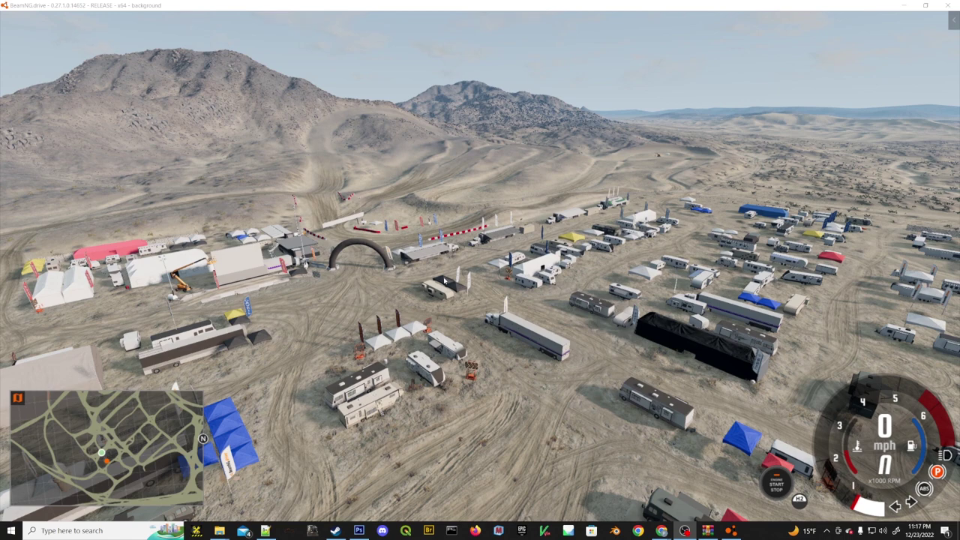
# Survey the desert level's camp area, race track and surrounding hills with the free camera.
pyautogui.moveTo(530, 240); pyautogui.dragTo(877, 201, button='right')
pyautogui.press('w')
pyautogui.press('w')
pyautogui.press('w')
pyautogui.press('w')
pyautogui.press('w')
pyautogui.press('w')
pyautogui.press('w')
pyautogui.moveTo(481, 271); pyautogui.dragTo(24, 259, button='right')
pyautogui.press('w')
pyautogui.press('w')
pyautogui.press('d')
pyautogui.press('w')
pyautogui.press('s')
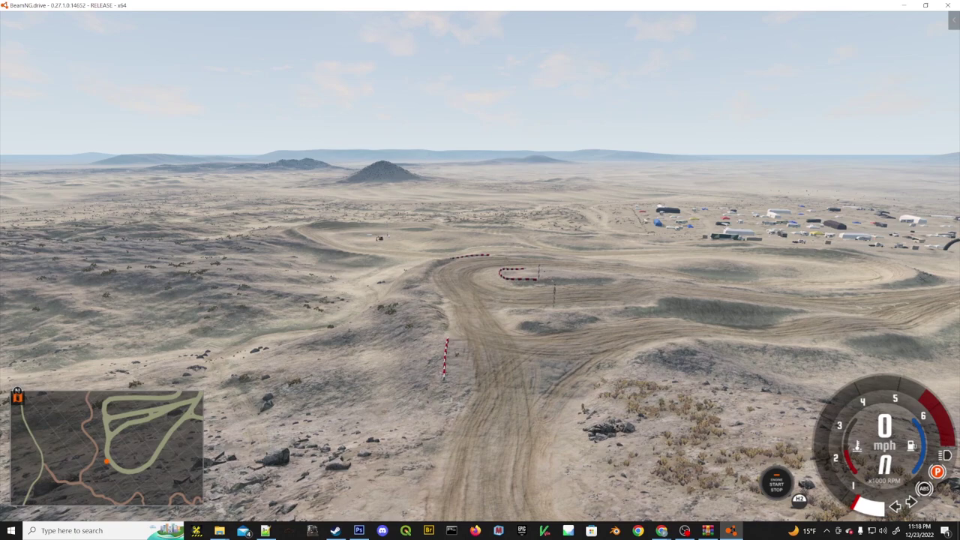
pyautogui.moveTo(366, 313); pyautogui.dragTo(606, 292, button='right')
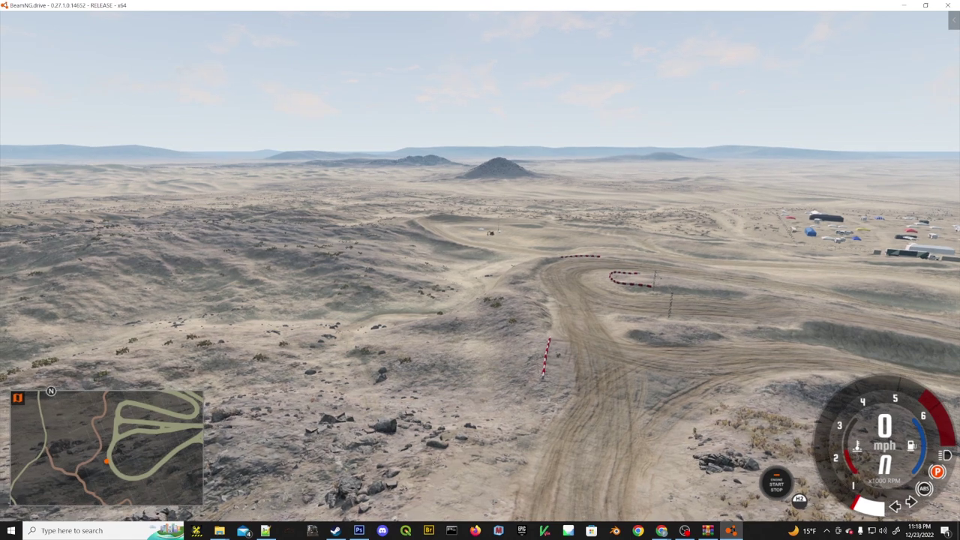
pyautogui.moveTo(404, 225); pyautogui.dragTo(101, 211, button='right')
pyautogui.moveTo(701, 71); pyautogui.dragTo(747, 89, button='right')
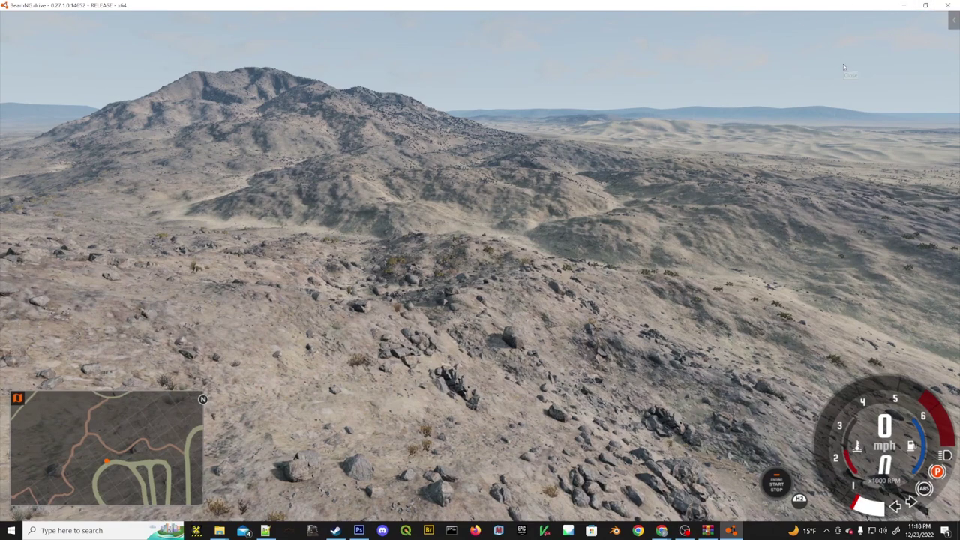
# Close the game and bring up the File Explorer windows for BeamNG_Mods\0.27\levels and BeamNG.drive\content\levels.
pyautogui.click(946, 5)
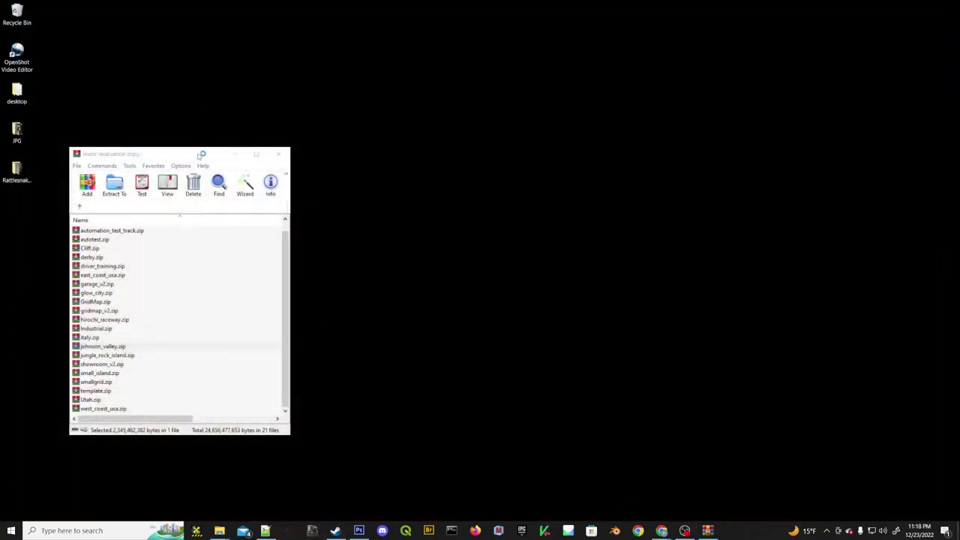
pyautogui.moveTo(200, 157); pyautogui.dragTo(457, 164)
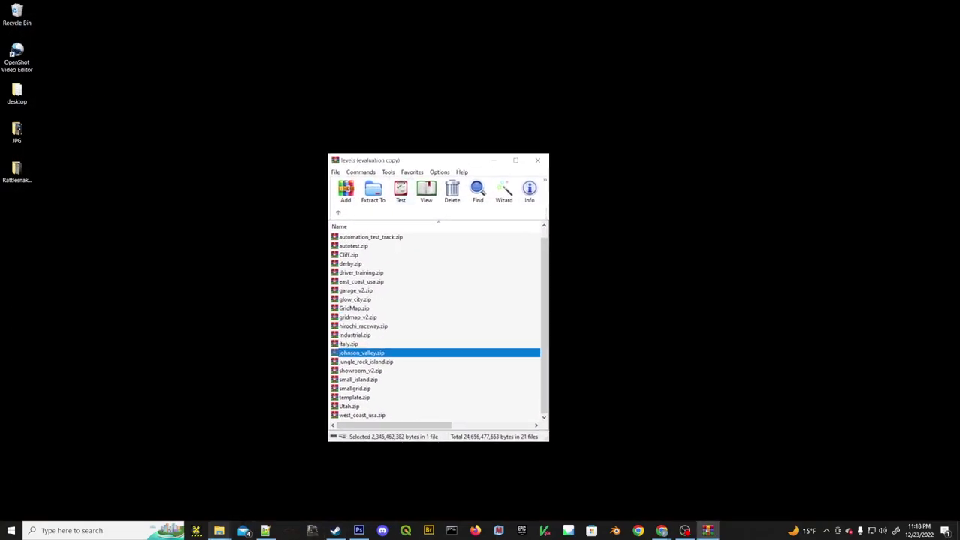
pyautogui.click(219, 531)
pyautogui.click(176, 471)
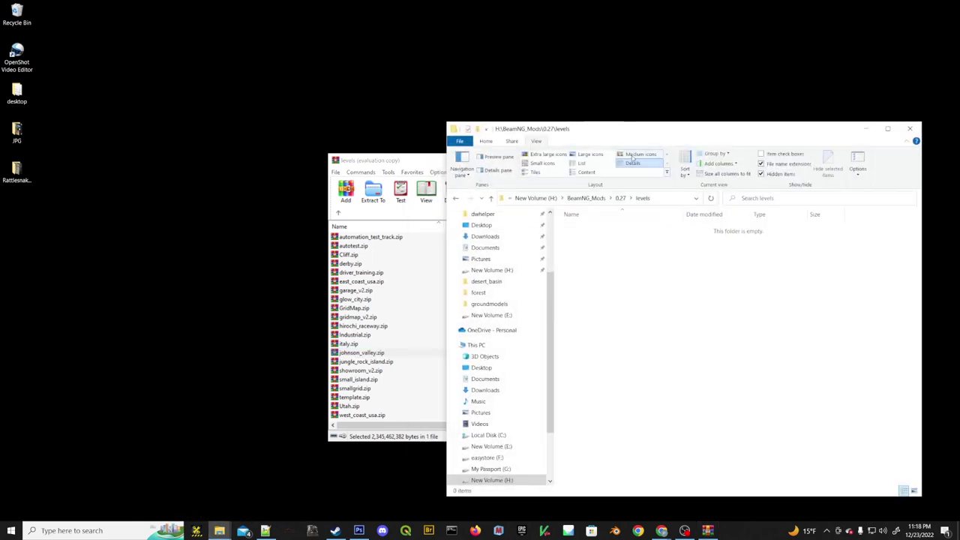
pyautogui.click(220, 531)
pyautogui.click(255, 498)
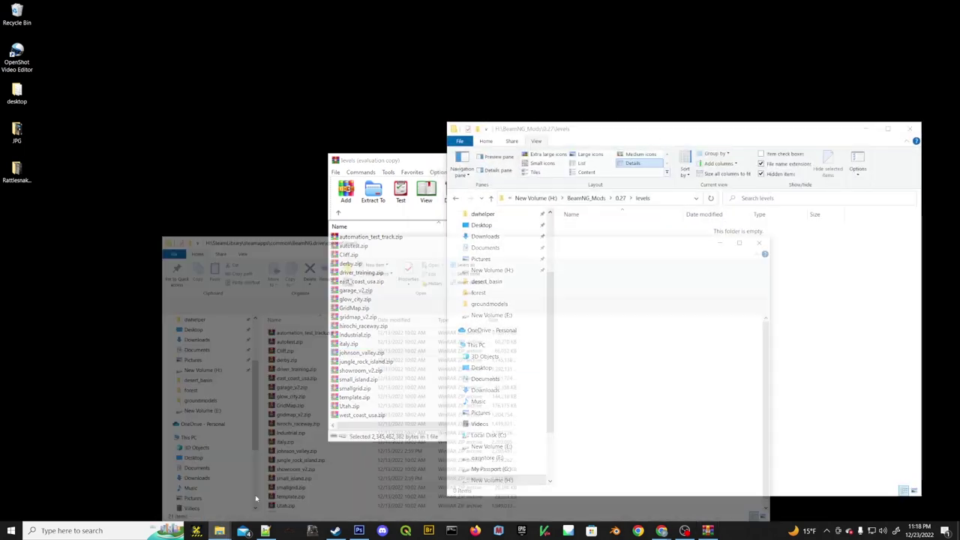
# Select johnson_valley.zip in the game's content\levels folder and arrange the two File Explorer windows side by side.
pyautogui.moveTo(553, 204); pyautogui.dragTo(459, 88)
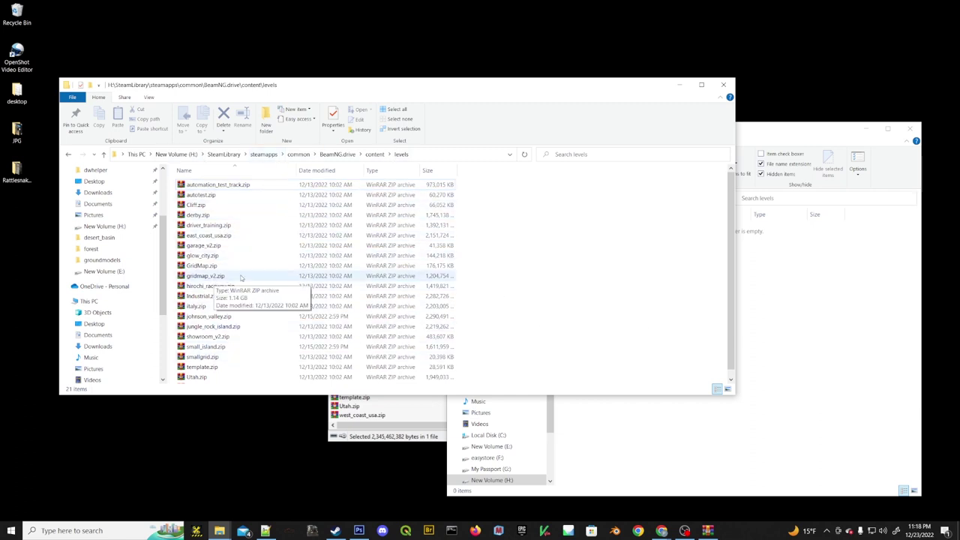
pyautogui.click(194, 316)
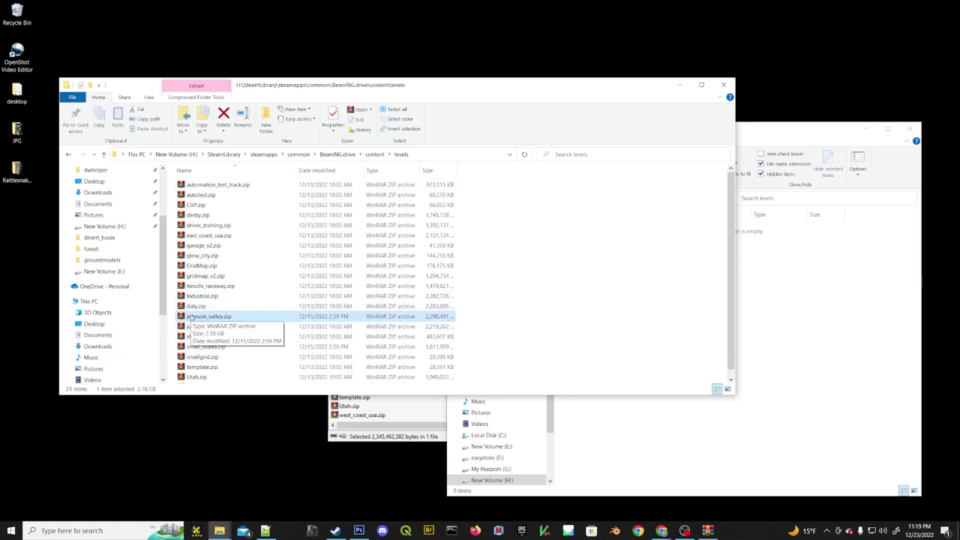
pyautogui.moveTo(431, 93); pyautogui.dragTo(413, 88)
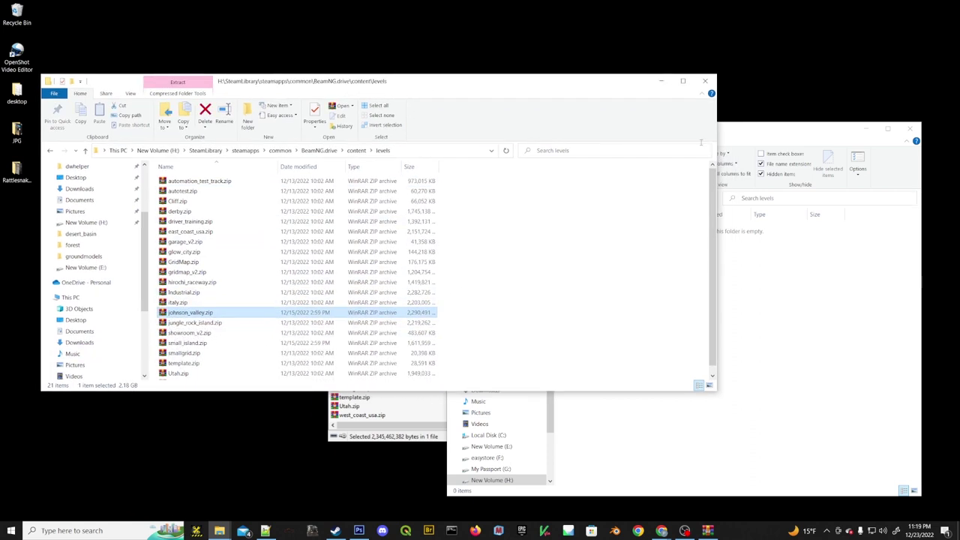
pyautogui.moveTo(717, 129); pyautogui.dragTo(460, 129)
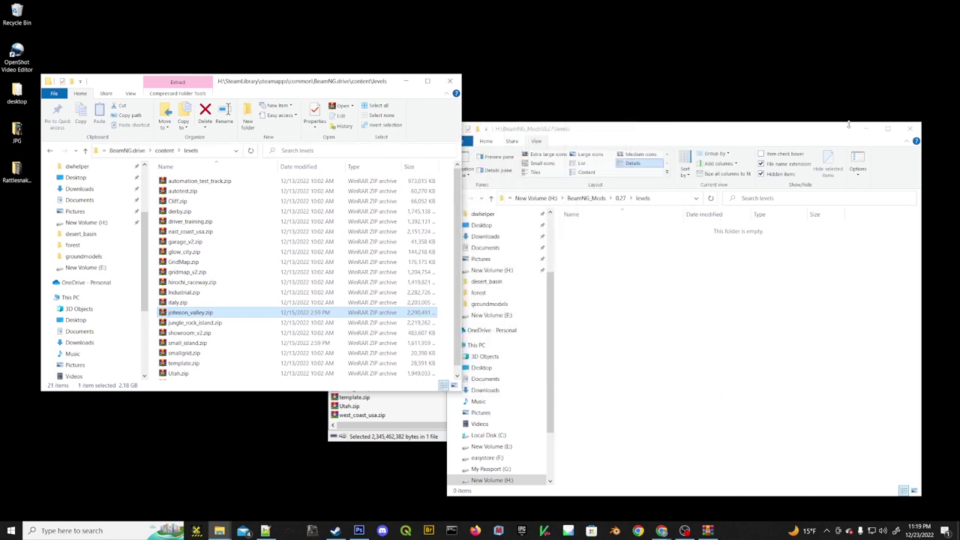
pyautogui.click(706, 134)
pyautogui.moveTo(707, 134); pyautogui.dragTo(732, 100)
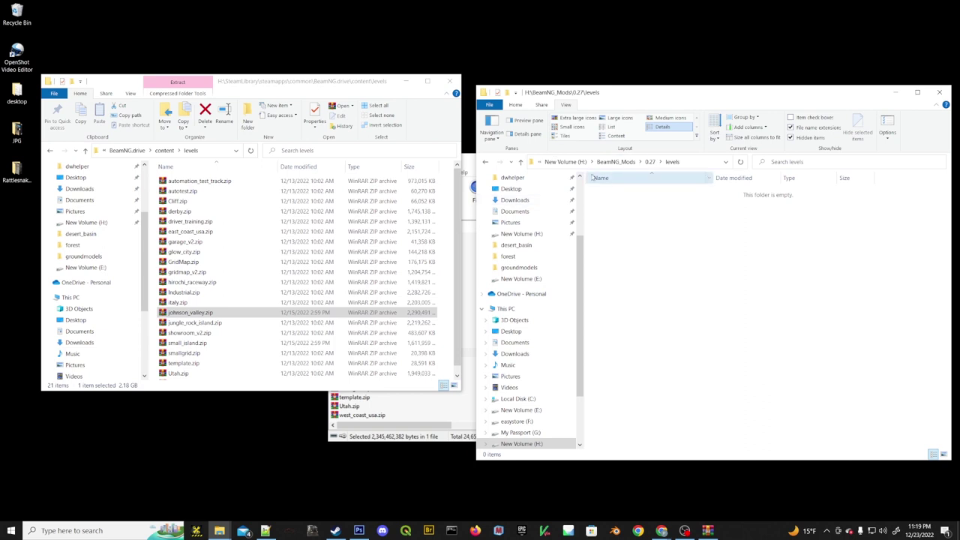
# Go from the empty levels folder to the mods\unpacked folder within BeamNG_Mods\0.27.
pyautogui.click(651, 162)
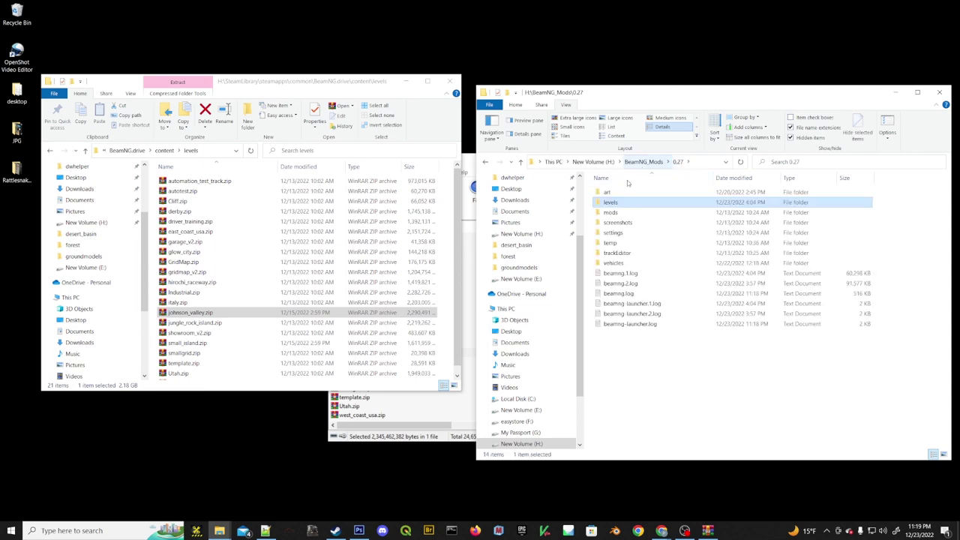
pyautogui.doubleClick(612, 212)
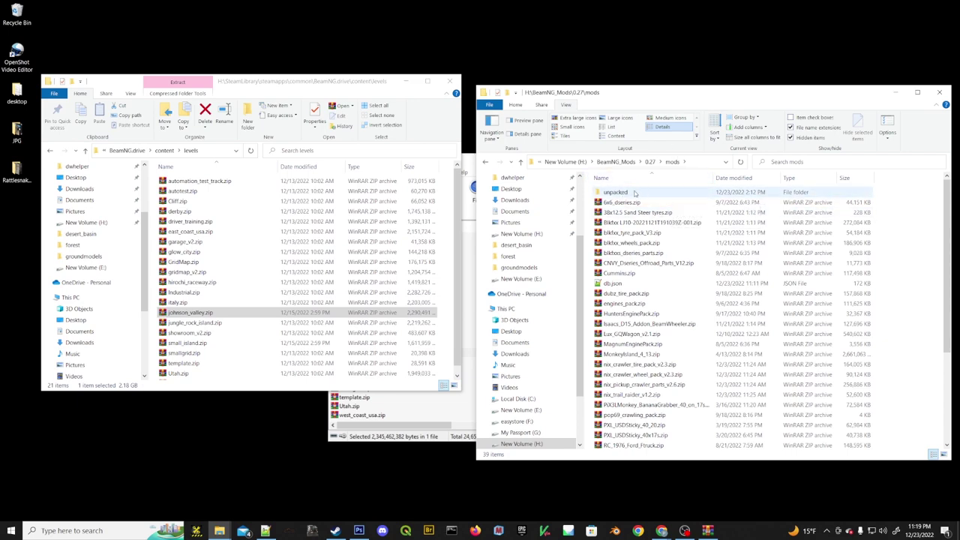
pyautogui.click(651, 120)
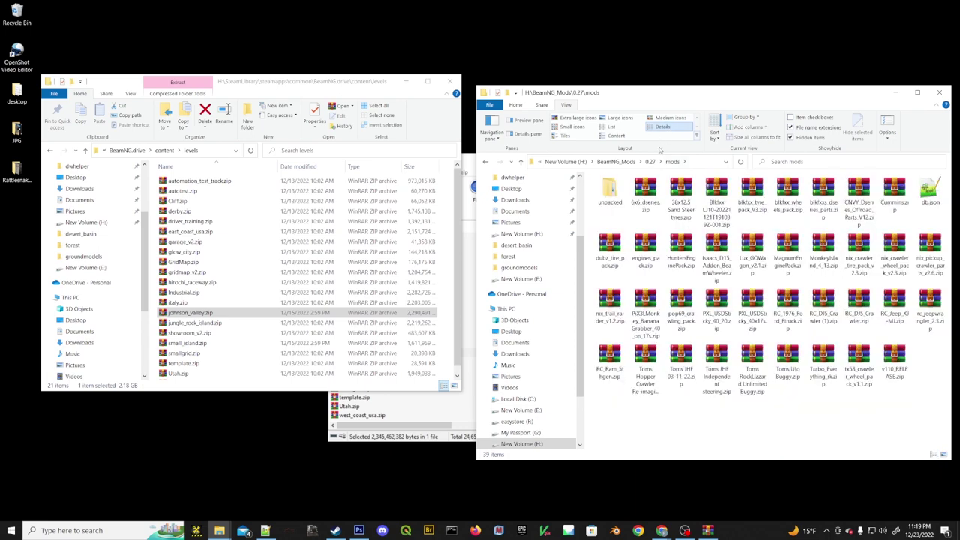
pyautogui.click(662, 126)
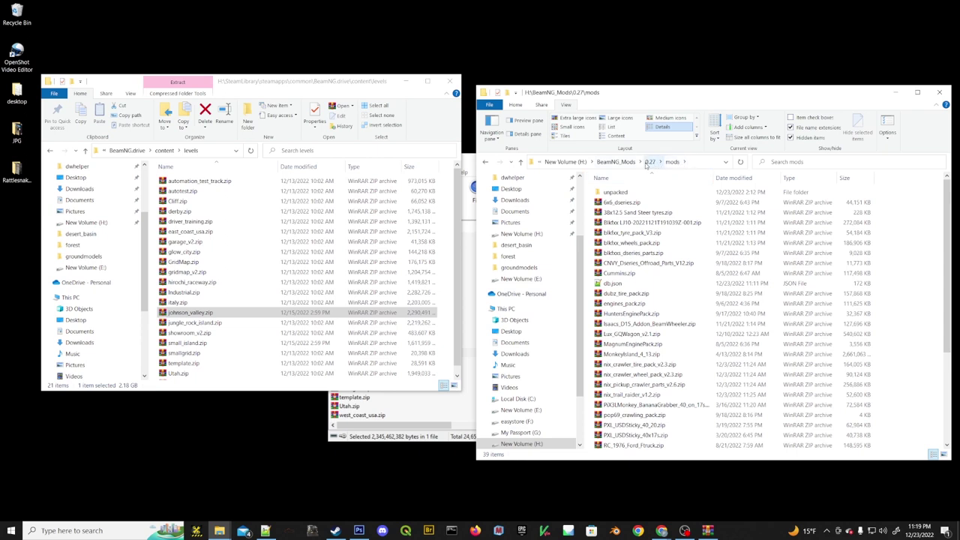
pyautogui.doubleClick(620, 193)
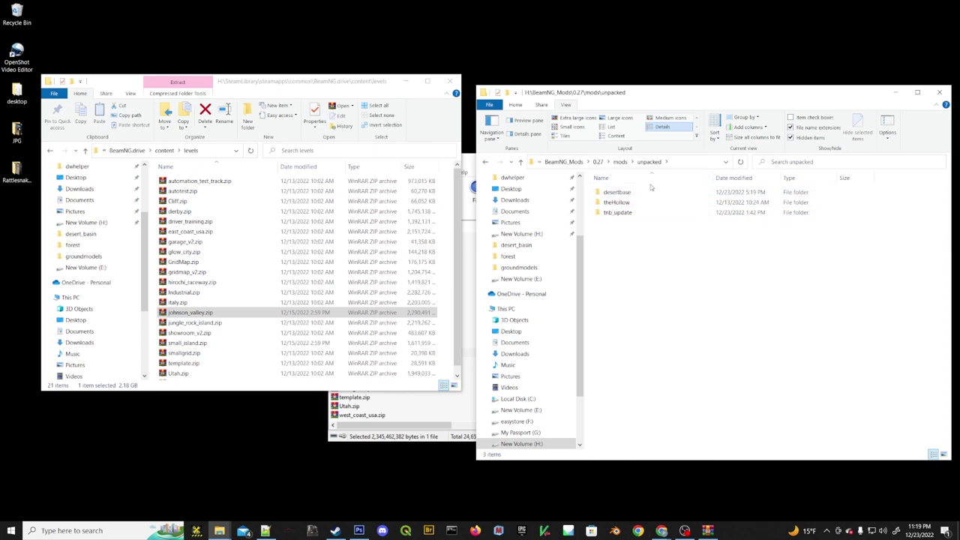
# Delete the existing desertbase folder from the unpacked mods folder.
pyautogui.click(616, 196)
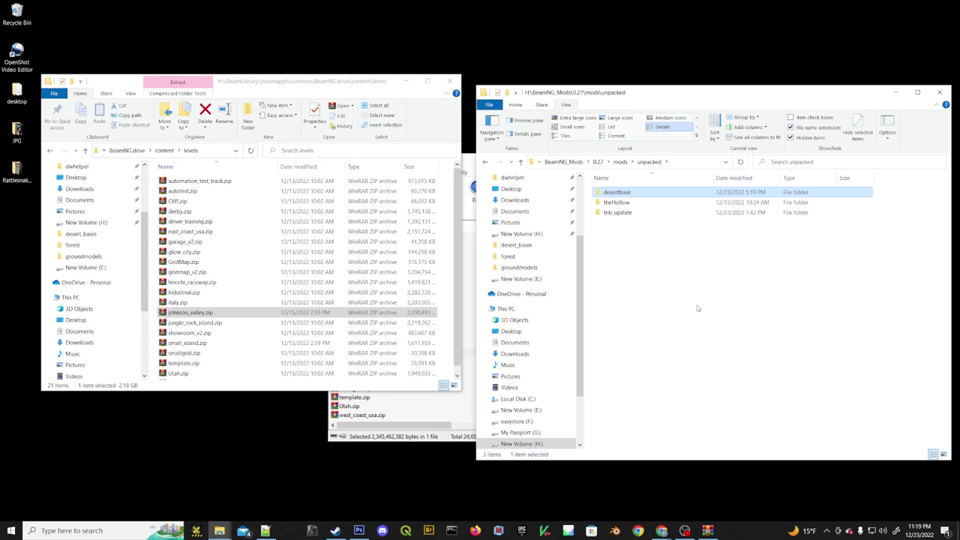
pyautogui.press('Delete')
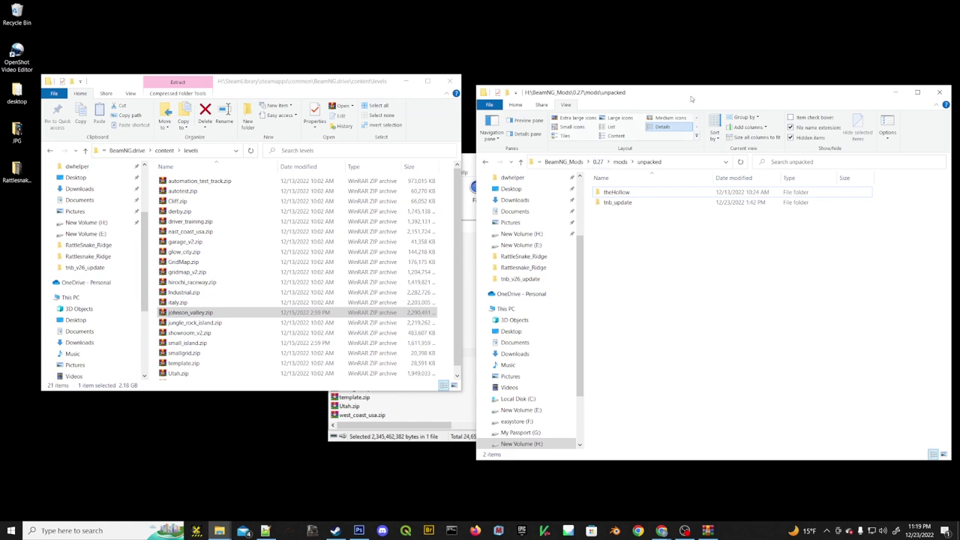
pyautogui.moveTo(692, 97); pyautogui.dragTo(689, 83)
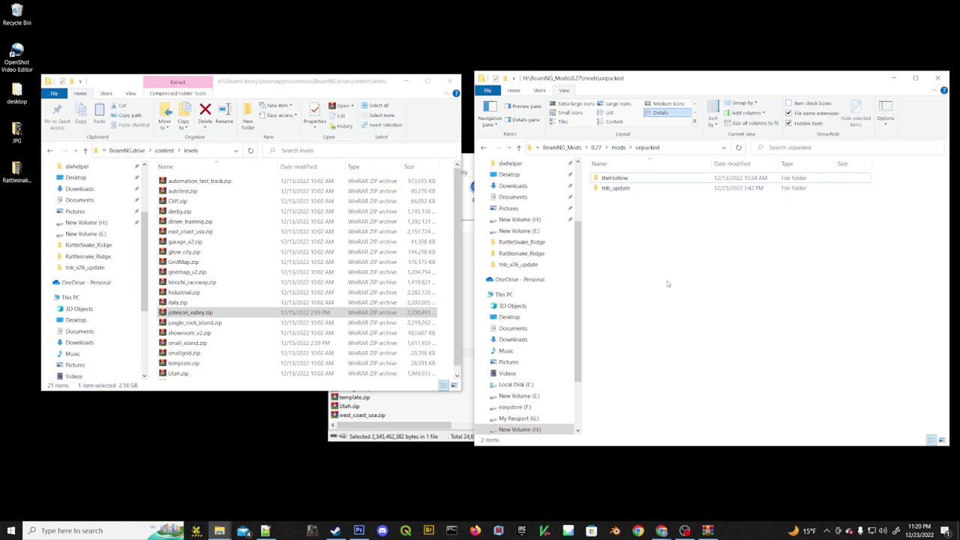
# Create a new folder named desertbase in the unpacked mods folder and open it.
pyautogui.rightClick(602, 232)
pyautogui.moveTo(653, 356)
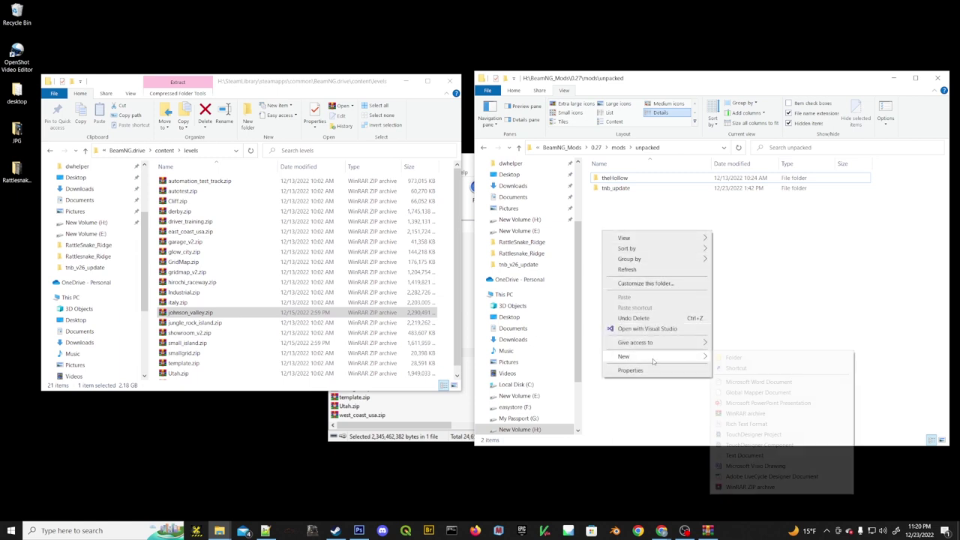
pyautogui.click(734, 358)
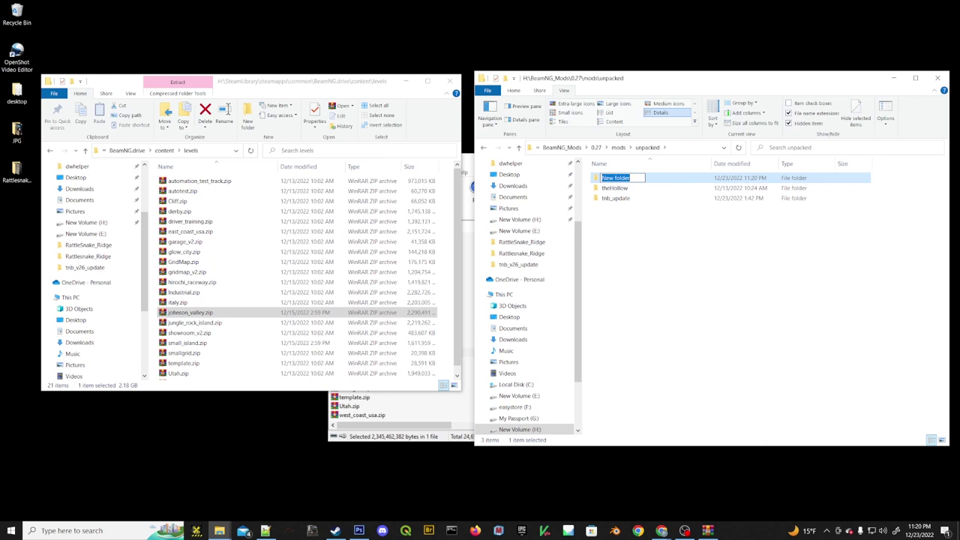
pyautogui.write('desertbase')
pyautogui.click(712, 263)
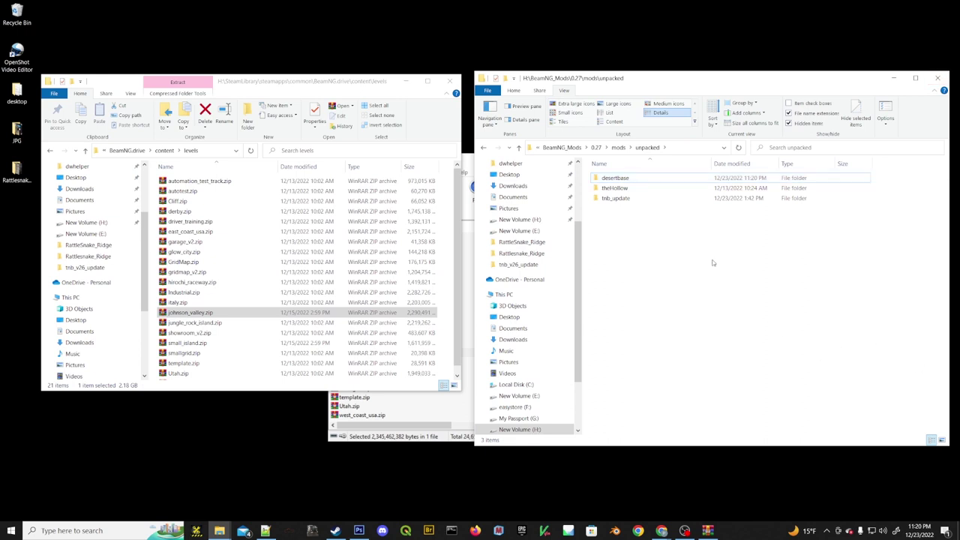
pyautogui.doubleClick(614, 180)
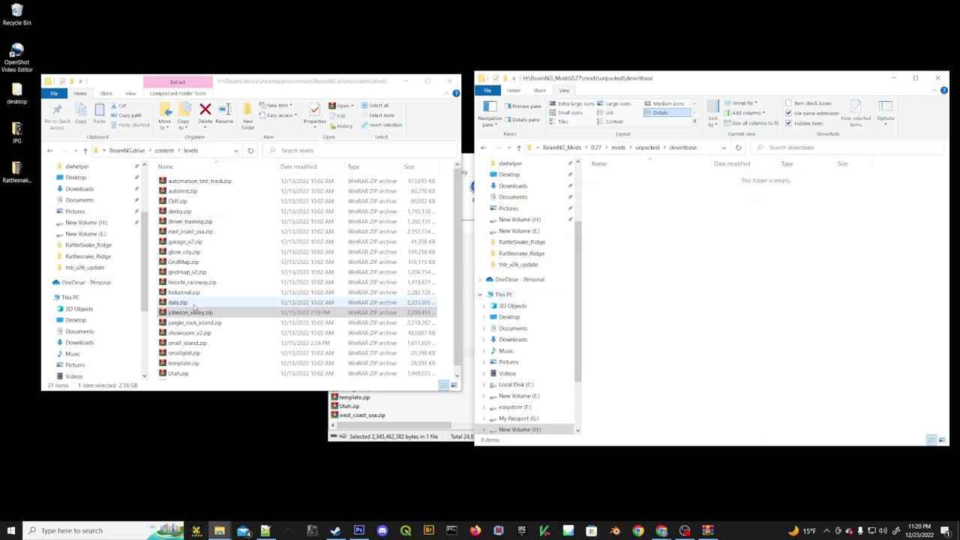
# Open johnson_valley.zip in WinRAR, dismiss the licence reminder, and place the archive window clear of the desertbase folder.
pyautogui.click(181, 314)
pyautogui.moveTo(190, 313); pyautogui.dragTo(174, 316)
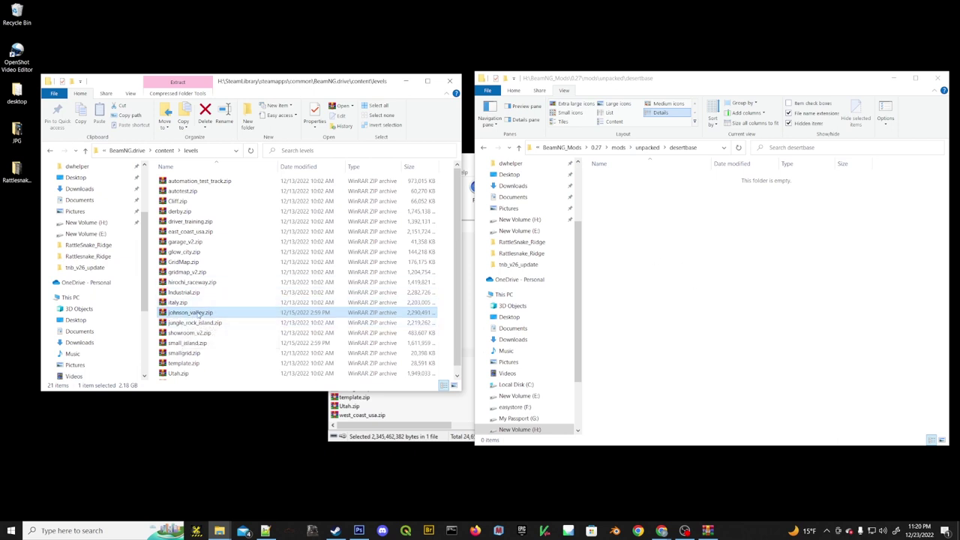
pyautogui.doubleClick(199, 314)
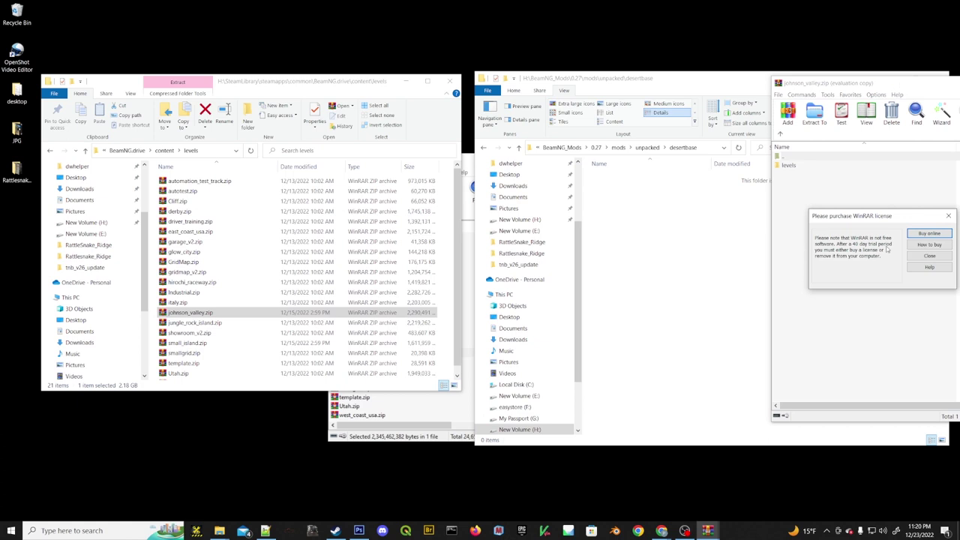
pyautogui.click(930, 256)
pyautogui.moveTo(888, 88); pyautogui.dragTo(248, 260)
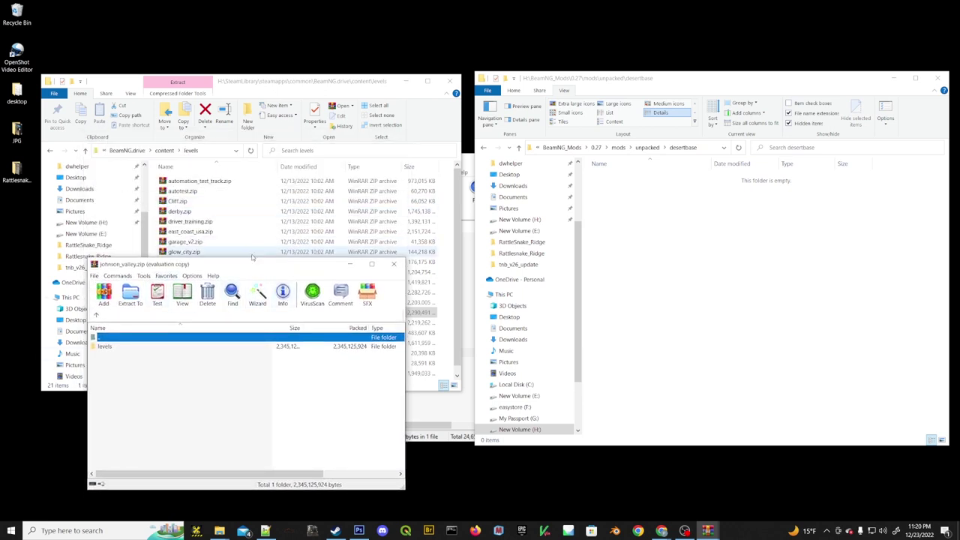
pyautogui.moveTo(225, 259); pyautogui.dragTo(351, 341)
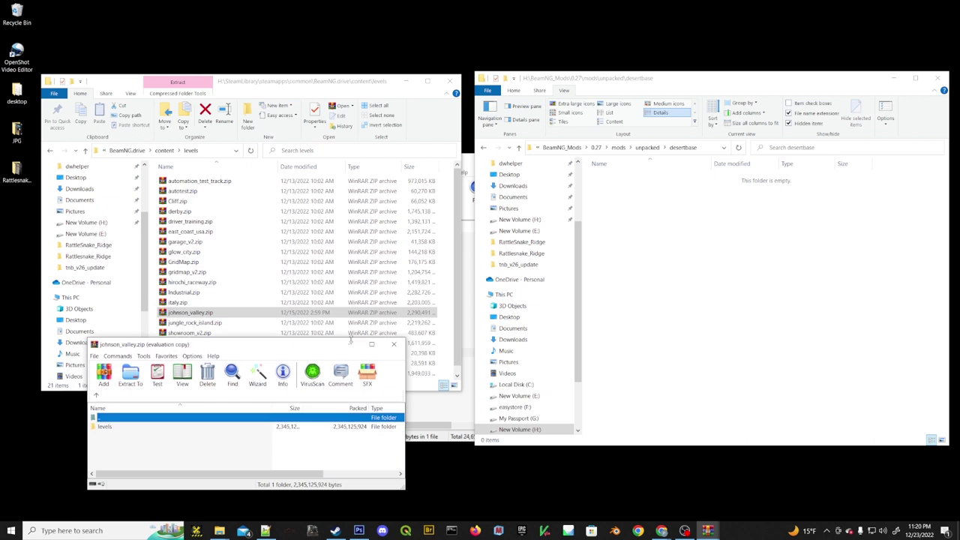
pyautogui.moveTo(238, 344); pyautogui.dragTo(245, 310)
# Extract the levels folder from johnson_valley.zip into the desertbase folder.
pyautogui.click(128, 393)
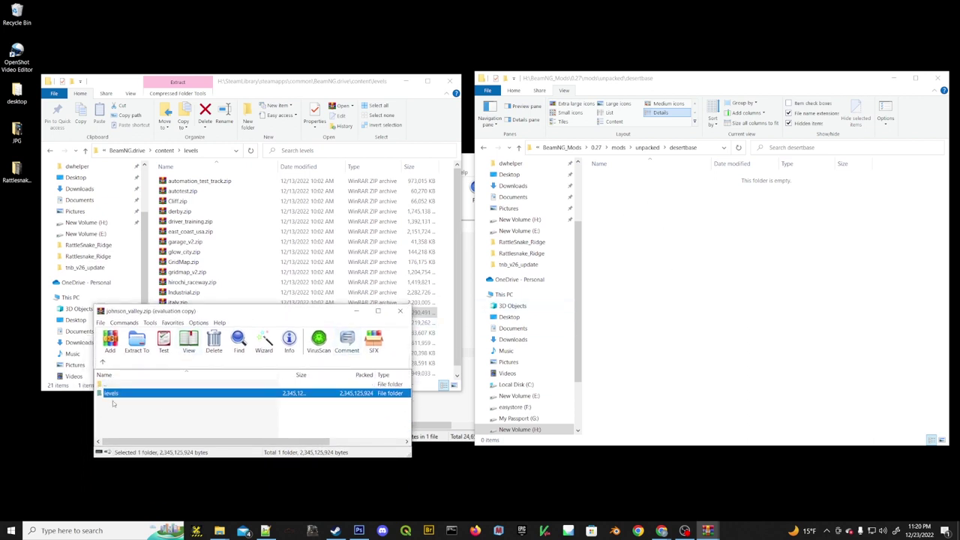
pyautogui.moveTo(110, 397); pyautogui.dragTo(690, 255)
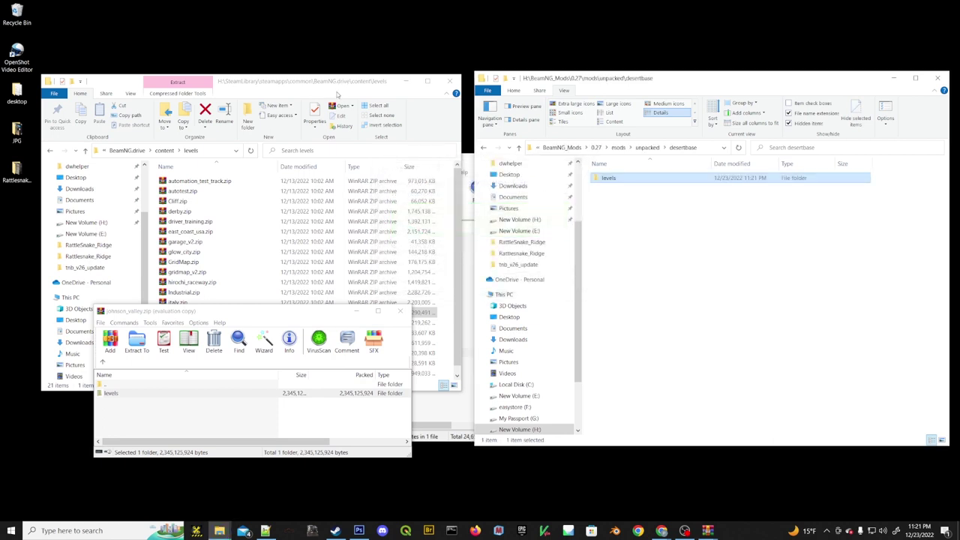
pyautogui.click(735, 249)
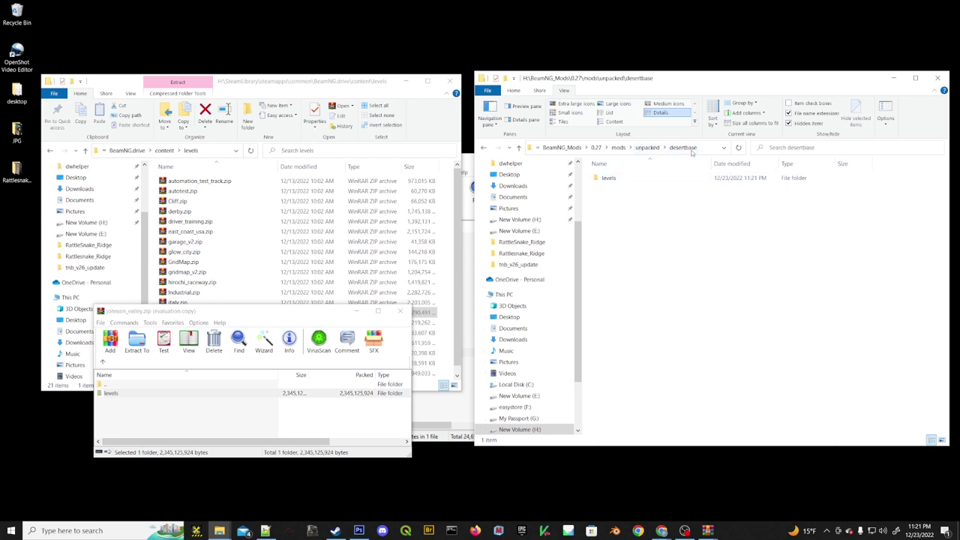
# Close the johnson_valley.zip archive and look through the extracted levels and johnson_valley folders.
pyautogui.doubleClick(609, 178)
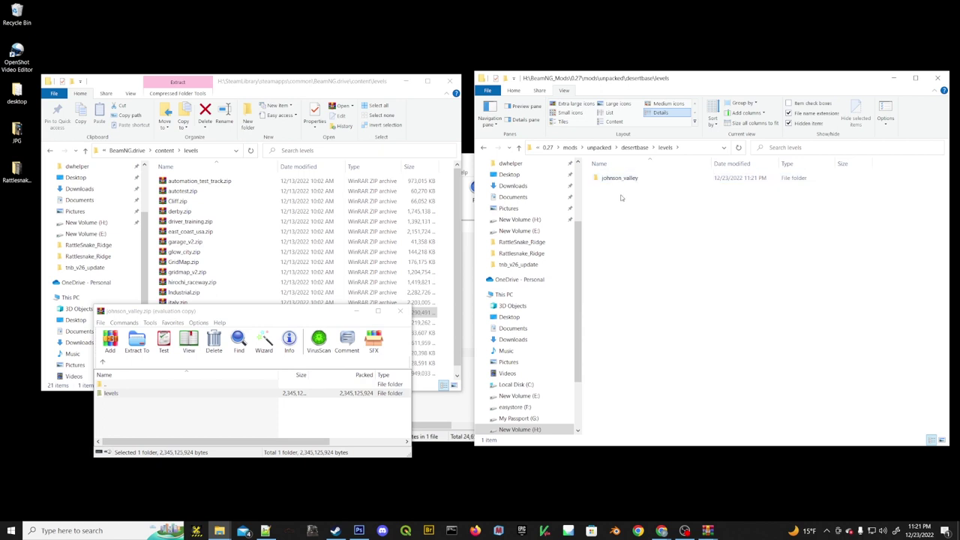
pyautogui.click(401, 311)
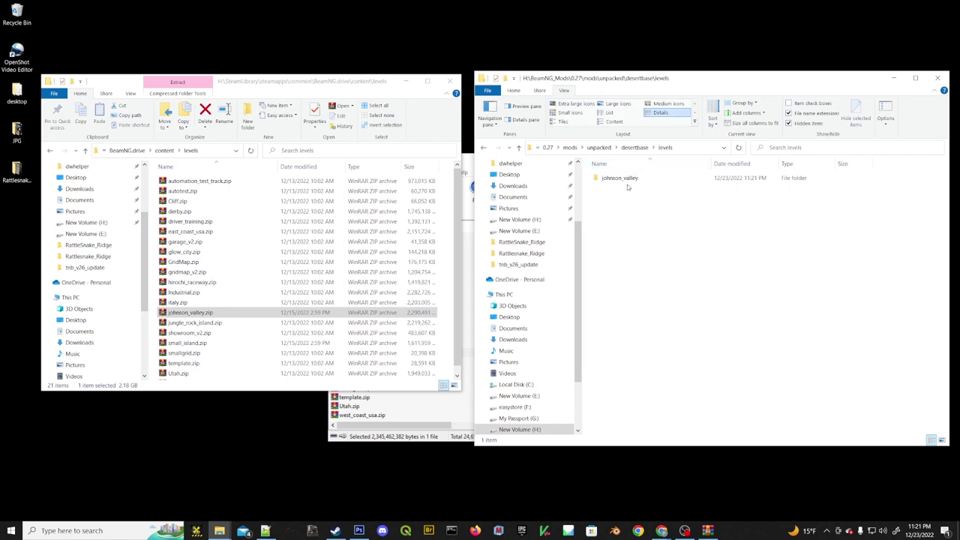
pyautogui.click(625, 183)
pyautogui.doubleClick(617, 180)
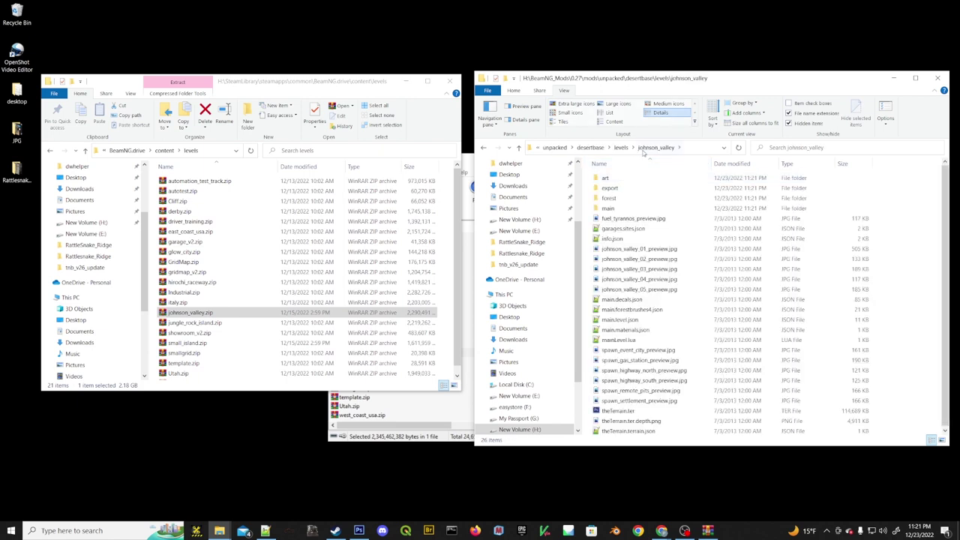
# Rename the johnson_valley folder inside levels to desert_basin, open it, and widen its window to show the full path.
pyautogui.click(646, 148)
pyautogui.click(622, 178)
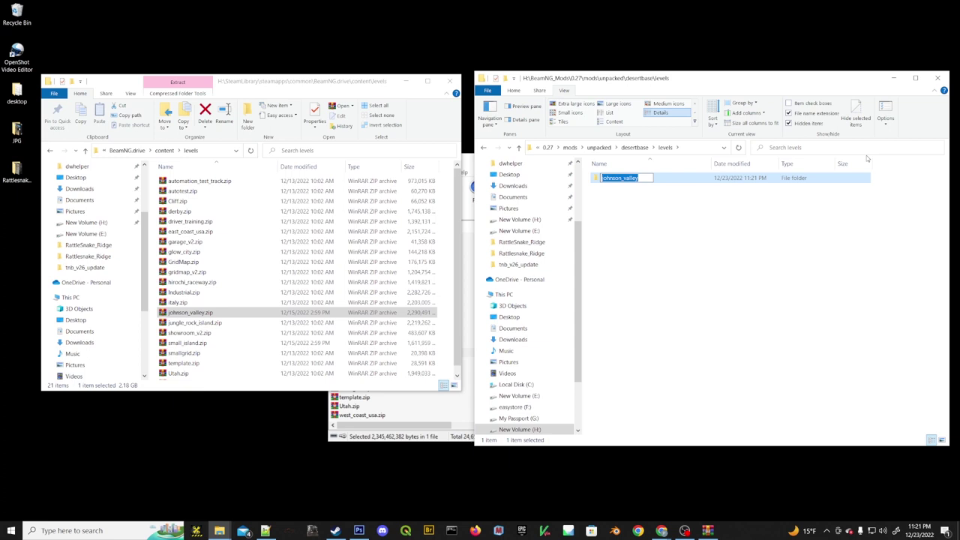
pyautogui.write('da')
pyautogui.write('sert')
pyautogui.write('_basin')
pyautogui.press('Return')
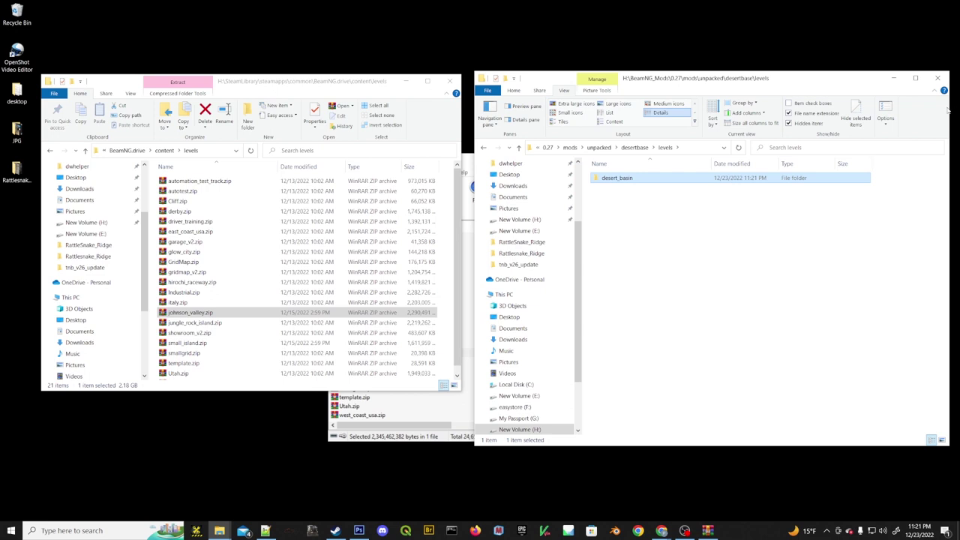
pyautogui.doubleClick(621, 182)
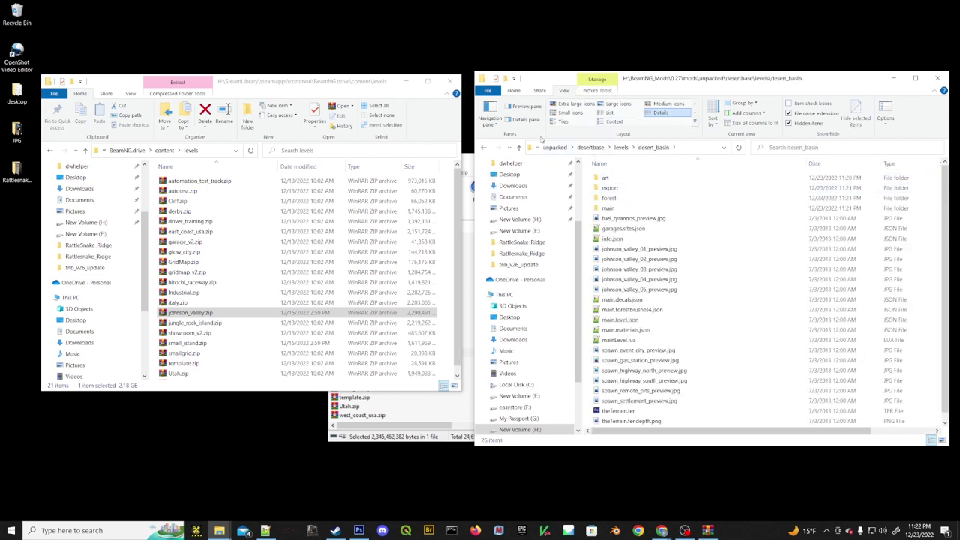
pyautogui.moveTo(472, 128); pyautogui.dragTo(354, 129)
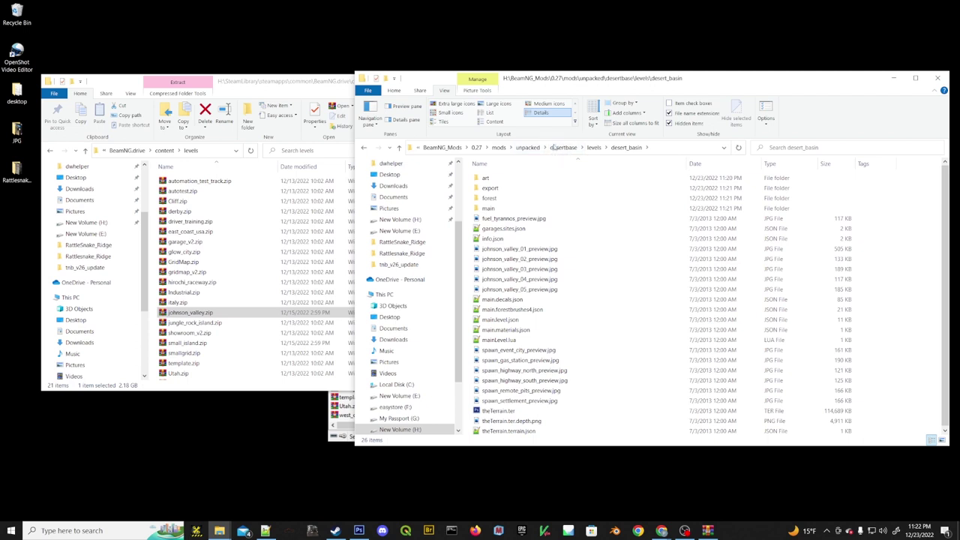
pyautogui.click(622, 150)
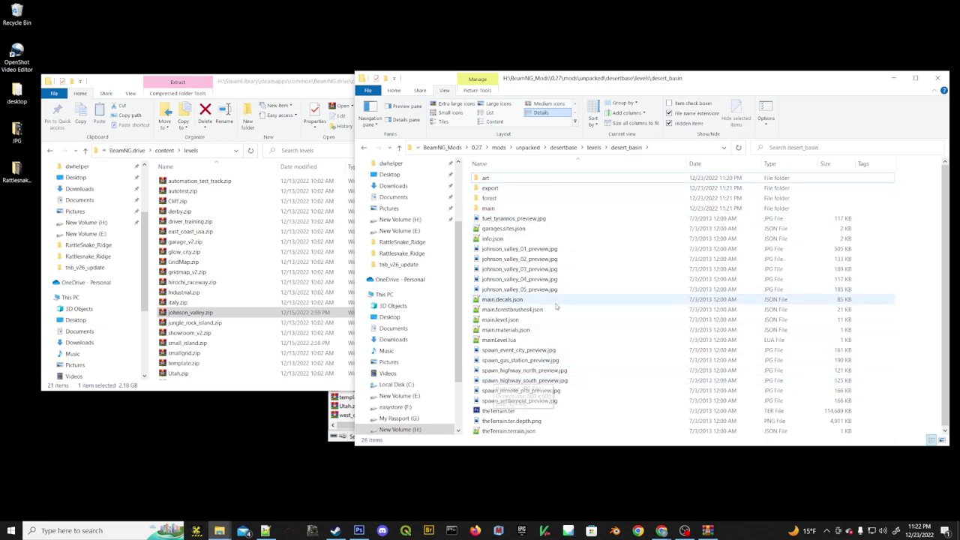
# Close the leftover game levels folder and WinRAR windows, and reposition and resize the desert_basin folder window.
pyautogui.click(270, 88)
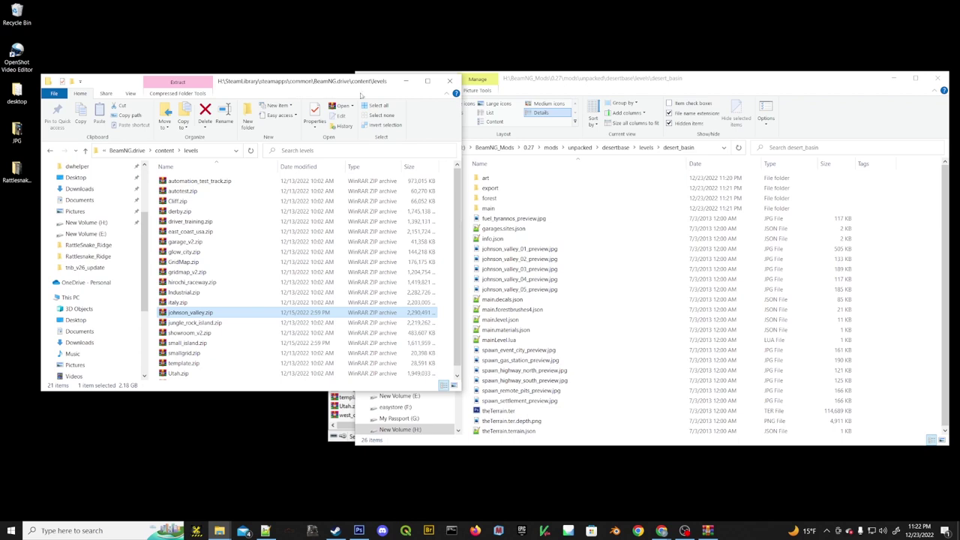
pyautogui.click(462, 86)
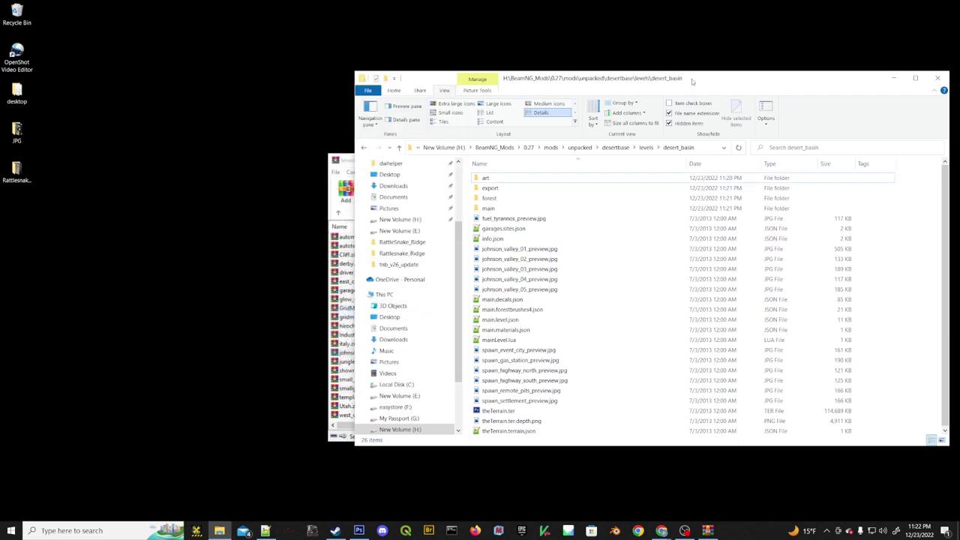
pyautogui.moveTo(692, 82); pyautogui.dragTo(565, 258)
pyautogui.click(525, 161)
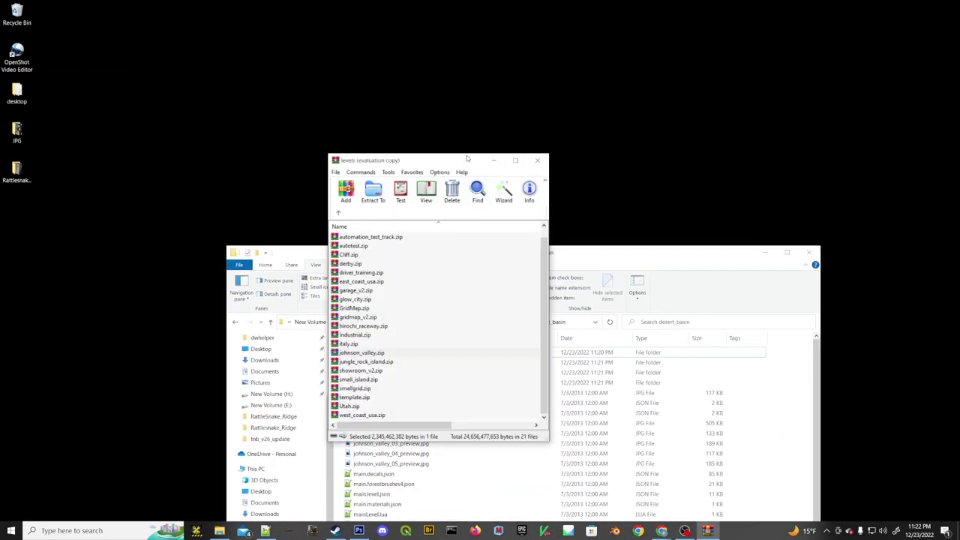
pyautogui.click(537, 162)
pyautogui.moveTo(624, 259); pyautogui.dragTo(654, 64)
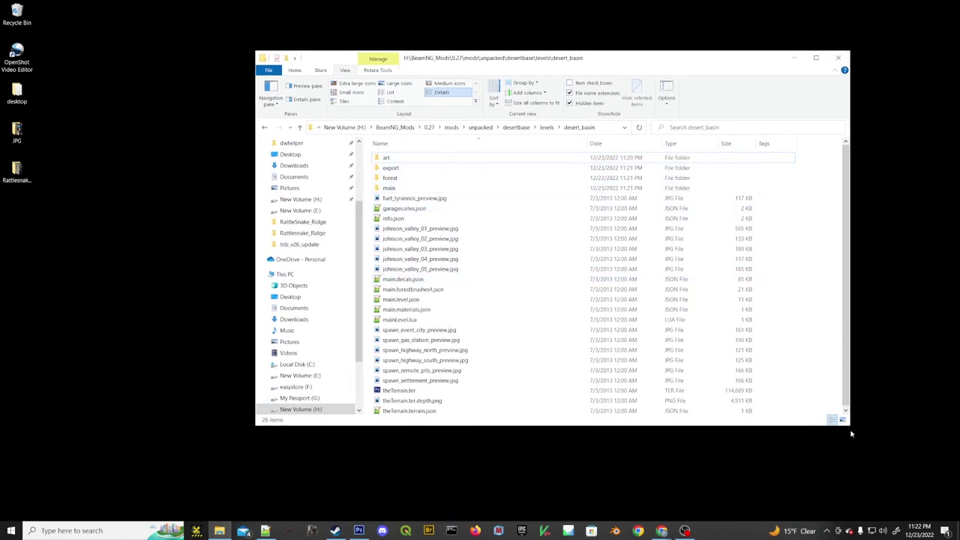
pyautogui.moveTo(850, 429); pyautogui.dragTo(763, 489)
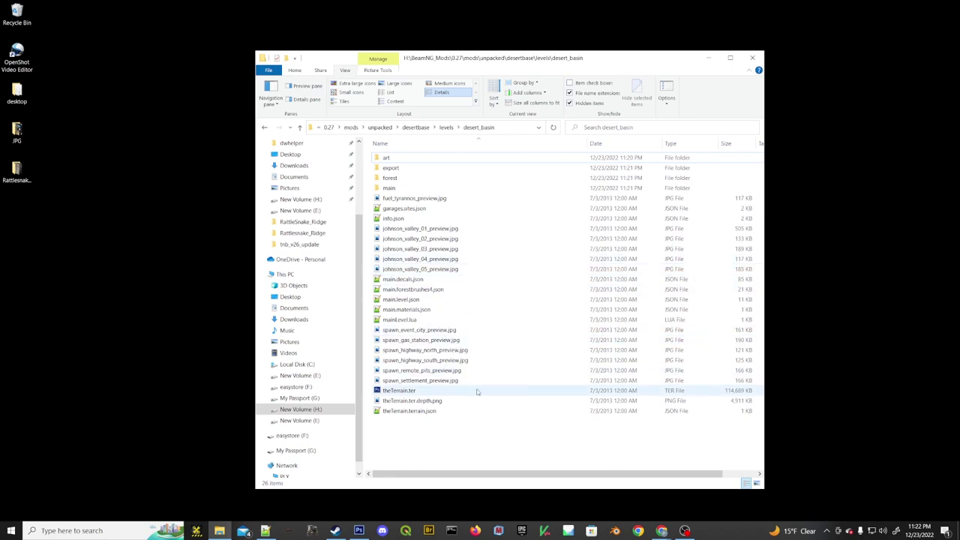
# Open info.json in Notepad++ with an enlarged window and text, and set the level title to "Desert Basin".
pyautogui.doubleClick(380, 221)
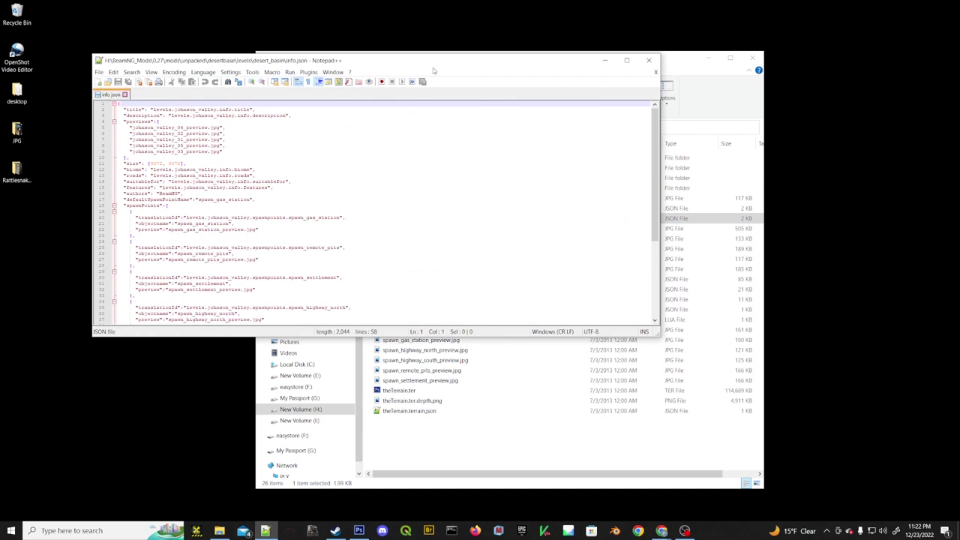
pyautogui.moveTo(433, 69); pyautogui.dragTo(473, 47)
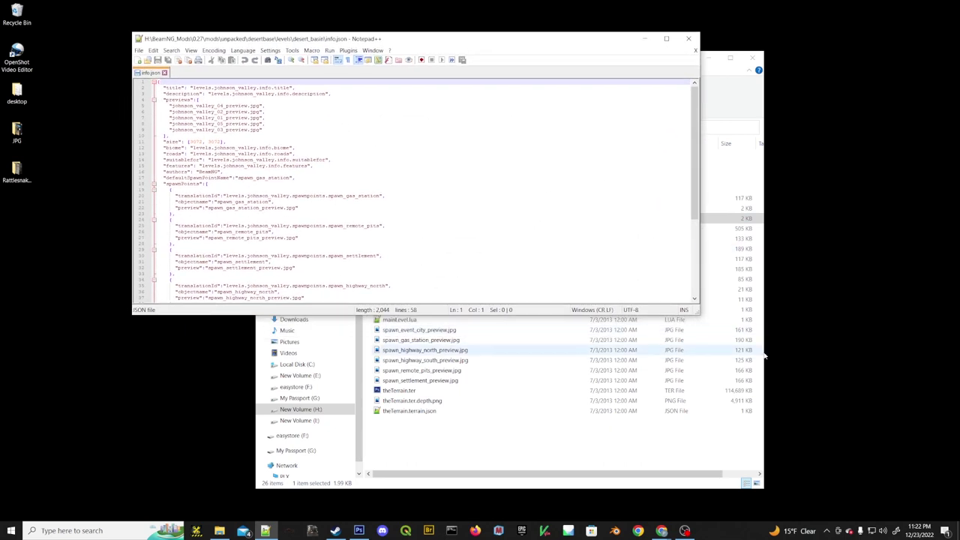
pyautogui.moveTo(698, 312); pyautogui.dragTo(670, 455)
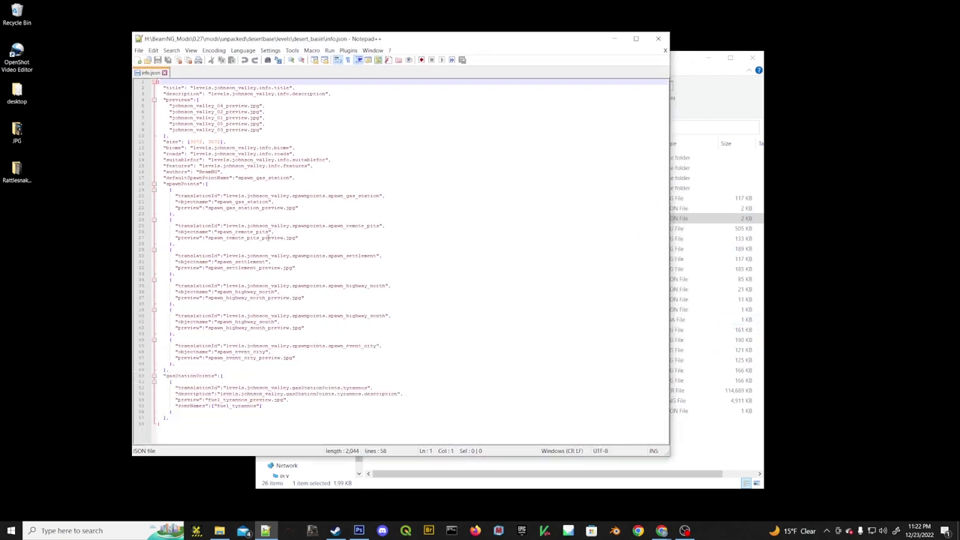
pyautogui.moveTo(287, 89); pyautogui.dragTo(271, 89)
pyautogui.keyDown('ctrl'); pyautogui.scroll(4, 344, 159); pyautogui.keyUp('ctrl')
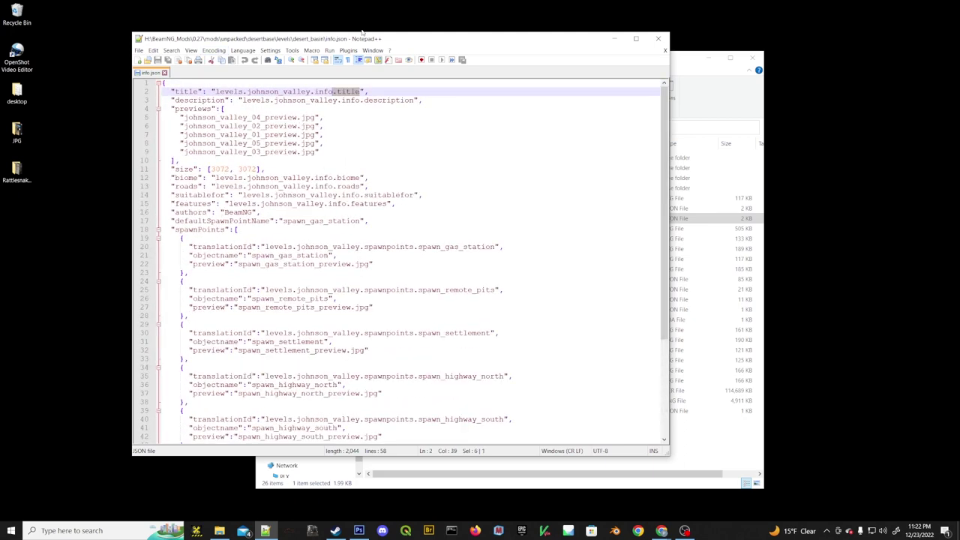
pyautogui.moveTo(361, 91); pyautogui.dragTo(216, 91)
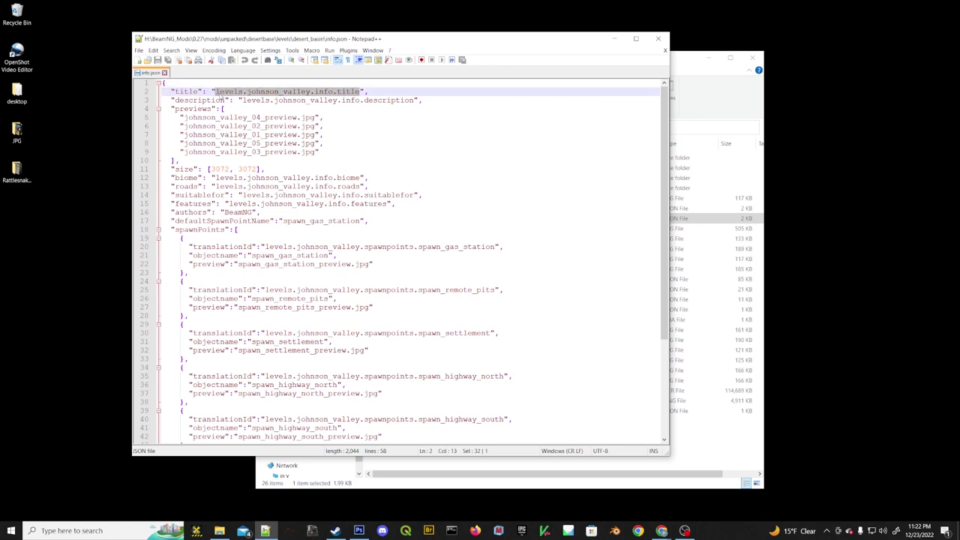
pyautogui.write('Desert Basin')
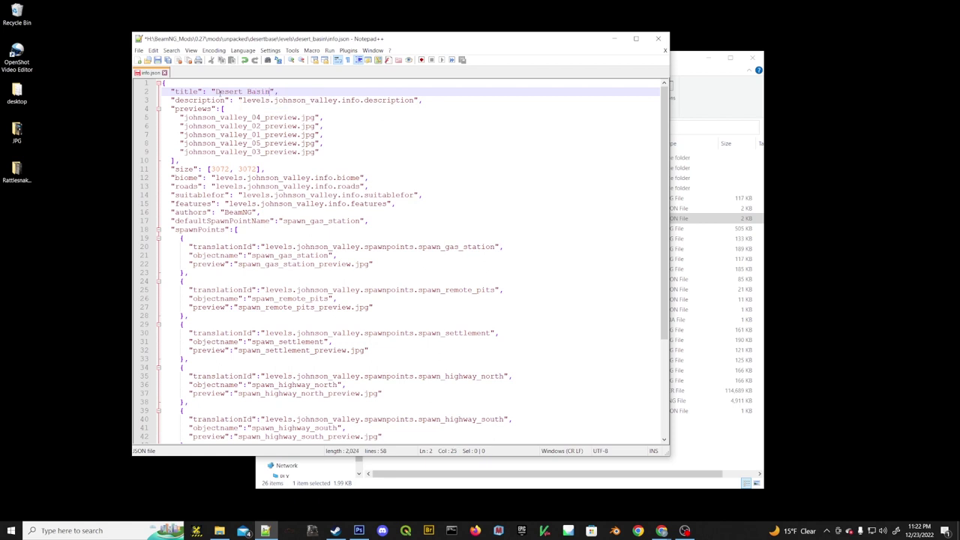
# Replace the level's description value in info.json with "Desert Map".
pyautogui.click(418, 99)
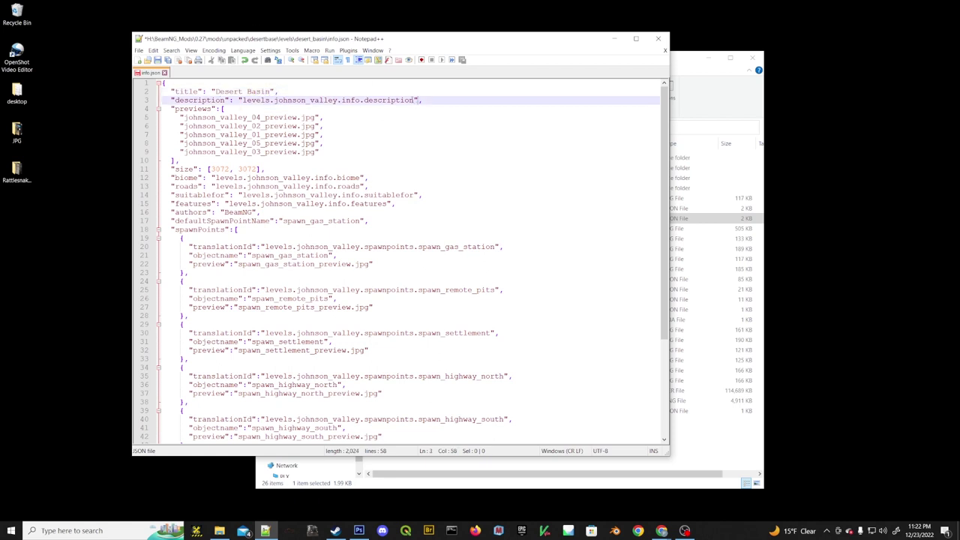
pyautogui.moveTo(417, 100); pyautogui.dragTo(245, 99)
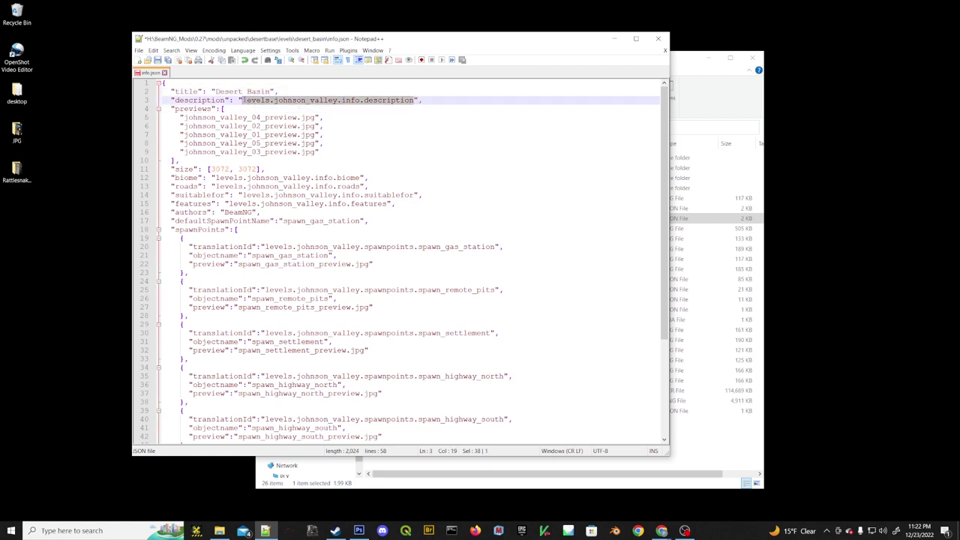
pyautogui.write('Desert map')
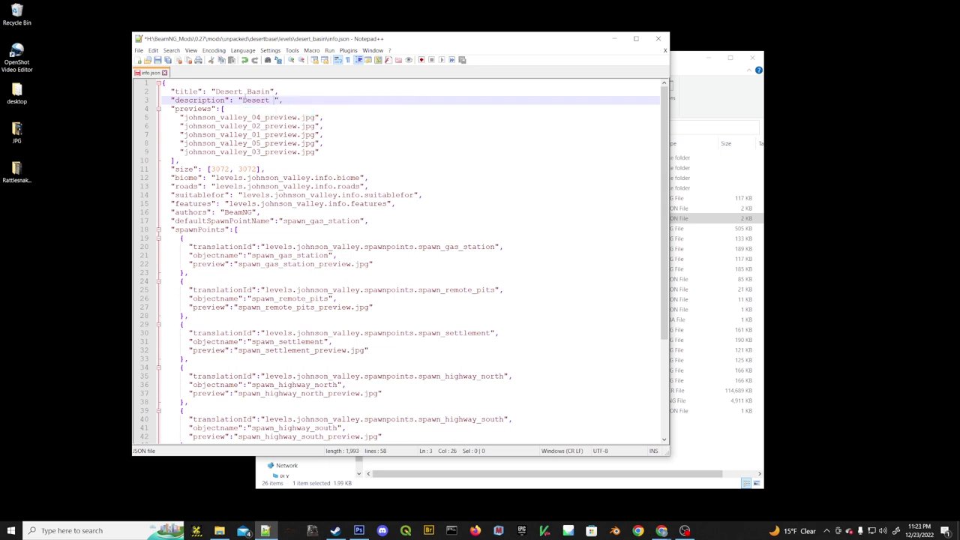
pyautogui.press('BackSpace')
pyautogui.press('BackSpace')
# Set the biome entry to "Desert" and the roads entry to "Offroad" in info.json.
pyautogui.moveTo(362, 177); pyautogui.dragTo(224, 178)
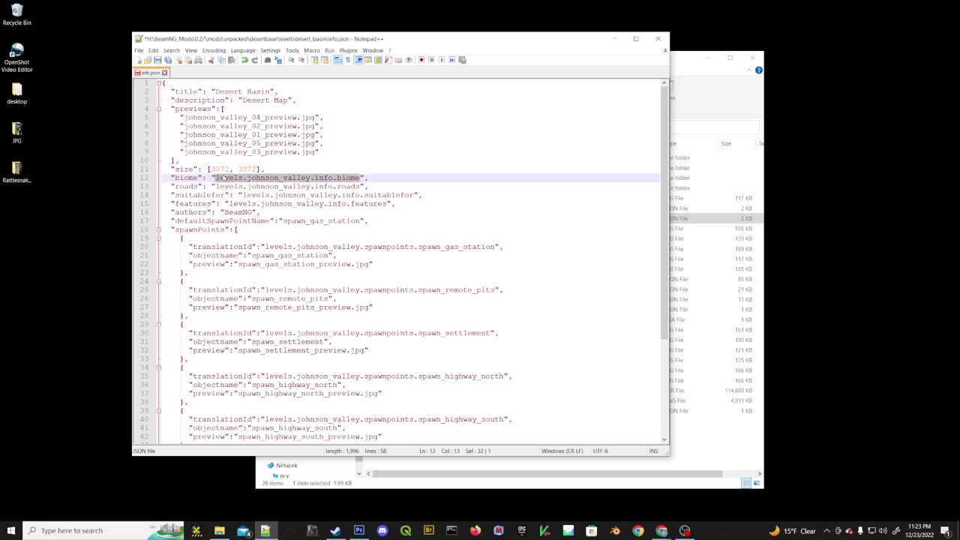
pyautogui.write('Desert')
pyautogui.click(382, 159)
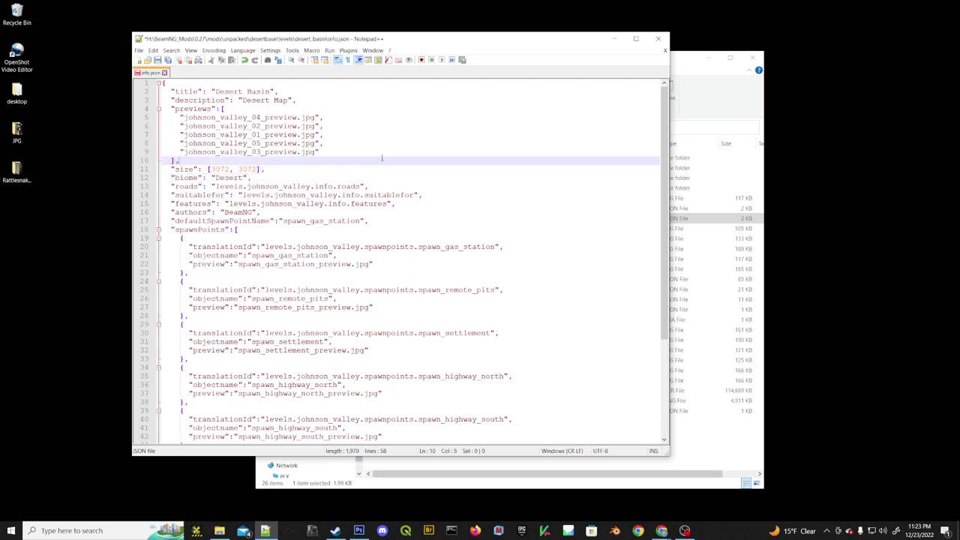
pyautogui.moveTo(360, 186); pyautogui.dragTo(216, 186)
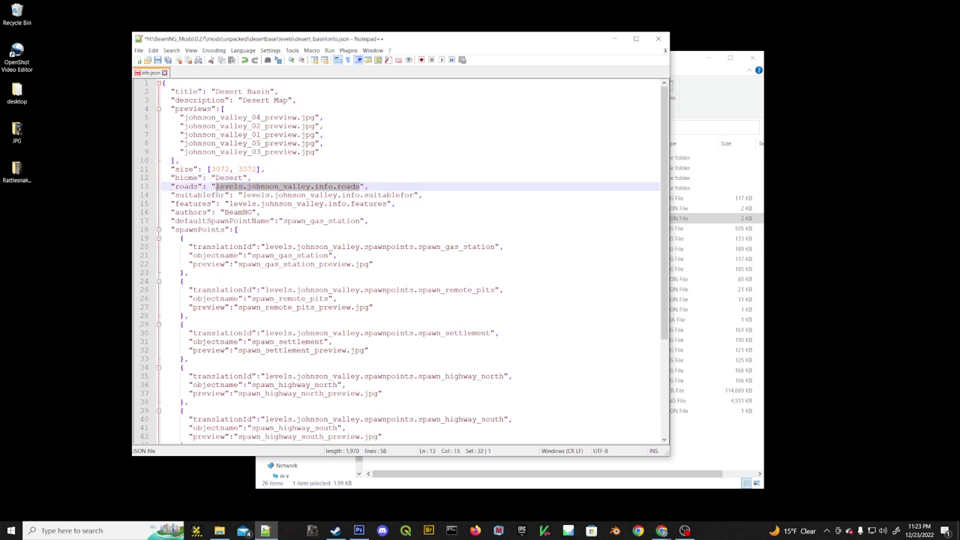
pyautogui.write('0ffroad')
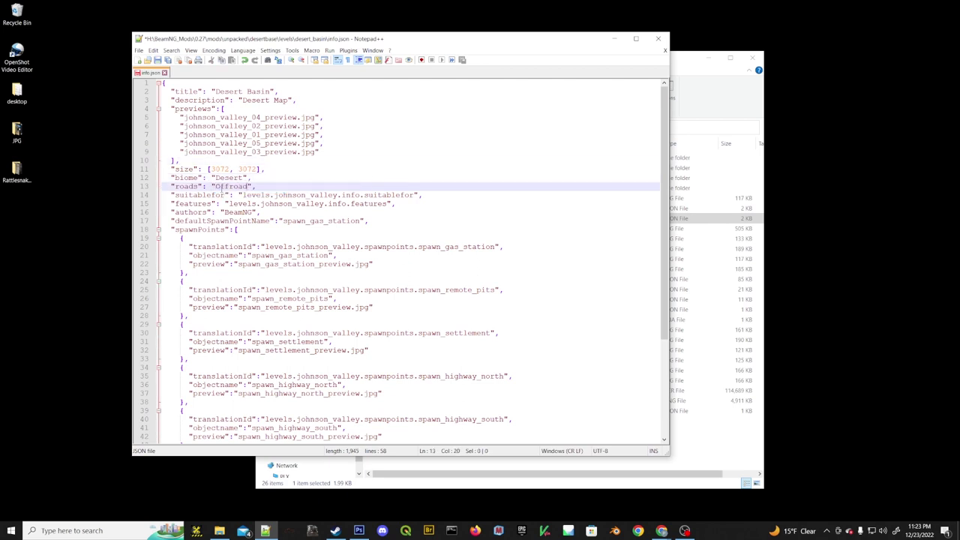
# Replace BeamNG in the authors entry with the mod author's handle and save info.json.
pyautogui.moveTo(252, 212); pyautogui.dragTo(225, 212)
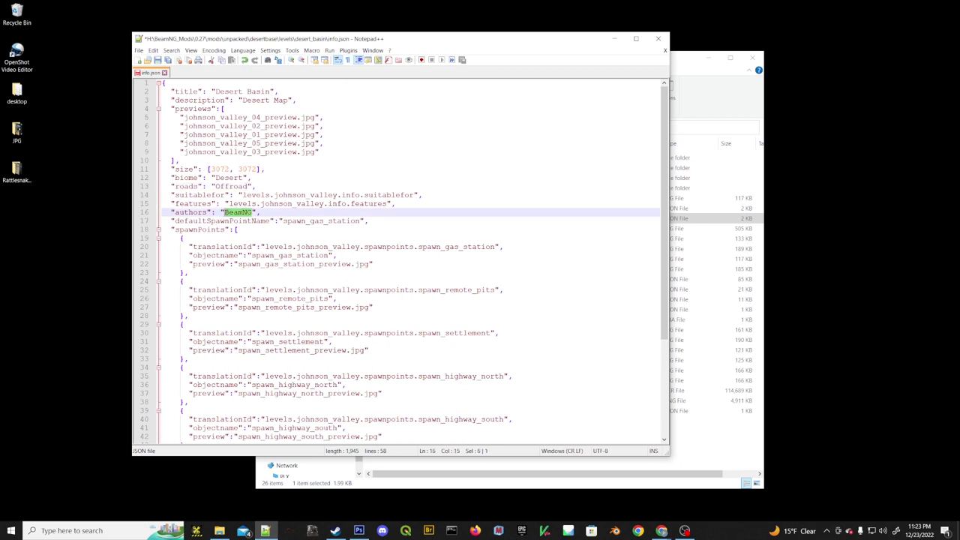
pyautogui.write('PiX3L')
pyautogui.click(518, 288)
pyautogui.scroll(-5, 517, 293)
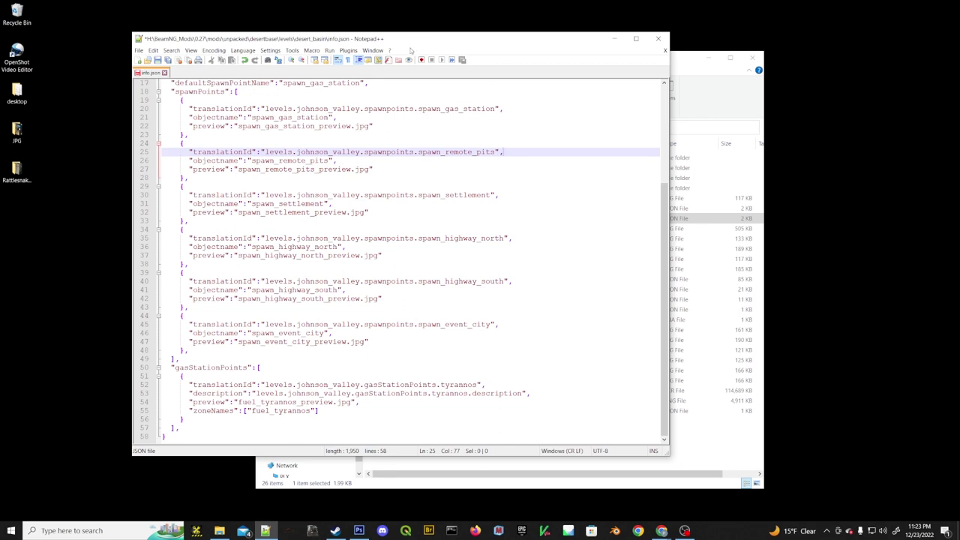
pyautogui.hotkey('ctrl', 's')
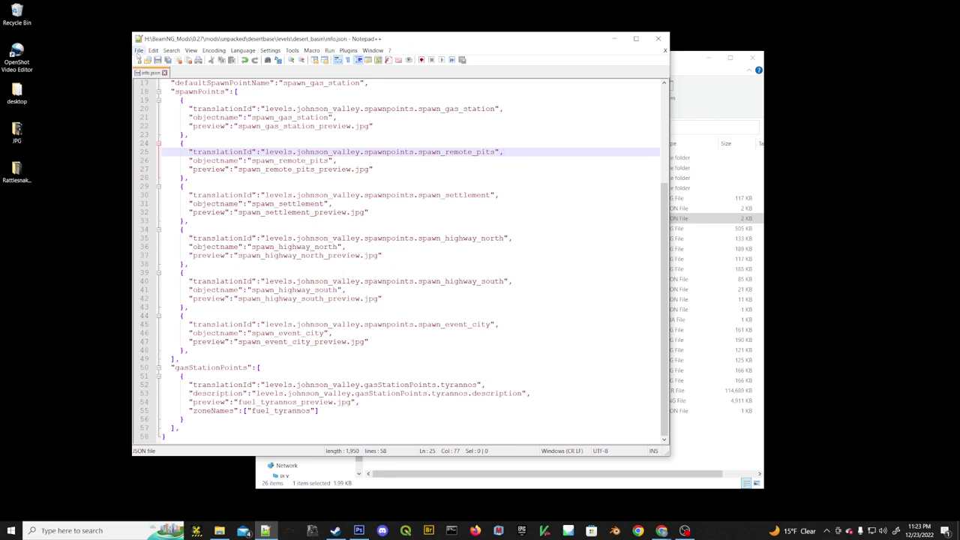
pyautogui.click(139, 51)
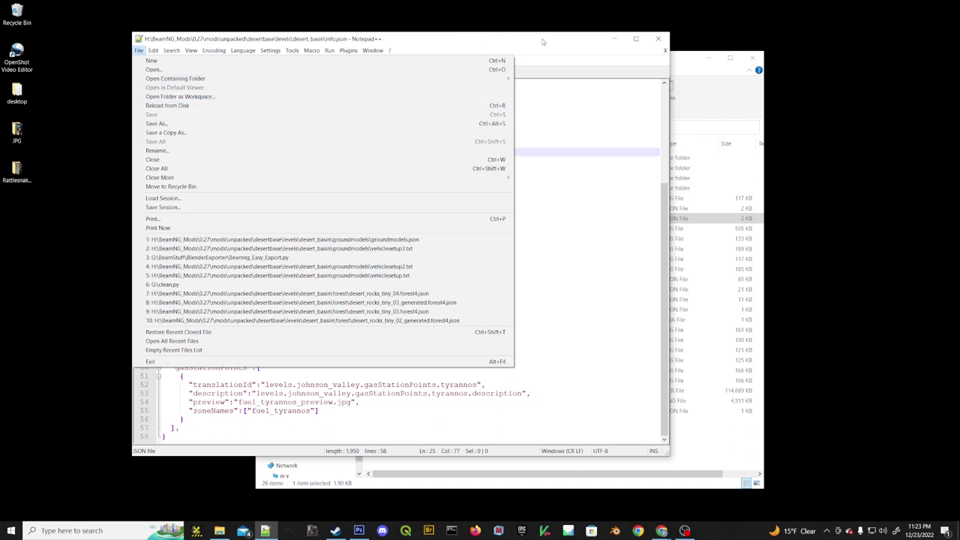
pyautogui.click(542, 43)
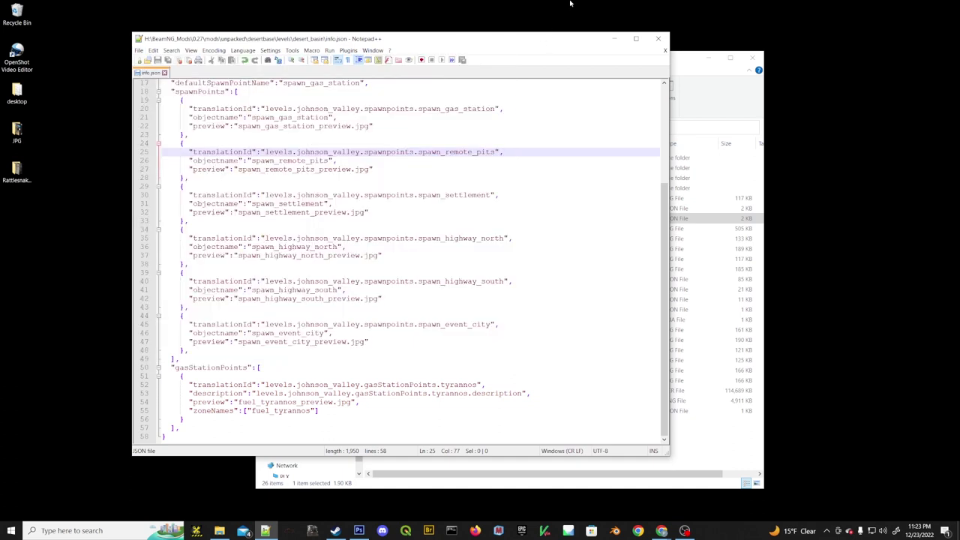
# Move and narrow the text editor window to uncover the desert_basin folder, and open its art/shapes/building subfolder.
pyautogui.moveTo(517, 29); pyautogui.dragTo(416, 51)
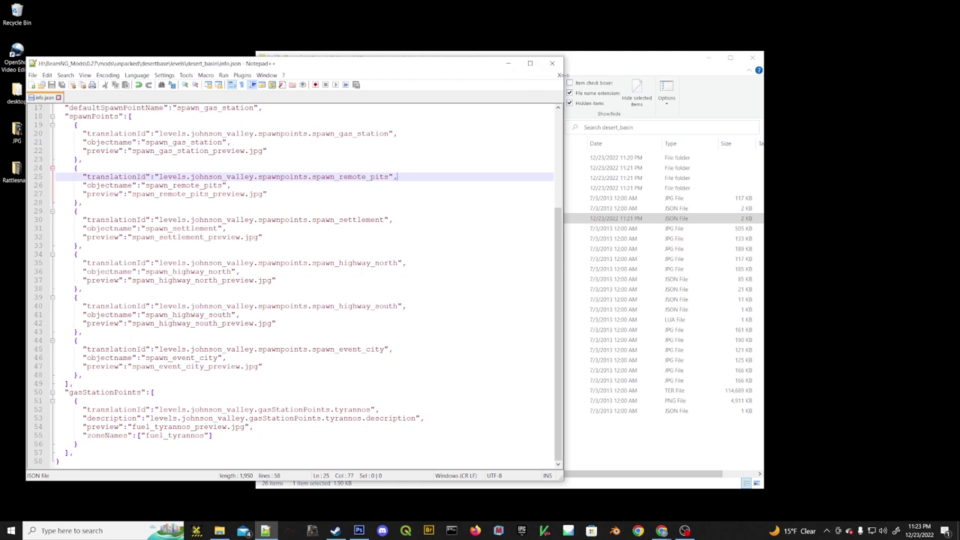
pyautogui.moveTo(561, 75); pyautogui.dragTo(343, 75)
pyautogui.click(536, 66)
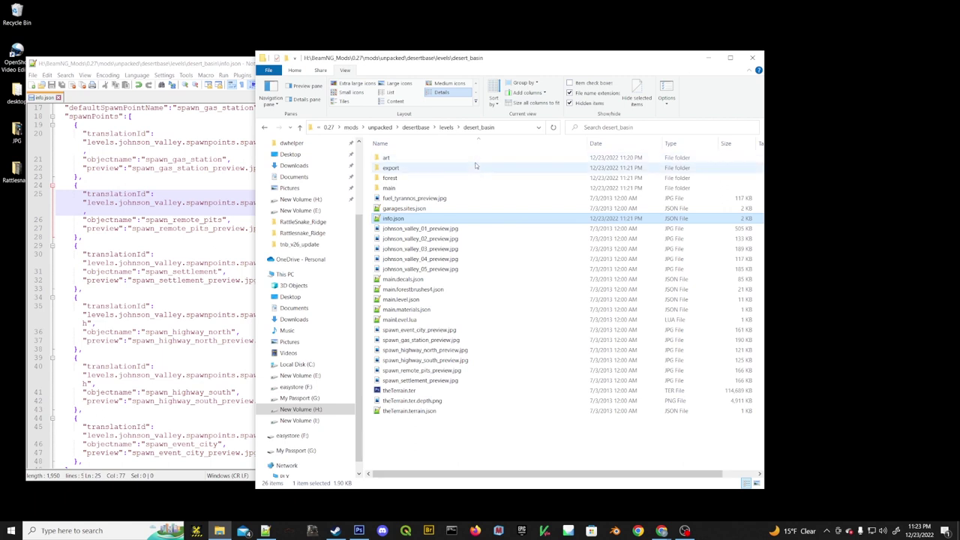
pyautogui.doubleClick(399, 157)
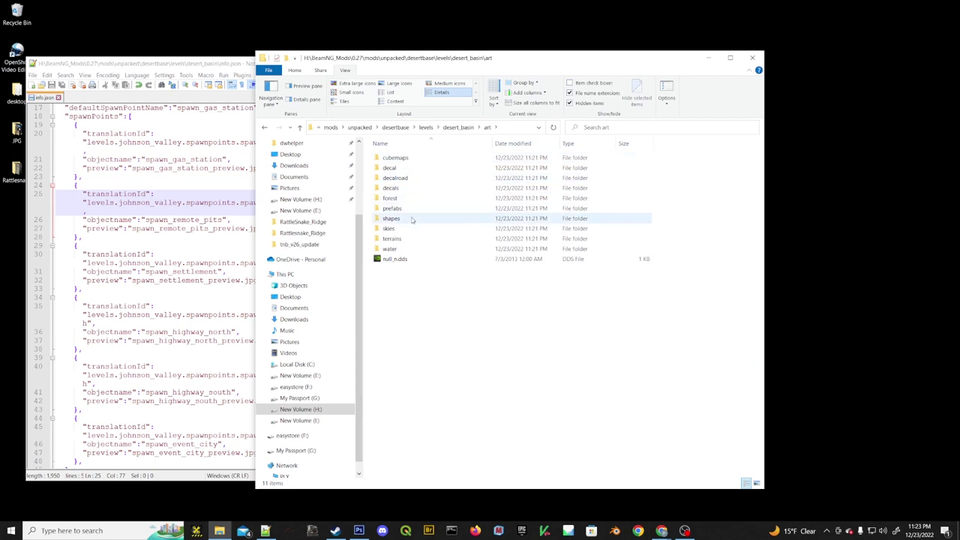
pyautogui.doubleClick(414, 218)
pyautogui.doubleClick(393, 158)
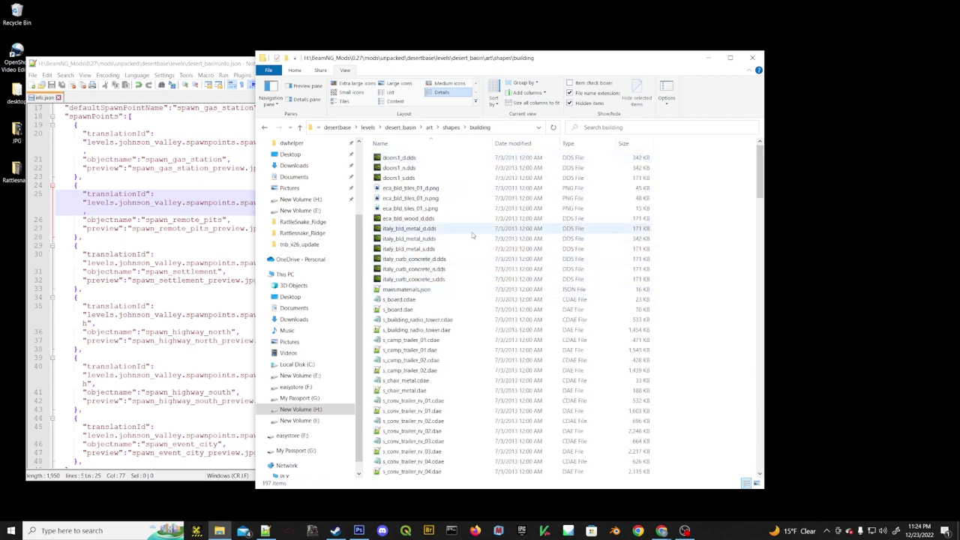
# Open the building folder's main.materials.json in a widened editor window and select /levels/johnson_valley/ in the first colorMap path.
pyautogui.doubleClick(406, 290)
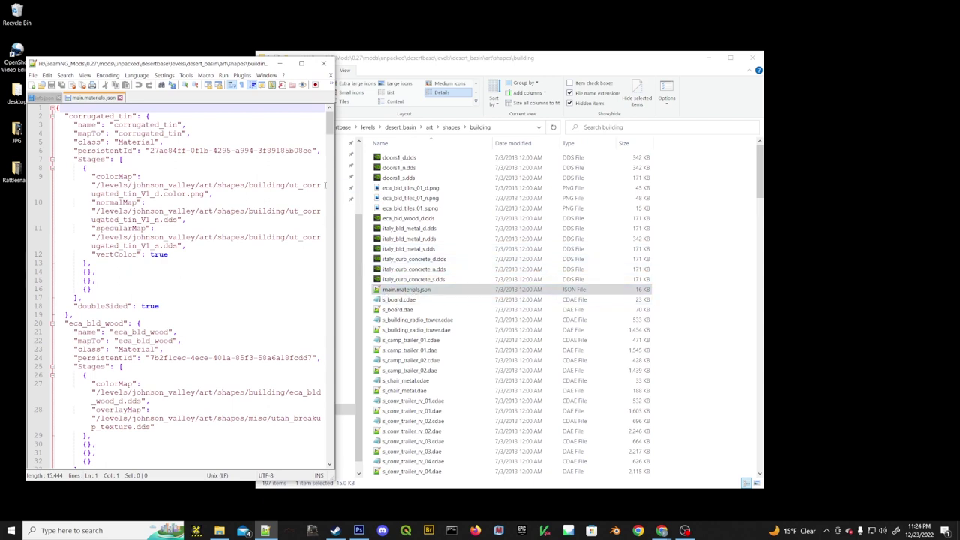
pyautogui.moveTo(335, 187); pyautogui.dragTo(657, 182)
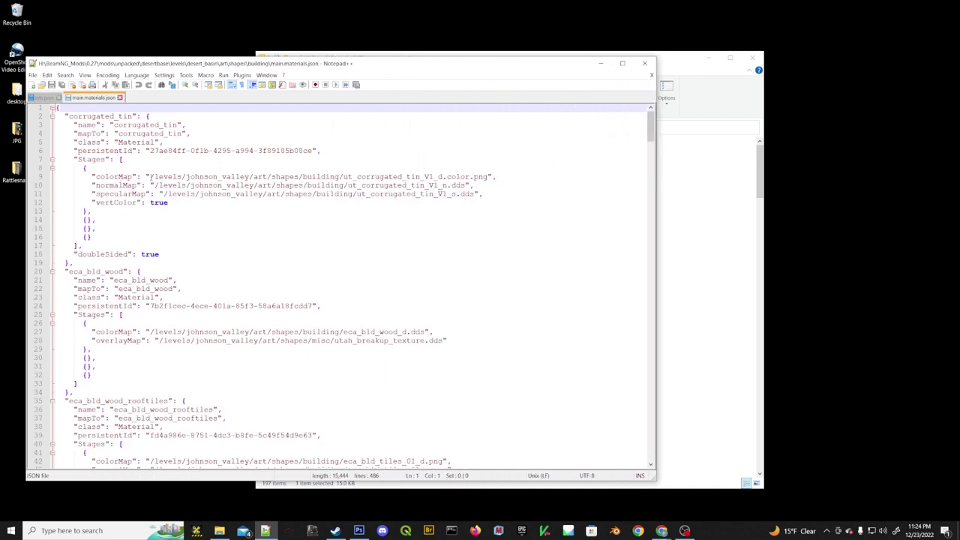
pyautogui.moveTo(148, 177); pyautogui.dragTo(204, 177)
pyautogui.moveTo(240, 185); pyautogui.dragTo(255, 177)
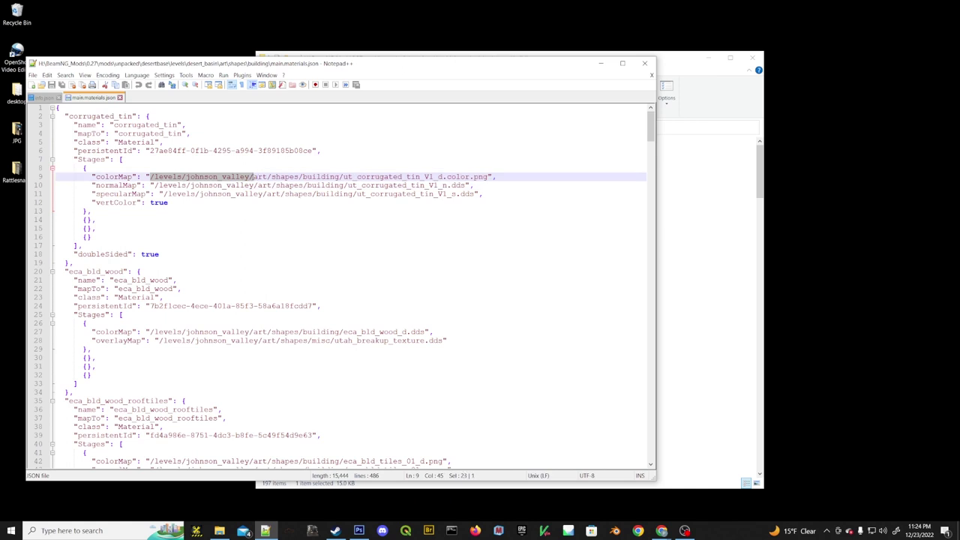
# Move the building folder window clear of the editor and open Find in Files from main.materials.json.
pyautogui.click(675, 193)
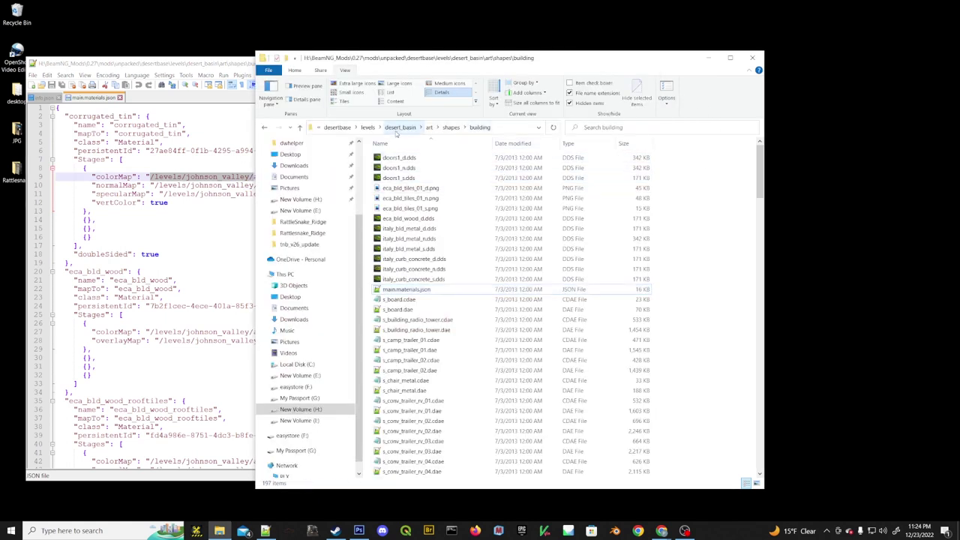
pyautogui.moveTo(552, 64); pyautogui.dragTo(627, 70)
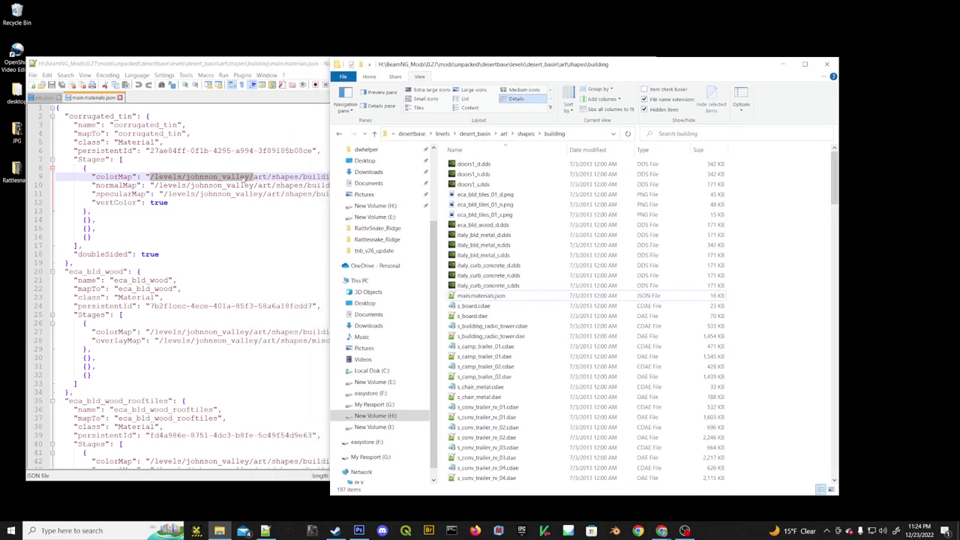
pyautogui.click(250, 171)
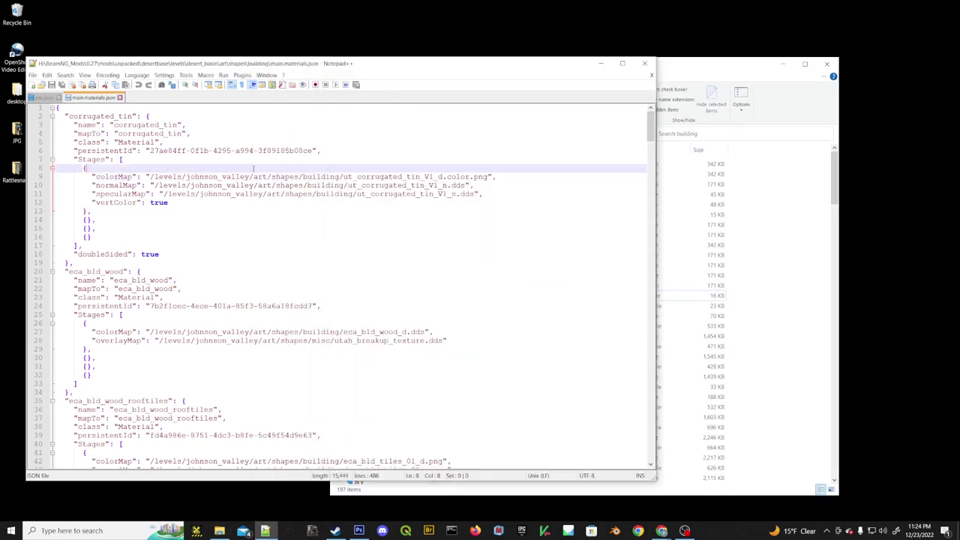
pyautogui.click(68, 76)
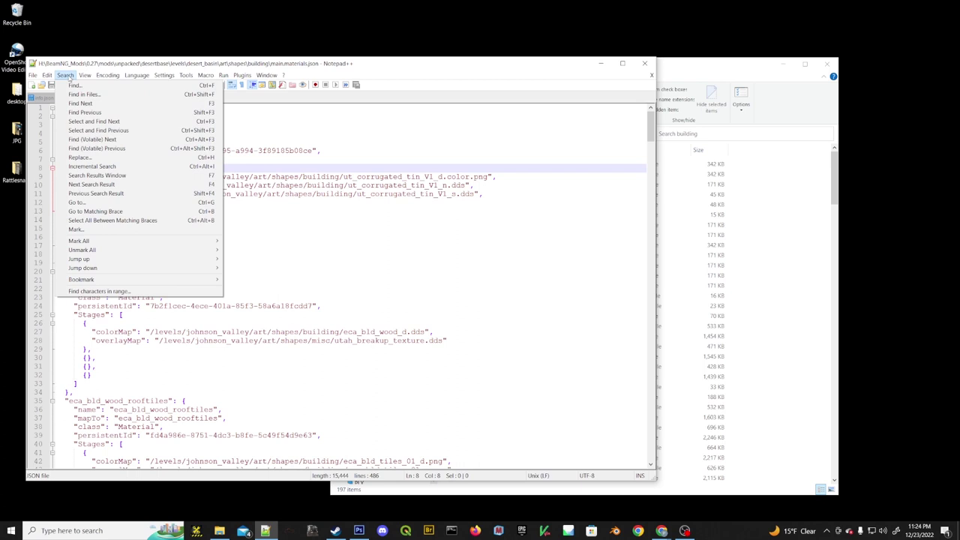
pyautogui.click(85, 95)
pyautogui.hotkey('ctrl', 'c')
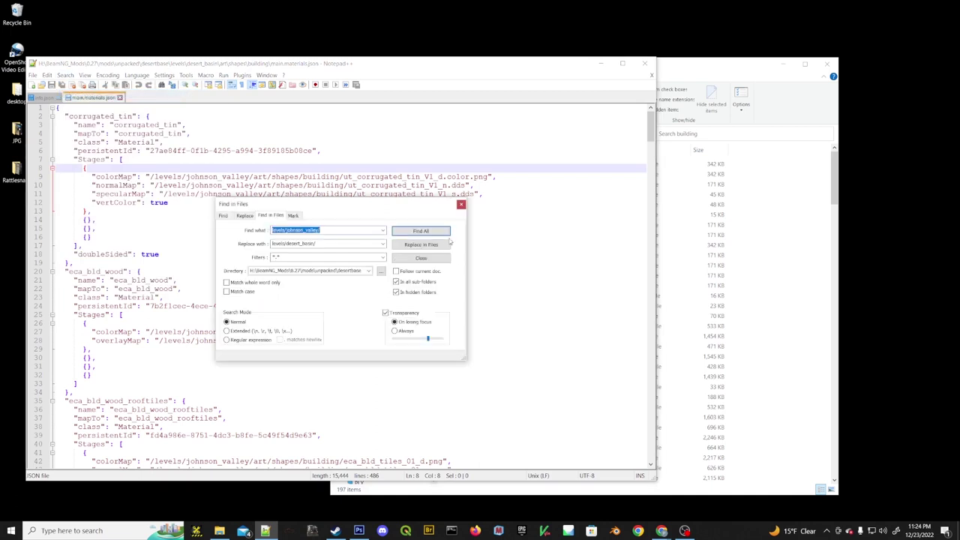
# Set the Find in Files search text to levels/johnson_valley/ from the first colorMap path, with levels/desert_basin/ as the replacement.
pyautogui.click(224, 176)
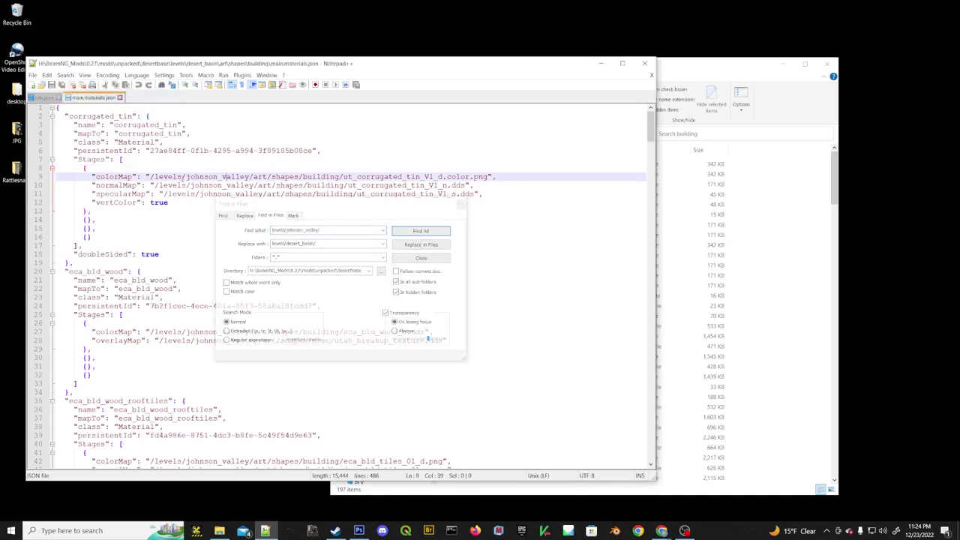
pyautogui.moveTo(154, 176); pyautogui.dragTo(164, 177)
pyautogui.click(154, 177)
pyautogui.moveTo(154, 177); pyautogui.dragTo(250, 177)
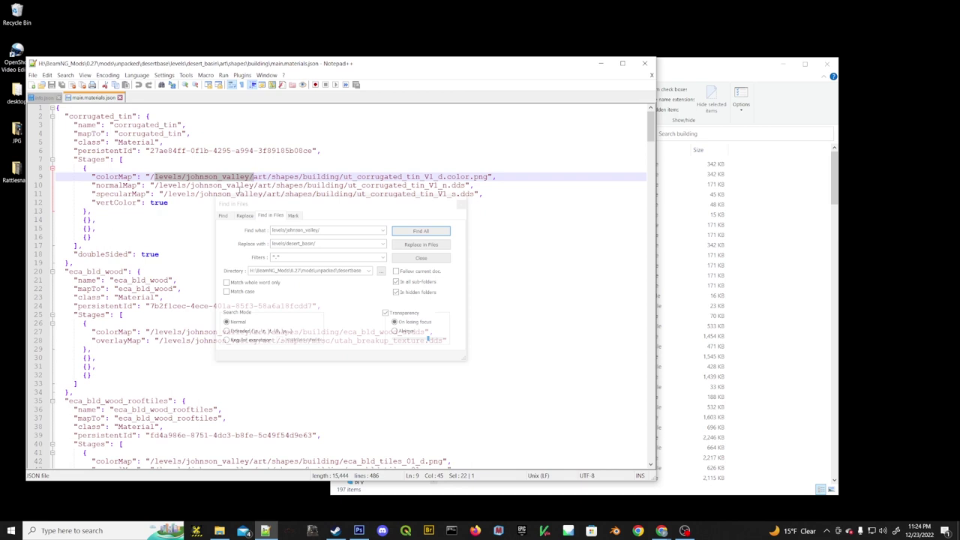
pyautogui.moveTo(330, 233); pyautogui.dragTo(211, 229)
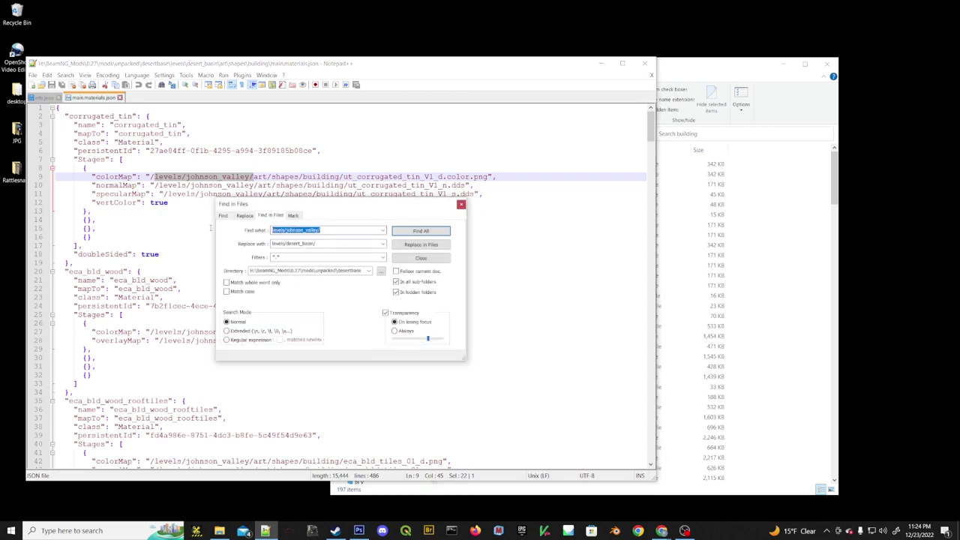
pyautogui.hotkey('ctrl', 'v')
pyautogui.click(735, 58)
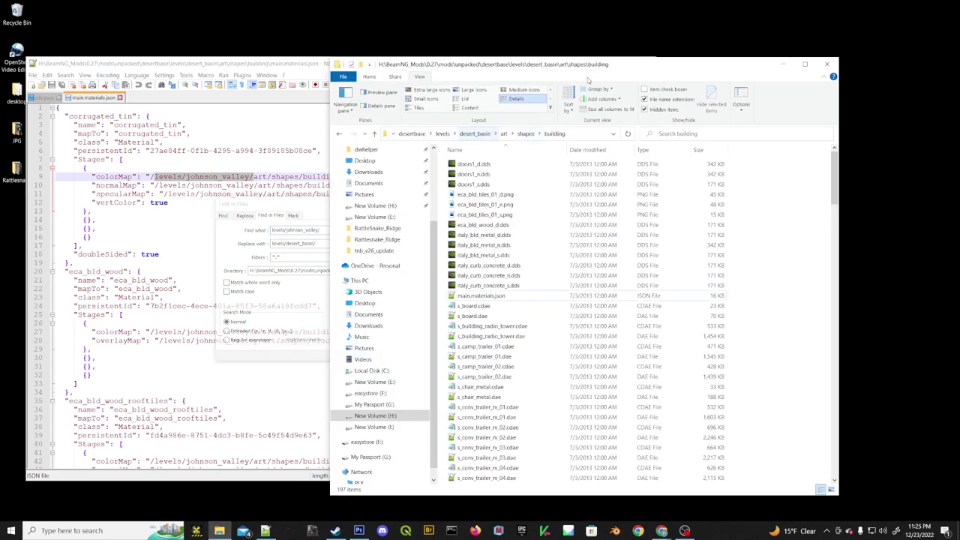
pyautogui.moveTo(637, 72); pyautogui.dragTo(700, 70)
pyautogui.click(294, 243)
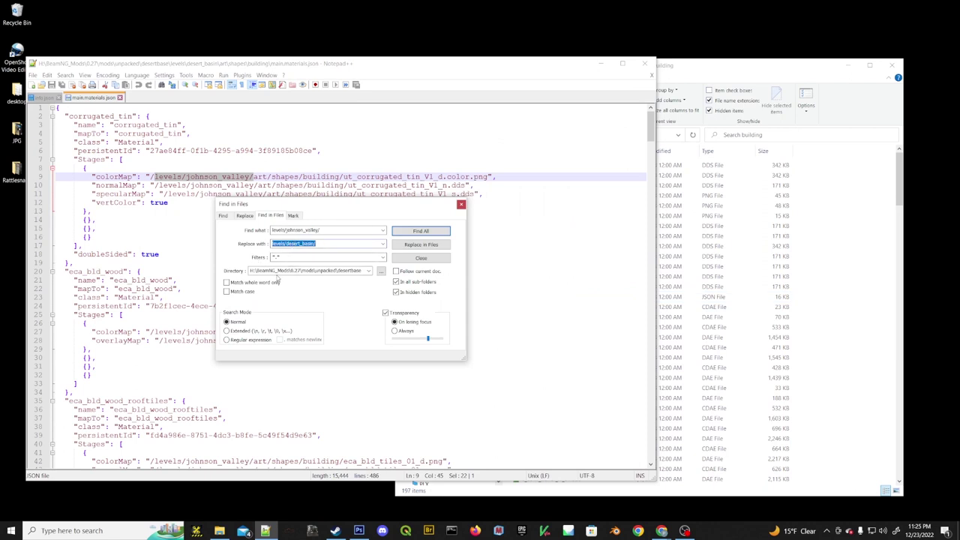
# Choose the desertbase folder under BeamNG_Mods/0.27/mods/unpacked on drive H: as the search directory.
pyautogui.click(381, 272)
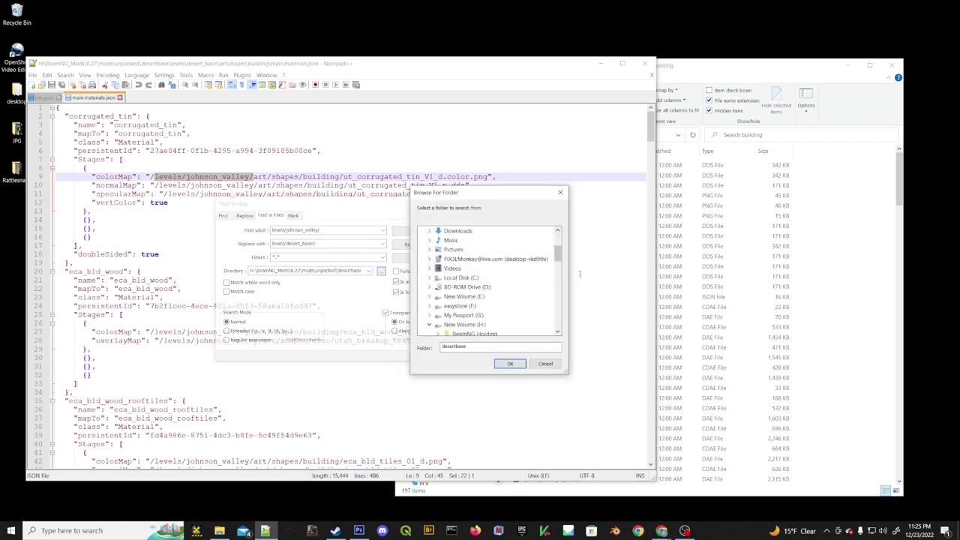
pyautogui.moveTo(557, 253); pyautogui.dragTo(557, 263)
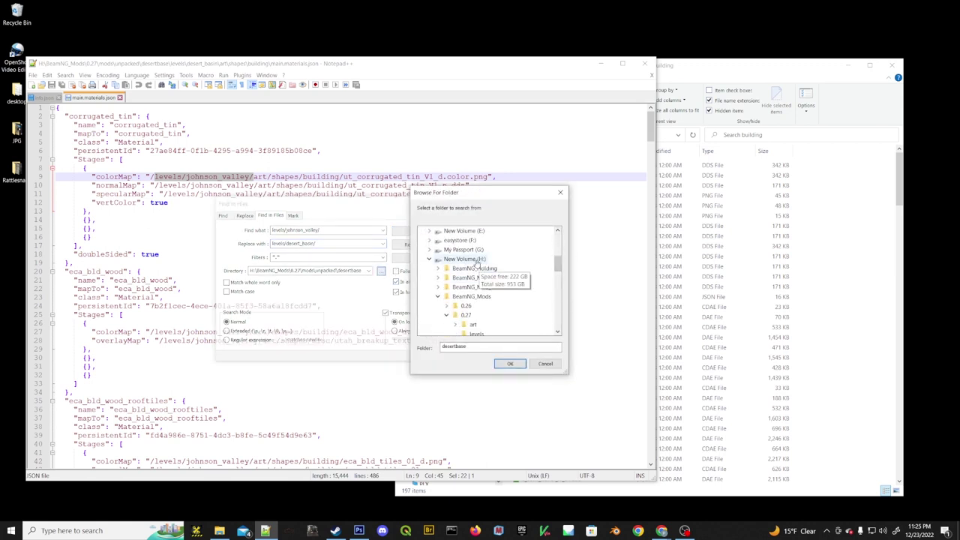
pyautogui.click(465, 316)
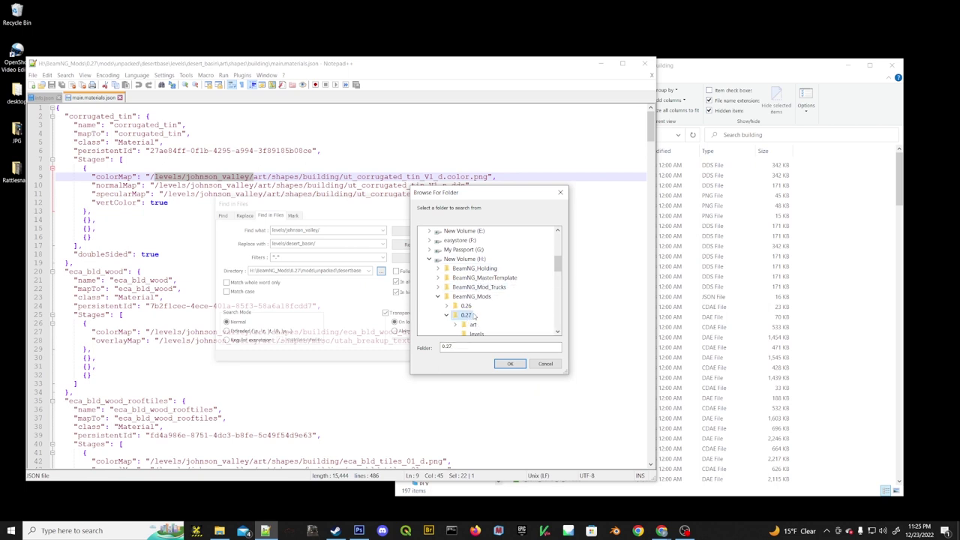
pyautogui.moveTo(559, 262); pyautogui.dragTo(558, 275)
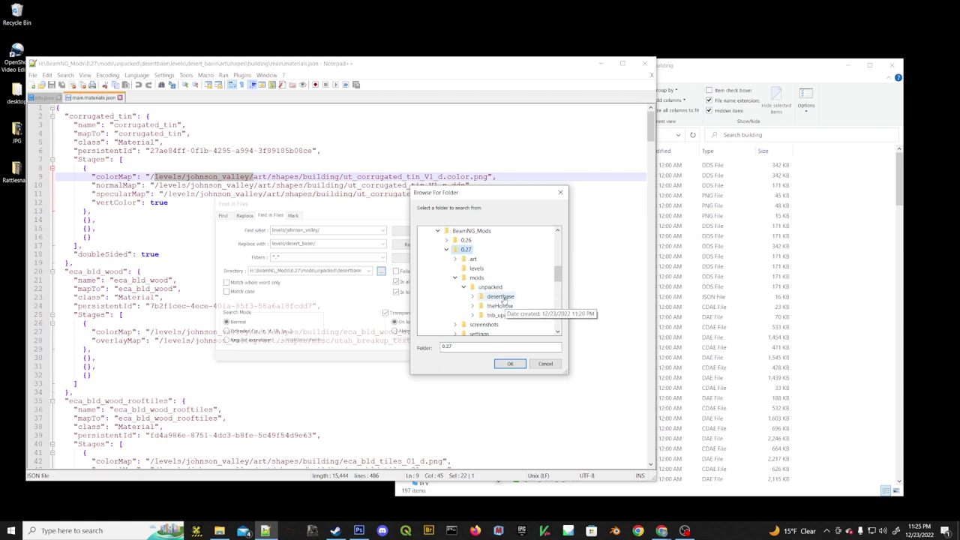
pyautogui.click(501, 297)
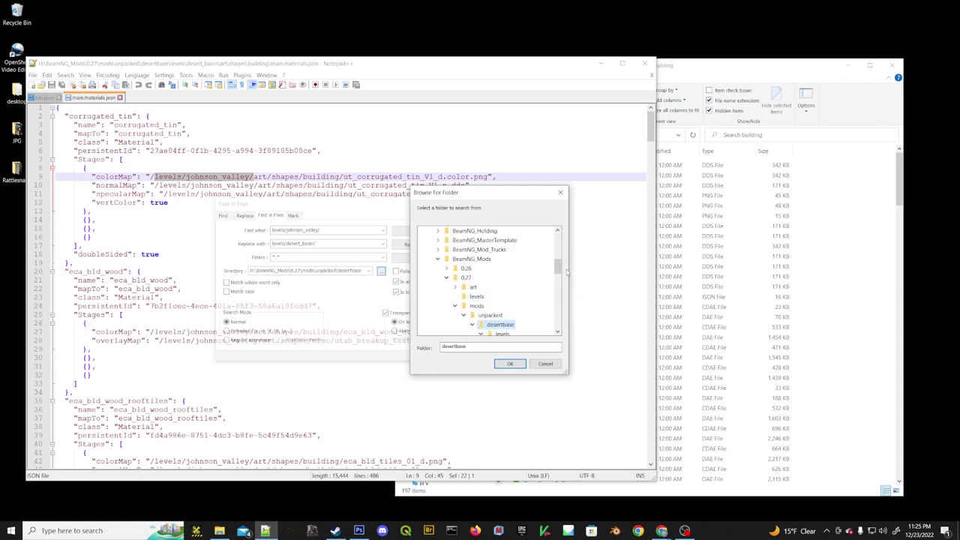
pyautogui.scroll(-1, 559, 274)
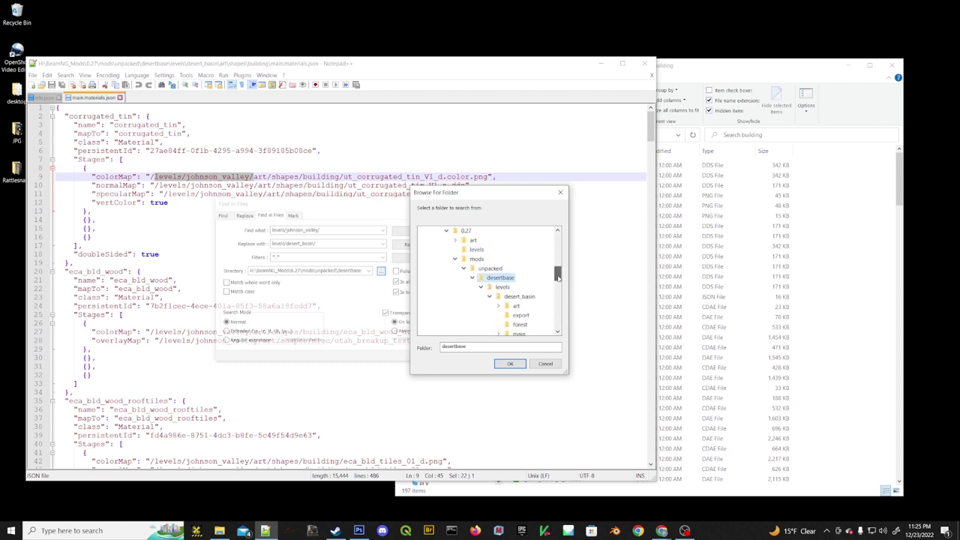
pyautogui.click(511, 365)
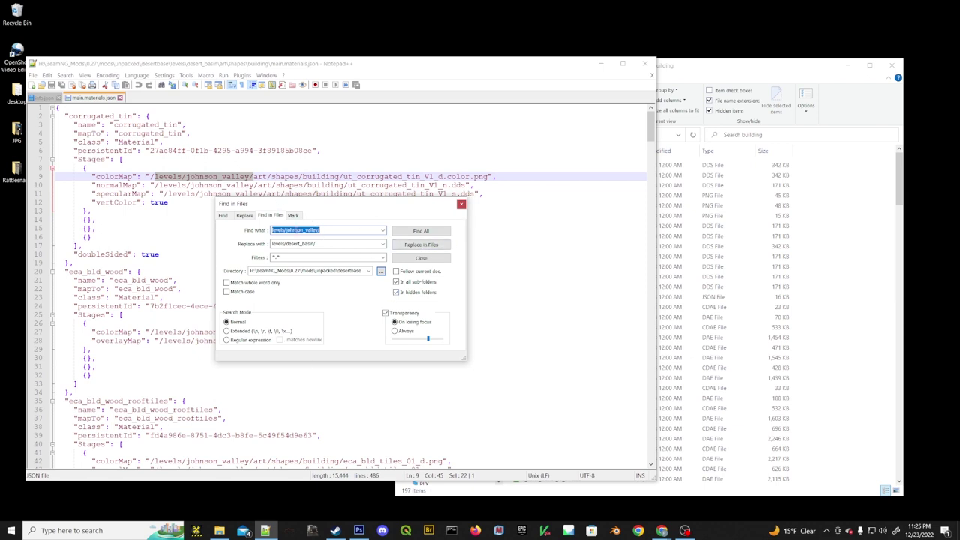
# Replace all occurrences of levels/johnson_valley/ in the desertbase files and close the Find in Files dialog.
pyautogui.click(426, 246)
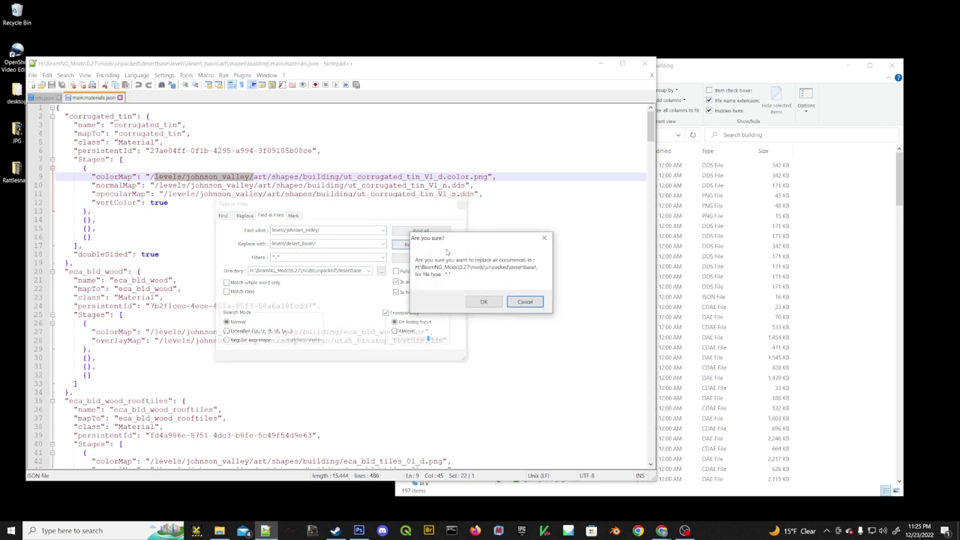
pyautogui.click(484, 302)
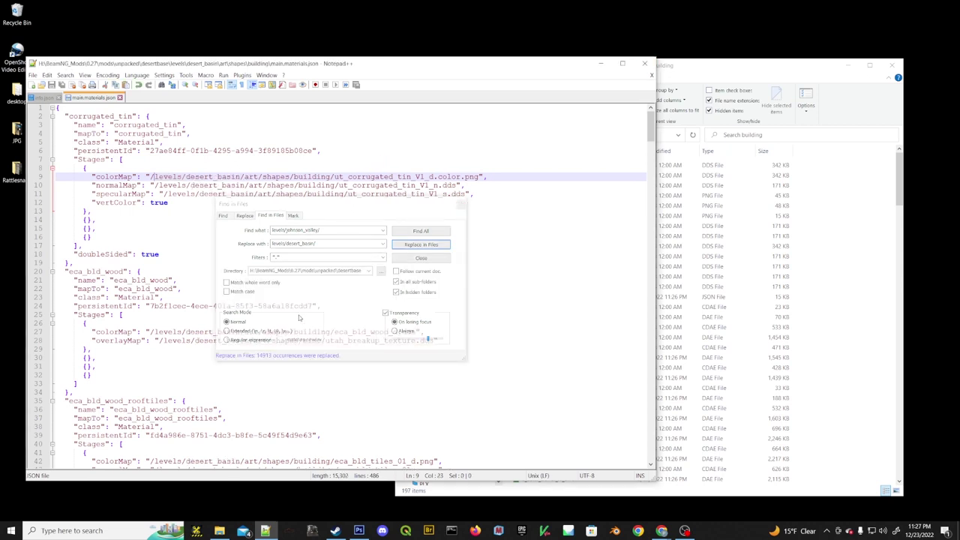
pyautogui.click(394, 213)
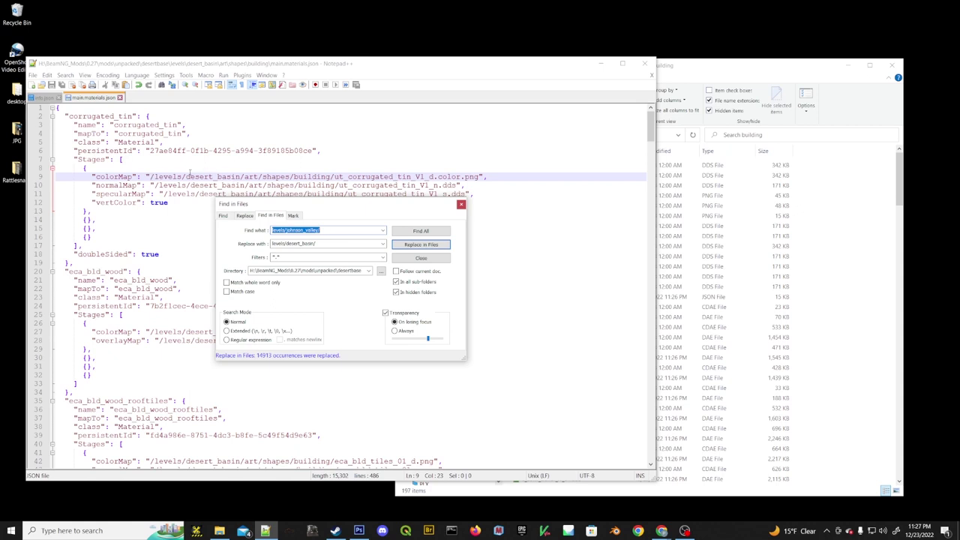
pyautogui.click(461, 204)
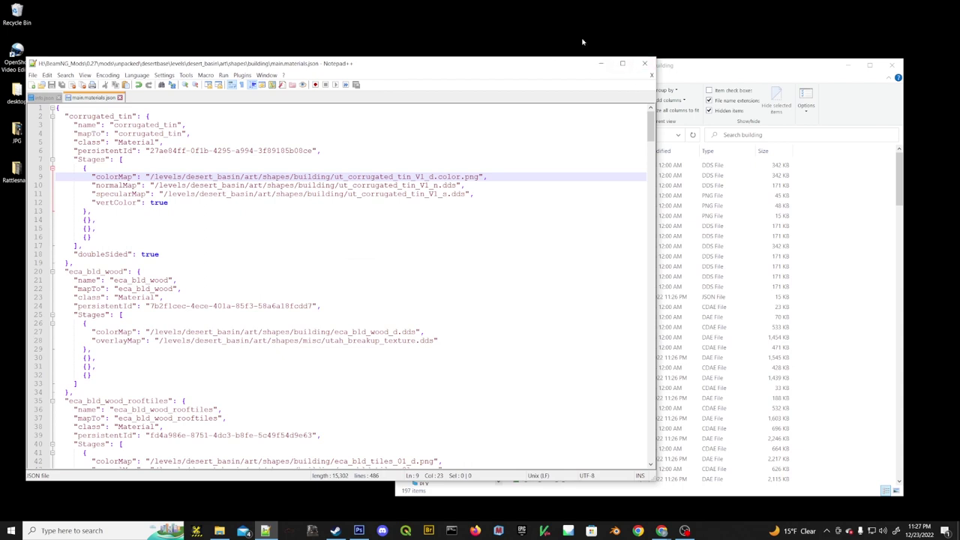
# Look through main.materials.json to check the level paths of the materials' textures, then return to its beginning.
pyautogui.scroll(-2, 334, 231)
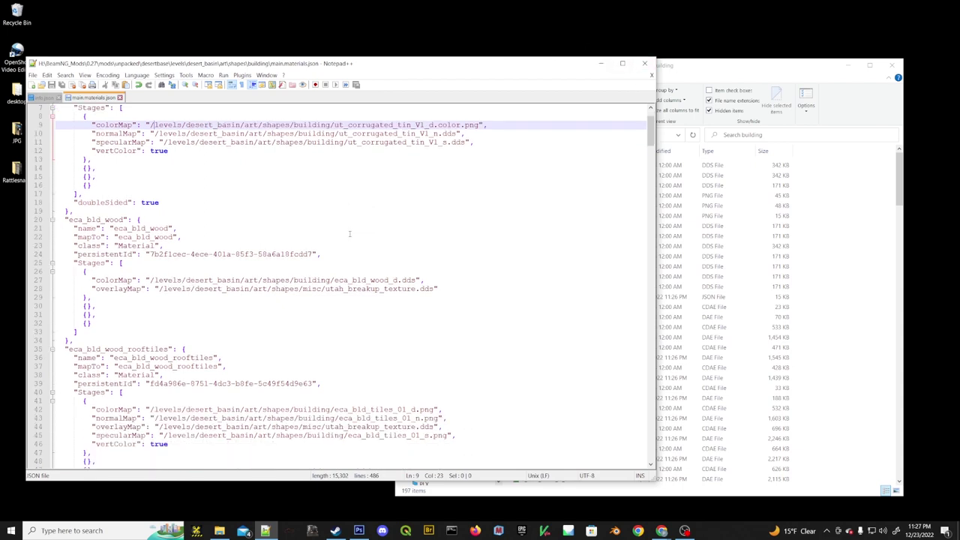
pyautogui.scroll(-14, 349, 235)
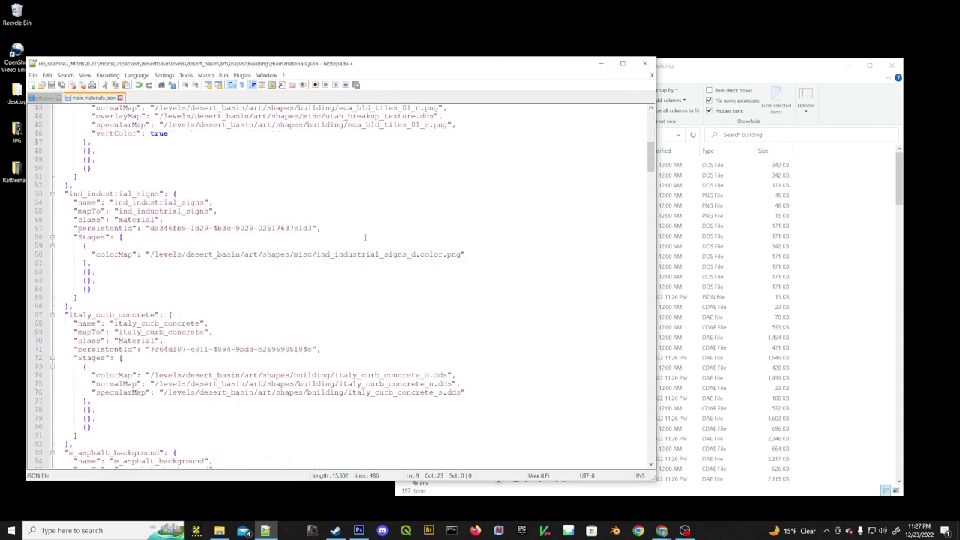
pyautogui.scroll(-7, 365, 237)
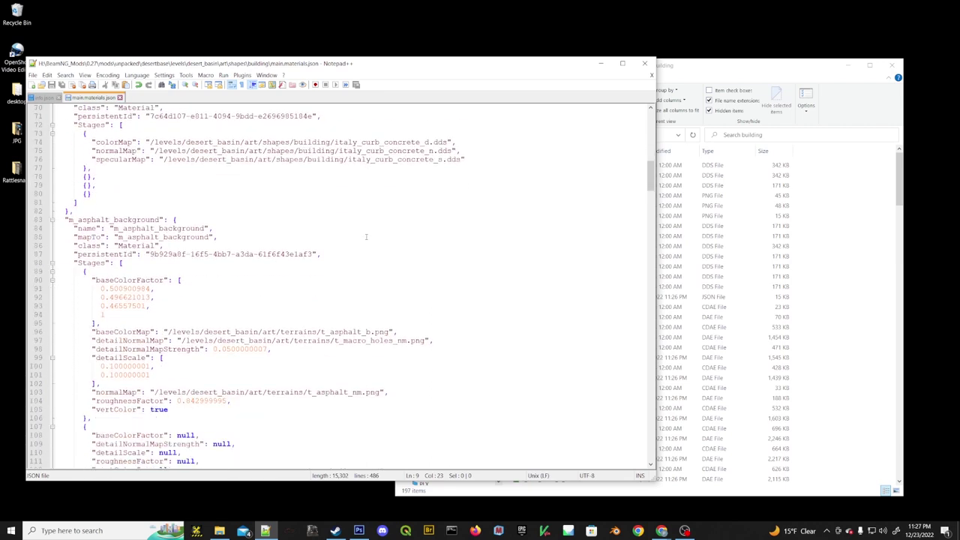
pyautogui.scroll(-17, 367, 237)
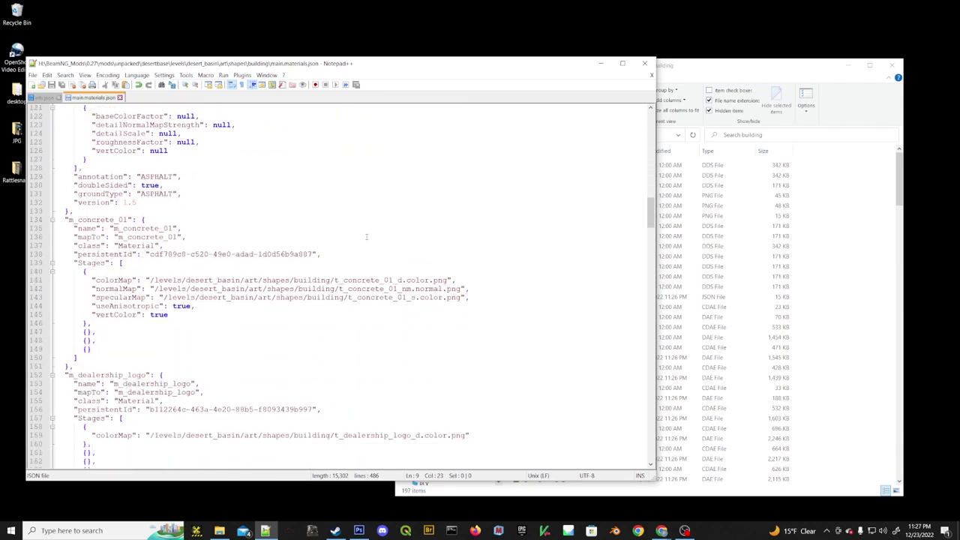
pyautogui.scroll(-12, 366, 237)
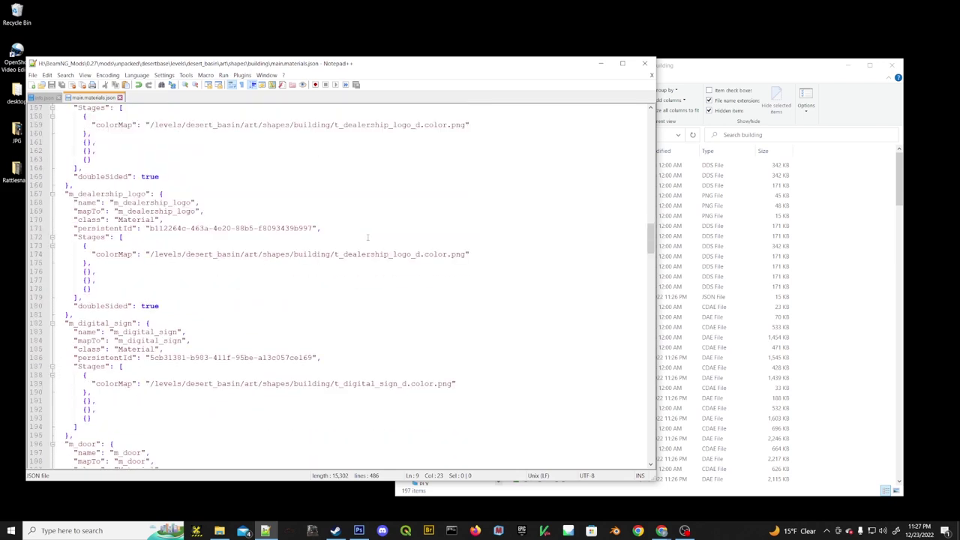
pyautogui.scroll(-13, 368, 237)
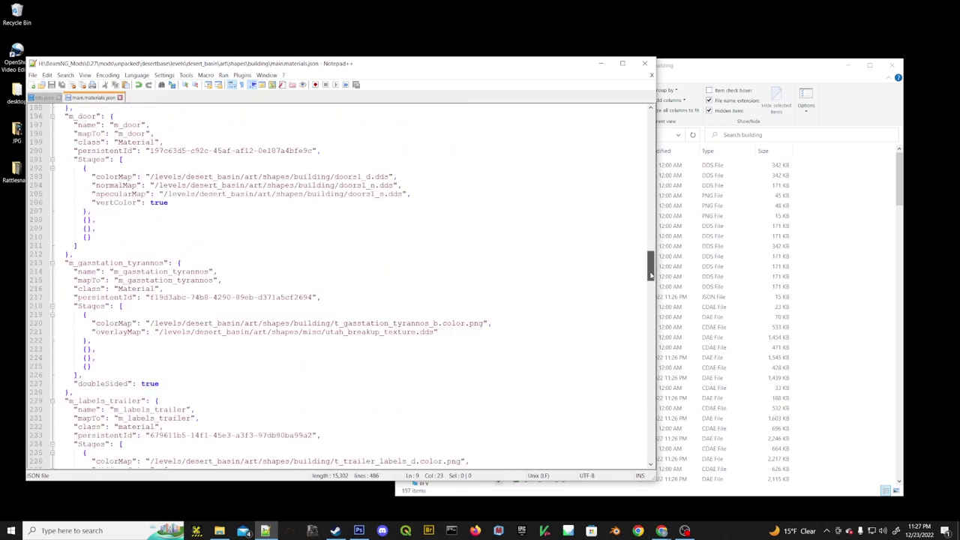
pyautogui.moveTo(650, 275); pyautogui.dragTo(650, 119)
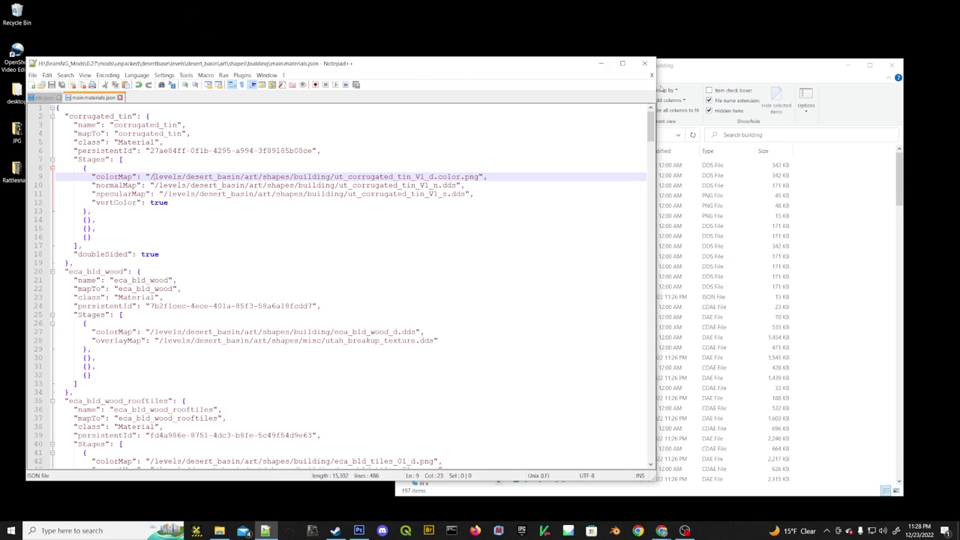
# Narrow the editor window, close main.materials.json and return to the building folder window.
pyautogui.moveTo(657, 87); pyautogui.dragTo(602, 87)
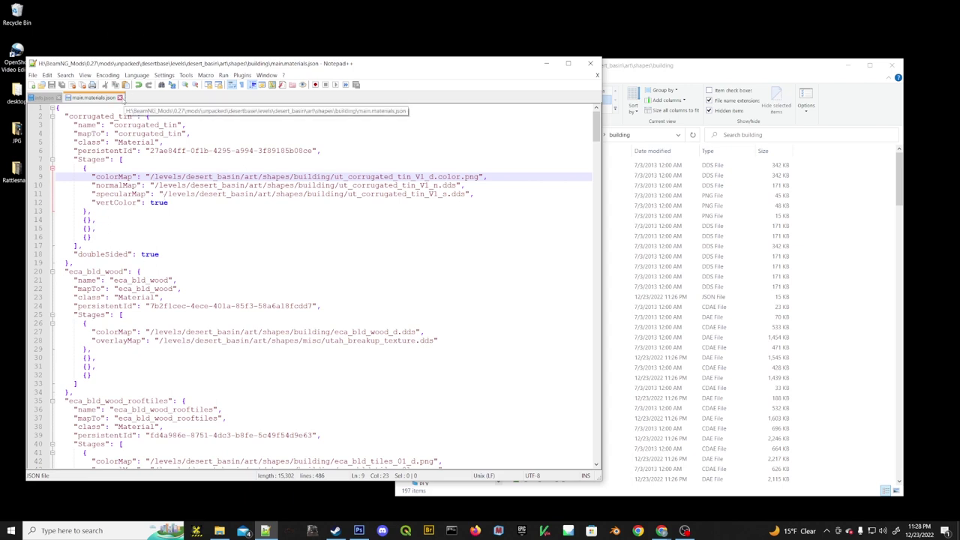
pyautogui.click(119, 97)
pyautogui.click(741, 71)
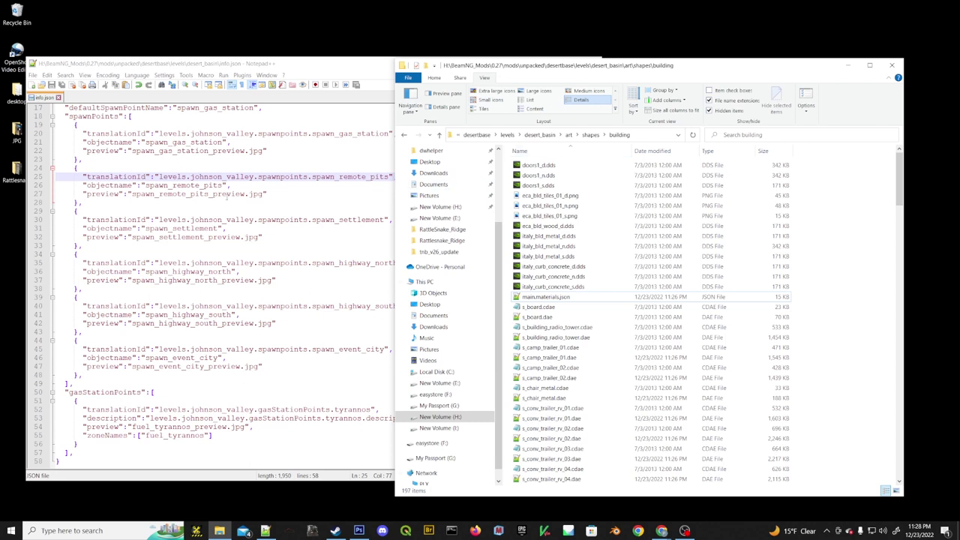
# Go back to the desert_basin art folder and open its forest subfolder.
pyautogui.click(569, 136)
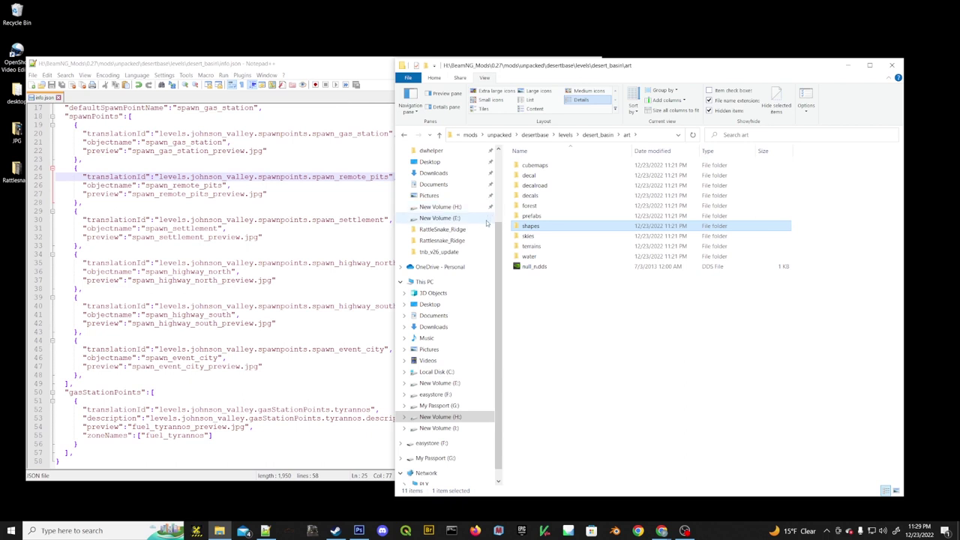
pyautogui.click(559, 302)
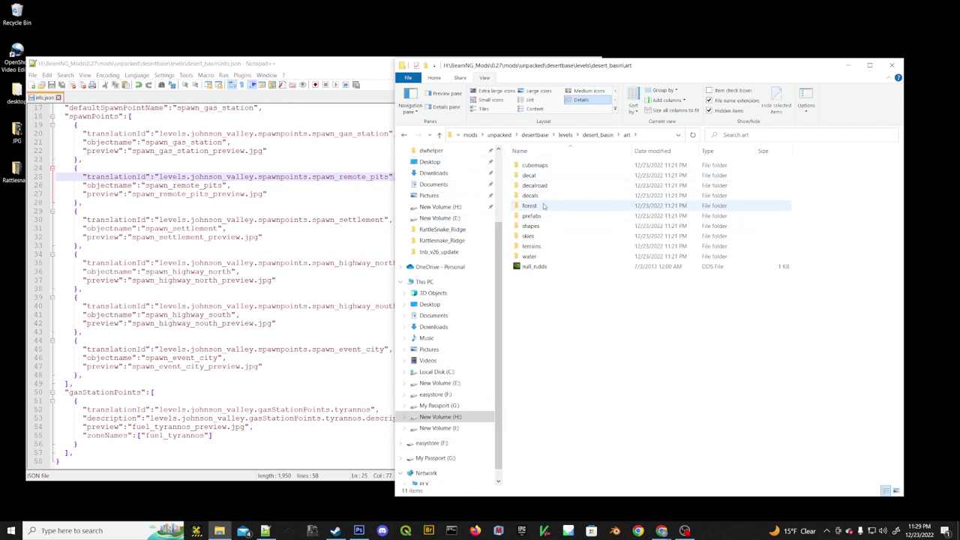
pyautogui.click(541, 207)
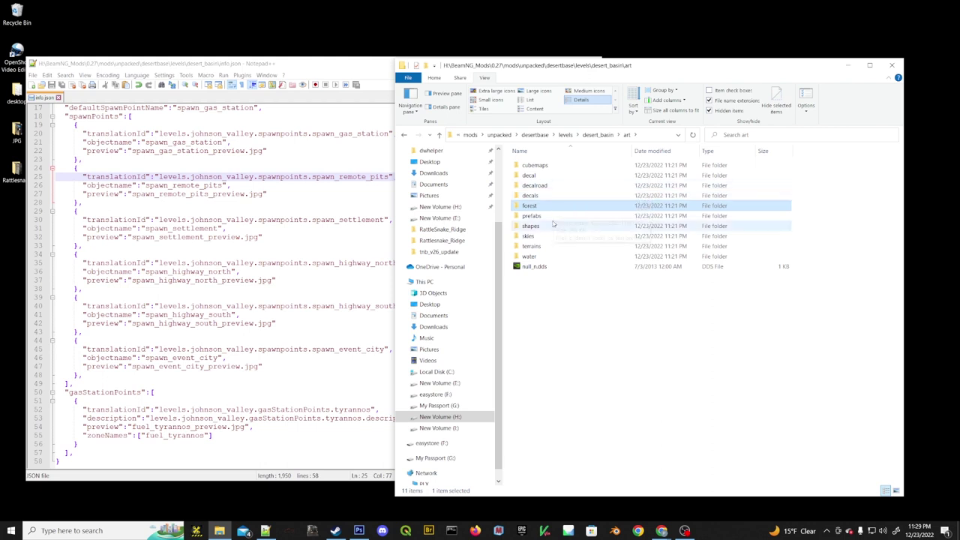
pyautogui.click(508, 214)
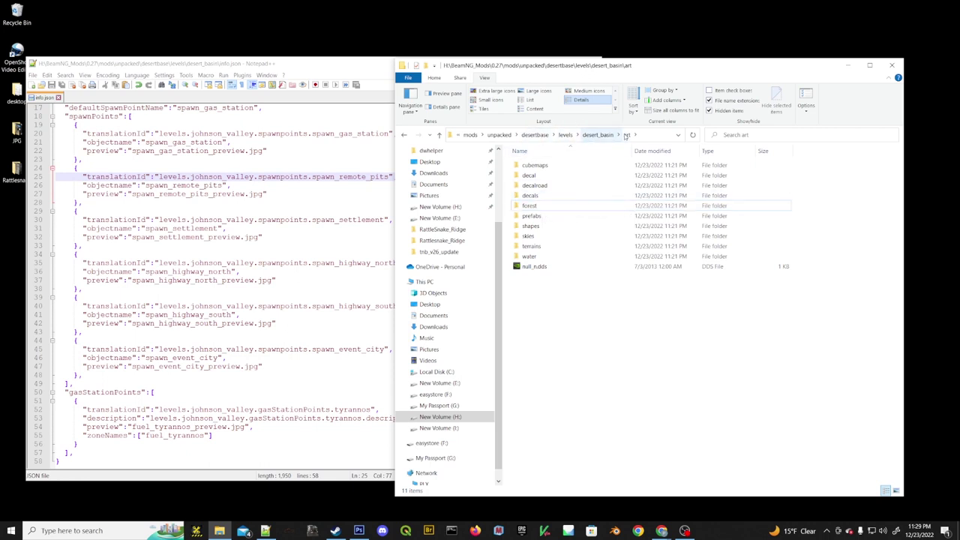
pyautogui.doubleClick(528, 207)
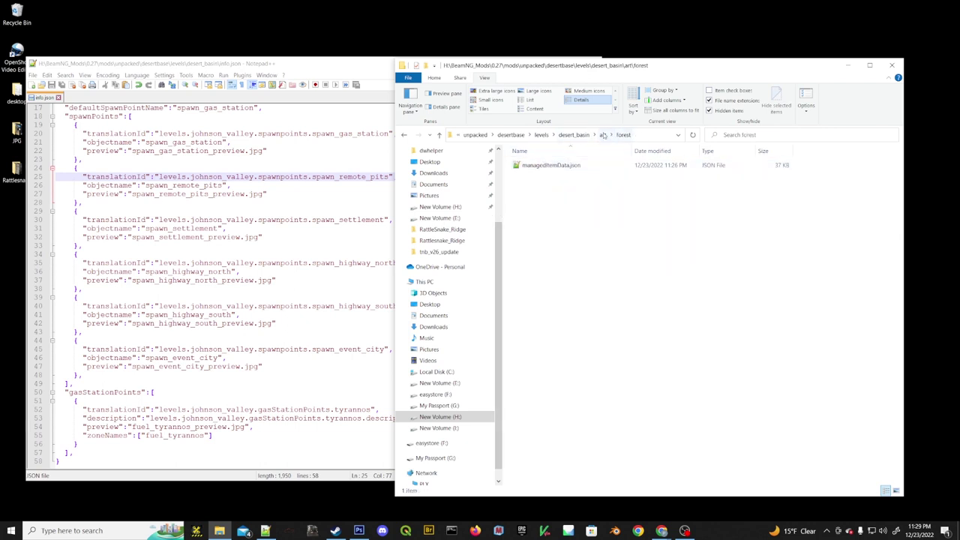
# Go back up to the desert_basin level folder and open its forest subfolder.
pyautogui.click(602, 135)
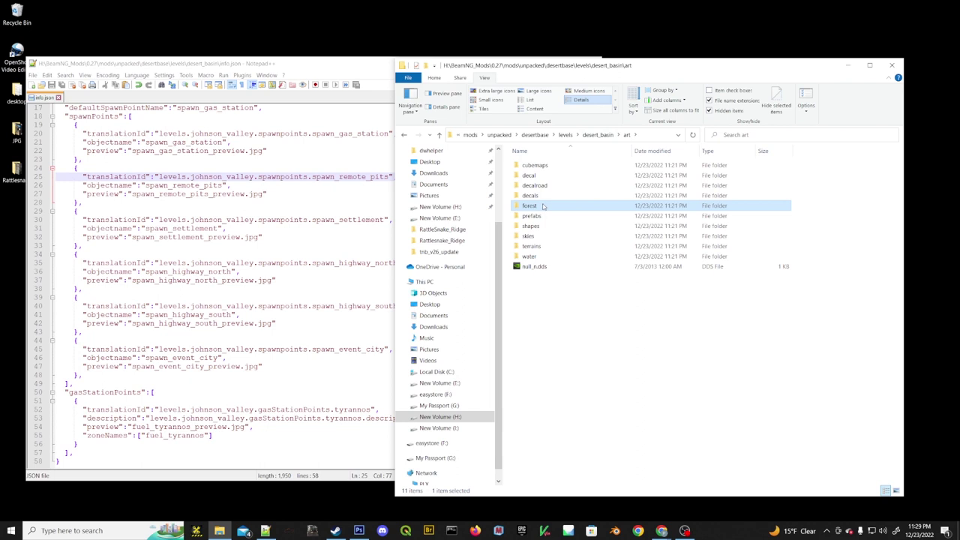
pyautogui.click(598, 135)
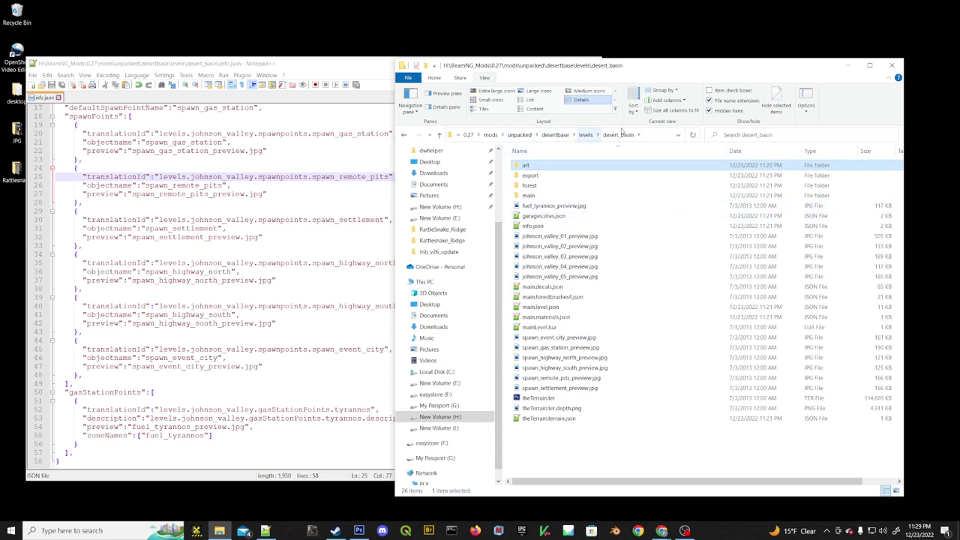
pyautogui.click(529, 185)
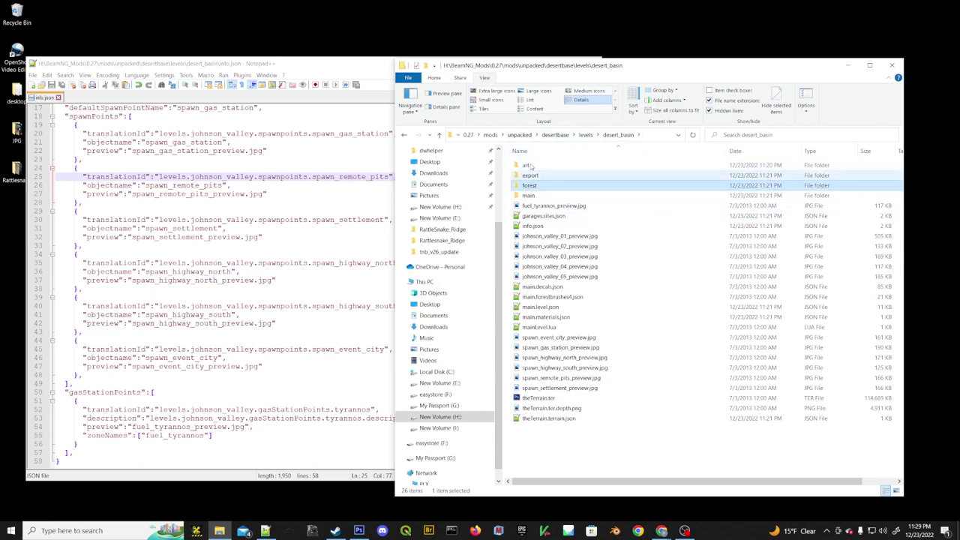
pyautogui.doubleClick(529, 185)
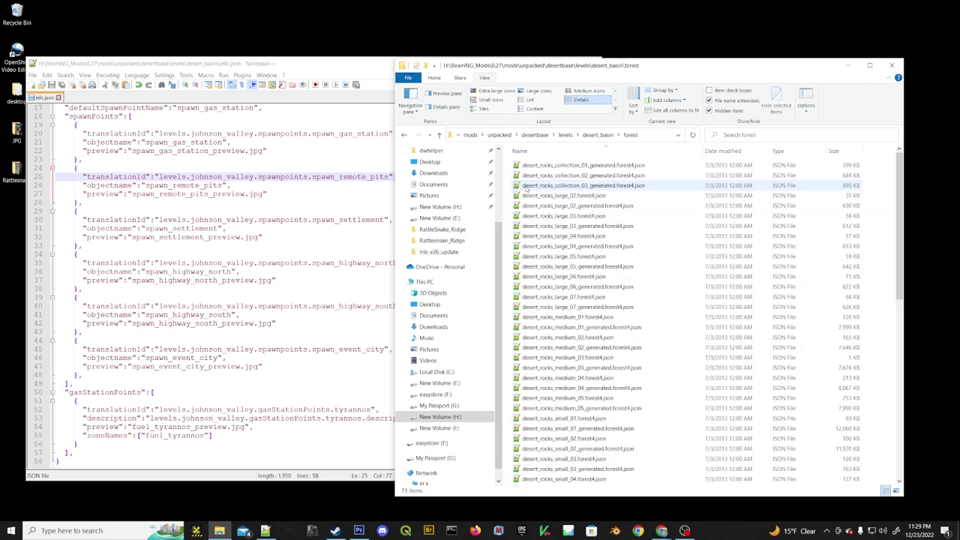
# Look through the forest file list, inspect the contents of desert_rocks_collection_01_generated.forest4.json and close that file.
pyautogui.click(578, 167)
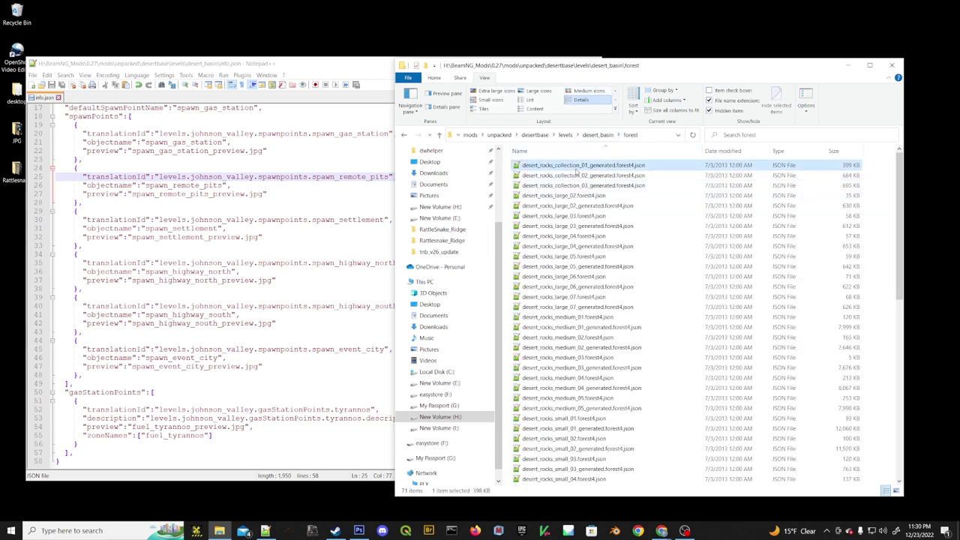
pyautogui.scroll(-11, 572, 252)
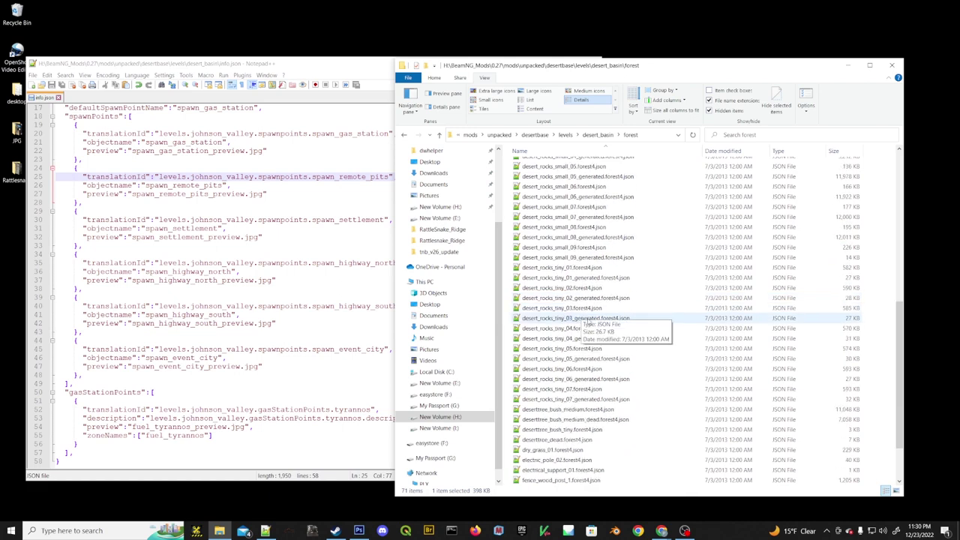
pyautogui.scroll(-2, 593, 333)
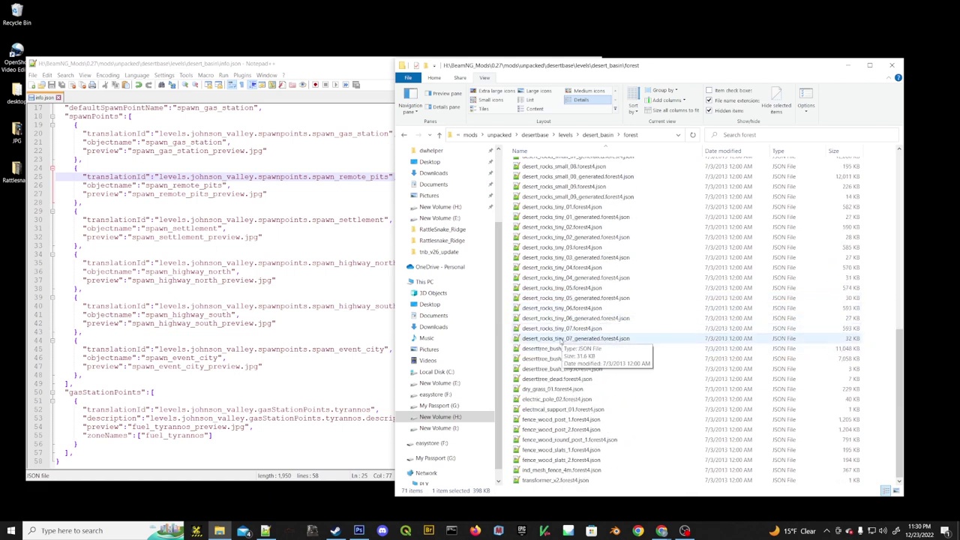
pyautogui.scroll(13, 561, 262)
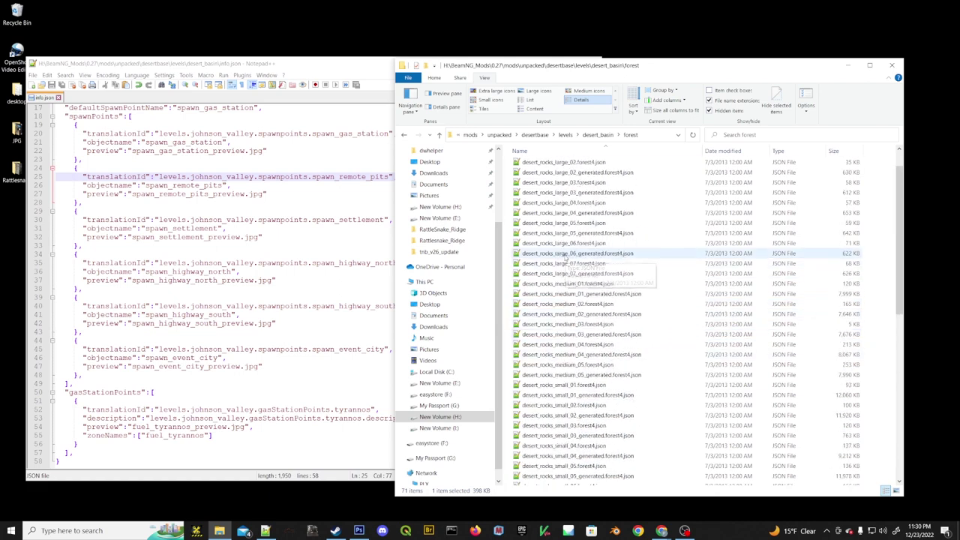
pyautogui.doubleClick(556, 165)
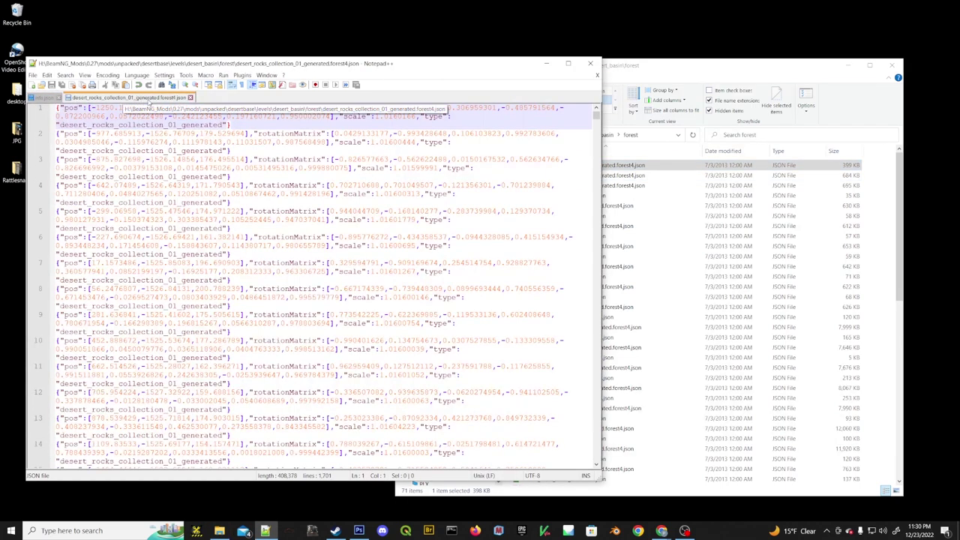
pyautogui.click(95, 134)
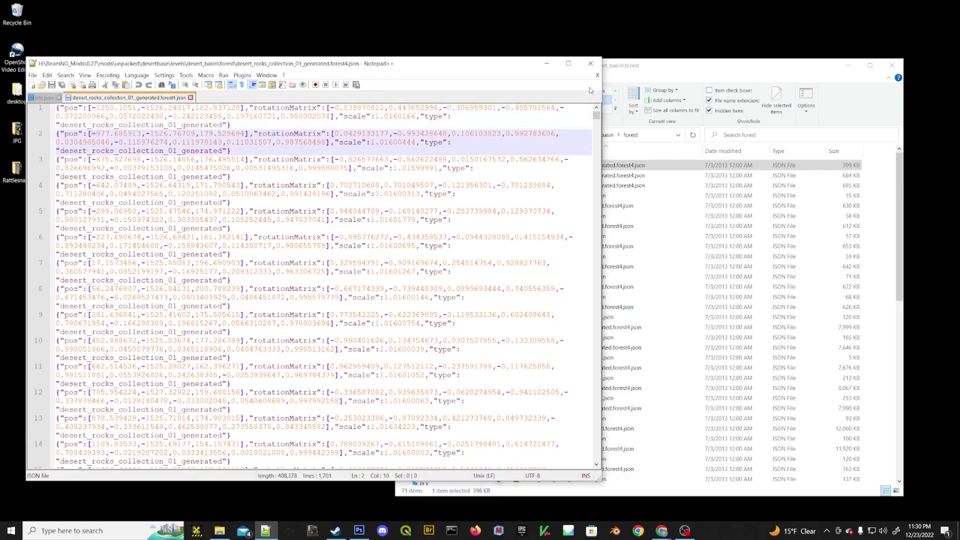
pyautogui.moveTo(597, 114)
pyautogui.mouseDown()
pyautogui.moveTo(595, 348)
pyautogui.moveTo(581, 487)
pyautogui.moveTo(596, 113)
pyautogui.mouseUp()
pyautogui.click(190, 98)
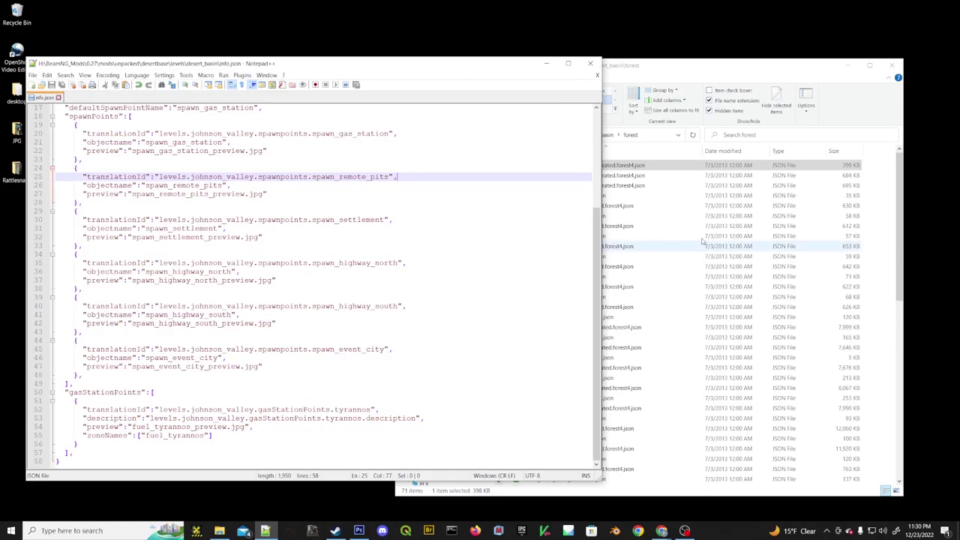
# Select all files in the desert_basin forest folder and open them in Notepad++.
pyautogui.click(723, 68)
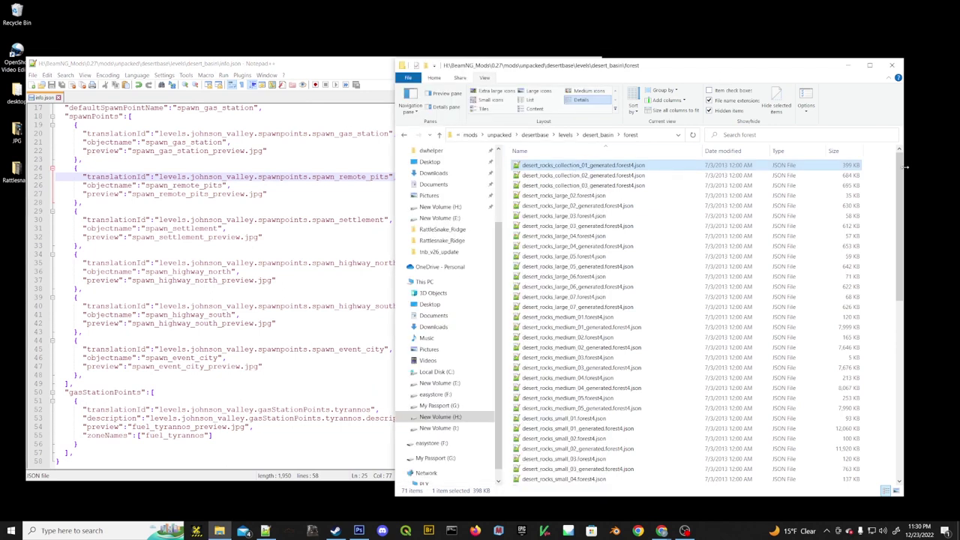
pyautogui.hotkey('ctrl', 'a')
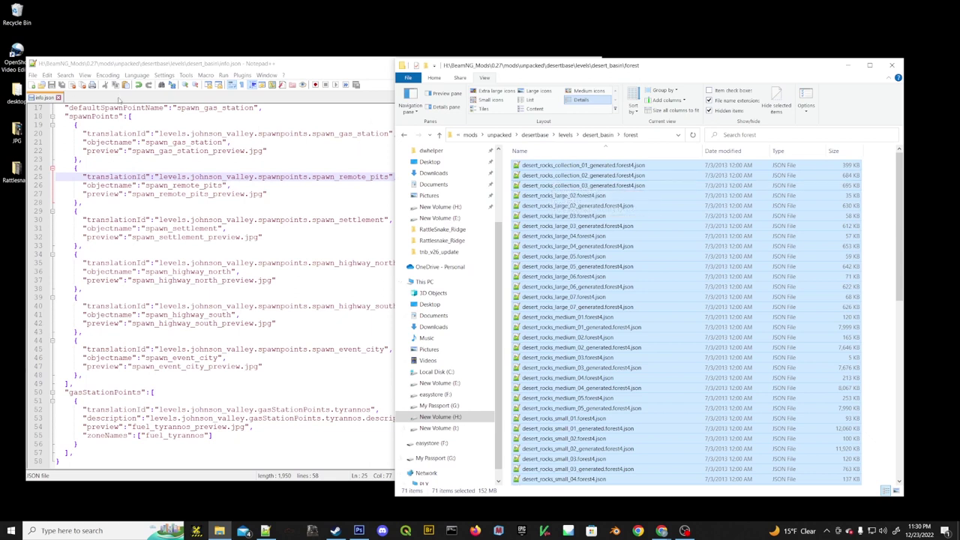
pyautogui.click(120, 99)
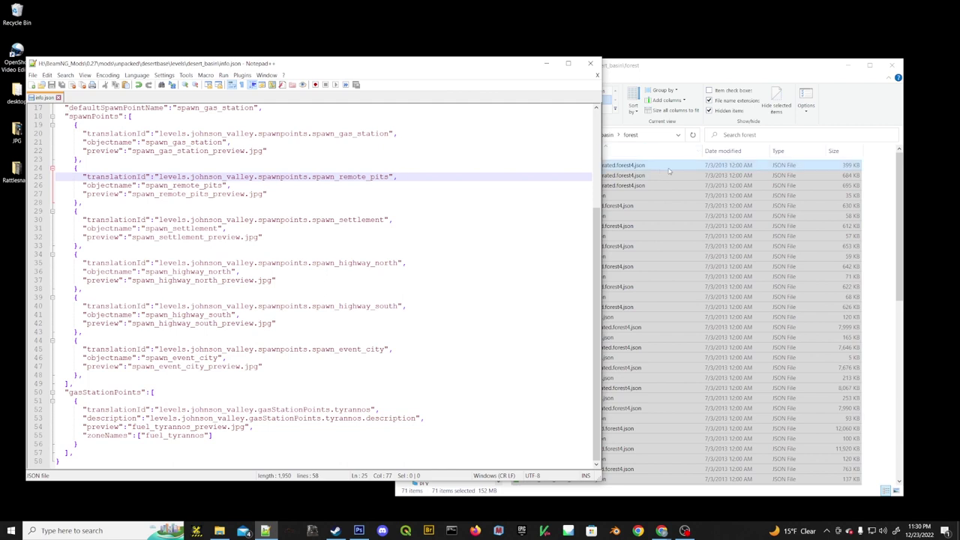
pyautogui.click(897, 164)
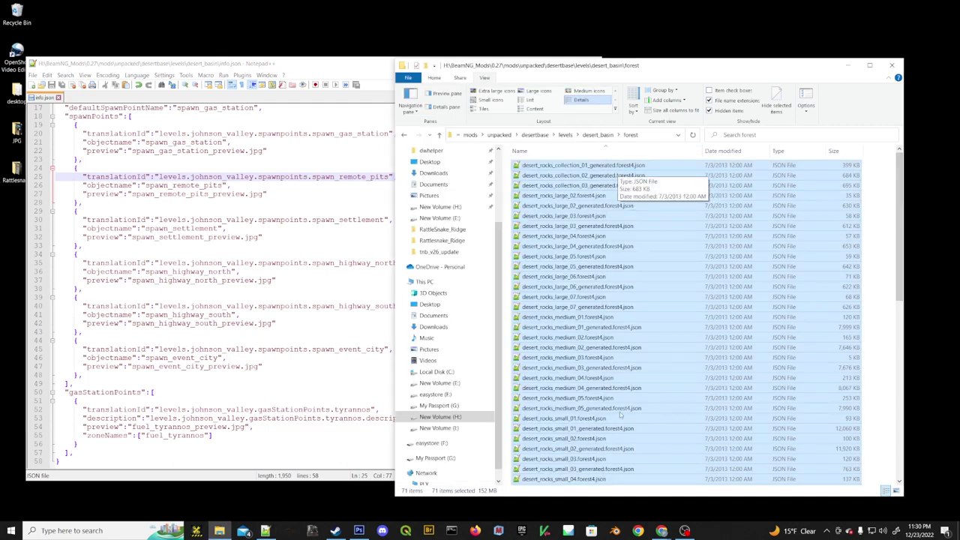
pyautogui.scroll(-13, 606, 360)
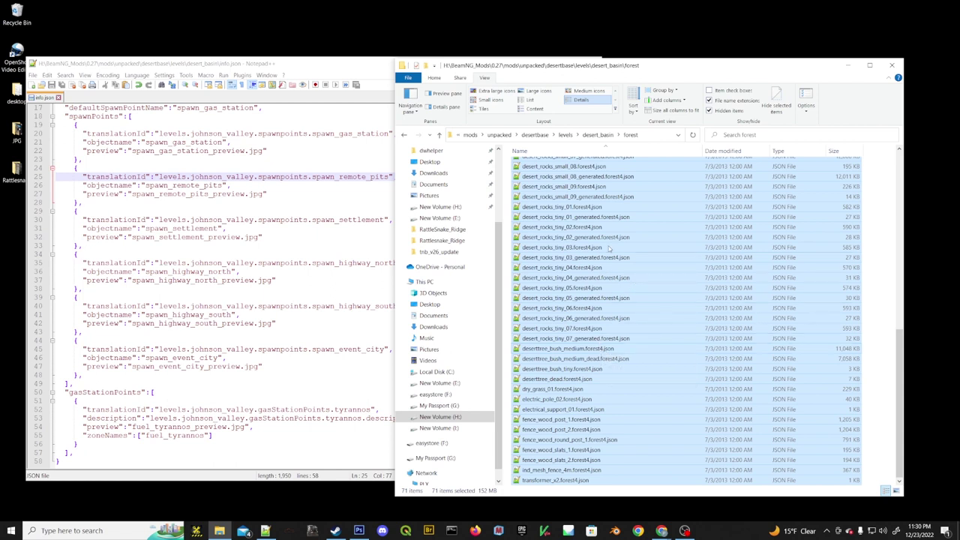
pyautogui.rightClick(559, 173)
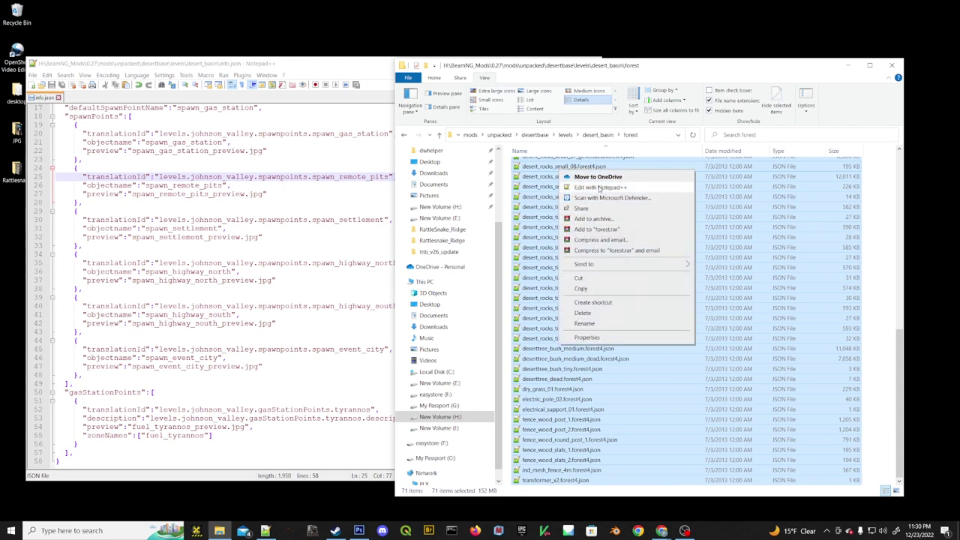
pyautogui.click(599, 188)
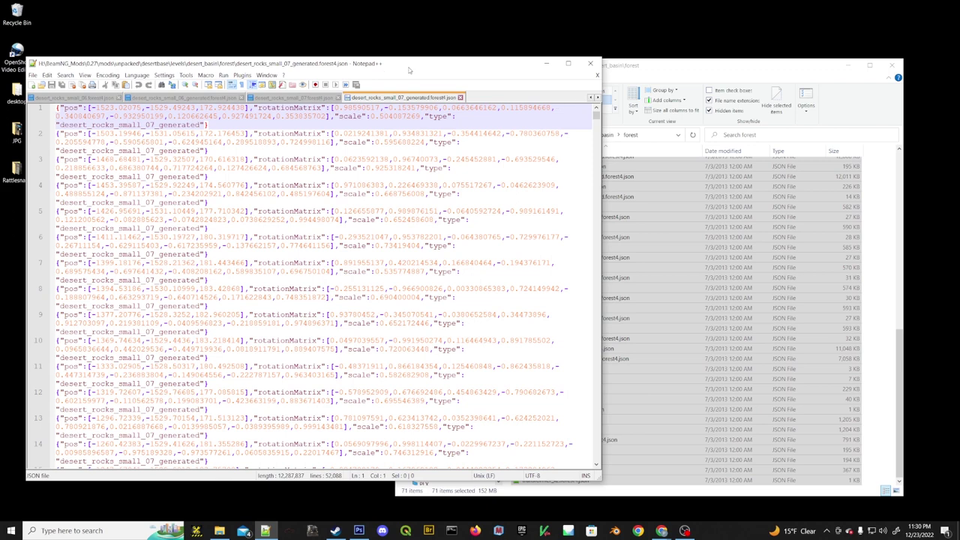
# Find the open desert_rocks_small_08.forest4.json, delete all of its contents, save it empty and close it.
pyautogui.click(590, 98)
pyautogui.click(589, 97)
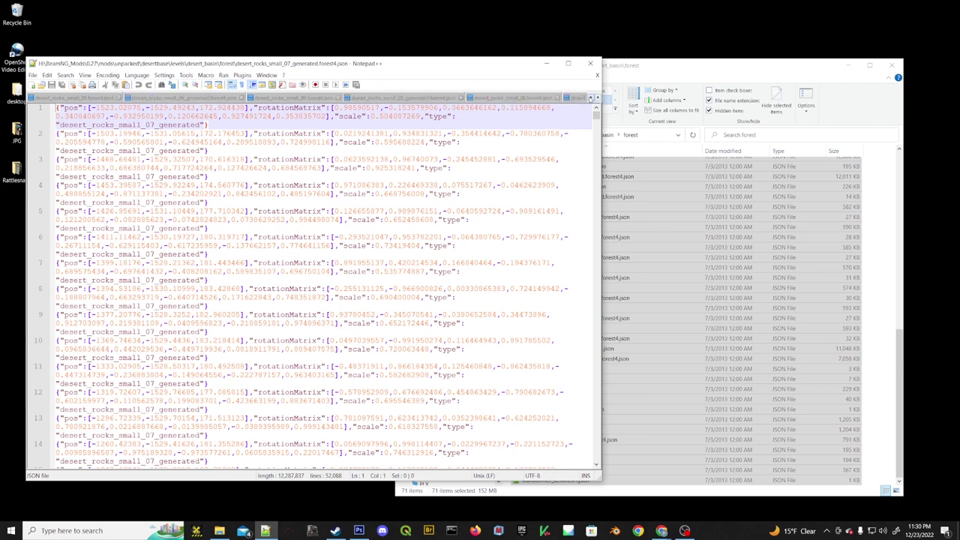
pyautogui.click(590, 97)
pyautogui.click(590, 98)
pyautogui.click(591, 97)
pyautogui.click(590, 97)
pyautogui.click(591, 98)
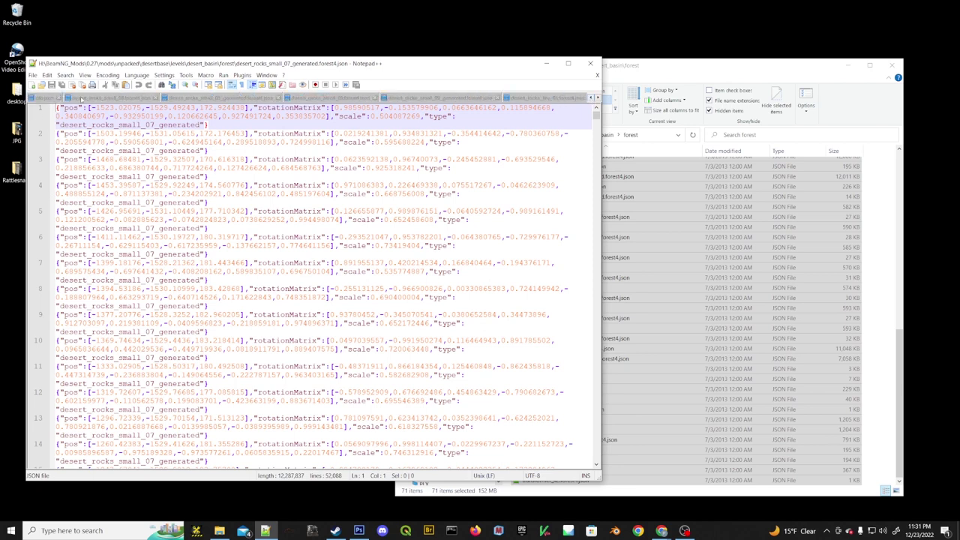
pyautogui.click(103, 99)
pyautogui.click(218, 144)
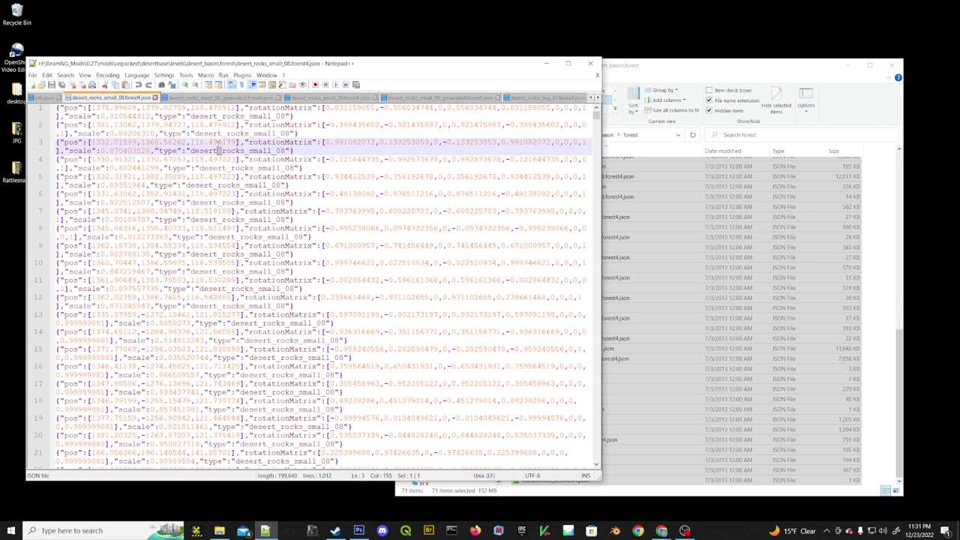
pyautogui.hotkey('ctrl', 'a')
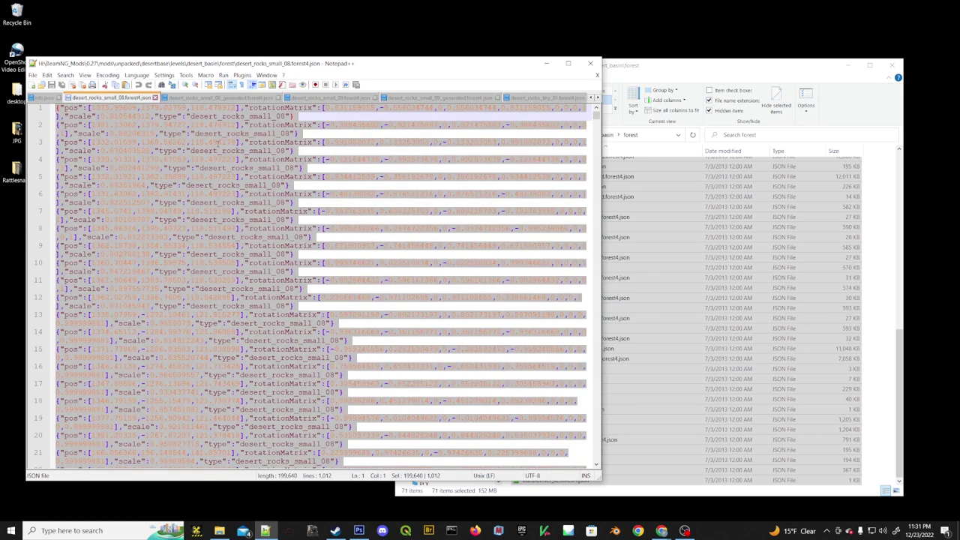
pyautogui.press('Delete')
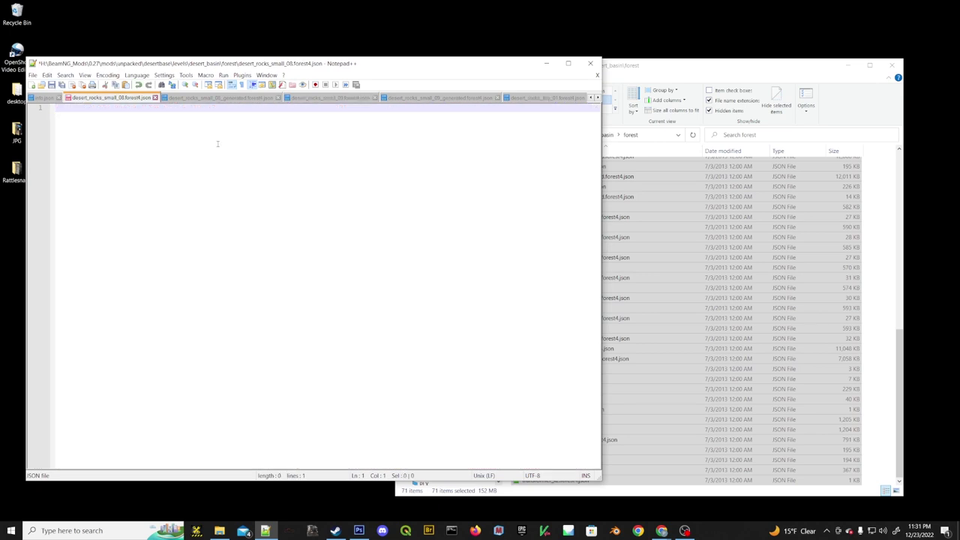
pyautogui.hotkey('ctrl', 's')
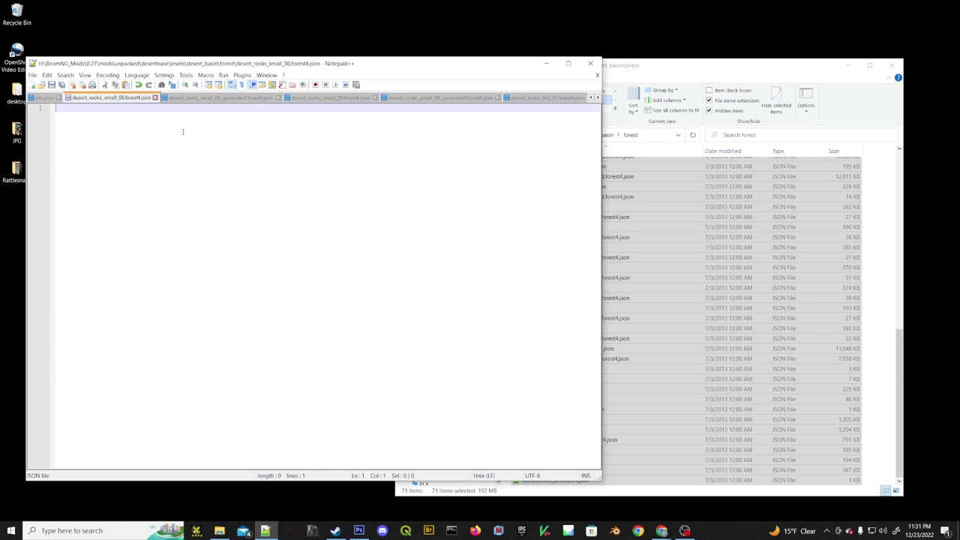
pyautogui.click(156, 98)
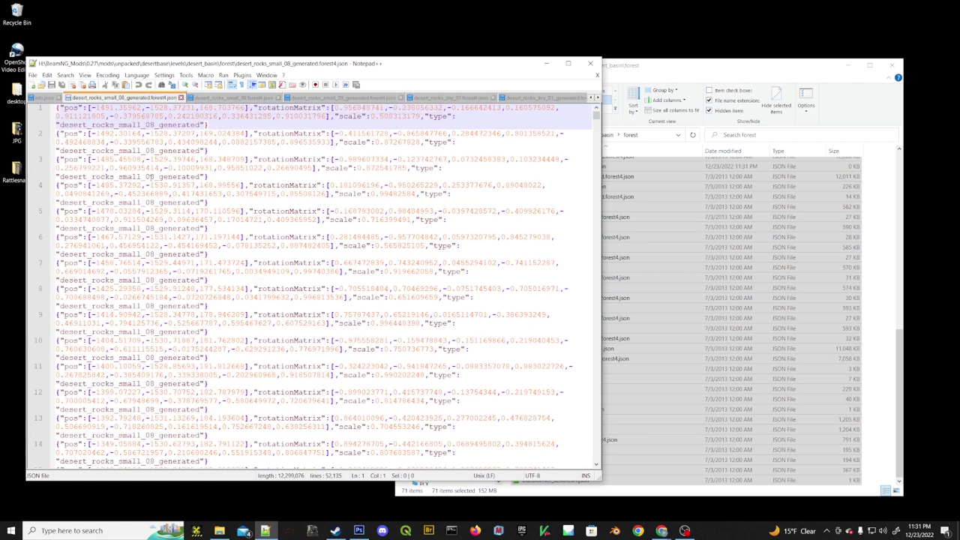
# Delete all contents of desert_rocks_small_08_generated.forest4.json, save it empty and close it.
pyautogui.hotkey('ctrl', 'a')
pyautogui.press('Delete')
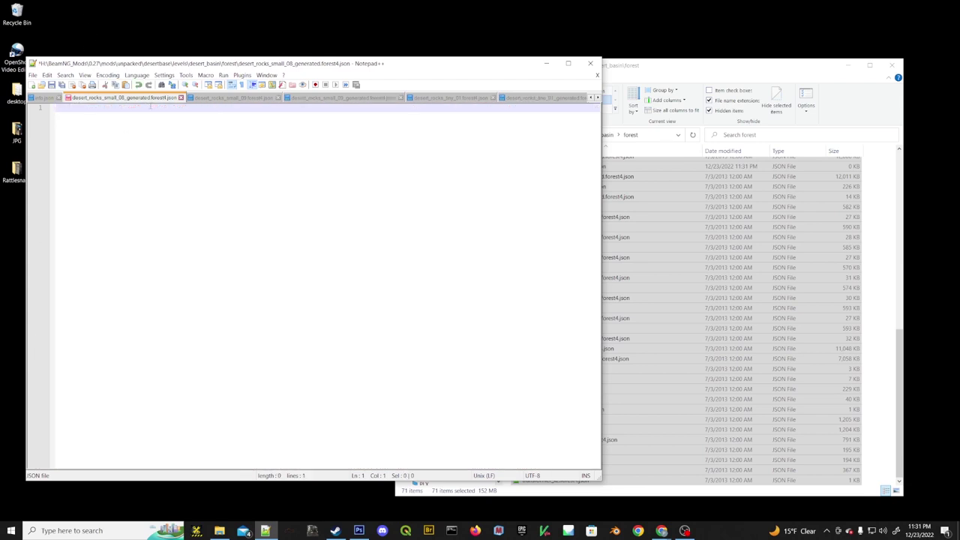
pyautogui.click(181, 98)
# Delete all contents of desert_rocks_small_09.forest4.json, save it empty and close it.
pyautogui.hotkey('ctrl', 'a')
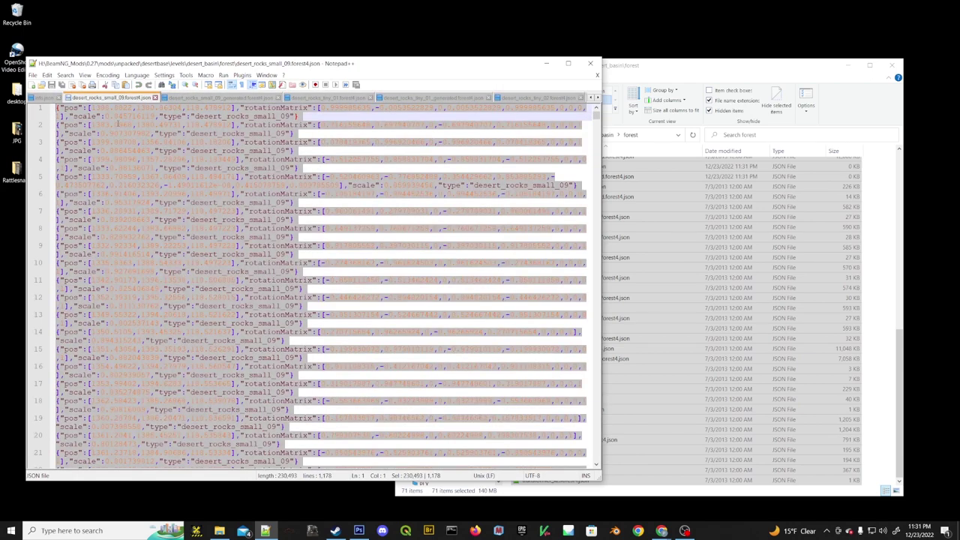
pyautogui.press('Delete')
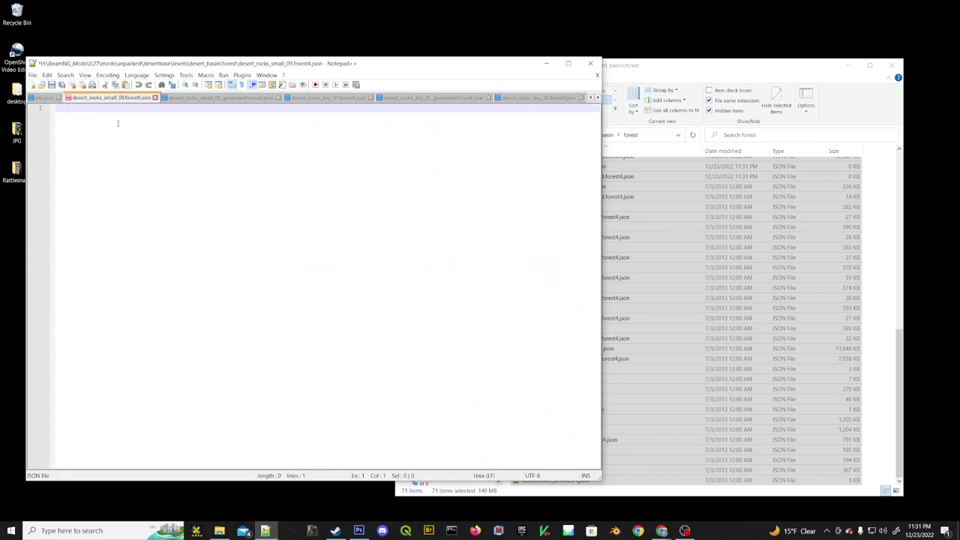
pyautogui.hotkey('ctrl', 's')
pyautogui.click(154, 98)
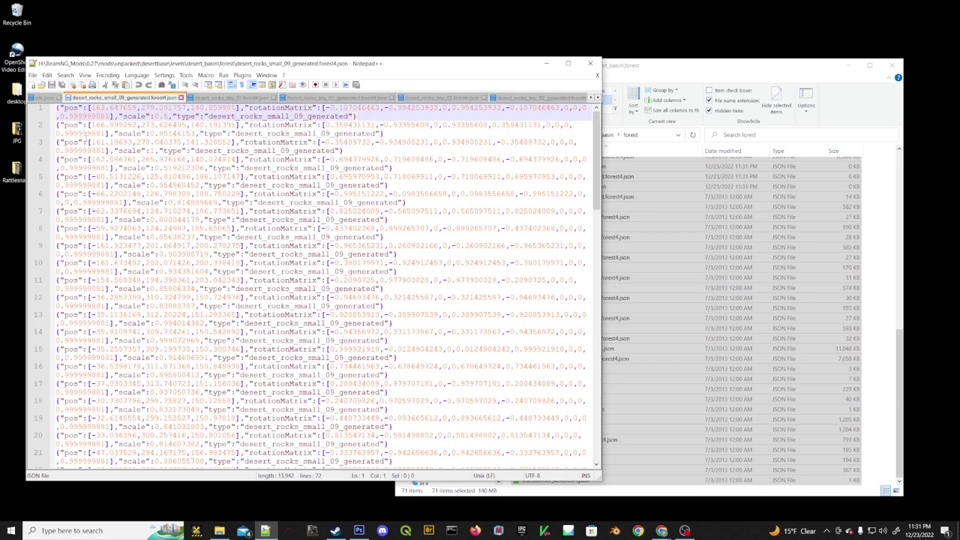
# Delete all contents of desert_rocks_small_09_generated.forest4.json, save it empty and close it.
pyautogui.hotkey('ctrl', 'a')
pyautogui.press('Delete')
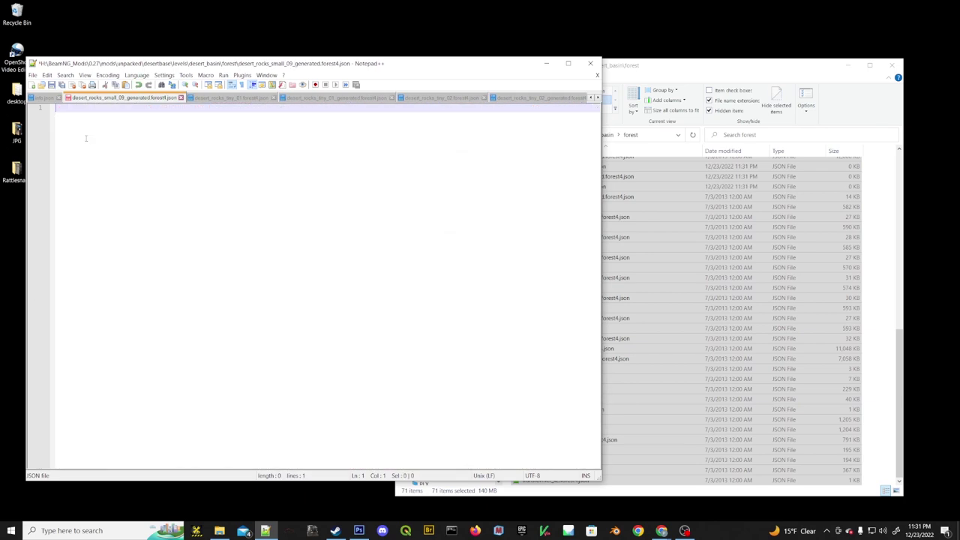
pyautogui.hotkey('ctrl', 's')
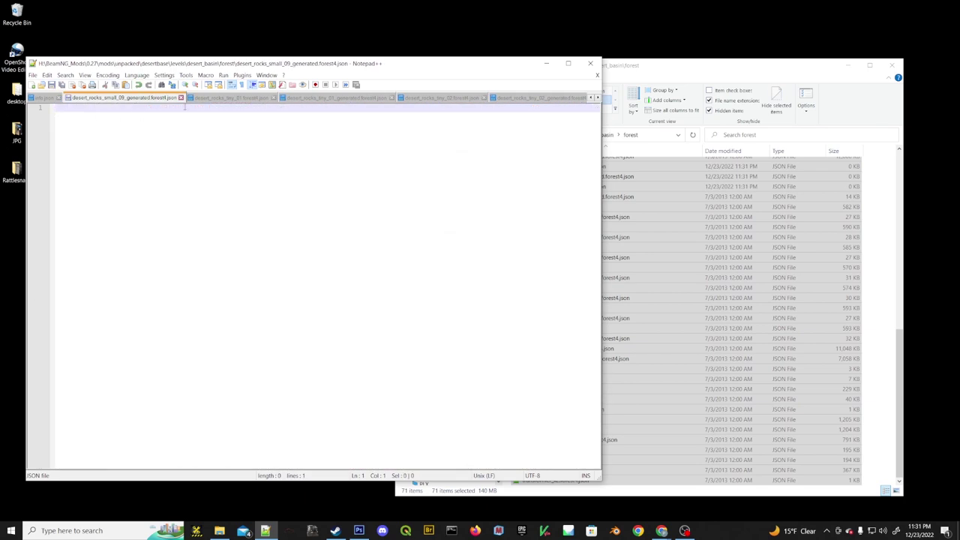
pyautogui.click(181, 98)
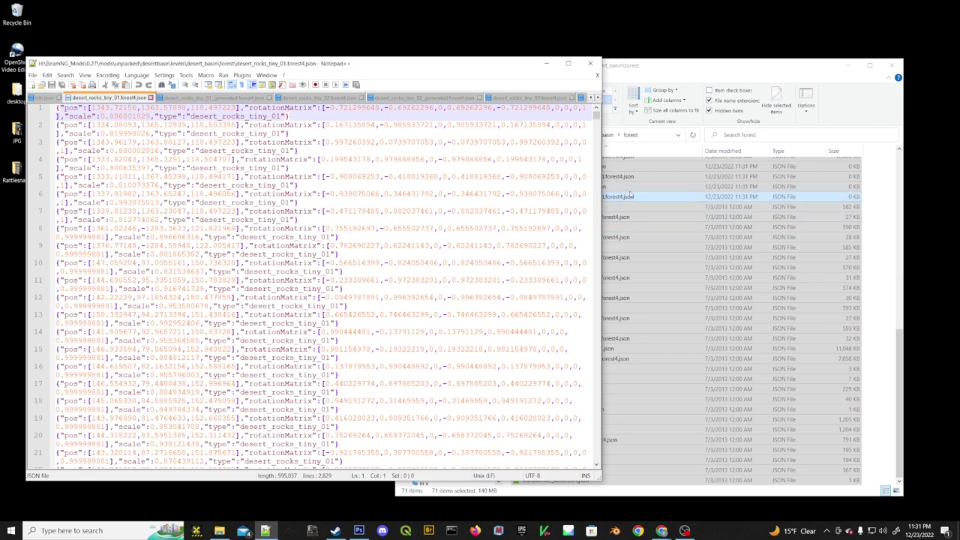
# Delete all contents of desert_rocks_tiny_01.forest4.json and save the empty file.
pyautogui.click(108, 142)
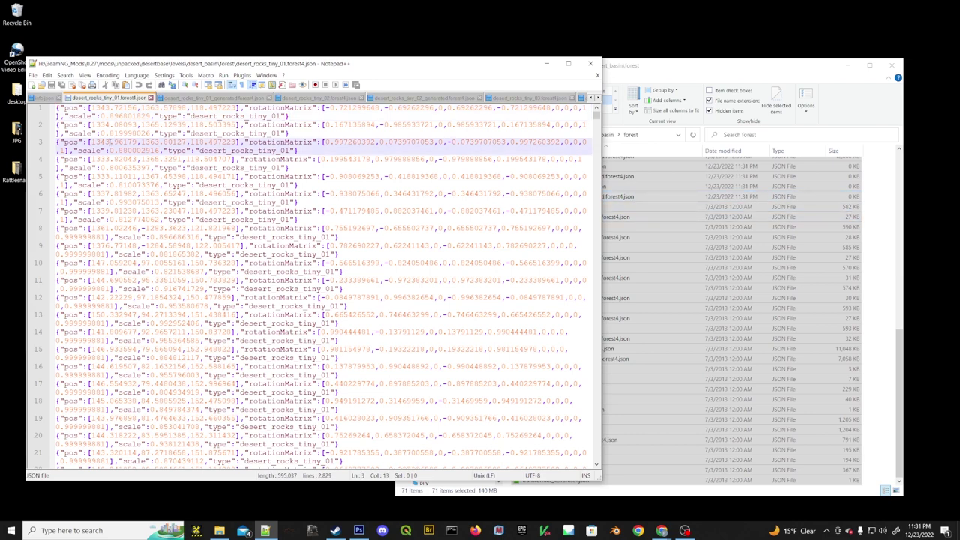
pyautogui.hotkey('ctrl', 'a')
pyautogui.press('Delete')
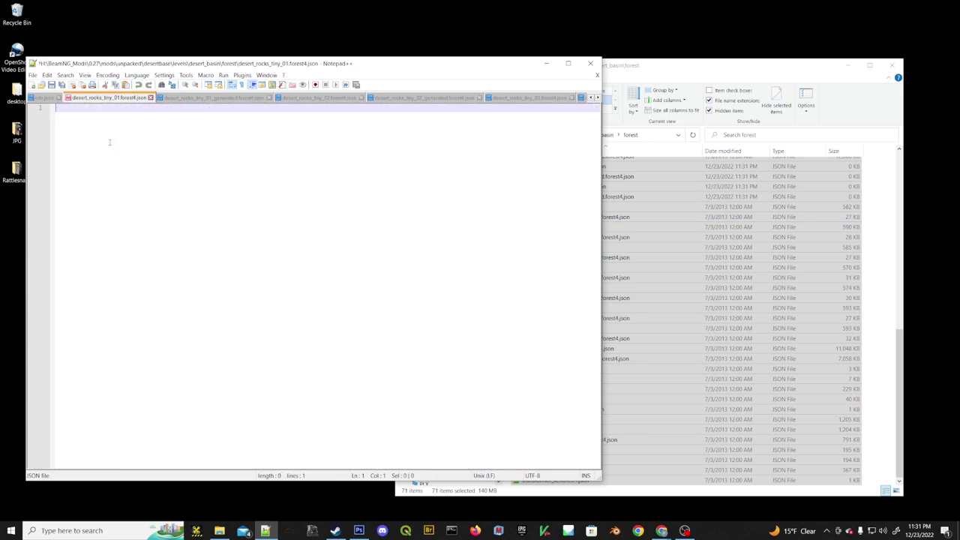
pyautogui.hotkey('ctrl', 's')
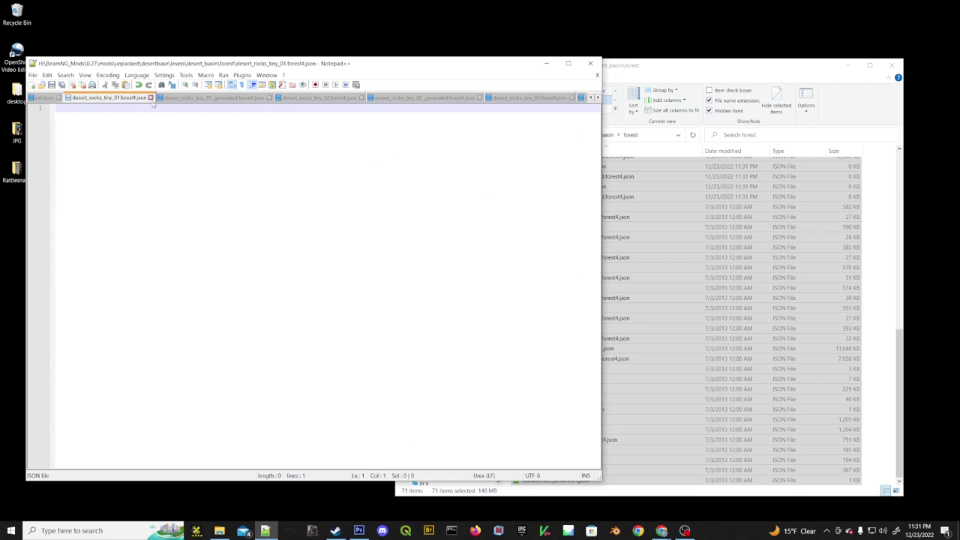
# Close the emptied file, delete all contents of desert_rocks_tiny_01_generated.forest4.json, save it empty and close it.
pyautogui.moveTo(213, 98); pyautogui.dragTo(105, 98)
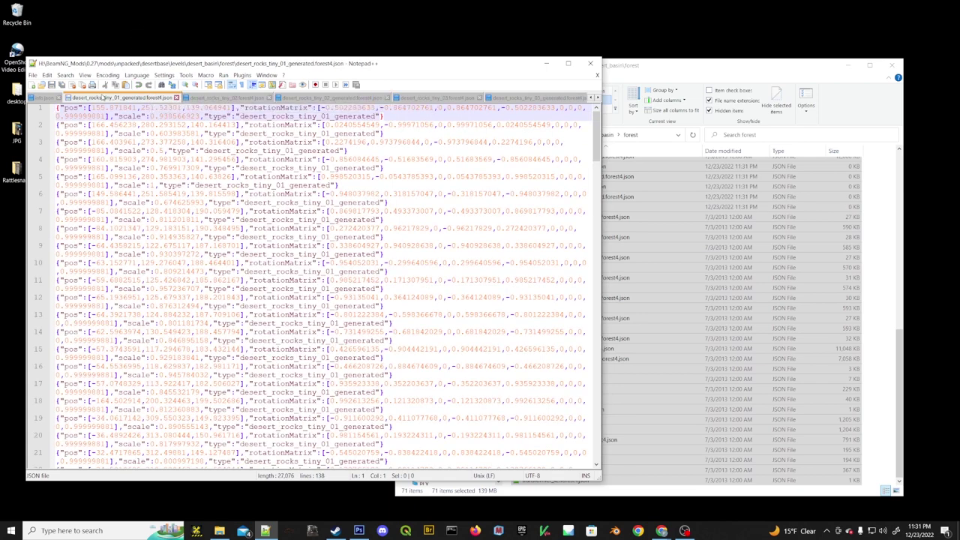
pyautogui.hotkey('ctrl', 'a')
pyautogui.press('Delete')
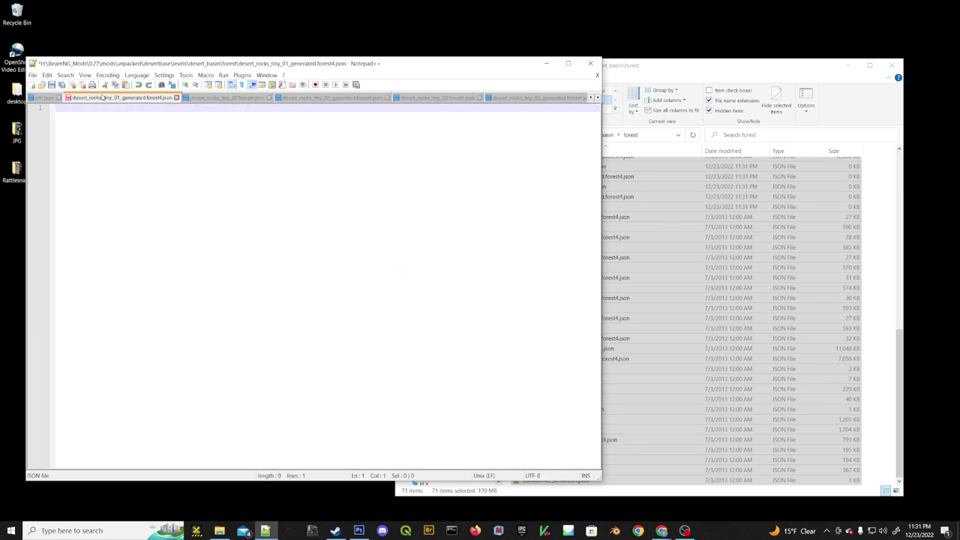
pyautogui.hotkey('ctrl', 's')
pyautogui.click(176, 98)
# Empty desert_rocks_tiny_02.forest4.json, save and close it, and delete all contents of desert_rocks_tiny_02_generated.forest4.json.
pyautogui.hotkey('ctrl', 'a')
pyautogui.press('Delete')
pyautogui.hotkey('ctrl', 's')
pyautogui.click(150, 98)
pyautogui.hotkey('ctrl', 'a')
pyautogui.press('Delete')
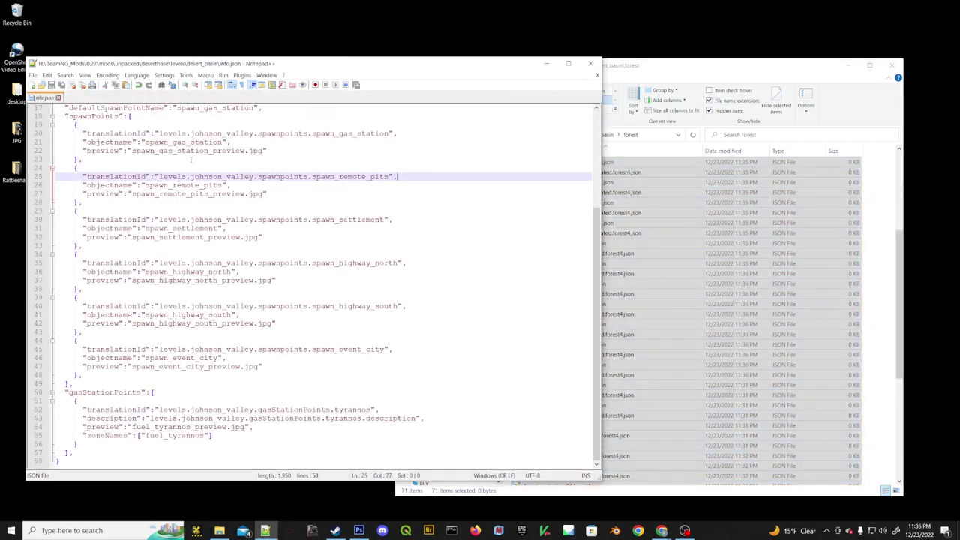
# Switch to File Explorer, widen its window, and go from the forest folder to the desert_basin level's main folder.
pyautogui.click(801, 64)
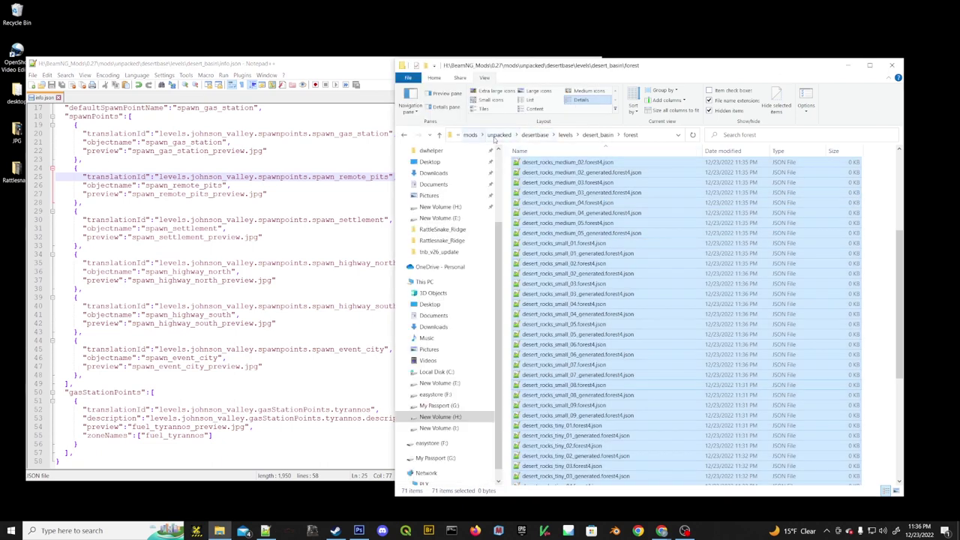
pyautogui.moveTo(395, 126); pyautogui.dragTo(273, 125)
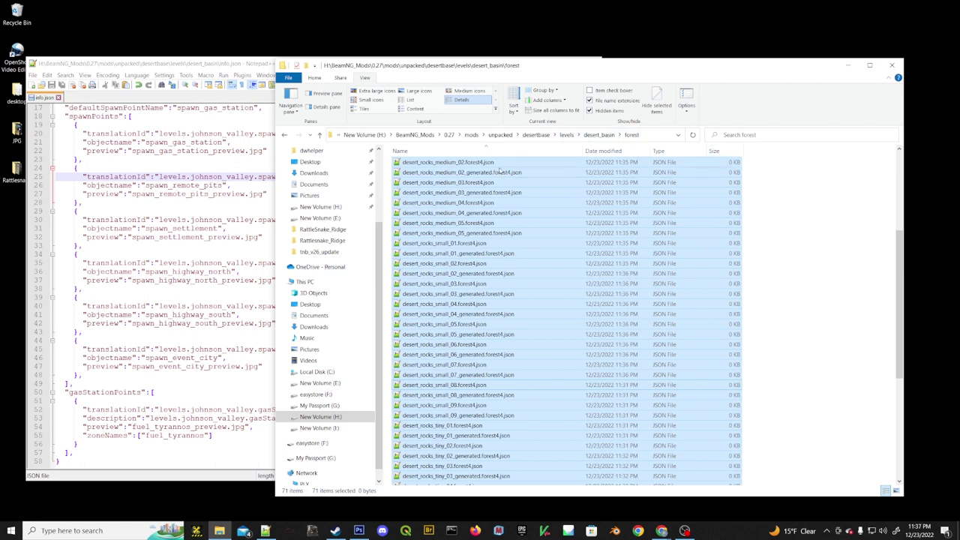
pyautogui.moveTo(900, 246)
pyautogui.mouseDown()
pyautogui.moveTo(888, 325)
pyautogui.moveTo(897, 244)
pyautogui.mouseUp()
pyautogui.click(603, 138)
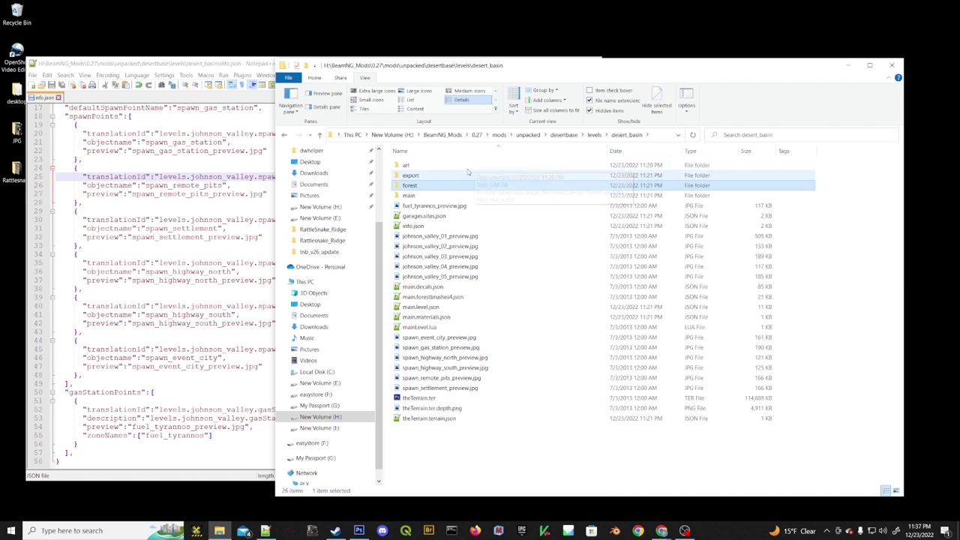
pyautogui.click(430, 166)
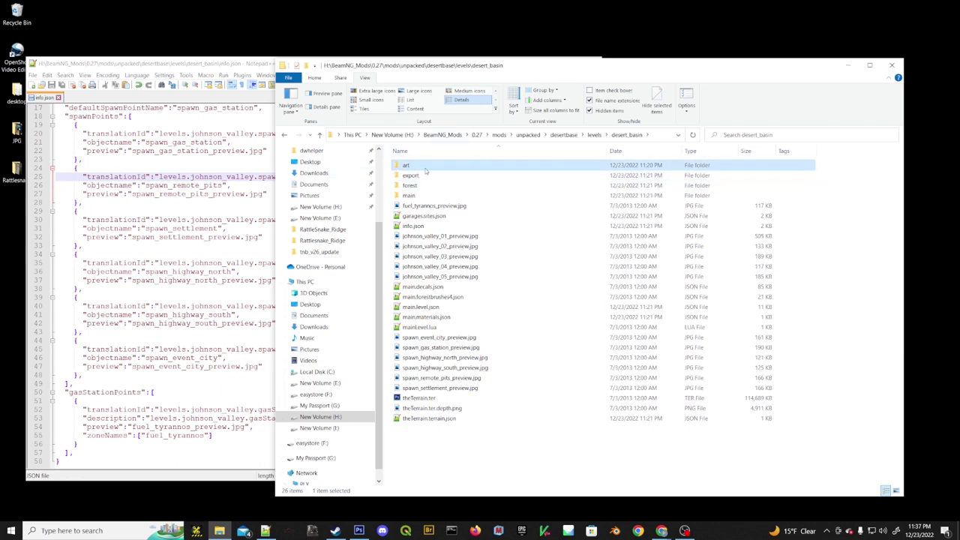
pyautogui.click(417, 196)
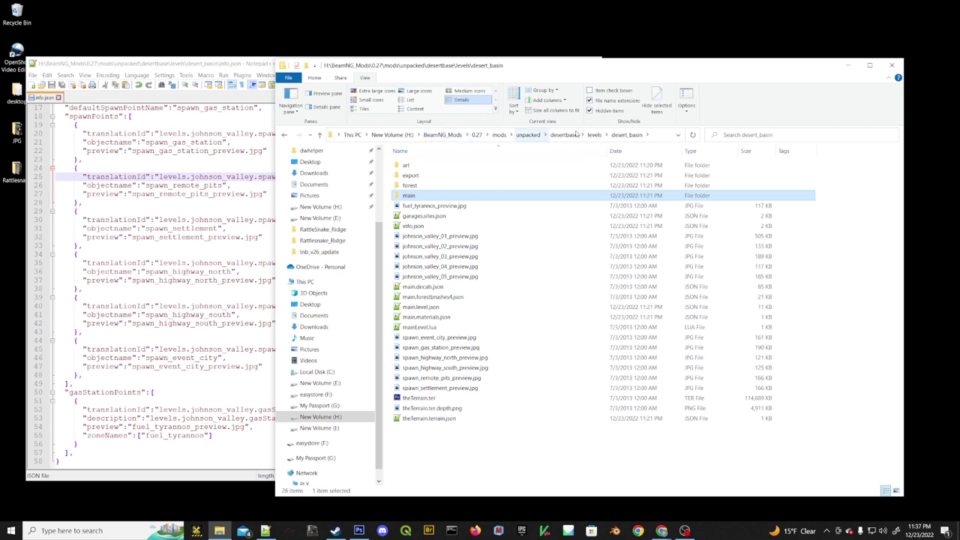
pyautogui.doubleClick(408, 198)
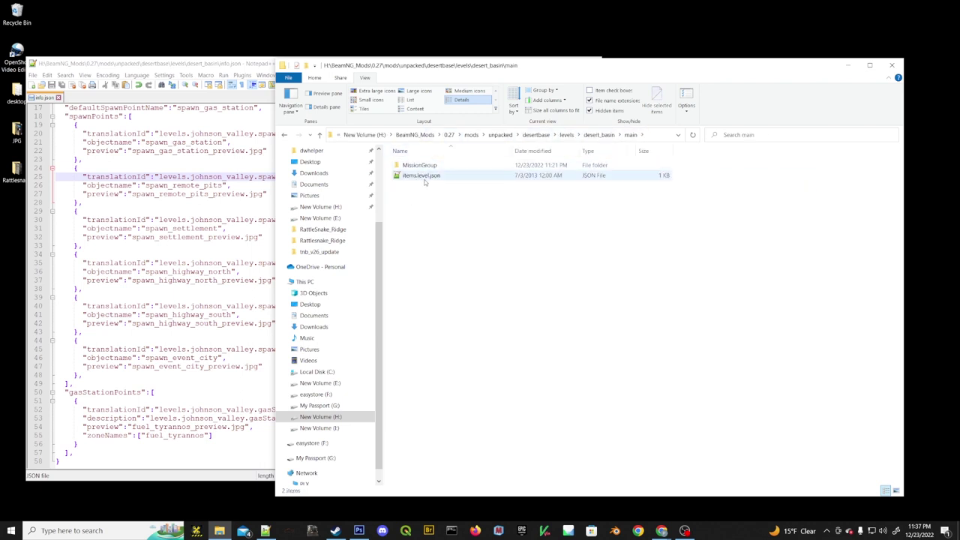
# Narrow the Notepad++ window beside File Explorer and open the main folder's items.level.json to read its entry.
pyautogui.click(233, 66)
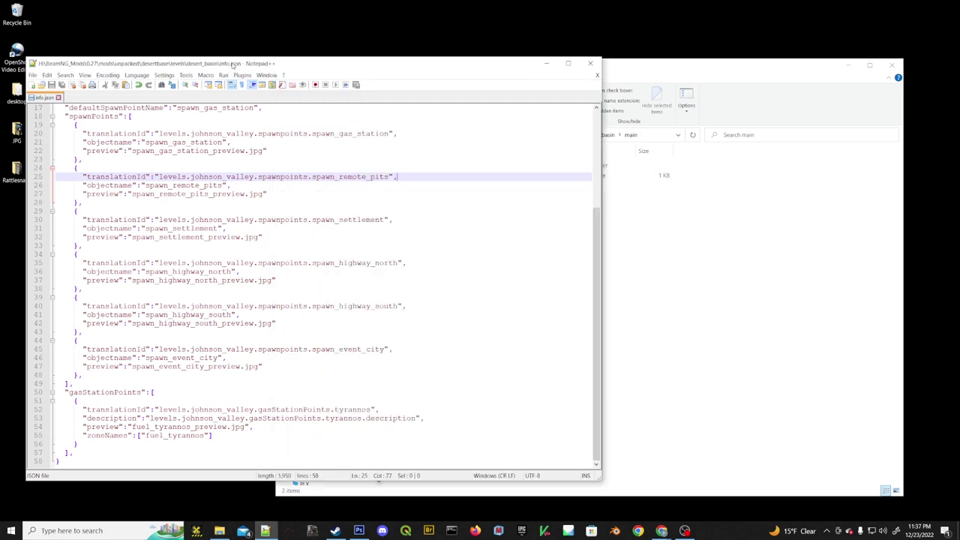
pyautogui.moveTo(601, 90); pyautogui.dragTo(448, 90)
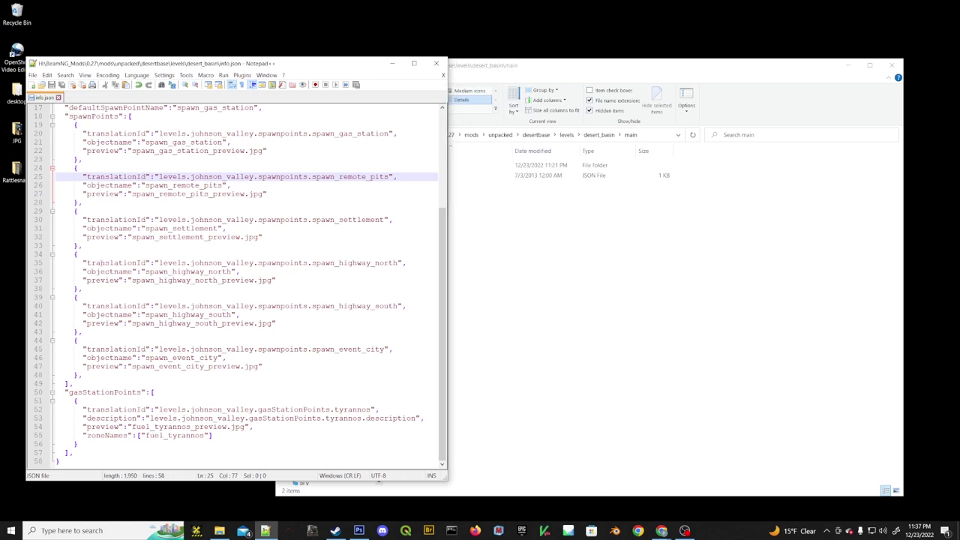
pyautogui.moveTo(443, 366); pyautogui.dragTo(453, 264)
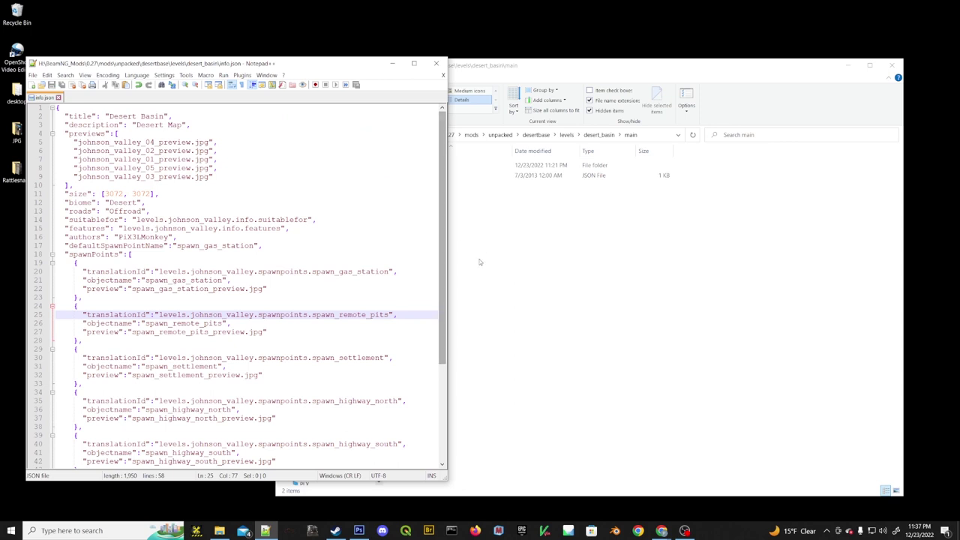
pyautogui.click(523, 250)
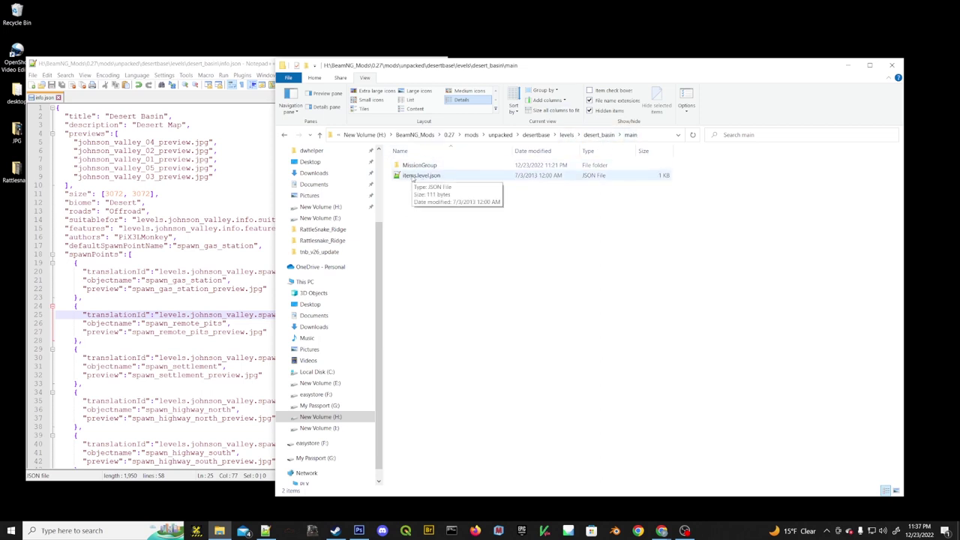
pyautogui.doubleClick(414, 175)
pyautogui.click(254, 157)
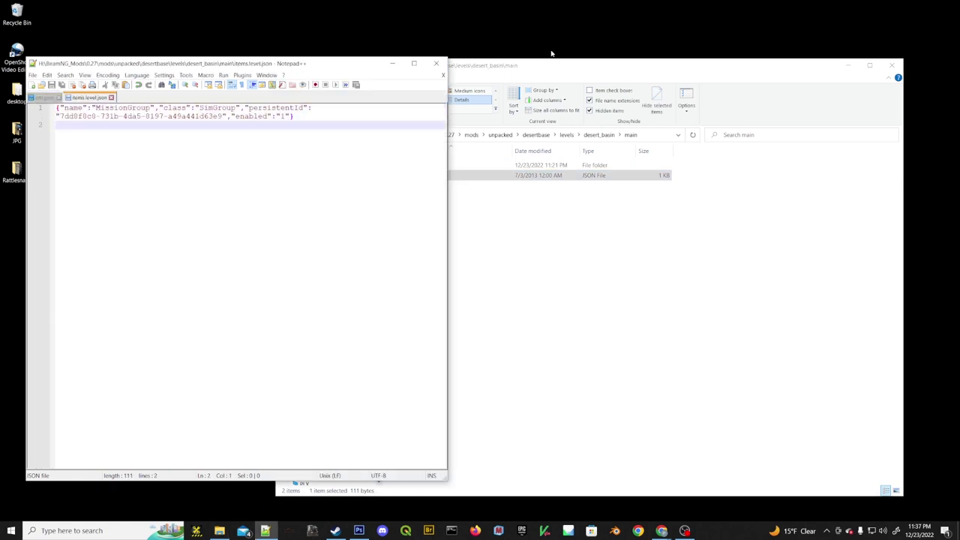
# Open the MissionGroup folder and its items.level.json, and widen the editor window for its longer entries.
pyautogui.moveTo(544, 66); pyautogui.dragTo(661, 62)
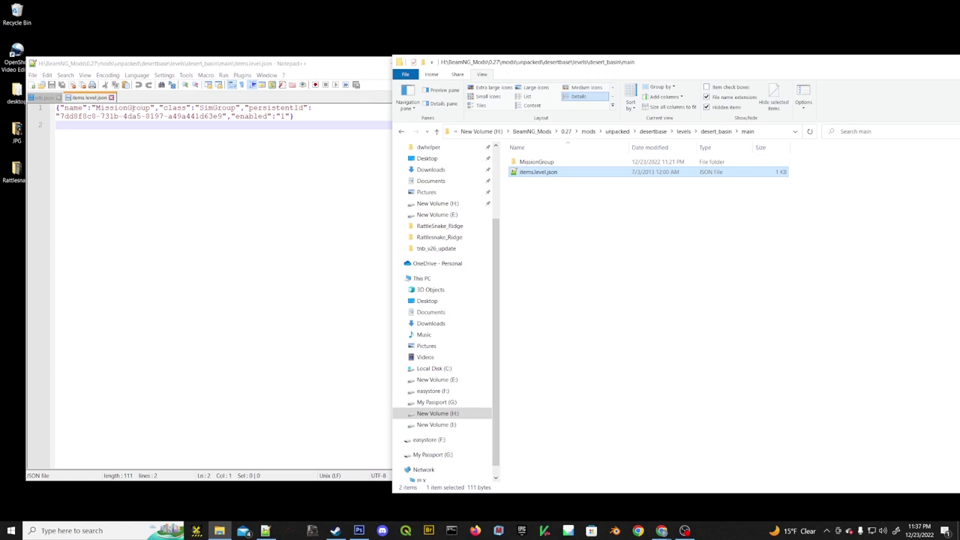
pyautogui.click(548, 163)
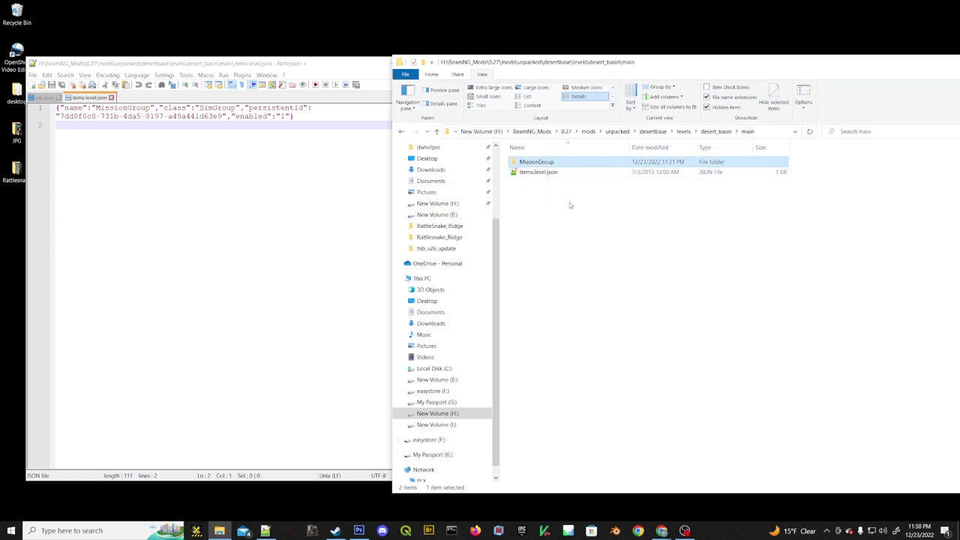
pyautogui.doubleClick(540, 164)
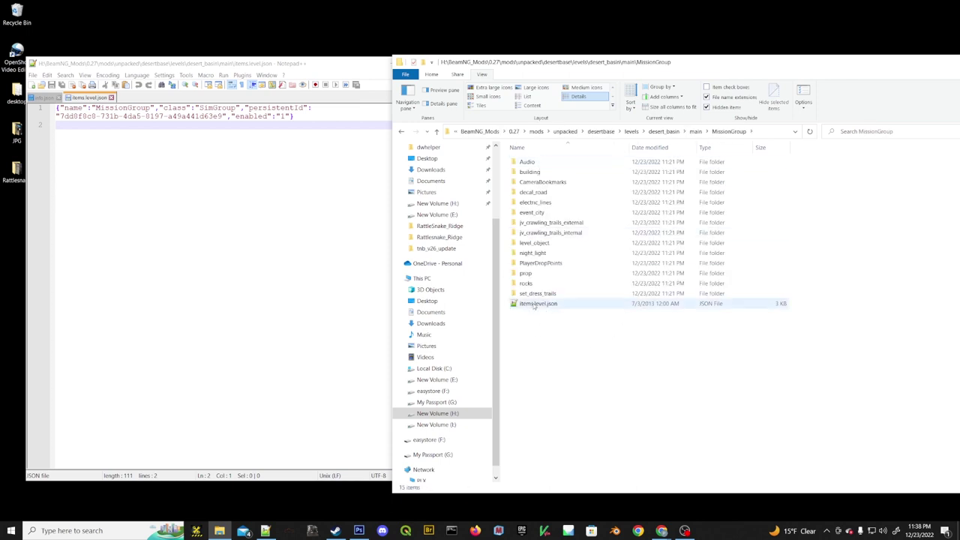
pyautogui.doubleClick(537, 304)
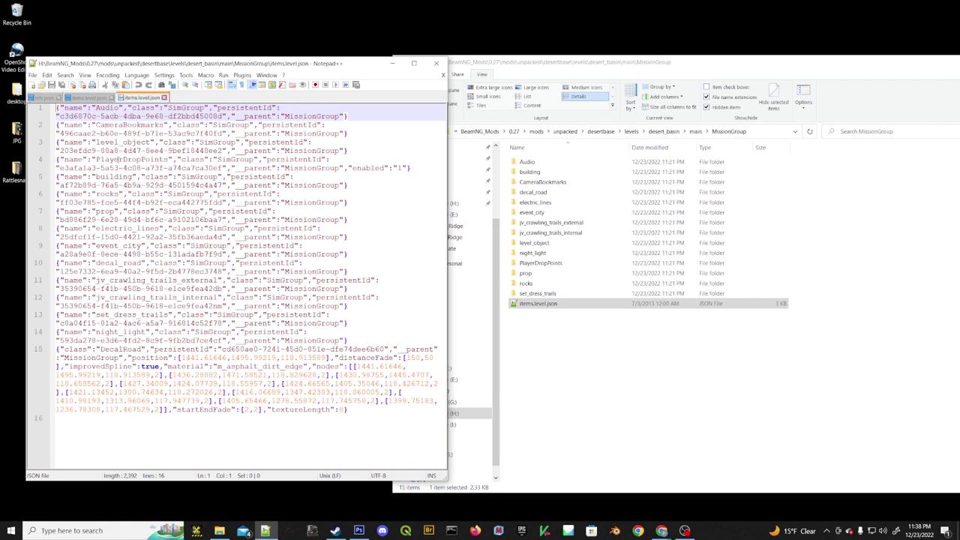
pyautogui.click(525, 162)
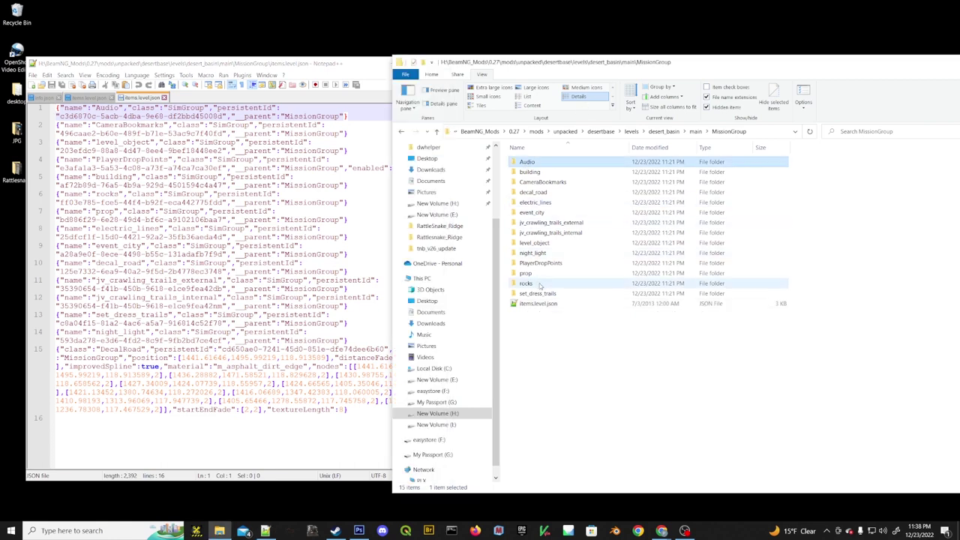
pyautogui.click(365, 67)
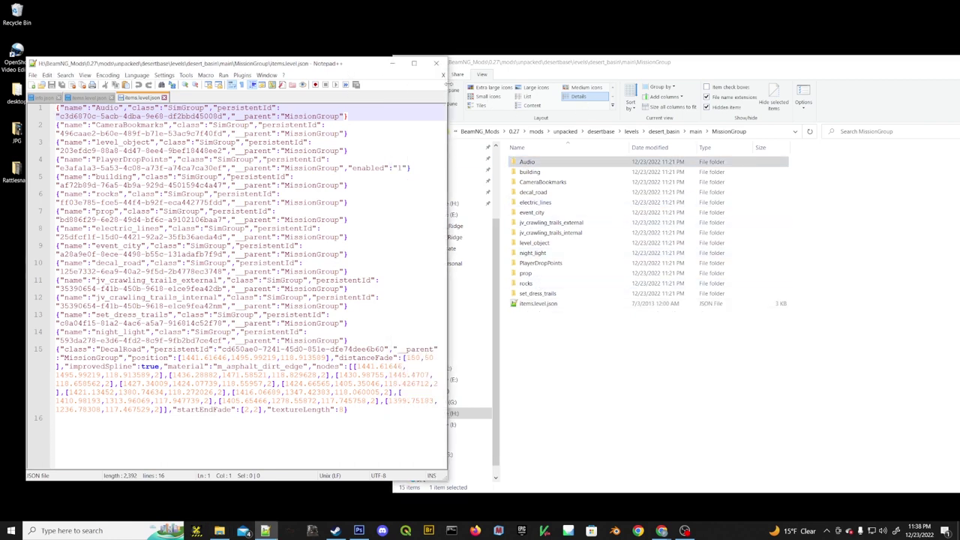
pyautogui.moveTo(445, 78); pyautogui.dragTo(737, 78)
# In the MissionGroup folder, delete building, decal_road, electric_lines, event_city, both jv_crawling_trails folders, night_light, prop, rocks and set_dress_trails.
pyautogui.click(800, 65)
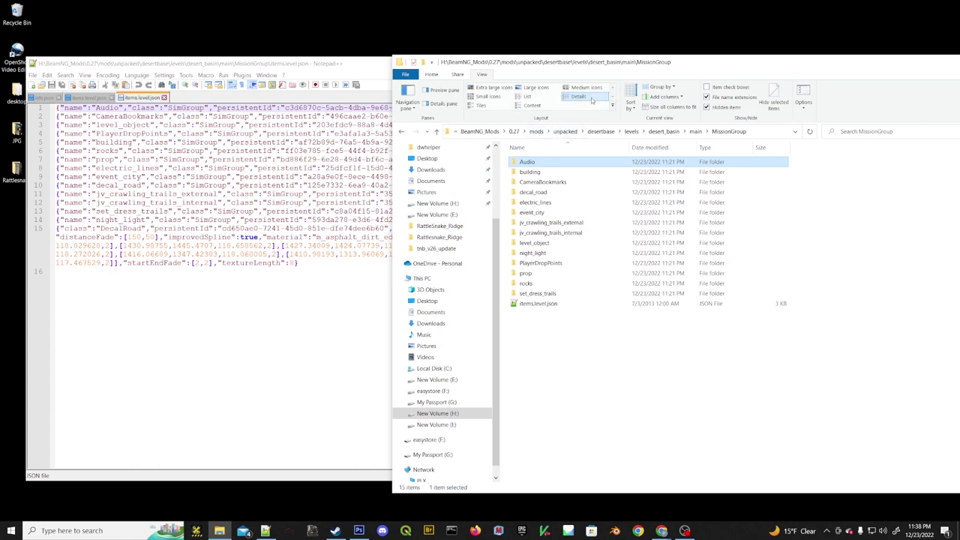
pyautogui.click(532, 295)
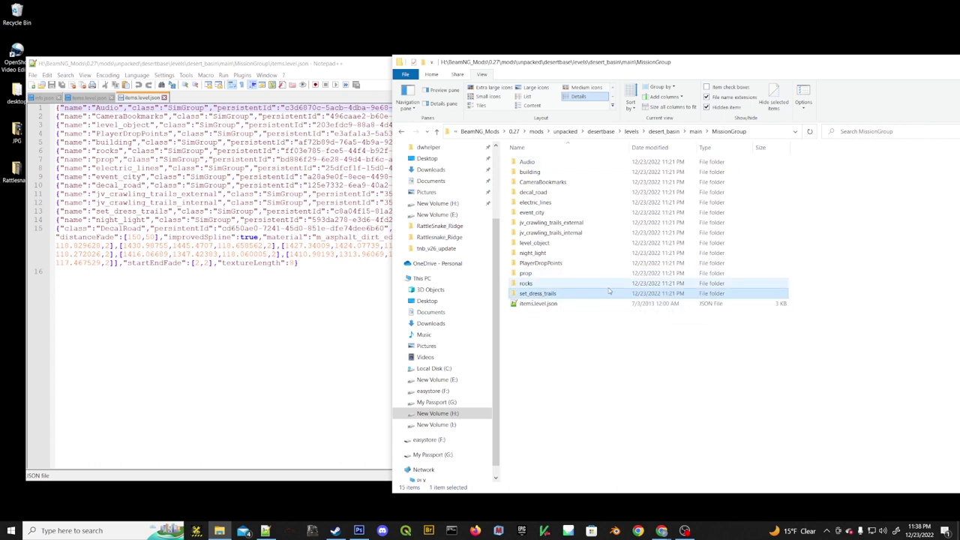
pyautogui.keyDown('ctrl'); pyautogui.click(532, 286); pyautogui.keyUp('ctrl')
pyautogui.keyDown('ctrl'); pyautogui.click(538, 275); pyautogui.keyUp('ctrl')
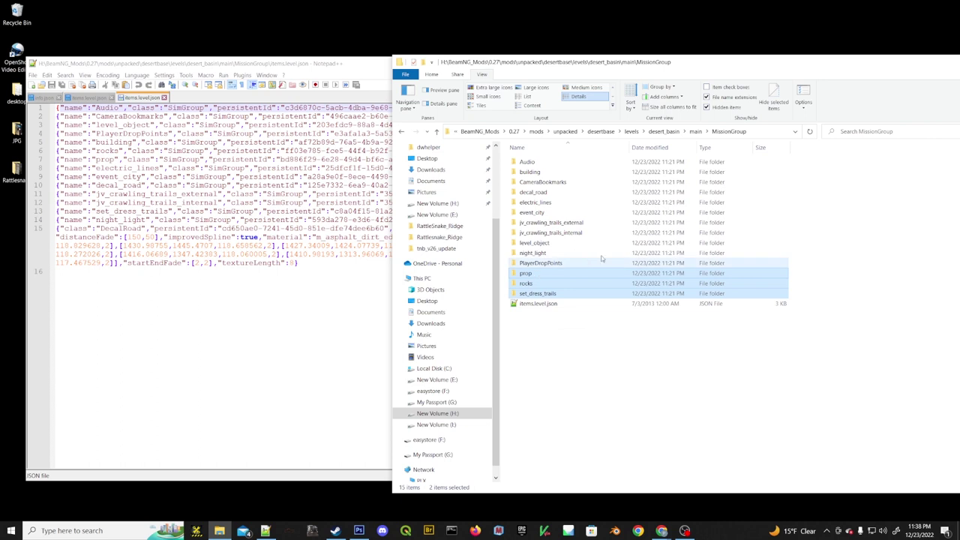
pyautogui.keyDown('ctrl'); pyautogui.click(534, 253); pyautogui.keyUp('ctrl')
pyautogui.keyDown('ctrl'); pyautogui.click(551, 233); pyautogui.keyUp('ctrl')
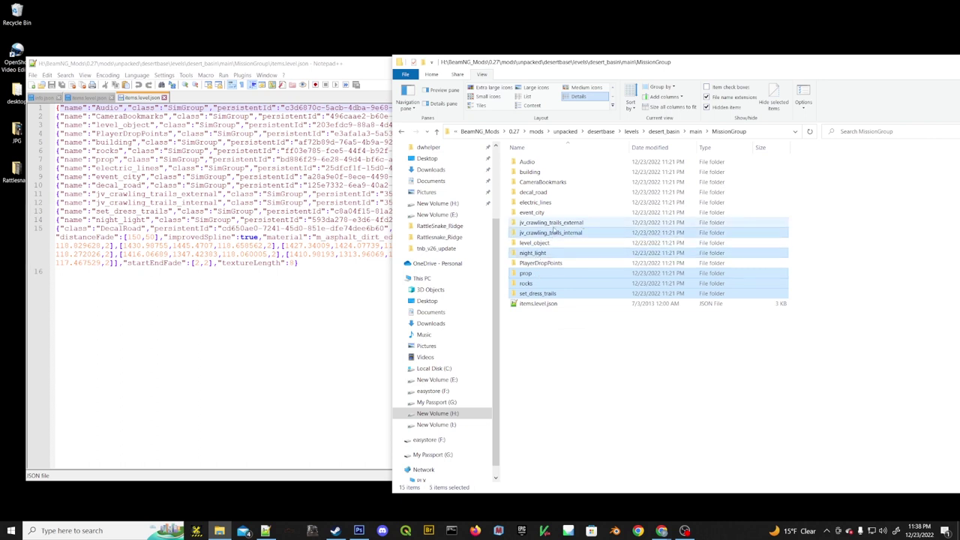
pyautogui.keyDown('ctrl'); pyautogui.click(552, 223); pyautogui.keyUp('ctrl')
pyautogui.keyDown('ctrl'); pyautogui.click(547, 213); pyautogui.keyUp('ctrl')
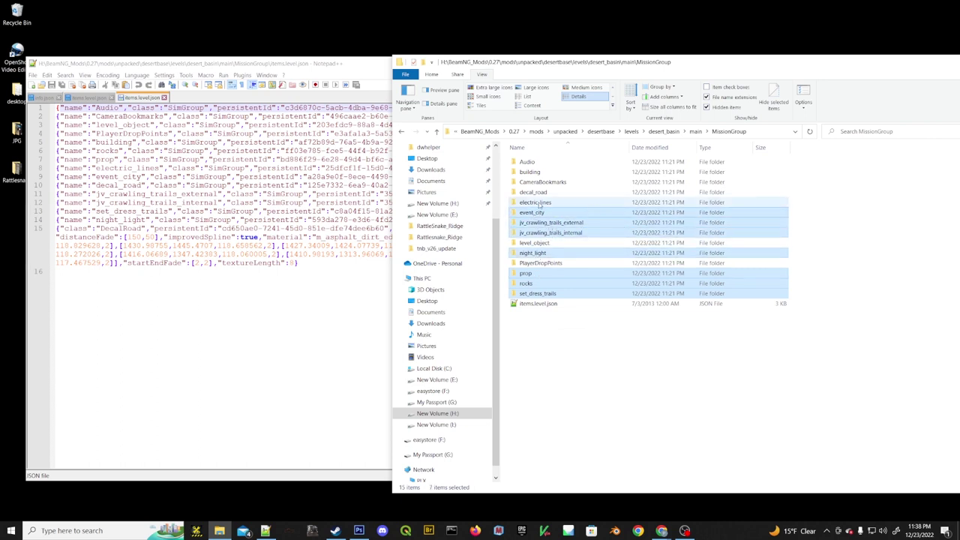
pyautogui.keyDown('ctrl'); pyautogui.click(549, 204); pyautogui.keyUp('ctrl')
pyautogui.keyDown('ctrl'); pyautogui.click(535, 192); pyautogui.keyUp('ctrl')
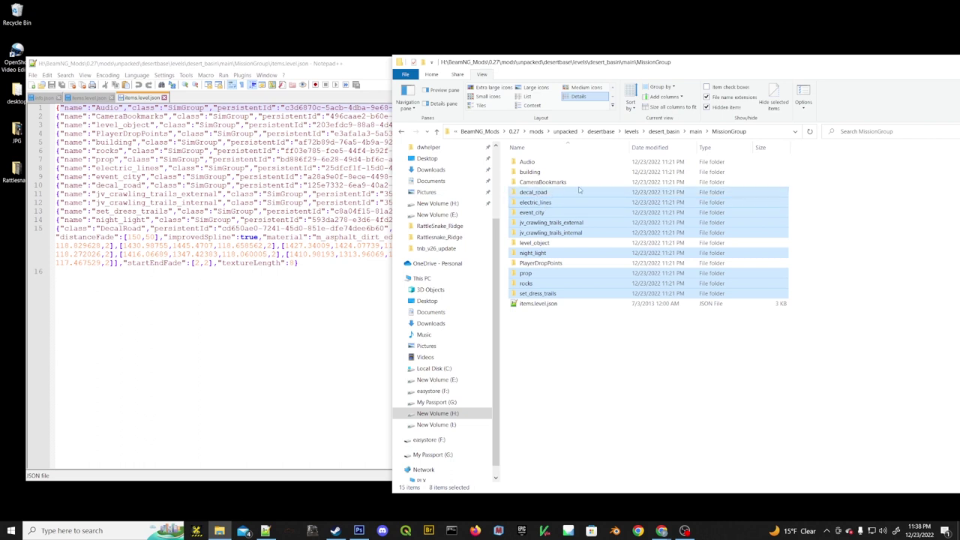
pyautogui.keyDown('ctrl'); pyautogui.click(531, 172); pyautogui.keyUp('ctrl')
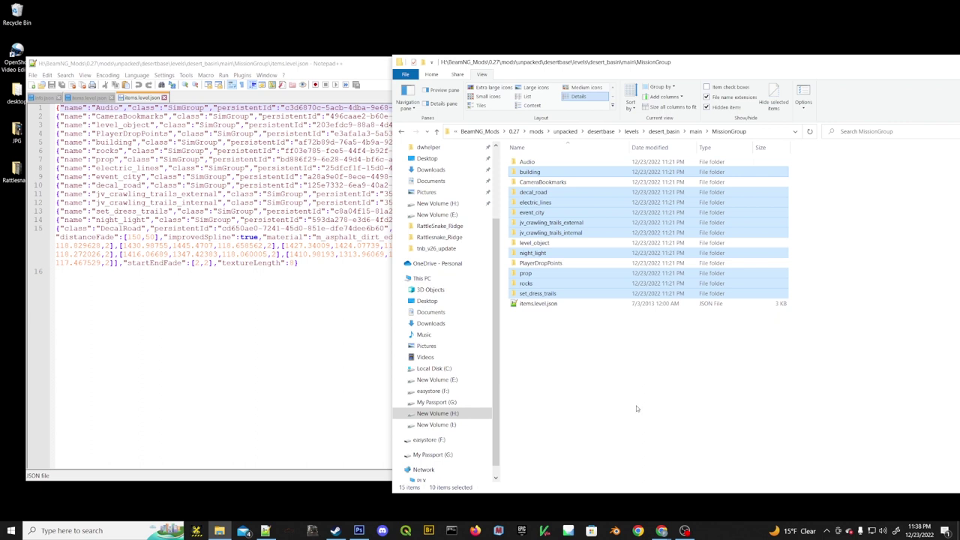
pyautogui.press('Delete')
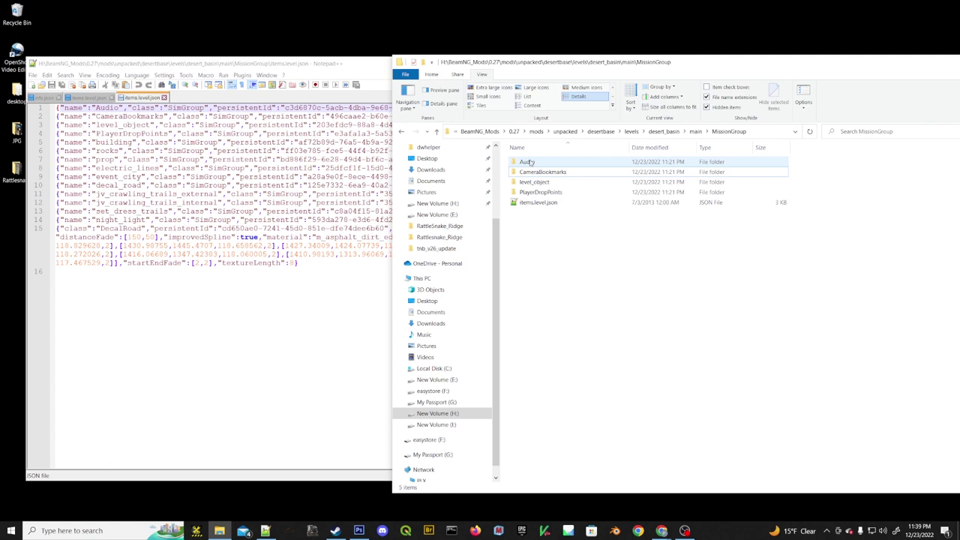
# In MissionGroup's items.level.json, delete every entry from building through the DecalRoad, keeping Audio, CameraBookmarks, level_object and PlayerDropPoints.
pyautogui.doubleClick(537, 203)
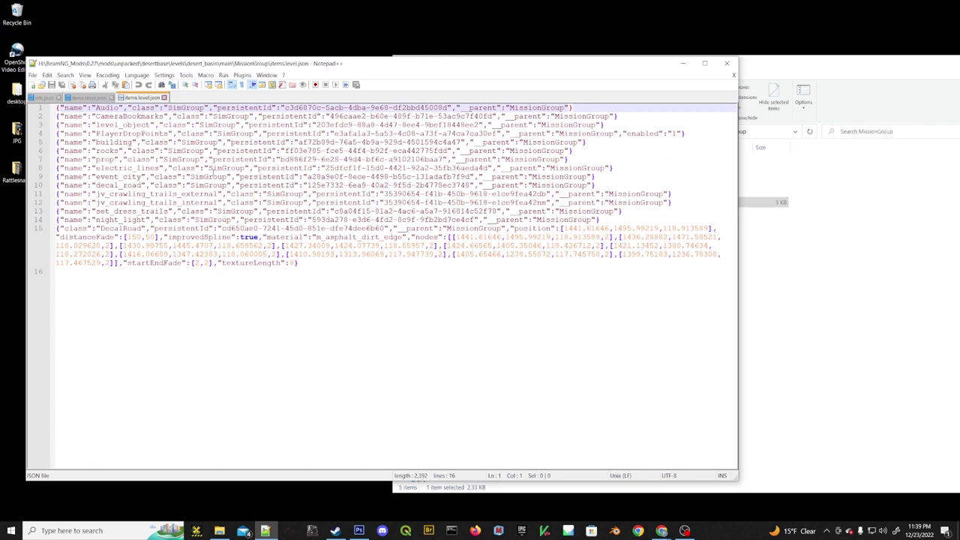
pyautogui.click(104, 117)
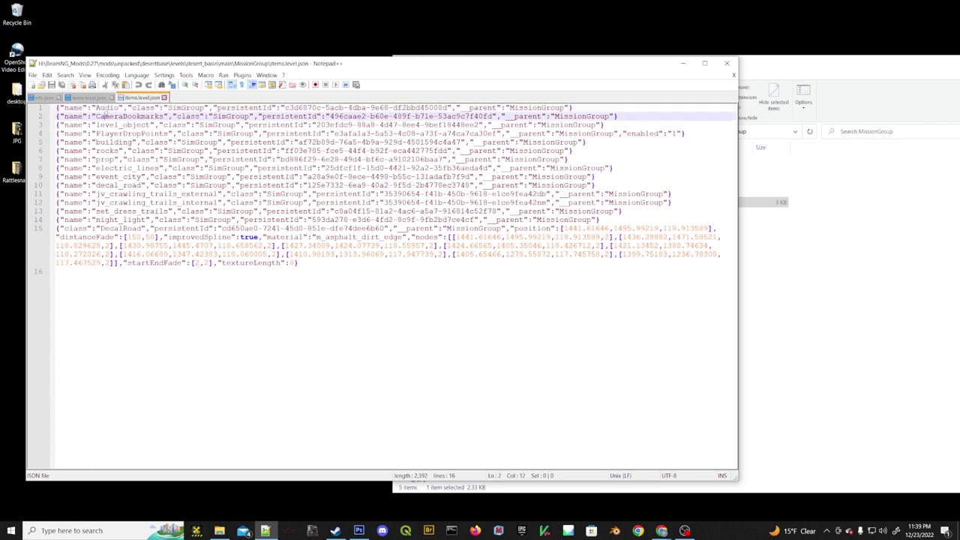
pyautogui.click(108, 124)
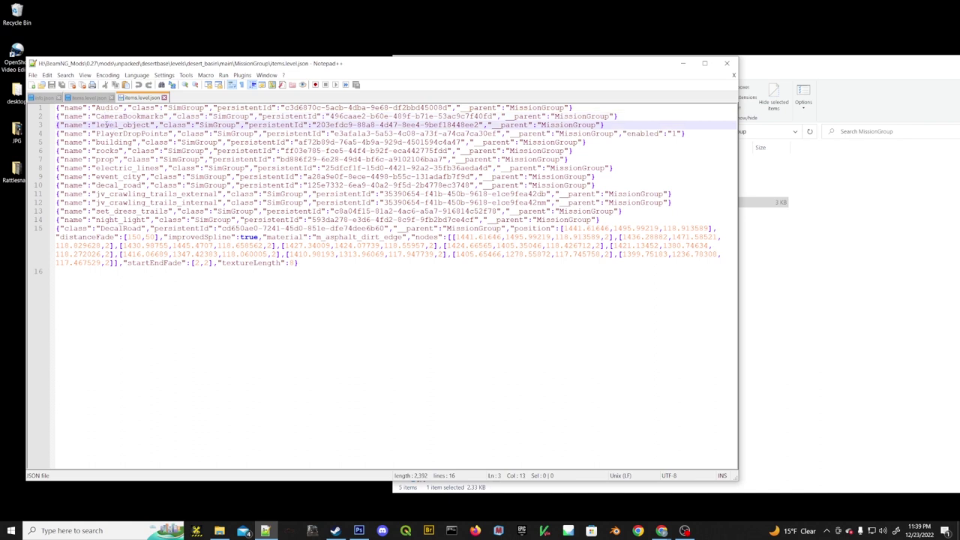
pyautogui.click(112, 133)
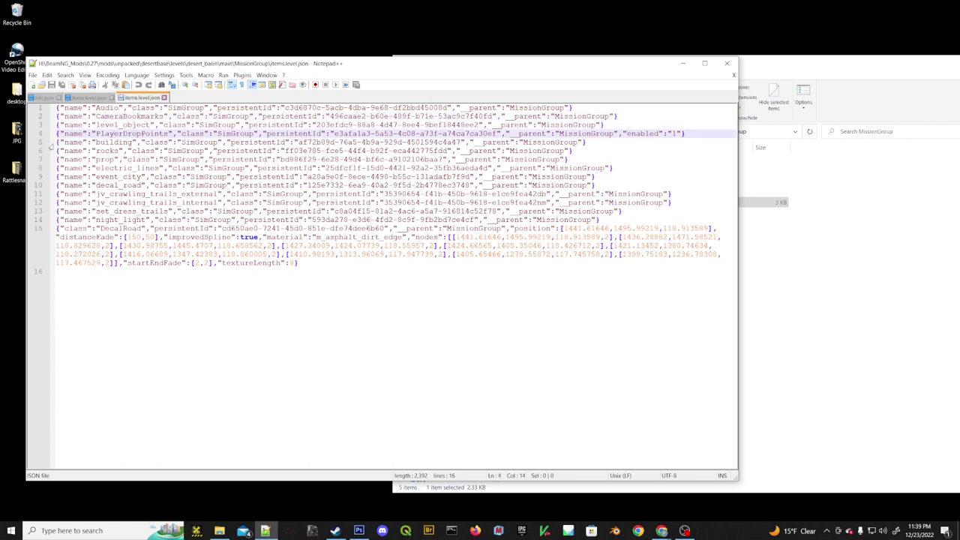
pyautogui.moveTo(57, 142); pyautogui.dragTo(490, 259)
pyautogui.moveTo(437, 246); pyautogui.dragTo(439, 301)
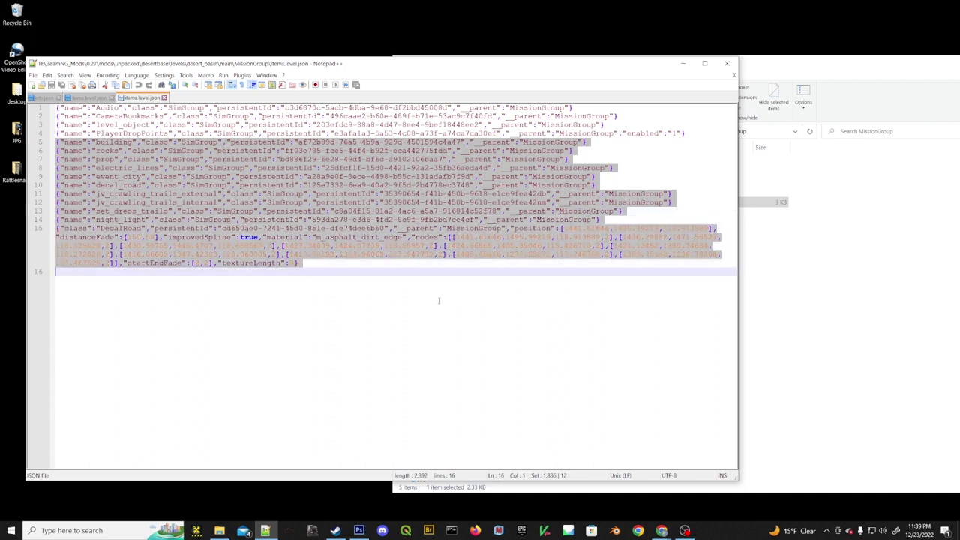
pyautogui.moveTo(349, 277); pyautogui.dragTo(298, 263)
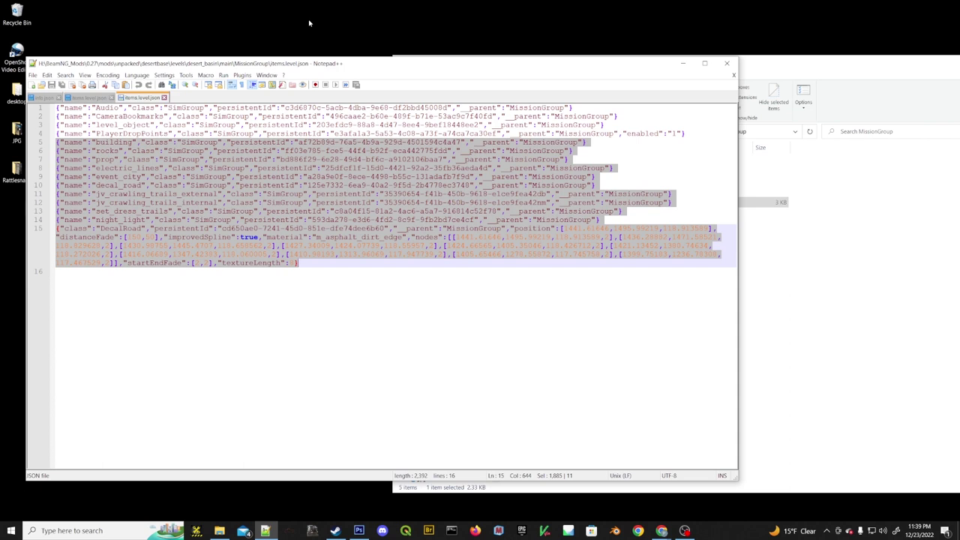
pyautogui.press('Delete')
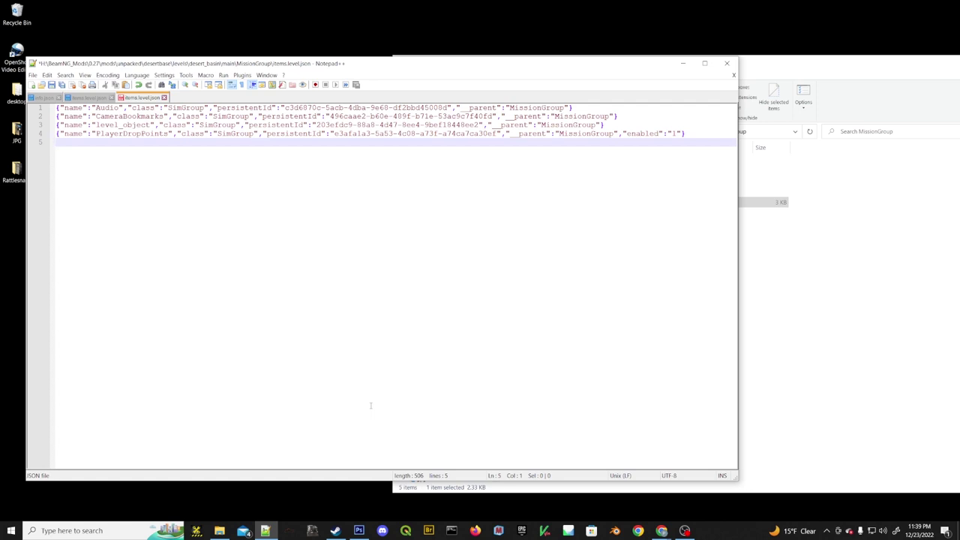
# Remove the empty last line from MissionGroup's items.level.json, save the file, and narrow the editor window beside File Explorer.
pyautogui.press('Up')
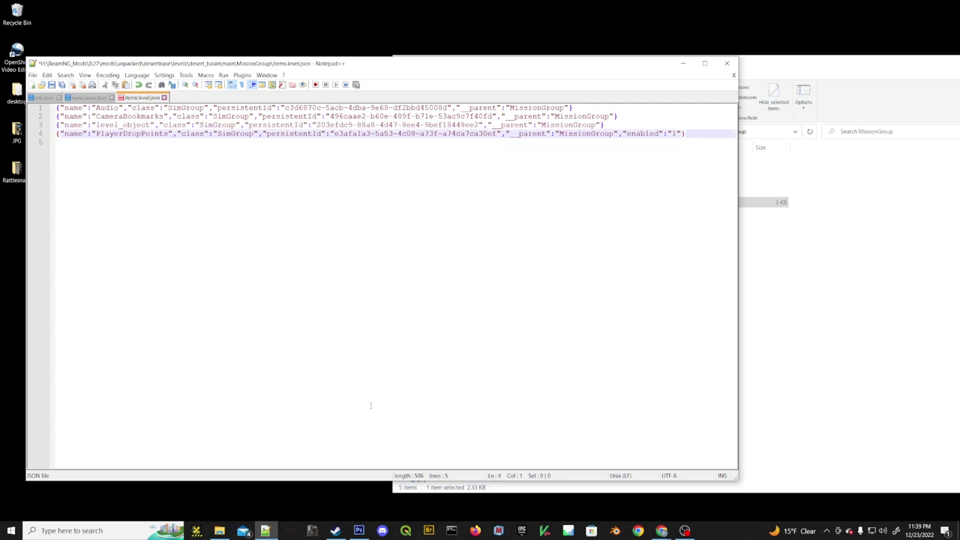
pyautogui.press('End')
pyautogui.click(810, 229)
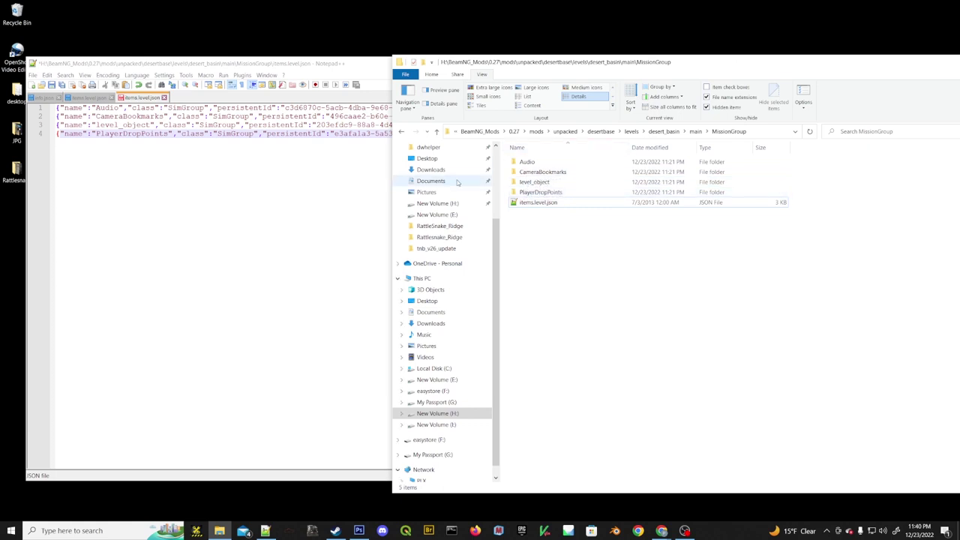
pyautogui.click(222, 207)
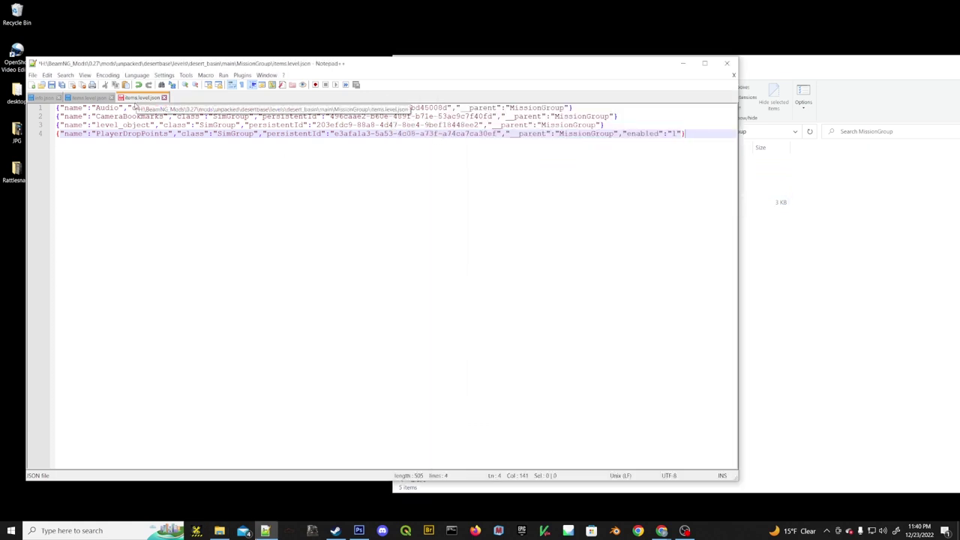
pyautogui.hotkey('ctrl', 's')
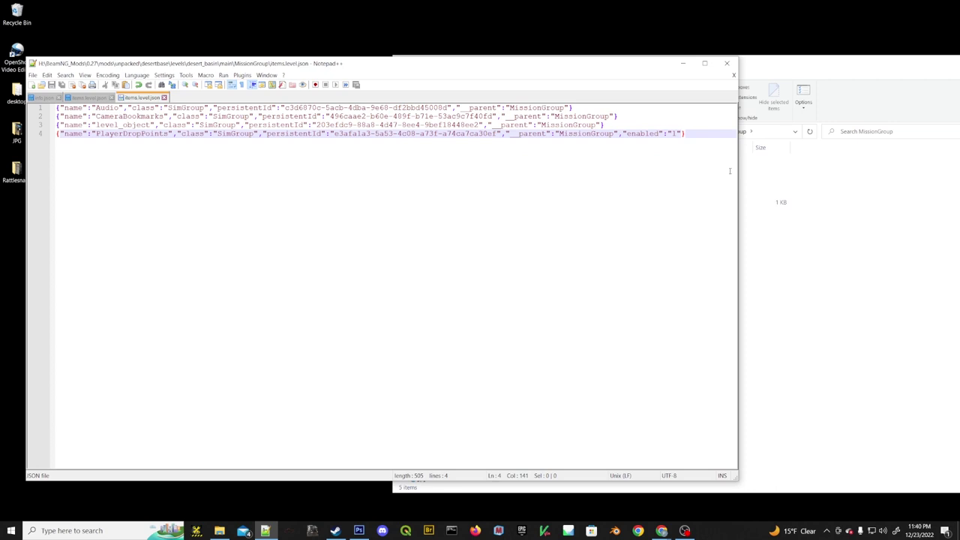
pyautogui.moveTo(736, 187); pyautogui.dragTo(372, 212)
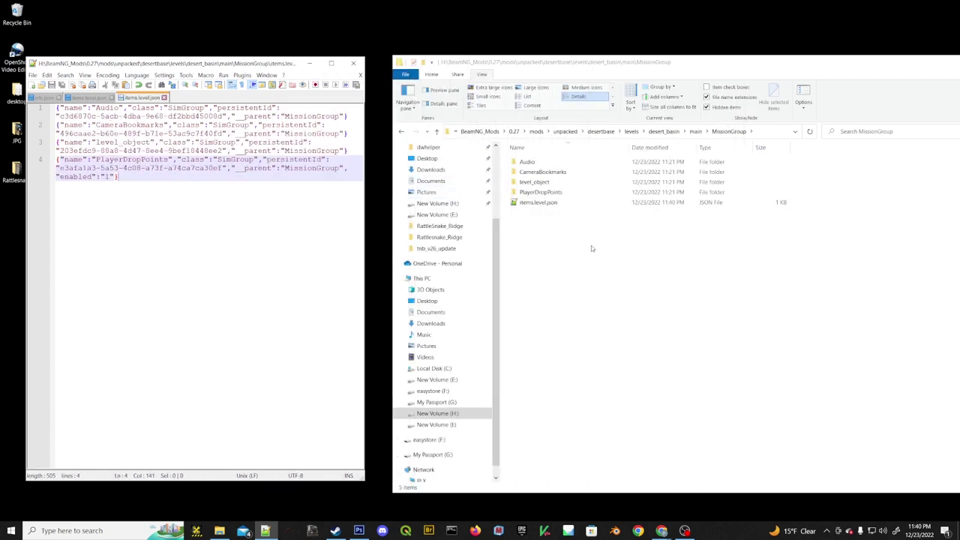
# Return to the desert_basin folder, open main.forestbrushes4.json to read its brush entries, and close it without changes.
pyautogui.click(696, 131)
pyautogui.click(709, 132)
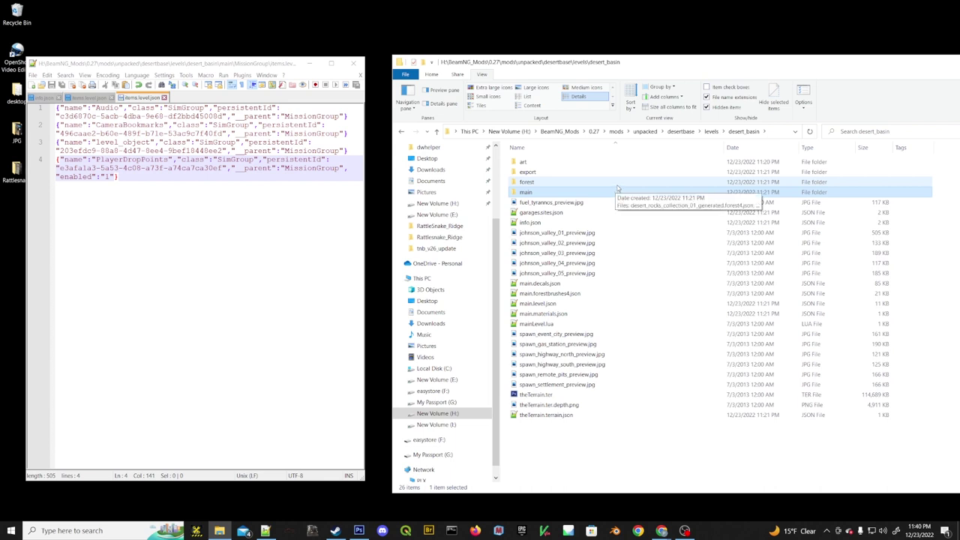
pyautogui.doubleClick(550, 294)
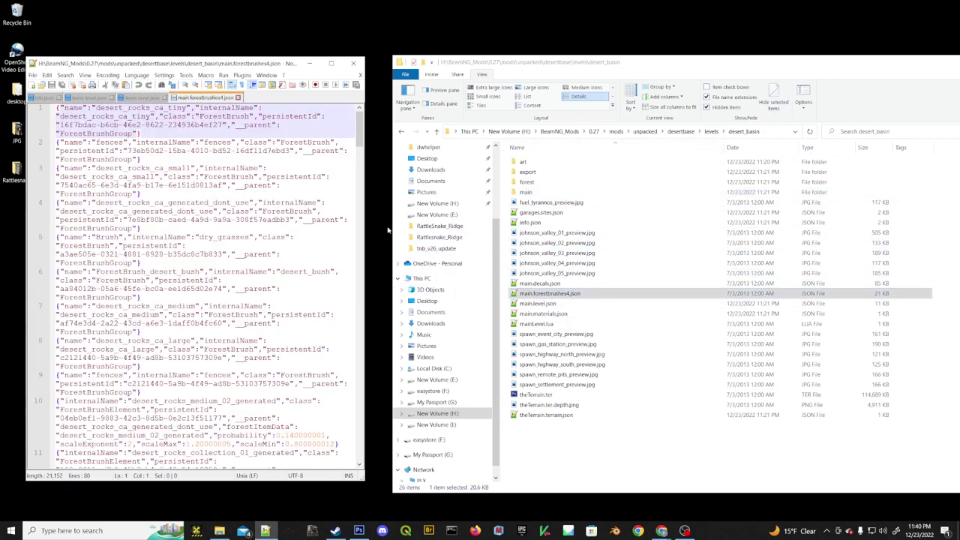
pyautogui.moveTo(365, 220); pyautogui.dragTo(586, 217)
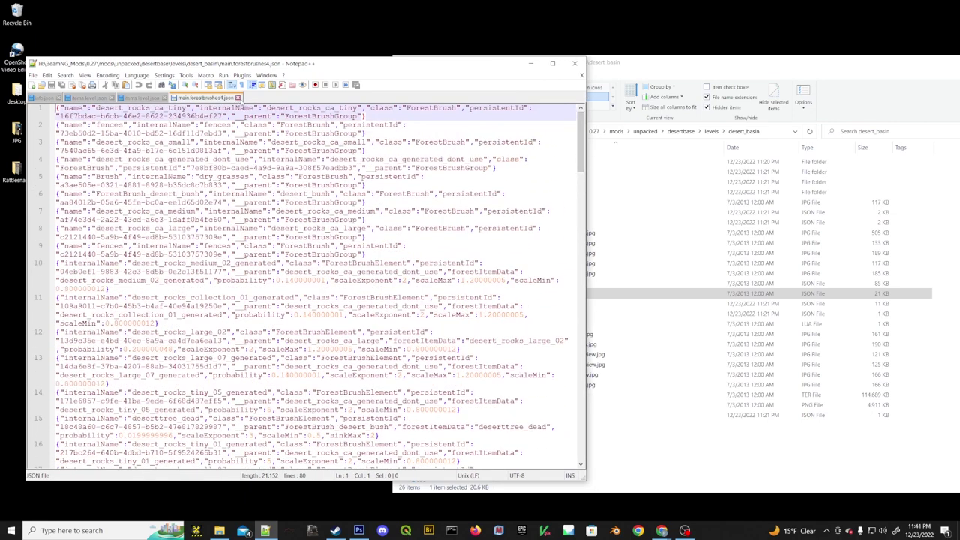
pyautogui.click(238, 97)
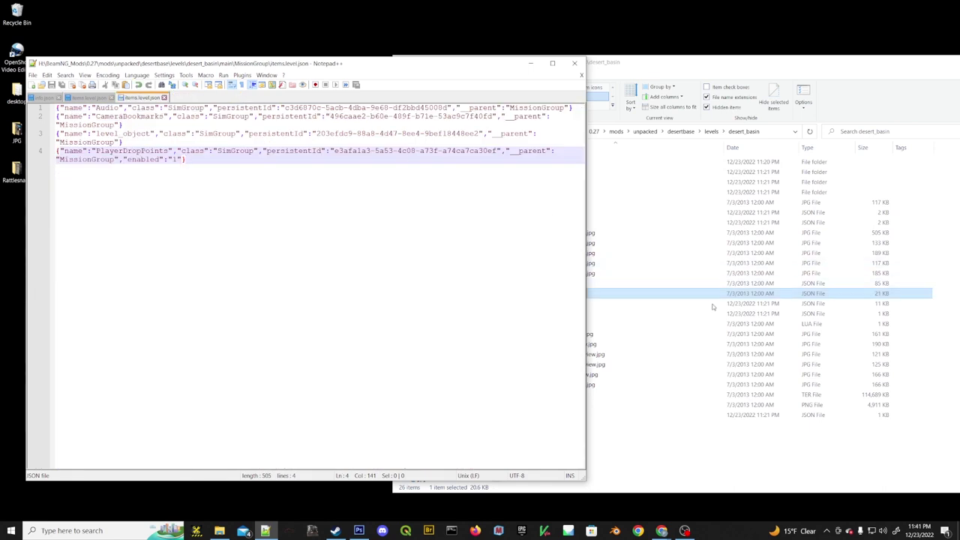
pyautogui.click(706, 66)
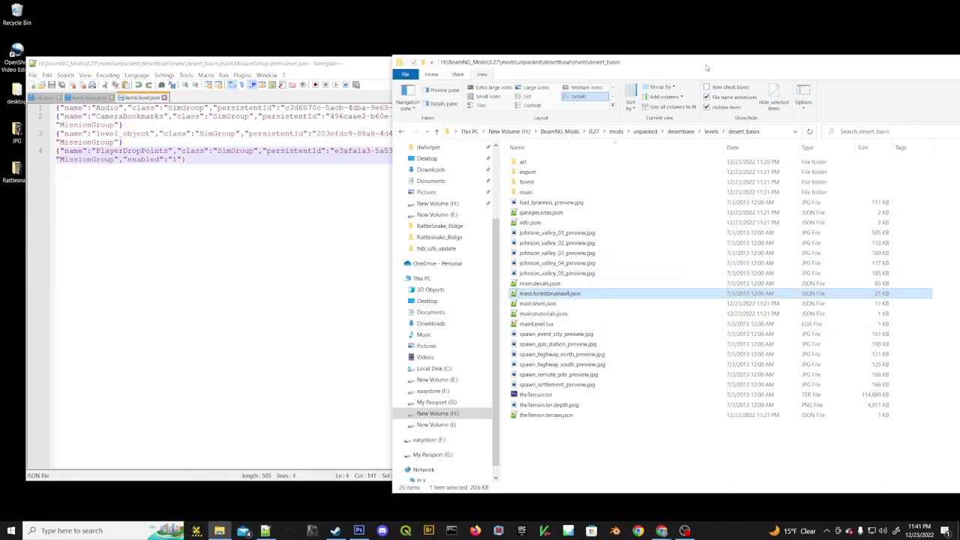
# In desert_basin's main.decals.json, delete everything inside the instances block while keeping the header and closing braces, then save and close the editor.
pyautogui.doubleClick(536, 283)
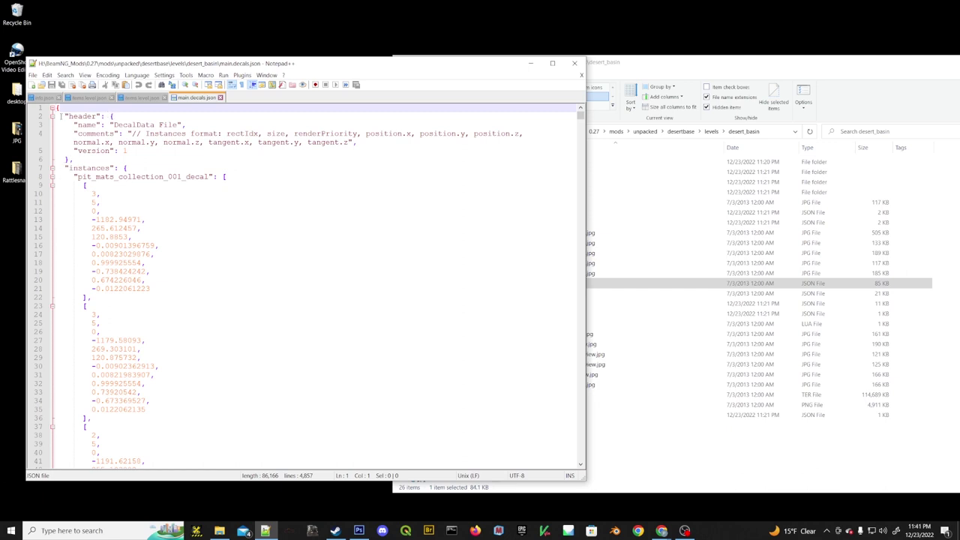
pyautogui.moveTo(60, 115); pyautogui.dragTo(111, 116)
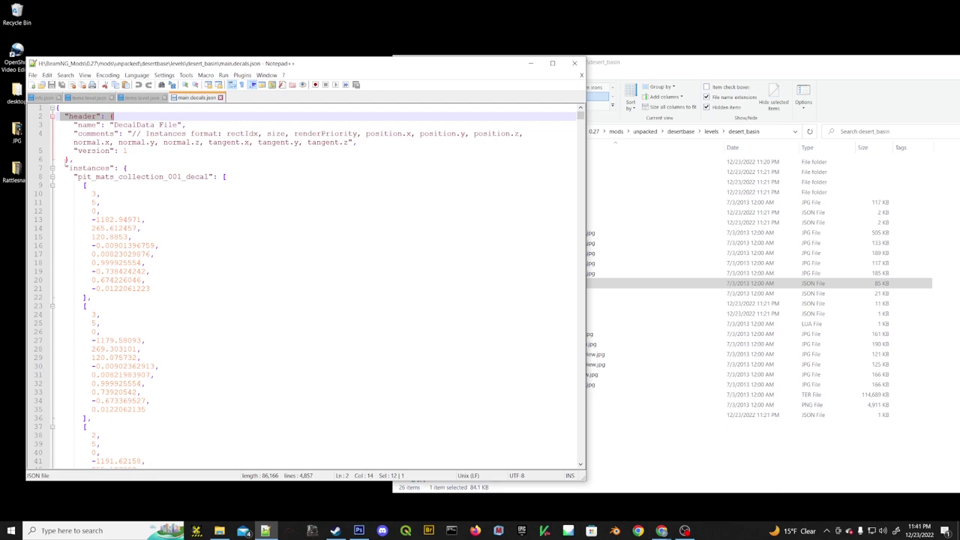
pyautogui.moveTo(63, 168); pyautogui.dragTo(132, 168)
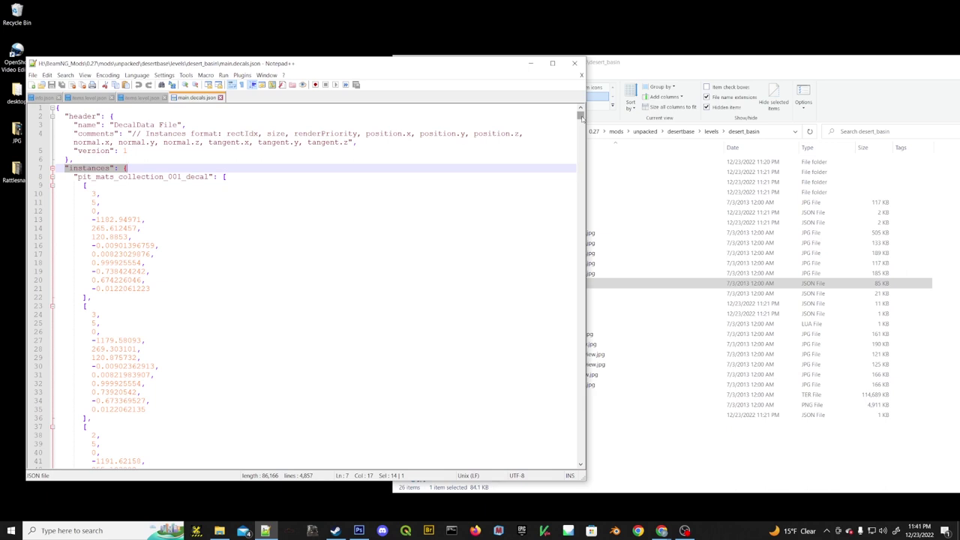
pyautogui.moveTo(583, 117)
pyautogui.mouseDown()
pyautogui.moveTo(583, 126)
pyautogui.moveTo(577, 101)
pyautogui.mouseUp()
pyautogui.click(75, 176)
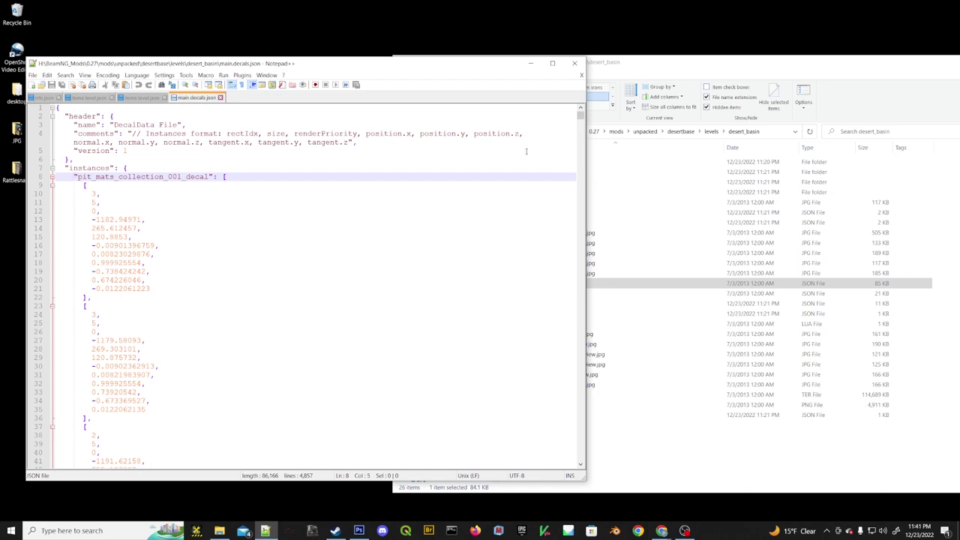
pyautogui.moveTo(581, 114); pyautogui.dragTo(590, 466)
pyautogui.keyDown('shift'); pyautogui.click(85, 445); pyautogui.keyUp('shift')
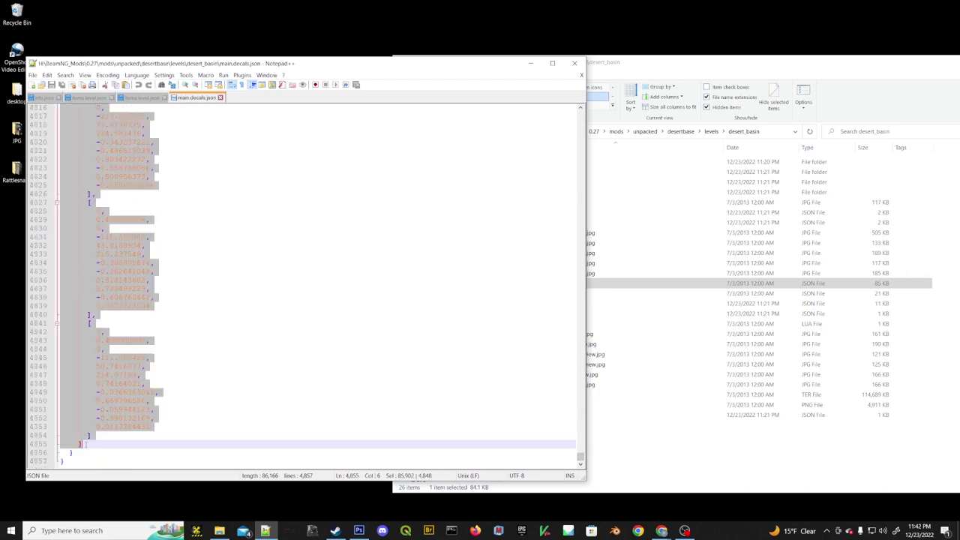
pyautogui.press('Delete')
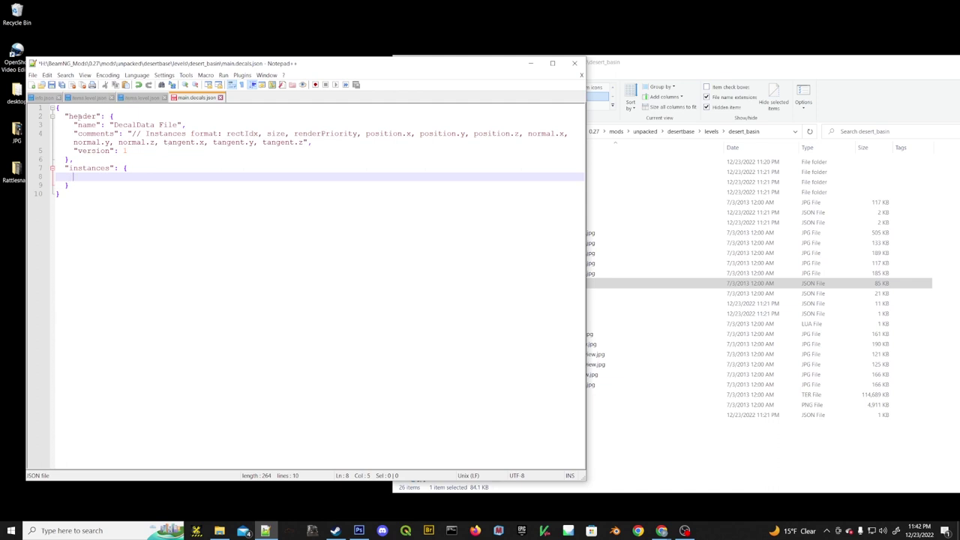
pyautogui.click(76, 159)
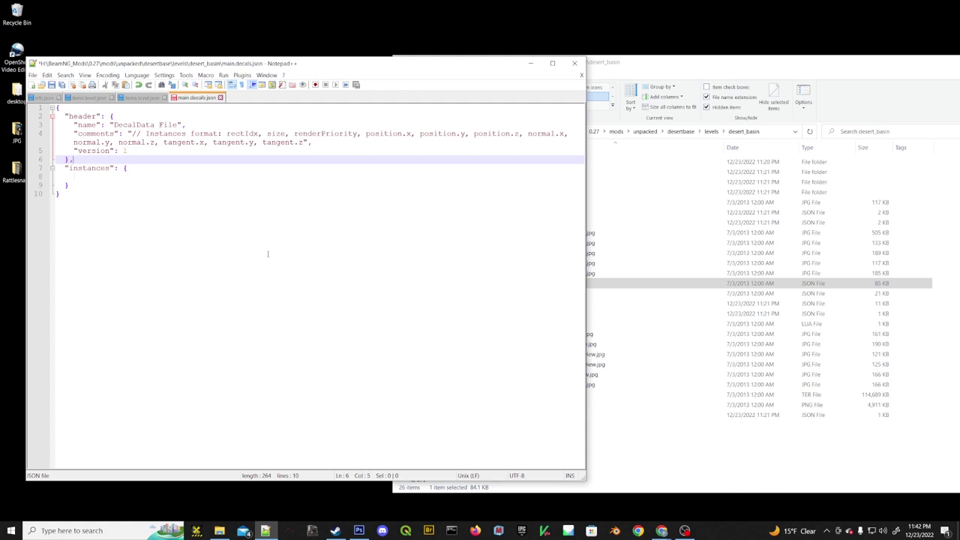
pyautogui.hotkey('ctrl', 's')
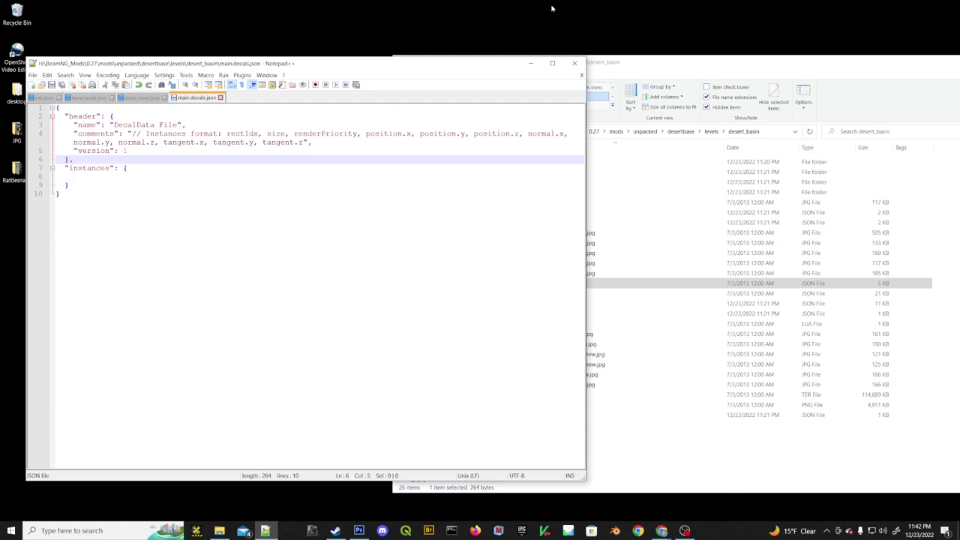
pyautogui.click(574, 63)
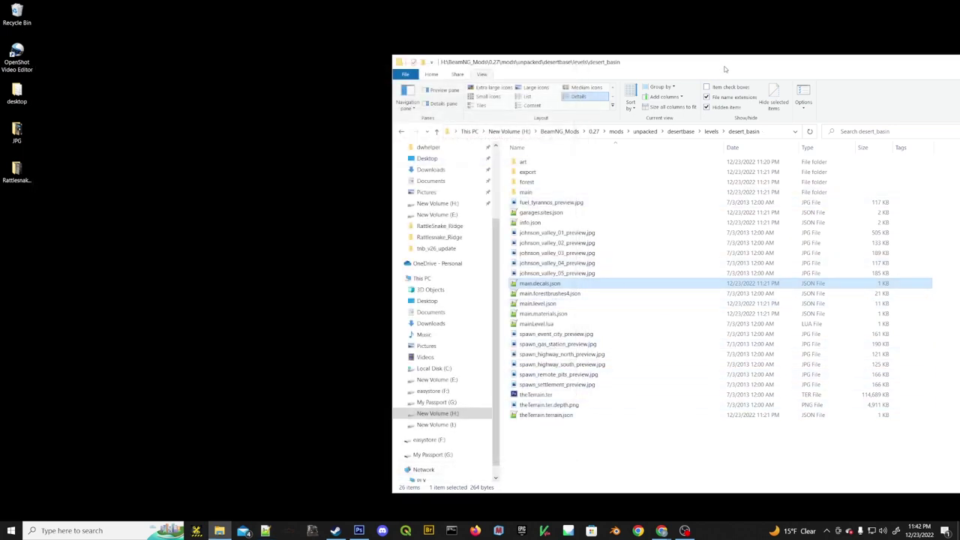
# Centre and narrow the File Explorer window, and open info.json to review the map's details.
pyautogui.moveTo(724, 68); pyautogui.dragTo(528, 56)
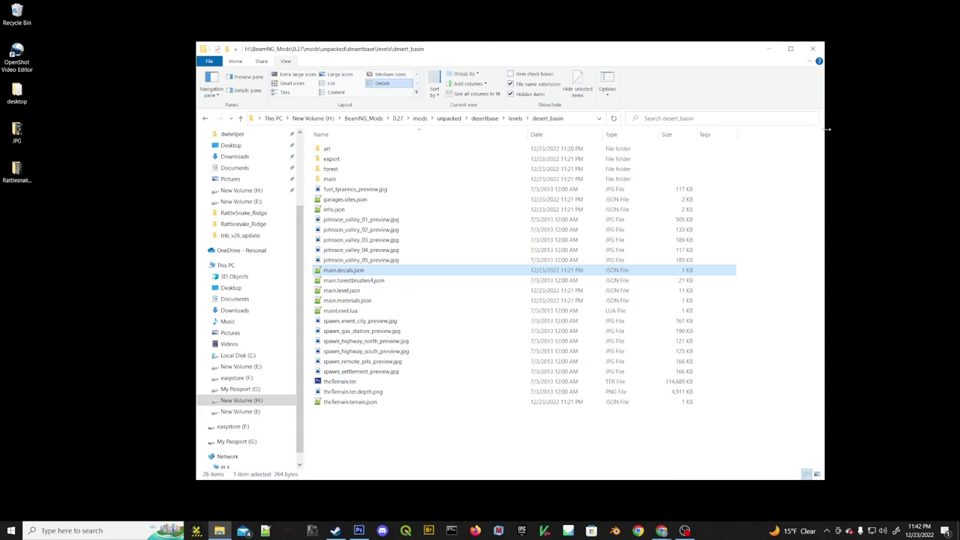
pyautogui.moveTo(761, 135)
pyautogui.mouseDown()
pyautogui.moveTo(720, 135)
pyautogui.moveTo(760, 135)
pyautogui.mouseUp()
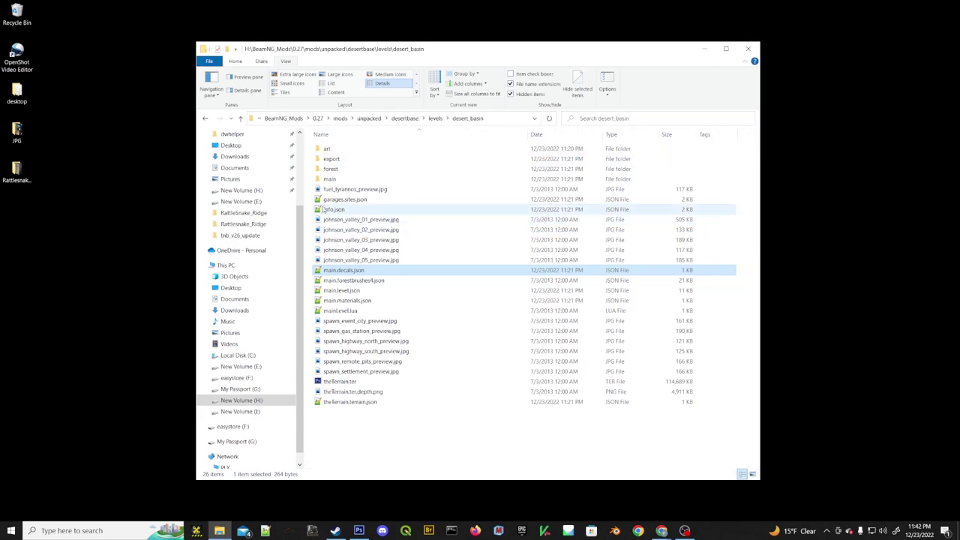
pyautogui.doubleClick(325, 212)
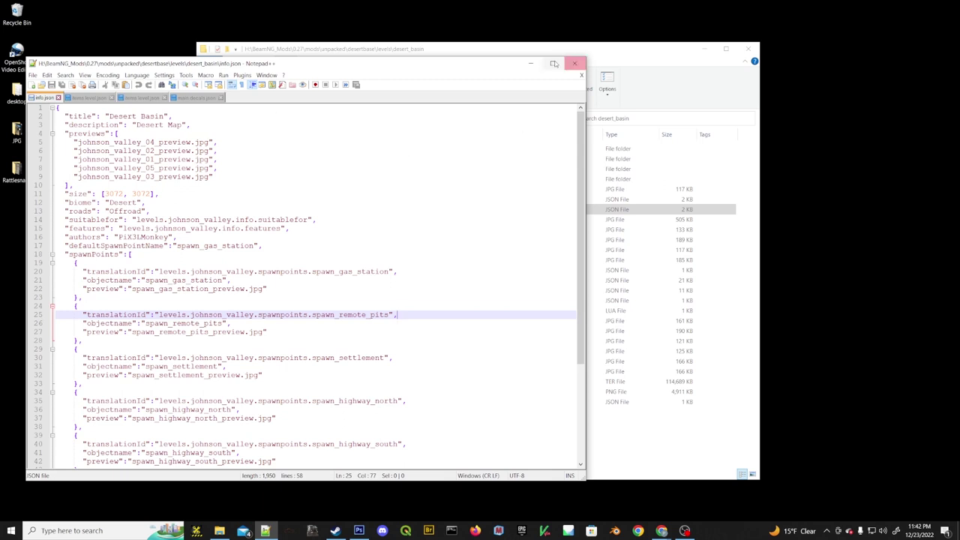
pyautogui.click(679, 44)
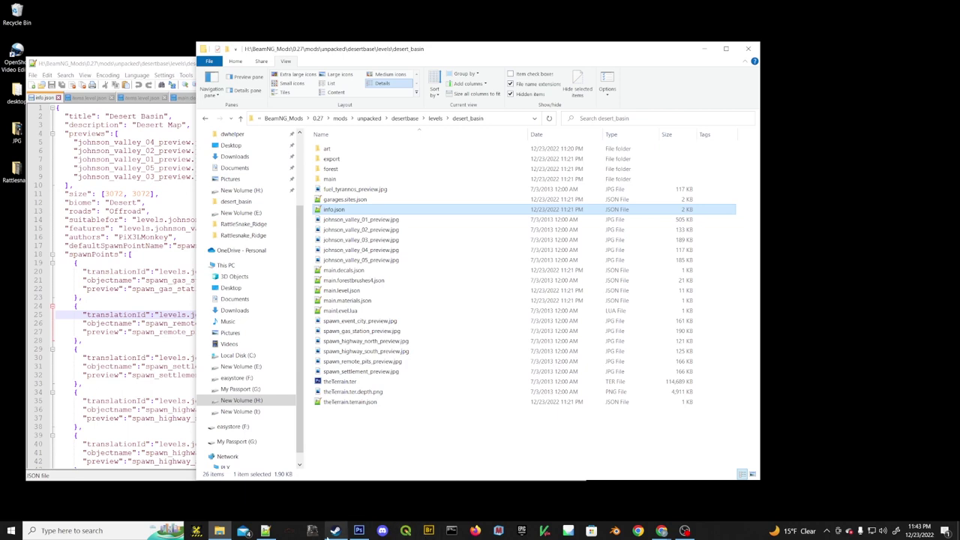
# Launch BeamNG.drive and load the Desert Basin map in Freeroam at the default Gas Station spawn point.
pyautogui.click(335, 531)
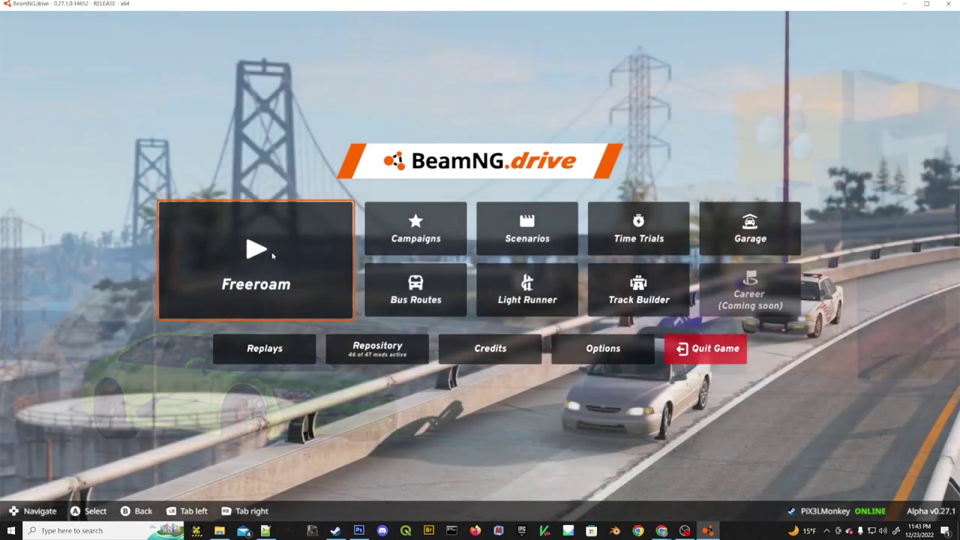
pyautogui.click(272, 252)
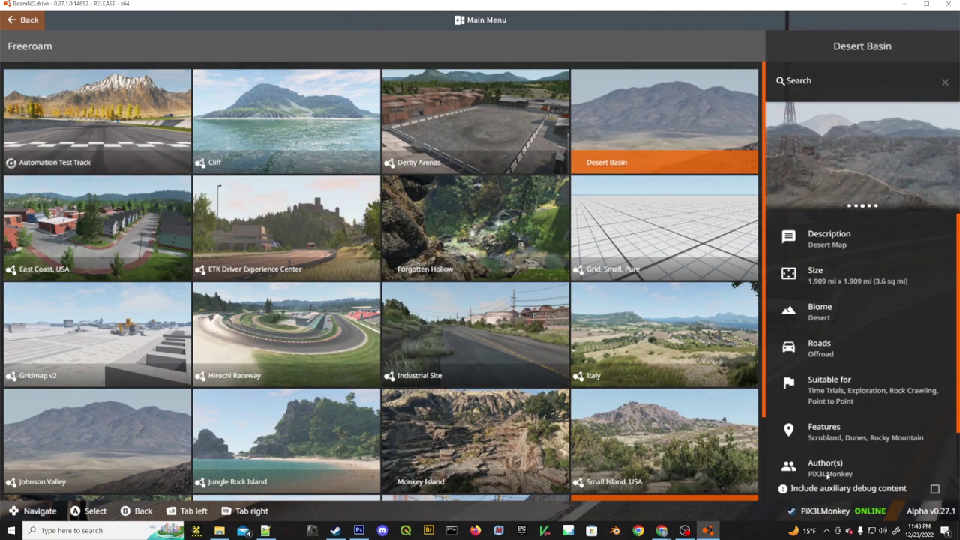
pyautogui.click(646, 134)
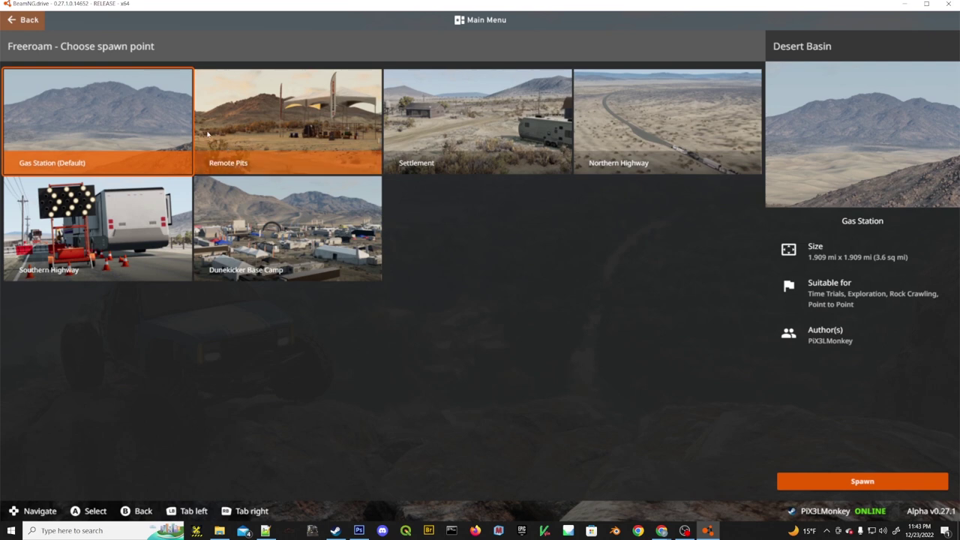
pyautogui.click(870, 482)
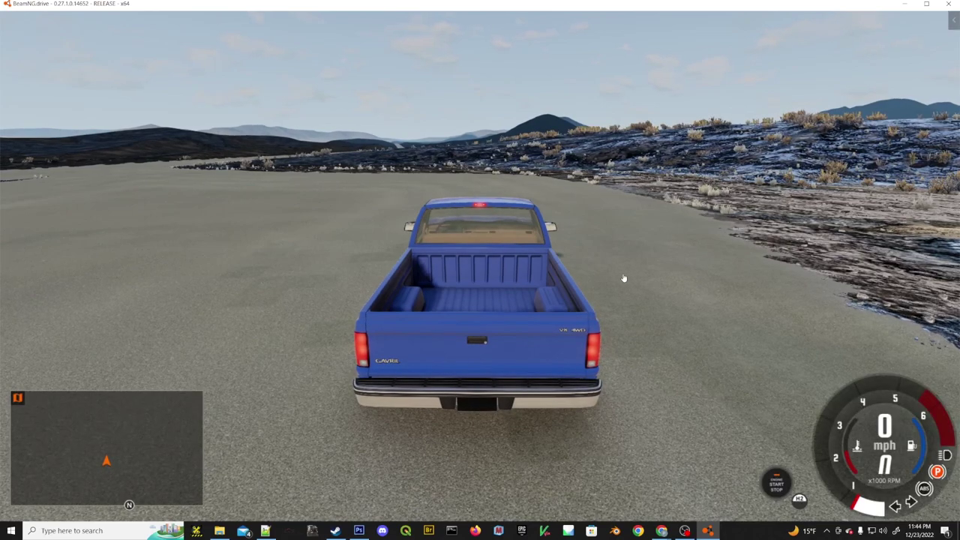
# Examine the area around the truck, and switch to the free camera to fly over and inspect the stripped-down terrain.
pyautogui.moveTo(624, 278); pyautogui.dragTo(856, 330, button='right')
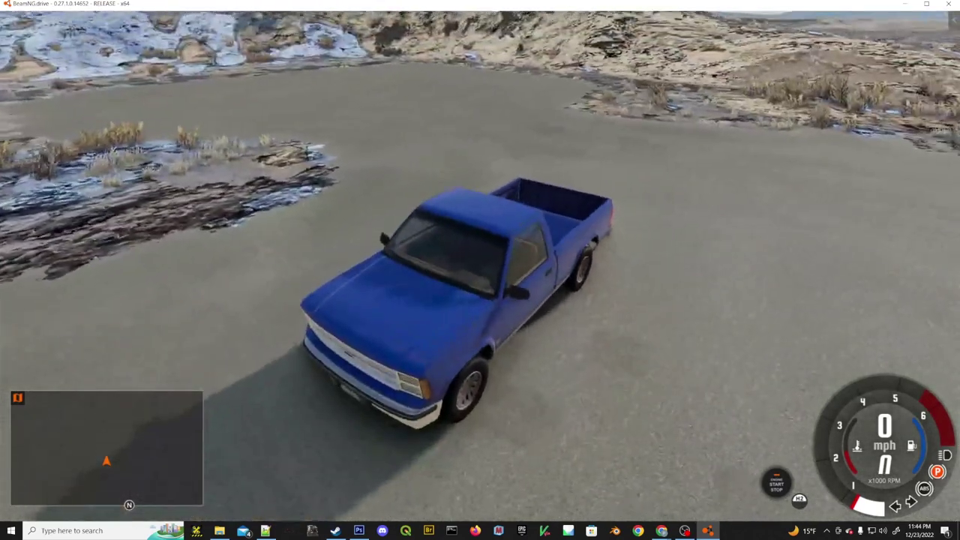
pyautogui.moveTo(480, 270); pyautogui.dragTo(611, 170, button='right')
pyautogui.hotkey('shift', 'c')
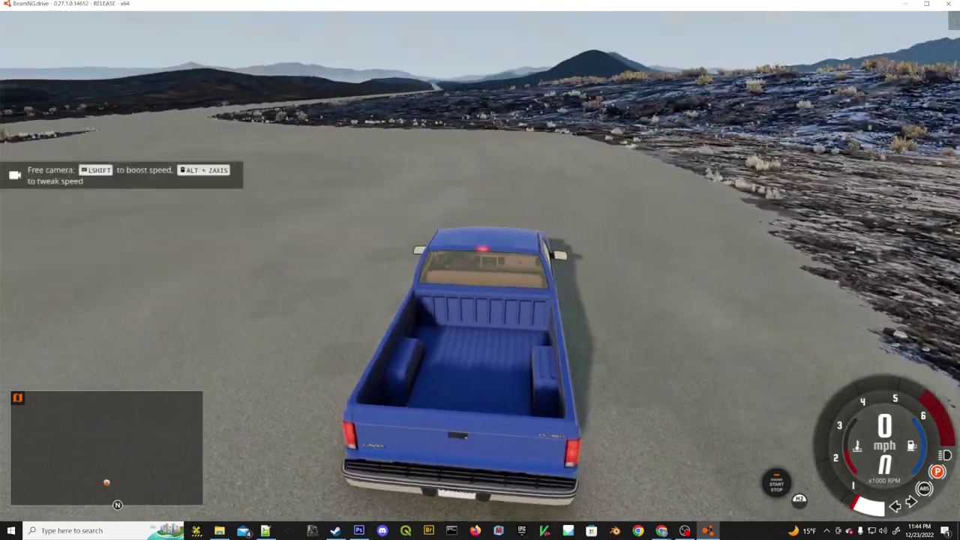
pyautogui.press('w')
pyautogui.moveTo(480, 270); pyautogui.dragTo(375, 282, button='right')
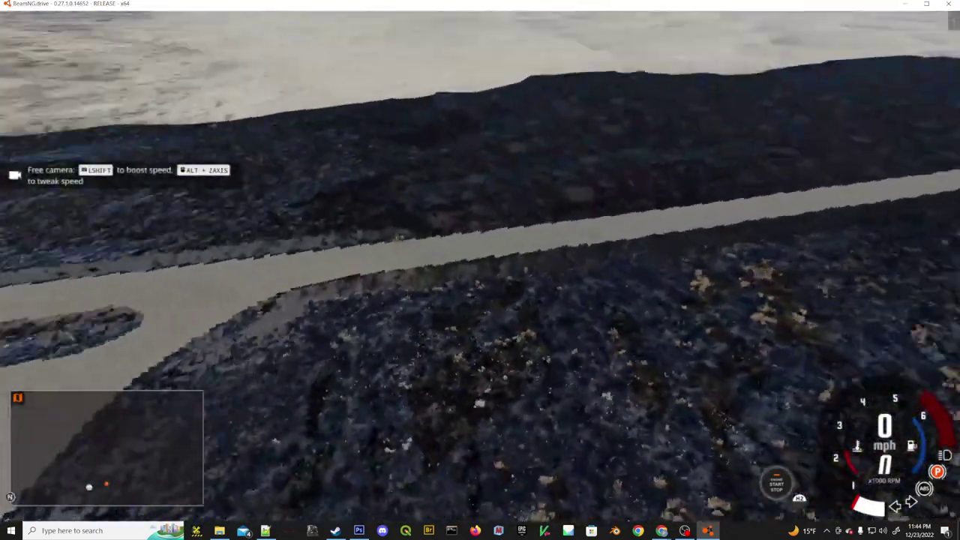
pyautogui.moveTo(683, 225); pyautogui.dragTo(406, 41, button='right')
pyautogui.press('w')
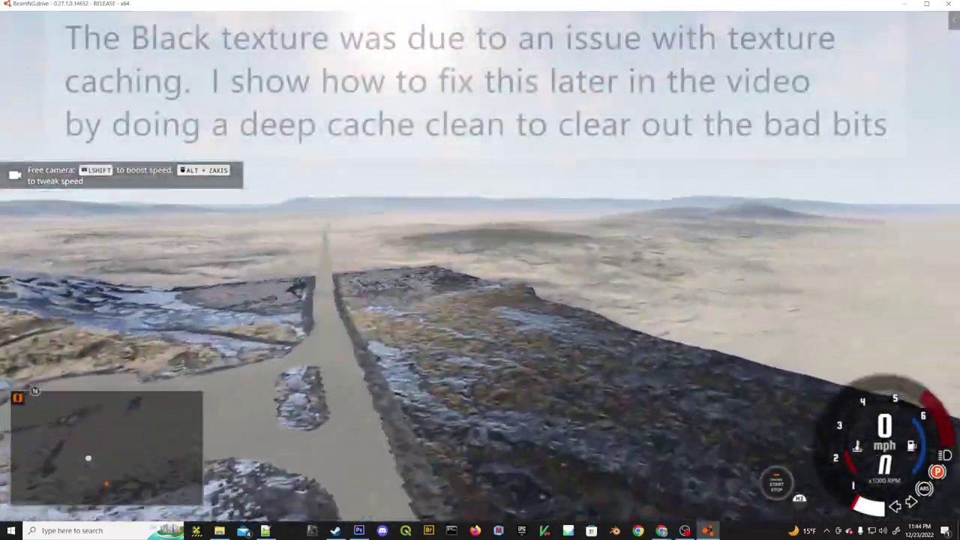
pyautogui.press('w')
pyautogui.moveTo(480, 270); pyautogui.dragTo(315, 266, button='right')
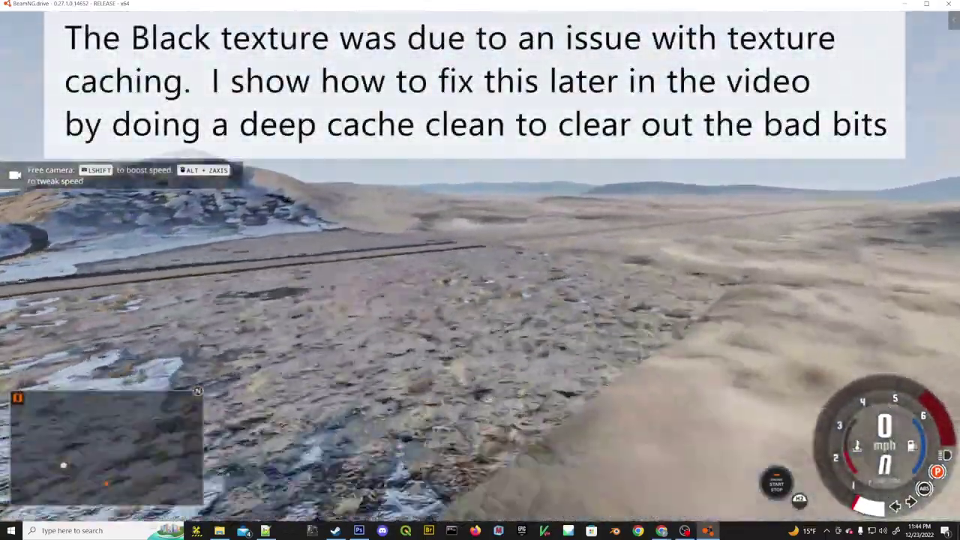
pyautogui.moveTo(518, 267); pyautogui.dragTo(173, 263, button='right')
pyautogui.press('w')
pyautogui.press('w')
pyautogui.press('d')
pyautogui.moveTo(480, 270); pyautogui.dragTo(622, 214, button='right')
pyautogui.press('a')
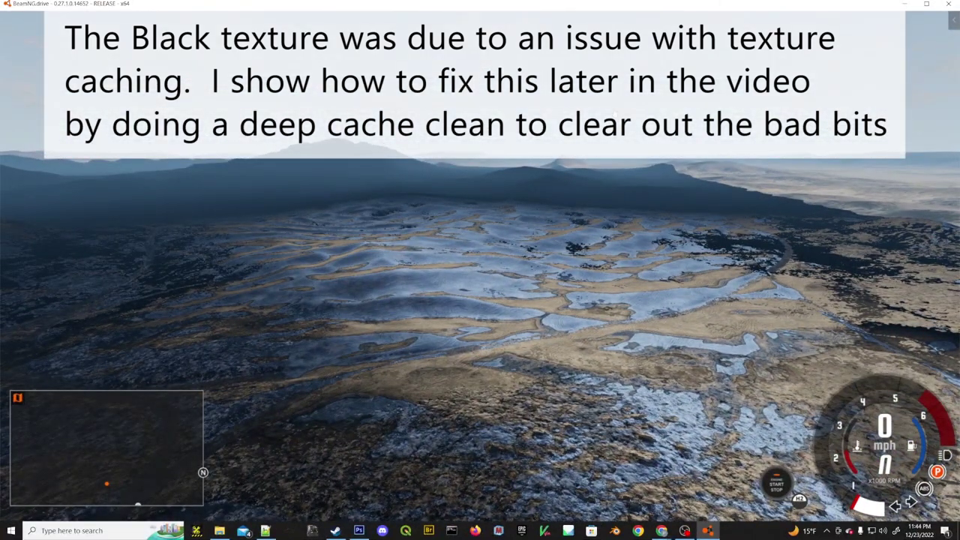
pyautogui.moveTo(589, 171); pyautogui.dragTo(293, 233, button='right')
# Open the world editor on the Desert Basin map and reposition the SceneTree window.
pyautogui.press('F11')
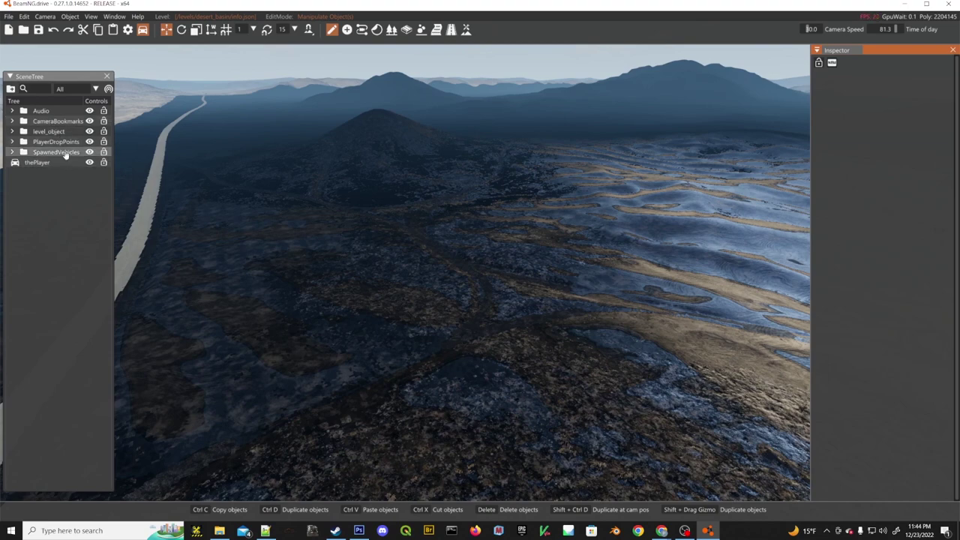
pyautogui.moveTo(69, 79); pyautogui.dragTo(82, 61)
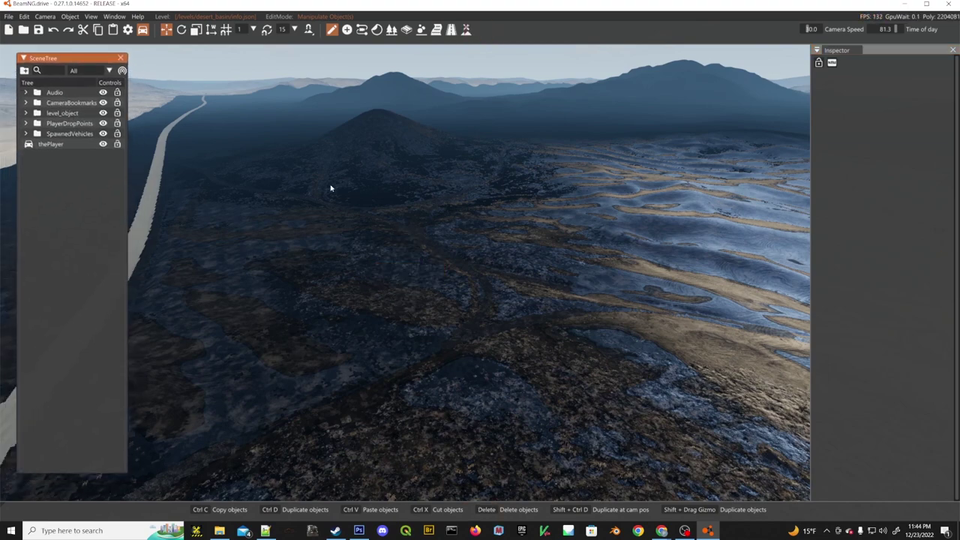
# Fly the camera over the desert terrain to examine the seam between the playable terrain and the surrounding backdrop.
pyautogui.moveTo(360, 195)
pyautogui.mouseDown(button='right')
pyautogui.moveTo(525, 218)
pyautogui.moveTo(360, 194)
pyautogui.mouseUp(button='right')
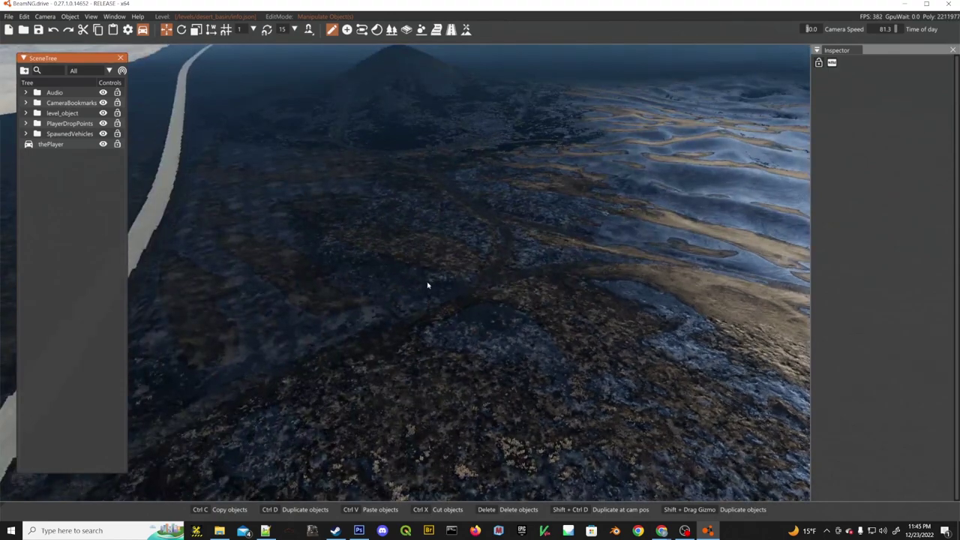
pyautogui.moveTo(428, 285); pyautogui.dragTo(263, 258, button='right')
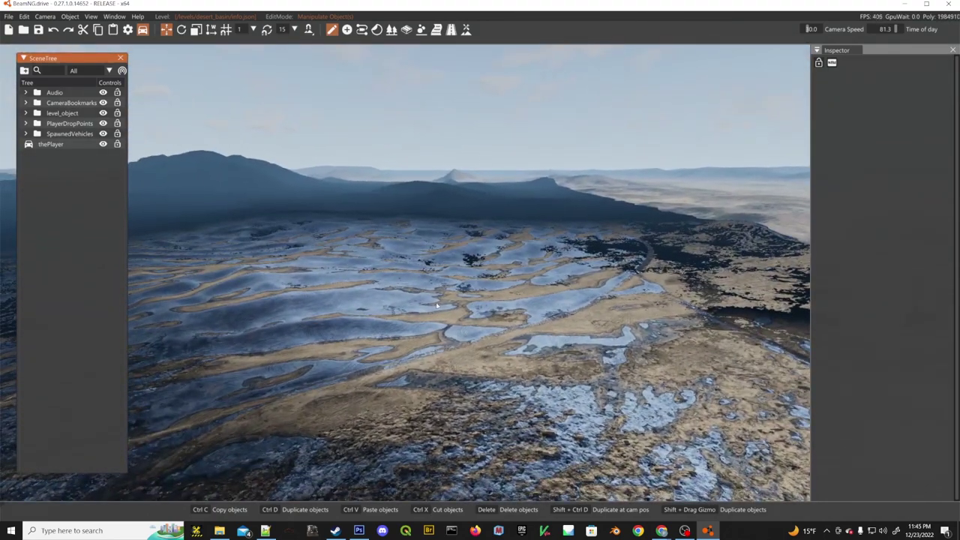
pyautogui.press('w')
pyautogui.moveTo(436, 305); pyautogui.dragTo(330, 346, button='right')
pyautogui.press('w')
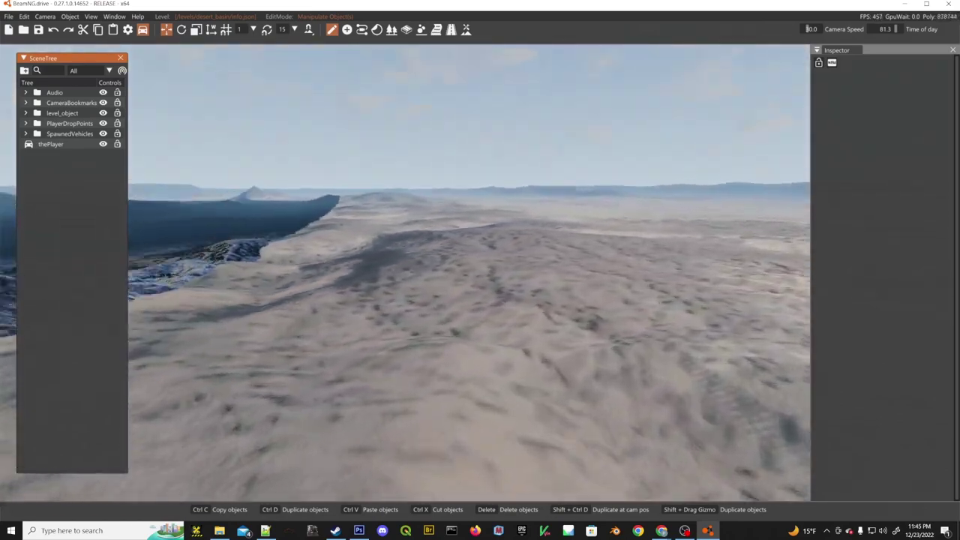
pyautogui.press('w')
pyautogui.moveTo(481, 270)
pyautogui.mouseDown(button='right')
pyautogui.moveTo(390, 270)
pyautogui.moveTo(202, 296)
pyautogui.moveTo(150, 283)
pyautogui.moveTo(169, 270)
pyautogui.moveTo(201, 278)
pyautogui.moveTo(225, 330)
pyautogui.moveTo(442, 363)
pyautogui.moveTo(781, 465)
pyautogui.moveTo(630, 218)
pyautogui.moveTo(855, 120)
pyautogui.moveTo(660, 195)
pyautogui.moveTo(495, 195)
pyautogui.moveTo(150, 285)
pyautogui.moveTo(150, 270)
pyautogui.moveTo(375, 330)
pyautogui.moveTo(232, 420)
pyautogui.moveTo(555, 288)
pyautogui.moveTo(510, 353)
pyautogui.moveTo(420, 397)
pyautogui.moveTo(360, 405)
pyautogui.moveTo(481, 272)
pyautogui.moveTo(608, 255)
pyautogui.moveTo(544, 248)
pyautogui.moveTo(480, 259)
pyautogui.mouseUp(button='right')
pyautogui.press('w')
pyautogui.press('w')
pyautogui.press('w')
pyautogui.press('d')
pyautogui.press('s')
pyautogui.press('d')
pyautogui.press('s')
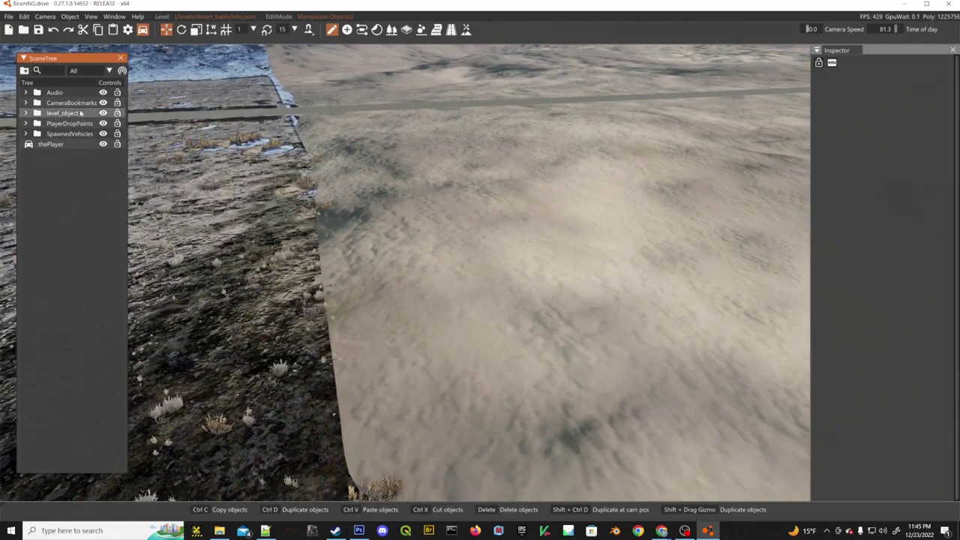
# Expand the terrain group under level_object, check its backdrop road objects, and select backdropmesh.
pyautogui.click(27, 113)
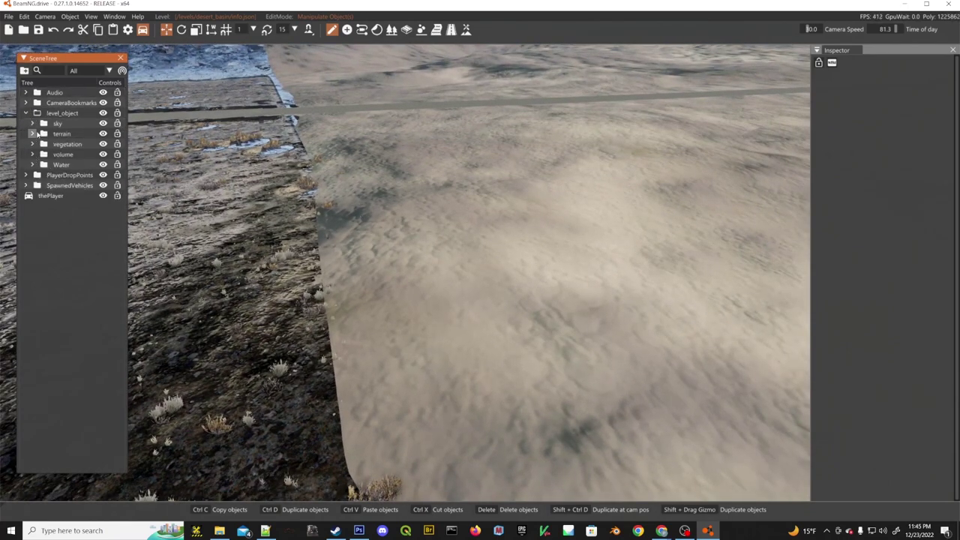
pyautogui.click(33, 134)
pyautogui.click(75, 154)
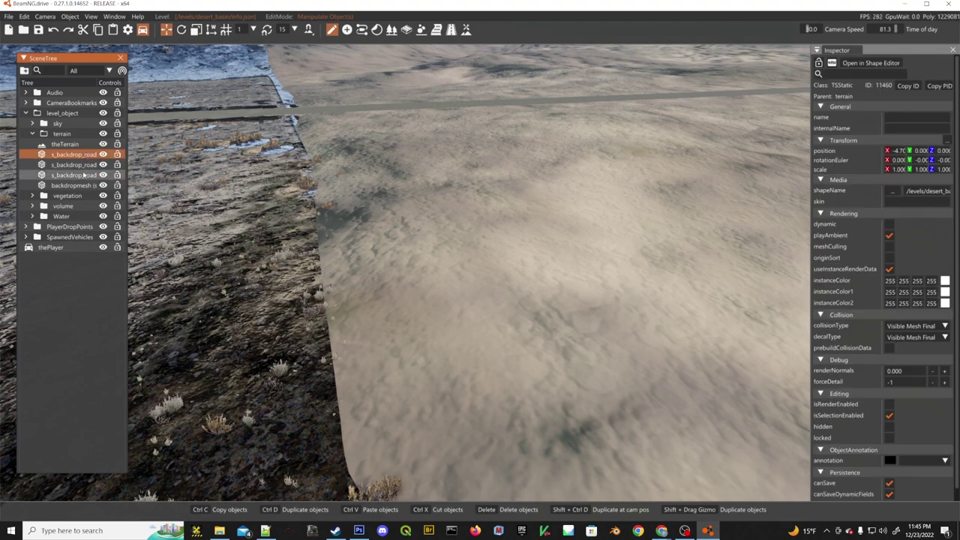
pyautogui.click(82, 166)
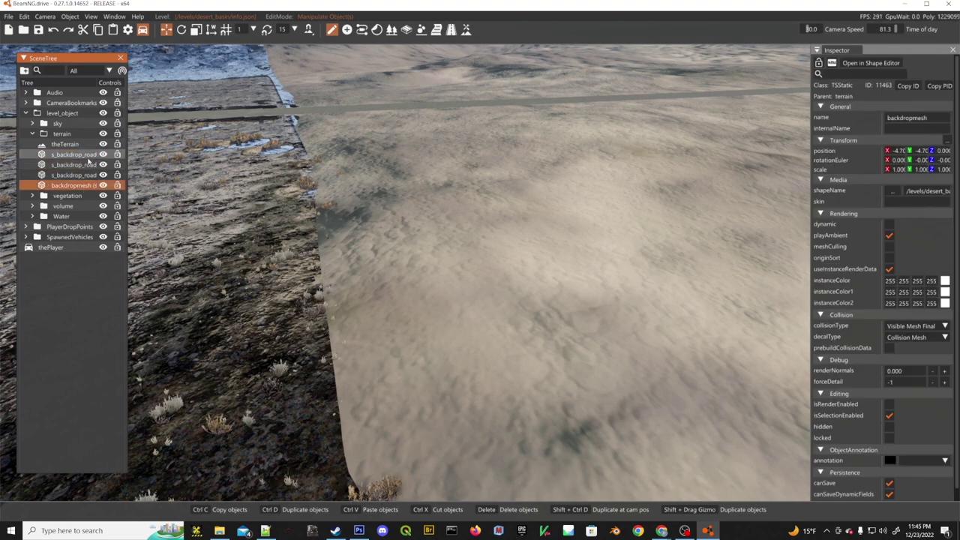
pyautogui.moveTo(340, 179); pyautogui.dragTo(139, 289, button='right')
pyautogui.press('w')
pyautogui.moveTo(177, 174); pyautogui.dragTo(241, 240, button='right')
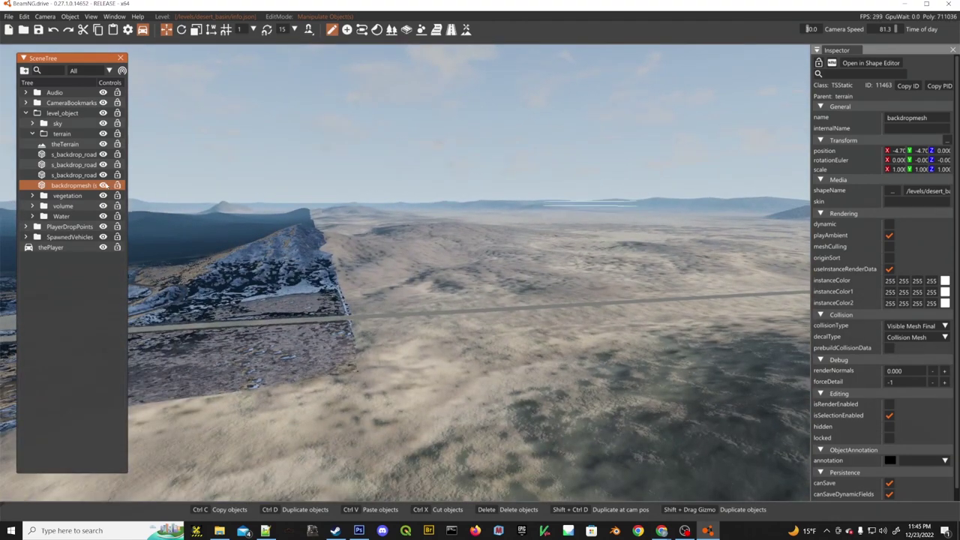
# Hide the backdropmesh, inspect the bare terrain border from several angles, and make the mesh visible again.
pyautogui.click(103, 184)
pyautogui.moveTo(667, 351); pyautogui.dragTo(804, 405, button='right')
pyautogui.press('w')
pyautogui.press('w')
pyautogui.press('w')
pyautogui.moveTo(563, 414); pyautogui.dragTo(544, 423, button='right')
pyautogui.moveTo(743, 390); pyautogui.dragTo(528, 266, button='right')
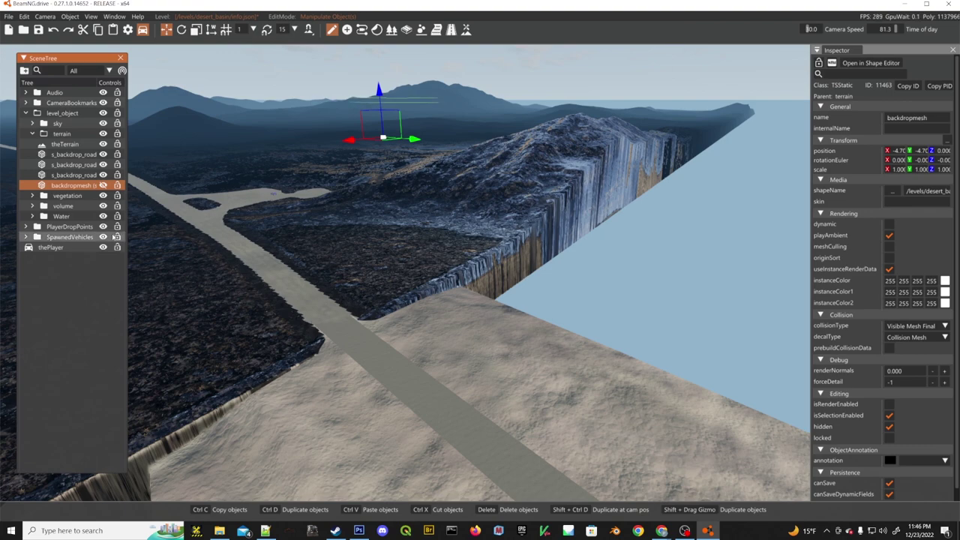
pyautogui.click(103, 185)
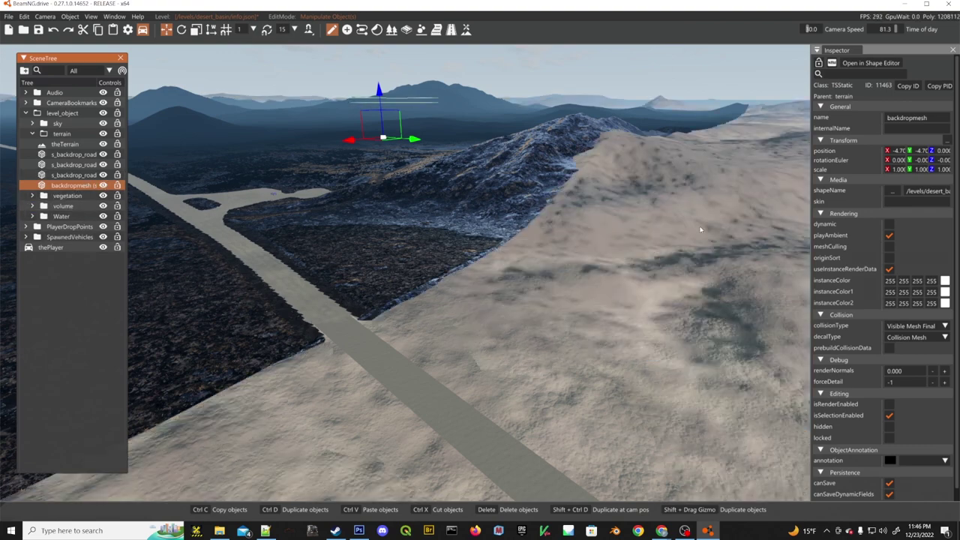
# Delete the three s_backdrop_road objects and the backdropmesh from the terrain group, and look over the remaining terrain.
pyautogui.moveTo(701, 230); pyautogui.dragTo(578, 221, button='right')
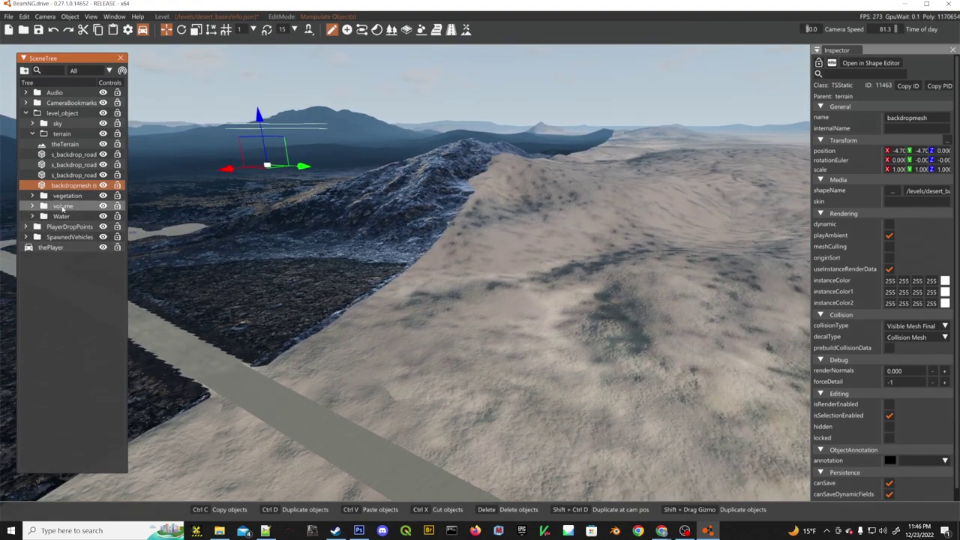
pyautogui.keyDown('shift'); pyautogui.click(78, 154); pyautogui.keyUp('shift')
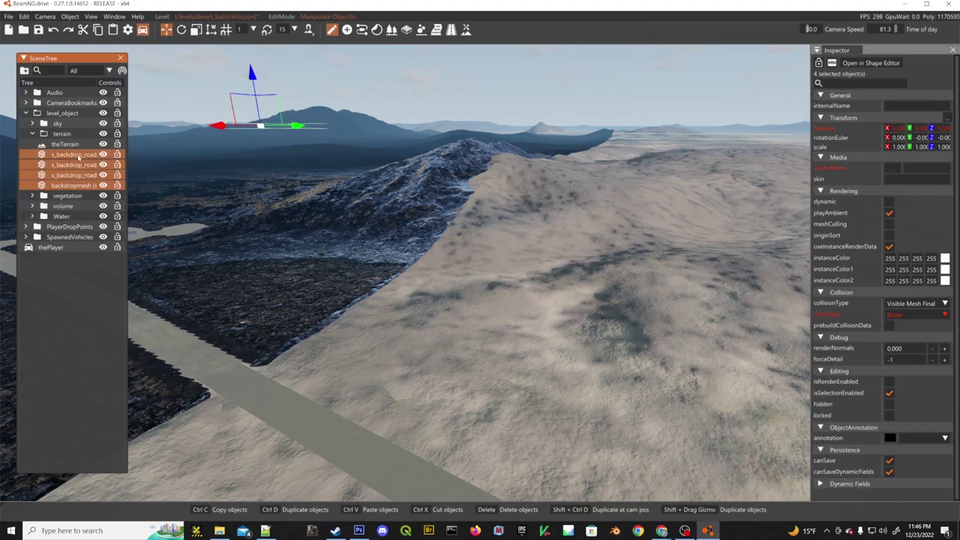
pyautogui.press('Delete')
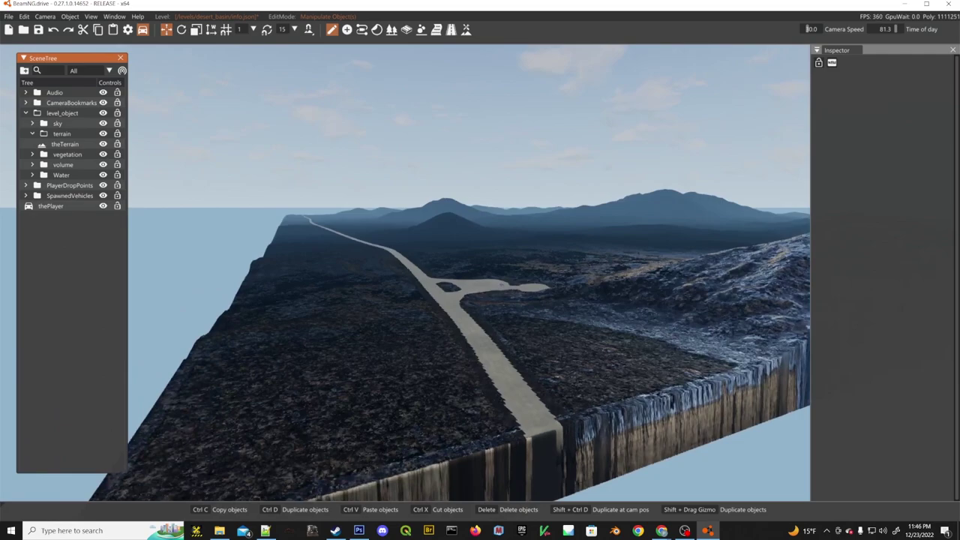
pyautogui.moveTo(469, 273); pyautogui.dragTo(754, 296, button='right')
pyautogui.press('w')
pyautogui.press('w')
pyautogui.press('a')
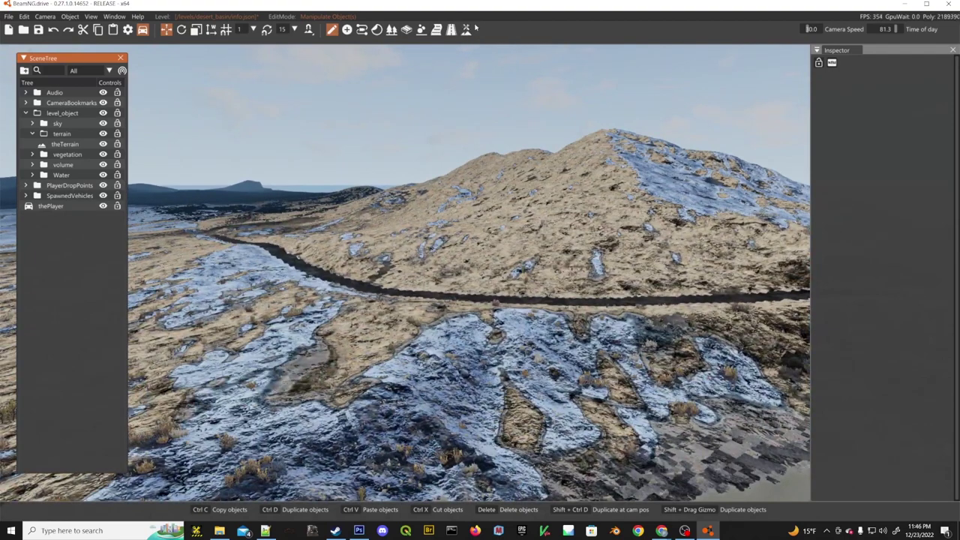
# Move the SceneTree window clear of the terrain editing tools, and fly down to the bare paved area.
pyautogui.click(467, 30)
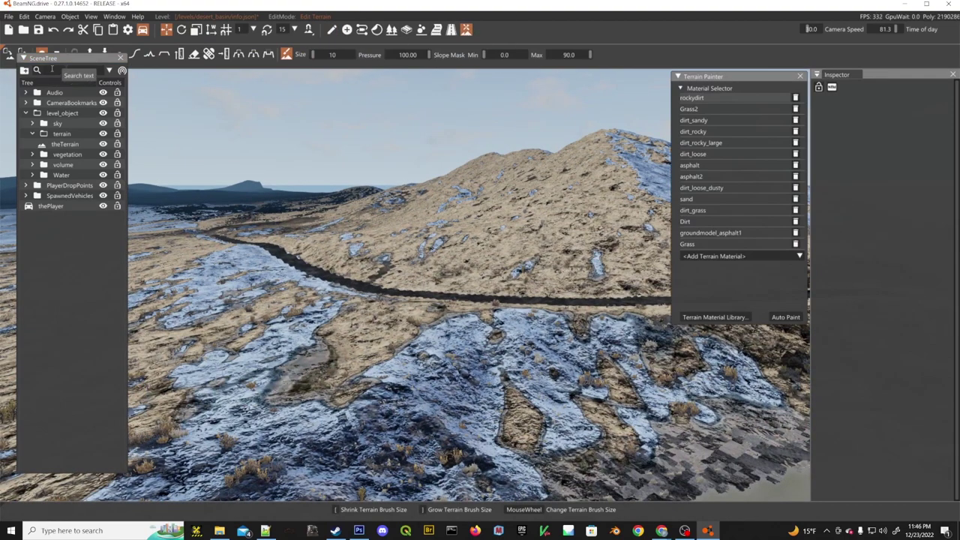
pyautogui.moveTo(75, 57)
pyautogui.mouseDown()
pyautogui.moveTo(69, 80)
pyautogui.moveTo(103, 75)
pyautogui.mouseUp()
pyautogui.moveTo(406, 273); pyautogui.dragTo(761, 148, button='right')
pyautogui.press('w')
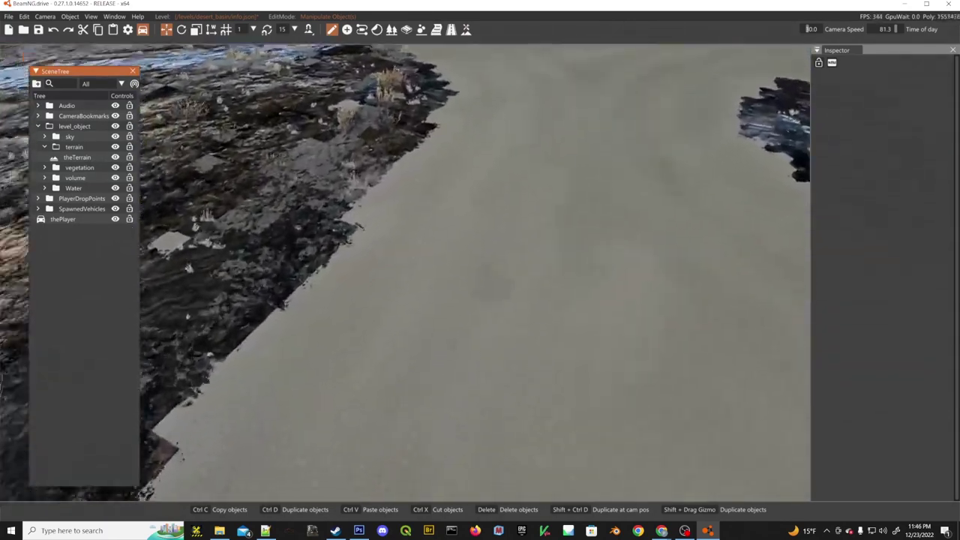
pyautogui.press('w')
pyautogui.moveTo(480, 270); pyautogui.dragTo(259, 390, button='right')
pyautogui.press('w')
pyautogui.press('s')
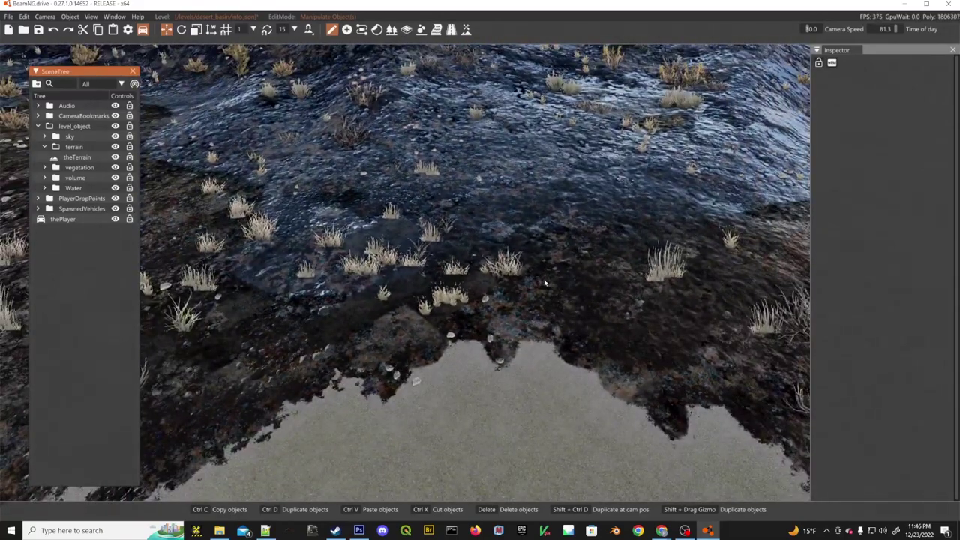
# Open the Terrain Painter, reduce the brush size to 3, and paint rockydirt and Grass2 test patches on the paved area.
pyautogui.click(466, 29)
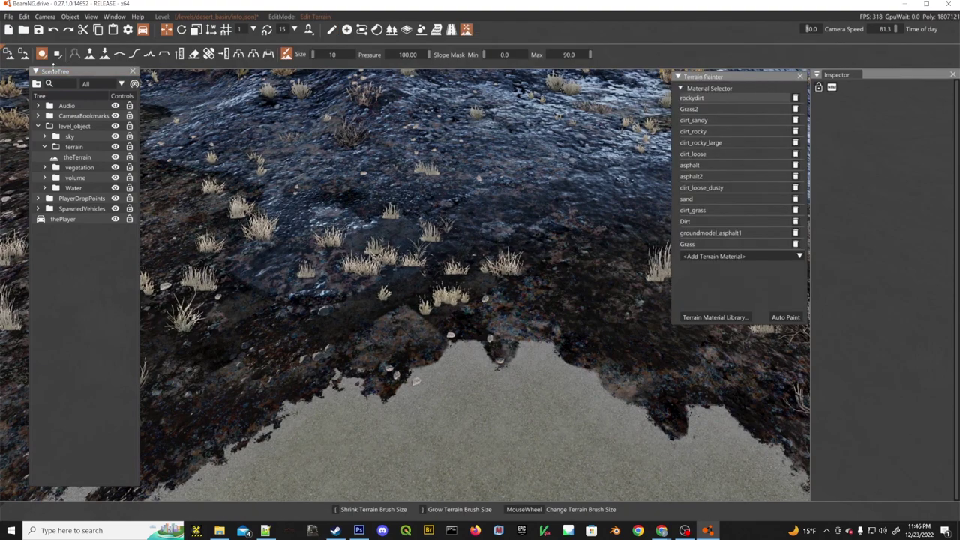
pyautogui.moveTo(732, 79); pyautogui.dragTo(510, 124)
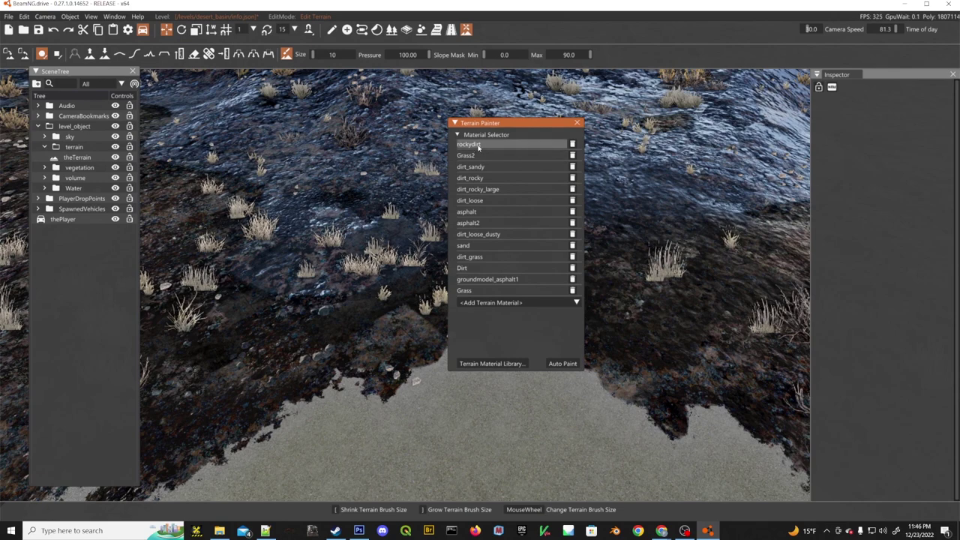
pyautogui.moveTo(477, 375)
pyautogui.mouseDown(button='right')
pyautogui.moveTo(444, 413)
pyautogui.moveTo(442, 390)
pyautogui.moveTo(308, 365)
pyautogui.mouseUp(button='right')
pyautogui.press('s')
pyautogui.scroll(-7, 333, 317)
pyautogui.click(338, 324)
pyautogui.moveTo(340, 328)
pyautogui.mouseDown()
pyautogui.moveTo(397, 304)
pyautogui.moveTo(360, 293)
pyautogui.mouseUp()
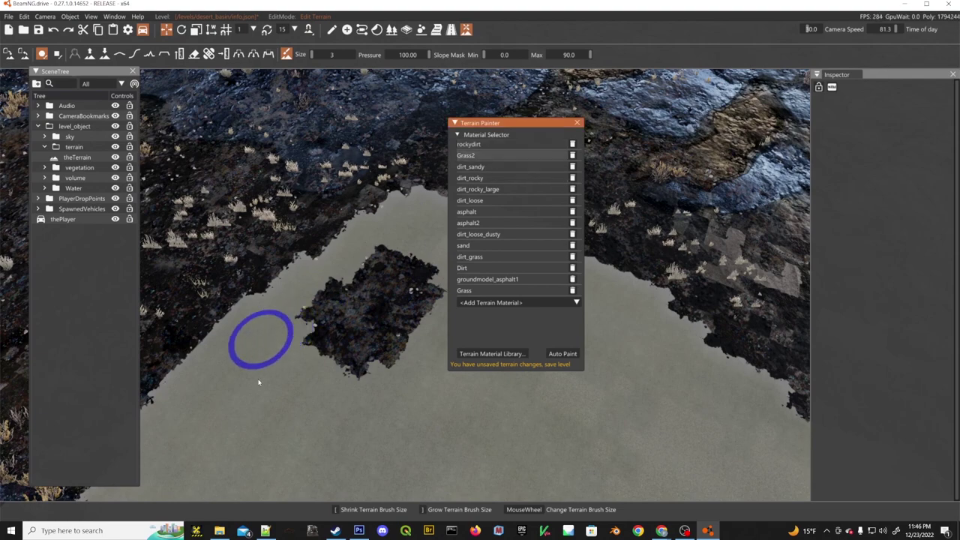
pyautogui.moveTo(262, 338); pyautogui.dragTo(311, 368)
# Paint further test patches on the paved area with dirt_sandy, dirt_rocky and dirt_rocky_large.
pyautogui.click(502, 174)
pyautogui.moveTo(409, 204)
pyautogui.mouseDown()
pyautogui.moveTo(396, 225)
pyautogui.moveTo(426, 239)
pyautogui.mouseUp()
pyautogui.click(491, 179)
pyautogui.moveTo(657, 342)
pyautogui.mouseDown()
pyautogui.moveTo(675, 353)
pyautogui.moveTo(645, 405)
pyautogui.mouseUp()
pyautogui.click(478, 189)
pyautogui.moveTo(656, 366); pyautogui.dragTo(615, 375)
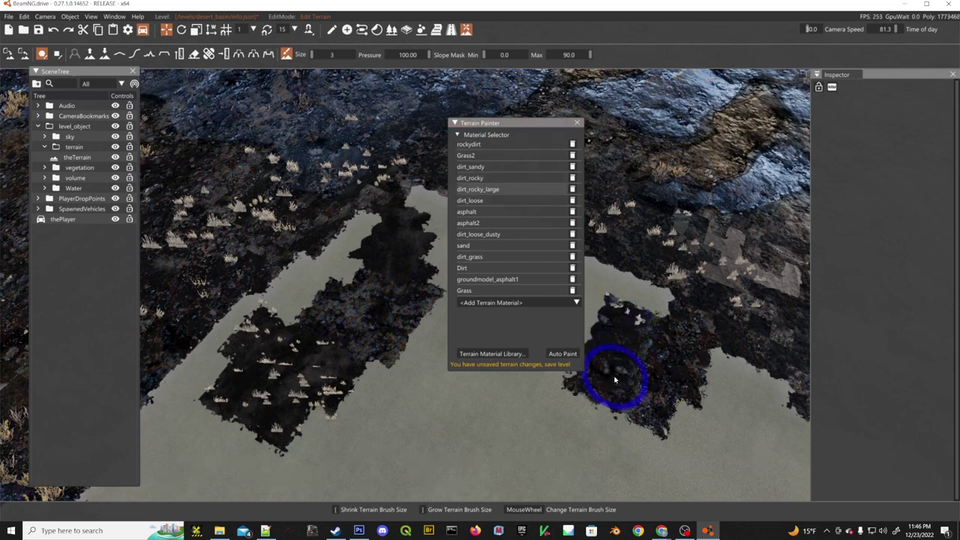
pyautogui.moveTo(462, 423)
pyautogui.mouseDown()
pyautogui.moveTo(400, 412)
pyautogui.moveTo(353, 354)
pyautogui.mouseUp()
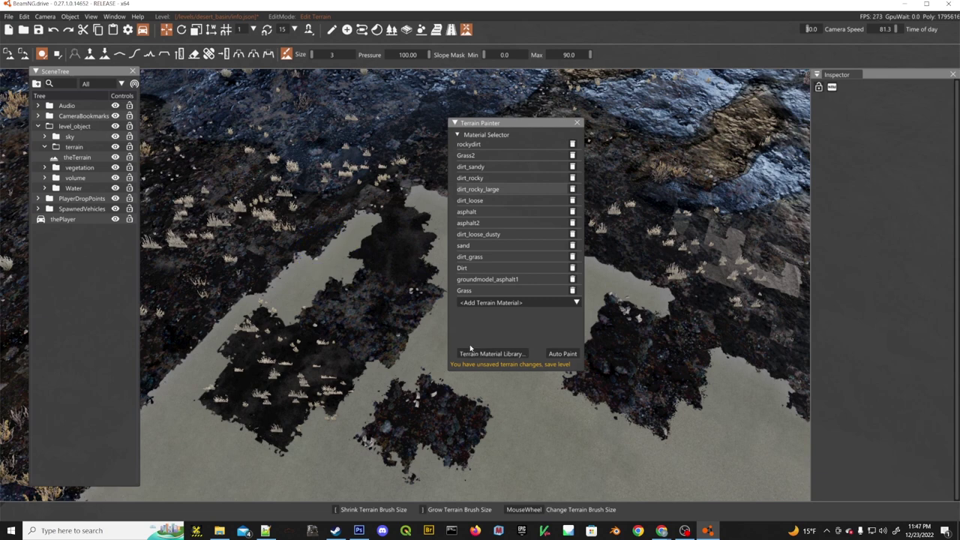
# Open the Terrain Material Library, place it clear of the Terrain Painter, and paint another rockydirt patch on the paved area.
pyautogui.moveTo(526, 125); pyautogui.dragTo(317, 105)
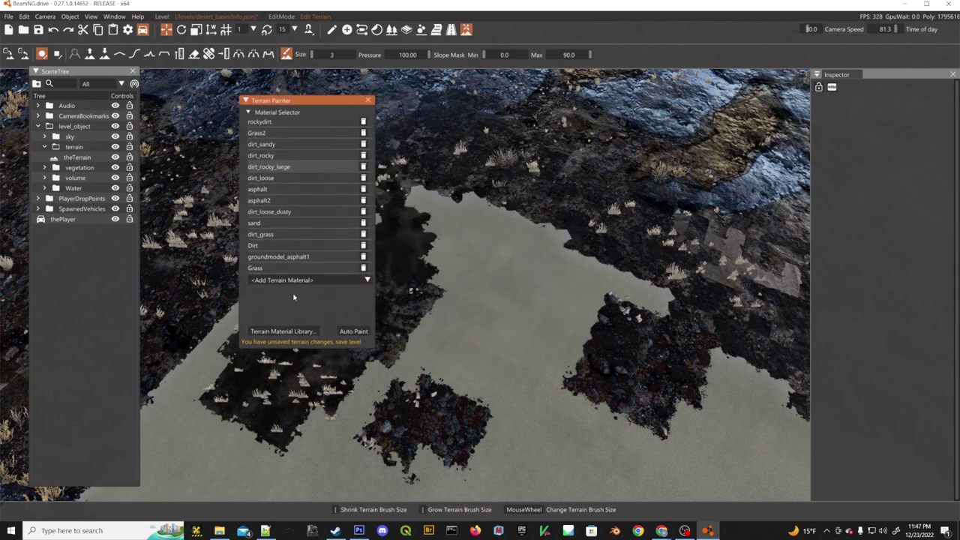
pyautogui.click(305, 331)
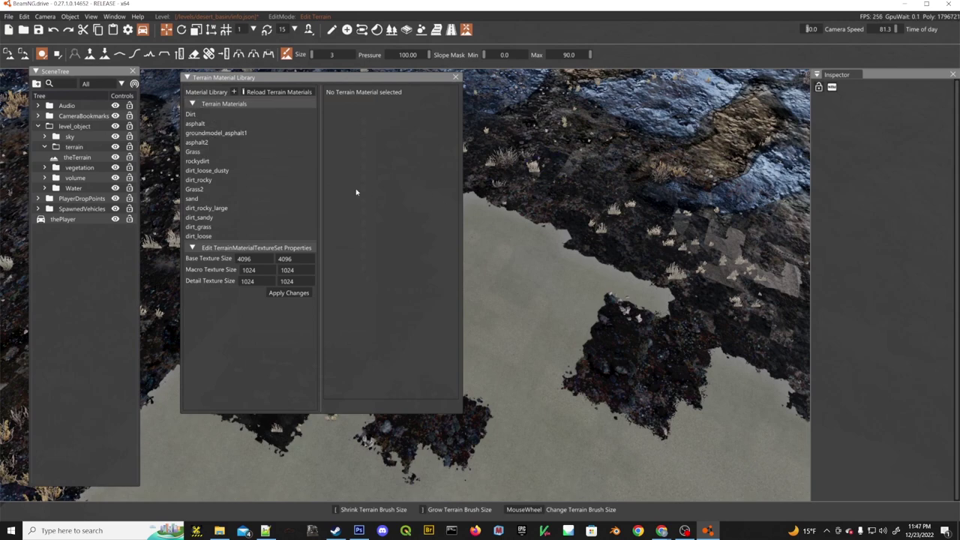
pyautogui.moveTo(391, 79); pyautogui.dragTo(789, 140)
pyautogui.click(315, 121)
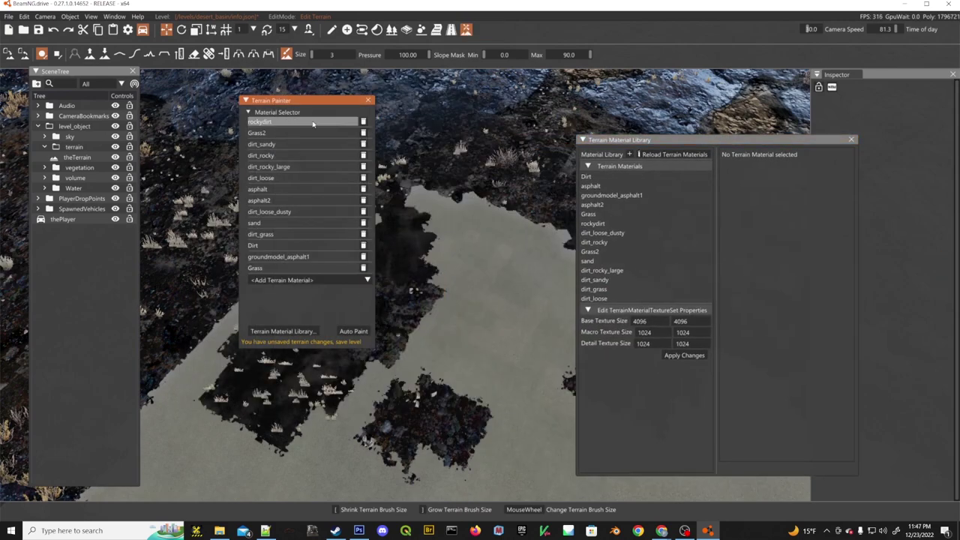
pyautogui.moveTo(497, 264); pyautogui.dragTo(468, 300)
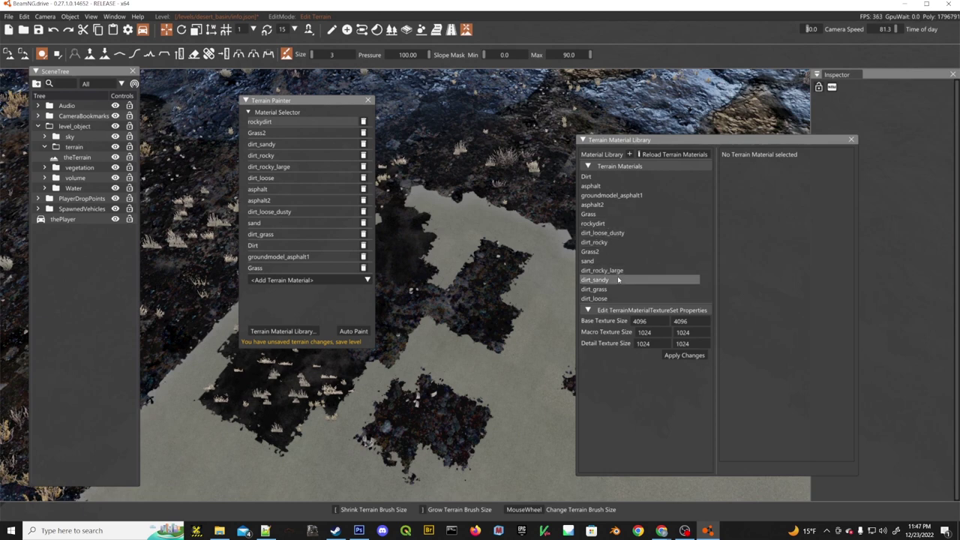
# Open rockydirt in the Terrain Material Library, and rearrange and widen the windows to read its full texture paths.
pyautogui.click(622, 225)
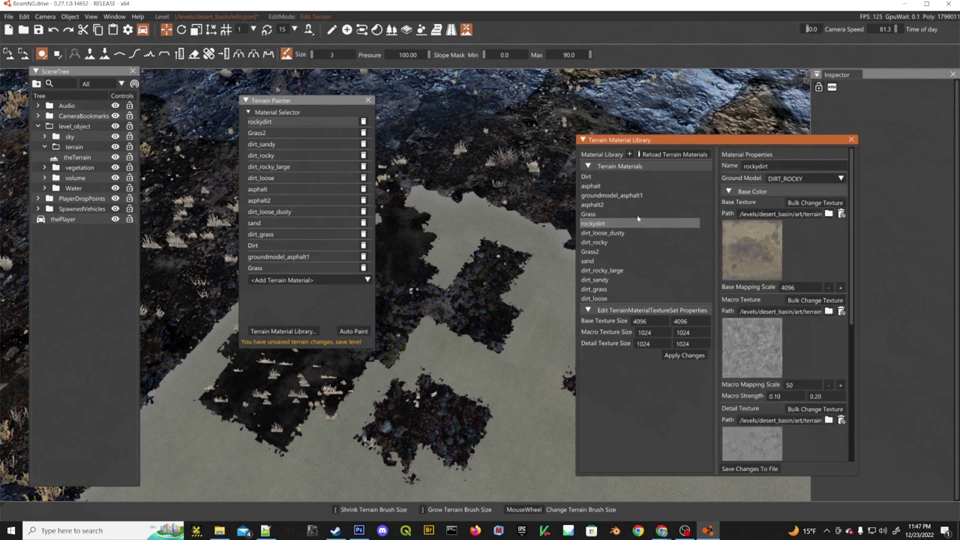
pyautogui.moveTo(729, 141); pyautogui.dragTo(533, 90)
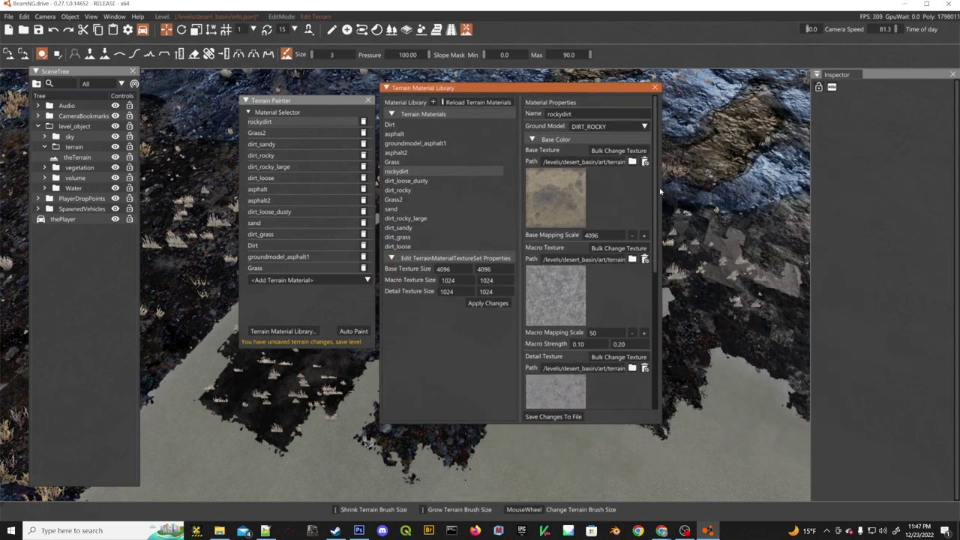
pyautogui.moveTo(660, 188); pyautogui.dragTo(805, 184)
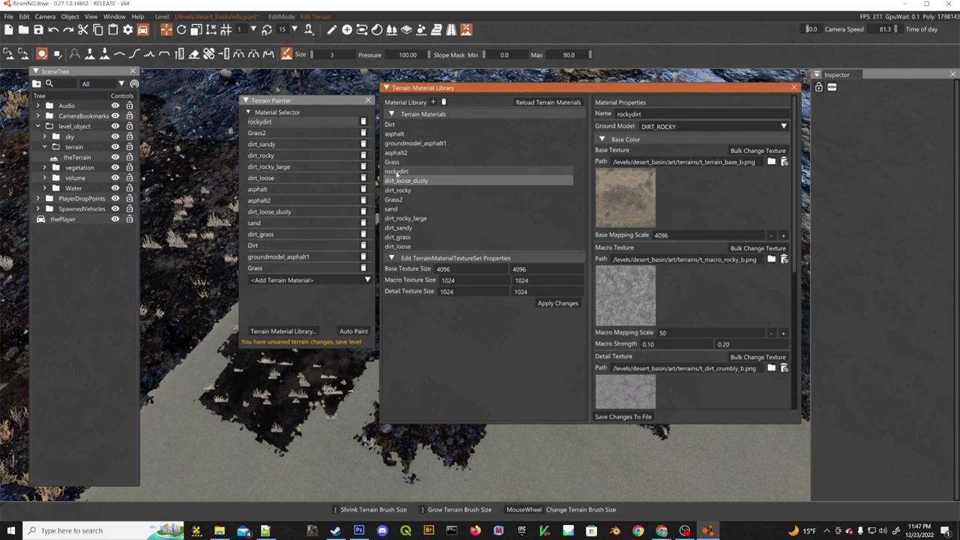
pyautogui.moveTo(322, 100); pyautogui.dragTo(293, 95)
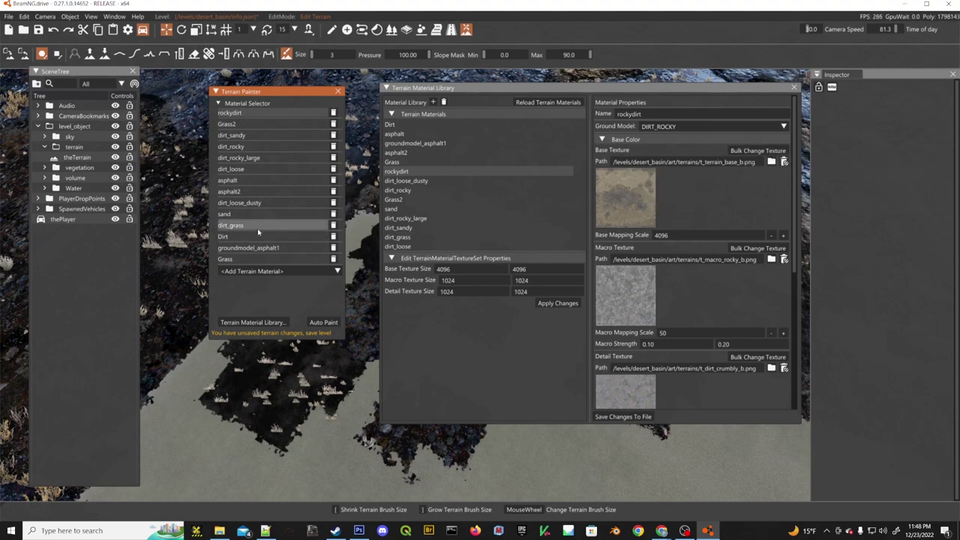
pyautogui.moveTo(189, 257)
pyautogui.mouseDown(button='right')
pyautogui.moveTo(150, 257)
pyautogui.moveTo(293, 459)
pyautogui.mouseUp(button='right')
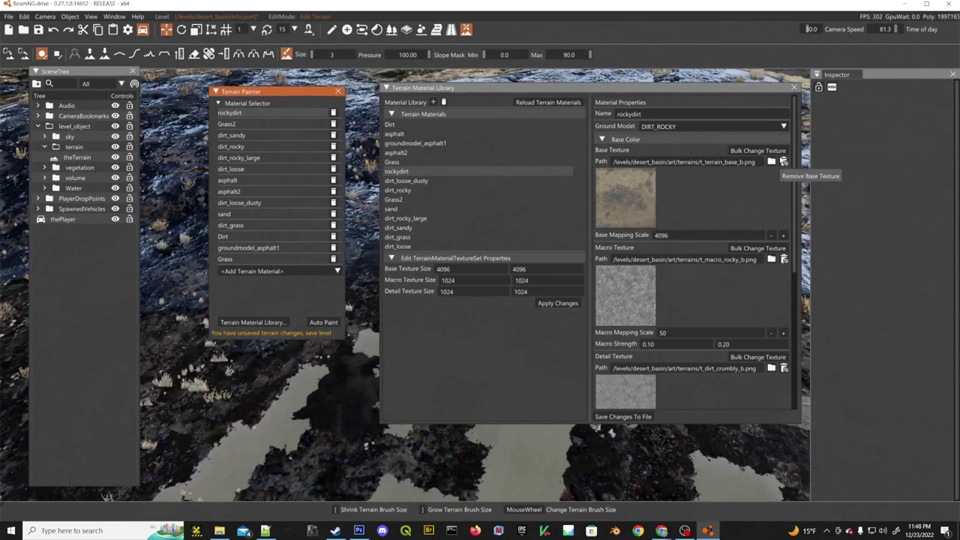
# Browse the desert_basin terrains folder and assign t_terrain_base_b.png as rockydirt's base texture.
pyautogui.click(771, 163)
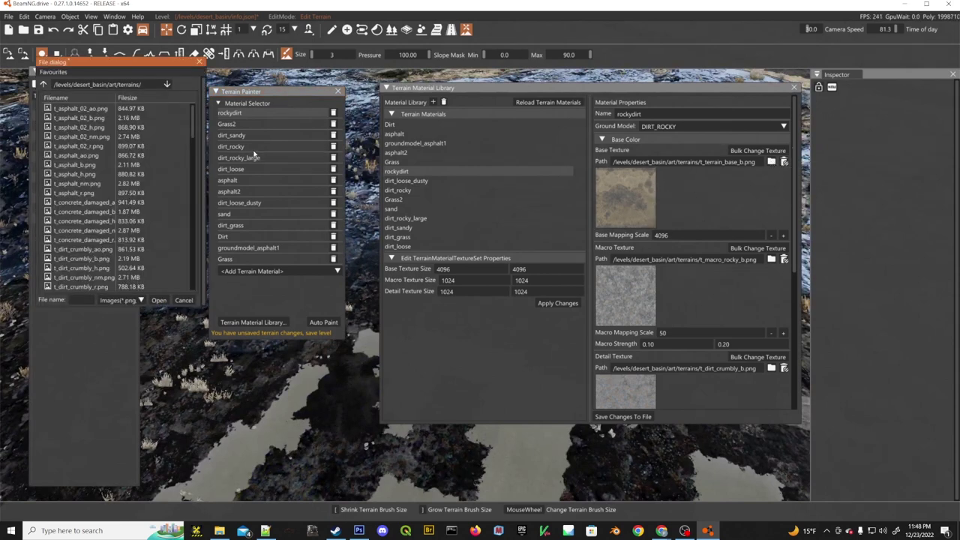
pyautogui.moveTo(120, 68); pyautogui.dragTo(448, 133)
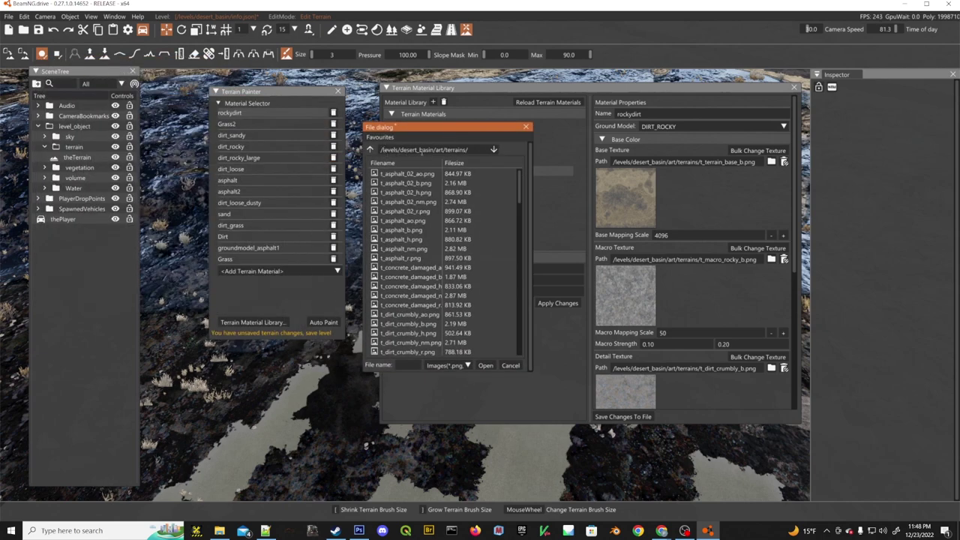
pyautogui.moveTo(516, 189); pyautogui.dragTo(517, 359)
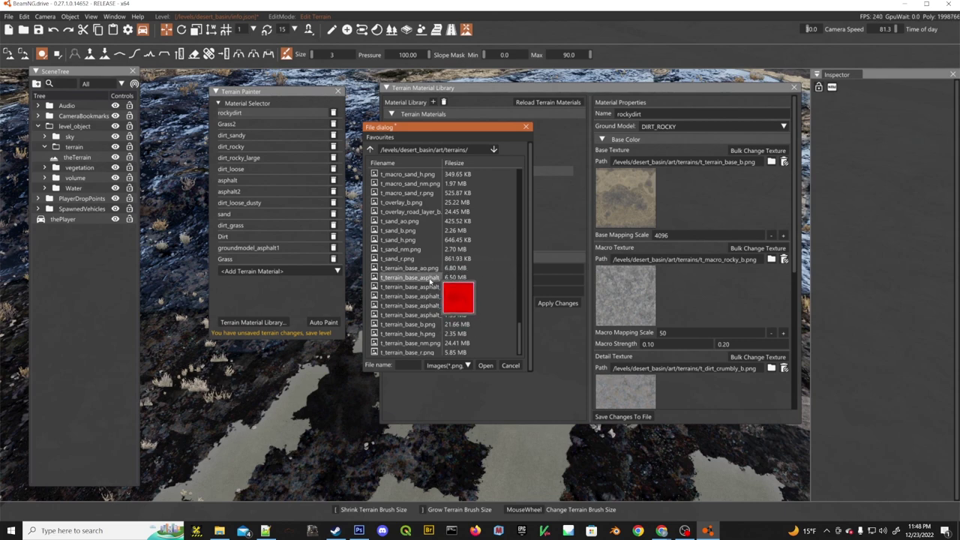
pyautogui.click(428, 328)
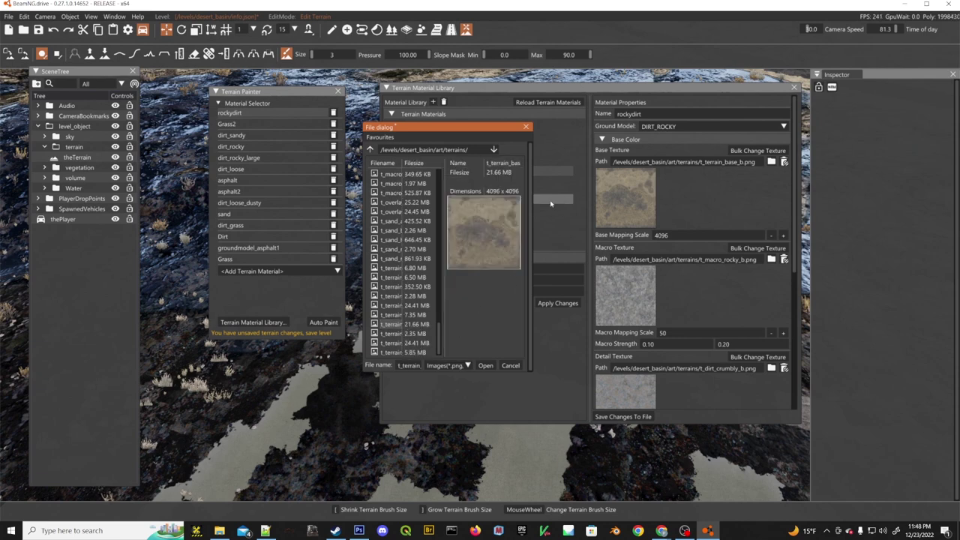
pyautogui.click(485, 366)
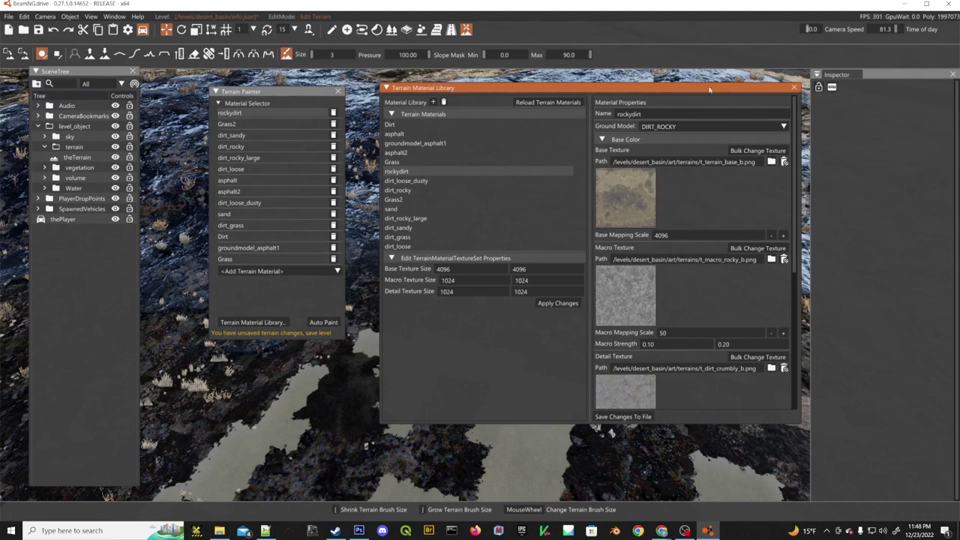
# Reselect t_terrain_base_b.png as the base texture for rockydirt.
pyautogui.moveTo(689, 90)
pyautogui.mouseDown()
pyautogui.moveTo(393, 96)
pyautogui.moveTo(667, 78)
pyautogui.moveTo(706, 87)
pyautogui.mouseUp()
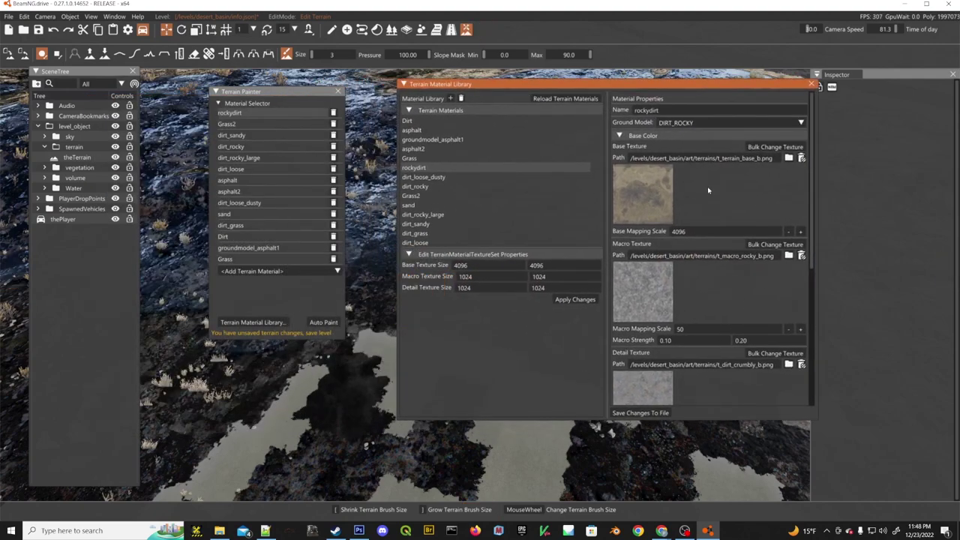
pyautogui.click(789, 157)
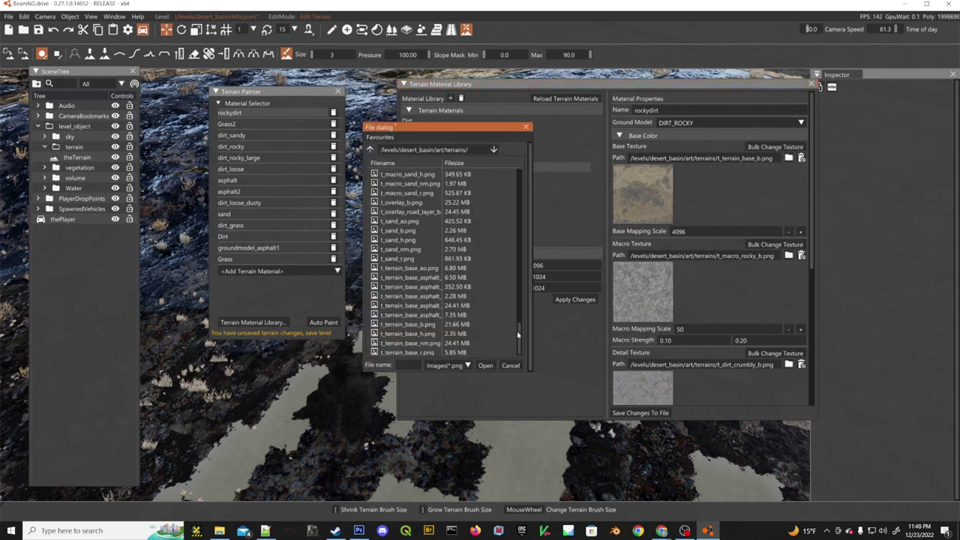
pyautogui.click(409, 324)
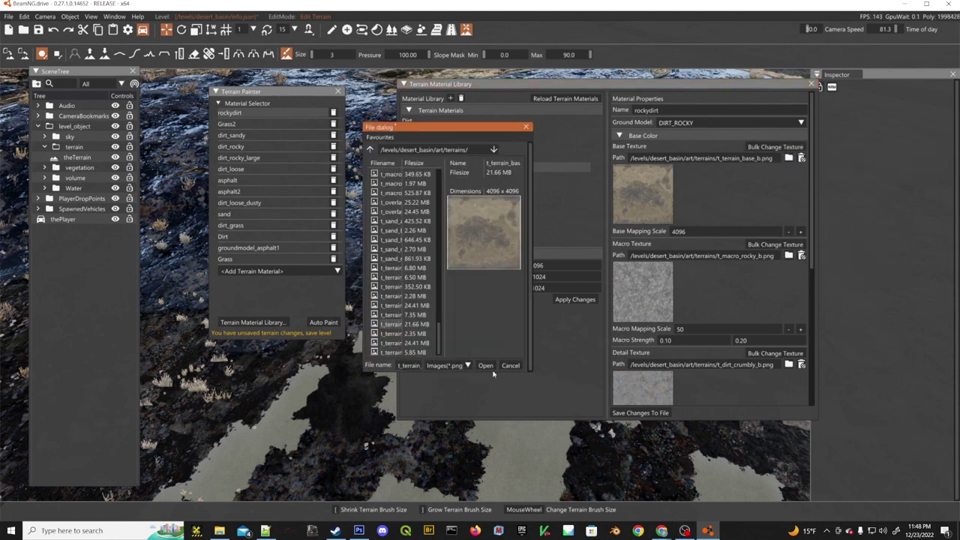
pyautogui.click(485, 366)
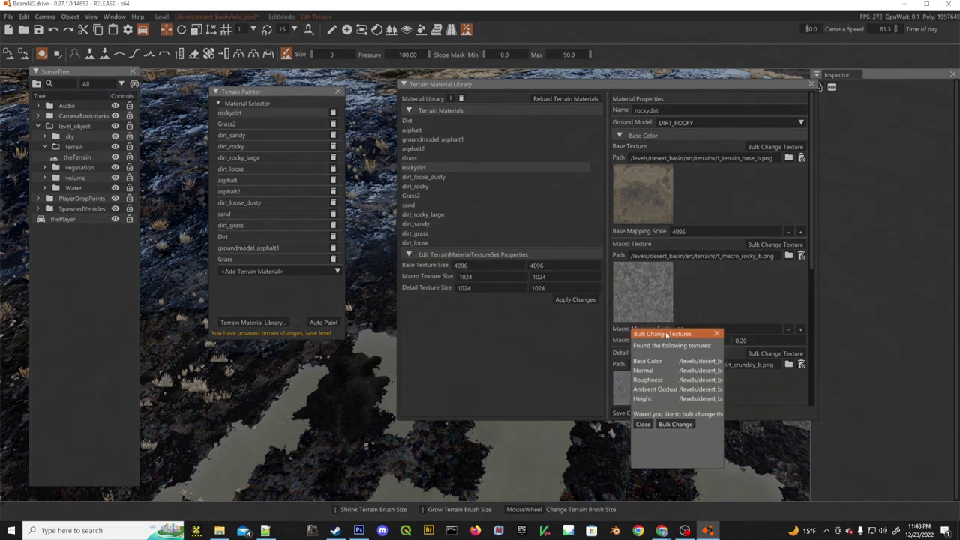
# Bulk change rockydirt's base color, normal, roughness, ambient occlusion and height to the t_terrain_base textures, and save the material changes to file.
pyautogui.moveTo(669, 339); pyautogui.dragTo(528, 296)
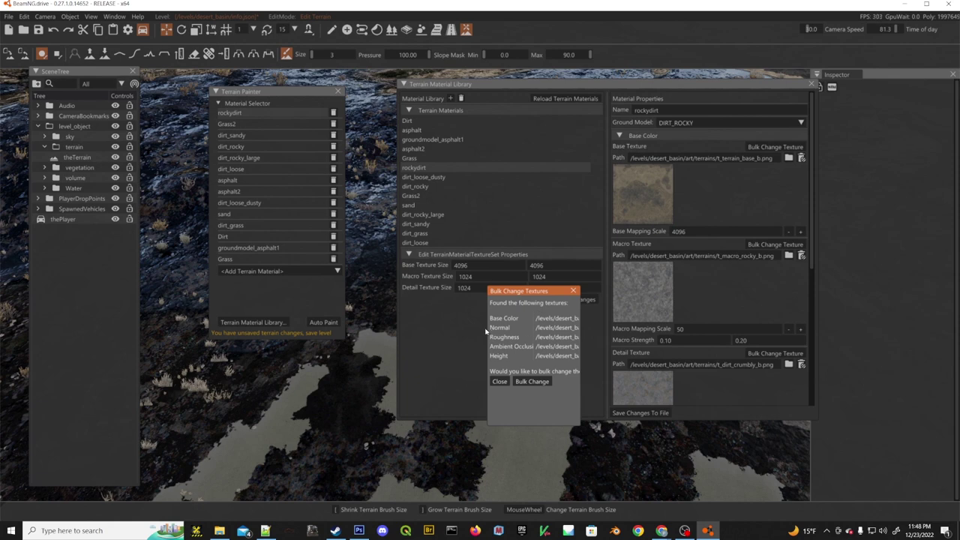
pyautogui.moveTo(486, 332); pyautogui.dragTo(215, 341)
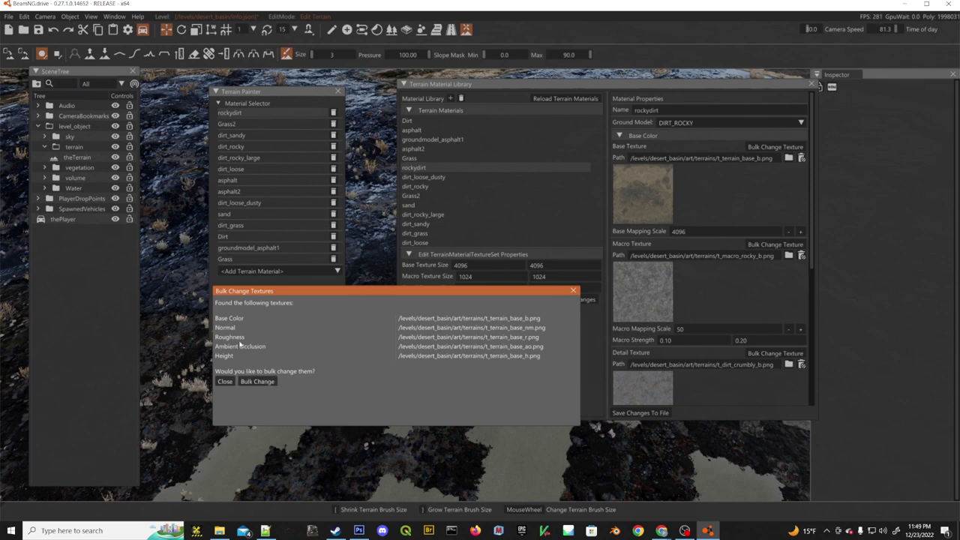
pyautogui.click(257, 382)
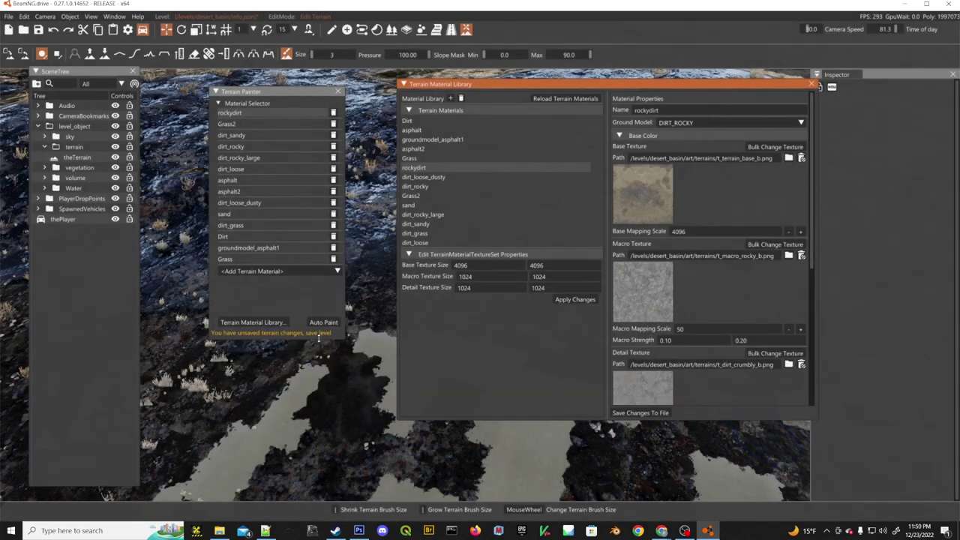
pyautogui.click(629, 415)
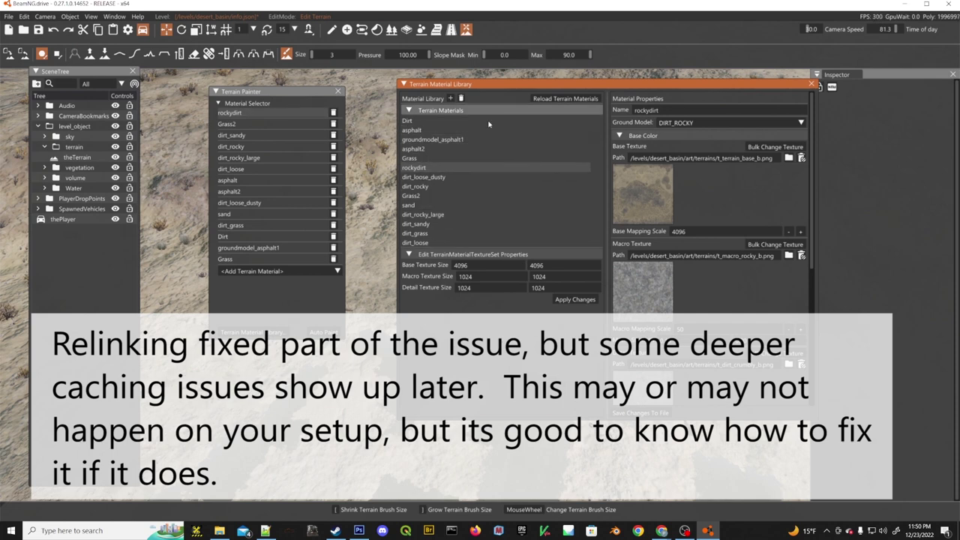
# Close the Terrain Material Library and save the level.
pyautogui.moveTo(100, 72); pyautogui.dragTo(87, 70)
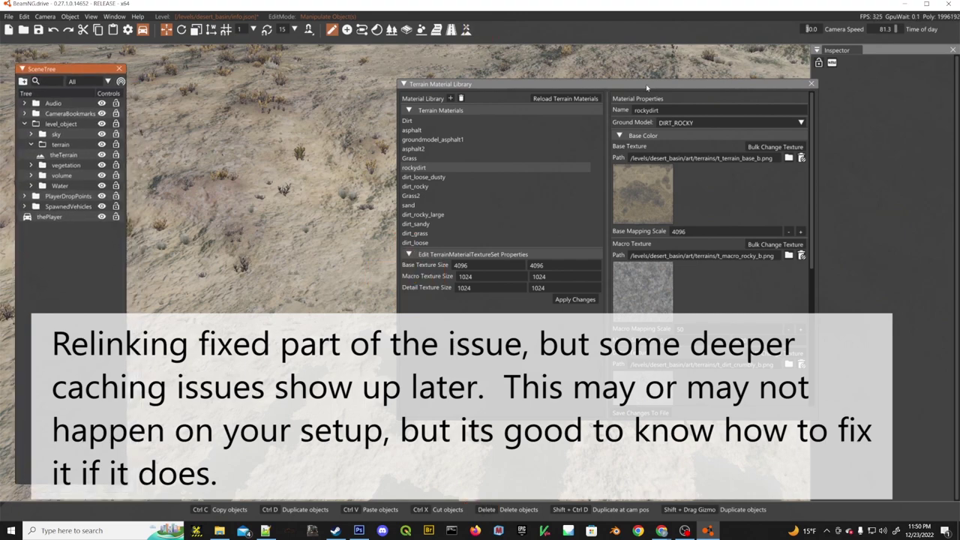
pyautogui.moveTo(647, 88); pyautogui.dragTo(569, 91)
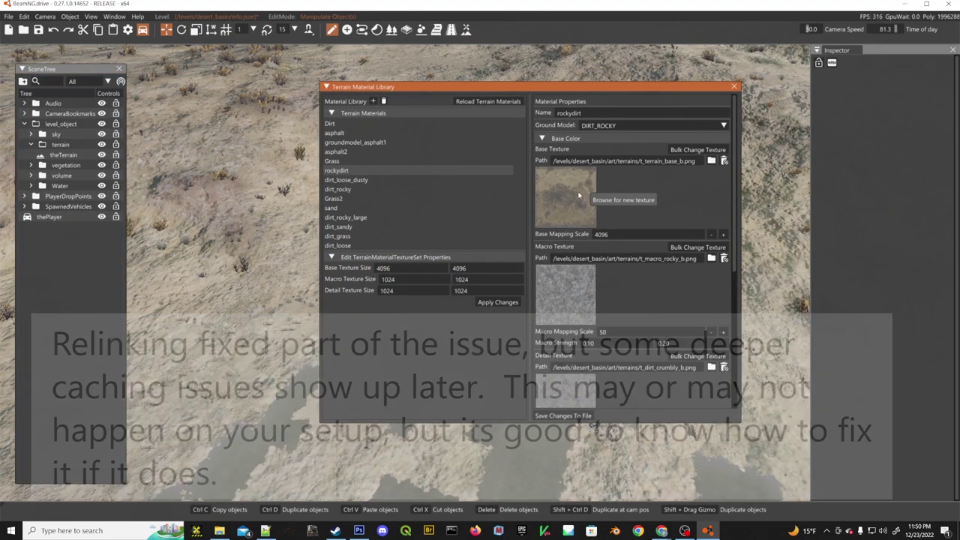
pyautogui.click(734, 87)
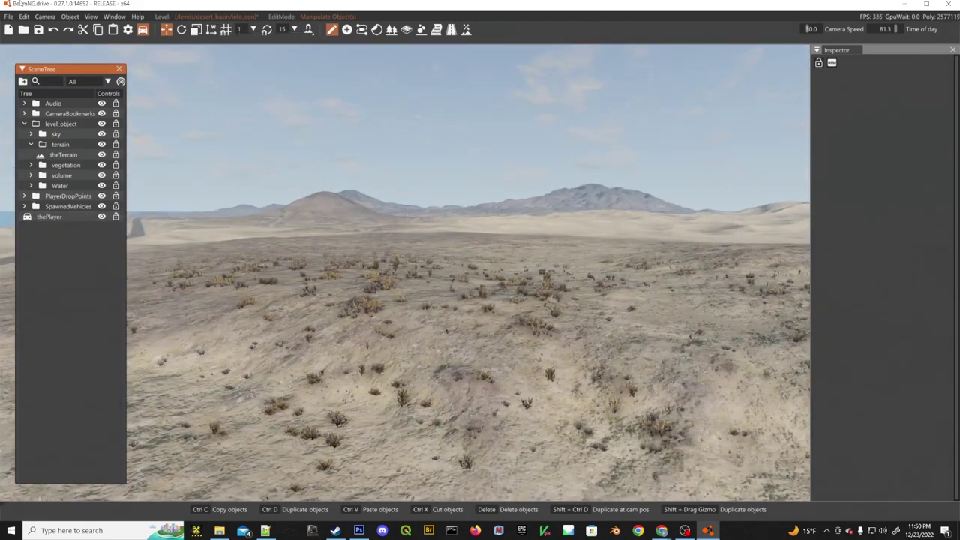
pyautogui.click(8, 16)
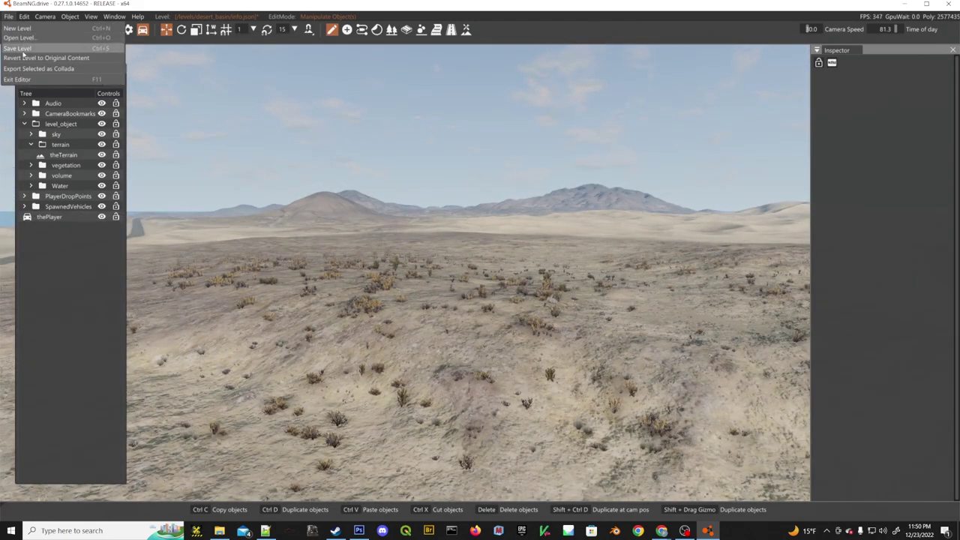
pyautogui.click(23, 57)
# Reopen terrain editing near the map's edge, try Raise Height on the ground there, and switch to the Really smooth tool.
pyautogui.moveTo(237, 185); pyautogui.dragTo(256, 3, button='right')
pyautogui.press('w')
pyautogui.press('d')
pyautogui.press('d')
pyautogui.press('w')
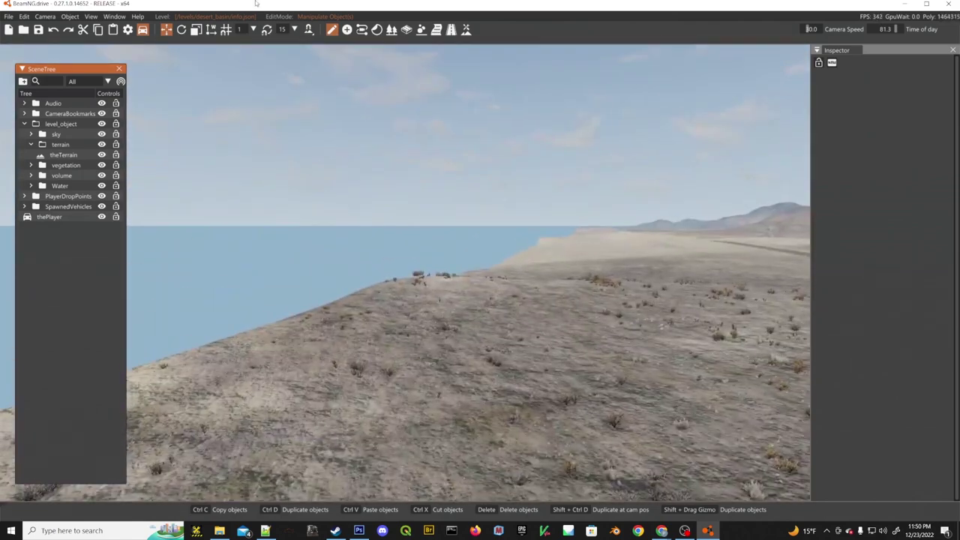
pyautogui.click(466, 30)
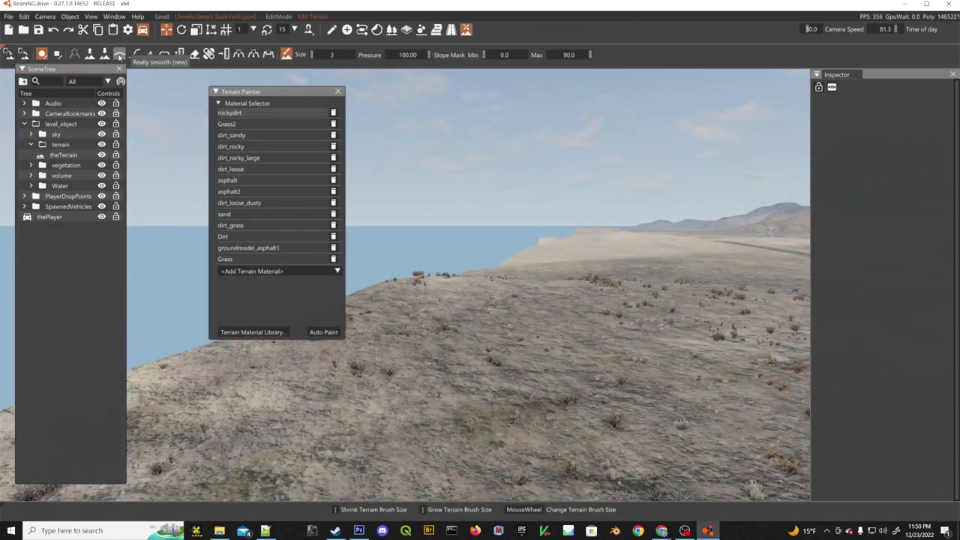
pyautogui.click(119, 54)
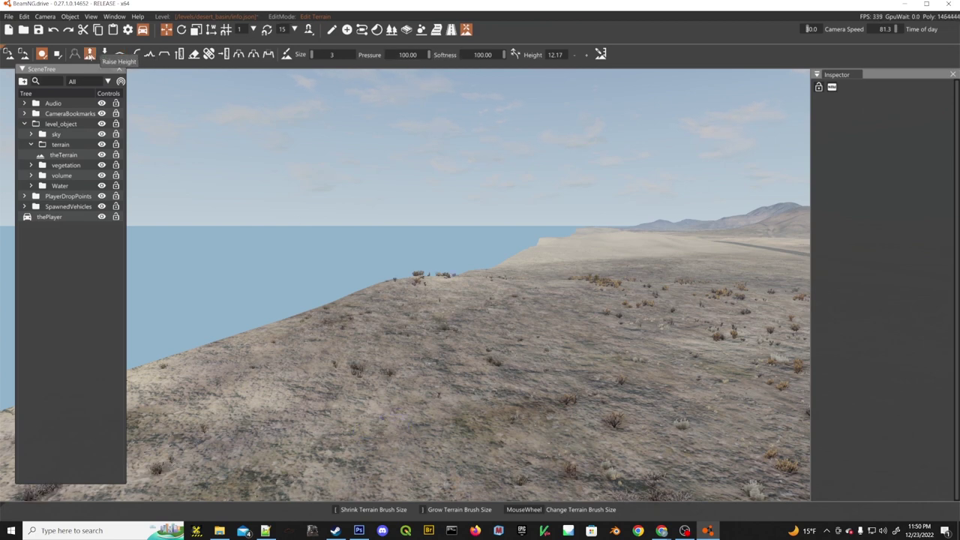
pyautogui.moveTo(415, 442)
pyautogui.mouseDown()
pyautogui.moveTo(425, 401)
pyautogui.moveTo(463, 458)
pyautogui.moveTo(471, 450)
pyautogui.moveTo(499, 399)
pyautogui.moveTo(452, 381)
pyautogui.moveTo(501, 437)
pyautogui.moveTo(407, 353)
pyautogui.moveTo(439, 324)
pyautogui.mouseUp()
pyautogui.click(119, 54)
# Fly along the terrain's edge and across the sand dunes to examine the terrain's shape and surface textures.
pyautogui.press('w')
pyautogui.moveTo(440, 324); pyautogui.dragTo(523, 368, button='right')
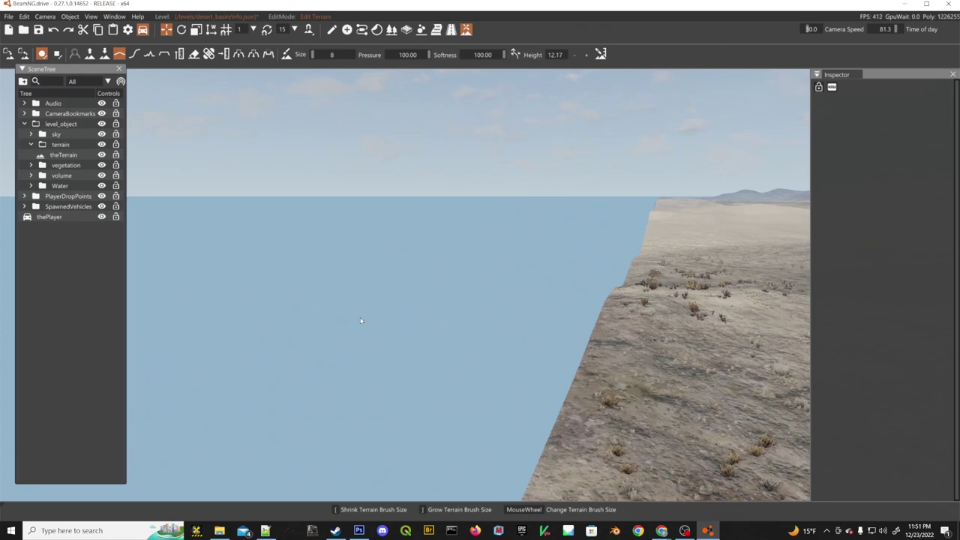
pyautogui.moveTo(361, 320)
pyautogui.mouseDown(button='right')
pyautogui.moveTo(758, 355)
pyautogui.moveTo(788, 375)
pyautogui.mouseUp(button='right')
pyautogui.moveTo(373, 418); pyautogui.dragTo(525, 383, button='right')
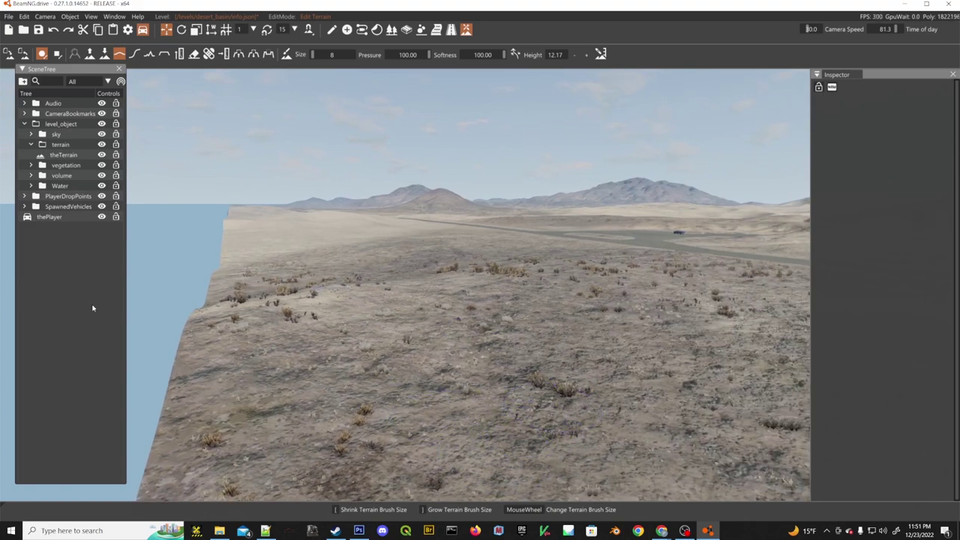
pyautogui.press('w')
pyautogui.moveTo(471, 240); pyautogui.dragTo(743, 172, button='right')
pyautogui.press('w')
pyautogui.moveTo(480, 270)
pyautogui.mouseDown(button='right')
pyautogui.moveTo(616, 331)
pyautogui.moveTo(428, 374)
pyautogui.moveTo(576, 306)
pyautogui.moveTo(577, 360)
pyautogui.moveTo(514, 354)
pyautogui.moveTo(501, 242)
pyautogui.moveTo(428, 394)
pyautogui.moveTo(456, 289)
pyautogui.moveTo(757, 263)
pyautogui.moveTo(715, 145)
pyautogui.moveTo(803, 86)
pyautogui.moveTo(563, 338)
pyautogui.moveTo(566, 413)
pyautogui.moveTo(581, 450)
pyautogui.moveTo(563, 488)
pyautogui.moveTo(487, 90)
pyautogui.moveTo(739, 109)
pyautogui.mouseUp(button='right')
pyautogui.press('w')
pyautogui.press('w')
pyautogui.press('w')
pyautogui.press('w')
pyautogui.press('w')
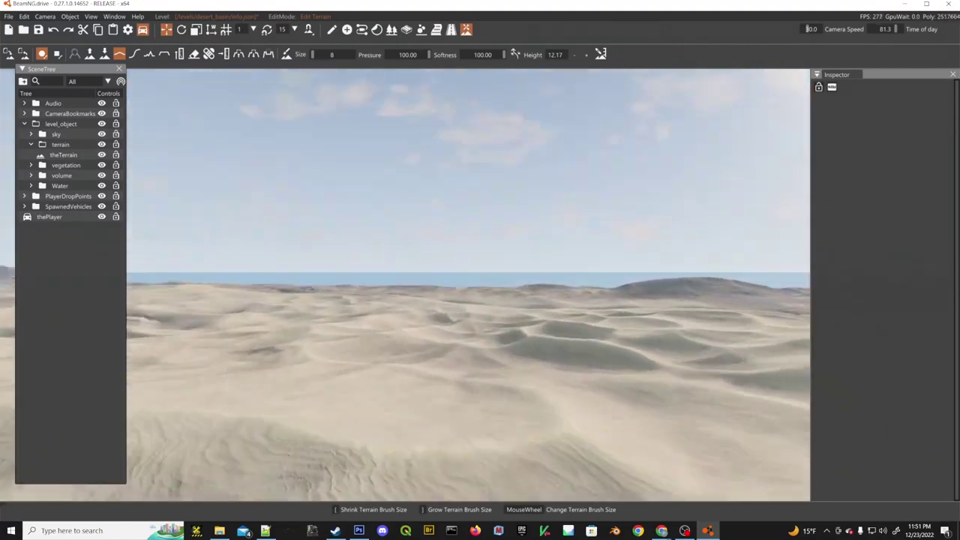
pyautogui.press('w')
pyautogui.moveTo(480, 270); pyautogui.dragTo(285, 300, button='right')
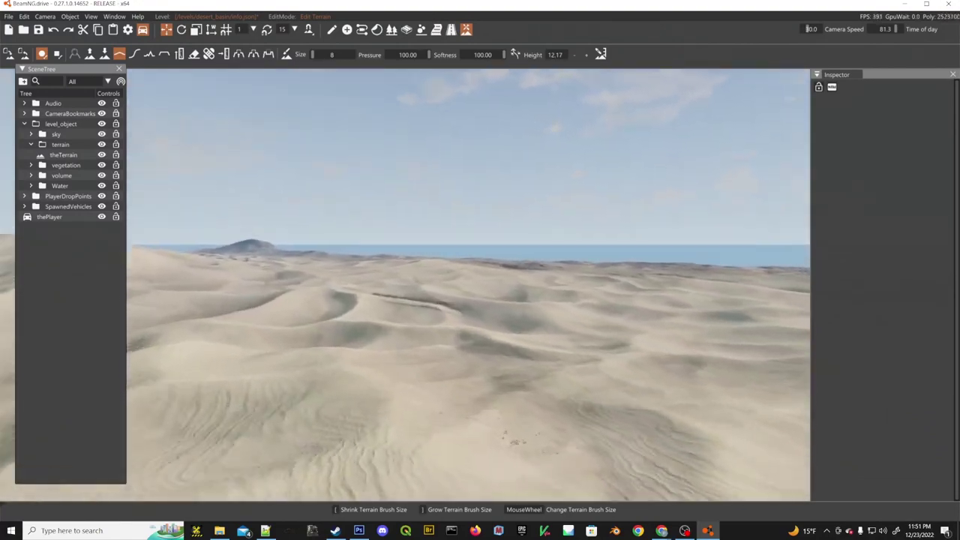
pyautogui.press('w')
pyautogui.moveTo(480, 270); pyautogui.dragTo(225, 217, button='right')
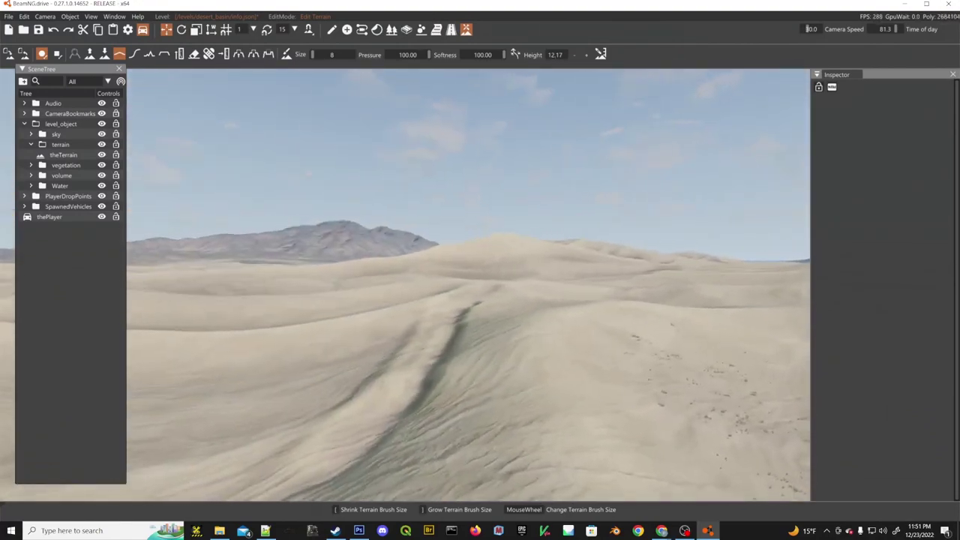
pyautogui.press('w')
pyautogui.moveTo(480, 270); pyautogui.dragTo(634, 248, button='right')
pyautogui.press('w')
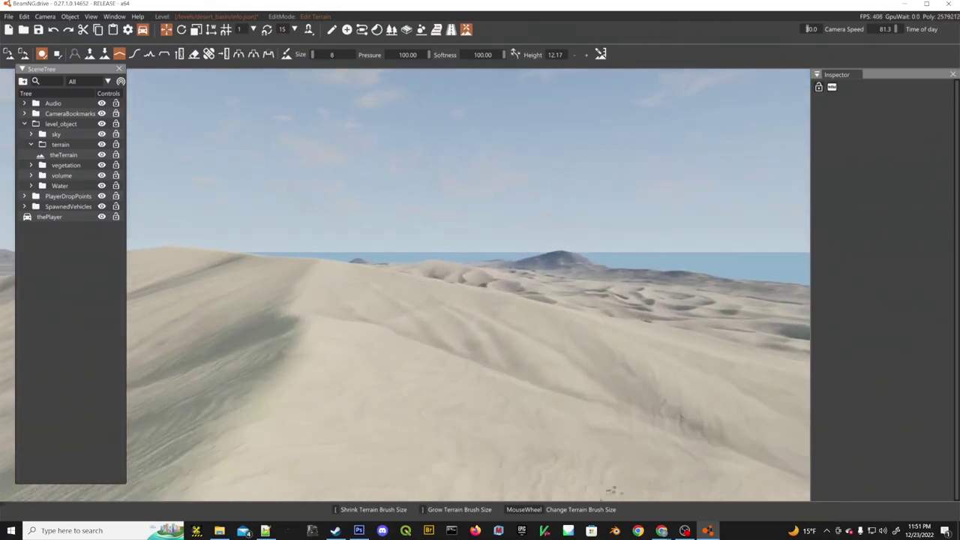
pyautogui.press('w')
pyautogui.moveTo(480, 270); pyautogui.dragTo(15, 366, button='right')
pyautogui.press('w')
pyautogui.press('w')
pyautogui.press('w')
pyautogui.press('w')
pyautogui.press('w')
pyautogui.press('w')
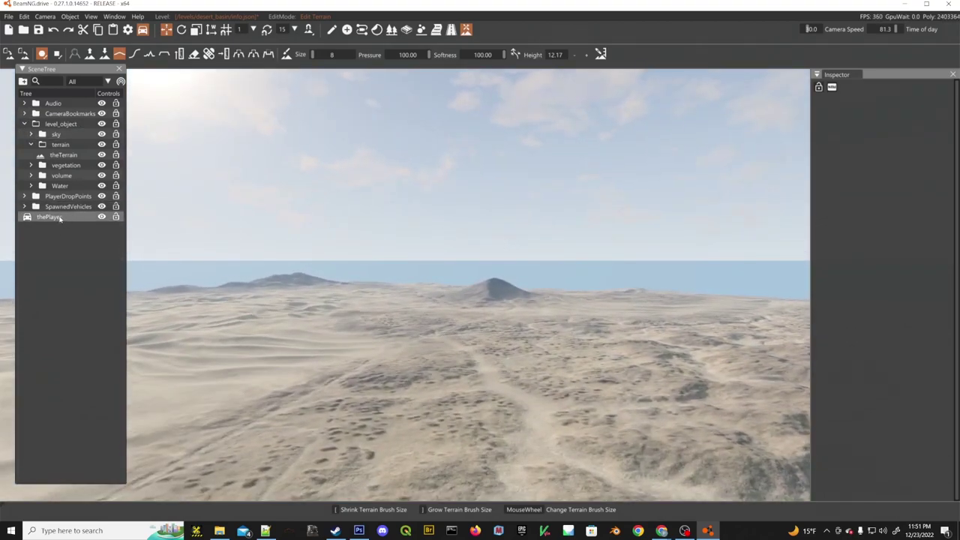
# Focus the view on the thePlayer vehicle, frame the paved area beside it, and open the Forest Editor.
pyautogui.click(49, 217)
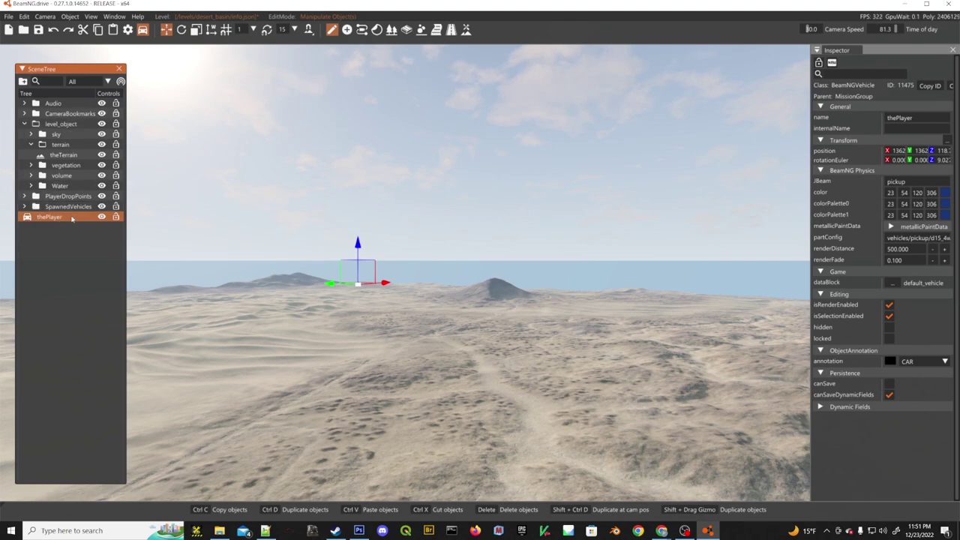
pyautogui.doubleClick(71, 217)
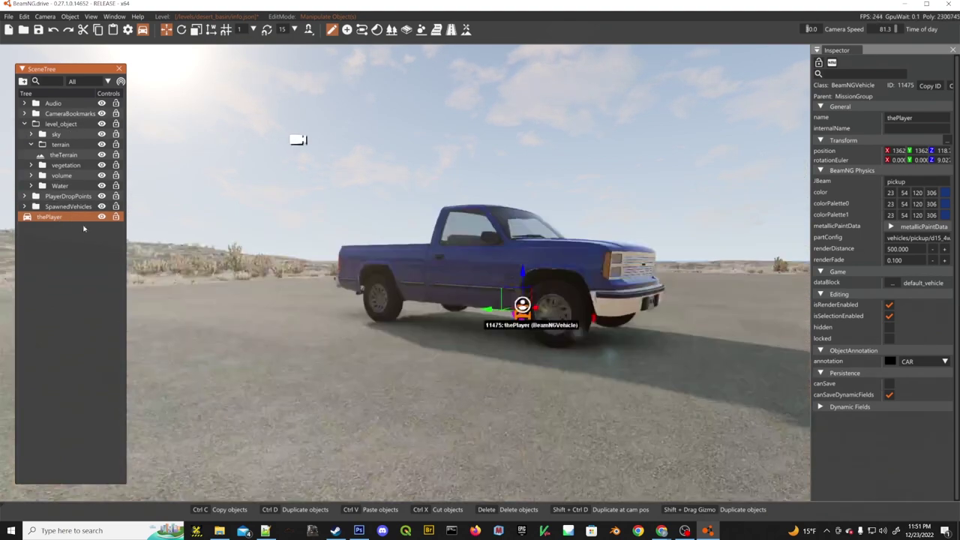
pyautogui.moveTo(480, 270); pyautogui.dragTo(217, 242, button='right')
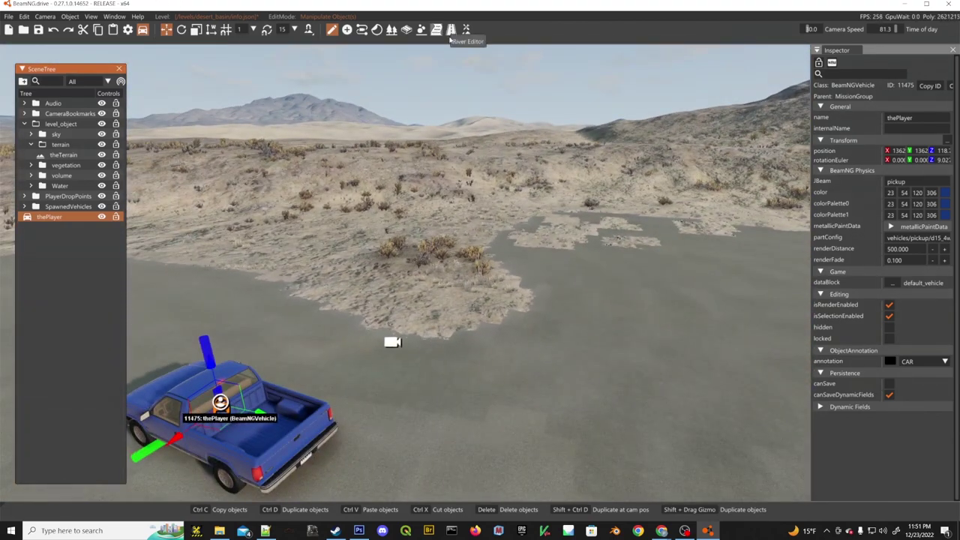
pyautogui.click(392, 30)
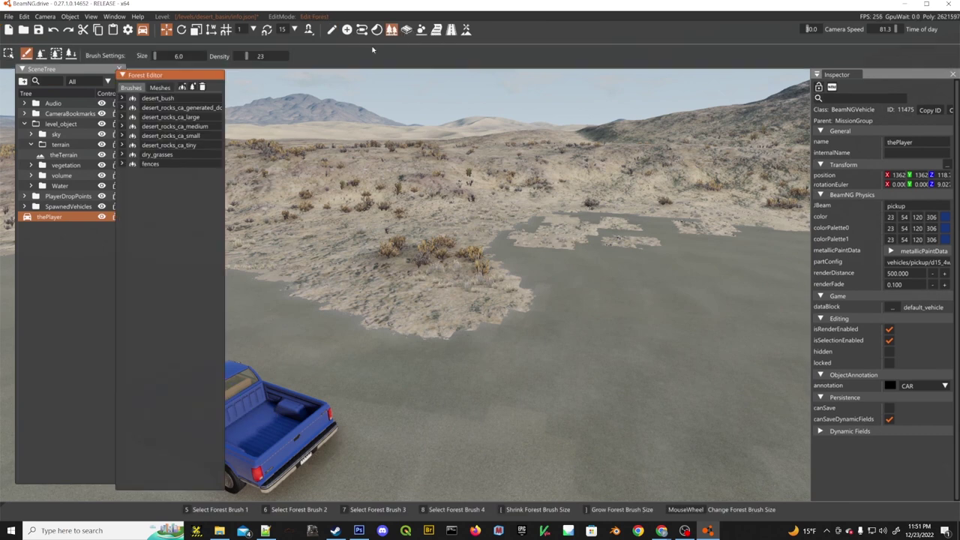
# Test-paint a patch with the desert_bush forest brush on the paved area beside the truck, and undo it.
pyautogui.click(158, 98)
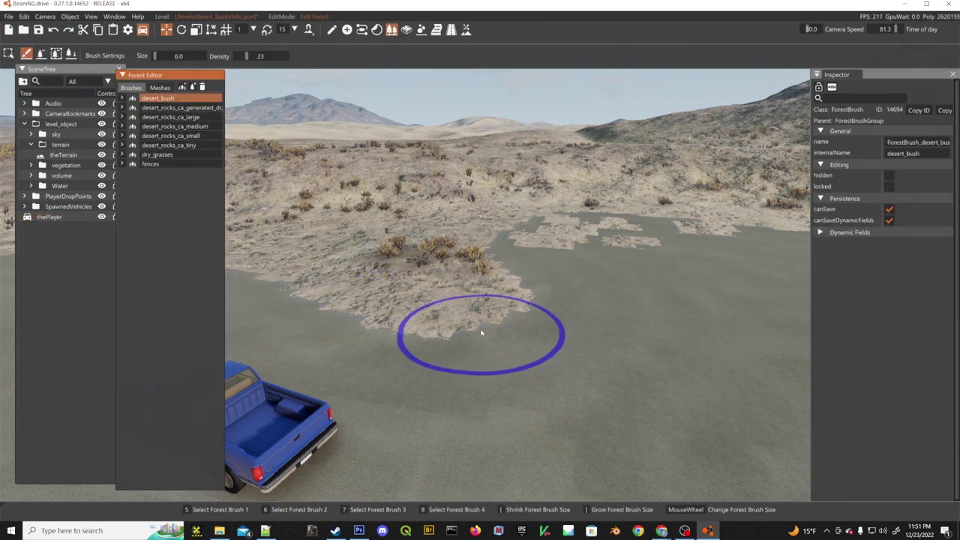
pyautogui.moveTo(480, 330)
pyautogui.mouseDown()
pyautogui.moveTo(489, 358)
pyautogui.moveTo(608, 278)
pyautogui.moveTo(544, 341)
pyautogui.mouseUp()
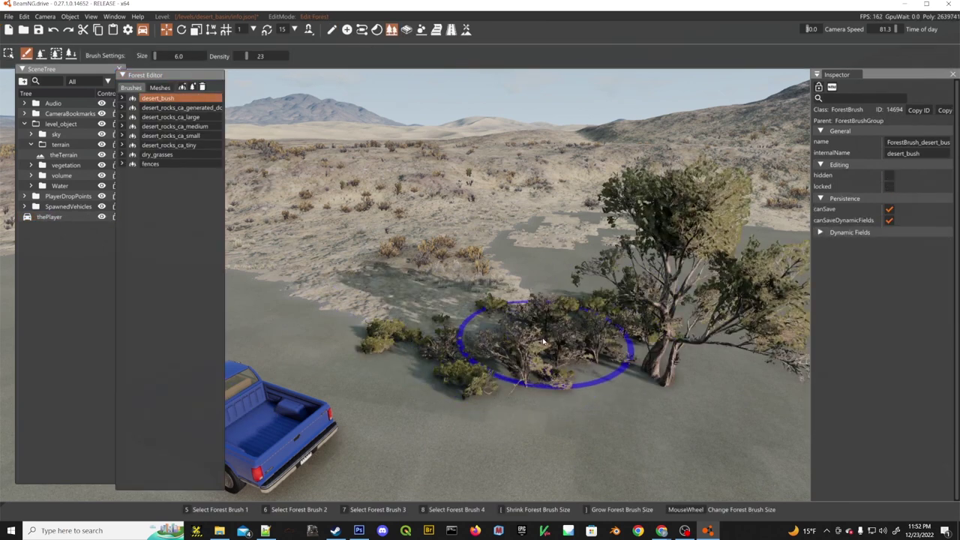
pyautogui.hotkey('ctrl', 'z')
# Test-paint with the desert_rocks_ca_generated and desert_rocks_ca_large forest brushes near the truck, undoing each one.
pyautogui.click(180, 108)
pyautogui.moveTo(413, 275)
pyautogui.mouseDown()
pyautogui.moveTo(527, 369)
pyautogui.moveTo(541, 394)
pyautogui.moveTo(585, 359)
pyautogui.mouseUp()
pyautogui.hotkey('ctrl', 'z')
pyautogui.click(170, 117)
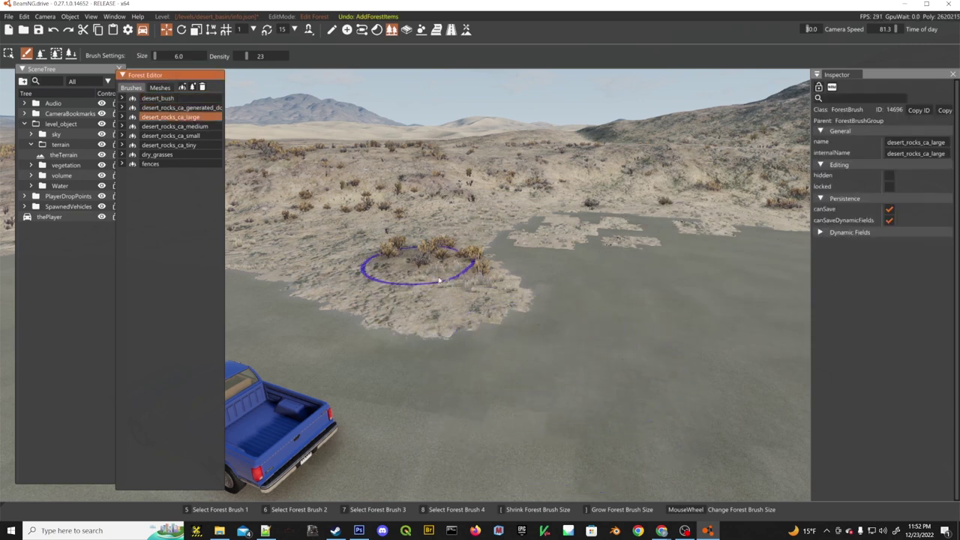
pyautogui.click(568, 398)
pyautogui.hotkey('ctrl', 'z')
# Test-paint with the desert_rocks_ca_medium, desert_rocks_ca_small and desert_rocks_ca_tiny forest brushes beside the truck, undoing each one.
pyautogui.click(174, 126)
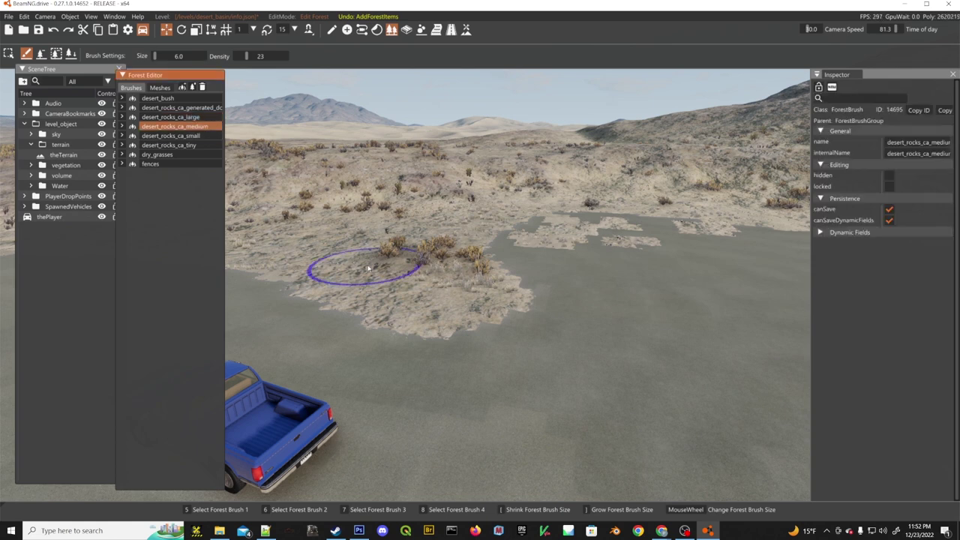
pyautogui.moveTo(368, 269); pyautogui.dragTo(605, 354)
pyautogui.hotkey('ctrl', 'z')
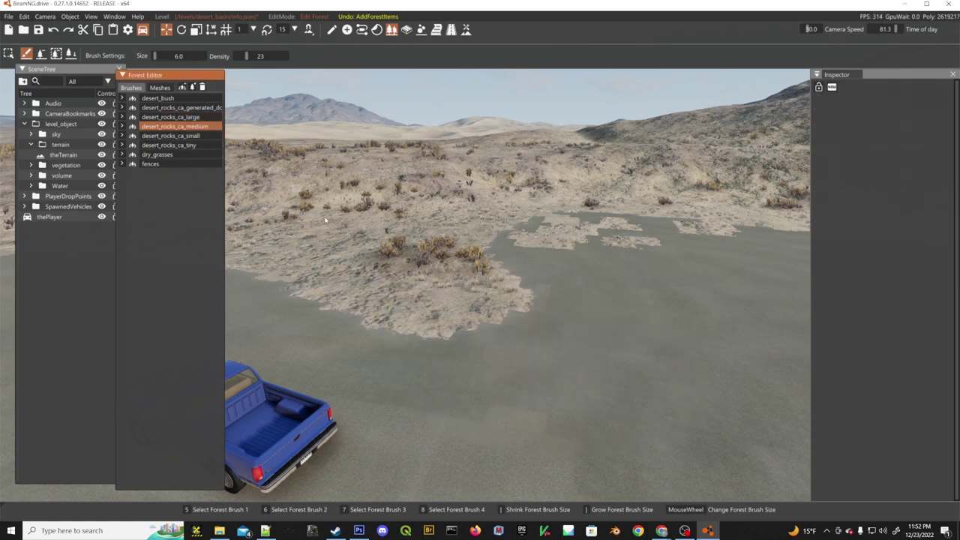
pyautogui.click(216, 137)
pyautogui.moveTo(472, 358)
pyautogui.mouseDown()
pyautogui.moveTo(643, 332)
pyautogui.moveTo(554, 347)
pyautogui.mouseUp()
pyautogui.hotkey('ctrl', 'z')
pyautogui.click(180, 145)
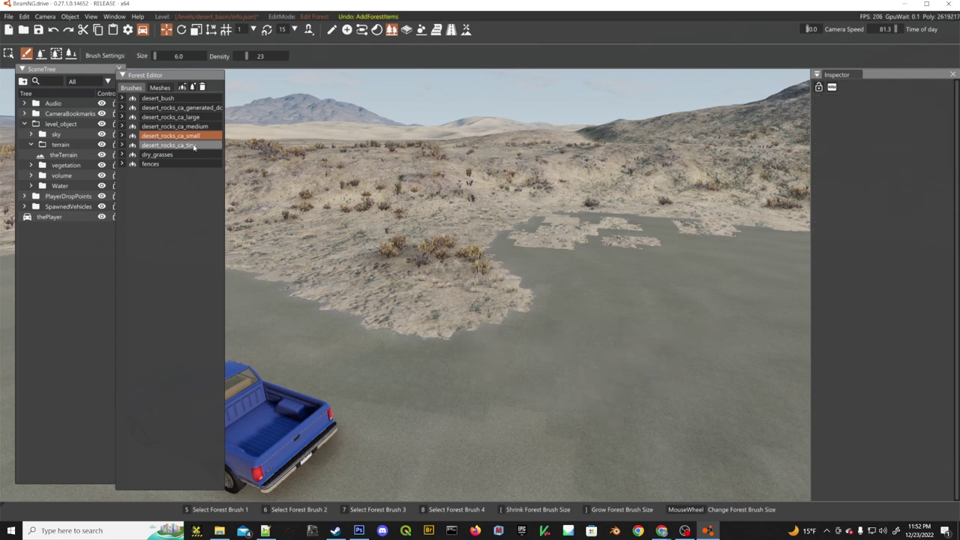
pyautogui.moveTo(487, 319)
pyautogui.mouseDown()
pyautogui.moveTo(618, 325)
pyautogui.moveTo(577, 385)
pyautogui.mouseUp()
pyautogui.hotkey('ctrl', 'z')
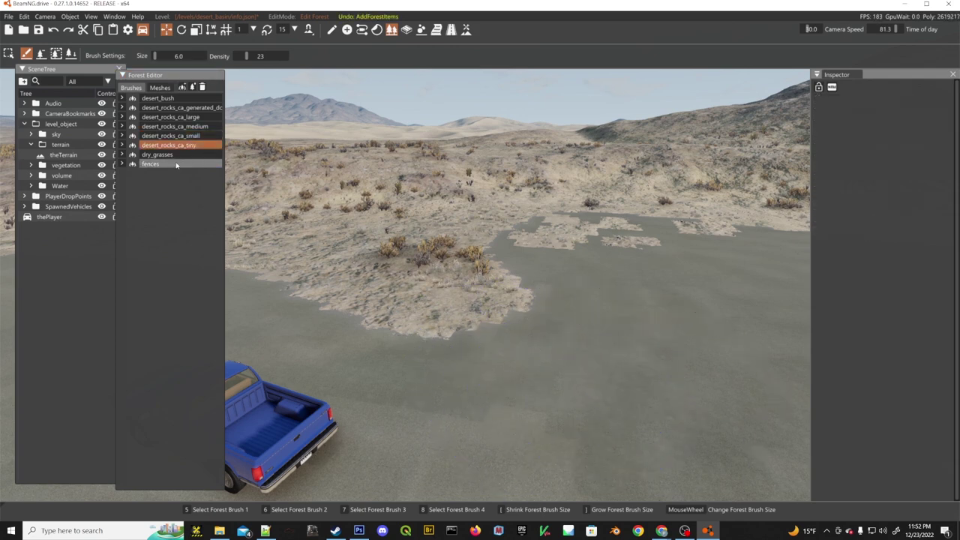
# Test-paint with the dry_grasses and fences forest brushes on the paved area, undoing each one.
pyautogui.click(173, 155)
pyautogui.moveTo(518, 338)
pyautogui.mouseDown()
pyautogui.moveTo(600, 386)
pyautogui.moveTo(547, 310)
pyautogui.mouseUp()
pyautogui.hotkey('ctrl', 'z')
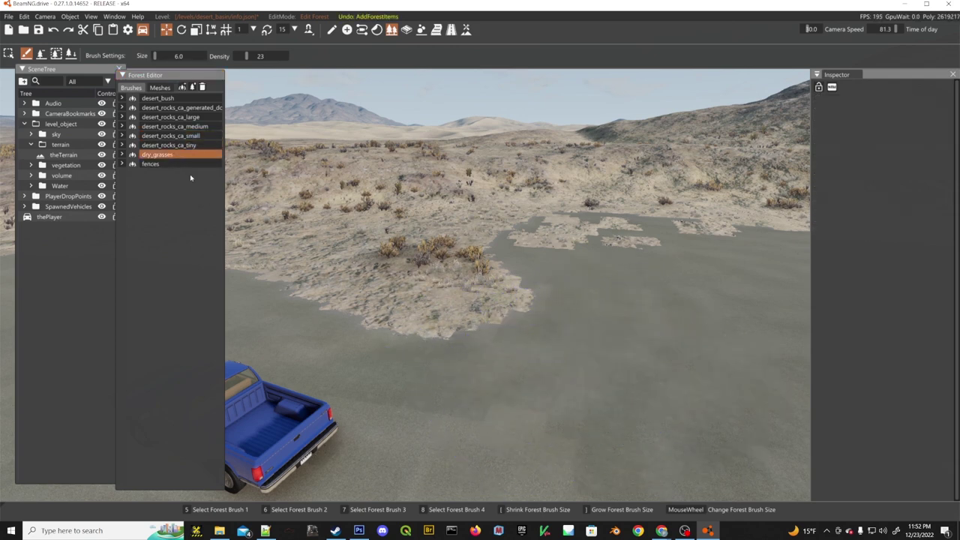
pyautogui.click(150, 164)
pyautogui.moveTo(493, 345); pyautogui.dragTo(643, 354)
pyautogui.hotkey('ctrl', 'z')
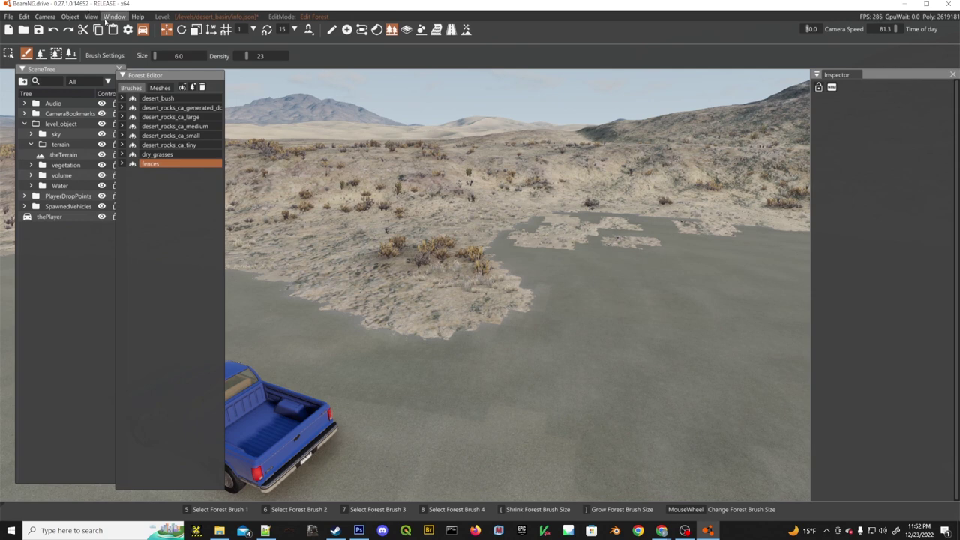
# Move the Forest Editor window clear of the scene tree and open the Asset Browser.
pyautogui.click(109, 19)
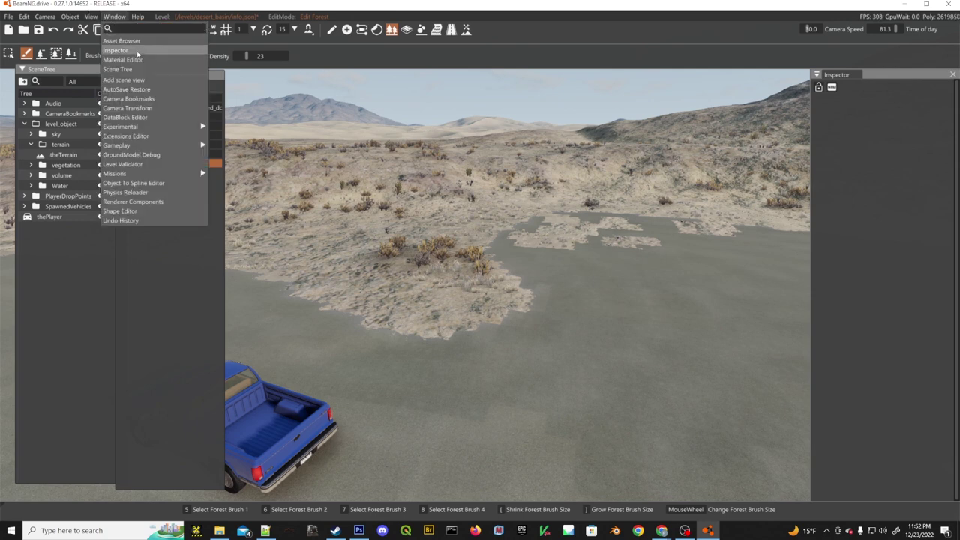
pyautogui.click(690, 221)
pyautogui.moveTo(166, 76); pyautogui.dragTo(192, 80)
pyautogui.moveTo(689, 187); pyautogui.dragTo(480, 266, button='right')
pyautogui.press('w')
pyautogui.press('s')
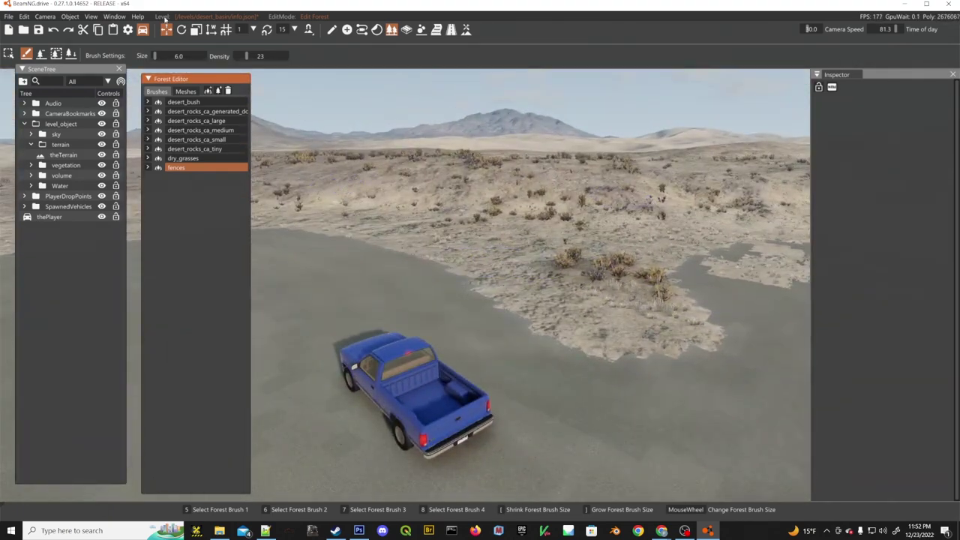
pyautogui.click(114, 15)
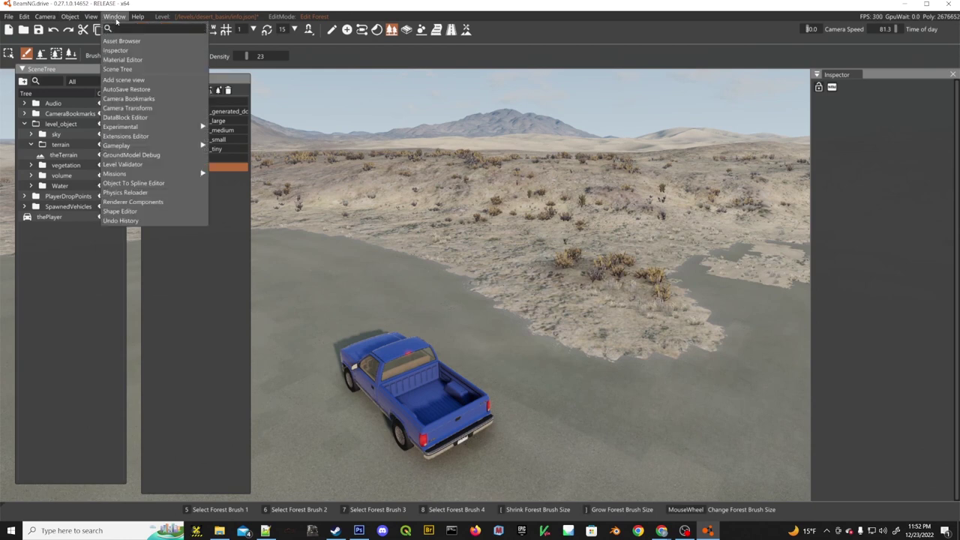
pyautogui.click(135, 39)
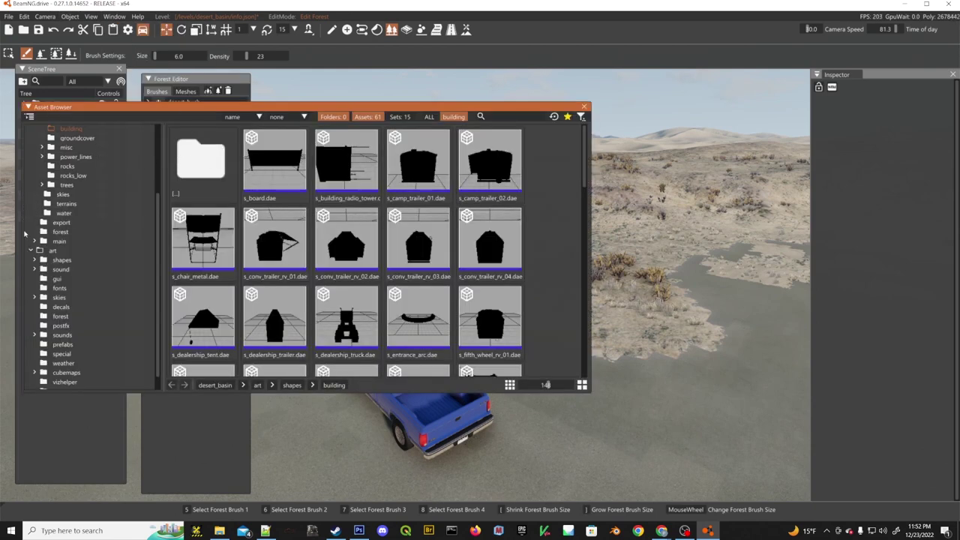
# Examine the separate desert_basin and art folder trees in the Asset Browser.
pyautogui.click(32, 251)
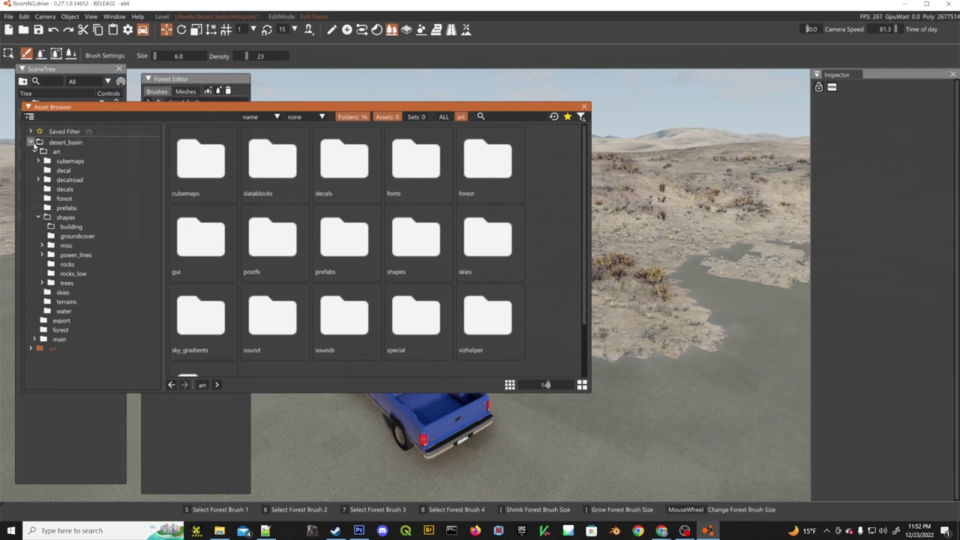
pyautogui.click(35, 150)
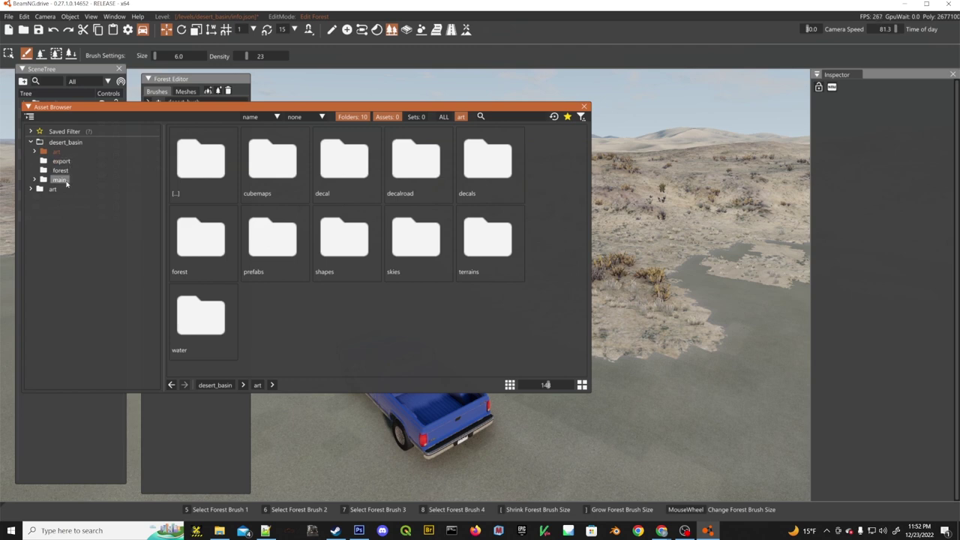
pyautogui.click(34, 189)
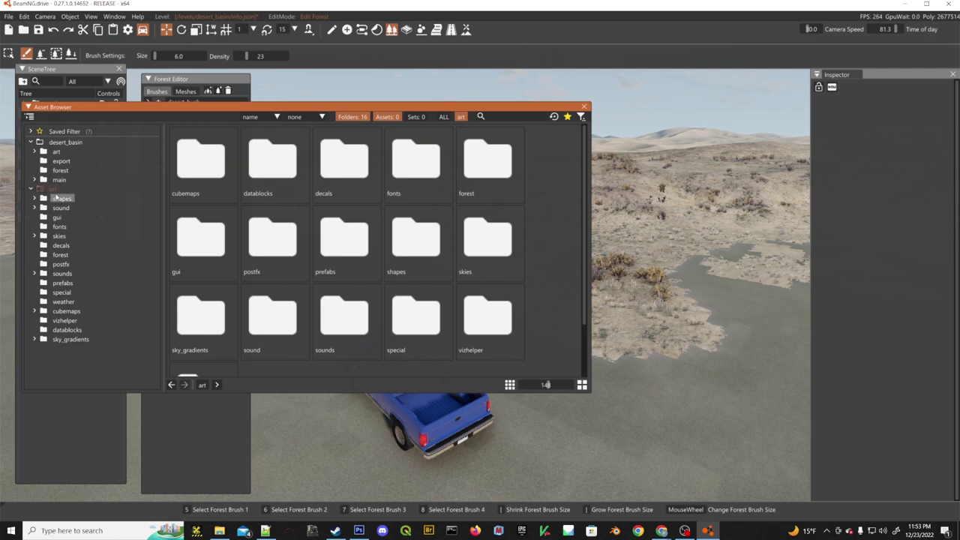
pyautogui.click(31, 190)
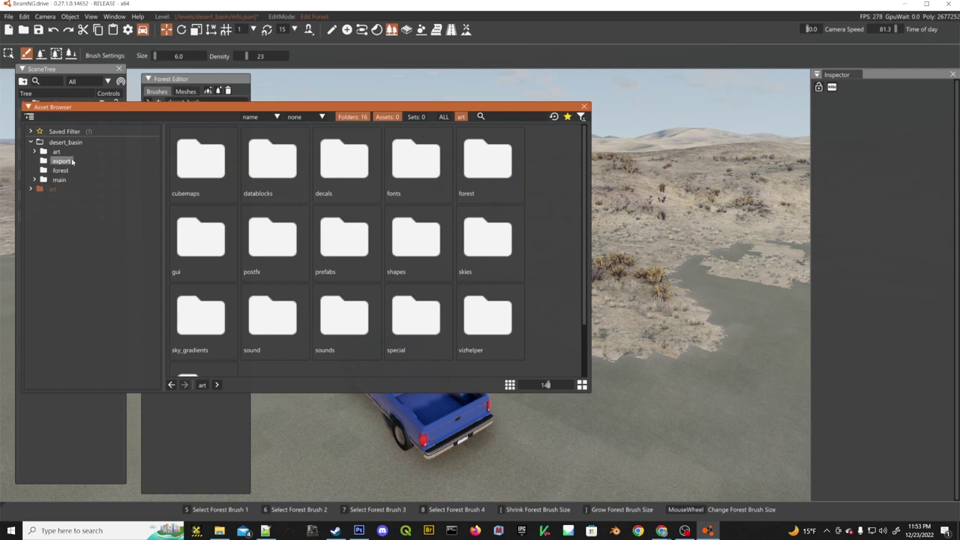
# Place rocks_test2.dae and an s_rocks_desert_collection model from desert_basin's art/shapes/rocks folder on the paved area near the truck.
pyautogui.click(33, 152)
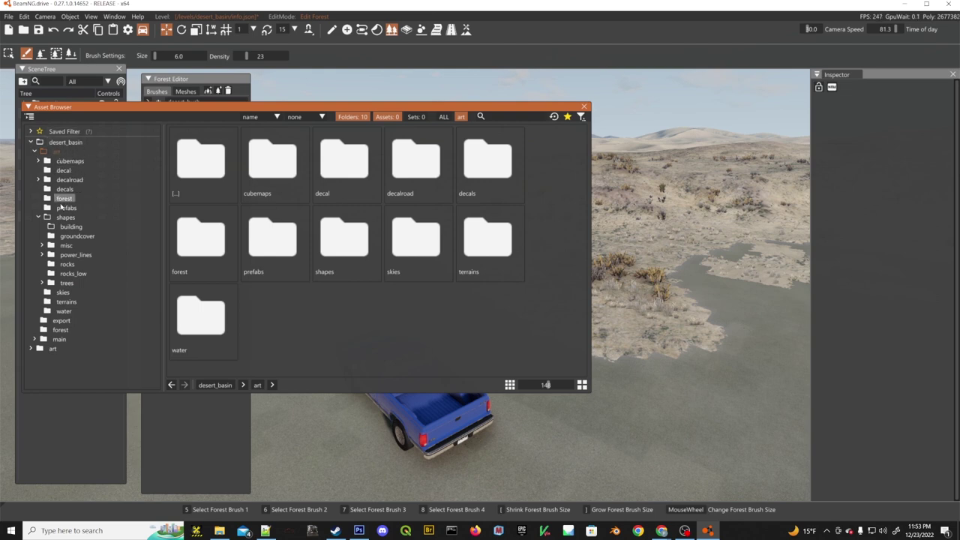
pyautogui.click(74, 227)
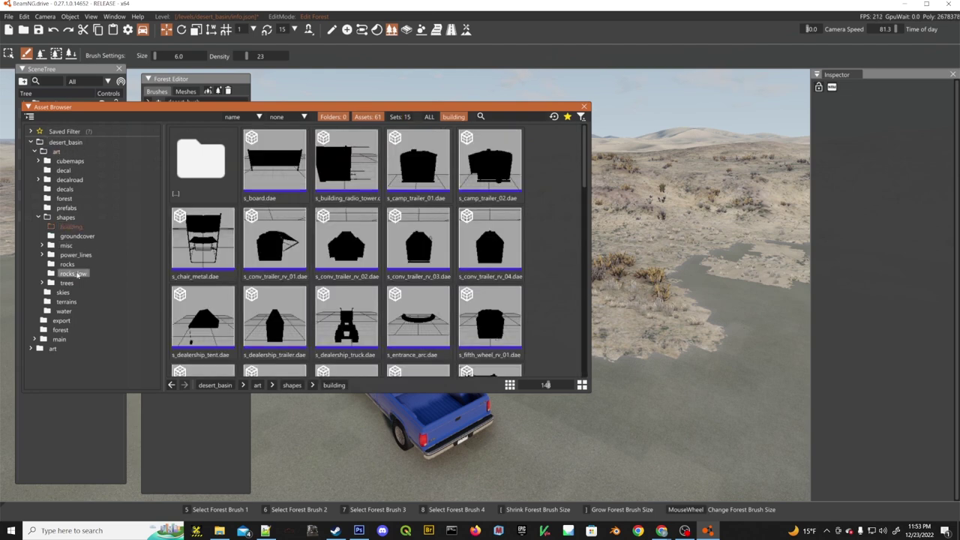
pyautogui.click(69, 265)
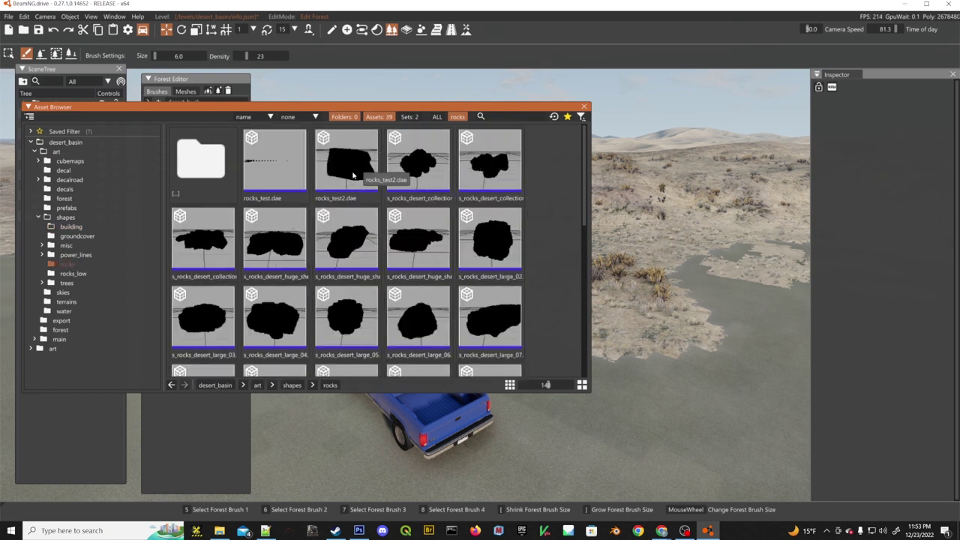
pyautogui.moveTo(352, 175); pyautogui.dragTo(705, 398)
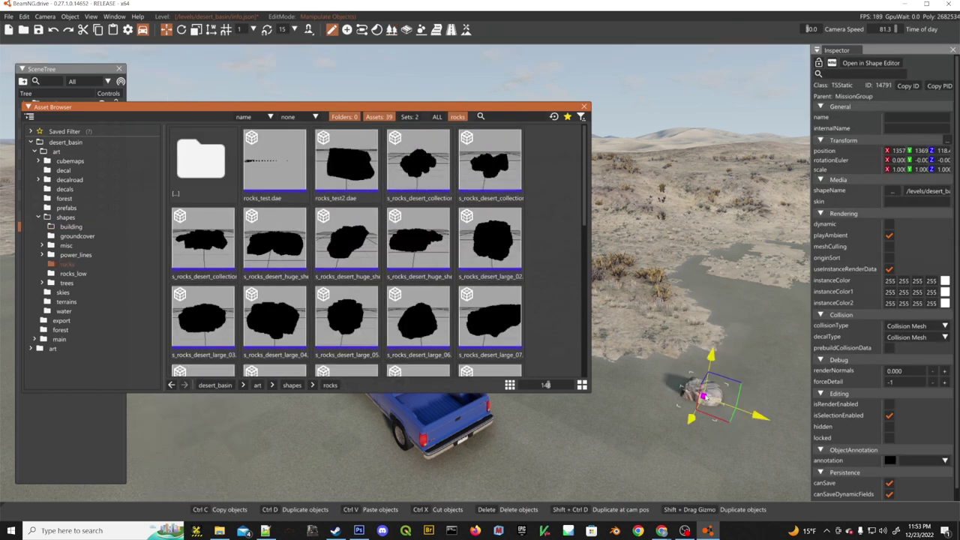
pyautogui.moveTo(418, 161); pyautogui.dragTo(730, 348)
# Close the Asset Browser and move the rock collection along its Y axis, away from the small rock.
pyautogui.moveTo(731, 347); pyautogui.dragTo(566, 89, button='right')
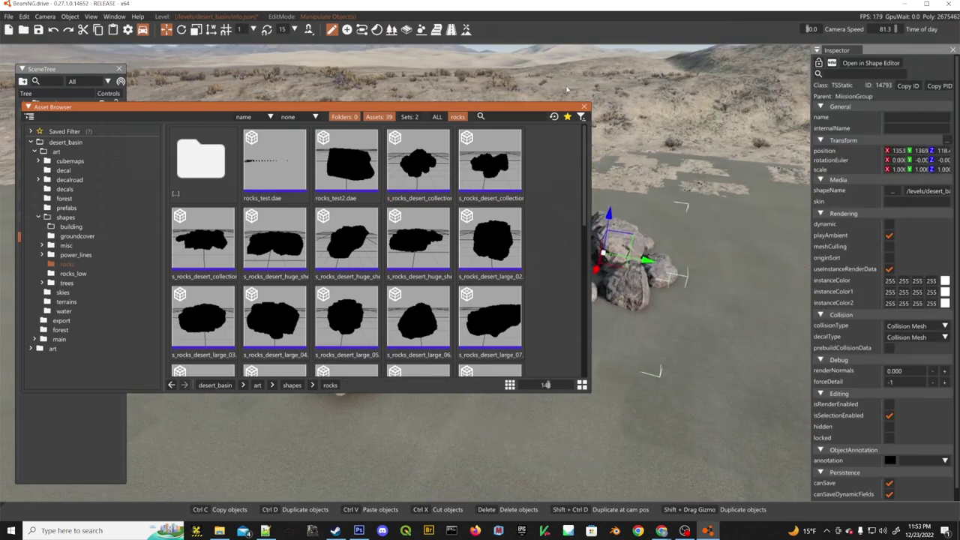
pyautogui.click(584, 108)
pyautogui.press('w')
pyautogui.moveTo(607, 257); pyautogui.dragTo(675, 251, button='right')
pyautogui.press('d')
pyautogui.moveTo(483, 257); pyautogui.dragTo(379, 255, button='right')
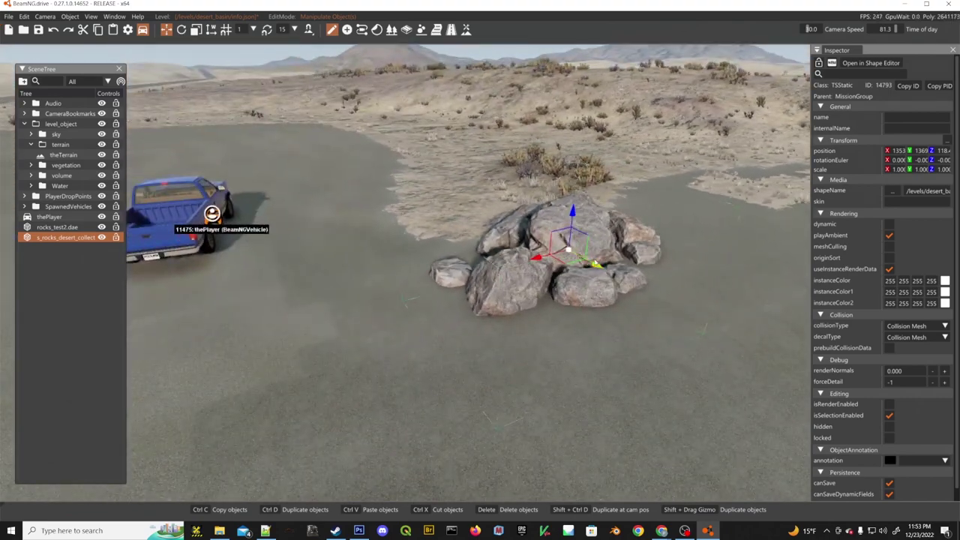
pyautogui.moveTo(601, 270); pyautogui.dragTo(677, 312)
# Rotate the rock collection to about -5.25 degrees around Z and scale it uniformly to about 1.02.
pyautogui.press('a')
pyautogui.moveTo(536, 268); pyautogui.dragTo(578, 269, button='right')
pyautogui.press('2')
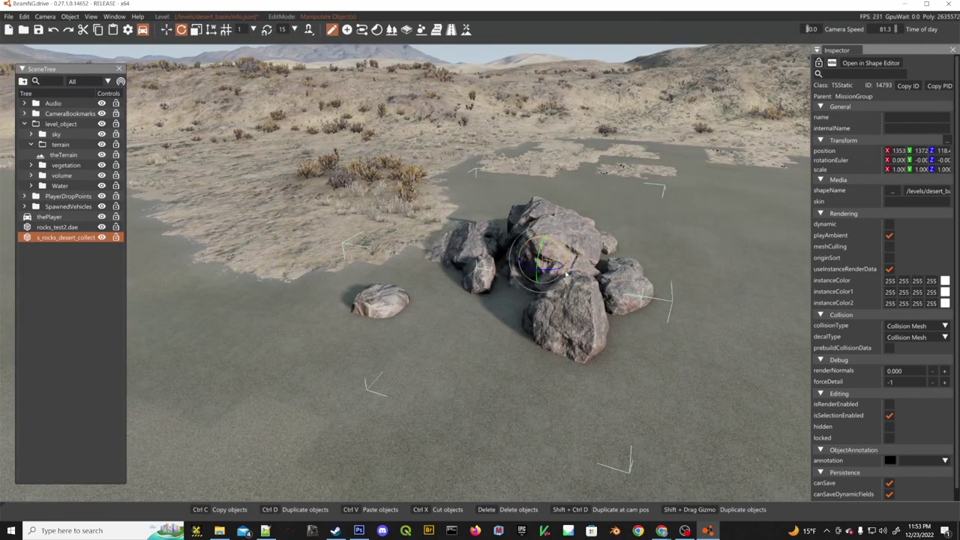
pyautogui.press('1')
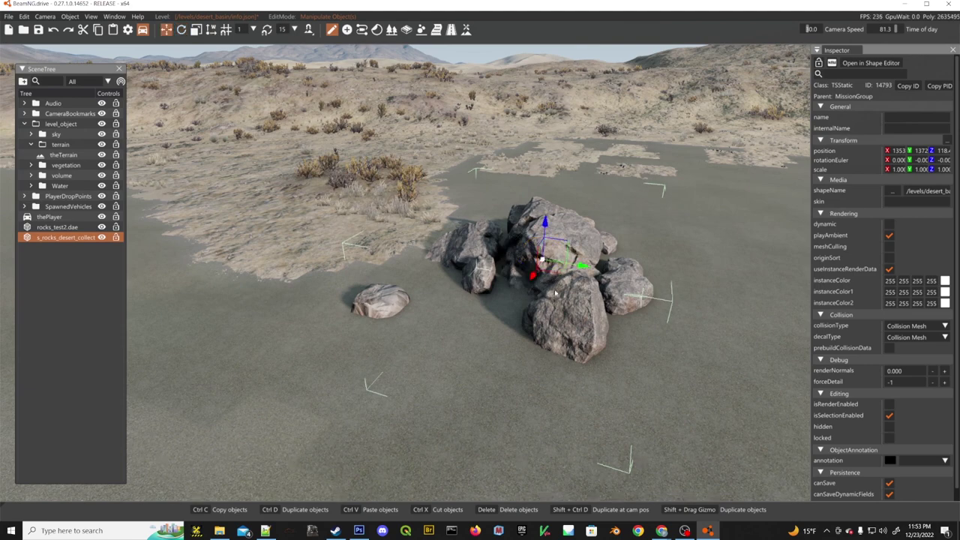
pyautogui.moveTo(583, 276)
pyautogui.mouseDown()
pyautogui.moveTo(668, 285)
pyautogui.moveTo(582, 318)
pyautogui.moveTo(589, 282)
pyautogui.moveTo(622, 274)
pyautogui.moveTo(581, 281)
pyautogui.moveTo(576, 265)
pyautogui.mouseUp()
pyautogui.press('2')
pyautogui.press('3')
pyautogui.press('1')
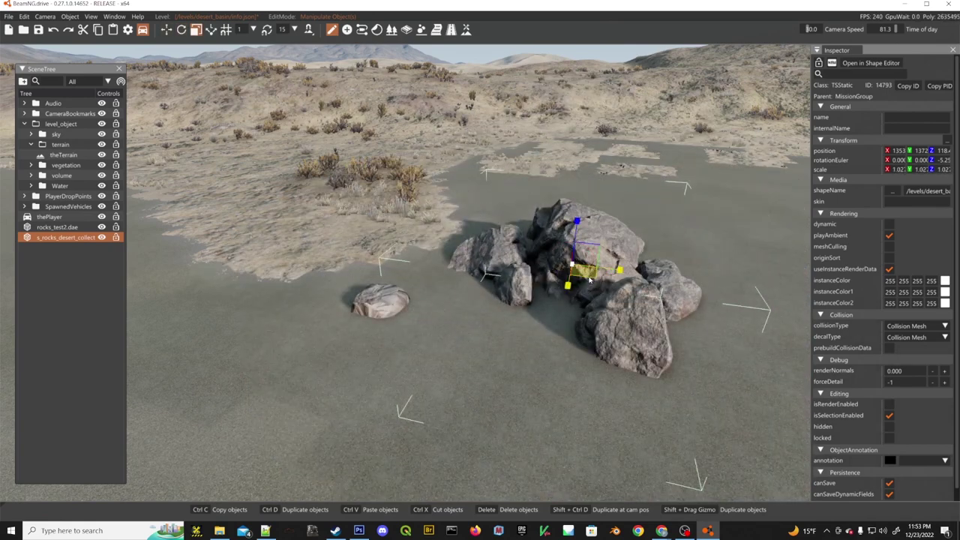
# Flip the rock collection over to about -170 degrees around Y and examine its rock surfaces up close.
pyautogui.moveTo(568, 285); pyautogui.dragTo(531, 370)
pyautogui.press('a')
pyautogui.moveTo(538, 321); pyautogui.dragTo(808, 315, button='right')
pyautogui.press('w')
pyautogui.press('a')
pyautogui.press('w')
pyautogui.moveTo(388, 386); pyautogui.dragTo(388, 386, button='right')
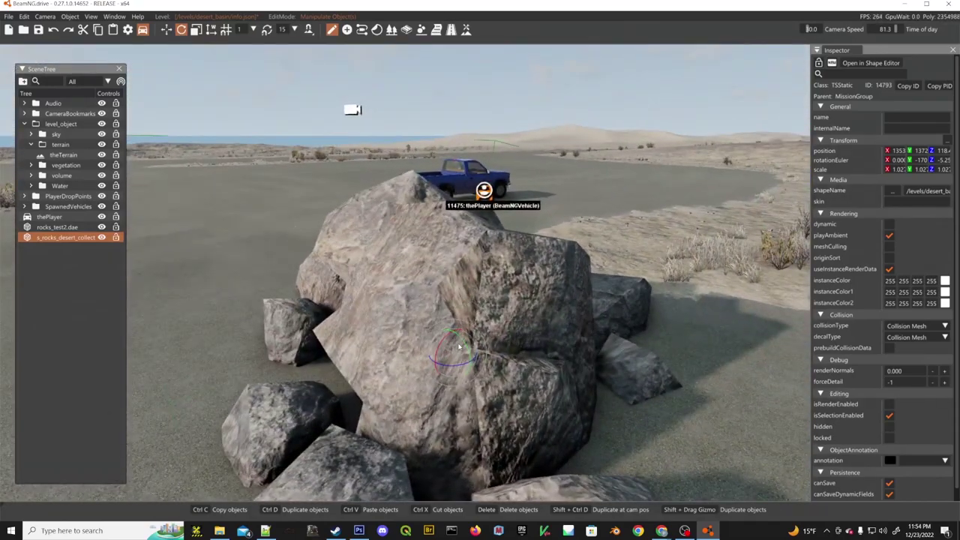
pyautogui.press('d')
pyautogui.moveTo(458, 347)
pyautogui.mouseDown(button='right')
pyautogui.moveTo(315, 338)
pyautogui.moveTo(248, 315)
pyautogui.moveTo(459, 346)
pyautogui.mouseUp(button='right')
pyautogui.press('d')
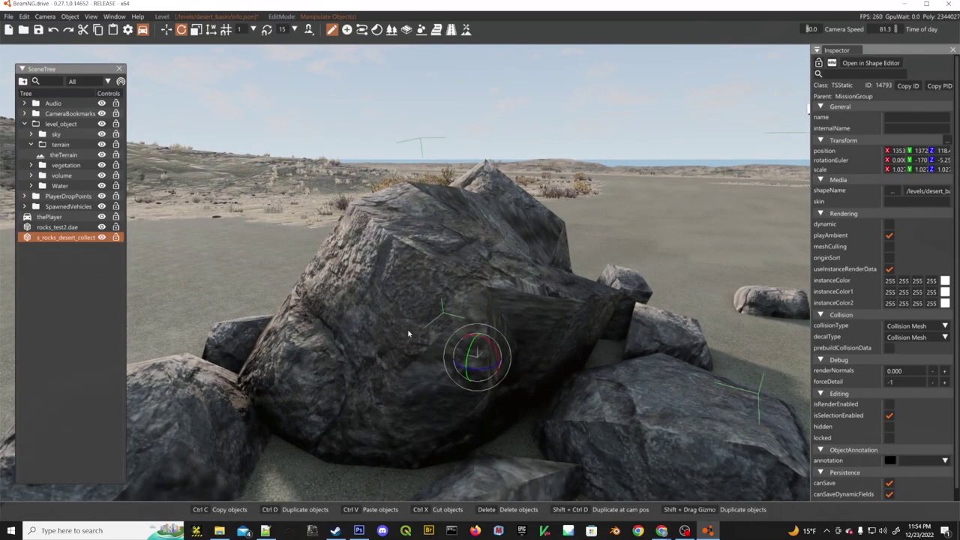
# Delete the desert rock collection and the separate test rock from the level.
pyautogui.press('a')
pyautogui.moveTo(405, 322); pyautogui.dragTo(461, 298, button='right')
pyautogui.press('s')
pyautogui.press('w')
pyautogui.press('a')
pyautogui.press('s')
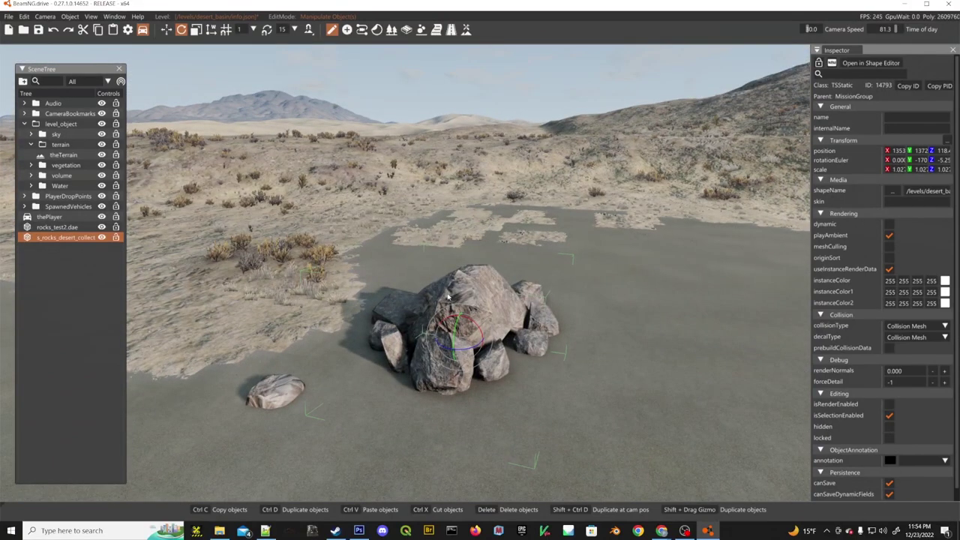
pyautogui.press('Delete')
pyautogui.click(283, 387)
pyautogui.press('Delete')
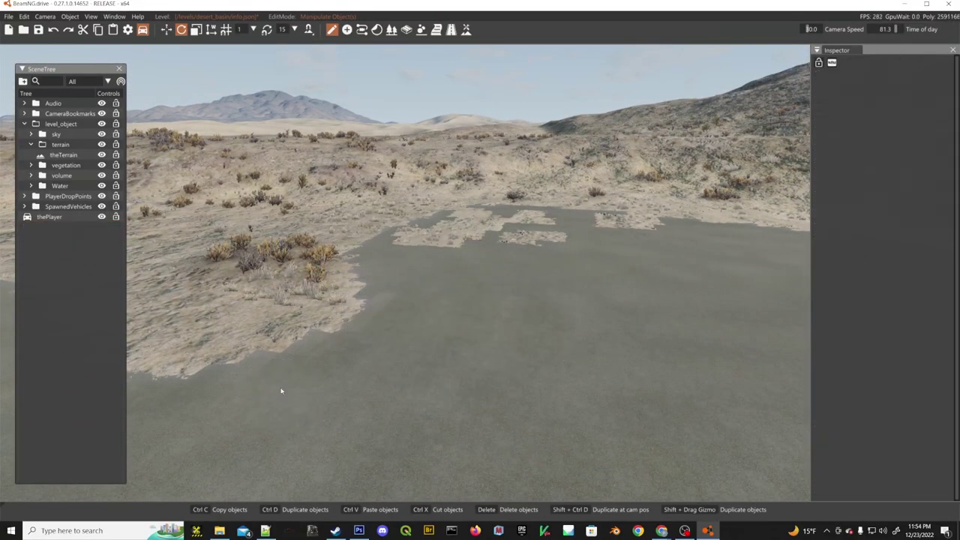
# Place the Tyrannos gas station building from the desert_basin building shapes in the Asset Browser onto the terrain.
pyautogui.click(70, 17)
pyautogui.moveTo(45, 16)
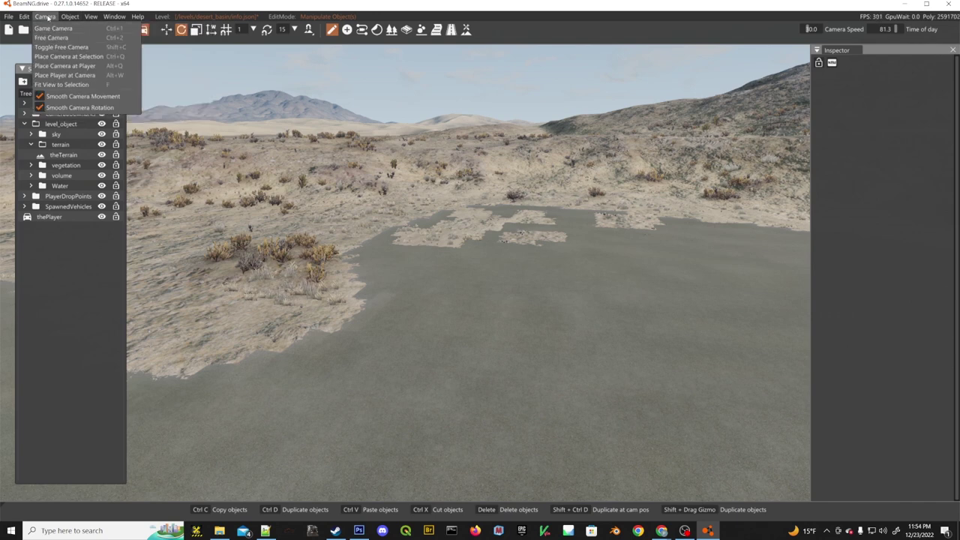
pyautogui.moveTo(120, 18)
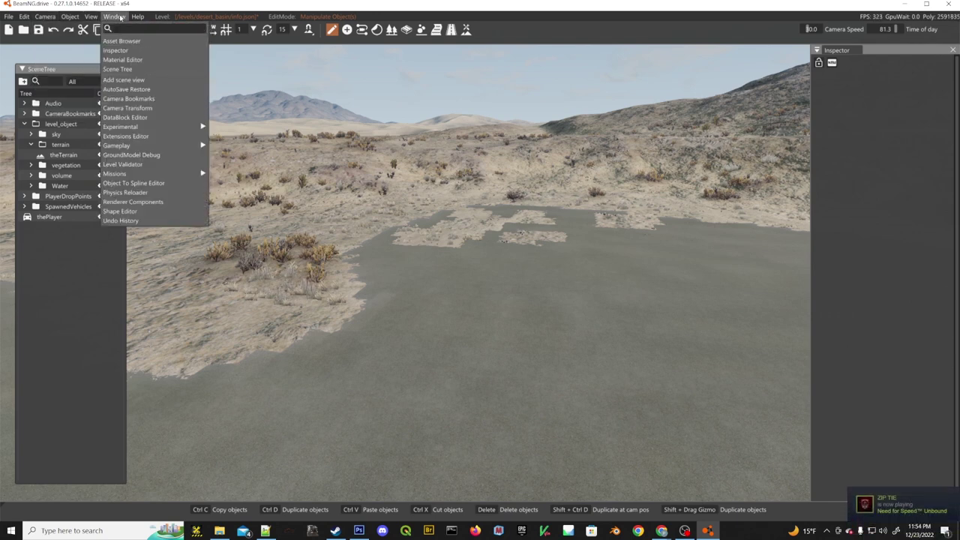
pyautogui.click(124, 40)
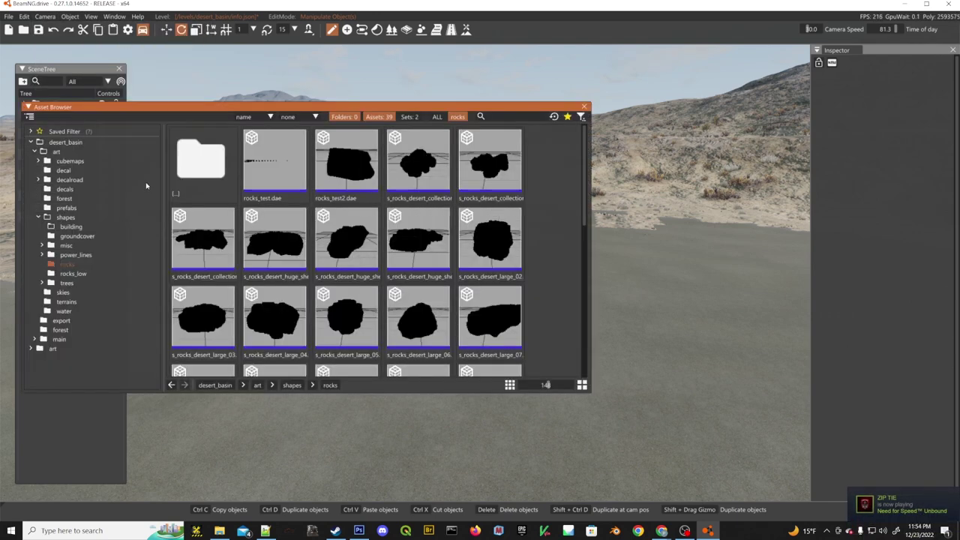
pyautogui.click(72, 226)
pyautogui.scroll(-2, 351, 195)
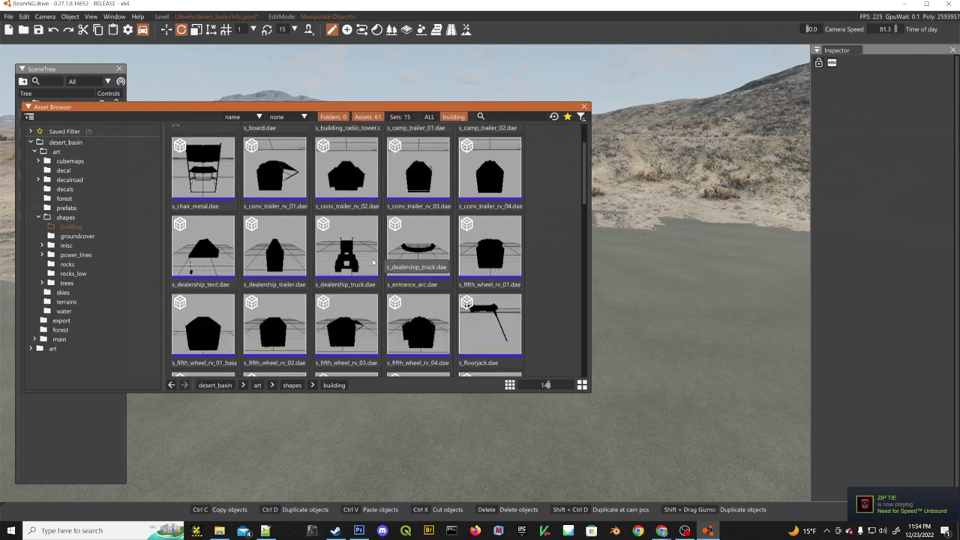
pyautogui.scroll(-4, 352, 315)
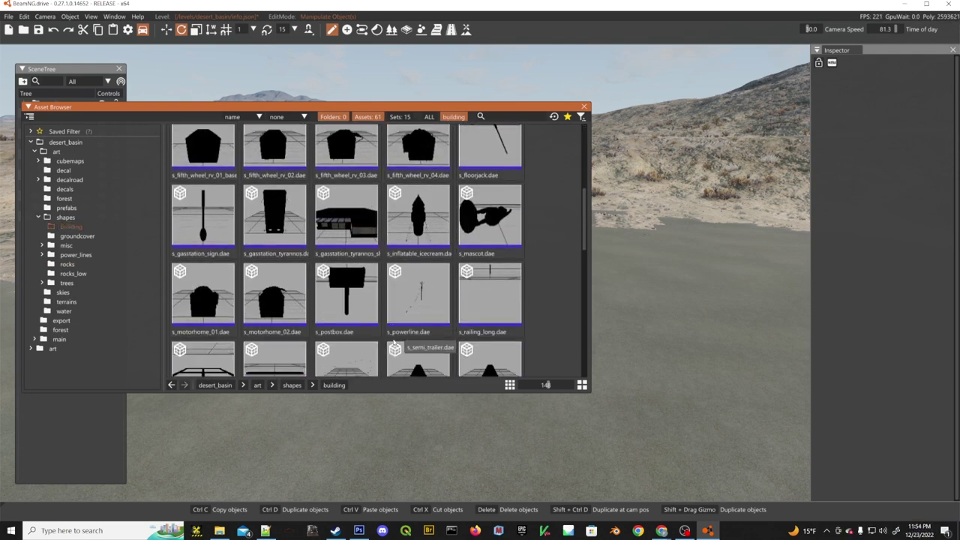
pyautogui.moveTo(326, 211); pyautogui.dragTo(707, 281)
pyautogui.click(585, 107)
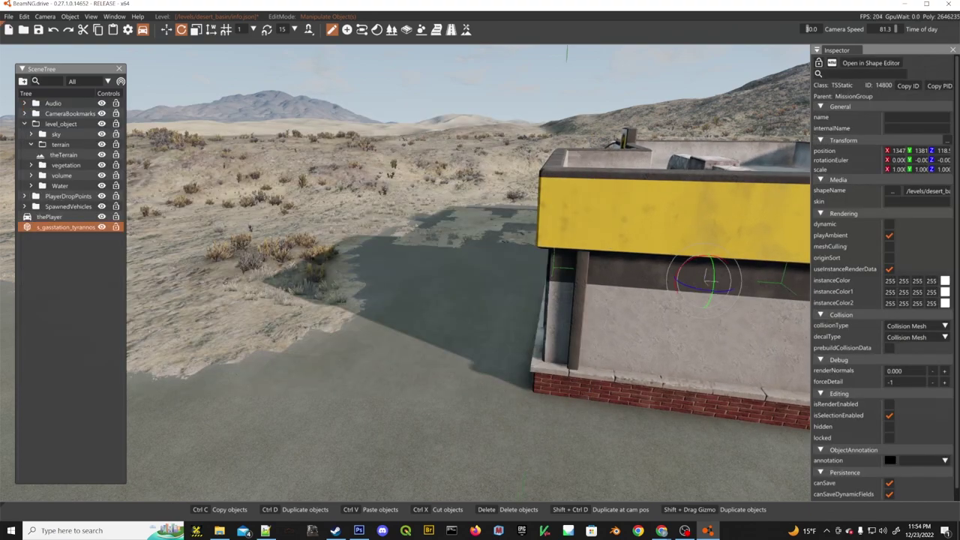
# Inspect the placed gas station building from several sides and delete it from the level.
pyautogui.press('a')
pyautogui.moveTo(480, 270); pyautogui.dragTo(601, 232, button='right')
pyautogui.press('a')
pyautogui.press('w')
pyautogui.press('s')
pyautogui.press('w')
pyautogui.moveTo(430, 224); pyautogui.dragTo(585, 218, button='right')
pyautogui.press('d')
pyautogui.press('Delete')
# Save the desert_basin level and collapse the level_object group in the scene tree.
pyautogui.press('s')
pyautogui.moveTo(480, 270); pyautogui.dragTo(443, 263, button='right')
pyautogui.press('w')
pyautogui.press('s')
pyautogui.moveTo(484, 238); pyautogui.dragTo(474, 255, button='right')
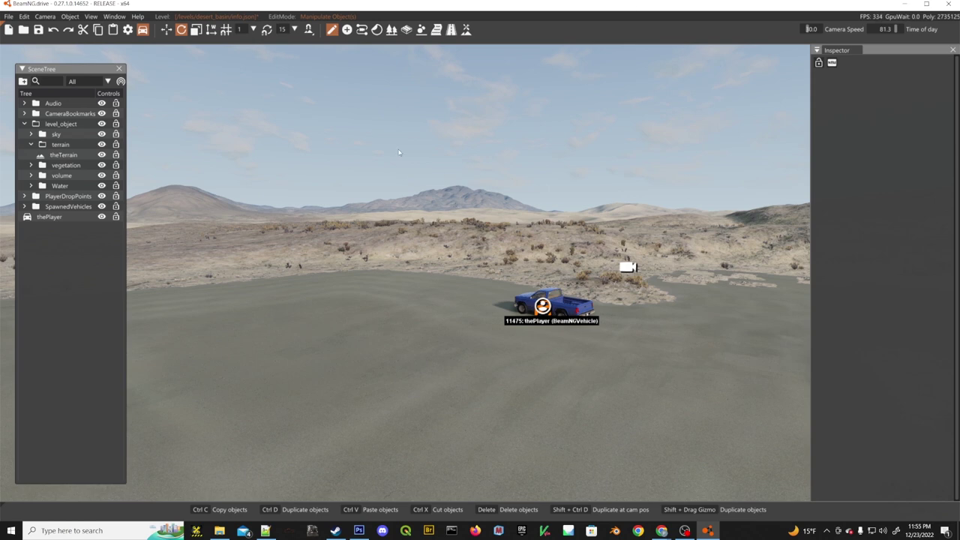
pyautogui.click(8, 16)
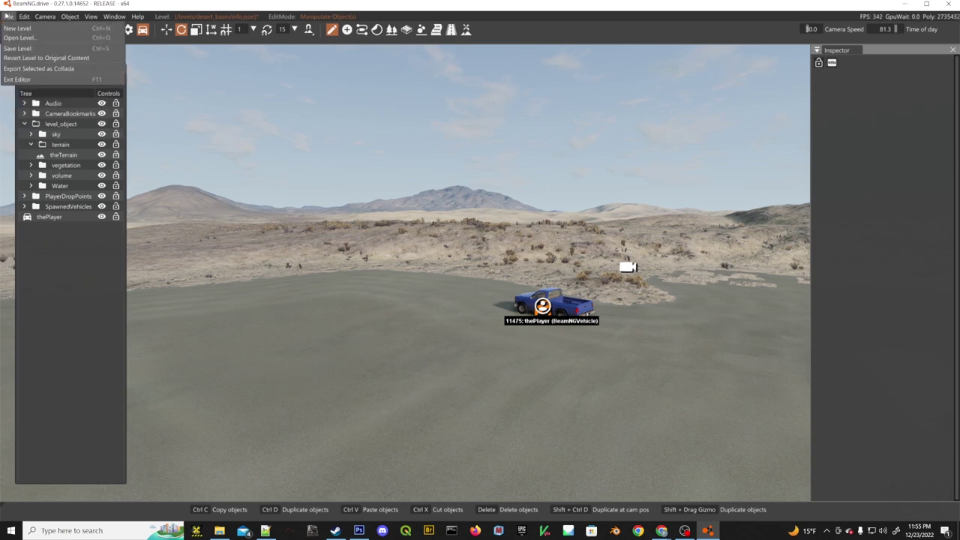
pyautogui.click(16, 48)
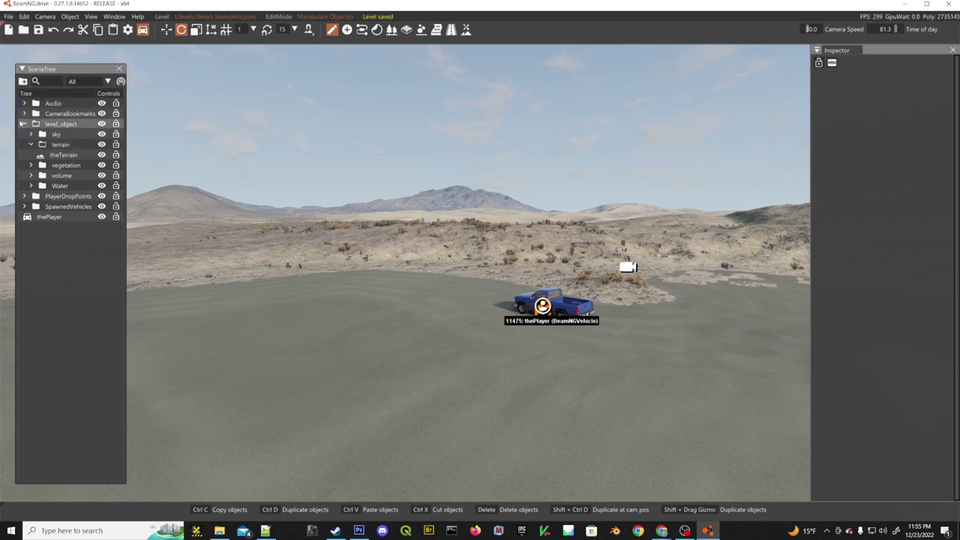
pyautogui.click(25, 124)
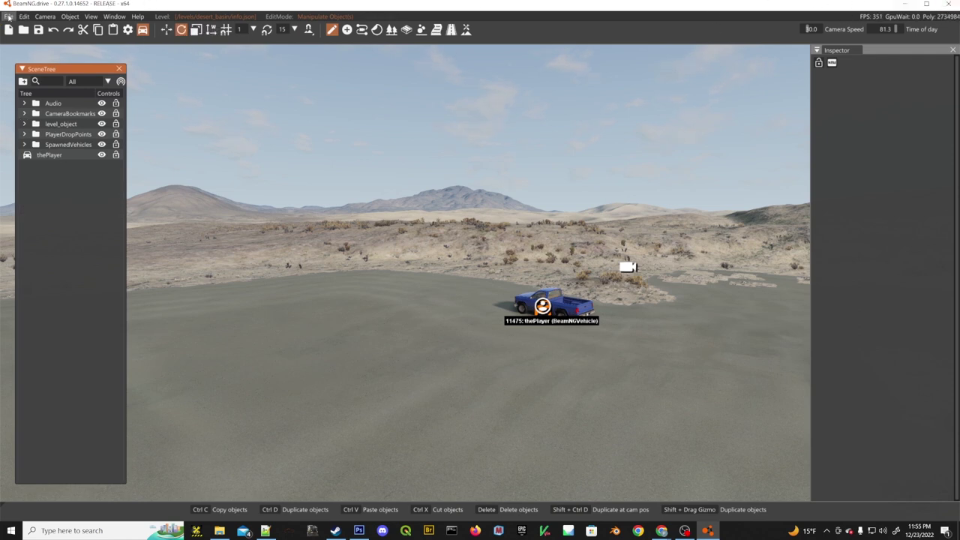
# Exit the world editor and quit the game from its main menu.
pyautogui.click(9, 16)
pyautogui.click(22, 79)
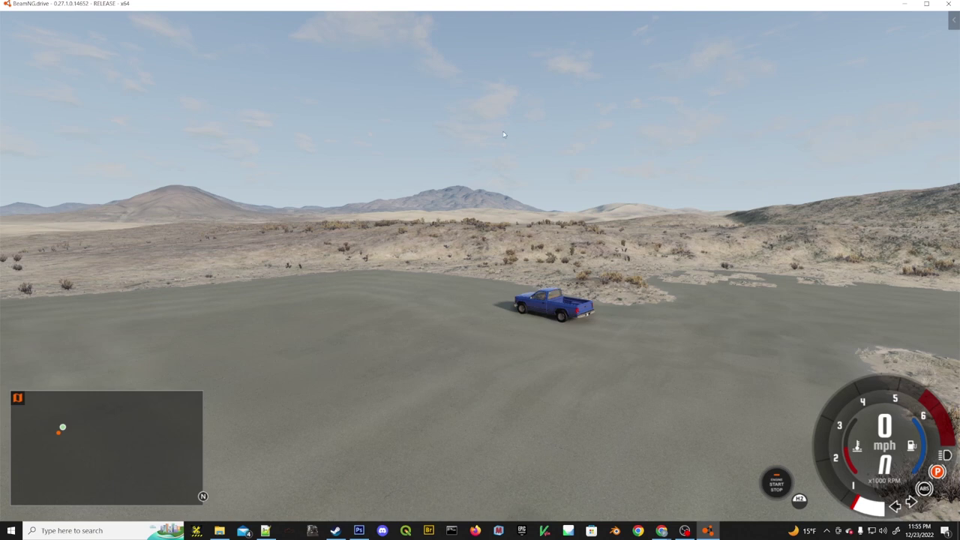
pyautogui.press('Escape')
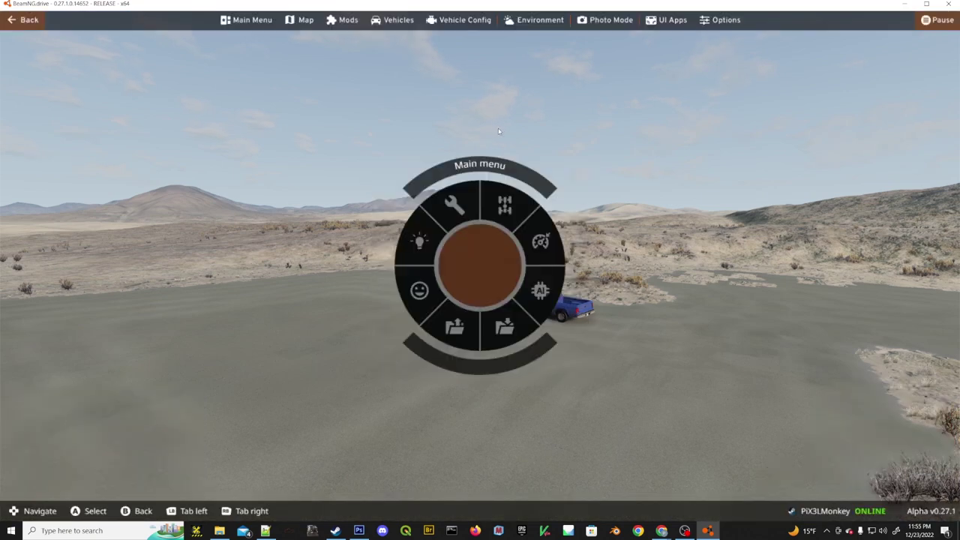
pyautogui.click(271, 21)
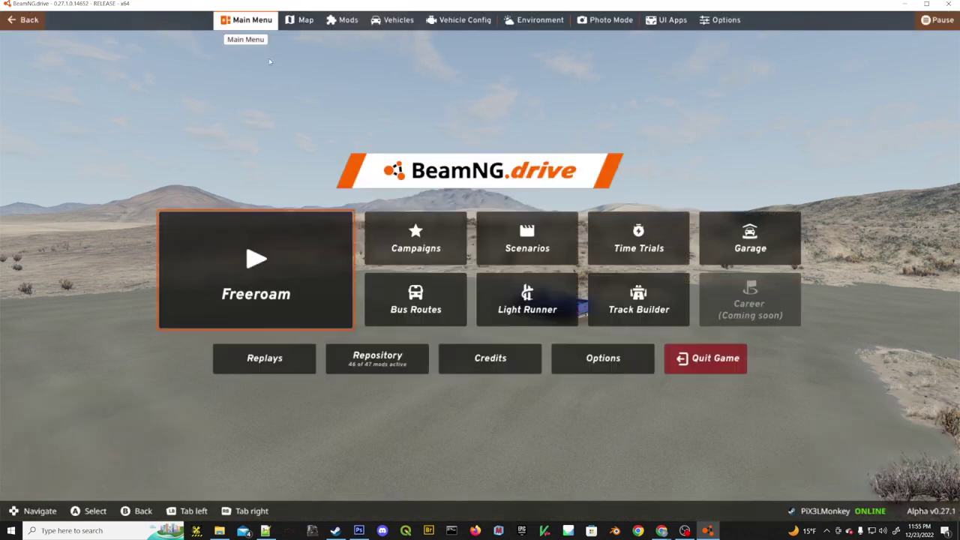
pyautogui.click(695, 360)
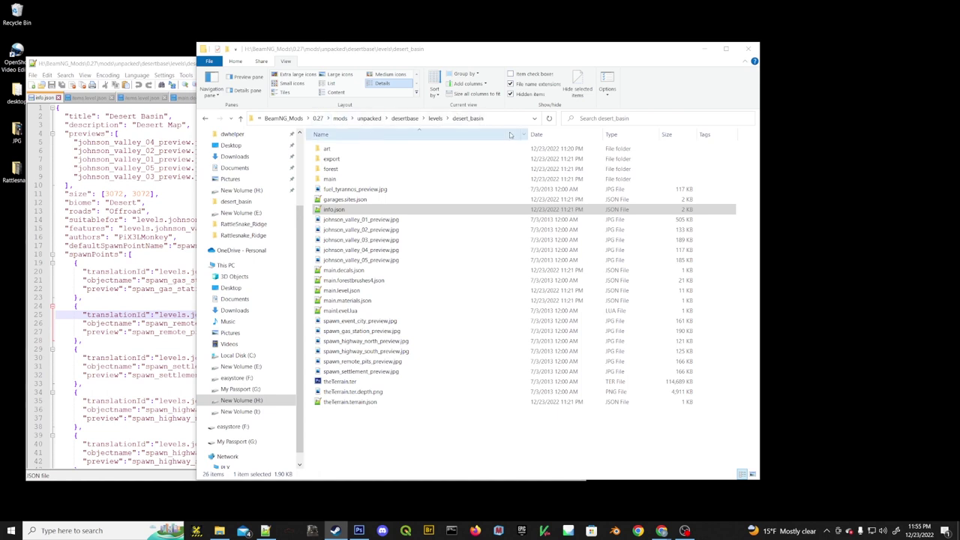
# Browse to the 0.27\levels\desert_basin folder in File Explorer.
pyautogui.click(318, 119)
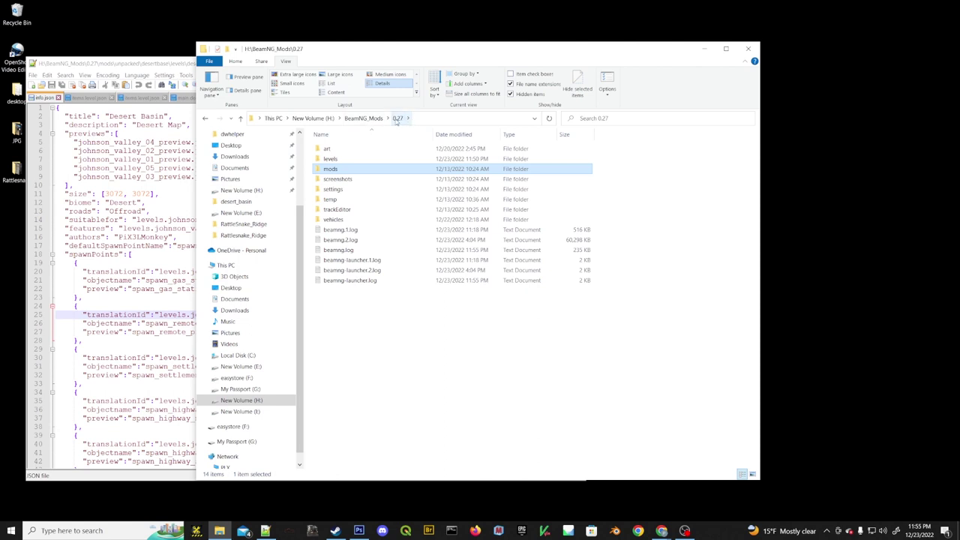
pyautogui.click(330, 159)
pyautogui.doubleClick(331, 159)
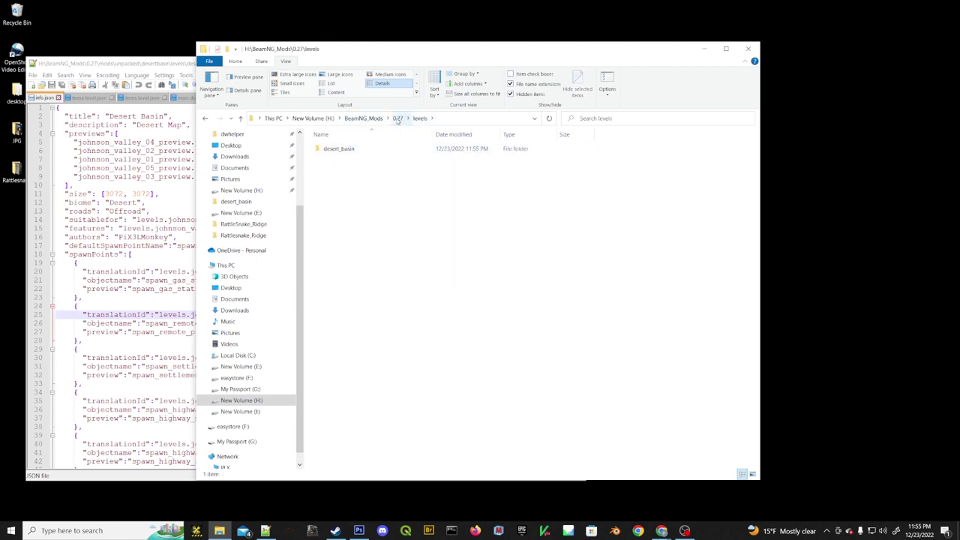
pyautogui.doubleClick(346, 149)
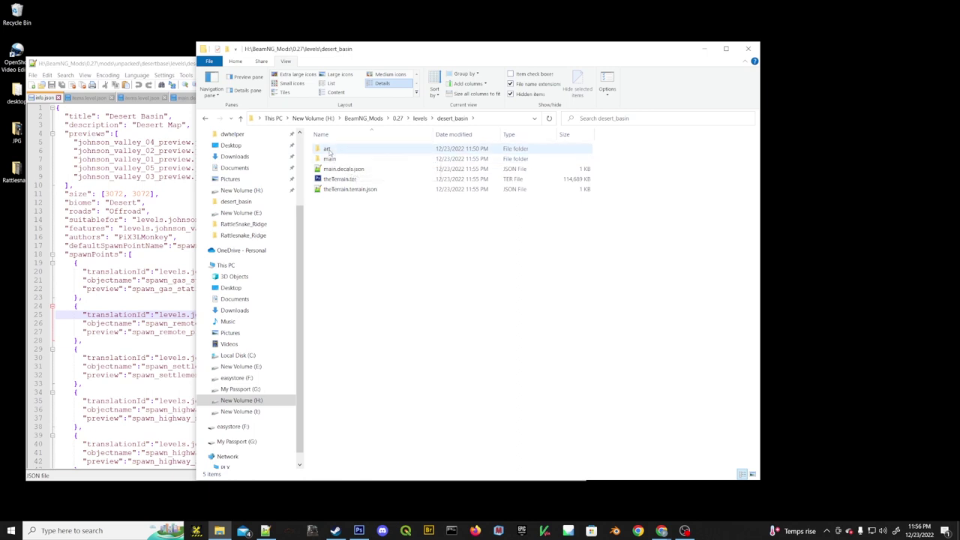
# Minimize the text editor window and narrow the desert_basin folder window.
pyautogui.moveTo(409, 56); pyautogui.dragTo(359, 59)
pyautogui.click(206, 69)
pyautogui.click(575, 63)
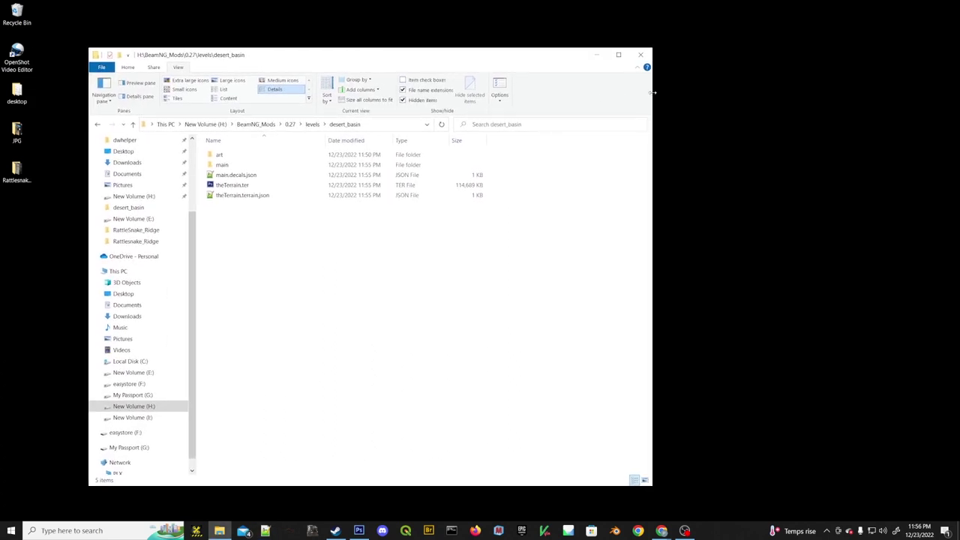
pyautogui.moveTo(653, 92); pyautogui.dragTo(517, 93)
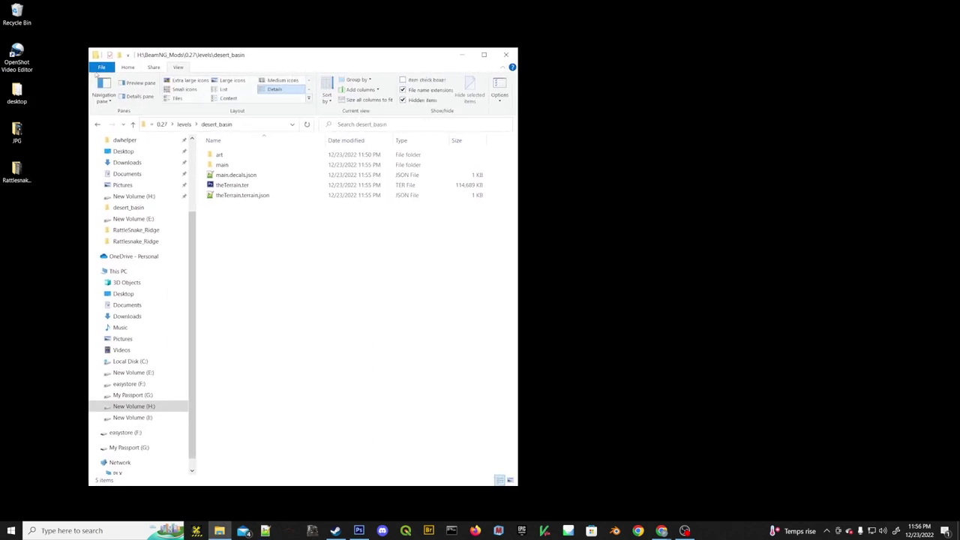
# Open a second File Explorer window and arrange the two windows side by side.
pyautogui.rightClick(104, 68)
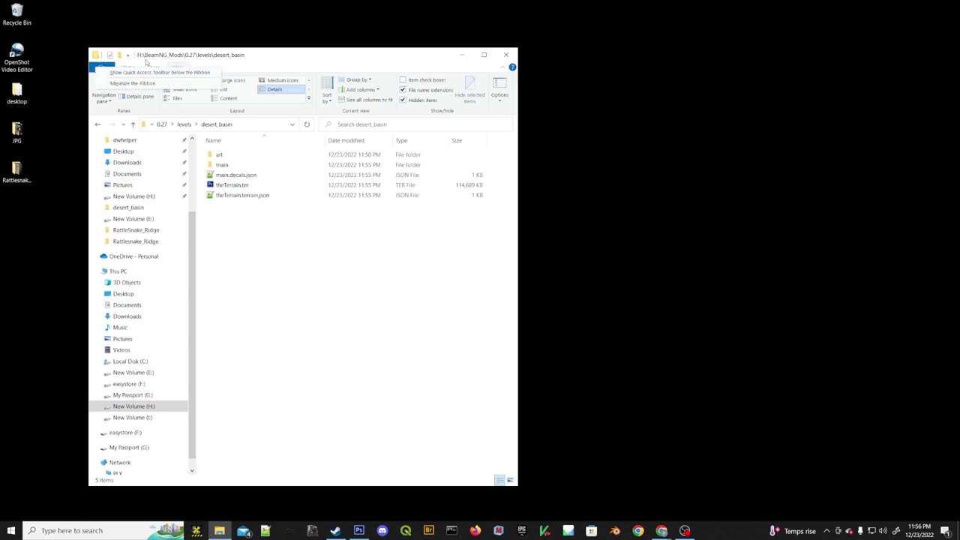
pyautogui.click(99, 67)
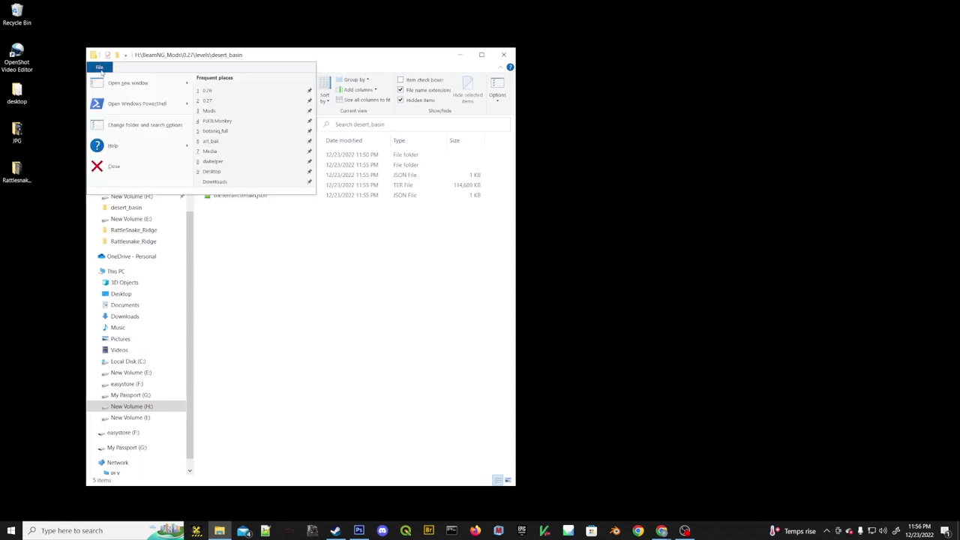
pyautogui.click(131, 83)
pyautogui.moveTo(373, 69); pyautogui.dragTo(778, 86)
pyautogui.moveTo(349, 58); pyautogui.dragTo(317, 57)
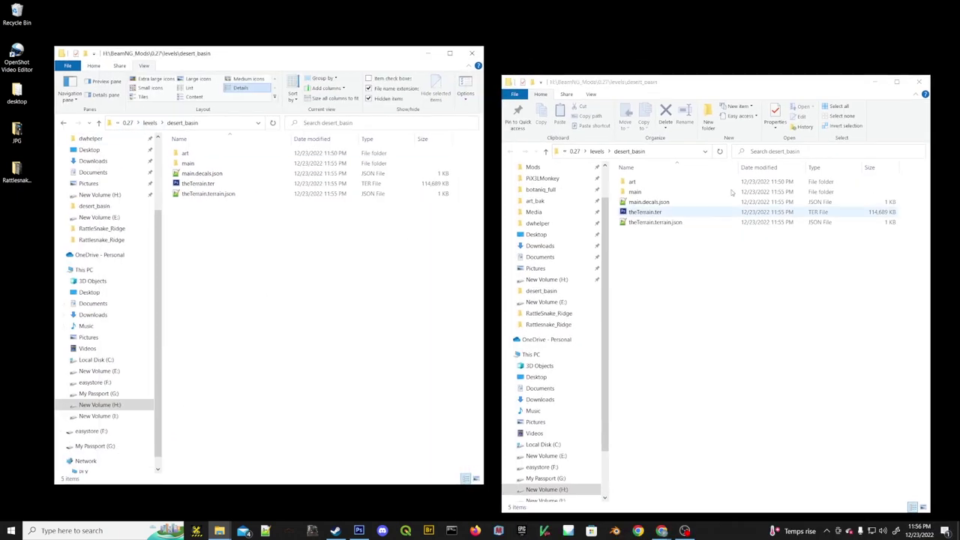
# Browse the second window to 0.27\mods\unpacked\desertbase\levels and widen it to show the full path.
pyautogui.click(574, 151)
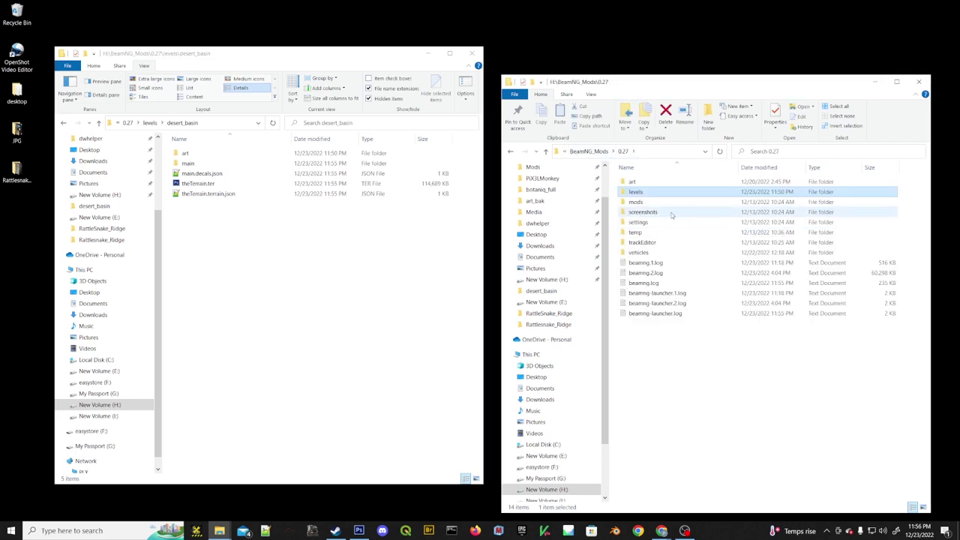
pyautogui.doubleClick(637, 201)
pyautogui.doubleClick(649, 181)
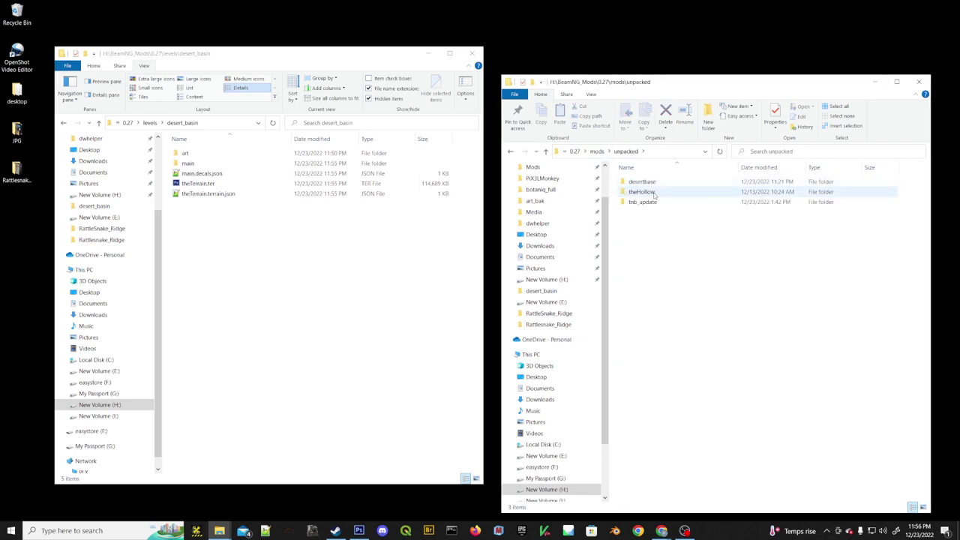
pyautogui.doubleClick(641, 183)
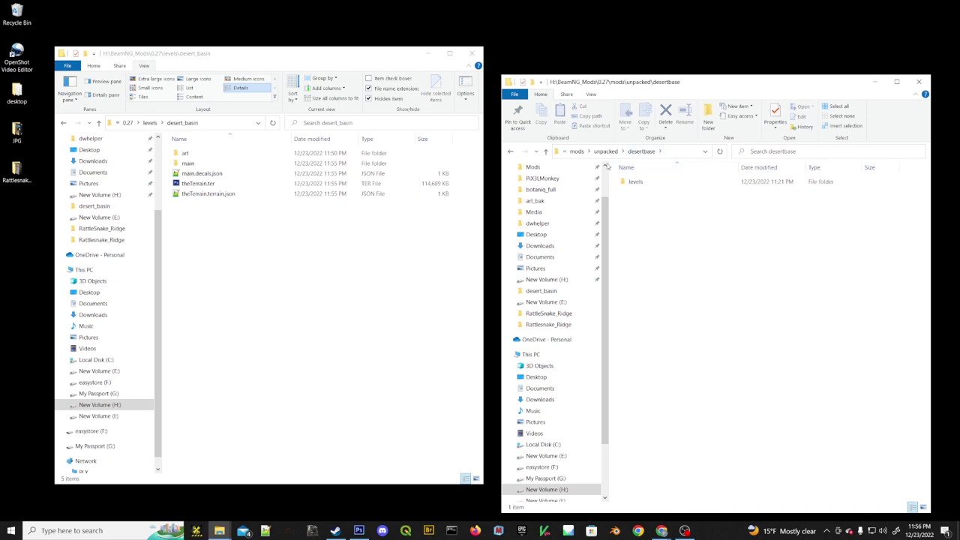
pyautogui.doubleClick(638, 185)
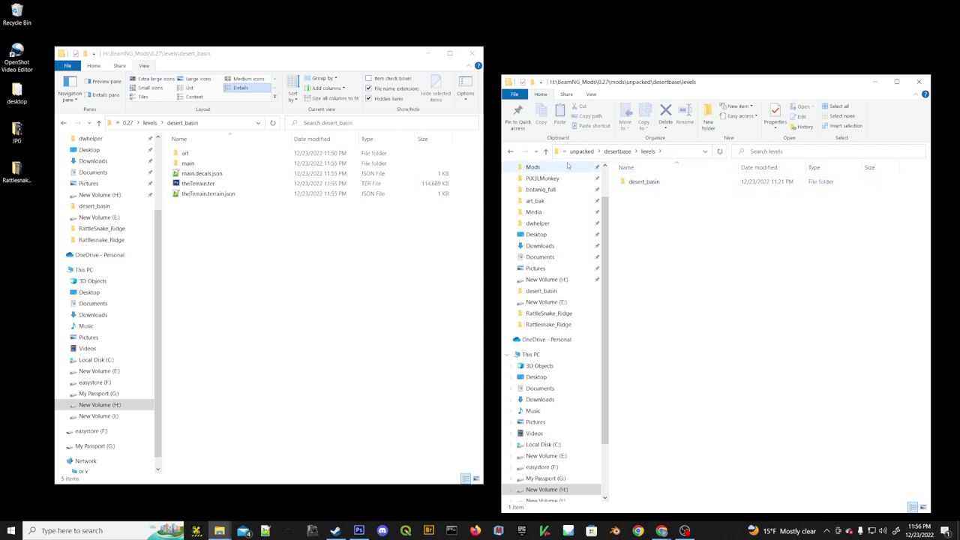
pyautogui.moveTo(411, 52); pyautogui.dragTo(380, 49)
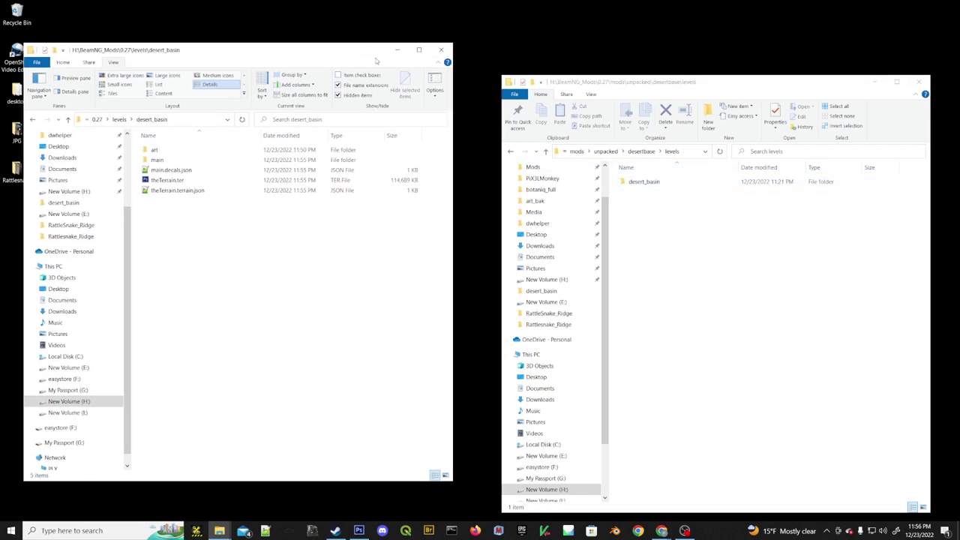
pyautogui.moveTo(498, 95); pyautogui.dragTo(355, 95)
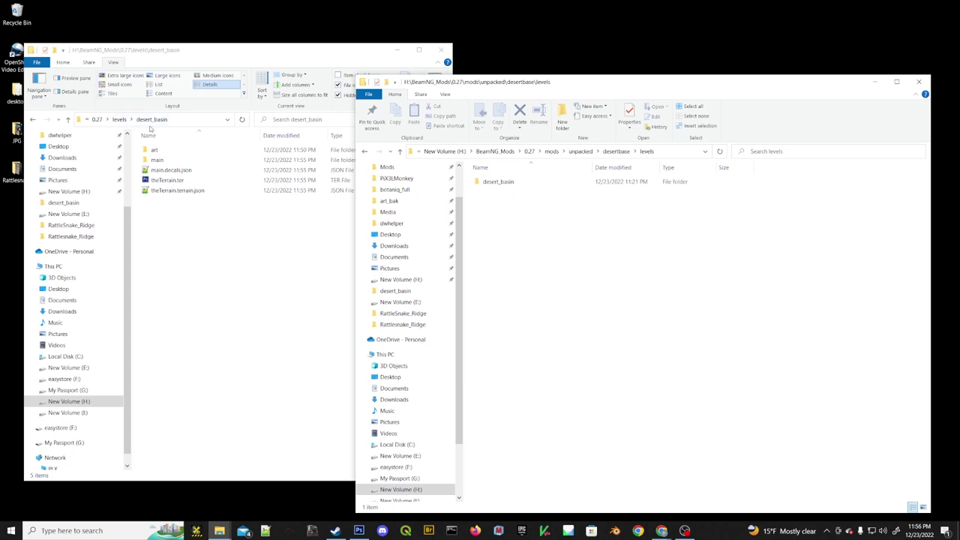
# Go up to the 0.27\levels folder in the first window and spread the two folder windows further apart.
pyautogui.click(120, 120)
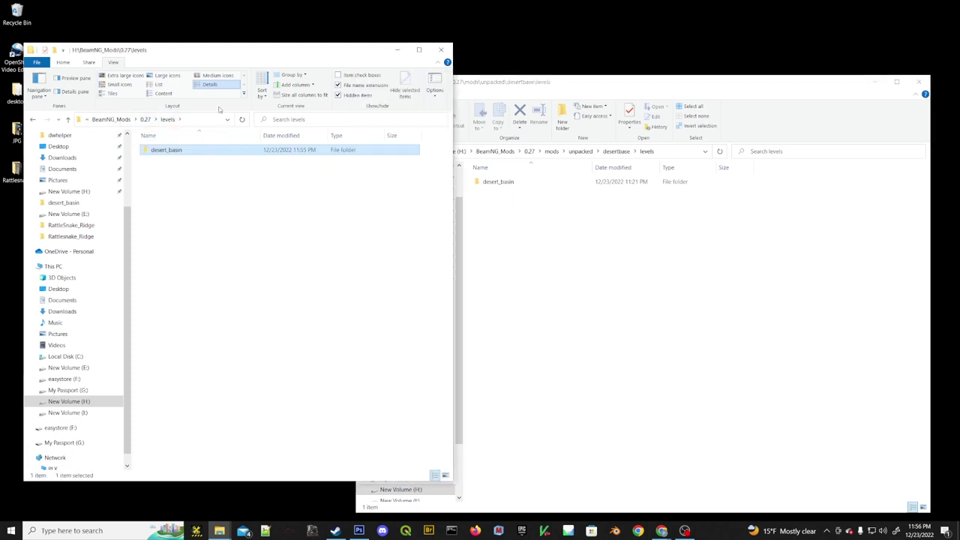
pyautogui.moveTo(269, 57); pyautogui.dragTo(256, 59)
pyautogui.moveTo(530, 82); pyautogui.dragTo(552, 73)
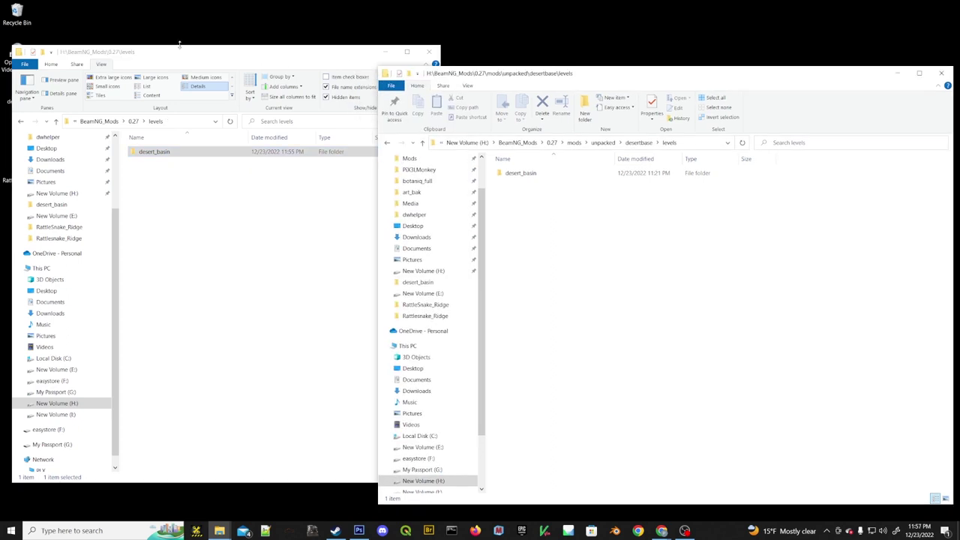
# Move the desert_basin folder from 0.27\levels into the desertbase mod's levels folder, replacing the files with the same names.
pyautogui.click(216, 62)
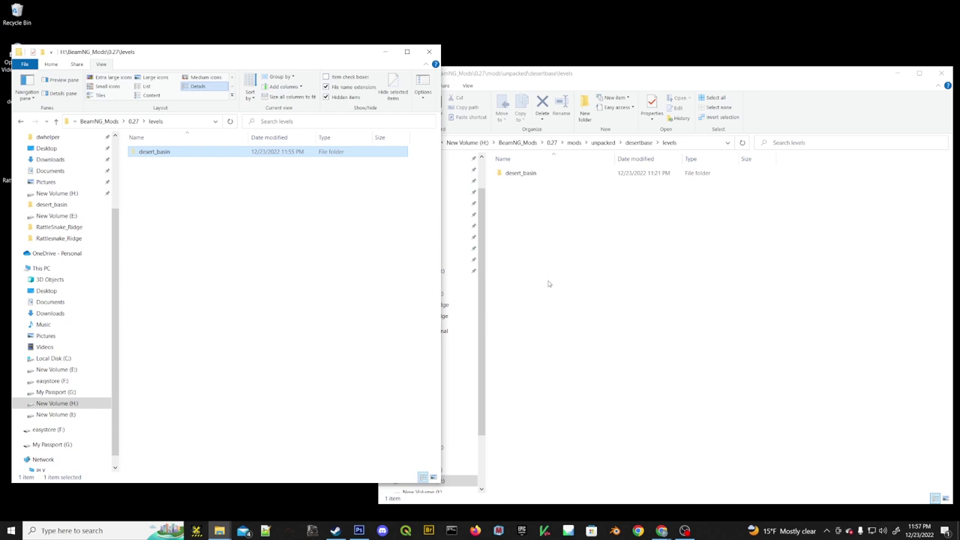
pyautogui.click(568, 257)
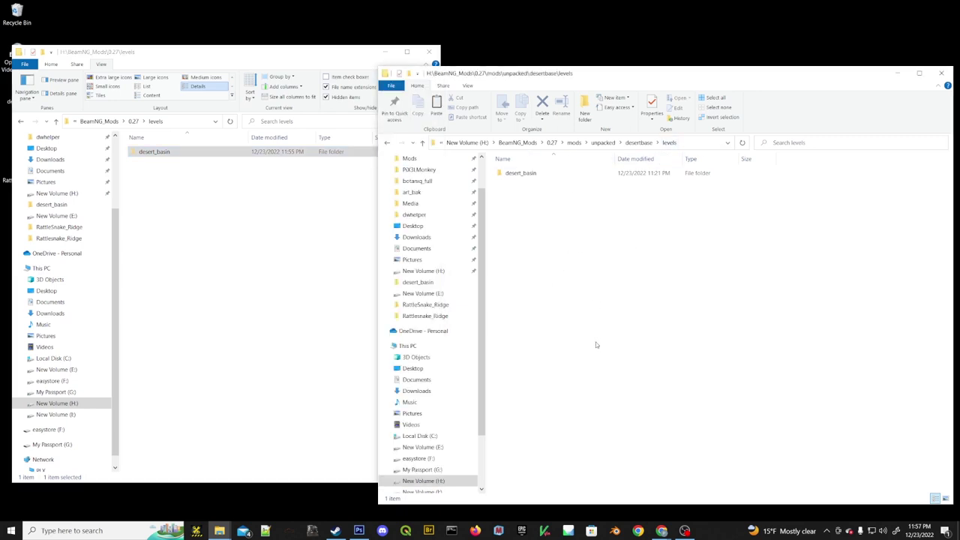
pyautogui.hotkey('ctrl', 'v')
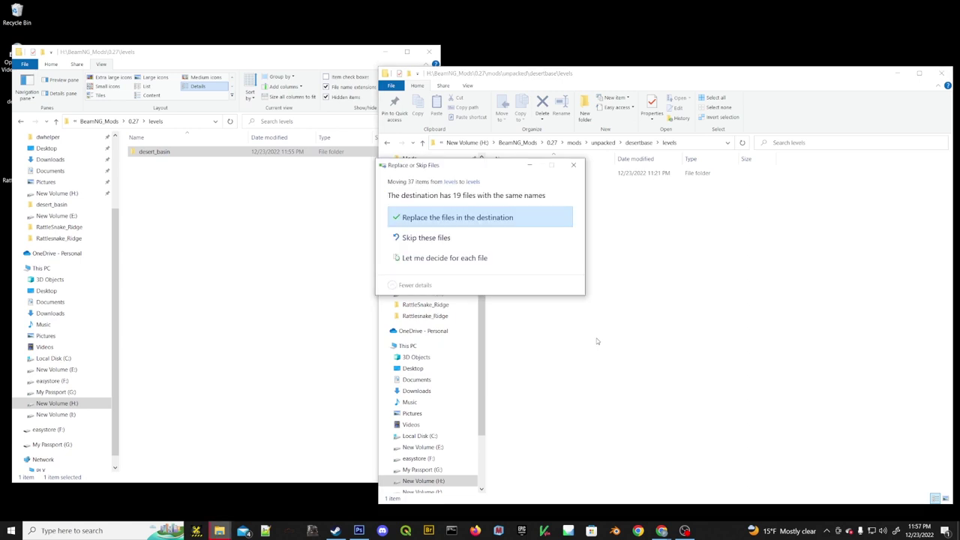
pyautogui.click(476, 219)
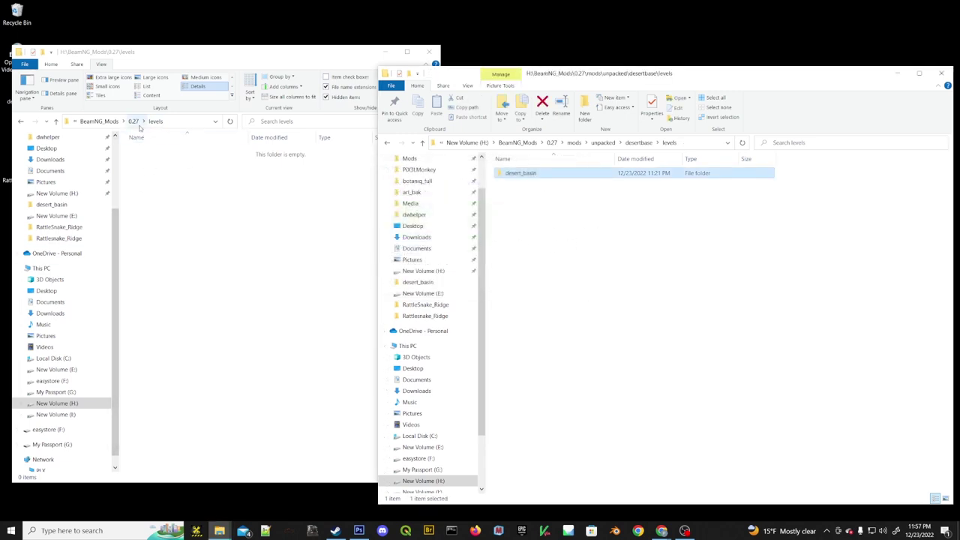
pyautogui.click(740, 239)
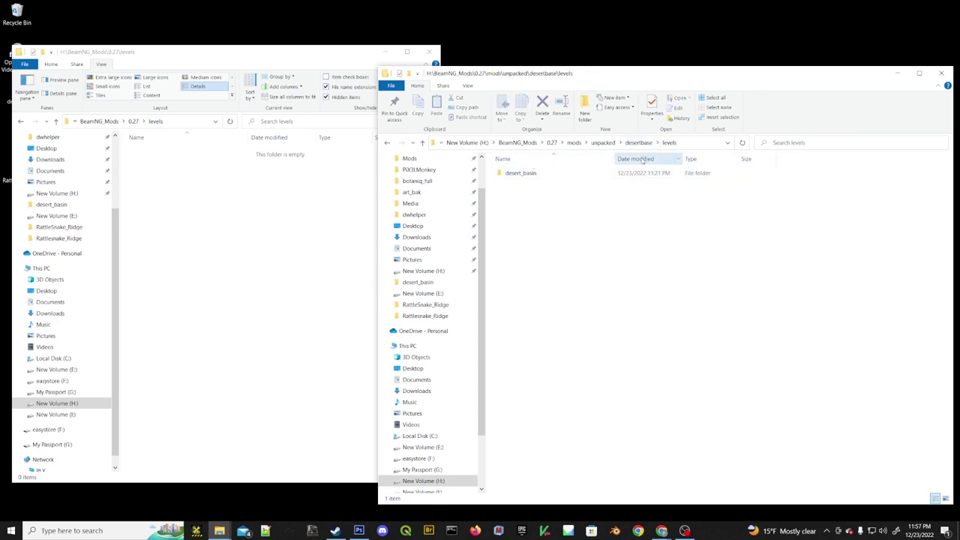
# Compress the desertbase mod's levels folder into a ZIP archive named DesertBase_Template.zip.
pyautogui.click(633, 144)
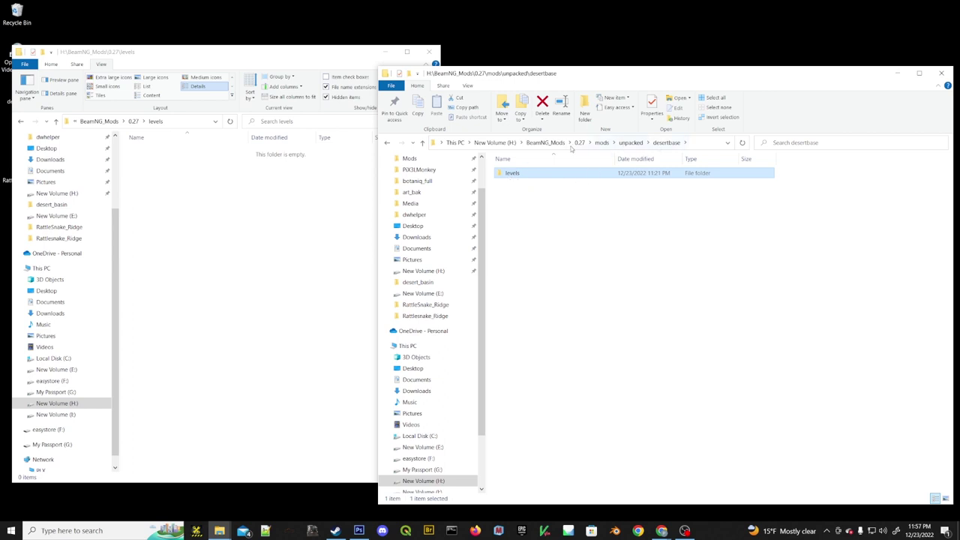
pyautogui.rightClick(516, 176)
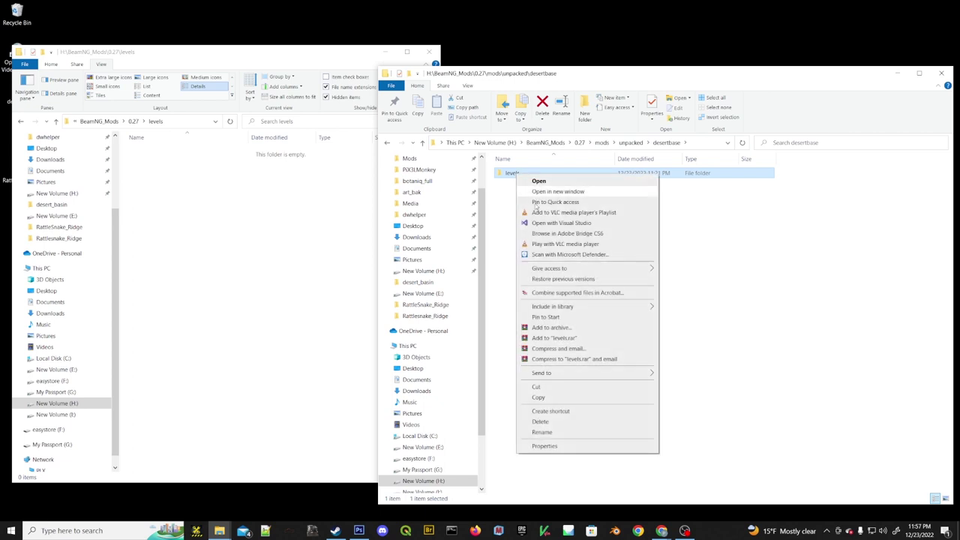
pyautogui.click(552, 328)
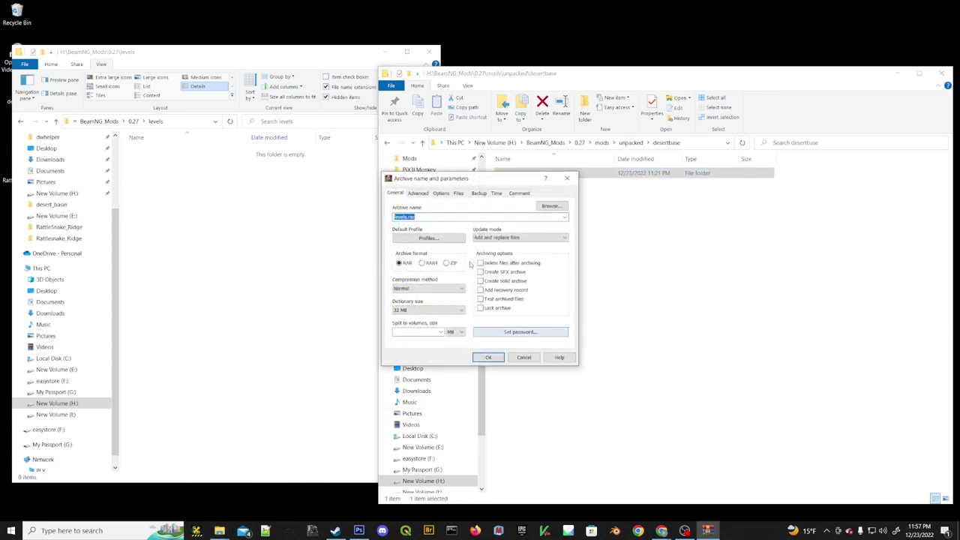
pyautogui.click(447, 263)
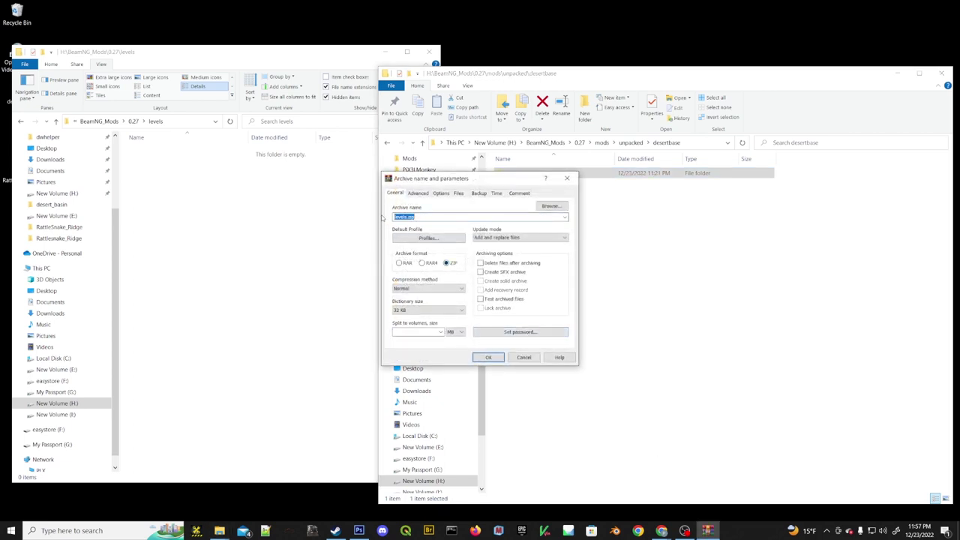
pyautogui.write('d')
pyautogui.click(489, 357)
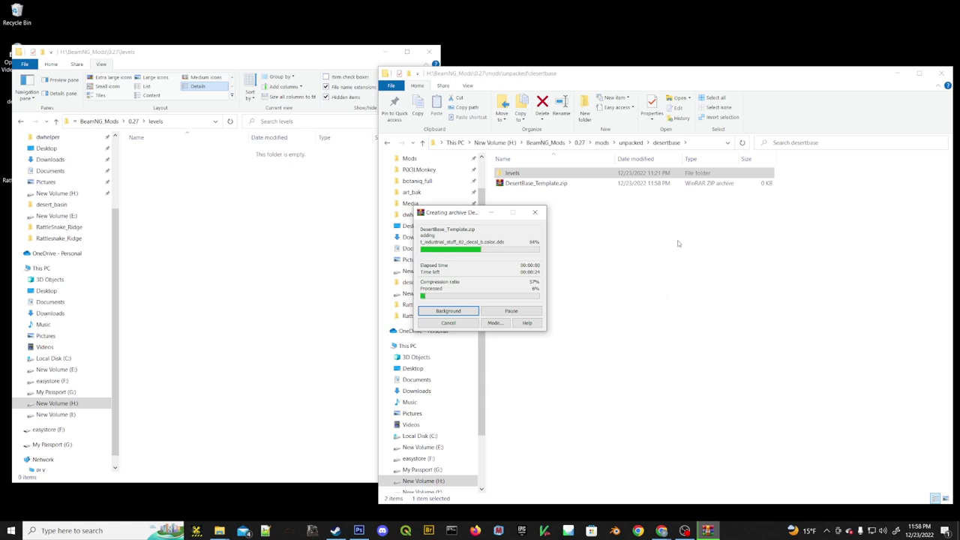
# Close the emptied 0.27\levels window and move the archiving progress dialog clear of the desertbase folder window.
pyautogui.click(260, 210)
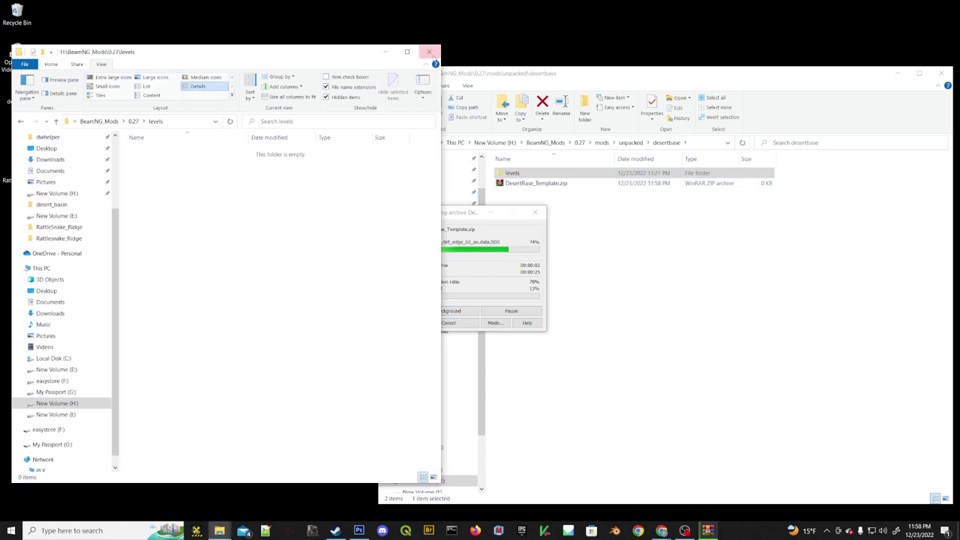
pyautogui.click(429, 52)
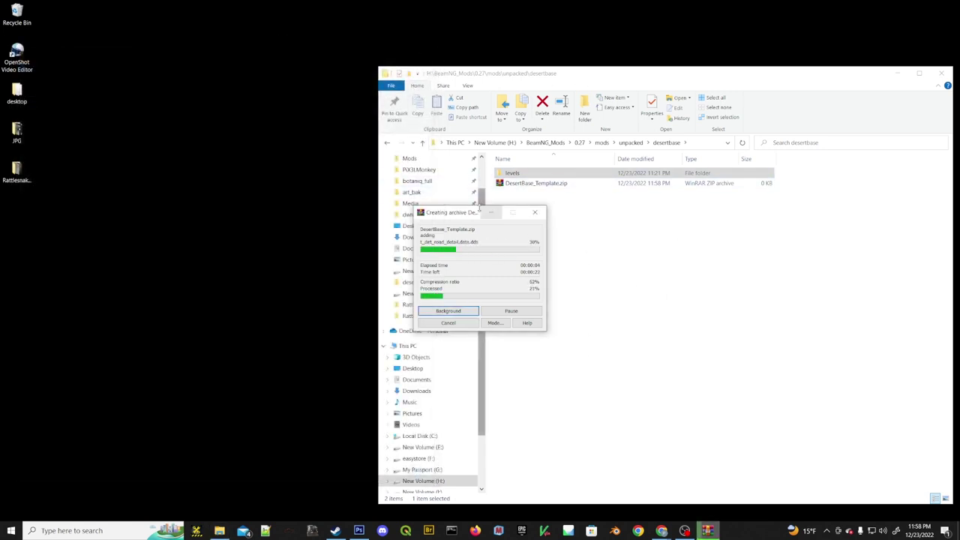
pyautogui.moveTo(456, 213); pyautogui.dragTo(263, 72)
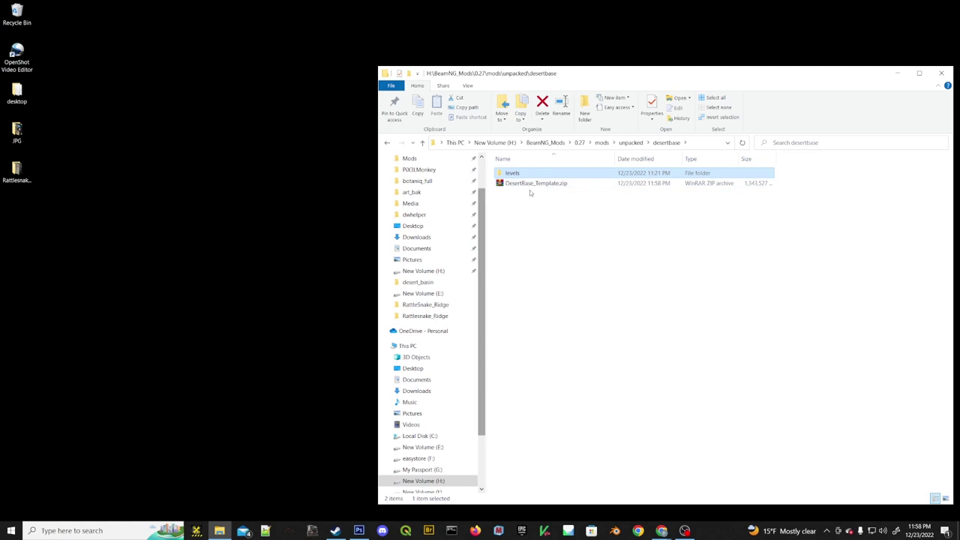
pyautogui.click(534, 204)
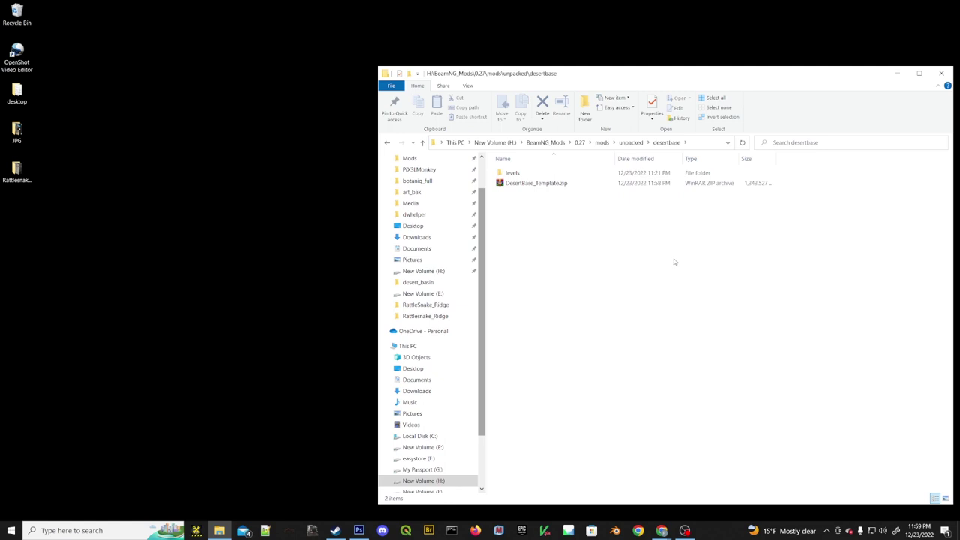
# Browse to levels\desert_basin inside the desertbase mod and select theTerrain.ter.depth.png.
pyautogui.click(516, 174)
pyautogui.doubleClick(503, 175)
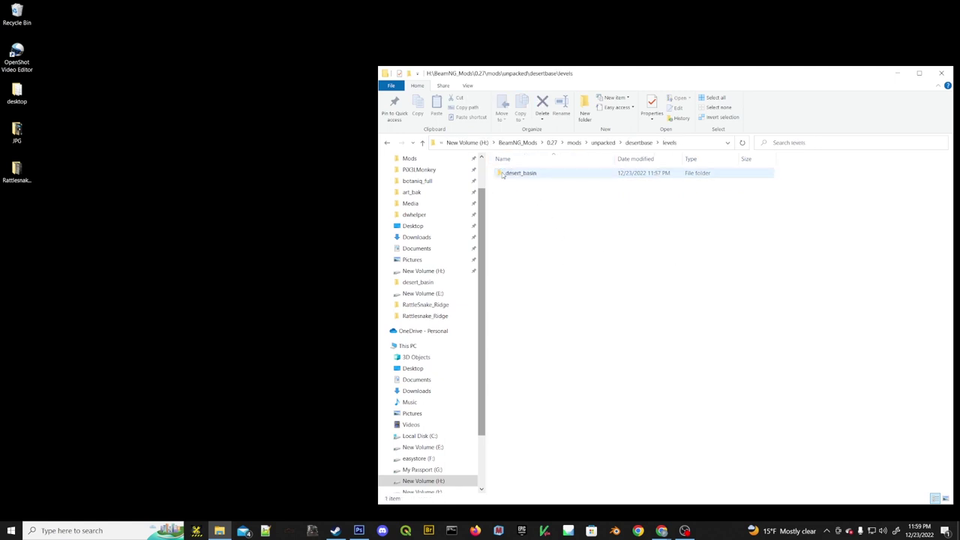
pyautogui.doubleClick(503, 175)
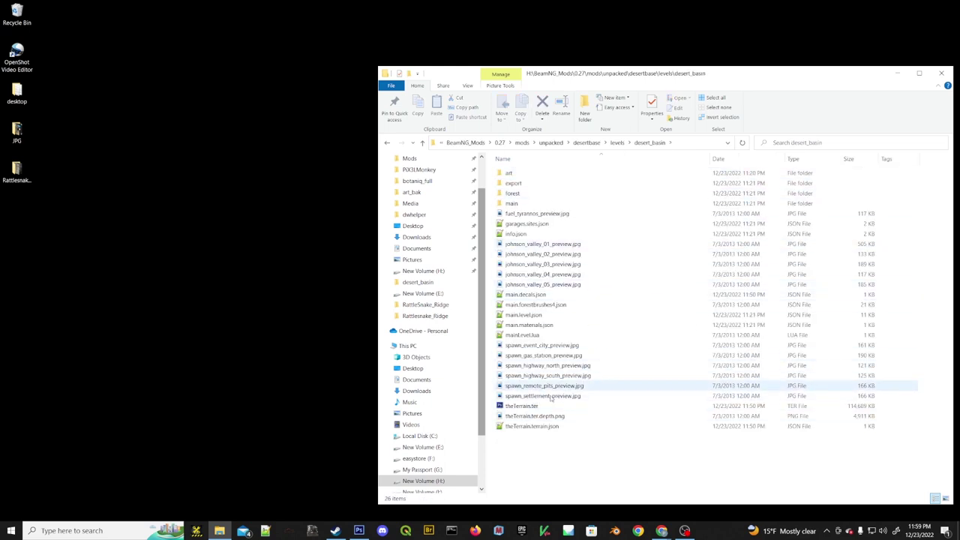
pyautogui.click(530, 417)
pyautogui.click(530, 420)
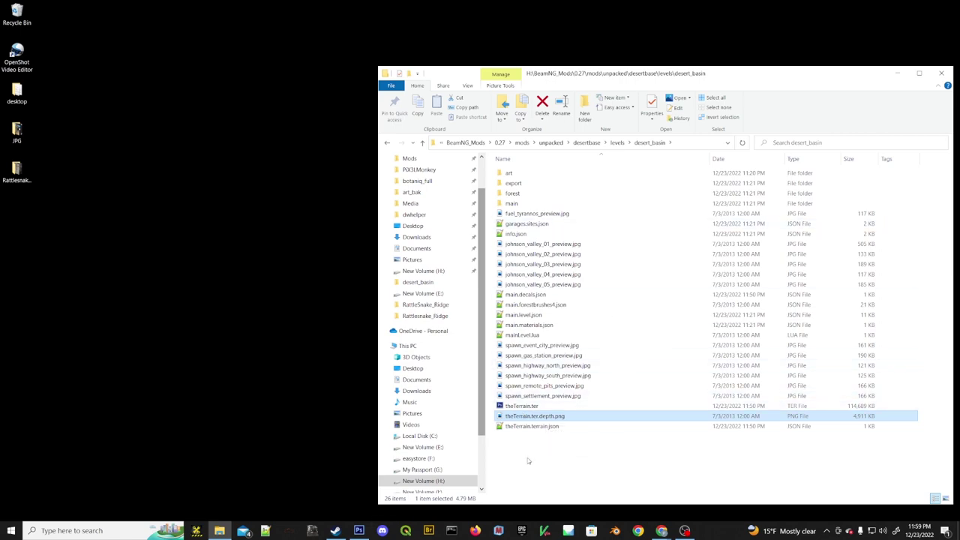
# Switch to Photoshop and open theTerrain.ter.depth.png there from the desert_basin folder.
pyautogui.click(359, 531)
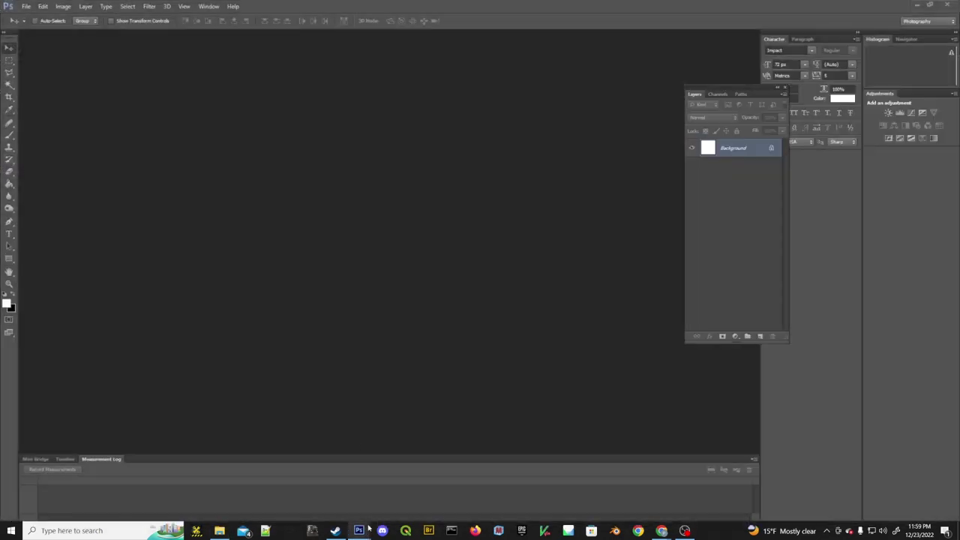
pyautogui.click(219, 531)
pyautogui.click(561, 420)
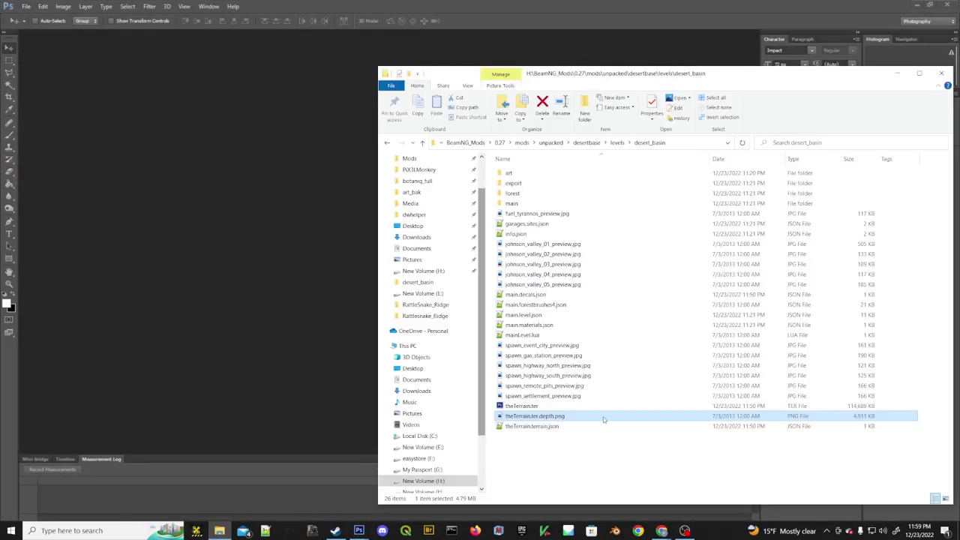
pyautogui.click(501, 418)
pyautogui.moveTo(503, 421); pyautogui.dragTo(291, 346)
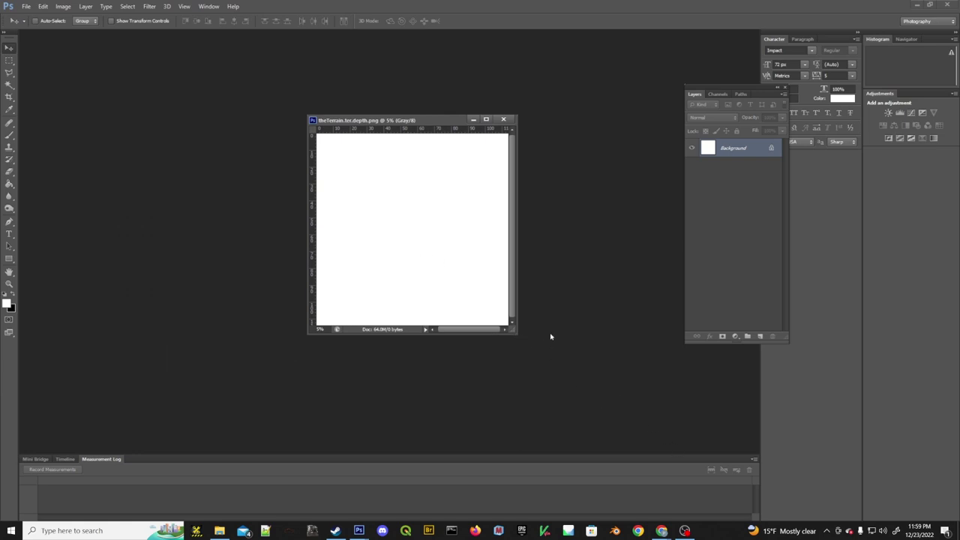
# Fill the terrain depth image with the white foreground colour (255, 255, 255) and save the file.
pyautogui.hotkey('ctrl', '+')
pyautogui.hotkey('ctrl', '+')
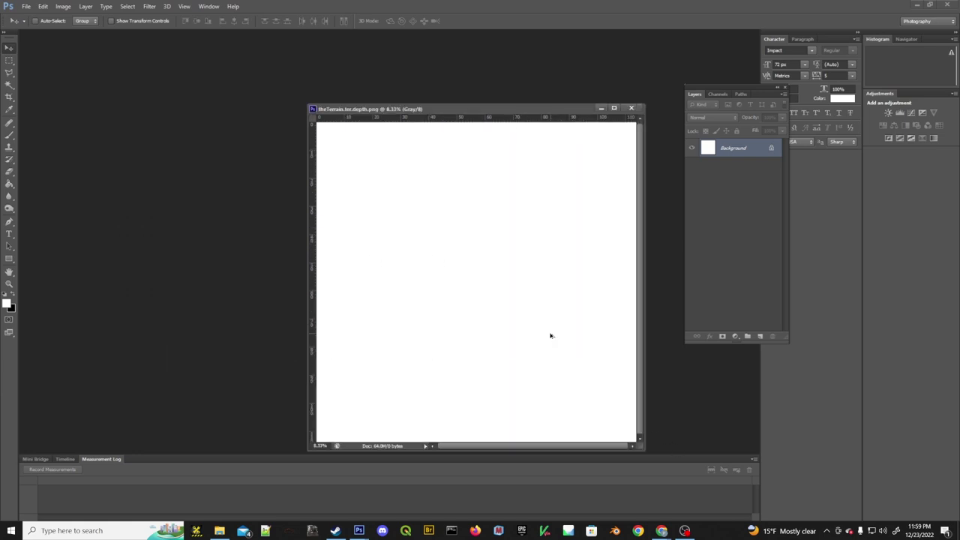
pyautogui.hotkey('ctrl', '+')
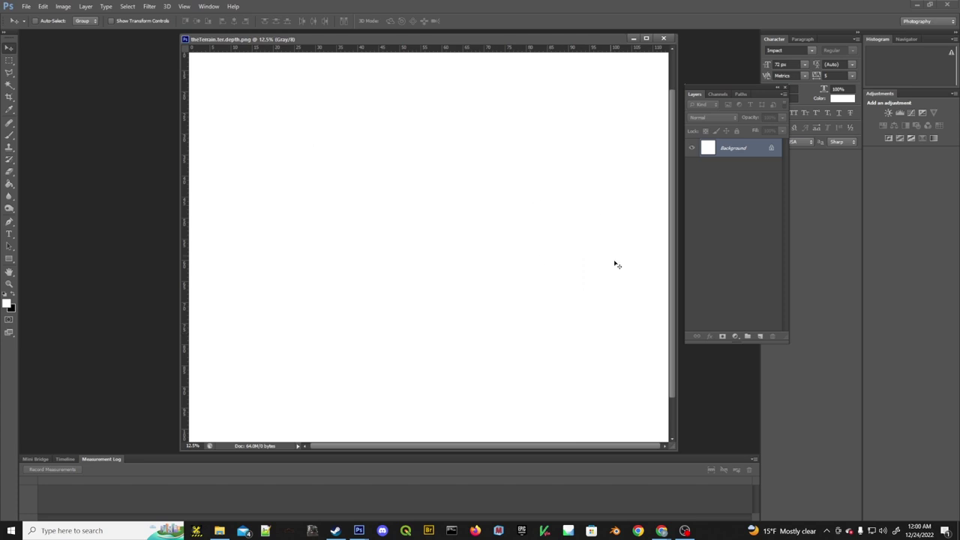
pyautogui.moveTo(673, 293); pyautogui.dragTo(673, 304)
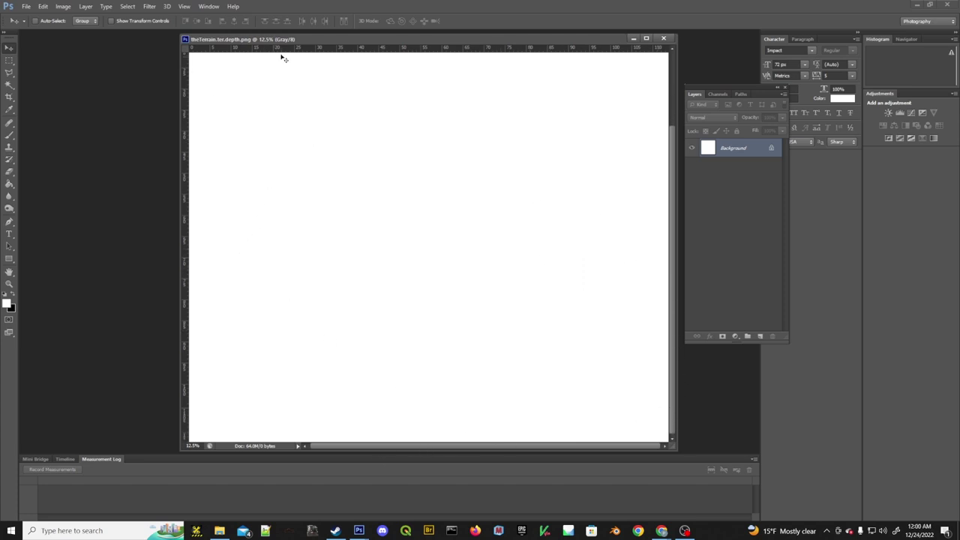
pyautogui.moveTo(358, 41); pyautogui.dragTo(328, 52)
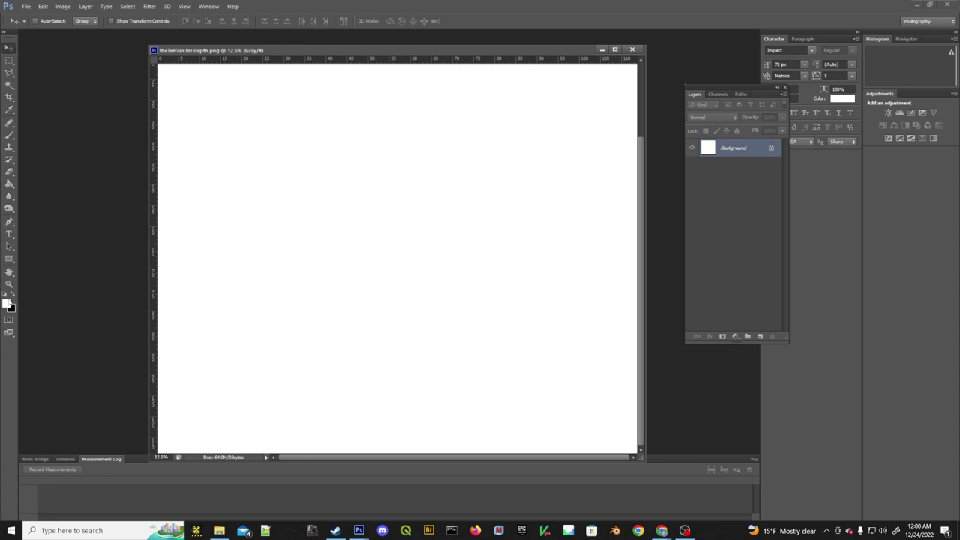
pyautogui.click(8, 303)
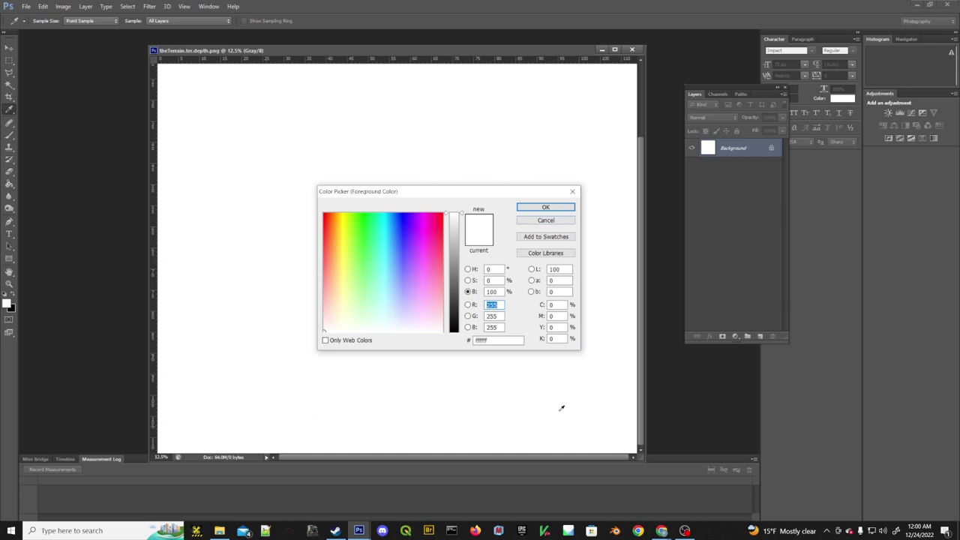
pyautogui.click(8, 304)
pyautogui.click(547, 219)
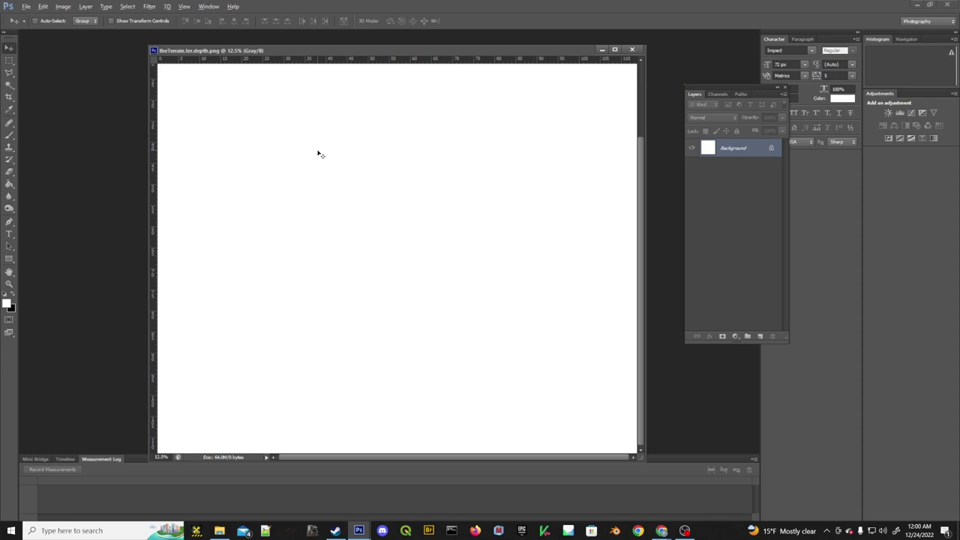
pyautogui.hotkey('alt', 'BackSpace')
pyautogui.hotkey('ctrl', 's')
# Check the depth image's colour mode and bit depth, and close the document.
pyautogui.click(86, 6)
pyautogui.moveTo(63, 6)
pyautogui.moveTo(113, 17)
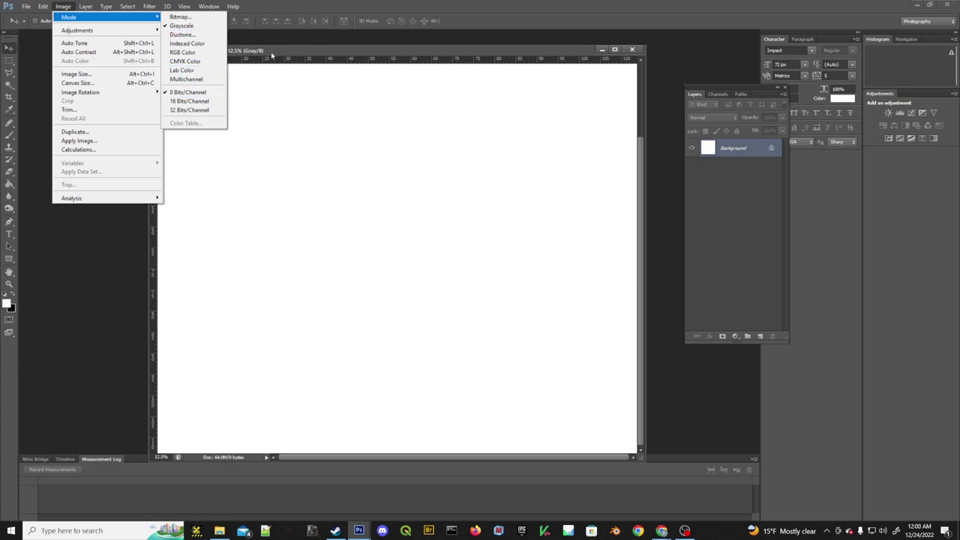
pyautogui.click(329, 55)
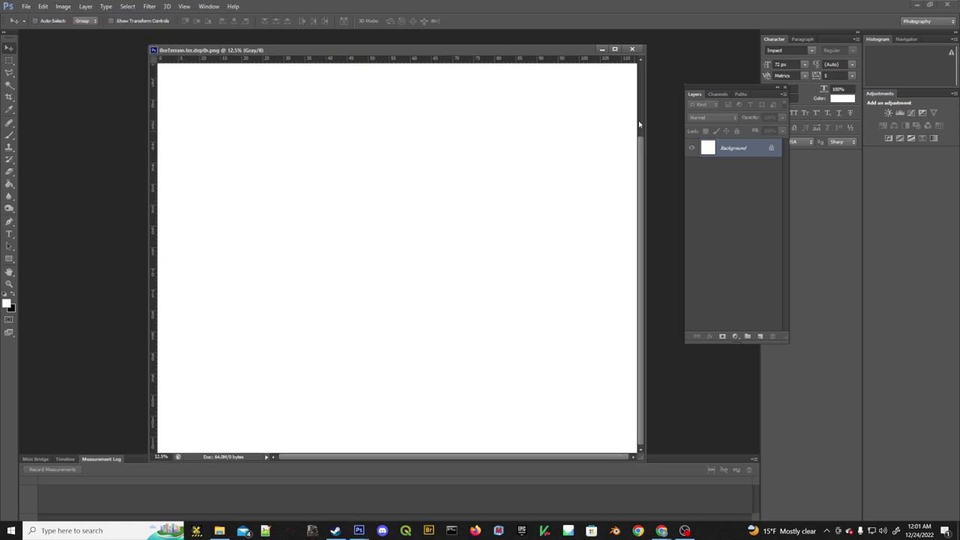
pyautogui.click(635, 52)
pyautogui.click(633, 49)
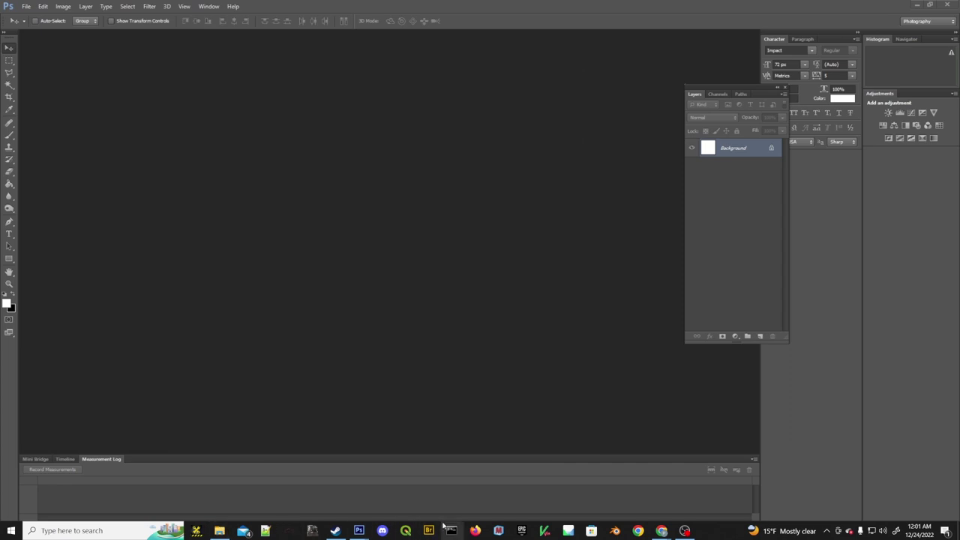
# Switch to File Explorer, open a second window on the desert_basin folder, and arrange both windows over the Photoshop workspace.
pyautogui.click(221, 530)
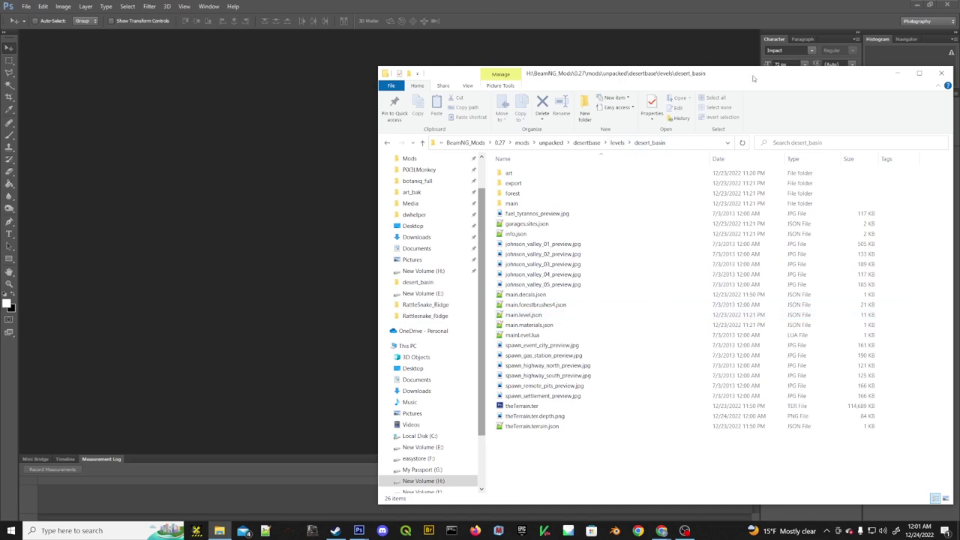
pyautogui.moveTo(754, 78); pyautogui.dragTo(751, 23)
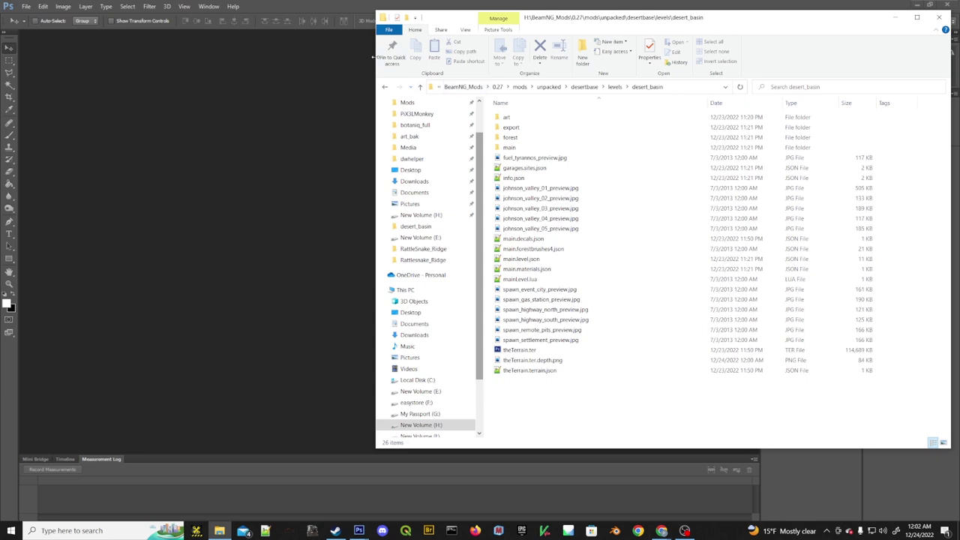
pyautogui.moveTo(375, 58); pyautogui.dragTo(421, 58)
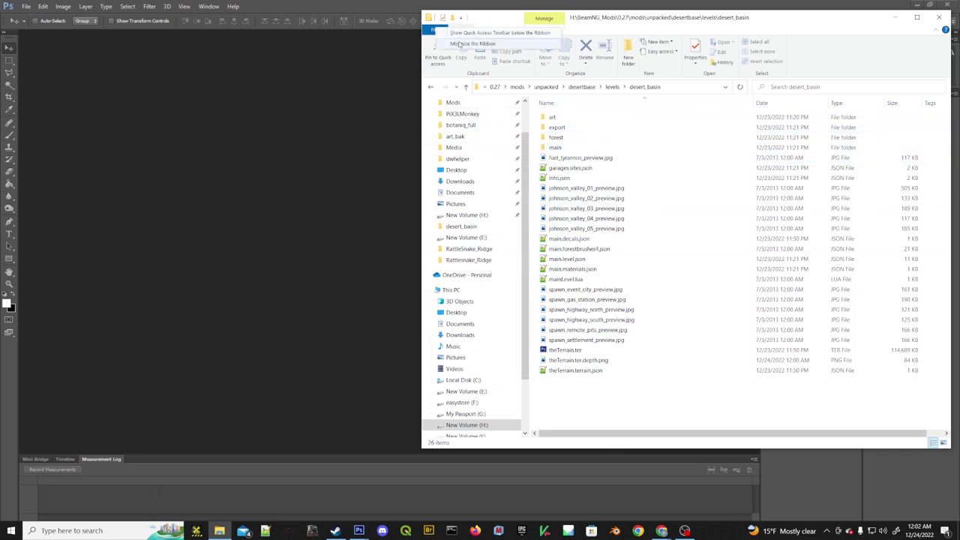
pyautogui.click(436, 30)
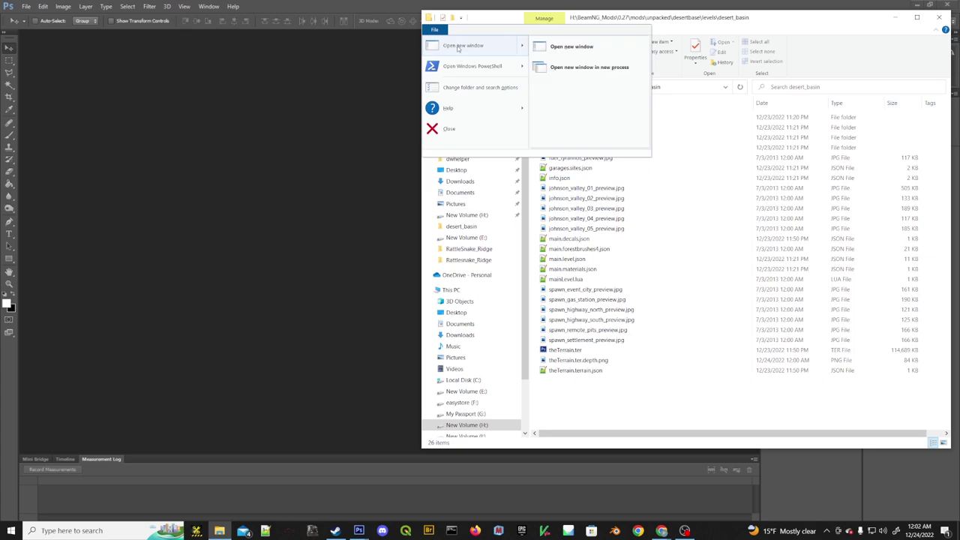
pyautogui.click(458, 48)
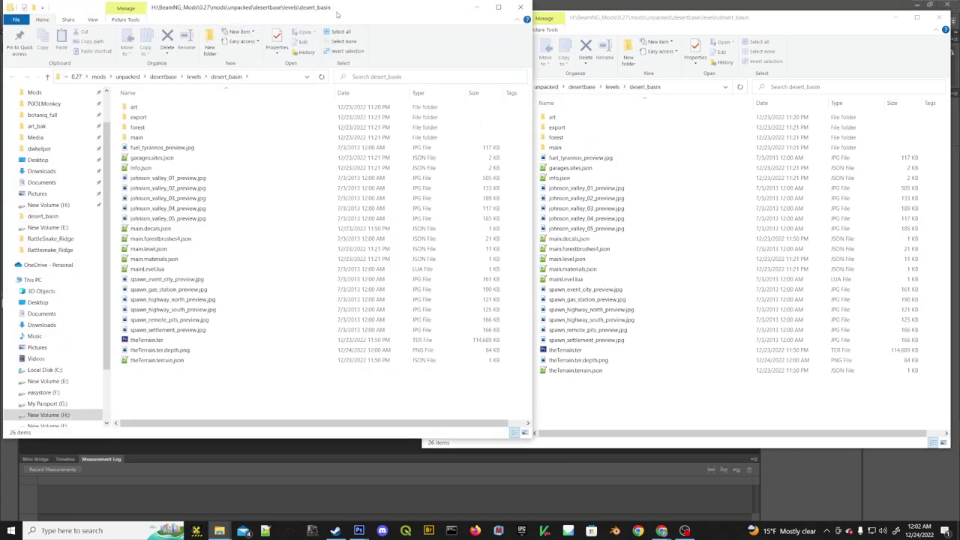
pyautogui.moveTo(333, 10); pyautogui.dragTo(356, 51)
pyautogui.moveTo(551, 86); pyautogui.dragTo(396, 86)
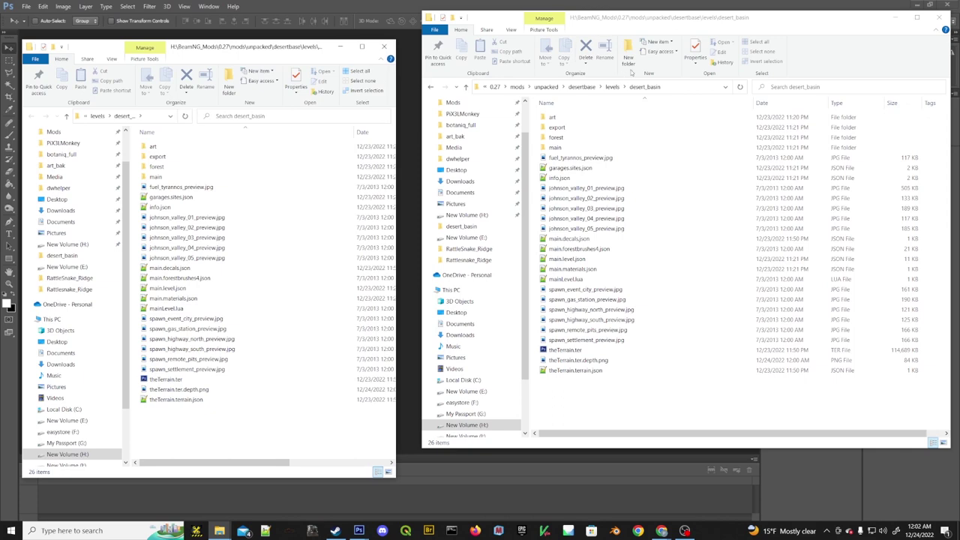
pyautogui.moveTo(776, 22); pyautogui.dragTo(781, 53)
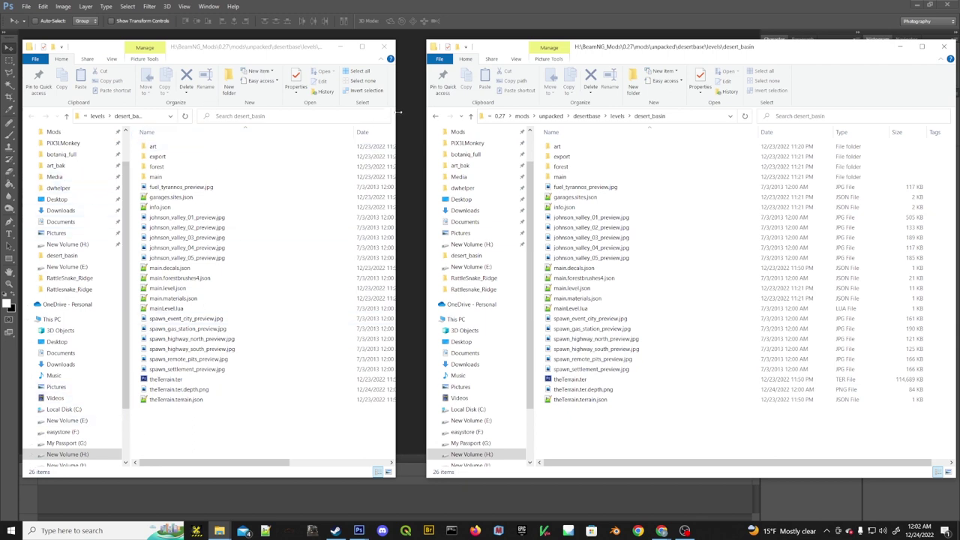
pyautogui.moveTo(395, 105); pyautogui.dragTo(757, 105)
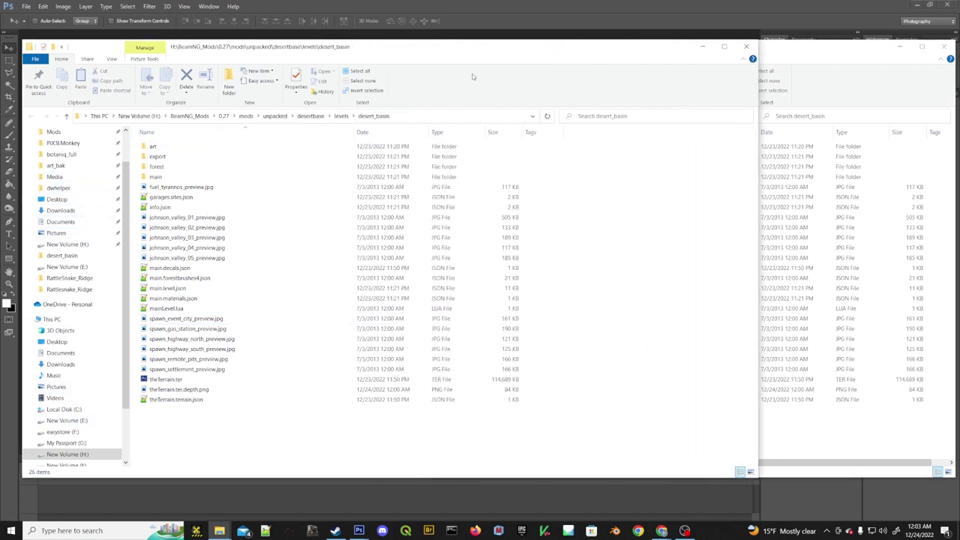
# In the new Explorer window, browse to H:\SteamLibrary\steamapps\common\BeamNG.drive.
pyautogui.click(139, 116)
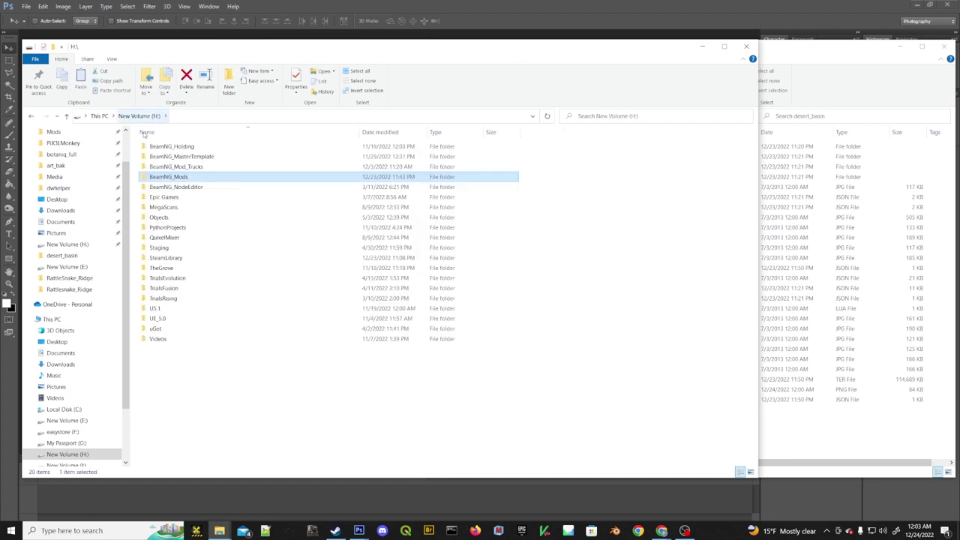
pyautogui.click(171, 258)
pyautogui.doubleClick(166, 258)
pyautogui.doubleClick(171, 146)
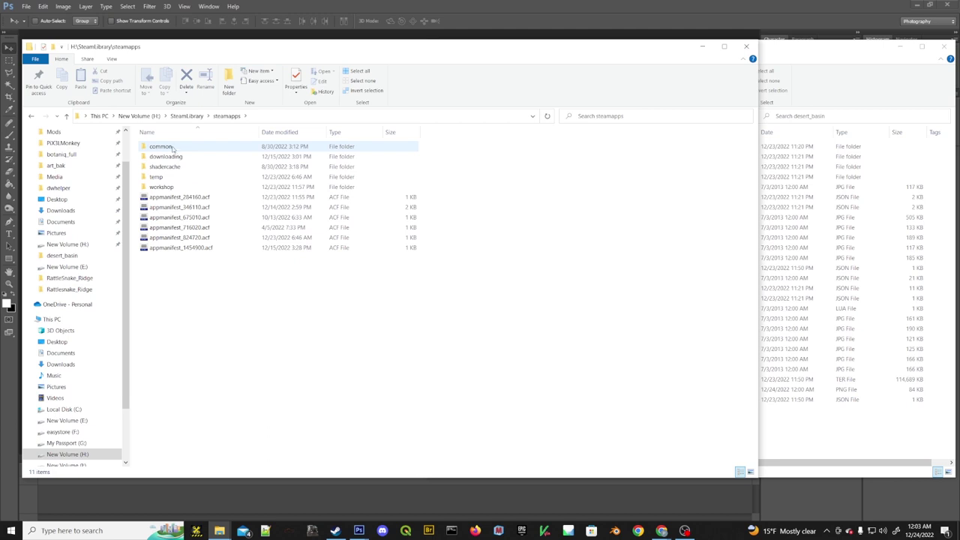
pyautogui.click(172, 149)
pyautogui.doubleClick(171, 147)
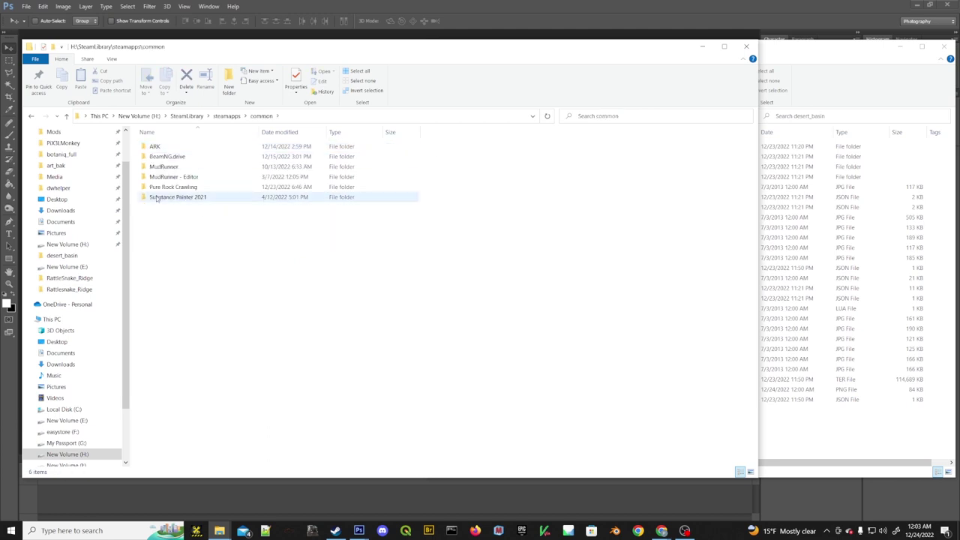
pyautogui.doubleClick(173, 157)
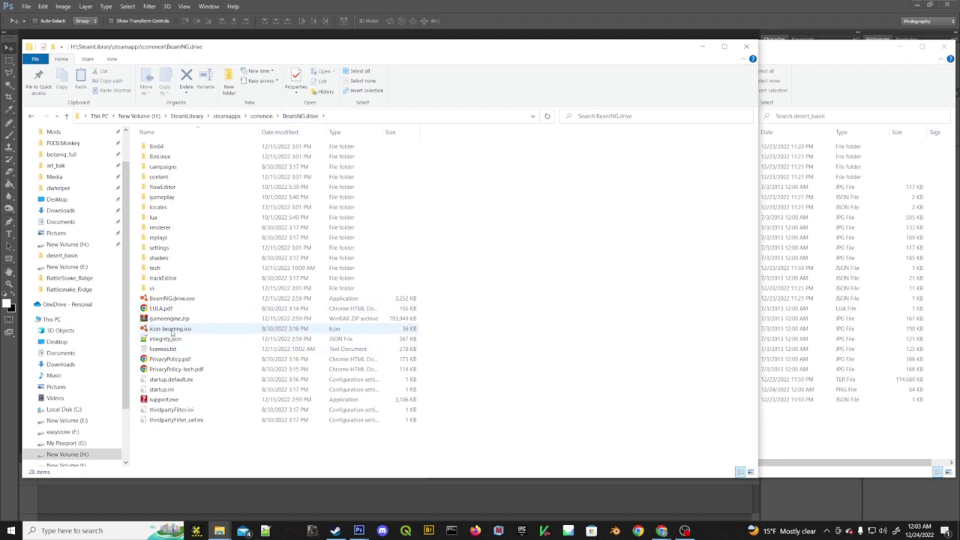
# Open gameengine.zip in WinRAR, close the spare Explorer window, and select groundmodels.json in the archive's art folder.
pyautogui.click(166, 321)
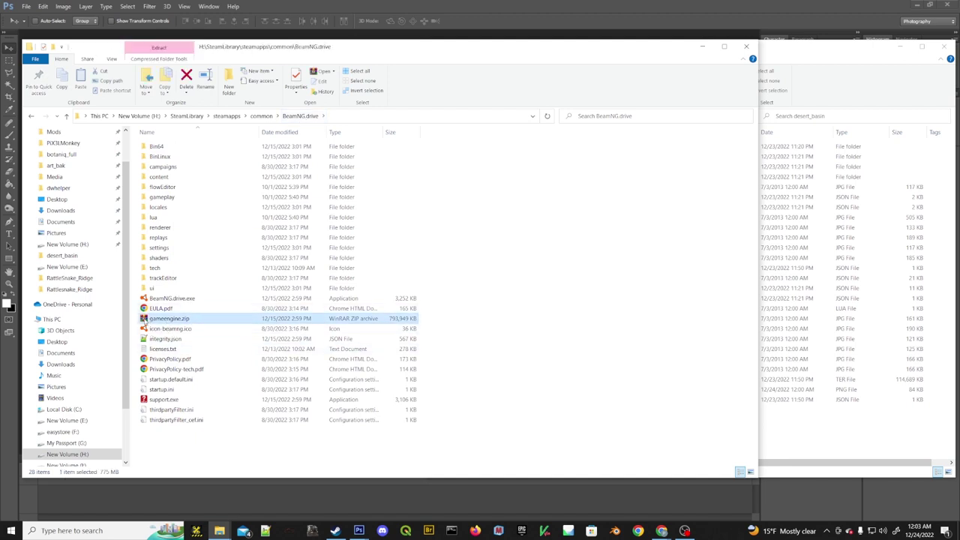
pyautogui.doubleClick(144, 321)
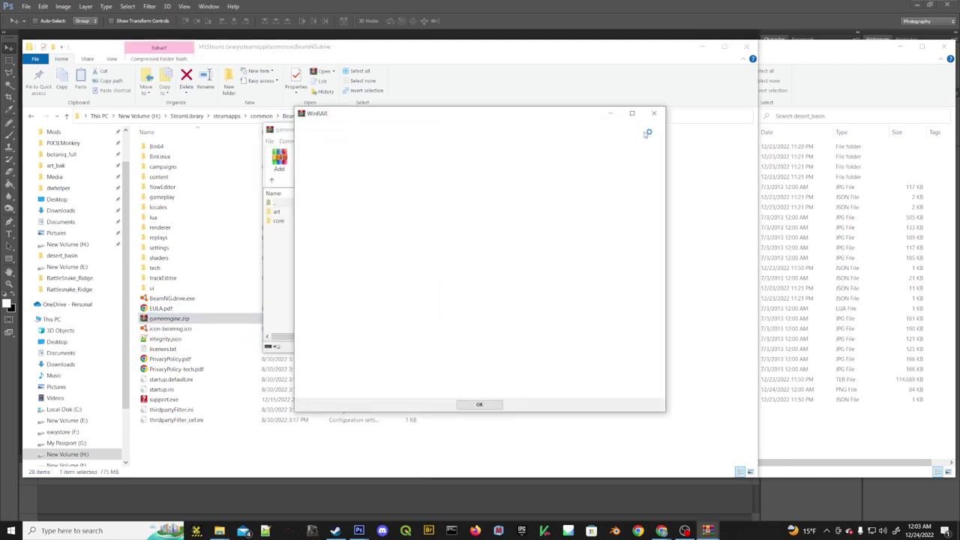
pyautogui.click(655, 114)
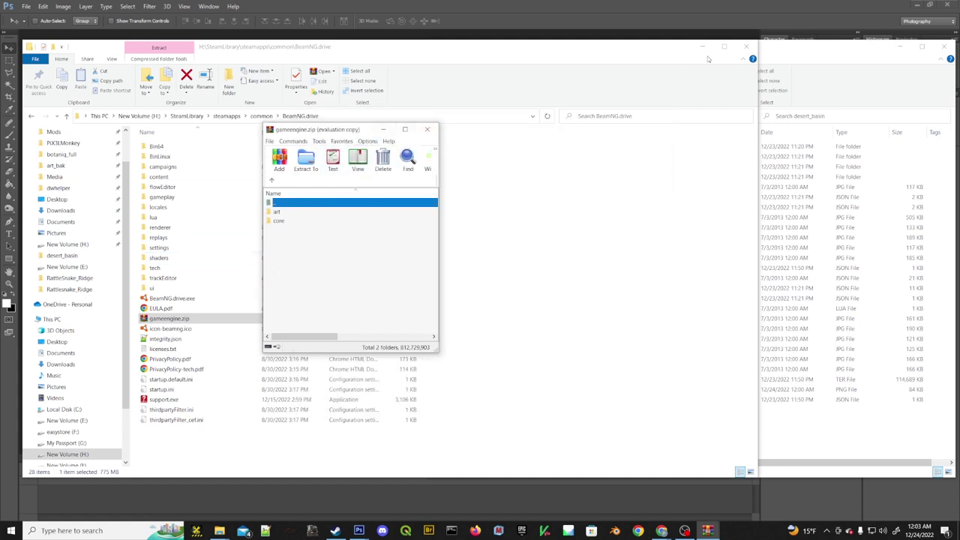
pyautogui.click(747, 47)
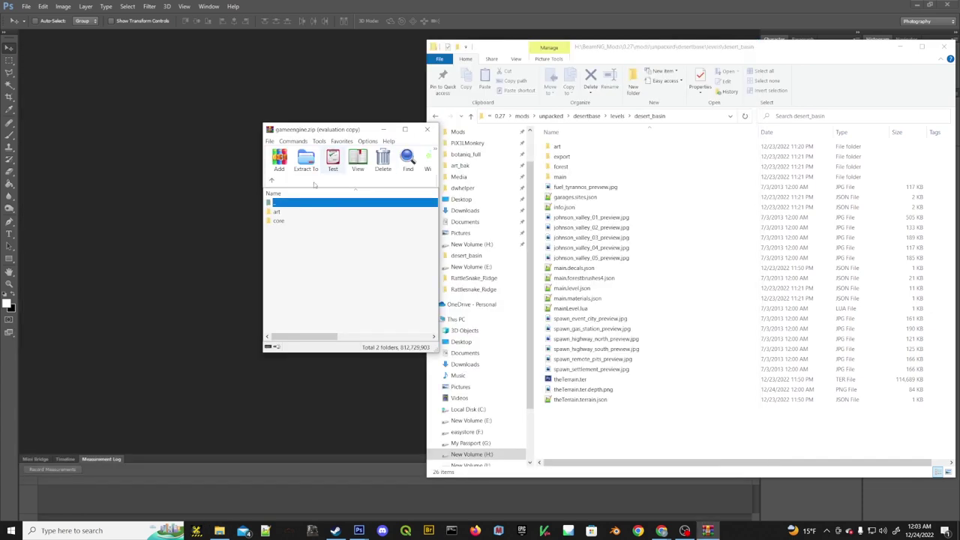
pyautogui.doubleClick(134, 147)
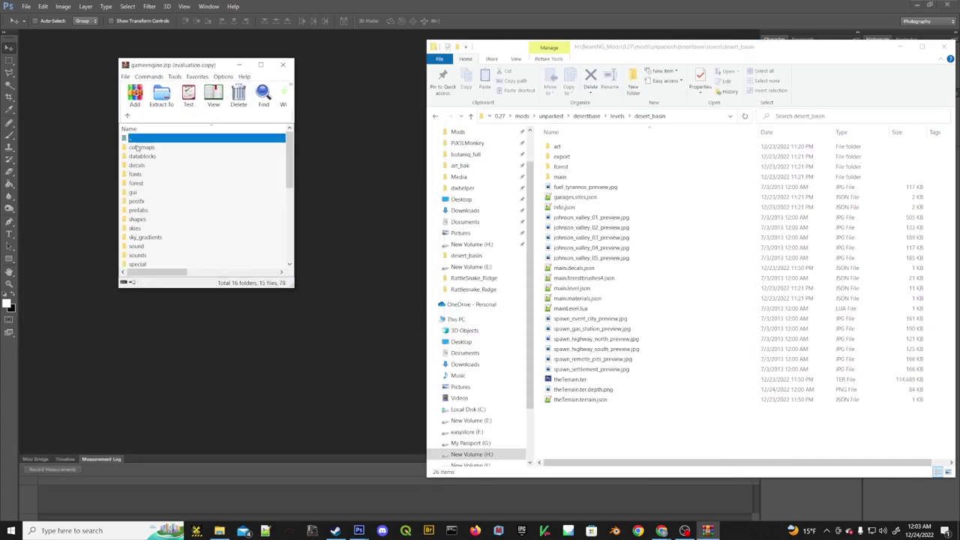
pyautogui.moveTo(291, 284); pyautogui.dragTo(407, 460)
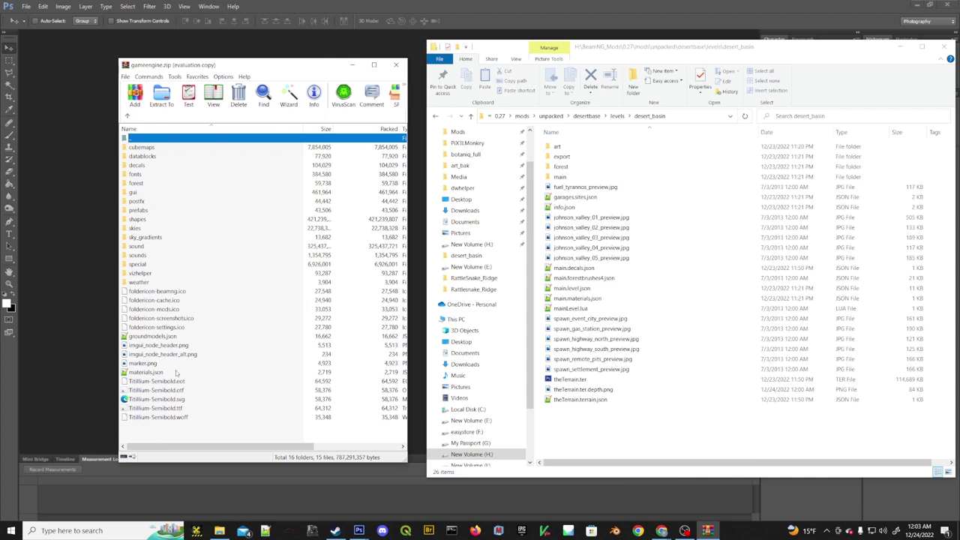
pyautogui.click(142, 337)
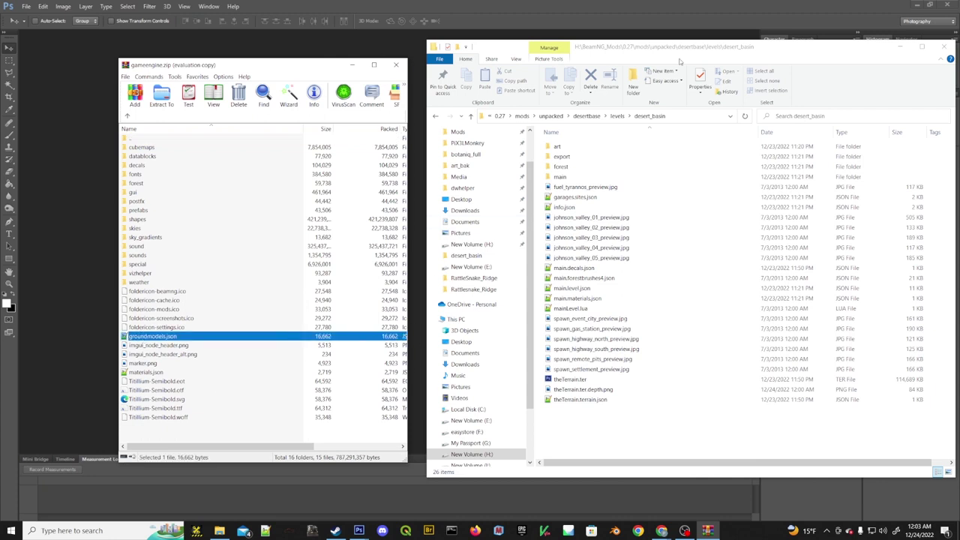
# Create a new folder named groundmodels inside the mod's desert_basin level folder.
pyautogui.click(615, 438)
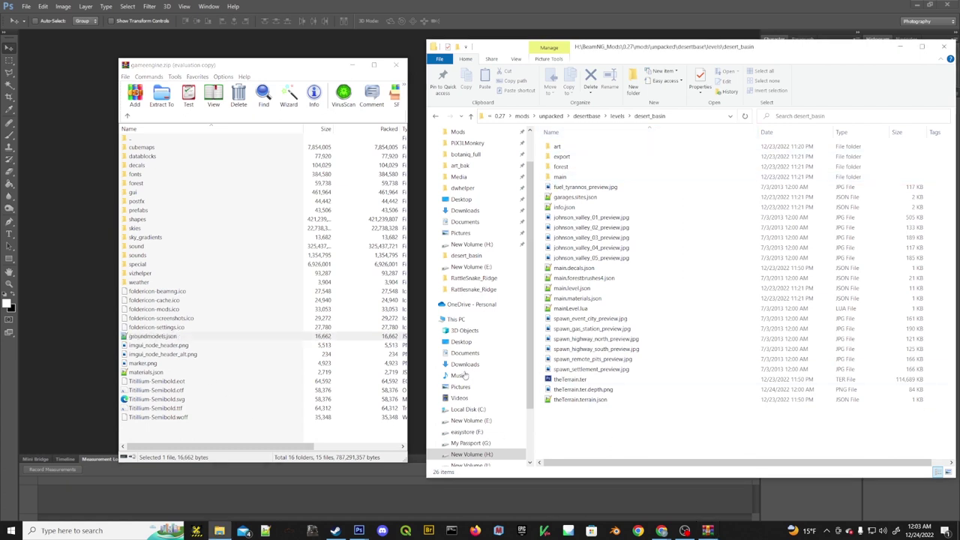
pyautogui.rightClick(595, 427)
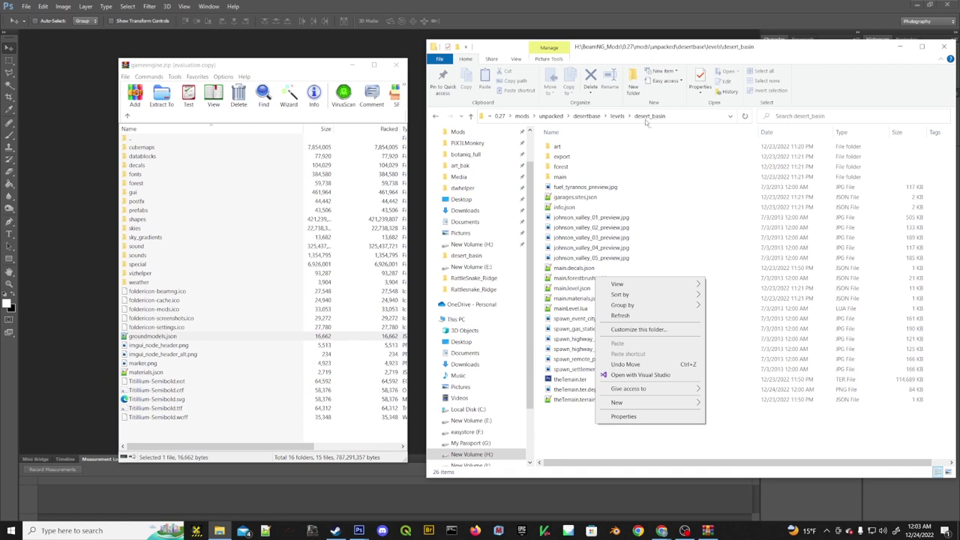
pyautogui.moveTo(636, 405)
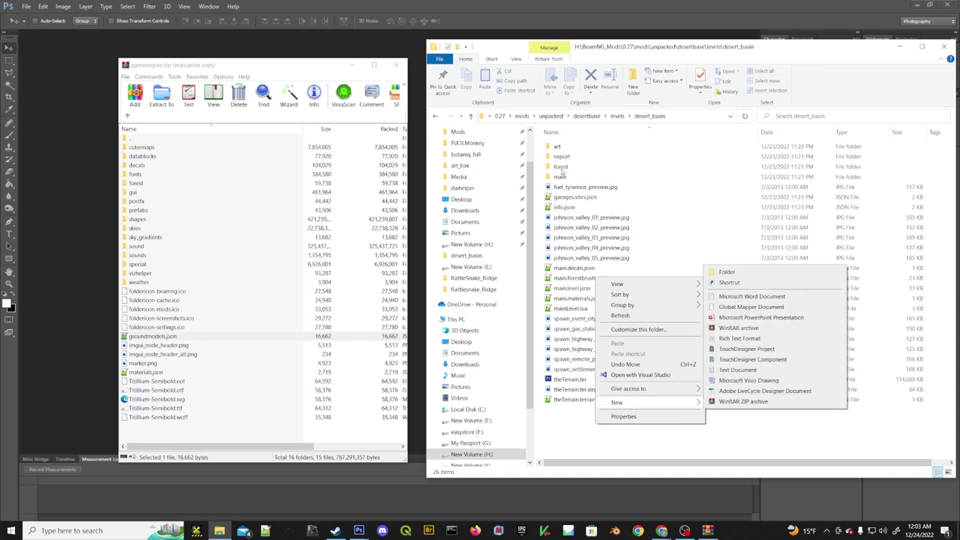
pyautogui.click(729, 272)
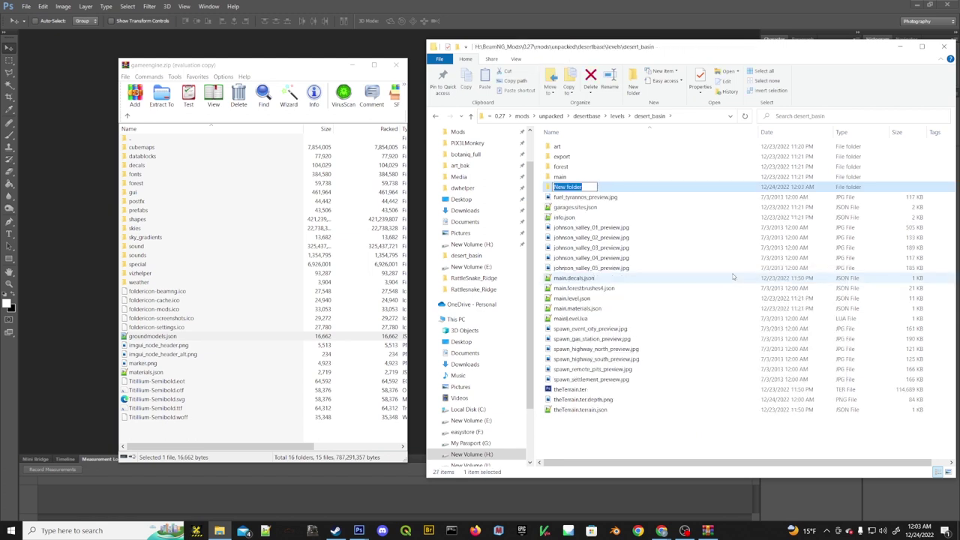
pyautogui.write('groundmodels')
pyautogui.press('Return')
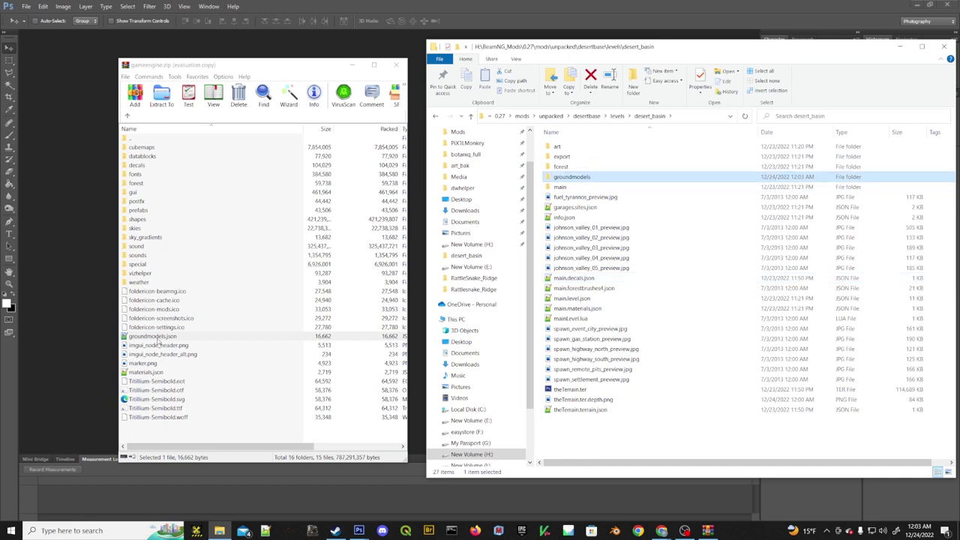
# Copy groundmodels.json from the archive into the new groundmodels folder, open that folder, and close the archive.
pyautogui.click(154, 336)
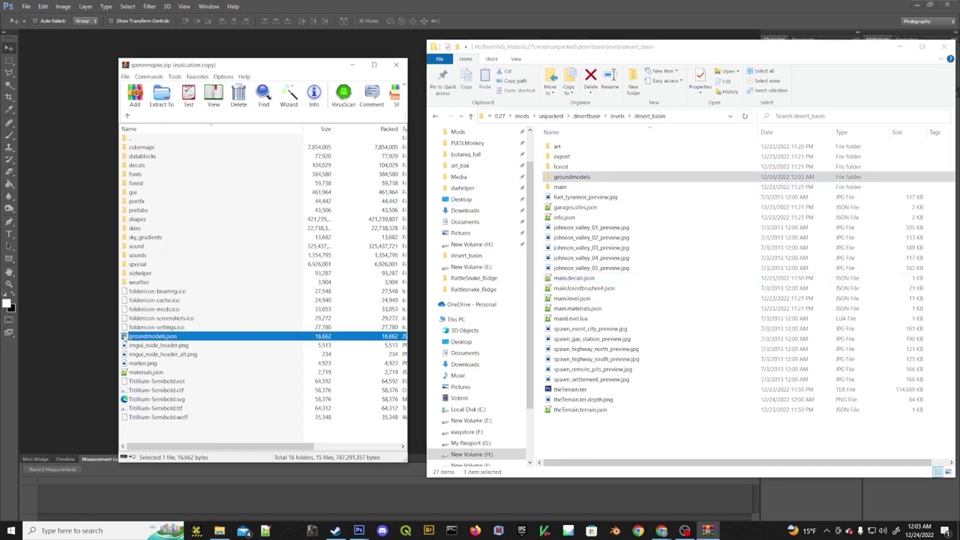
pyautogui.click(570, 178)
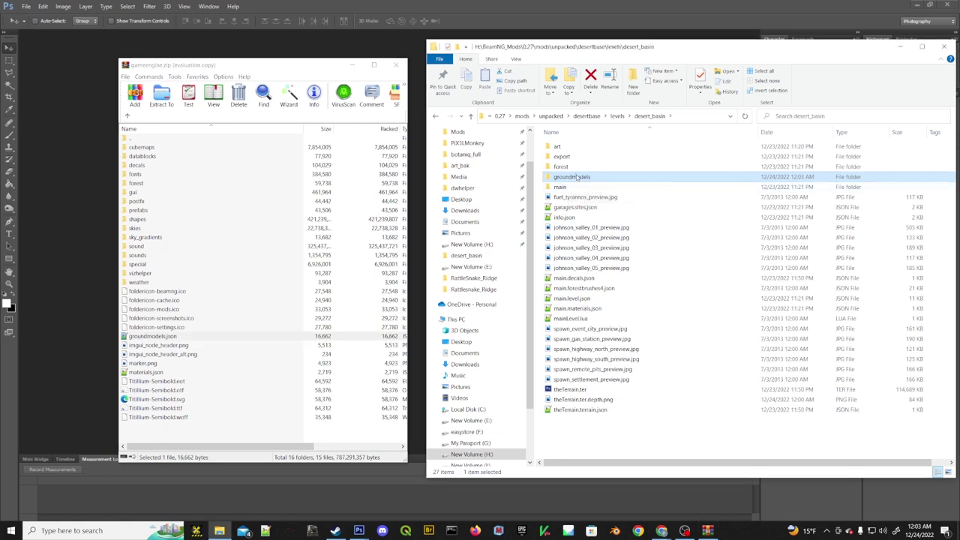
pyautogui.press('F2')
pyautogui.doubleClick(548, 178)
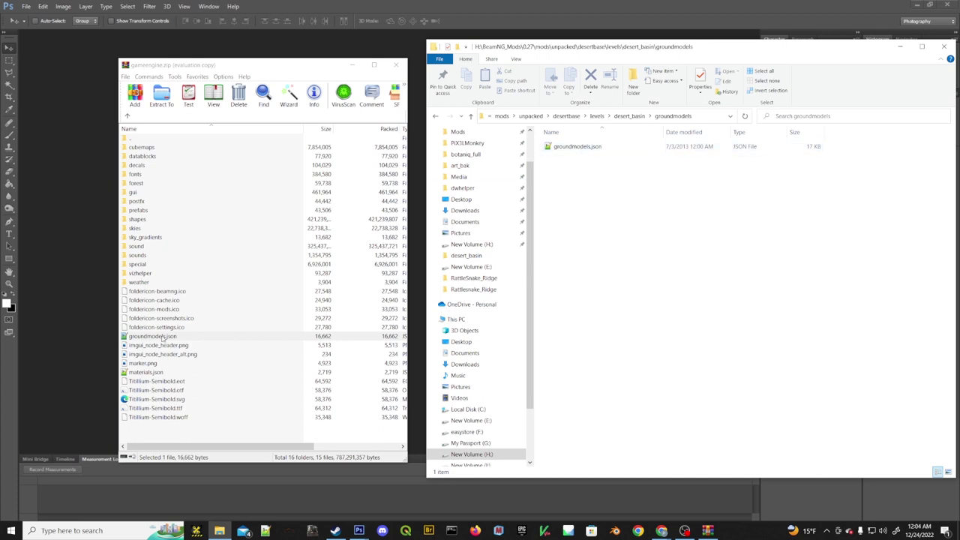
pyautogui.click(373, 75)
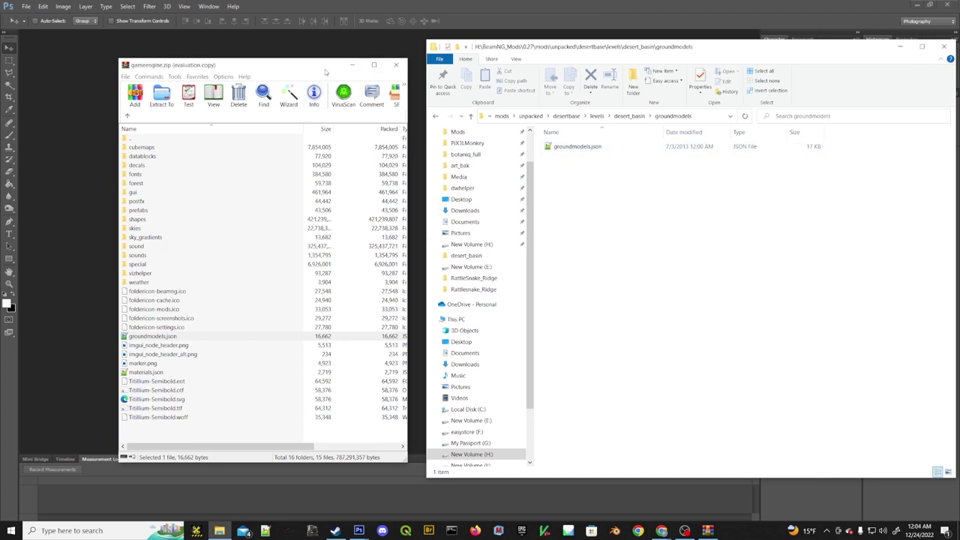
pyautogui.click(395, 69)
# Open the copied groundmodels.json in Notepad++ and decline the program update.
pyautogui.click(576, 149)
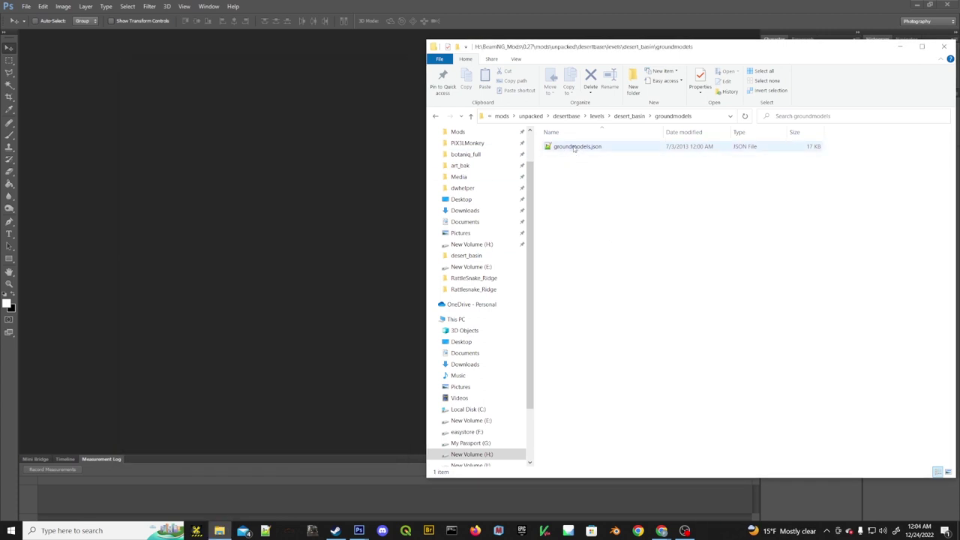
pyautogui.doubleClick(552, 147)
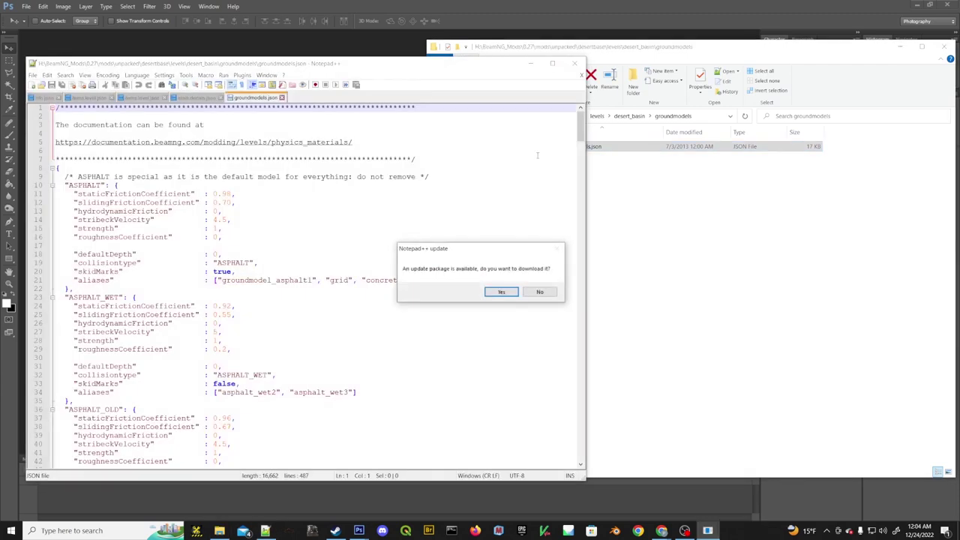
pyautogui.click(539, 292)
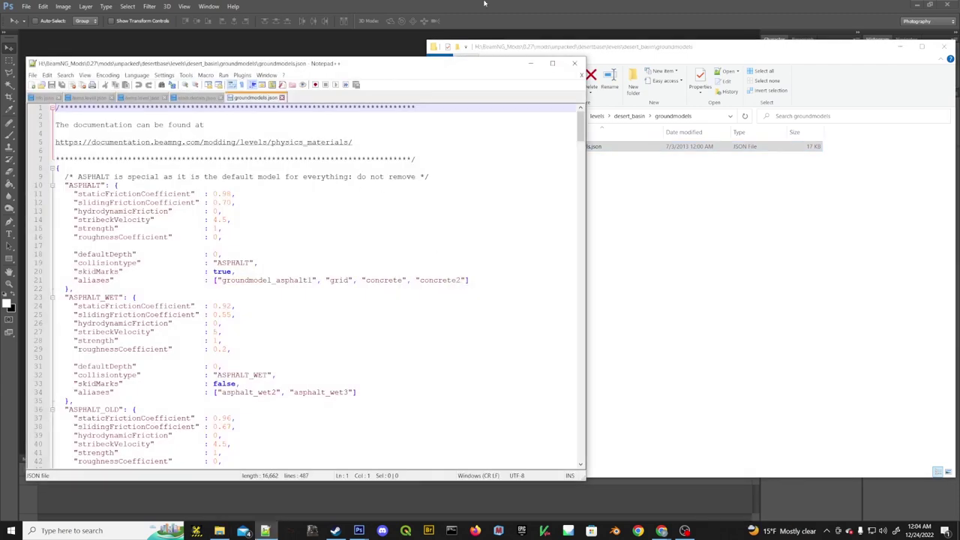
pyautogui.moveTo(381, 63); pyautogui.dragTo(375, 42)
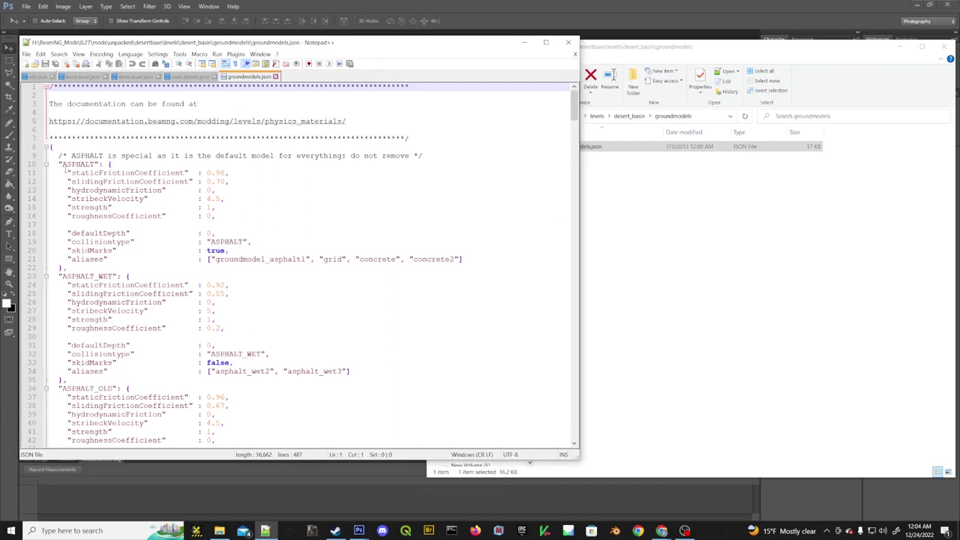
# Examine the ground model entries from ASPHALT to METAL_TREAD in groundmodels.json, and narrow the editor window to uncover the folder beside it.
pyautogui.click(61, 164)
pyautogui.scroll(-13, 97, 223)
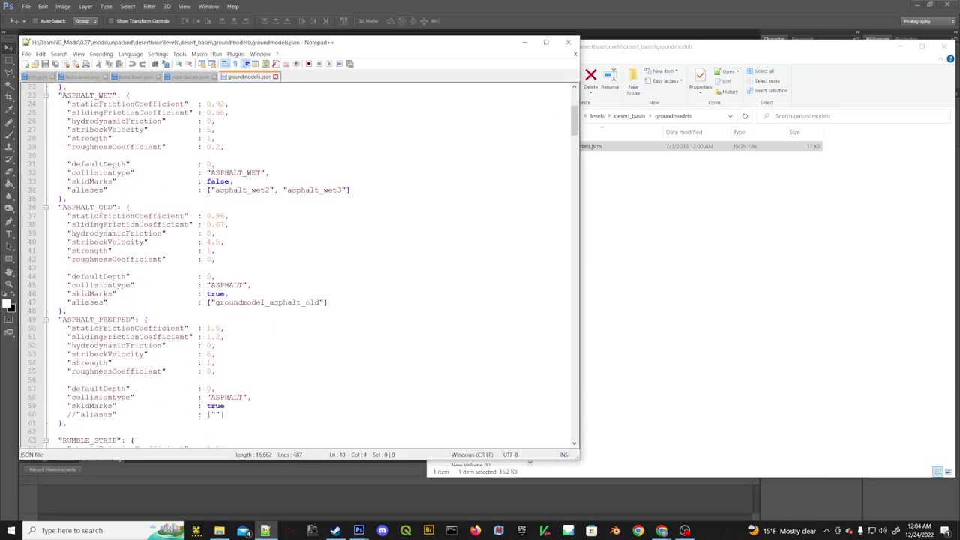
pyautogui.scroll(-7, 114, 216)
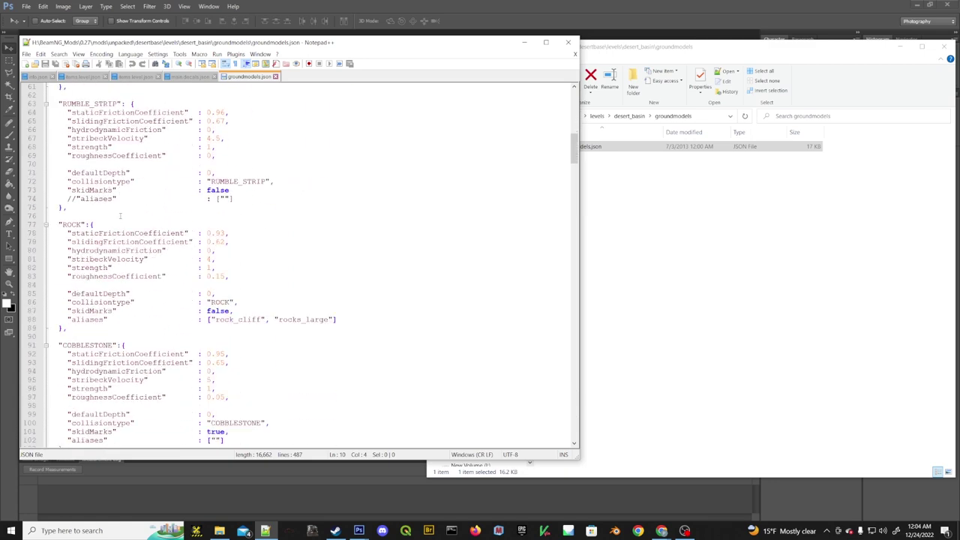
pyautogui.scroll(-3, 120, 216)
pyautogui.scroll(-10, 120, 216)
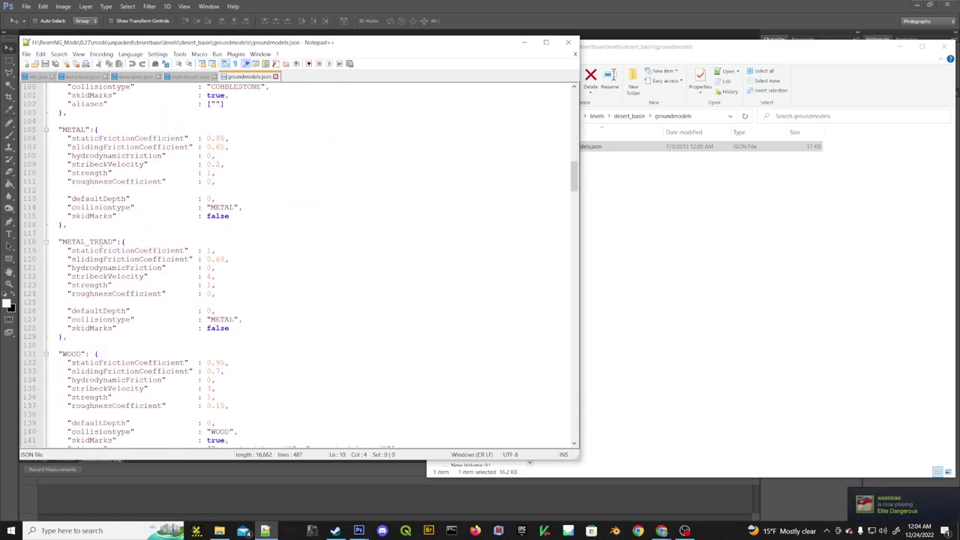
pyautogui.scroll(4, 177, 270)
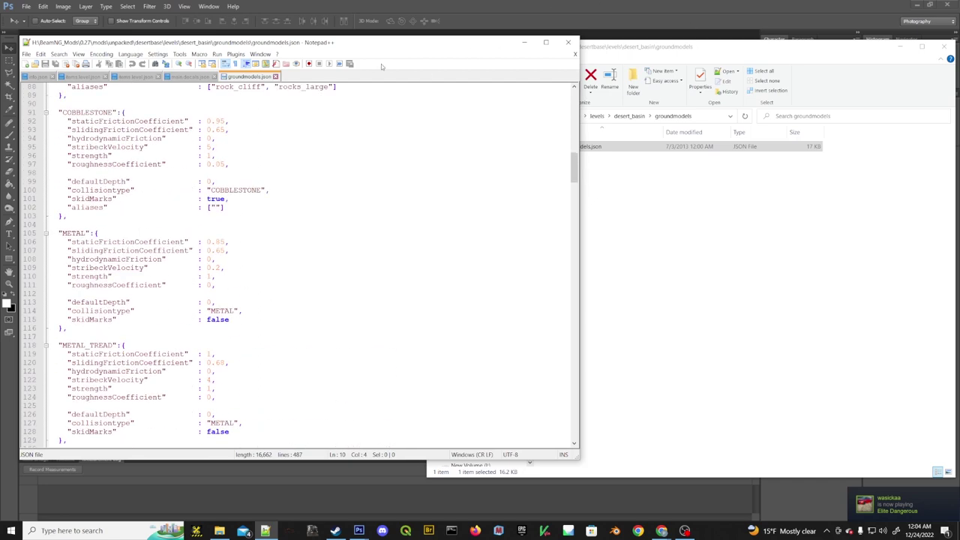
pyautogui.moveTo(579, 73); pyautogui.dragTo(409, 73)
pyautogui.scroll(20, 391, 96)
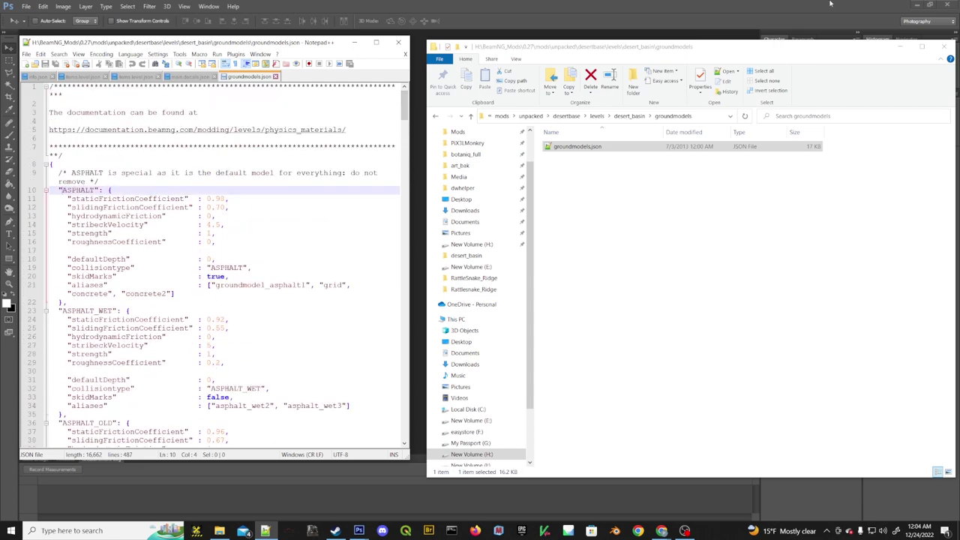
# Add the prefix PXL_ to the model names ASPHALT, ASPHALT_WET, ASPHALT_OLD and ASPHALT_PREPPED.
pyautogui.write('PXL_')
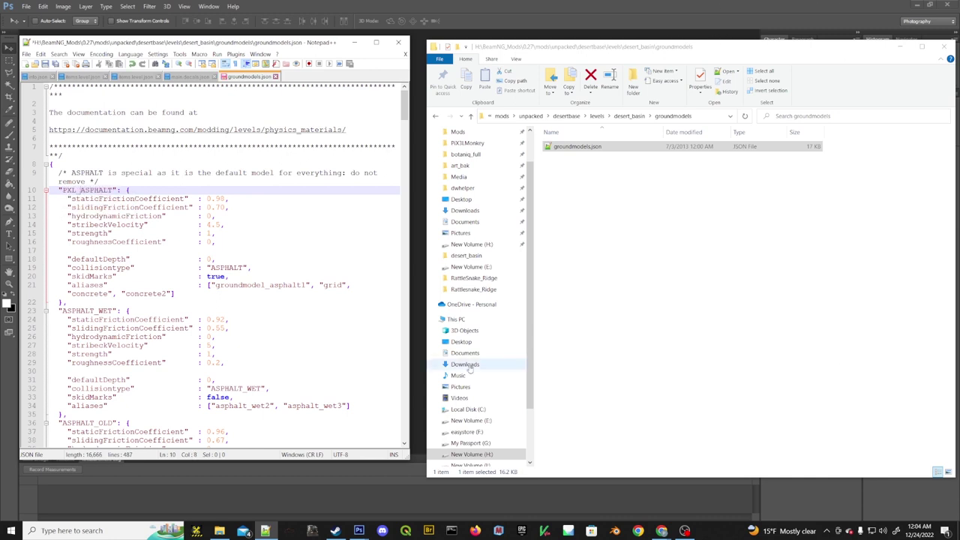
pyautogui.moveTo(80, 190); pyautogui.dragTo(65, 193)
pyautogui.hotkey('ctrl', 'c')
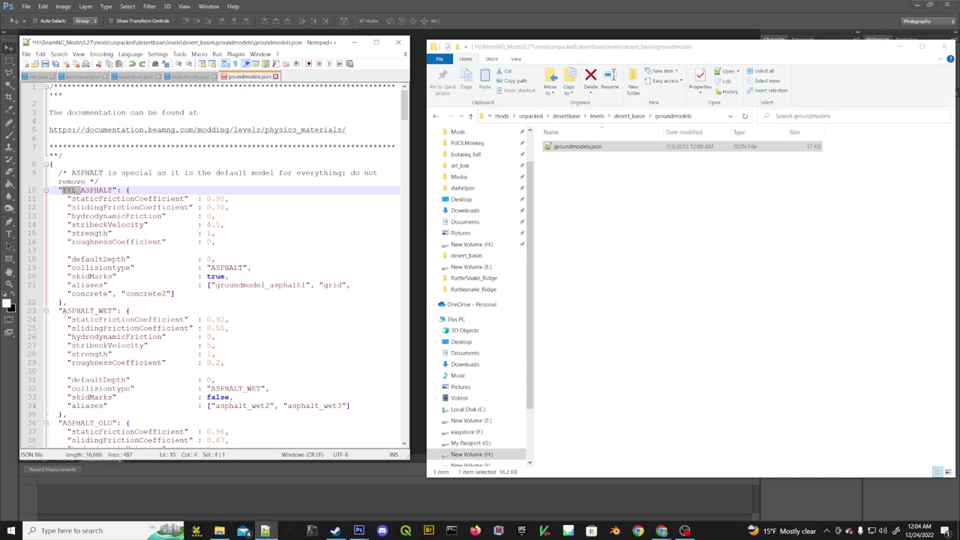
pyautogui.click(61, 311)
pyautogui.hotkey('ctrl', 'v')
pyautogui.scroll(-4, 88, 328)
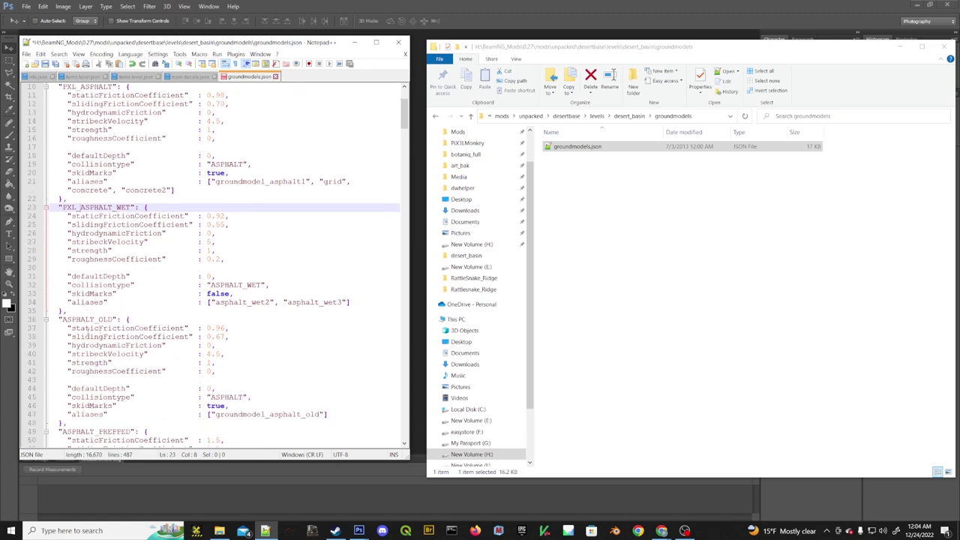
pyautogui.click(60, 320)
pyautogui.hotkey('ctrl', 'v')
pyautogui.scroll(-2, 55, 370)
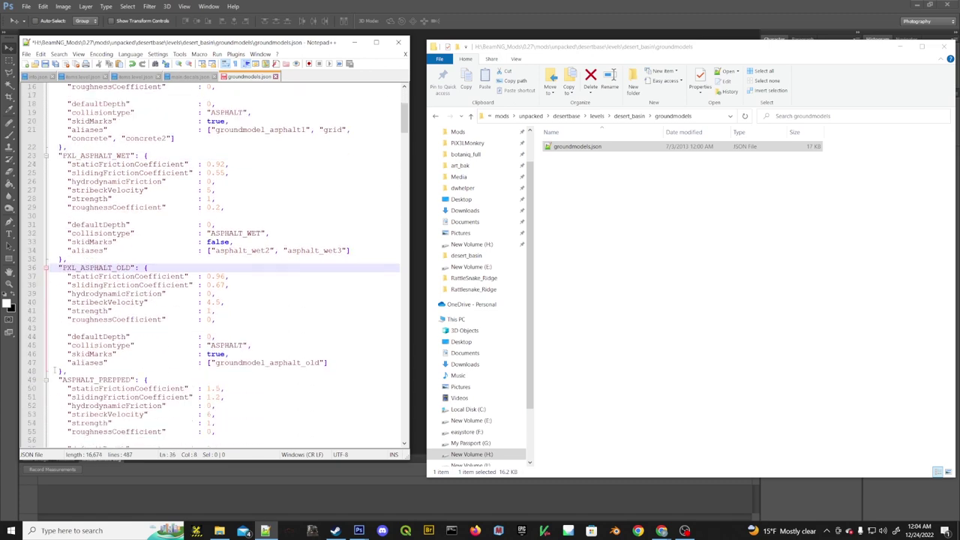
pyautogui.click(63, 380)
pyautogui.hotkey('ctrl', 'v')
pyautogui.scroll(-7, 71, 353)
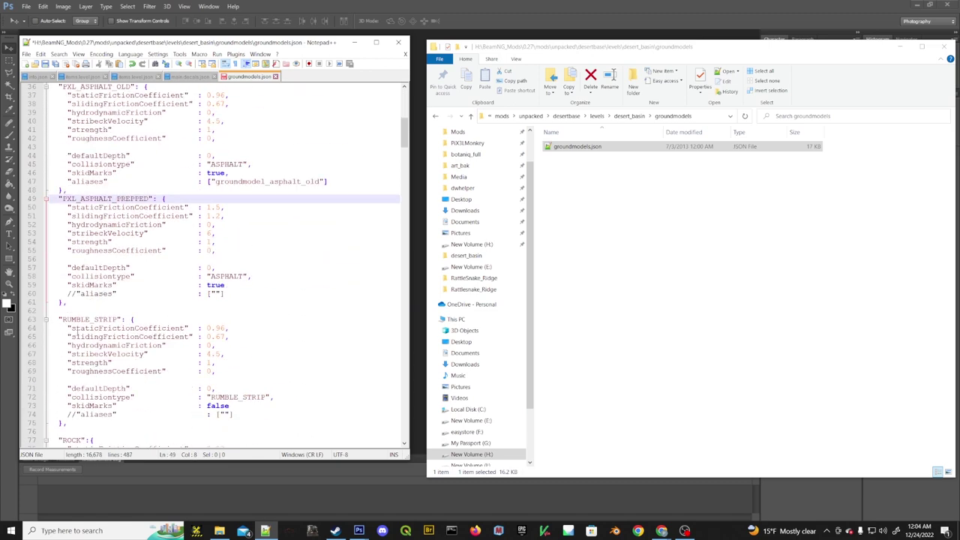
# Prefix the ground model names RUMBLE_STRIP, ROCK and COBBLESTONE with PXL_.
pyautogui.click(61, 319)
pyautogui.hotkey('ctrl', 'v')
pyautogui.scroll(-4, 61, 319)
pyautogui.click(61, 337)
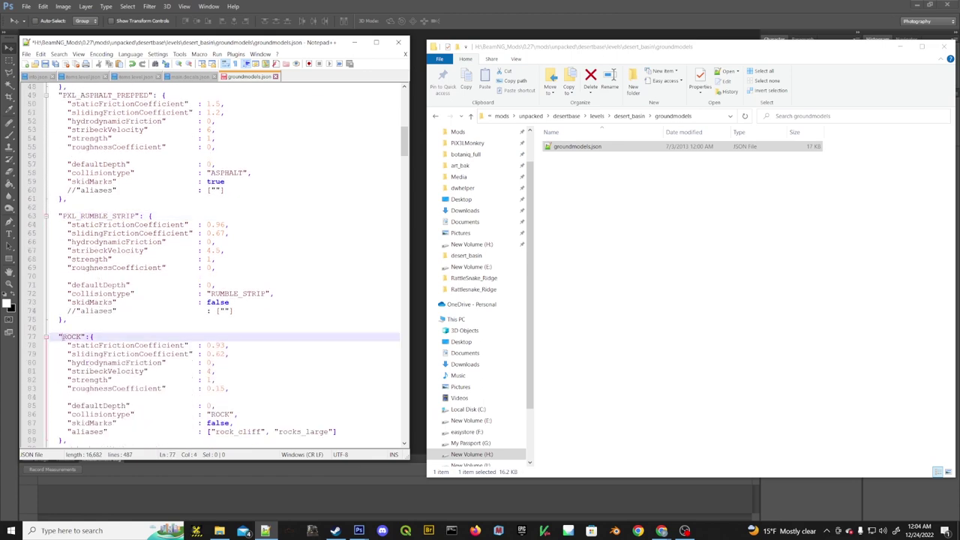
pyautogui.hotkey('ctrl', 'v')
pyautogui.scroll(-4, 60, 337)
pyautogui.click(62, 354)
pyautogui.hotkey('ctrl', 'v')
pyautogui.scroll(-4, 72, 355)
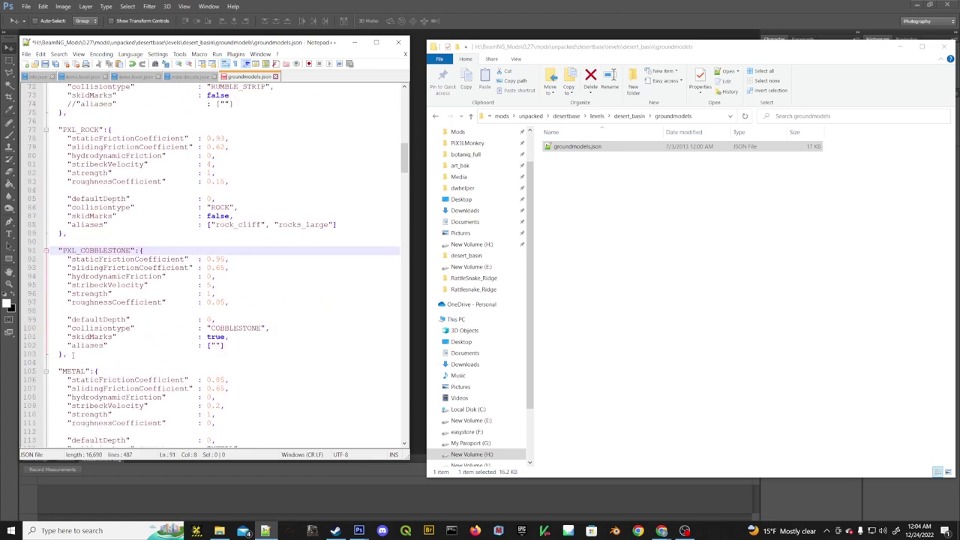
# Prefix the ground model names METAL, METAL_TREAD, WOOD and PLASTIC with PXL_.
pyautogui.click(60, 371)
pyautogui.hotkey('ctrl', 'v')
pyautogui.scroll(-3, 60, 371)
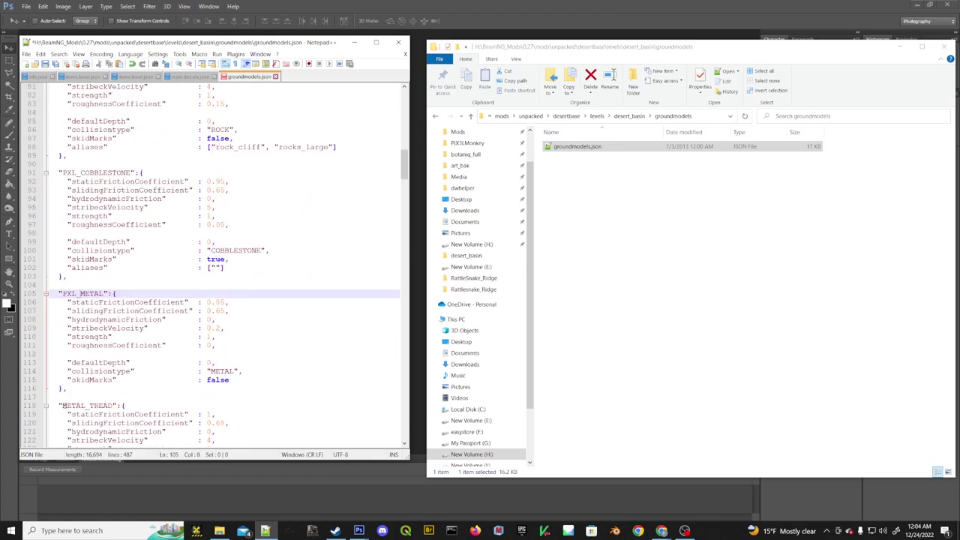
pyautogui.click(62, 406)
pyautogui.hotkey('ctrl', 'v')
pyautogui.scroll(-9, 62, 406)
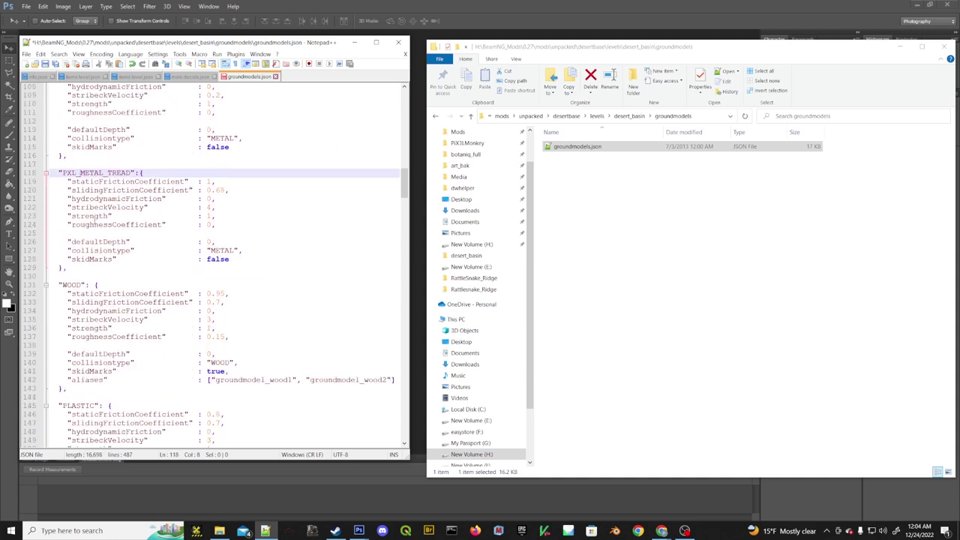
pyautogui.click(62, 285)
pyautogui.hotkey('ctrl', 'v')
pyautogui.scroll(-2, 63, 285)
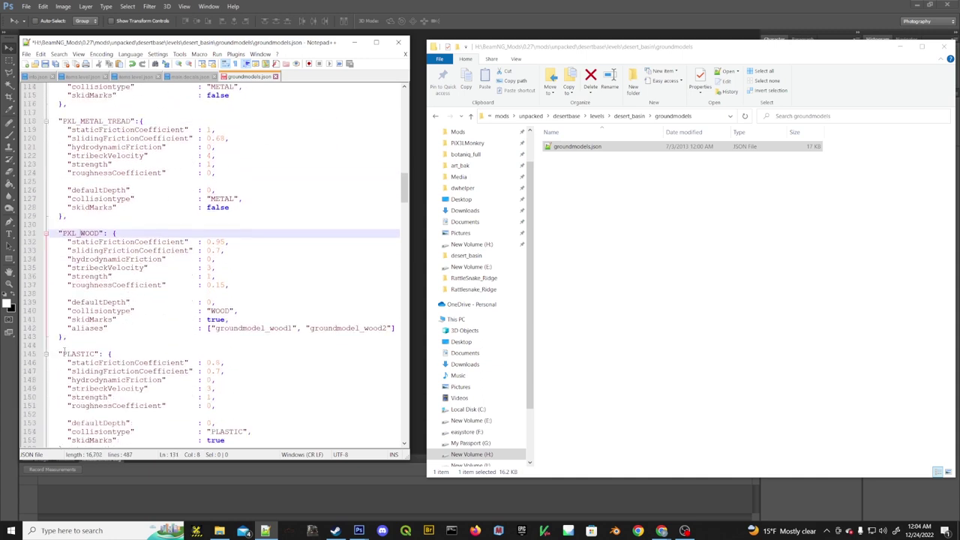
pyautogui.click(62, 354)
pyautogui.hotkey('ctrl', 'v')
pyautogui.scroll(-5, 63, 354)
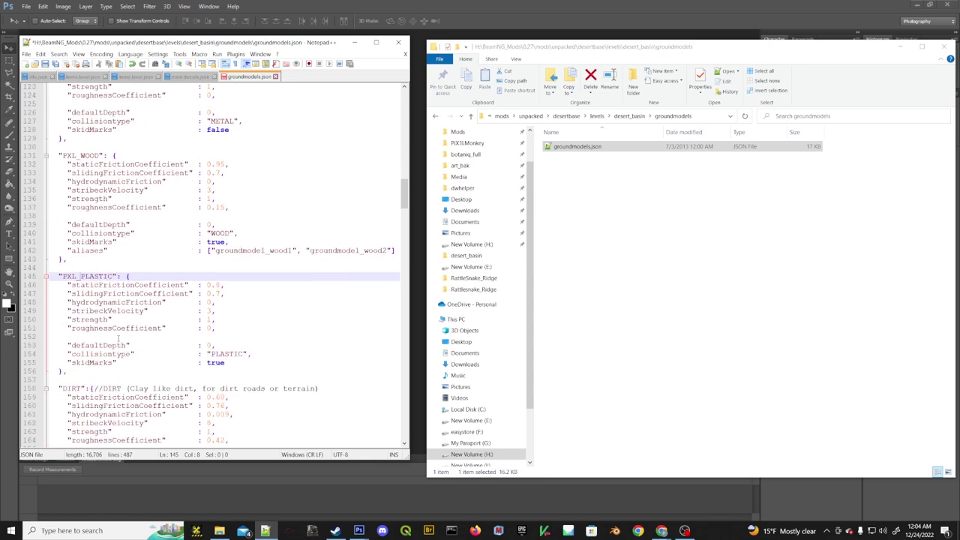
# Add PXL_ in front of the three dirt model names: DIRT, DIRT_DUSTY and DIRT_DUSTY_LOOSE.
pyautogui.click(62, 338)
pyautogui.hotkey('ctrl', 'v')
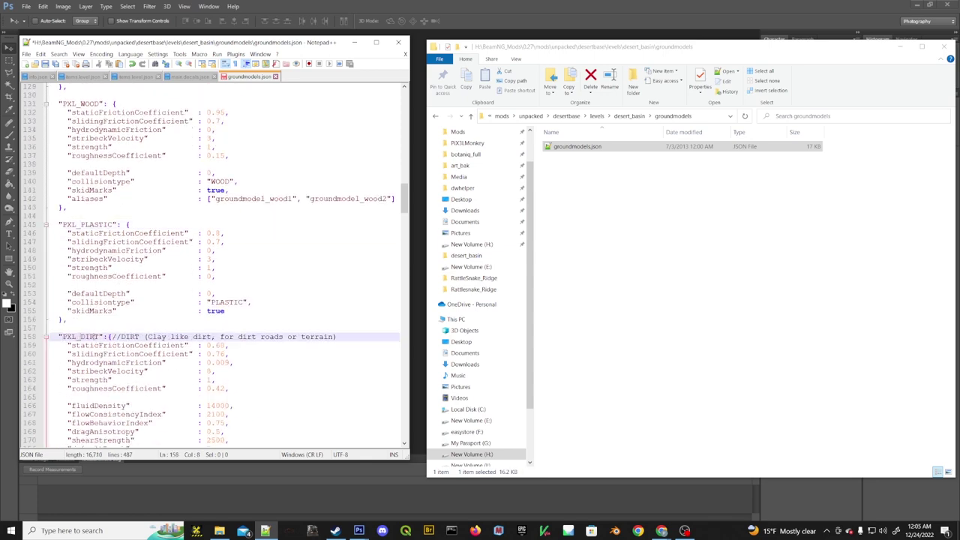
pyautogui.scroll(-6, 105, 333)
pyautogui.click(62, 345)
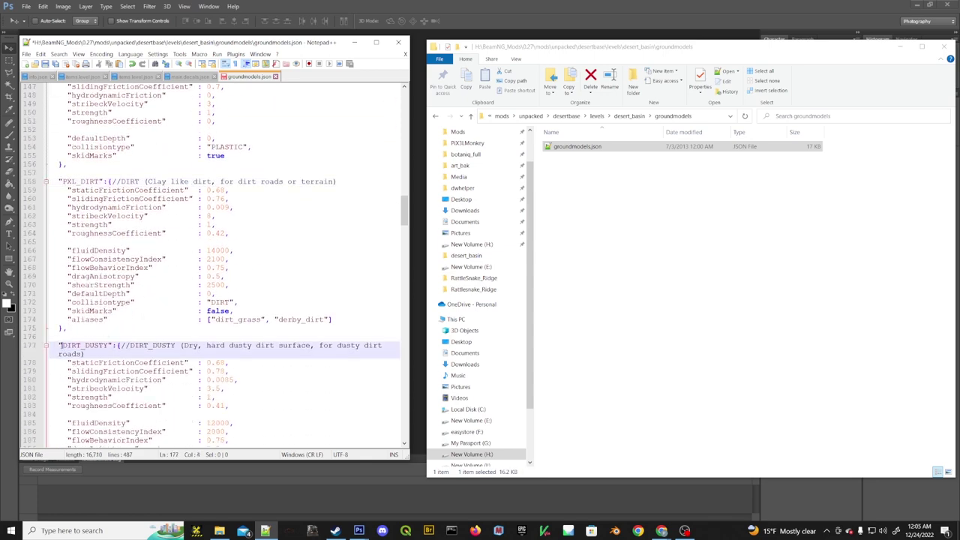
pyautogui.hotkey('ctrl', 'v')
pyautogui.scroll(-8, 79, 319)
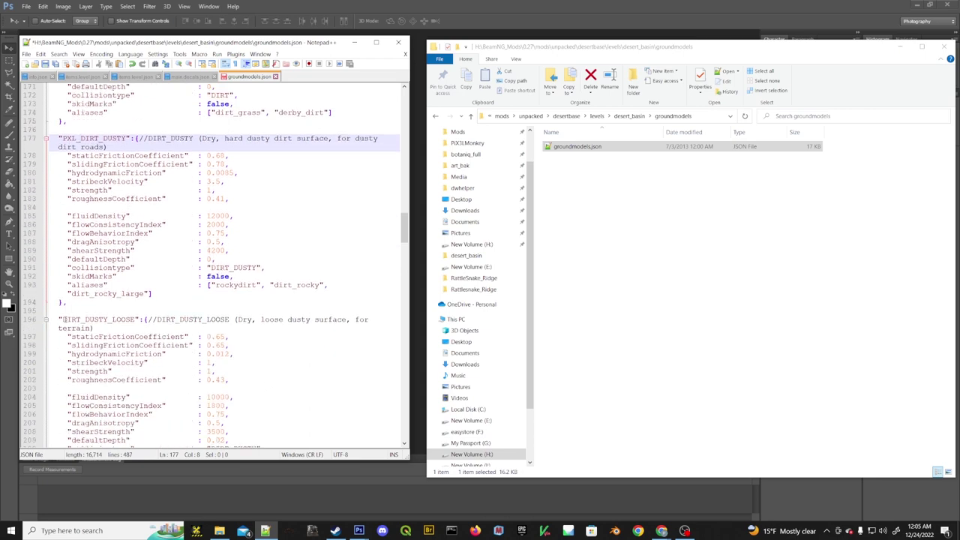
pyautogui.click(63, 320)
pyautogui.hotkey('ctrl', 'v')
pyautogui.scroll(-7, 64, 316)
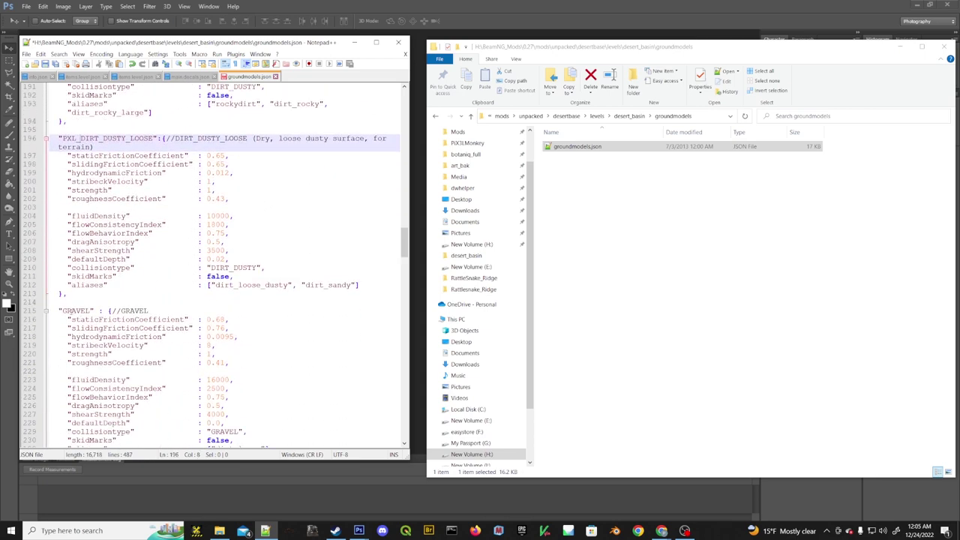
# Prefix the ground model names GRAVEL, GRAVEL_WET and GRASS with PXL_.
pyautogui.click(63, 311)
pyautogui.hotkey('ctrl', 'v')
pyautogui.scroll(-6, 65, 311)
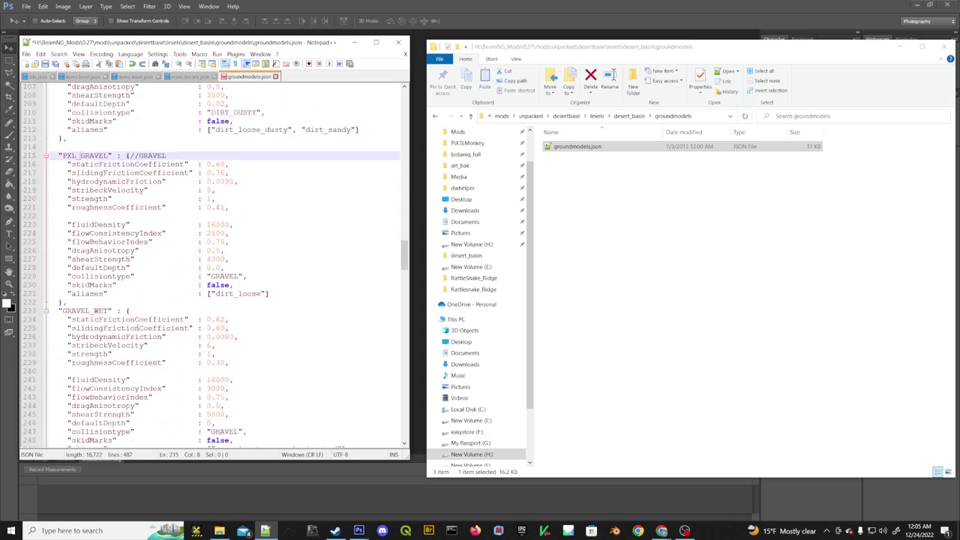
pyautogui.click(63, 311)
pyautogui.hotkey('ctrl', 'v')
pyautogui.scroll(-7, 68, 311)
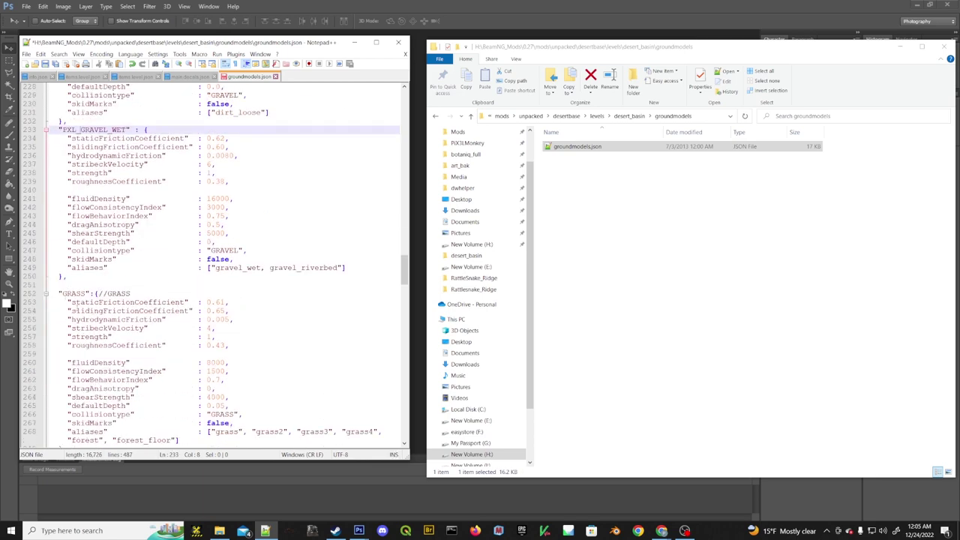
pyautogui.click(63, 294)
pyautogui.hotkey('ctrl', 'v')
pyautogui.scroll(-6, 64, 293)
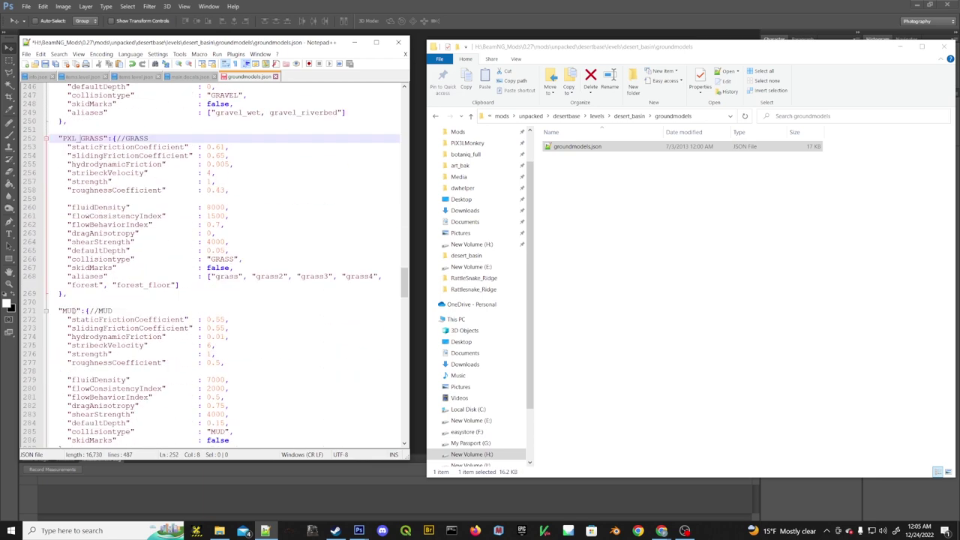
# Prefix the ground model names MUD, SAND and ICE with PXL_.
pyautogui.click(64, 311)
pyautogui.write('PXL_')
pyautogui.scroll(-5, 64, 310)
pyautogui.click(64, 337)
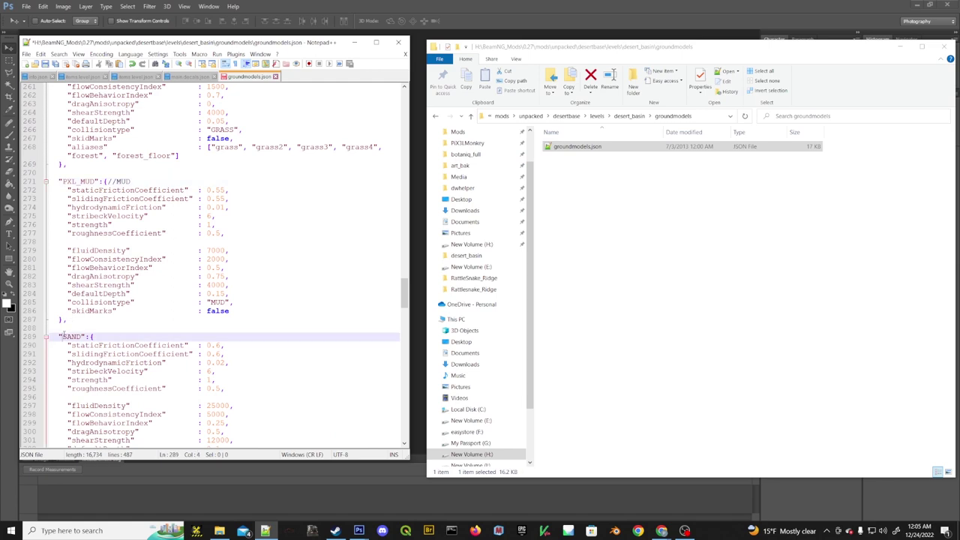
pyautogui.write('PXL_')
pyautogui.scroll(-5, 64, 337)
pyautogui.click(63, 370)
pyautogui.write('PXL_')
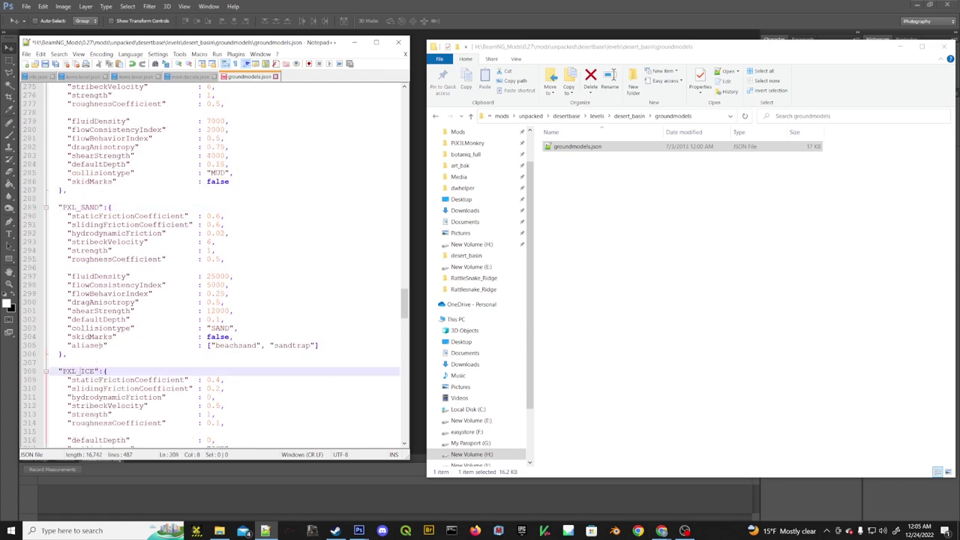
pyautogui.scroll(-7, 64, 330)
# Prefix the ground model names FRICTIONLESS, SNOW and SLIPPERY with PXL_.
pyautogui.click(63, 303)
pyautogui.write('PXL_')
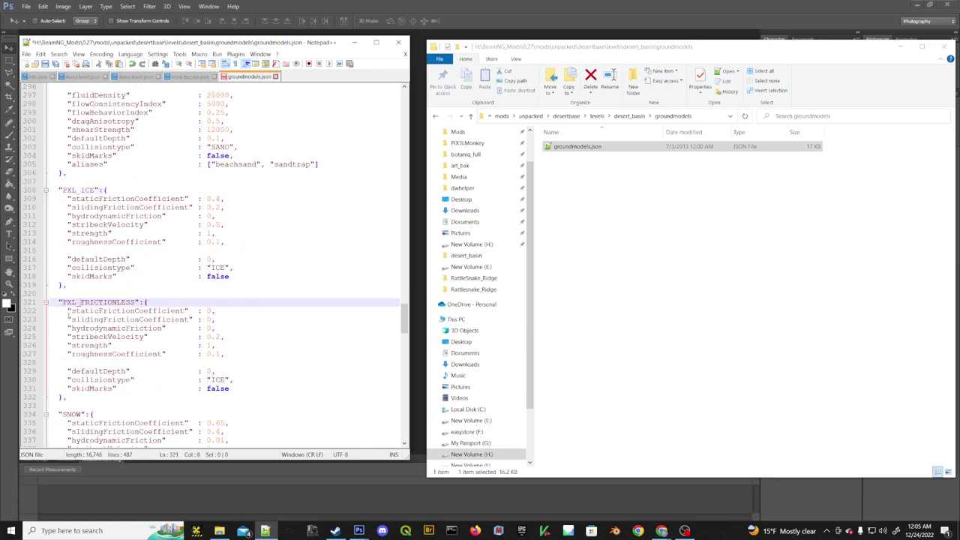
pyautogui.scroll(-3, 68, 309)
pyautogui.click(63, 336)
pyautogui.write('PXL_')
pyautogui.scroll(-3, 72, 328)
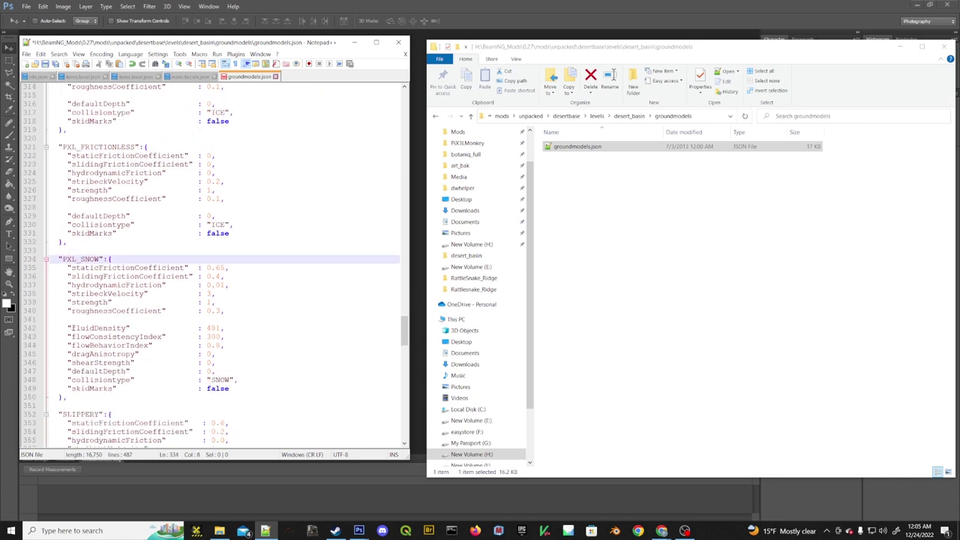
pyautogui.click(61, 414)
pyautogui.write('PXL_')
pyautogui.scroll(-8, 119, 352)
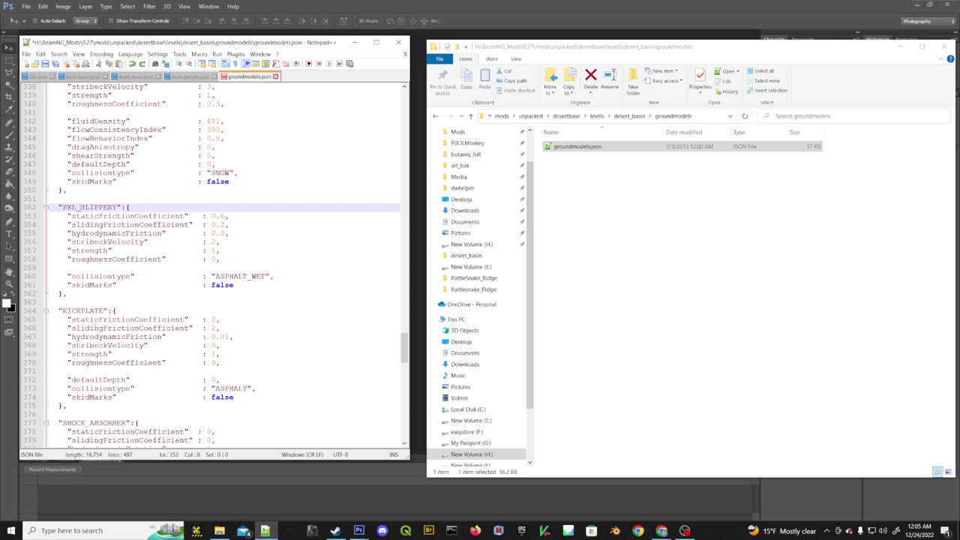
# Prefix the ground model names KICKPLATE and SHOCK_ABSORBER with PXL_.
pyautogui.click(60, 311)
pyautogui.write('PXL_')
pyautogui.scroll(-4, 90, 320)
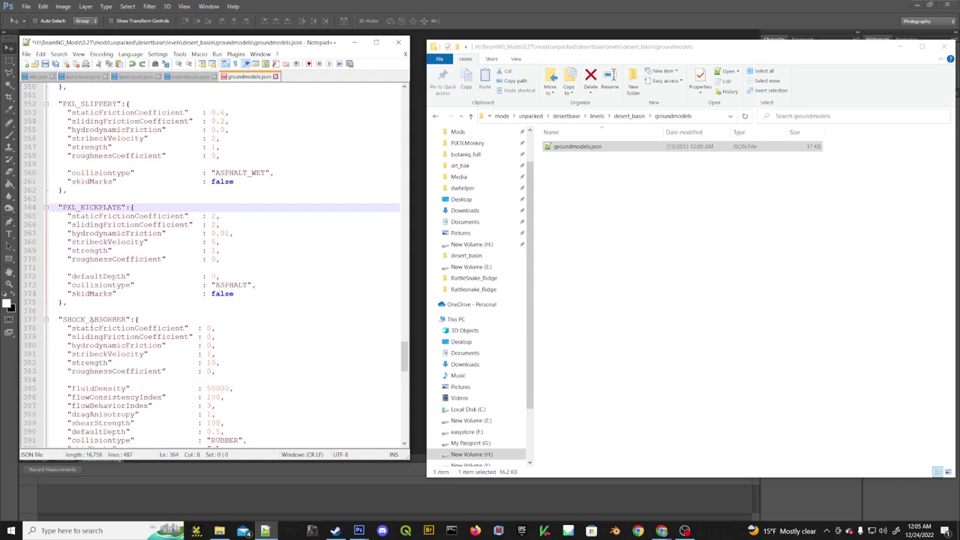
pyautogui.click(63, 319)
pyautogui.write('PXL_')
pyautogui.scroll(-3, 75, 373)
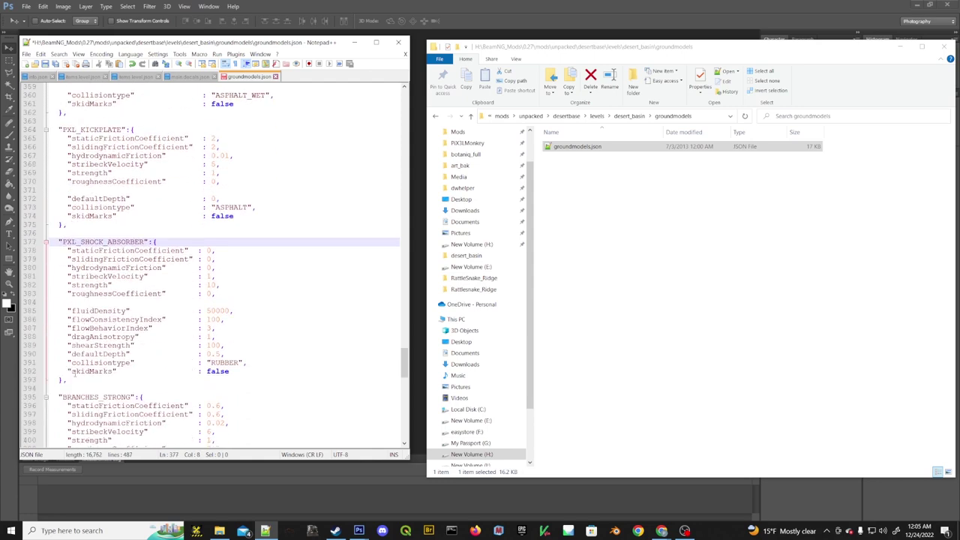
# Add PXL_ in front of the foliage model names BRANCHES_STRONG, LEAVES_STRONG and LEAVES_THIN.
pyautogui.click(63, 396)
pyautogui.write('PXL_')
pyautogui.scroll(-8, 96, 364)
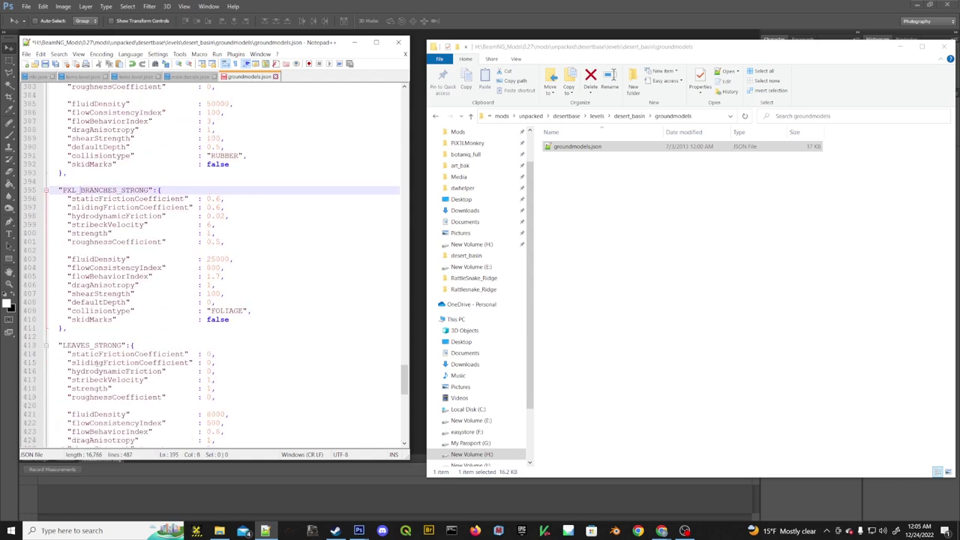
pyautogui.click(65, 347)
pyautogui.write('PXL_')
pyautogui.scroll(-6, 65, 347)
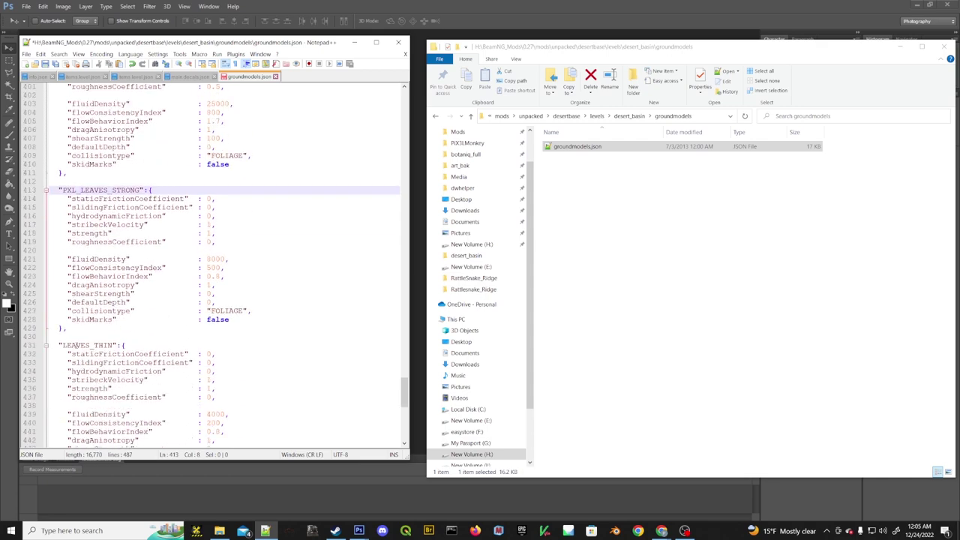
pyautogui.click(64, 346)
pyautogui.write('PXL_')
pyautogui.scroll(-8, 68, 337)
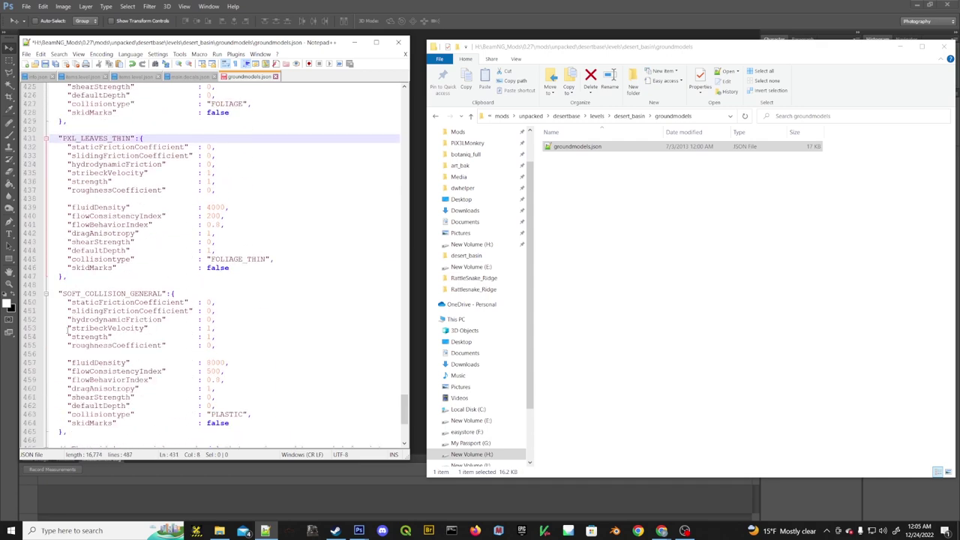
# Prefix the last two ground model names, SOFT_COLLISION_GENERAL and VOID, with PXL_.
pyautogui.click(63, 294)
pyautogui.write('PXL_')
pyautogui.scroll(-4, 63, 294)
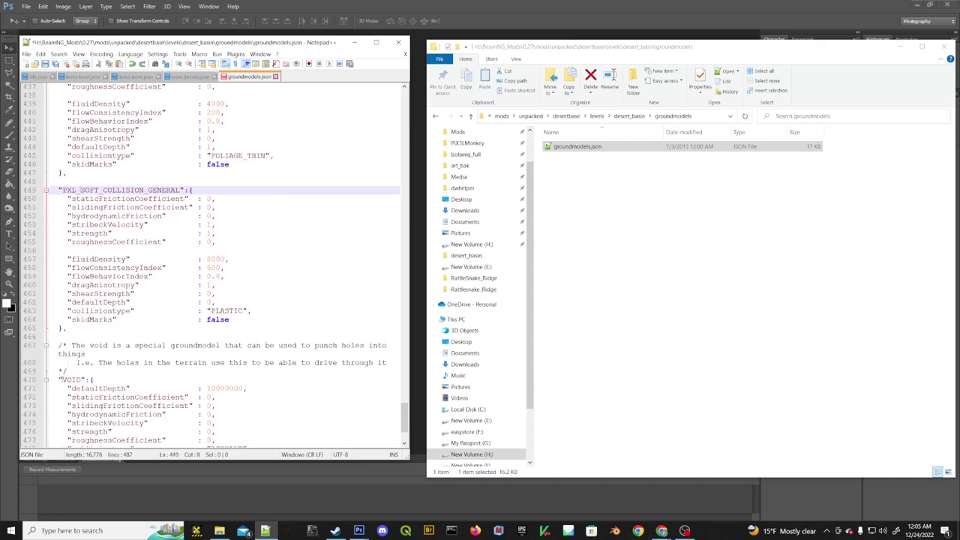
pyautogui.click(63, 380)
pyautogui.write('PXL_')
pyautogui.scroll(-3, 61, 379)
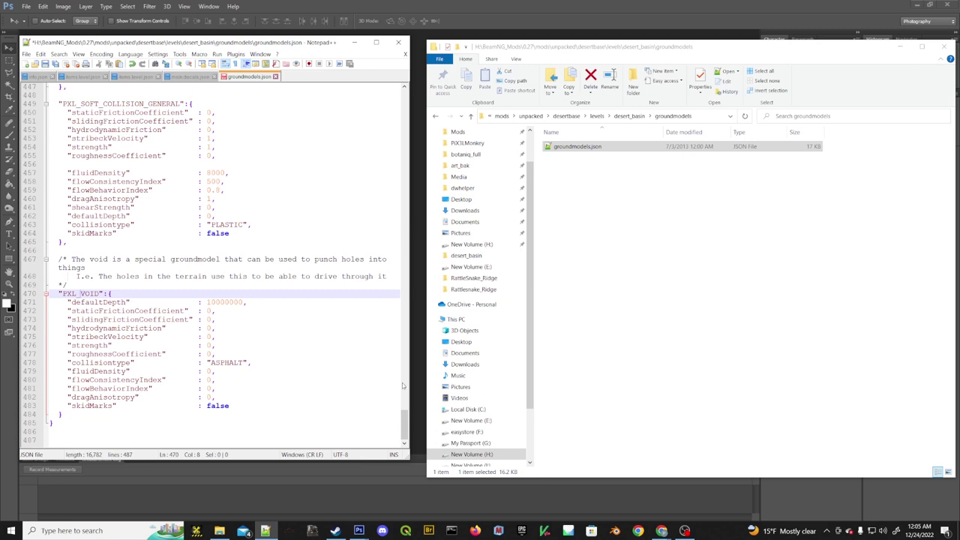
# Review the PXL_-prefixed ground model entries and save groundmodels.json in the desert_basin groundmodels folder.
pyautogui.moveTo(405, 431); pyautogui.dragTo(405, 420)
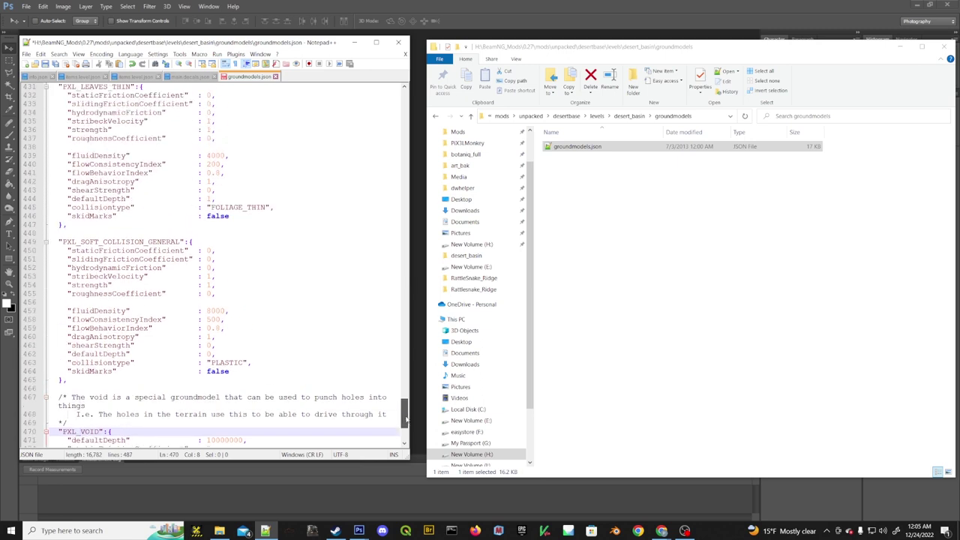
pyautogui.scroll(-1, 68, 242)
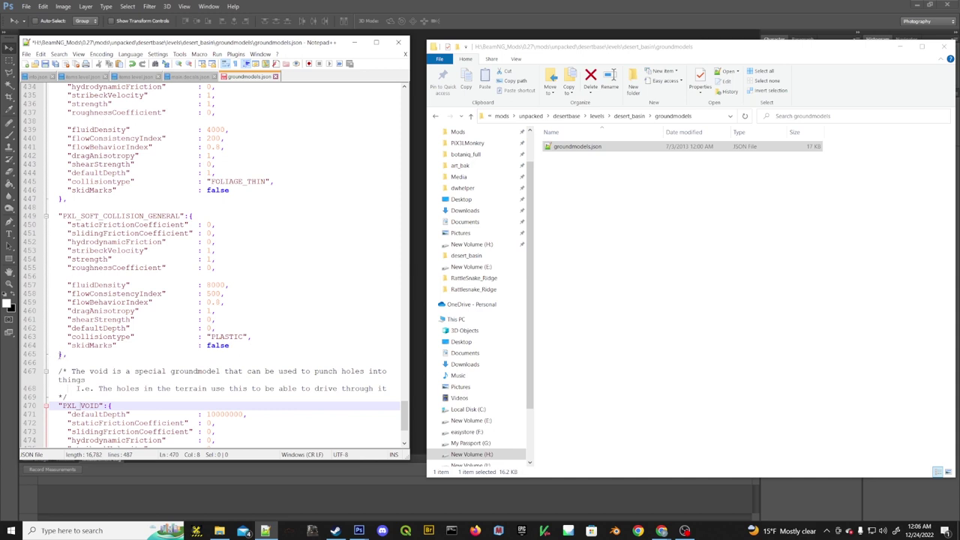
pyautogui.scroll(-4, 92, 372)
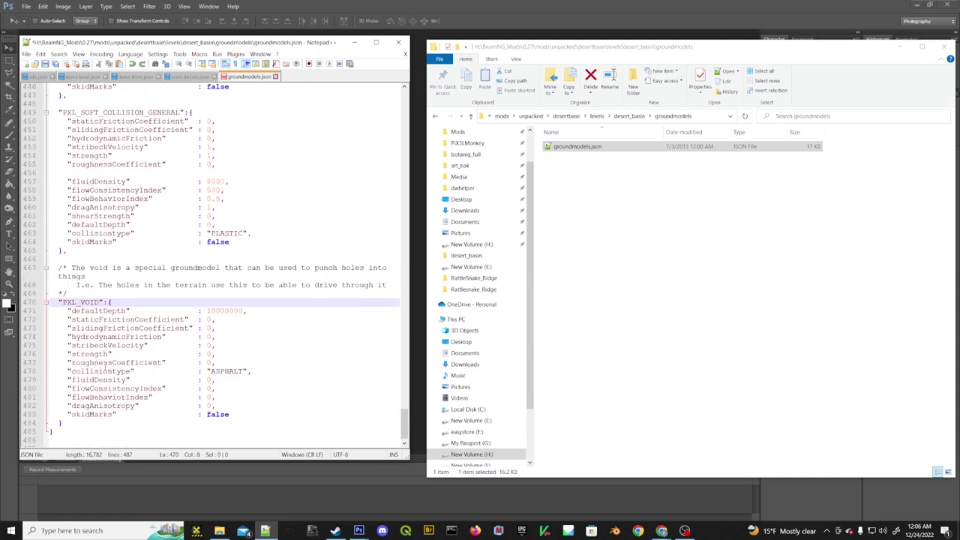
pyautogui.scroll(-1, 78, 300)
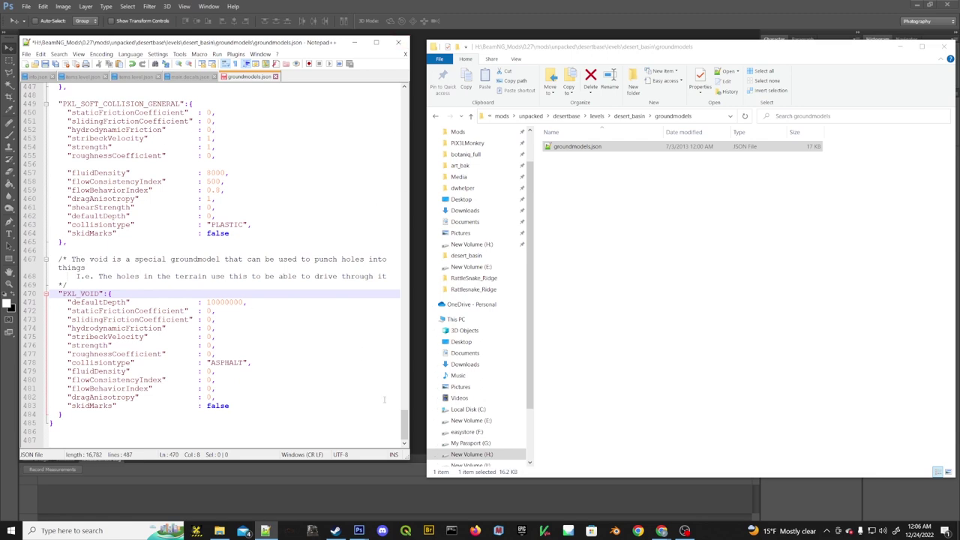
pyautogui.moveTo(404, 427); pyautogui.dragTo(406, 91)
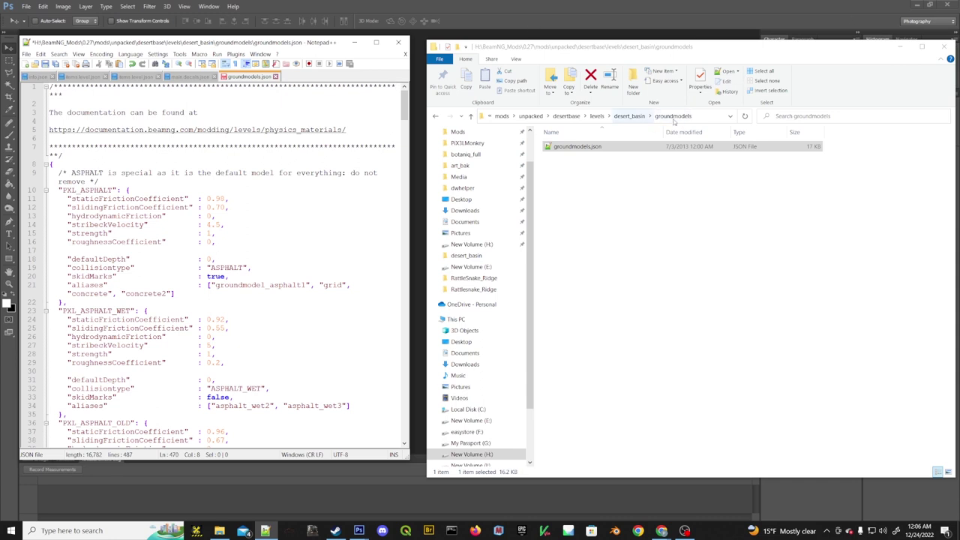
pyautogui.click(628, 117)
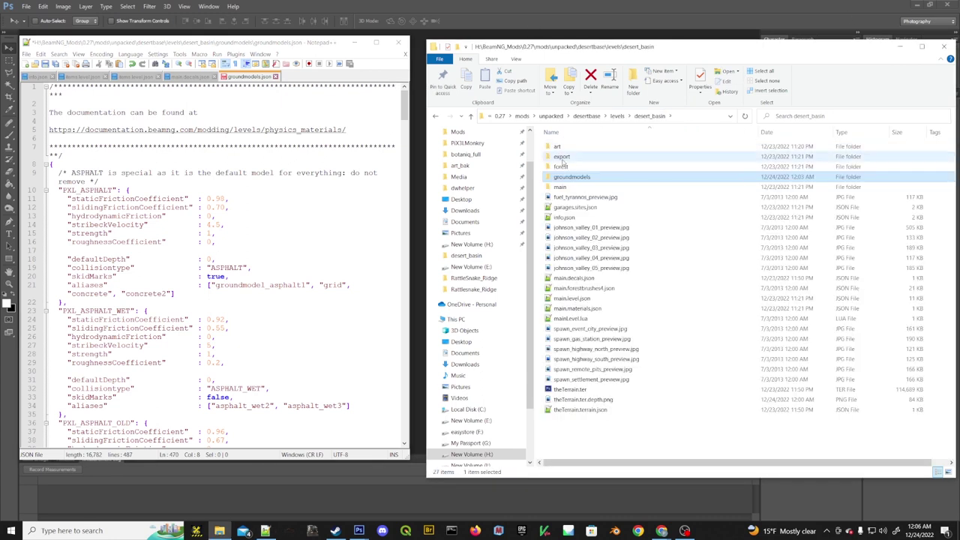
pyautogui.doubleClick(570, 177)
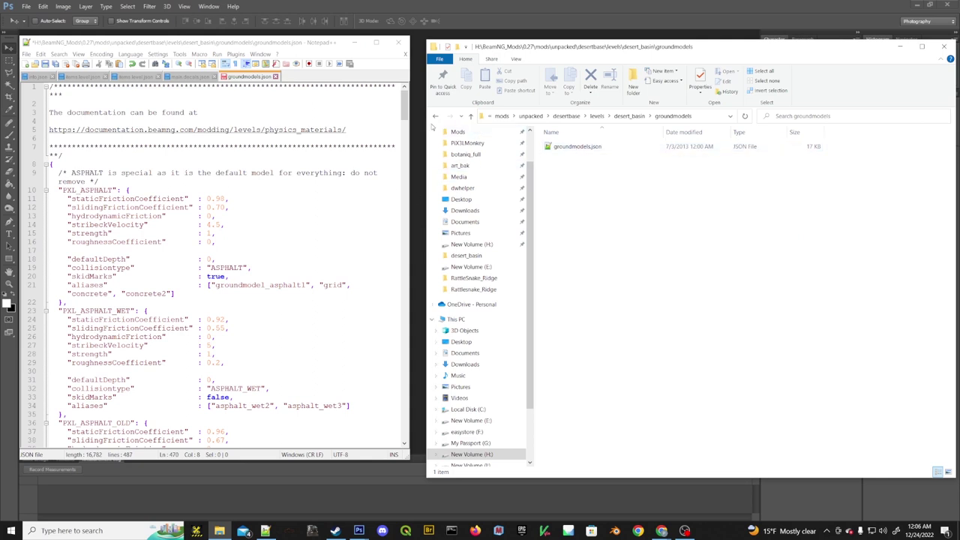
pyautogui.moveTo(404, 103)
pyautogui.mouseDown()
pyautogui.moveTo(392, 183)
pyautogui.moveTo(389, 109)
pyautogui.mouseUp()
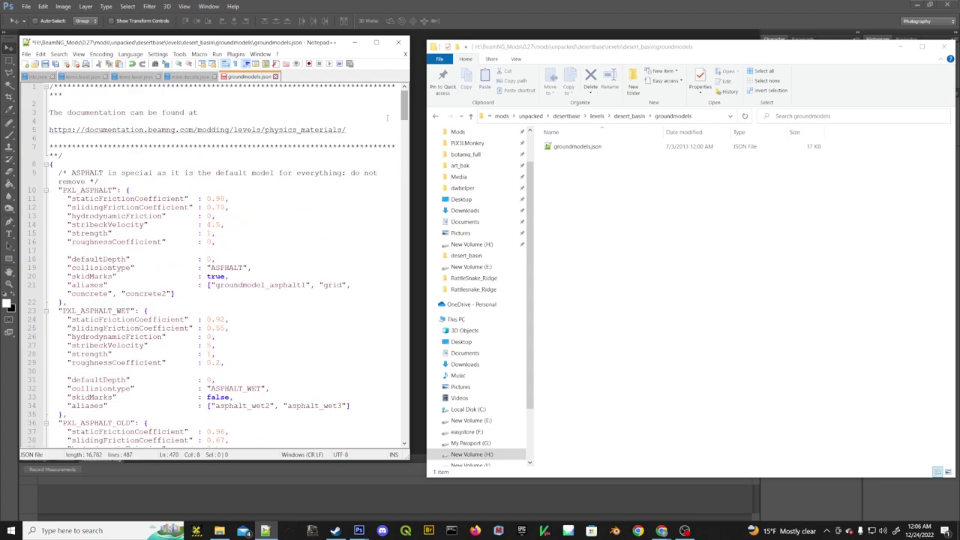
pyautogui.hotkey('ctrl', 's')
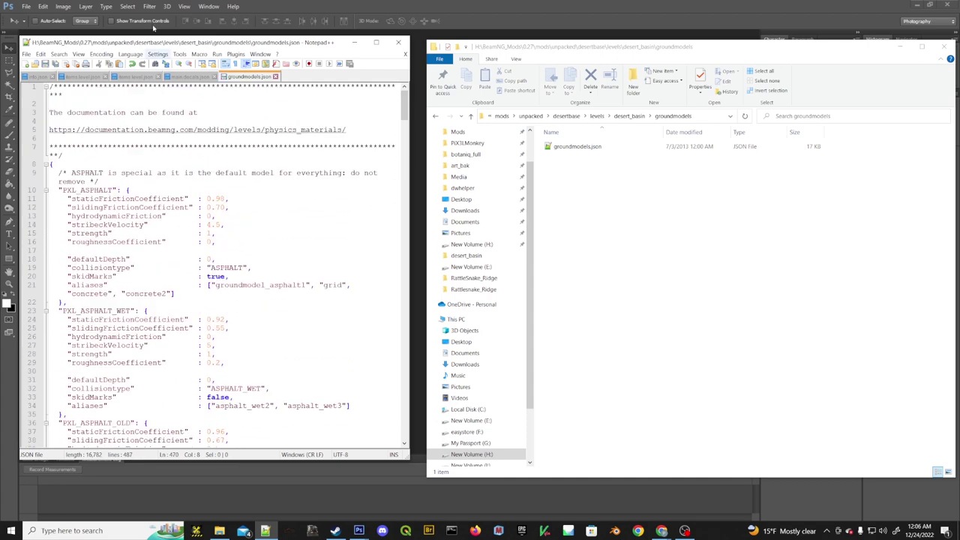
# Bring Photoshop to the front and close it.
pyautogui.click(588, 224)
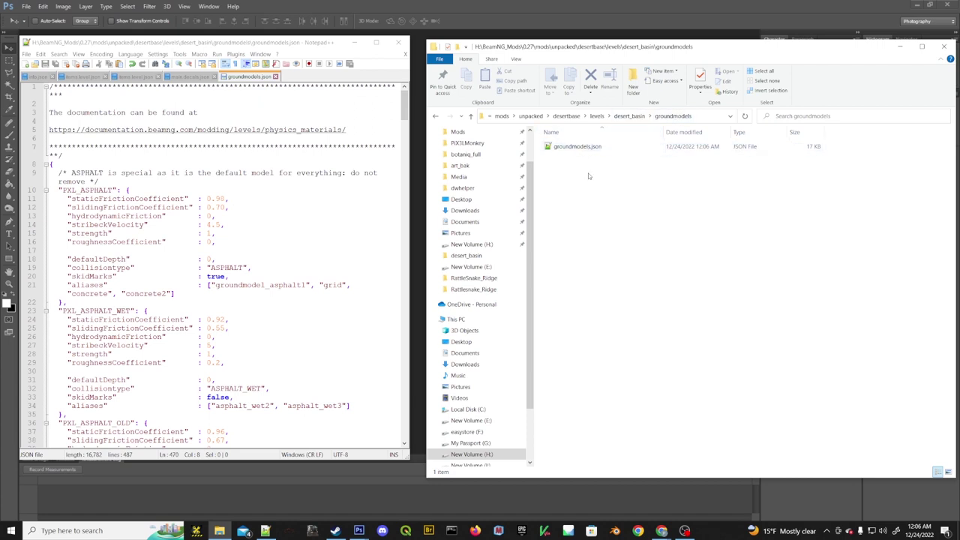
pyautogui.scroll(-2, 272, 289)
pyautogui.scroll(2, 281, 327)
pyautogui.click(662, 23)
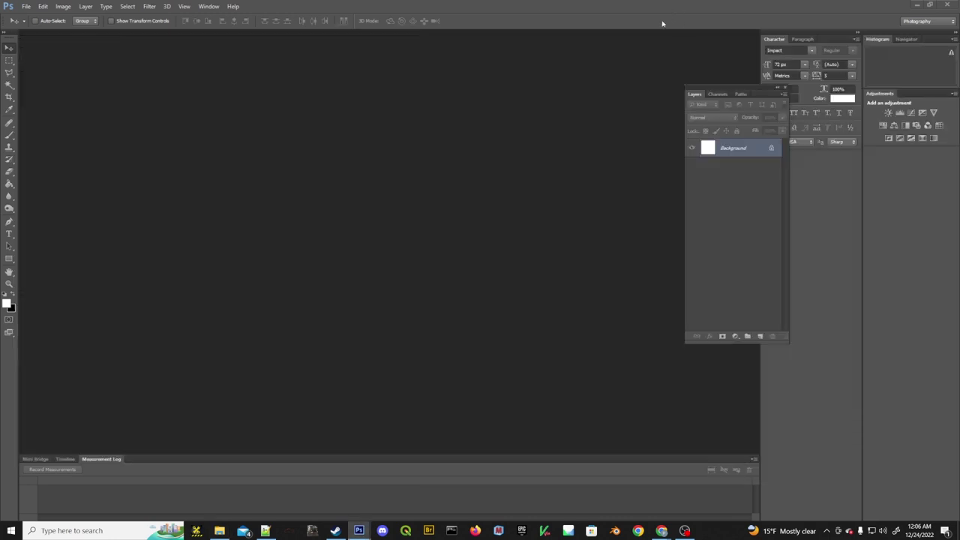
pyautogui.click(949, 5)
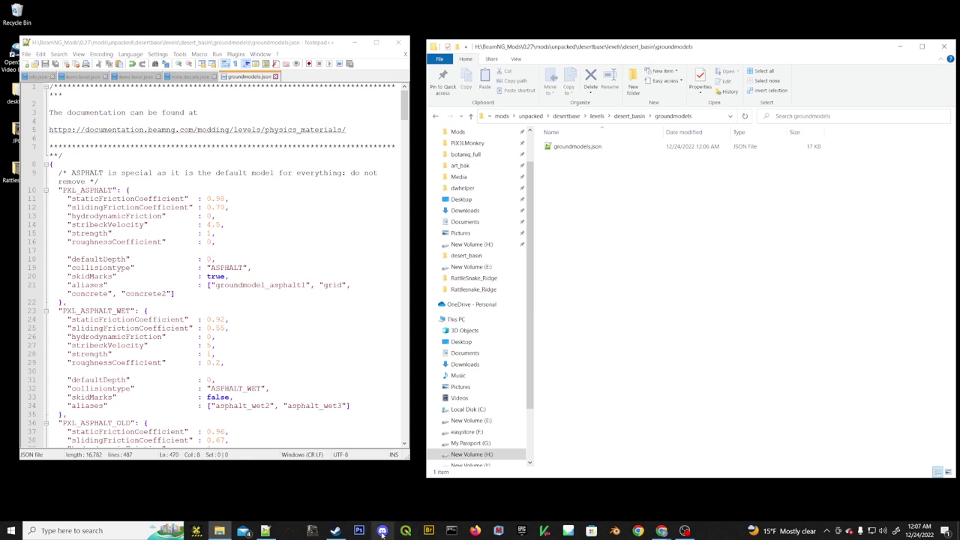
# Launch BeamNG.drive and load the Desert Basin map in Freeroam at the Gas Station spawn point.
pyautogui.click(335, 531)
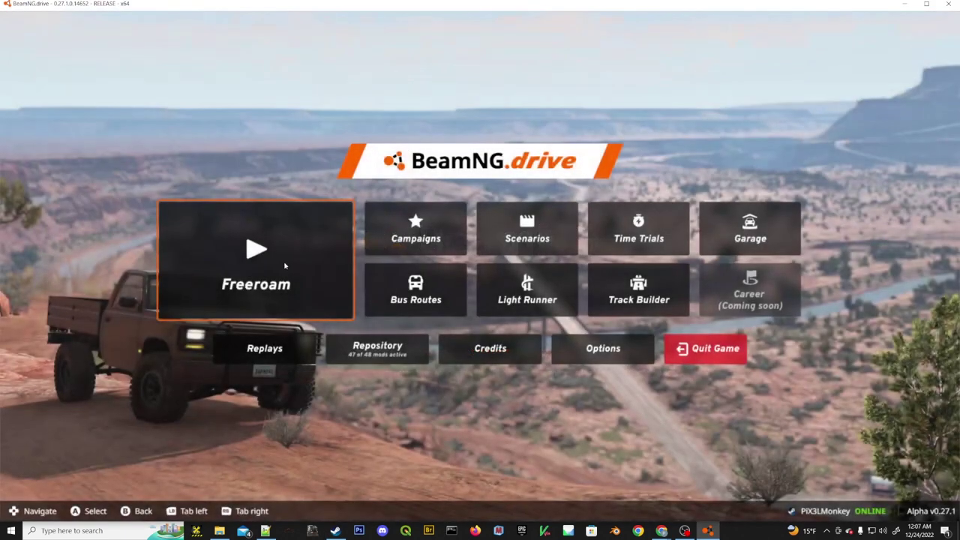
pyautogui.click(285, 266)
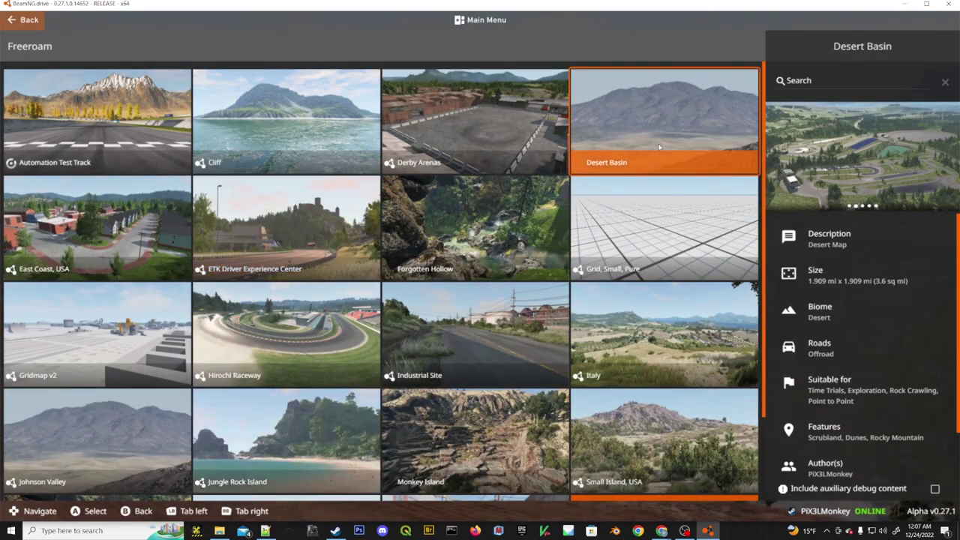
pyautogui.click(667, 122)
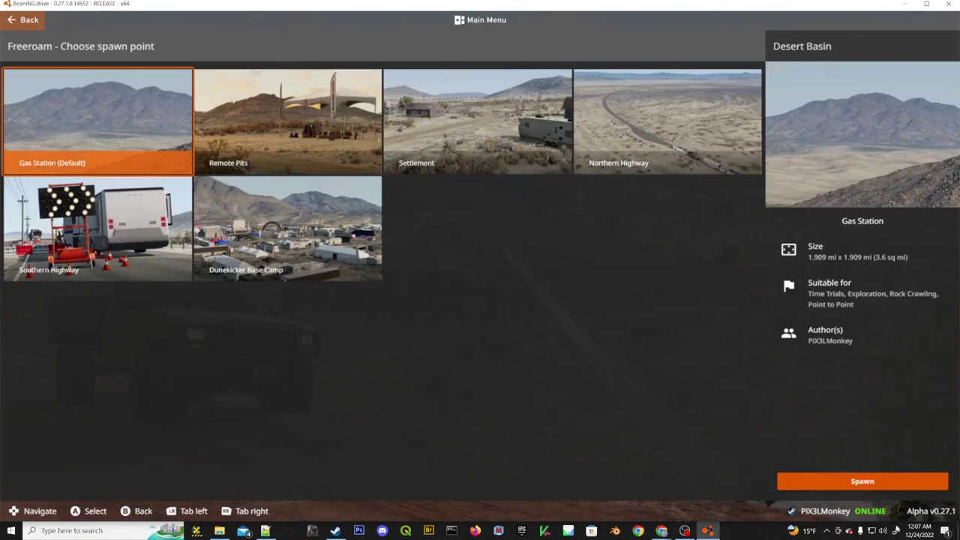
pyautogui.click(870, 482)
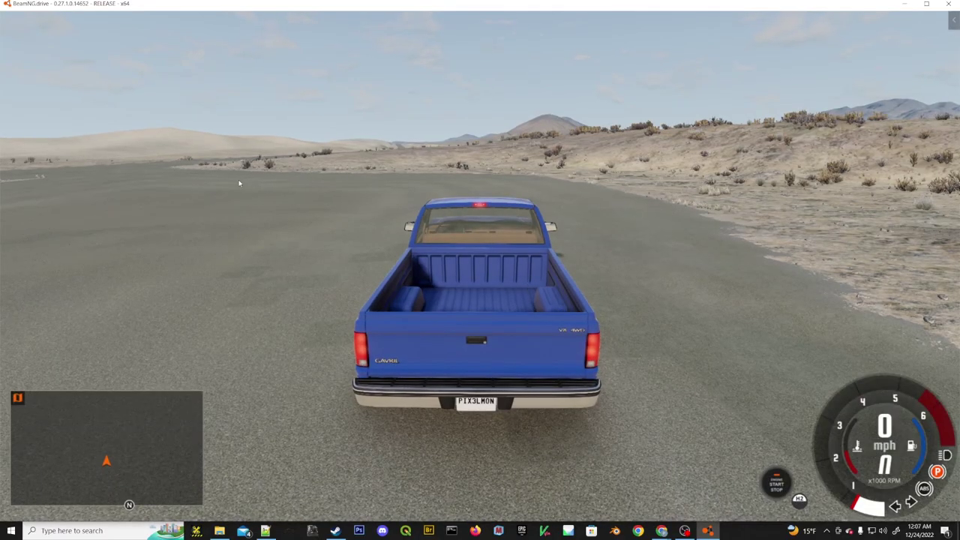
# Open the world editor's Terrain Painter and paint a patch of the sand material on the ground near the truck.
pyautogui.press('F11')
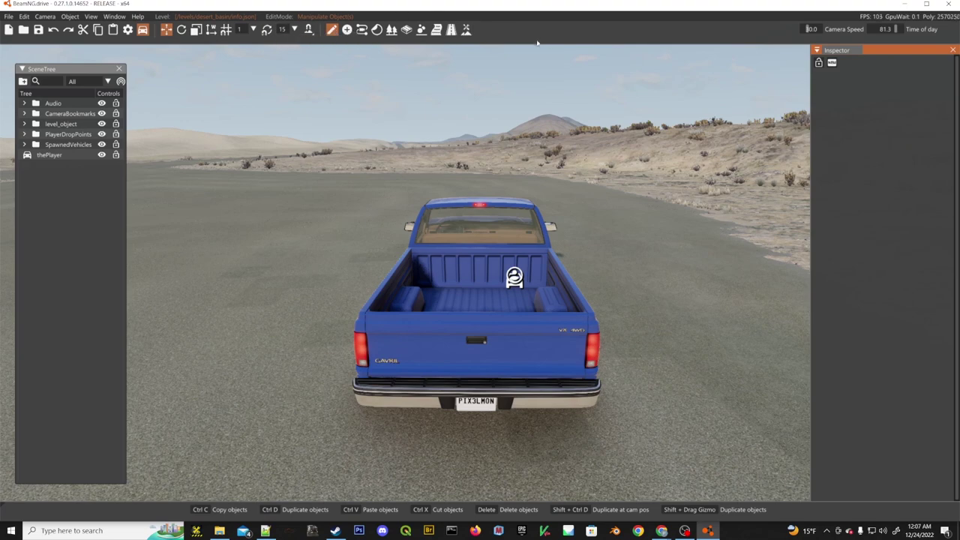
pyautogui.moveTo(567, 183); pyautogui.dragTo(565, 321, button='right')
pyautogui.press('w')
pyautogui.press('s')
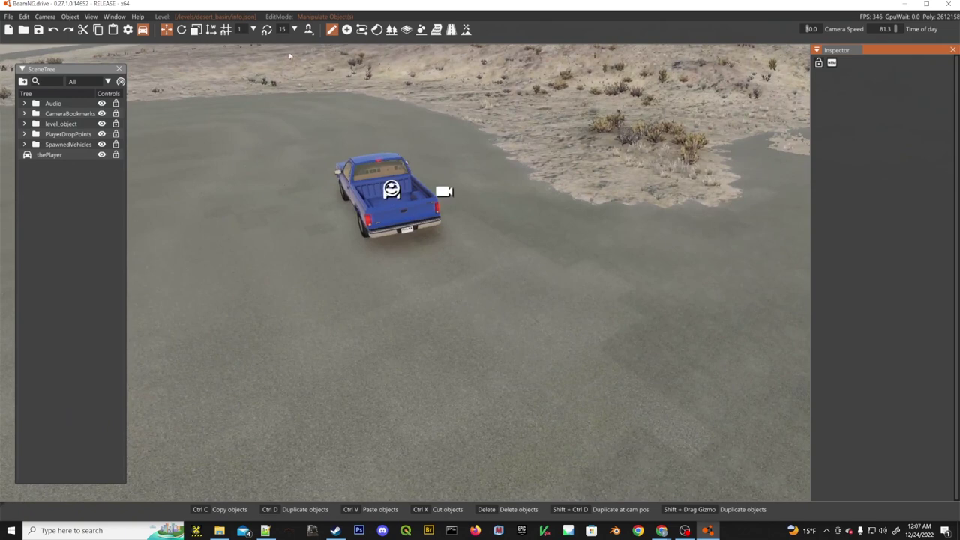
pyautogui.click(465, 30)
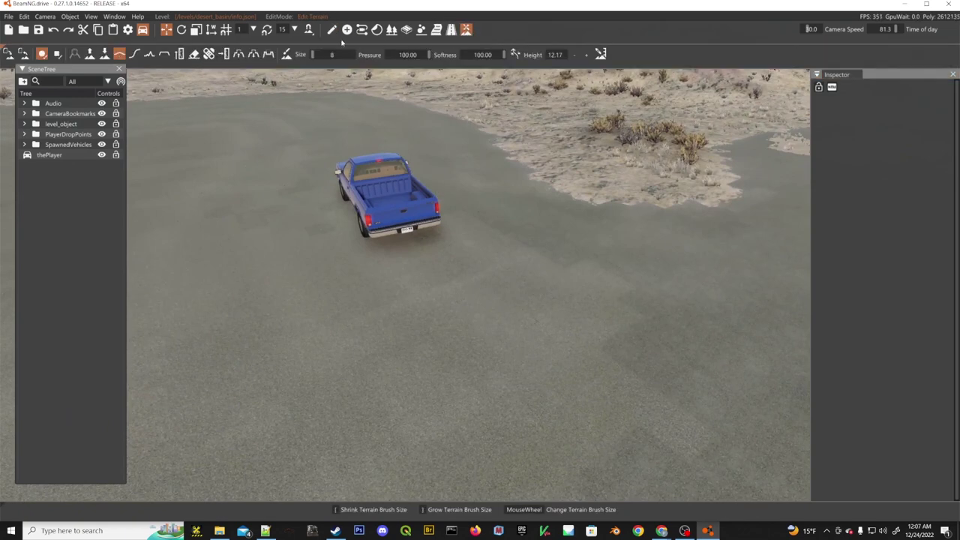
pyautogui.click(286, 54)
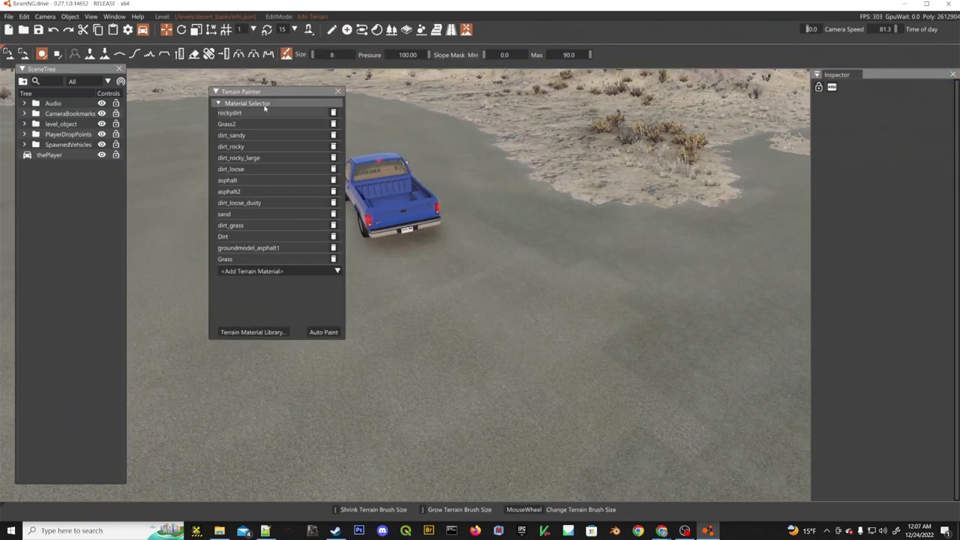
pyautogui.click(247, 214)
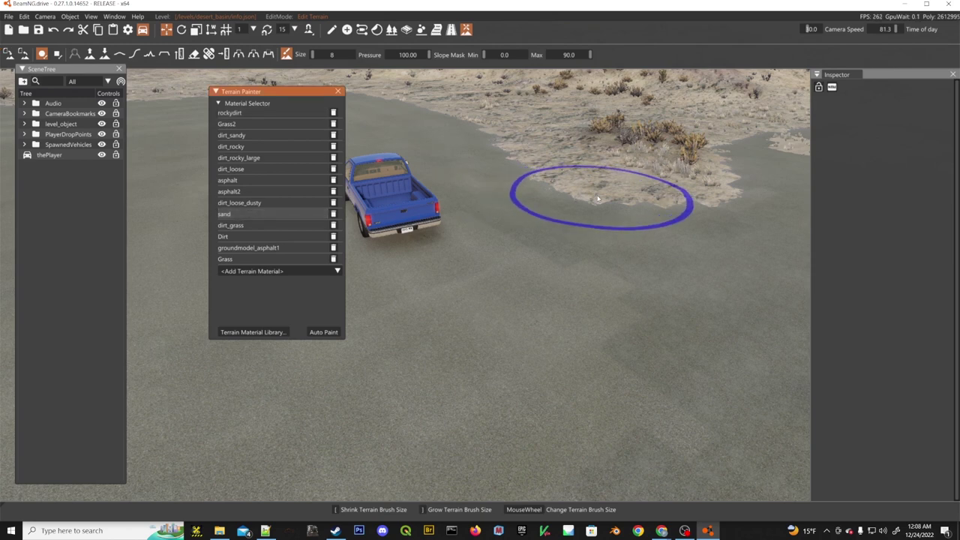
pyautogui.moveTo(598, 199)
pyautogui.mouseDown()
pyautogui.moveTo(514, 144)
pyautogui.moveTo(592, 193)
pyautogui.mouseUp()
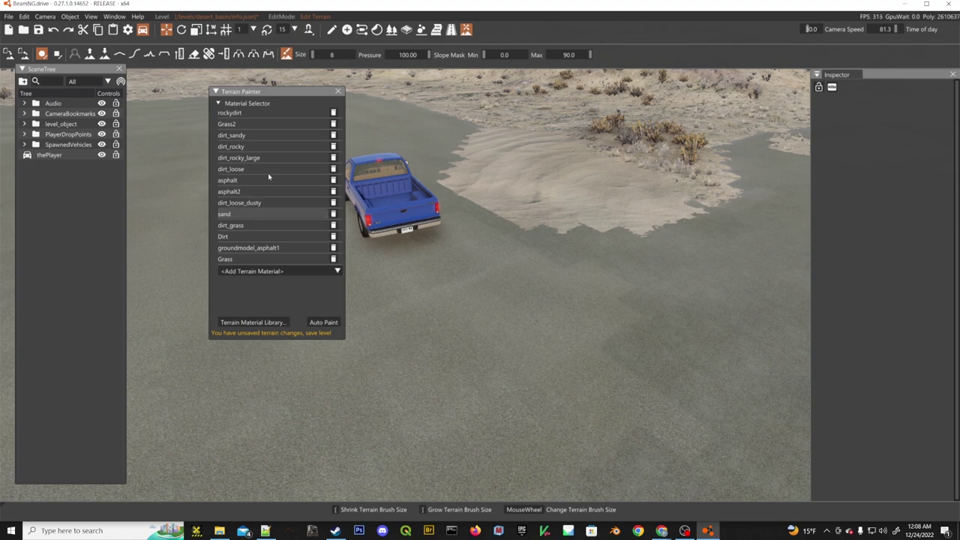
# Paint a patch of the dirt_sandy terrain material next to the sand patch beside the truck.
pyautogui.click(264, 135)
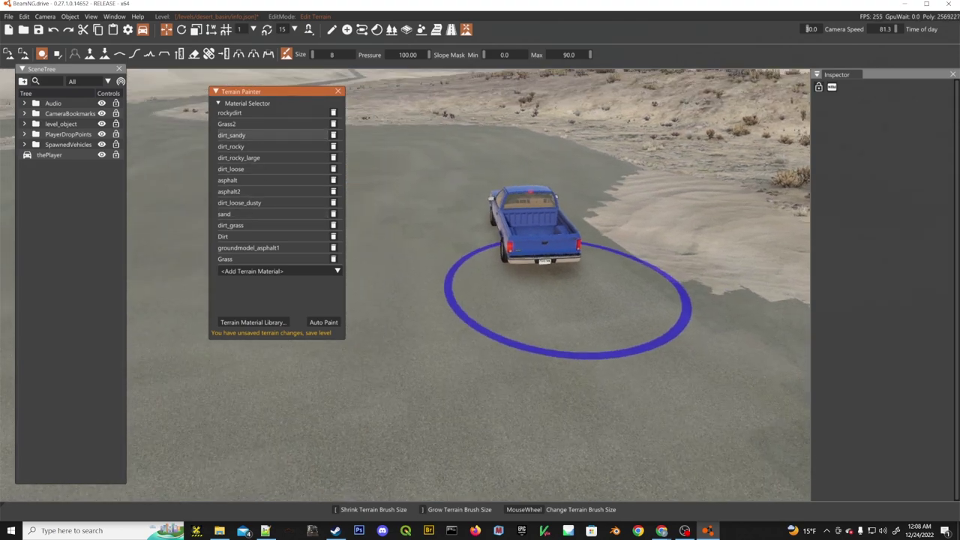
pyautogui.moveTo(568, 298); pyautogui.dragTo(501, 184, button='right')
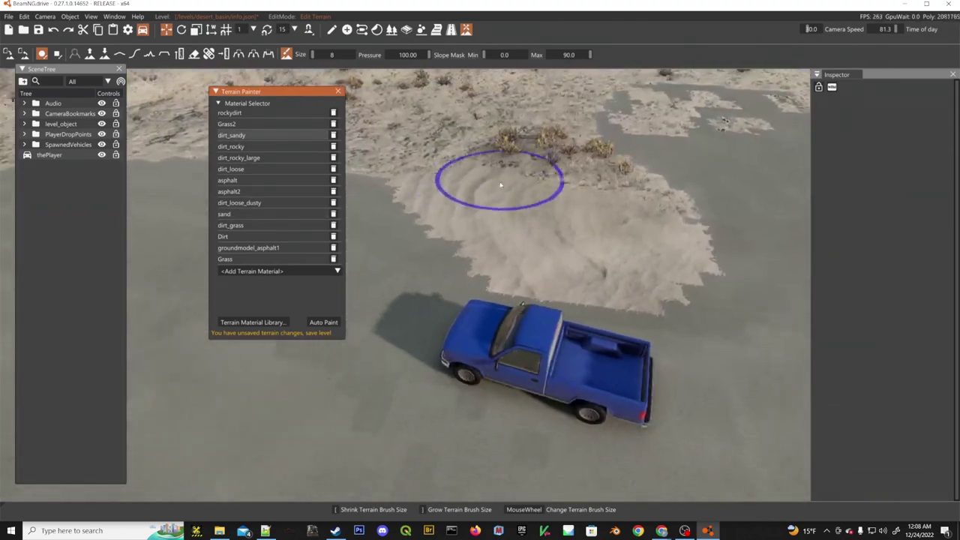
pyautogui.moveTo(407, 240)
pyautogui.mouseDown()
pyautogui.moveTo(390, 240)
pyautogui.moveTo(366, 210)
pyautogui.moveTo(406, 253)
pyautogui.mouseUp()
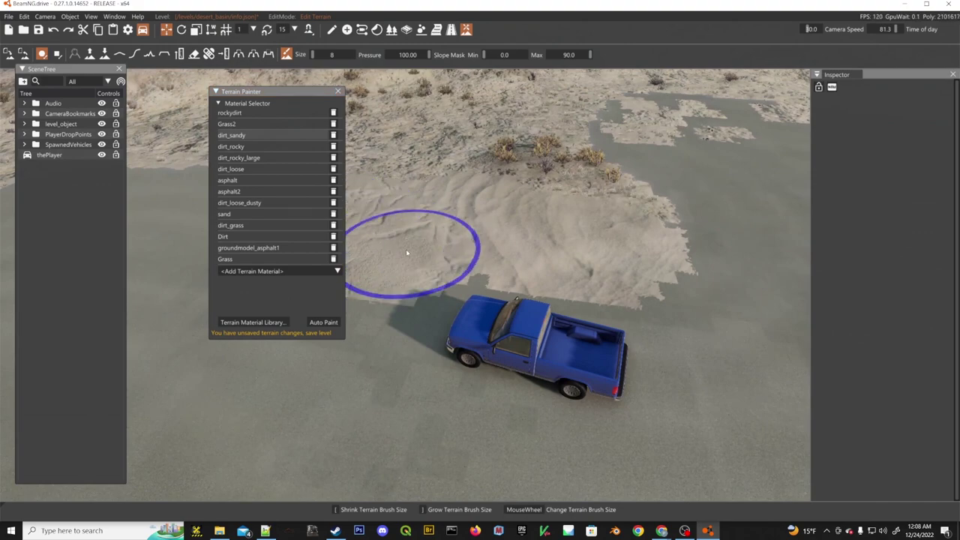
pyautogui.press('w')
pyautogui.moveTo(390, 242)
pyautogui.mouseDown(button='right')
pyautogui.moveTo(487, 275)
pyautogui.moveTo(580, 405)
pyautogui.moveTo(555, 480)
pyautogui.moveTo(442, 461)
pyautogui.moveTo(480, 461)
pyautogui.mouseUp(button='right')
pyautogui.press('s')
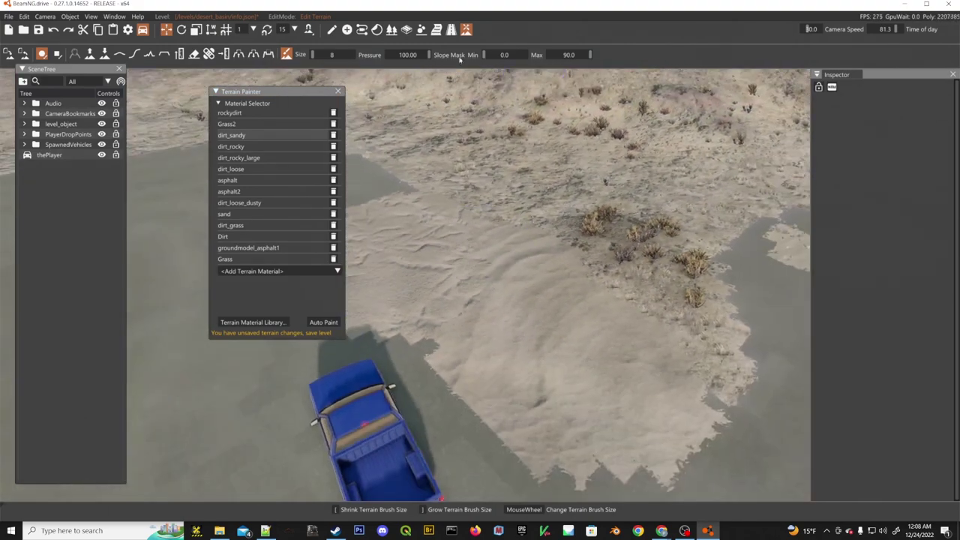
# Leave the world editor and drive the truck back and forth between the asphalt and the painted patches to test the ground models.
pyautogui.press('F11')
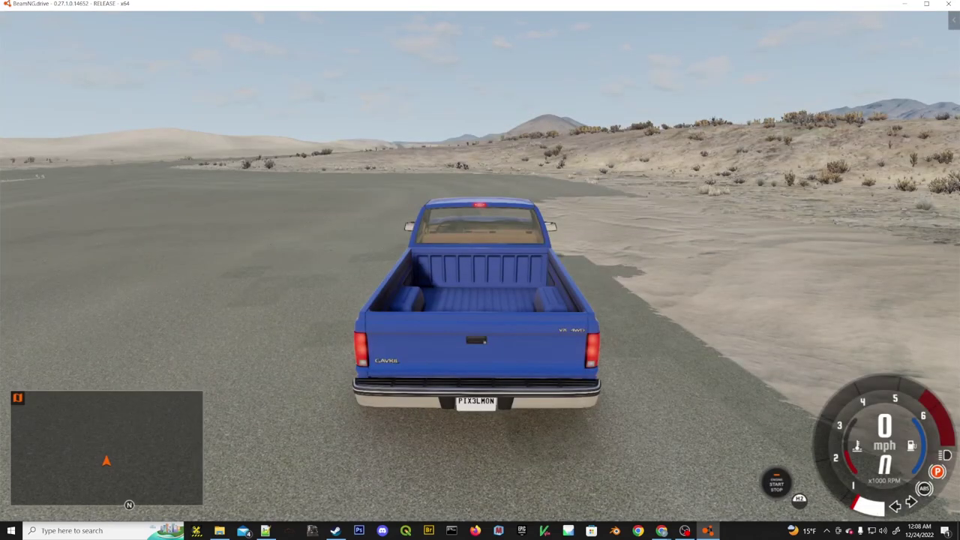
pyautogui.press('Down')
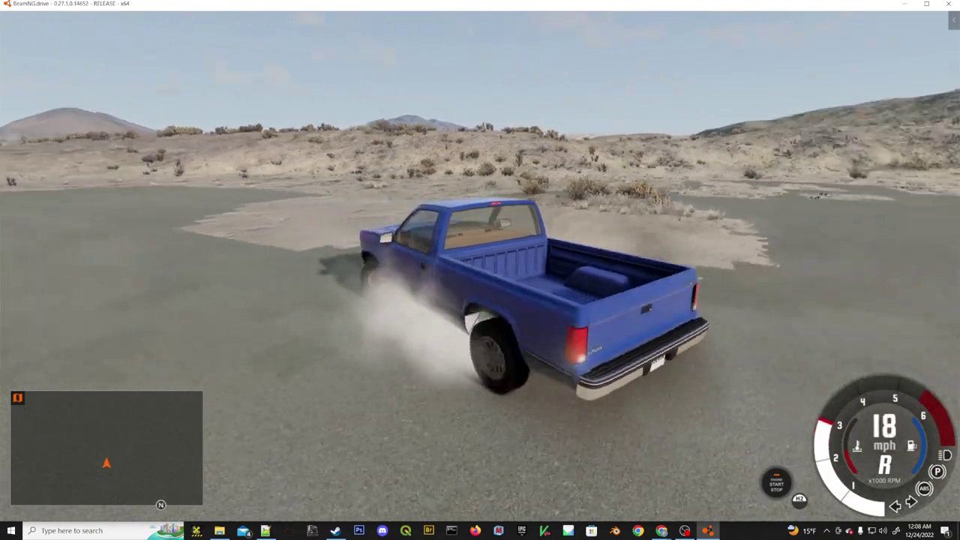
pyautogui.press('Up')
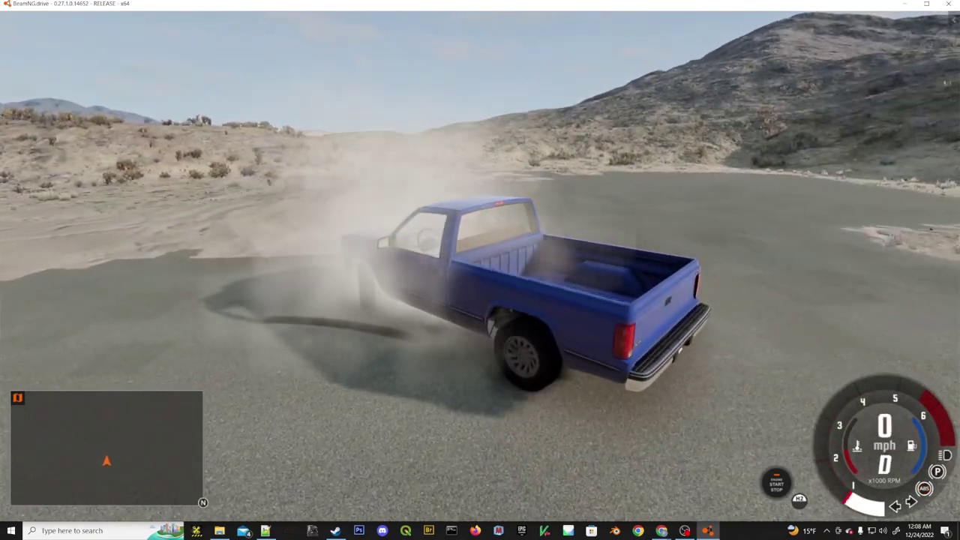
pyautogui.press('Up')
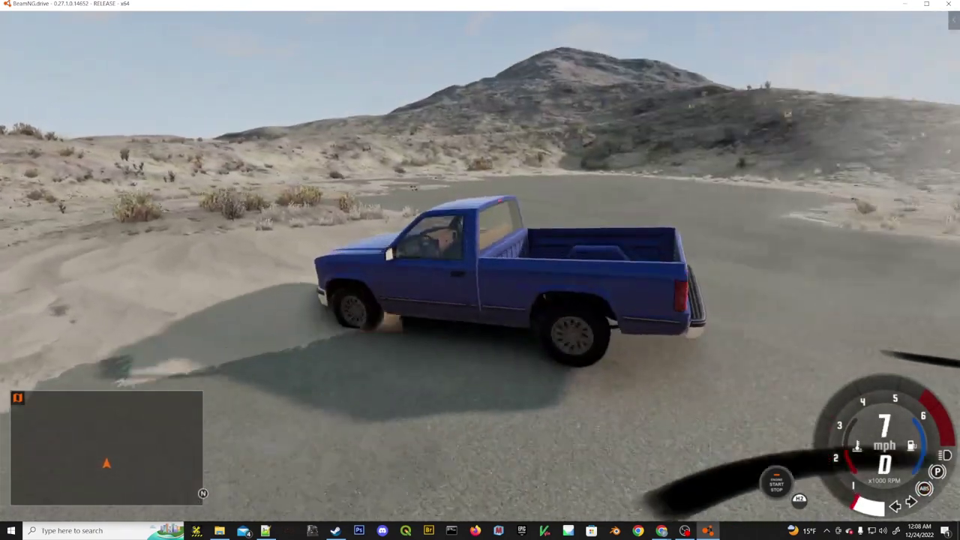
pyautogui.press('Down')
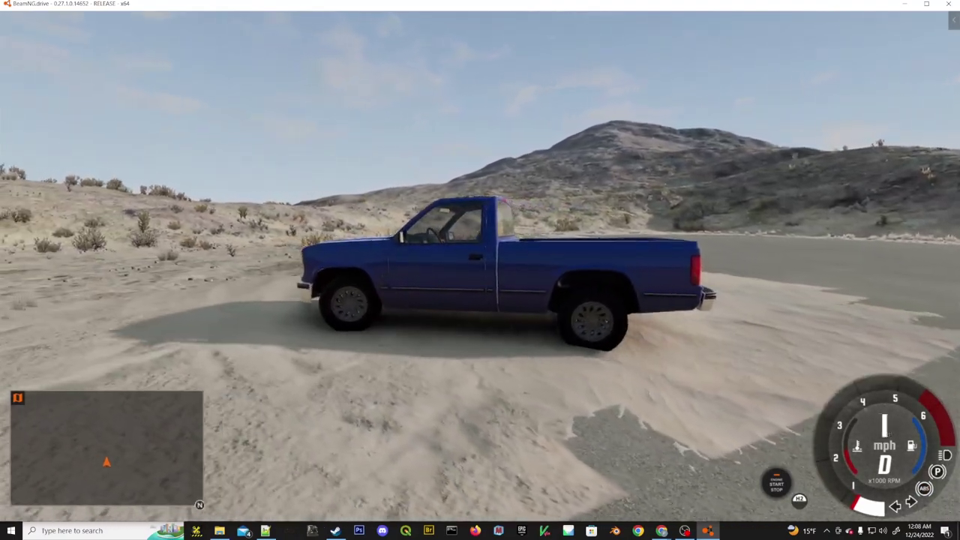
pyautogui.press('Down')
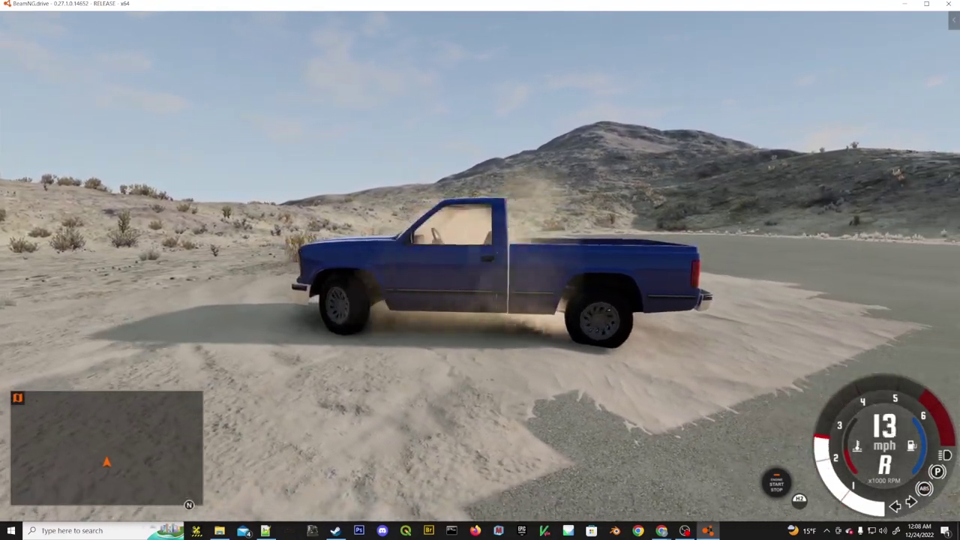
pyautogui.press('Down')
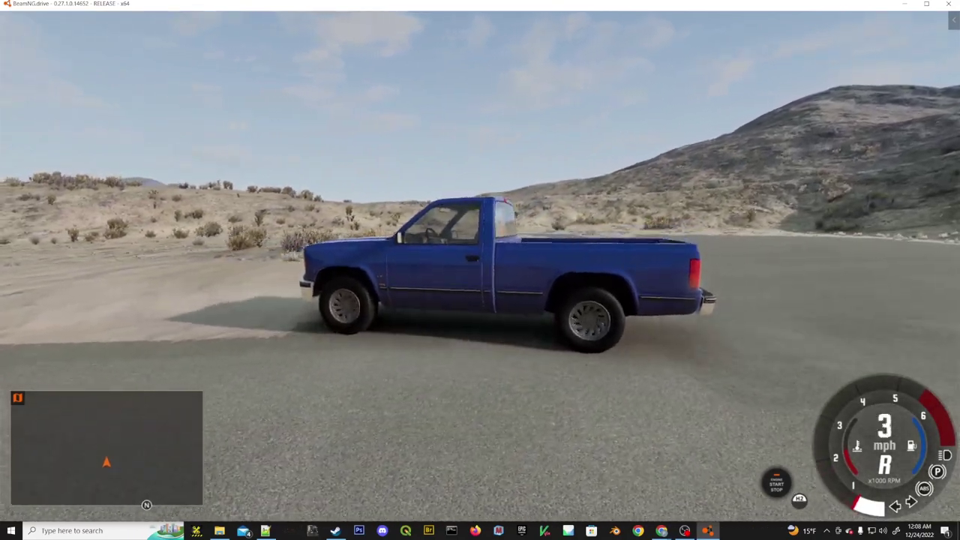
pyautogui.press('Up')
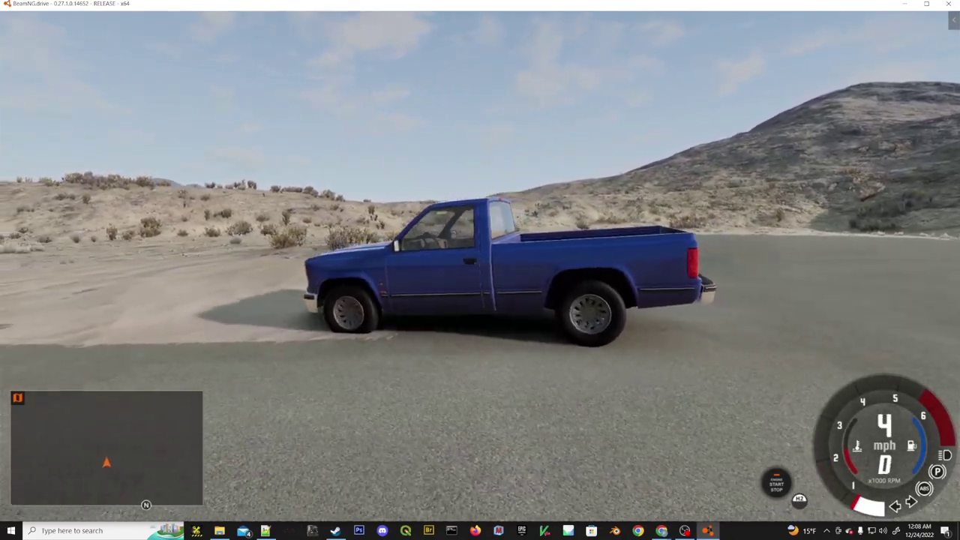
pyautogui.press('Up')
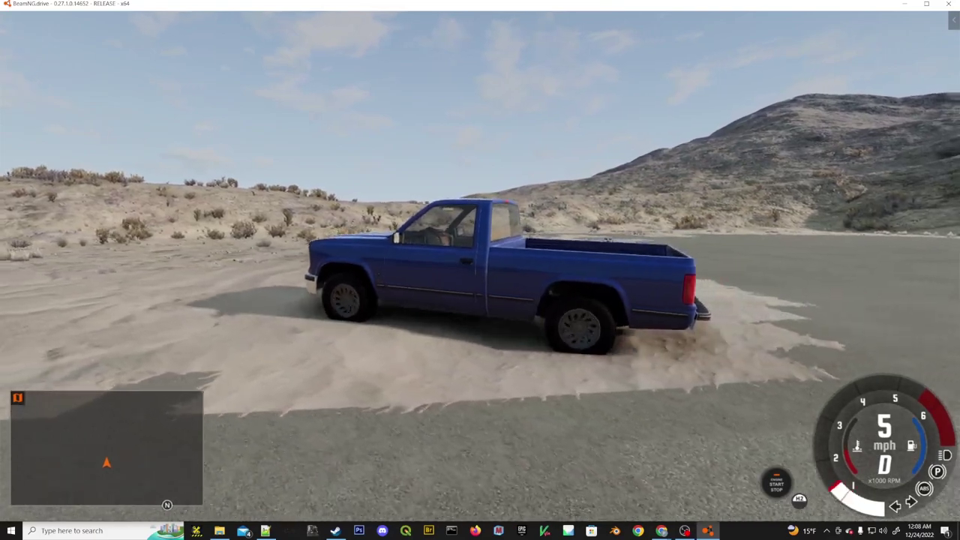
# Drive the truck forward and in reverse, with some steering, across the painted sand and dirt_sandy patches to compare how they behave.
pyautogui.press('Left')
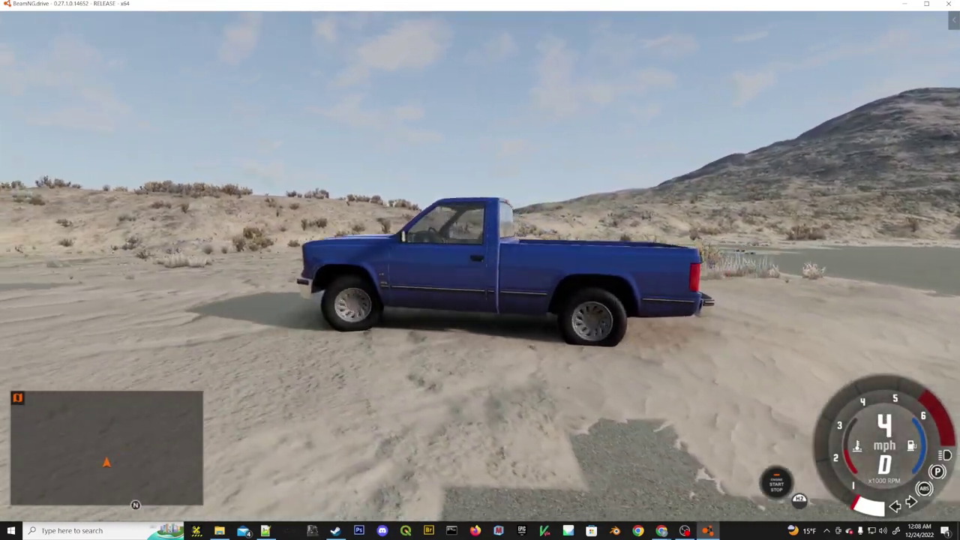
pyautogui.press('Left')
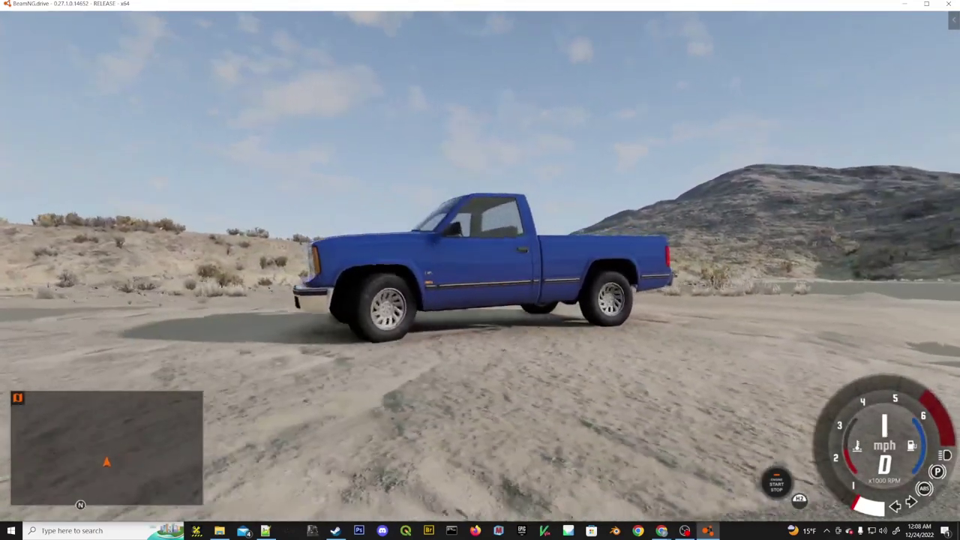
pyautogui.press('Up')
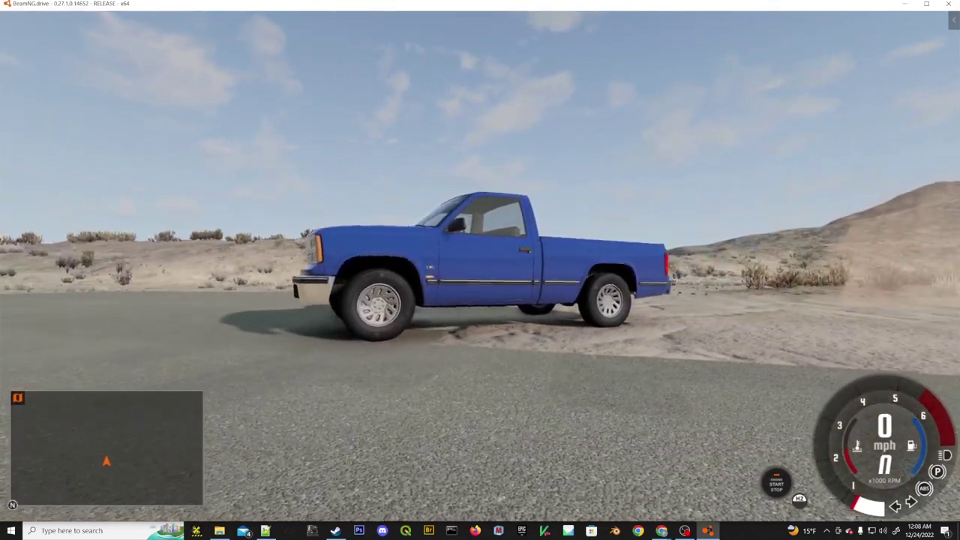
pyautogui.press('Down')
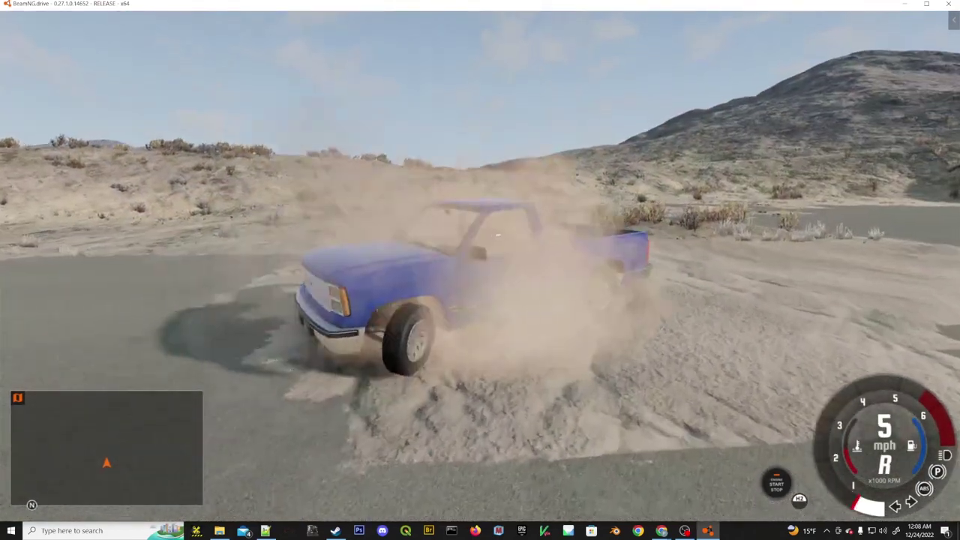
pyautogui.press('Up')
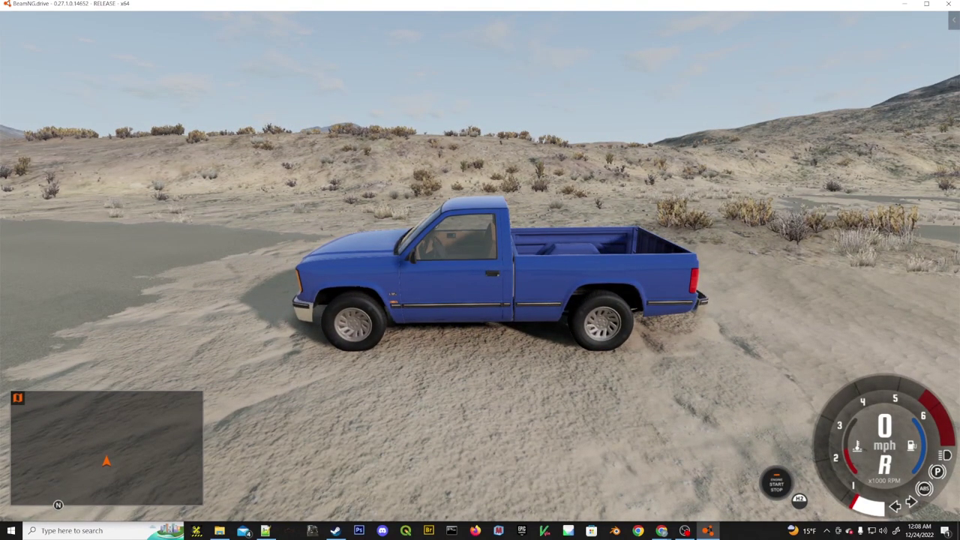
pyautogui.press('Down')
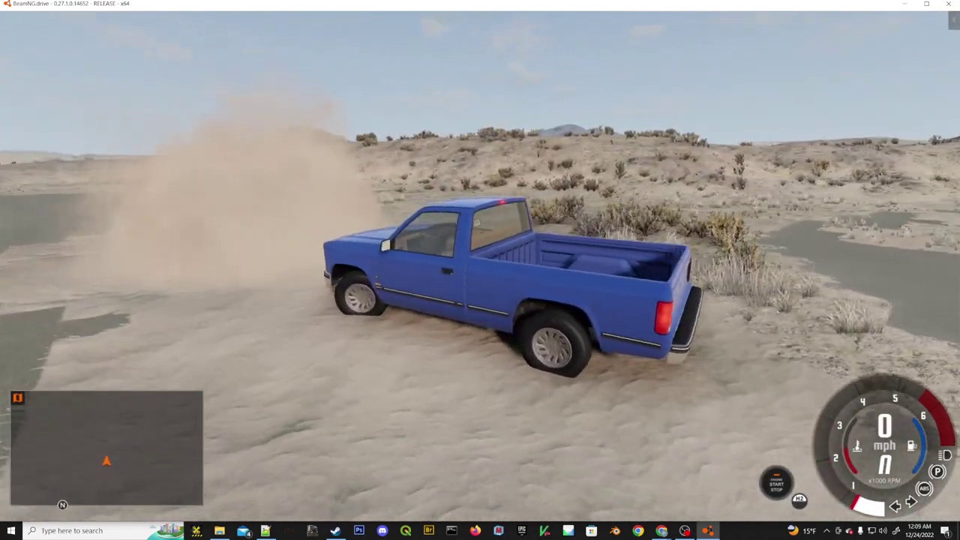
pyautogui.press('Up')
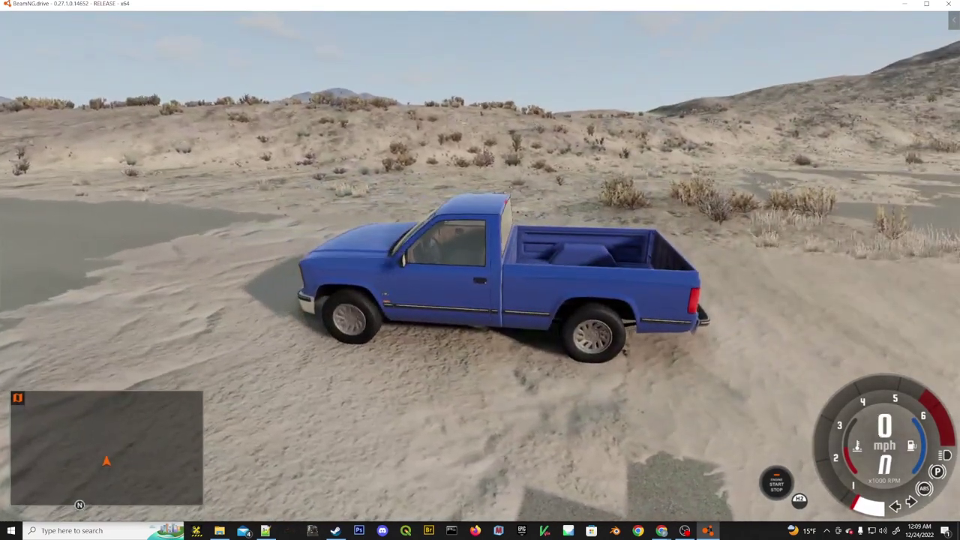
# Return to the world editor and open the dirt_sandy material's properties in the Terrain Material Library.
pyautogui.press('F11')
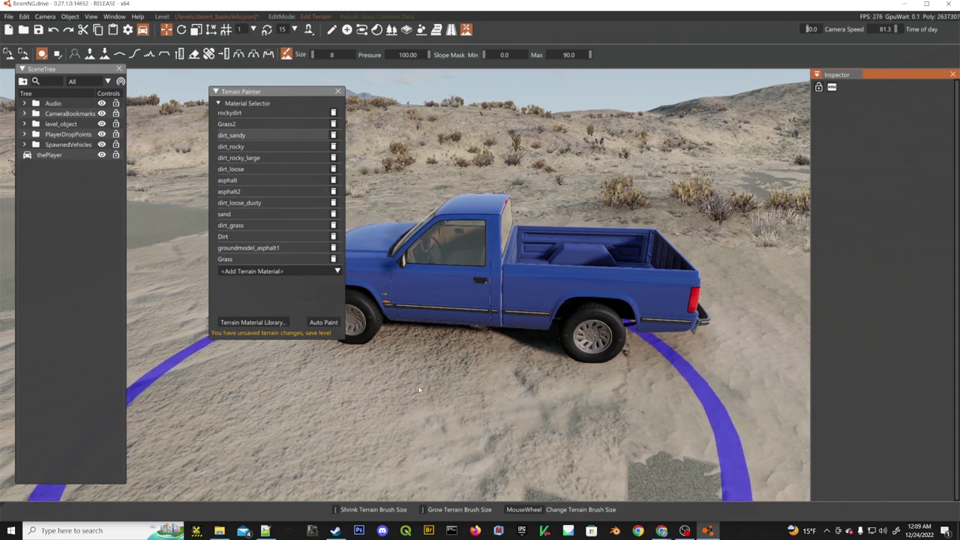
pyautogui.scroll(-4, 419, 389)
pyautogui.click(264, 137)
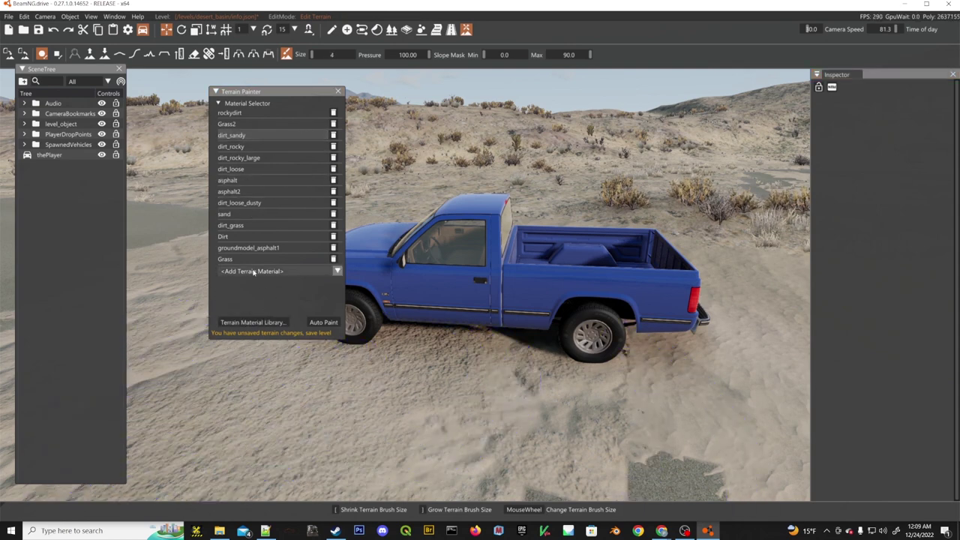
pyautogui.click(252, 323)
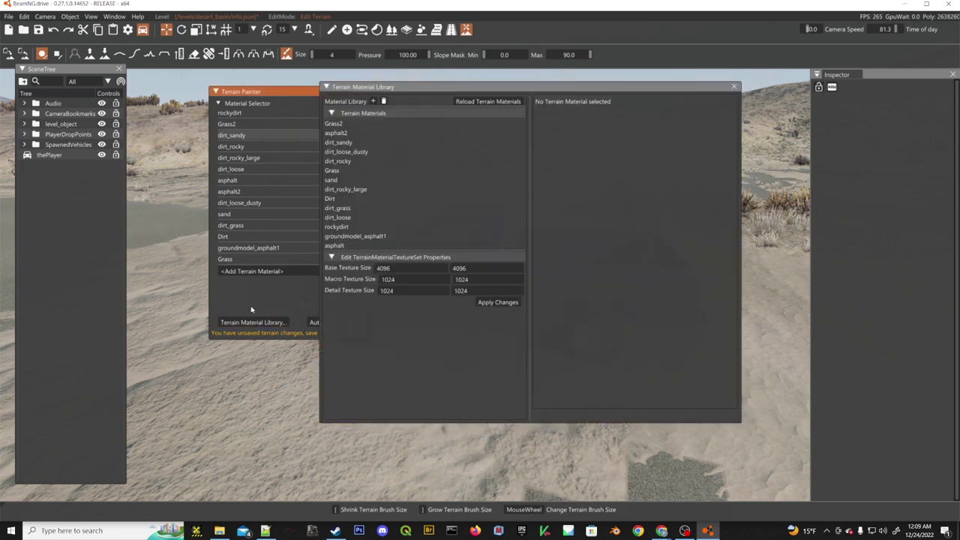
pyautogui.click(339, 142)
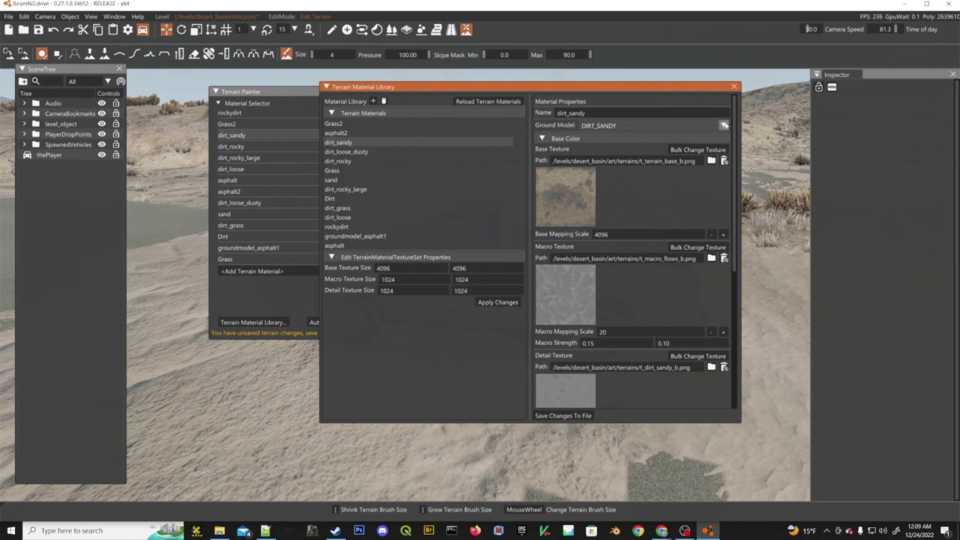
# Assign the PXL_SAND ground model to dirt_sandy, save the changes to file, and close the material library and Terrain Painter.
pyautogui.click(724, 126)
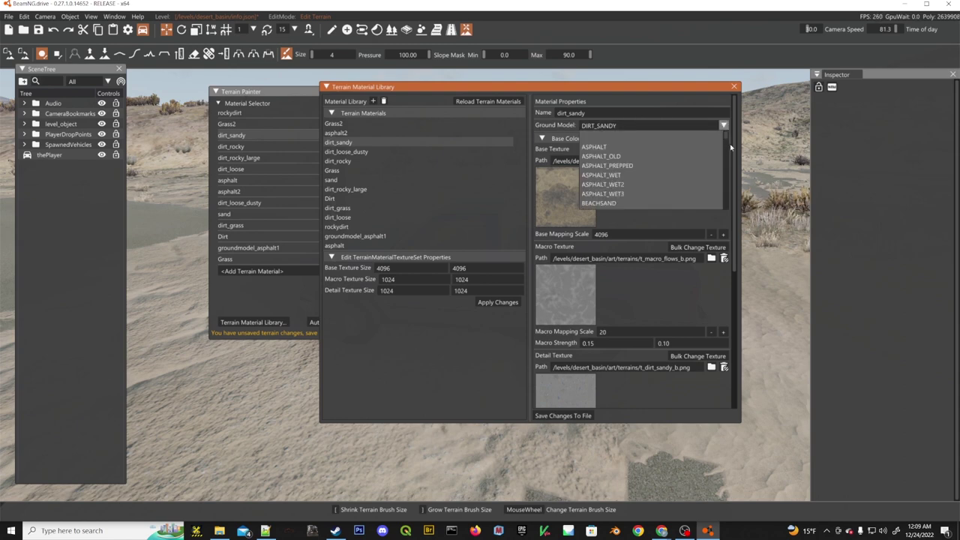
pyautogui.moveTo(725, 135); pyautogui.dragTo(725, 192)
pyautogui.scroll(-3, 724, 196)
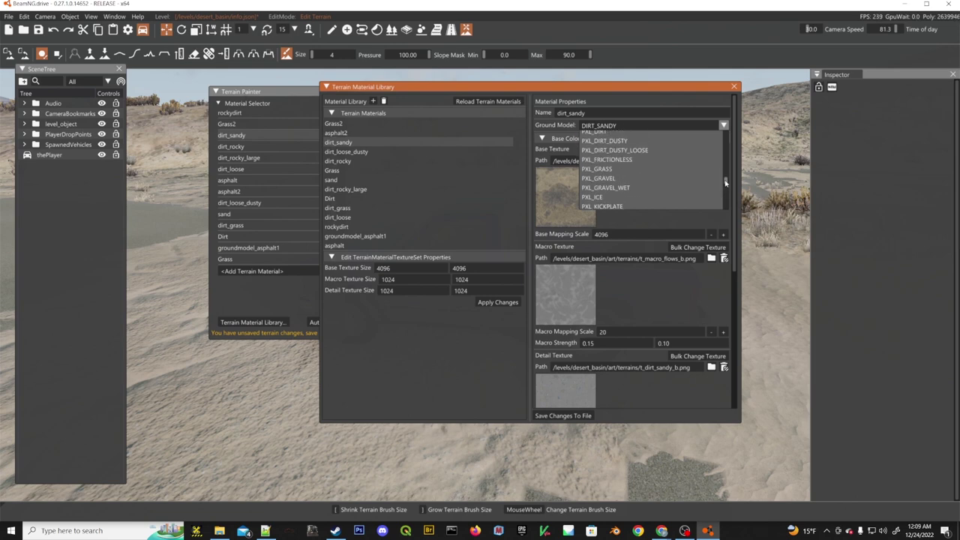
pyautogui.moveTo(727, 175); pyautogui.dragTo(729, 178)
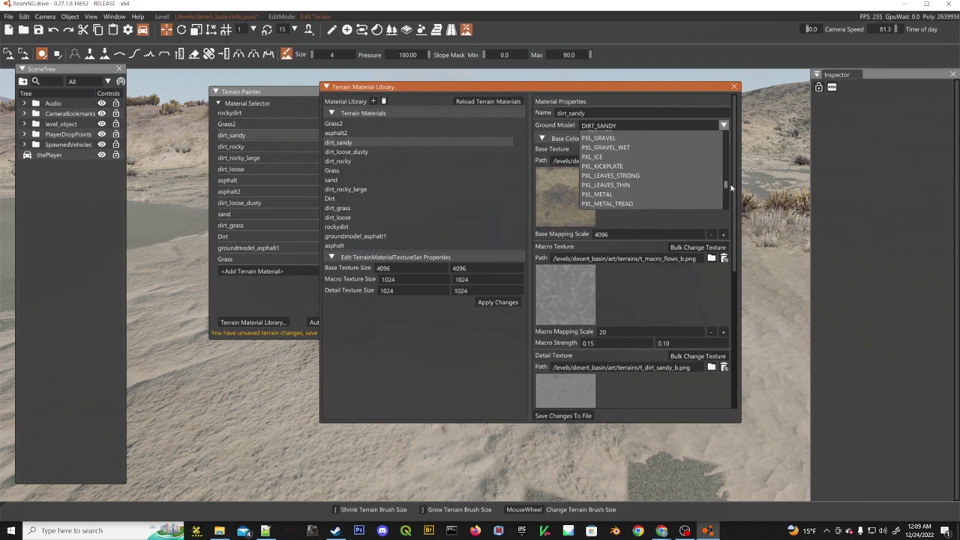
pyautogui.moveTo(732, 187); pyautogui.dragTo(733, 195)
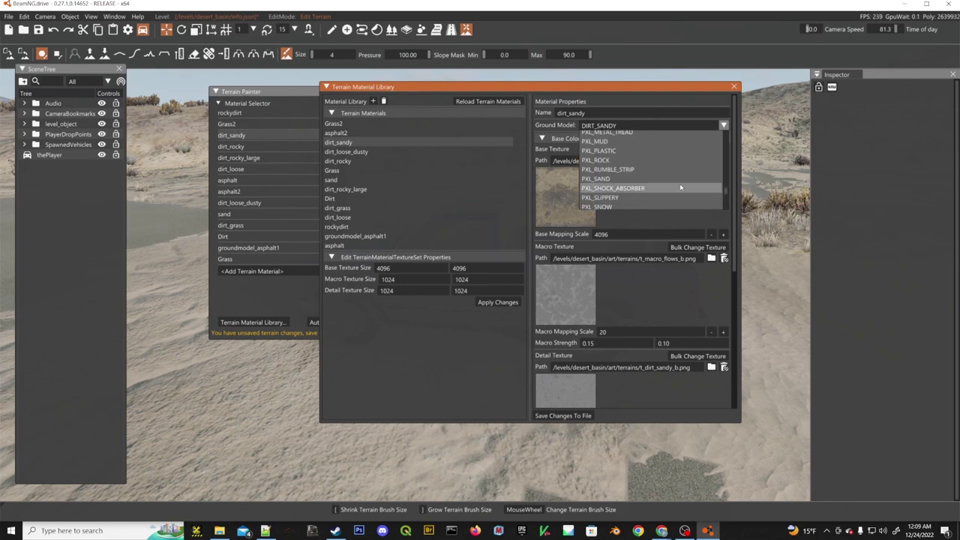
pyautogui.click(597, 181)
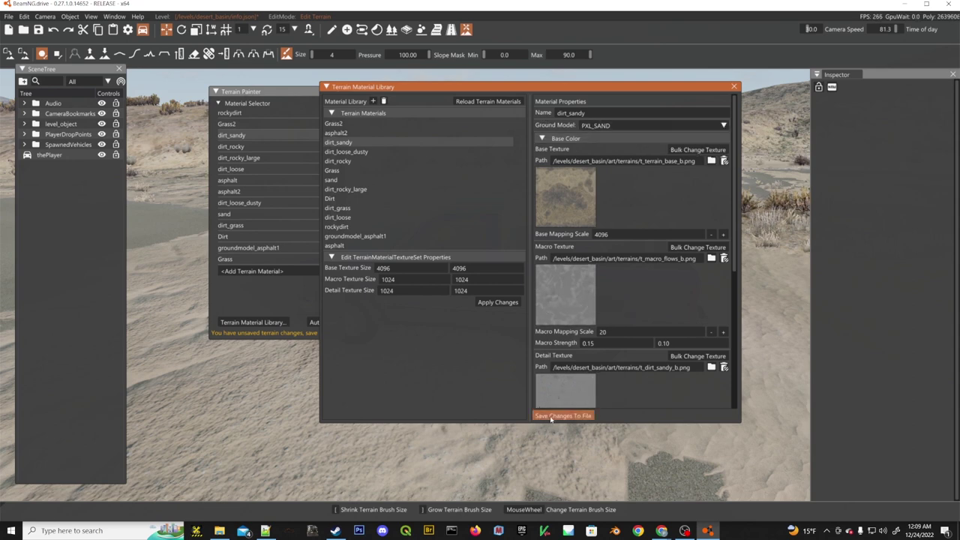
pyautogui.click(550, 417)
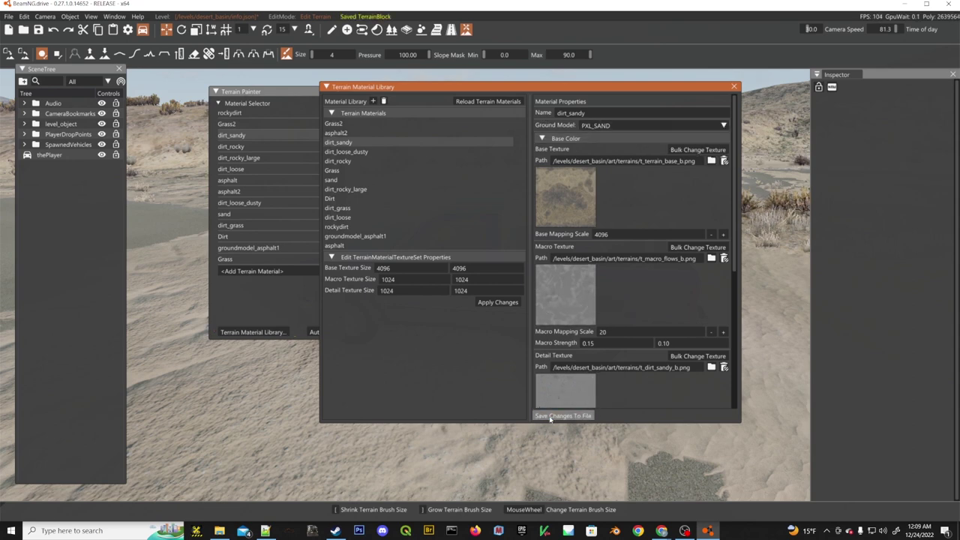
pyautogui.click(735, 87)
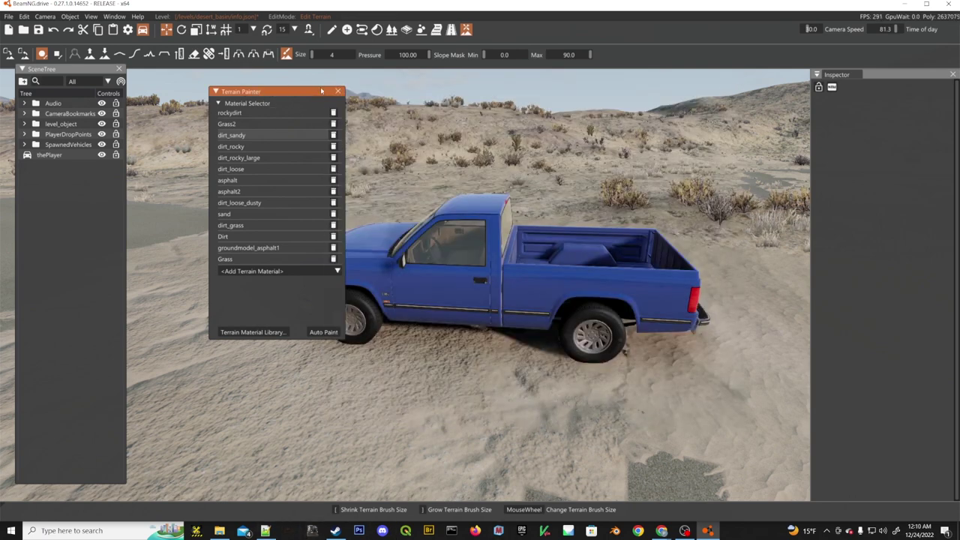
pyautogui.click(337, 91)
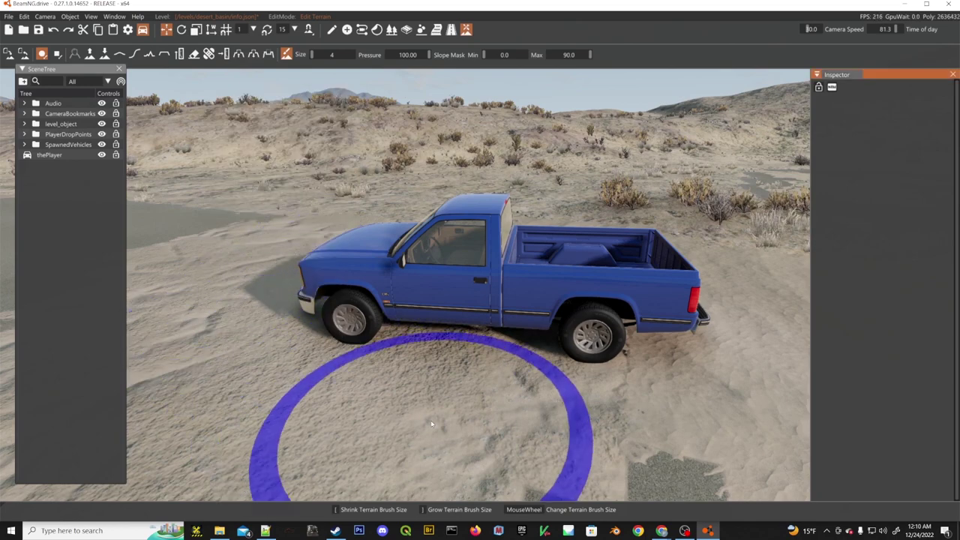
# In Notepad++, set the PXL_SAND defaultDepth to 0.5 in groundmodels.json, save the file and return to BeamNG.drive to view the truck.
pyautogui.click(265, 530)
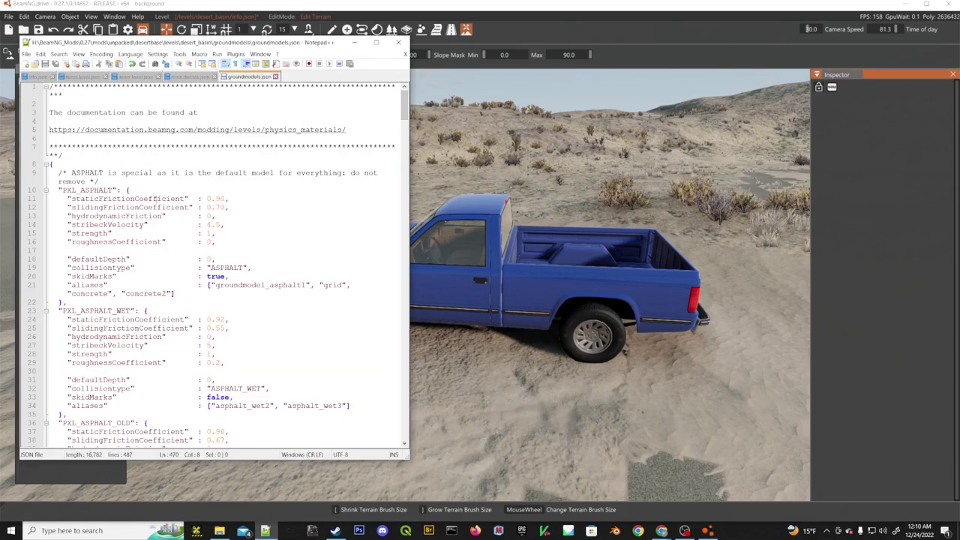
pyautogui.scroll(-16, 156, 199)
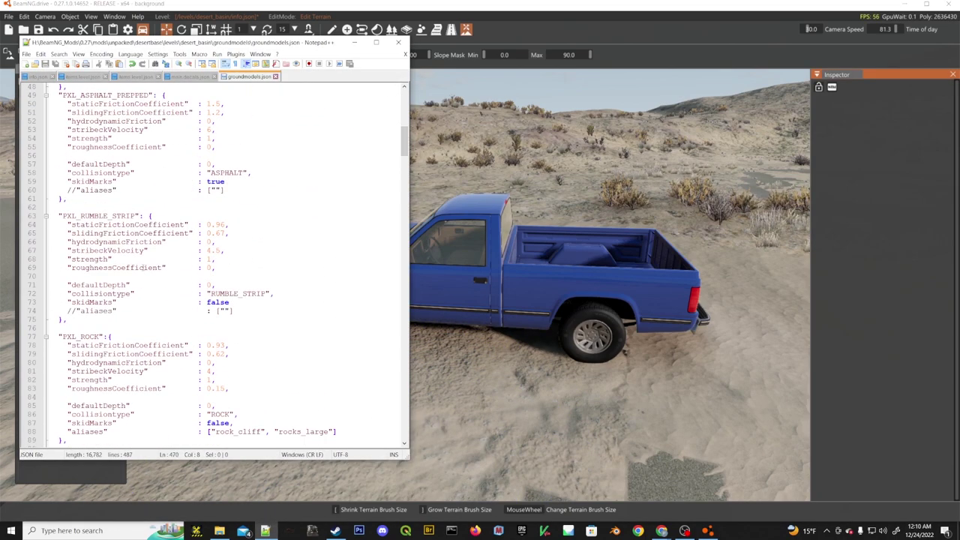
pyautogui.scroll(-20, 147, 269)
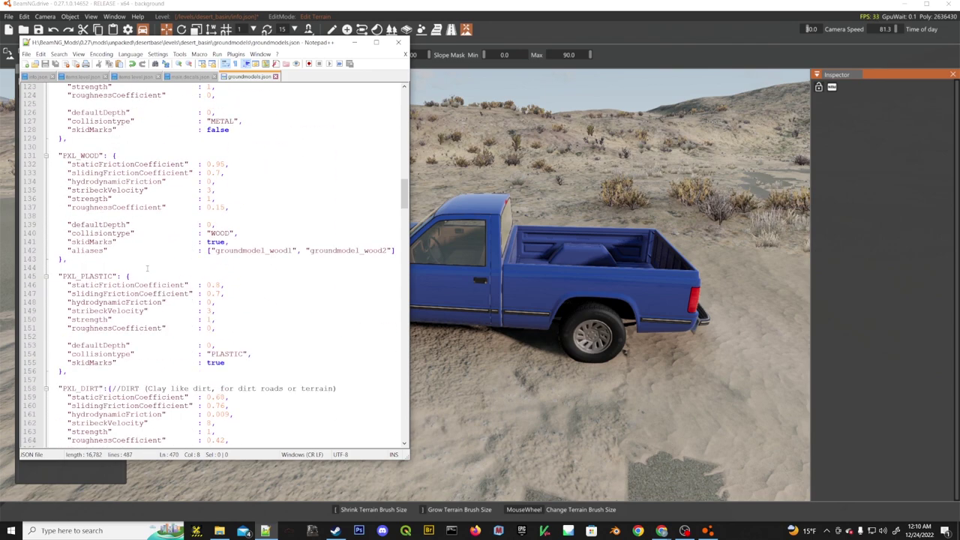
pyautogui.scroll(-18, 147, 269)
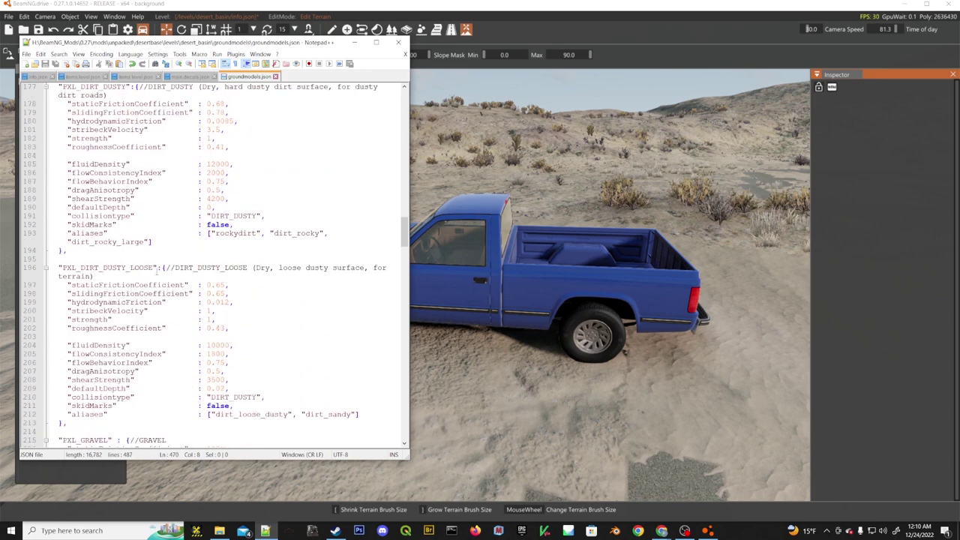
pyautogui.scroll(-9, 156, 274)
pyautogui.scroll(-20, 156, 272)
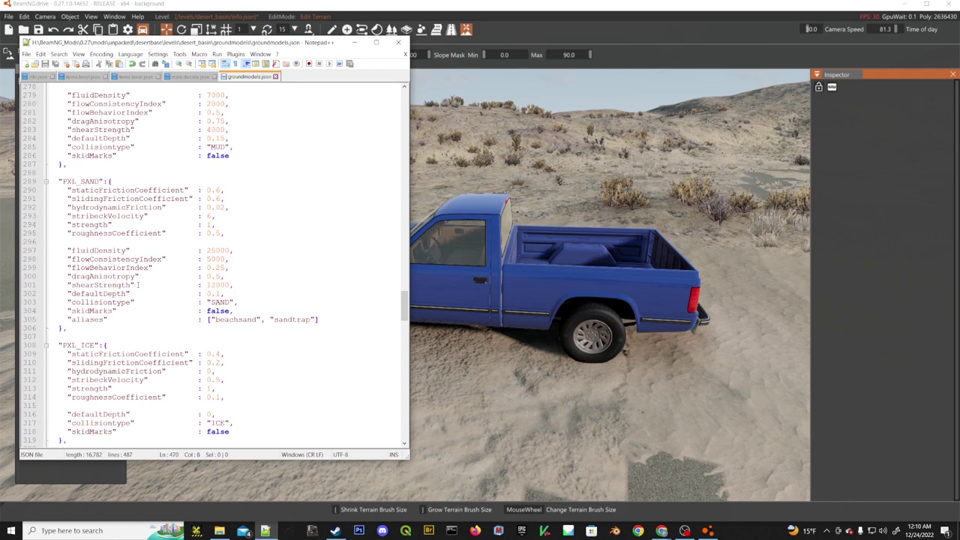
pyautogui.doubleClick(217, 293)
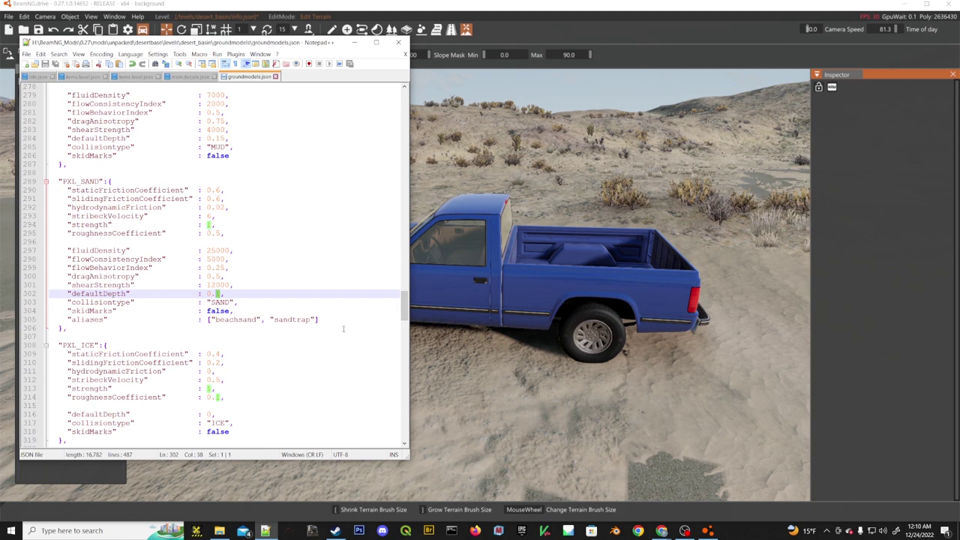
pyautogui.write('2')
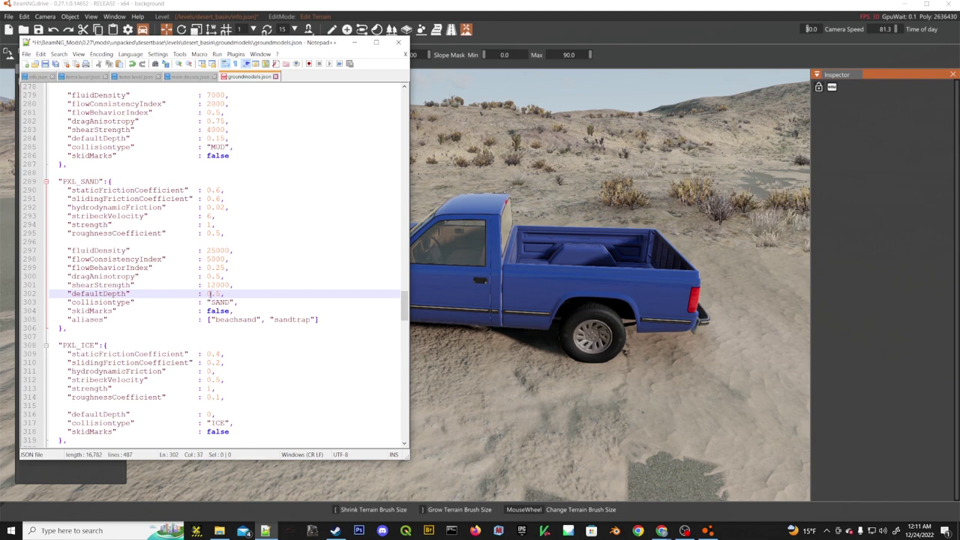
pyautogui.press('BackSpace')
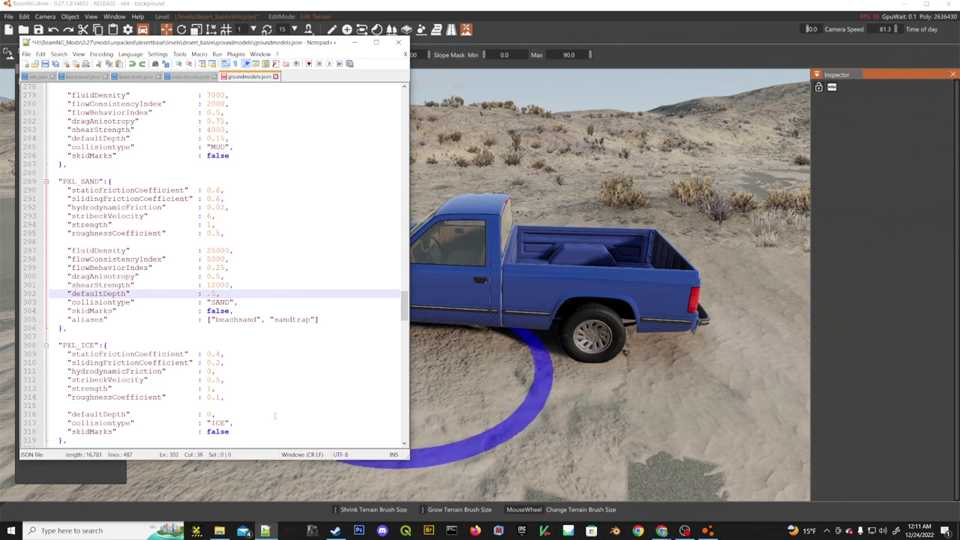
pyautogui.write('3')
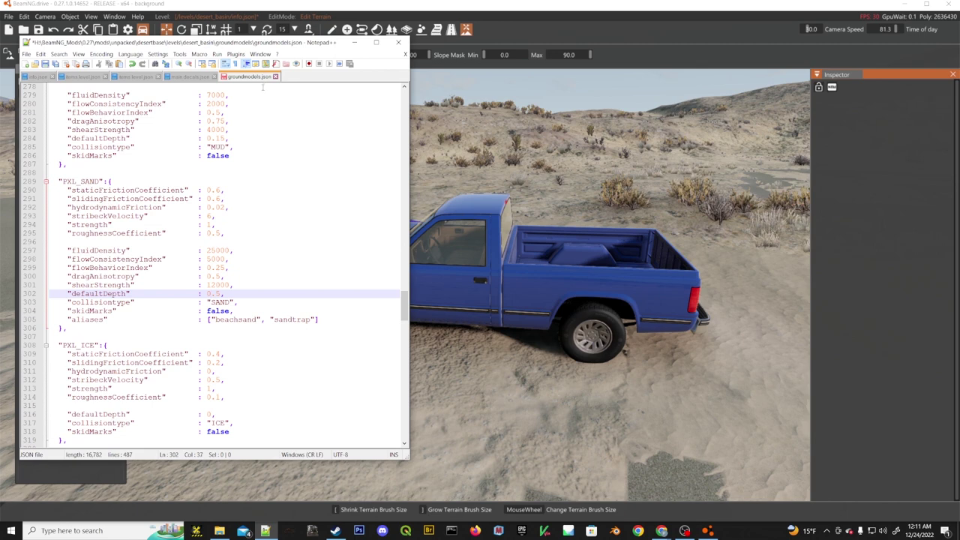
pyautogui.hotkey('ctrl', 's')
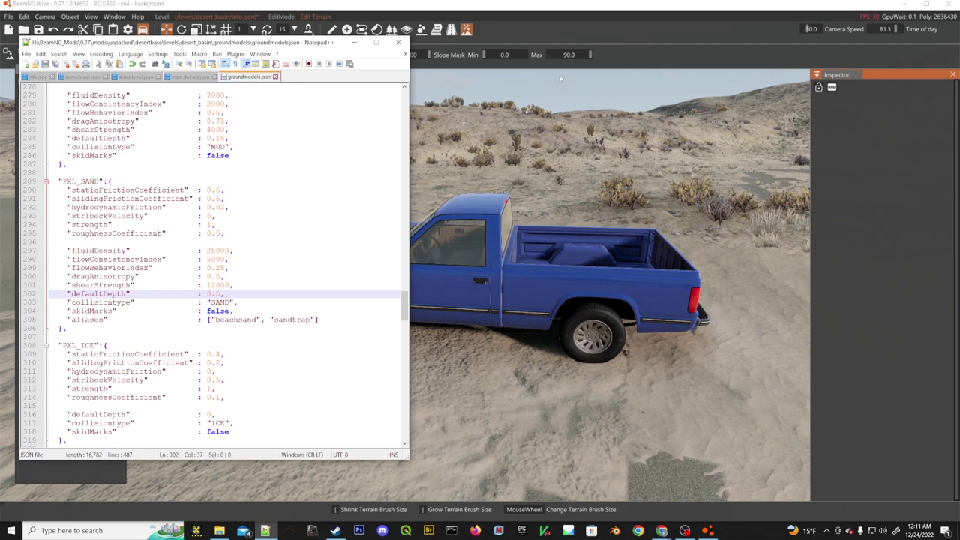
pyautogui.click(615, 30)
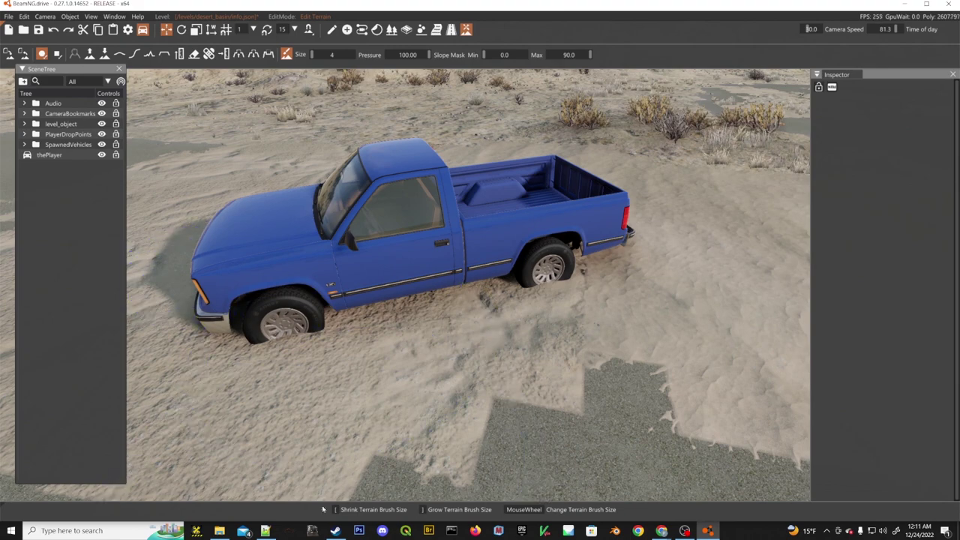
# Review the other ground model definitions in groundmodels.json in Notepad++ and select the strength value of PXL_ROCK.
pyautogui.click(265, 530)
pyautogui.scroll(-14, 151, 315)
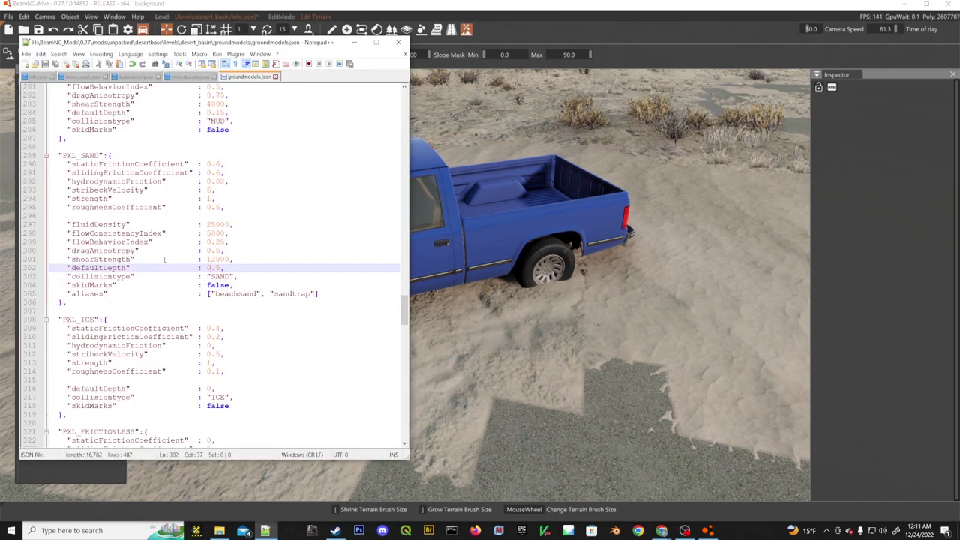
pyautogui.scroll(-7, 151, 315)
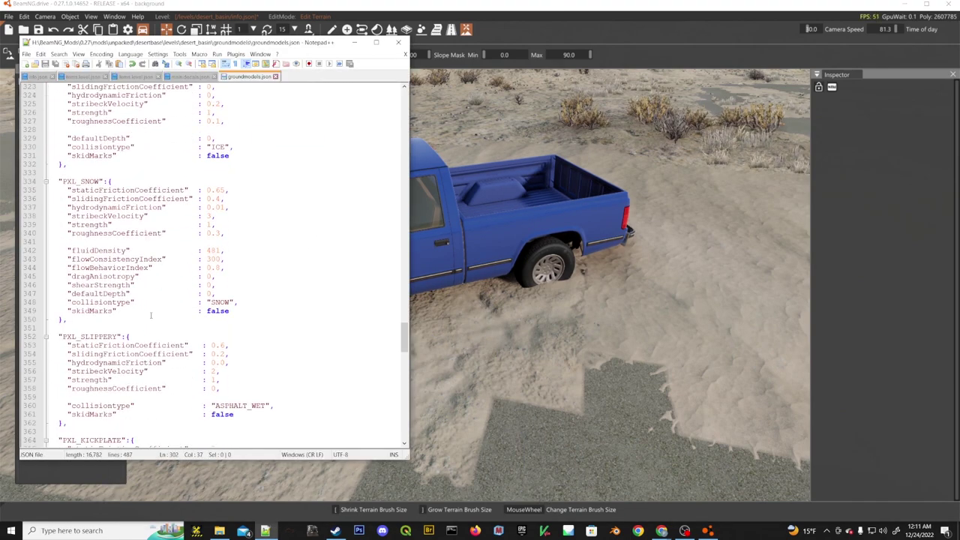
pyautogui.scroll(-8, 174, 319)
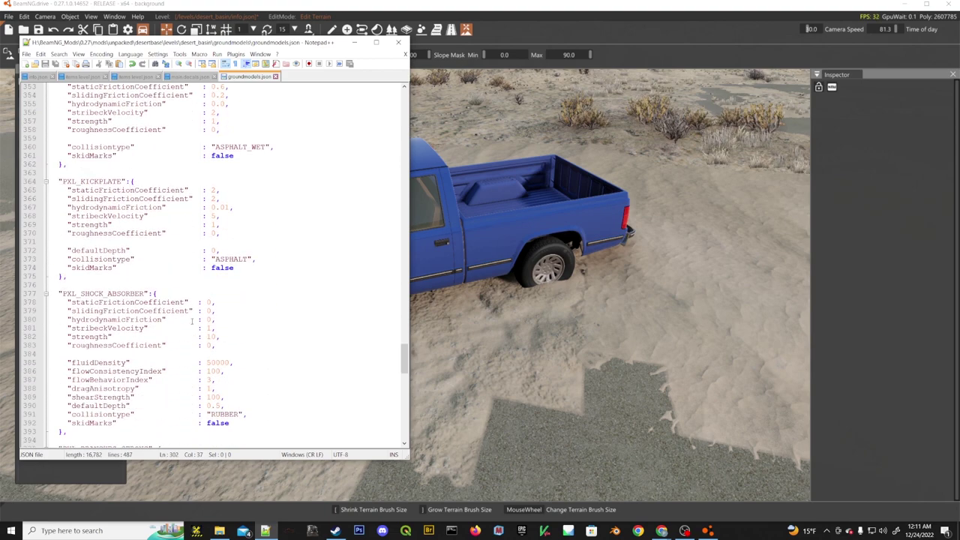
pyautogui.moveTo(404, 375); pyautogui.dragTo(400, 151)
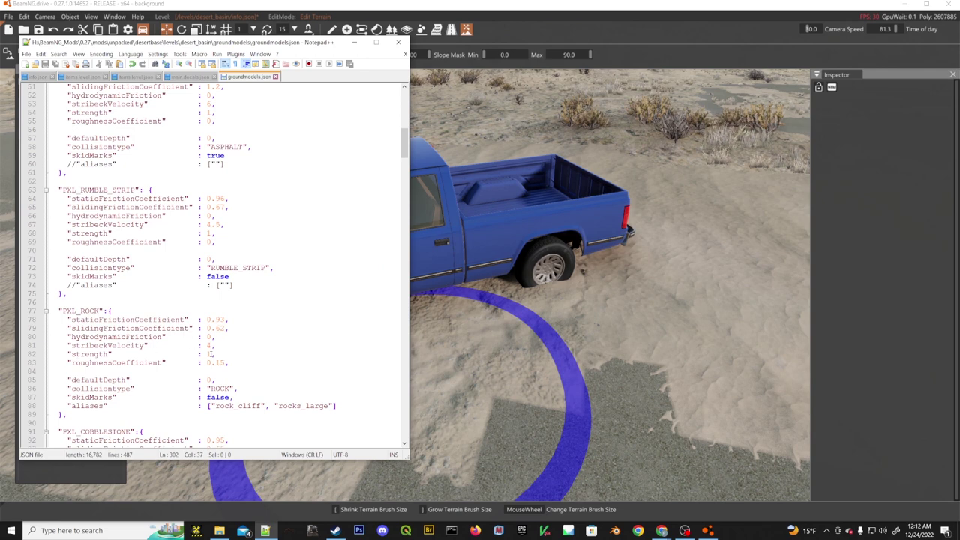
pyautogui.doubleClick(209, 354)
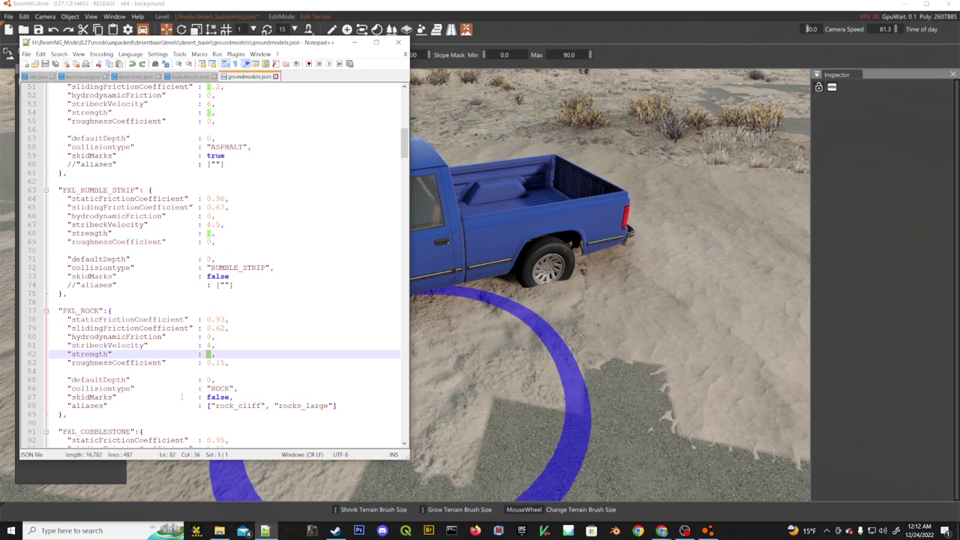
# Set the PXL_ROCK strength to 0.5 in groundmodels.json, save the file and return to BeamNG.drive.
pyautogui.write('.')
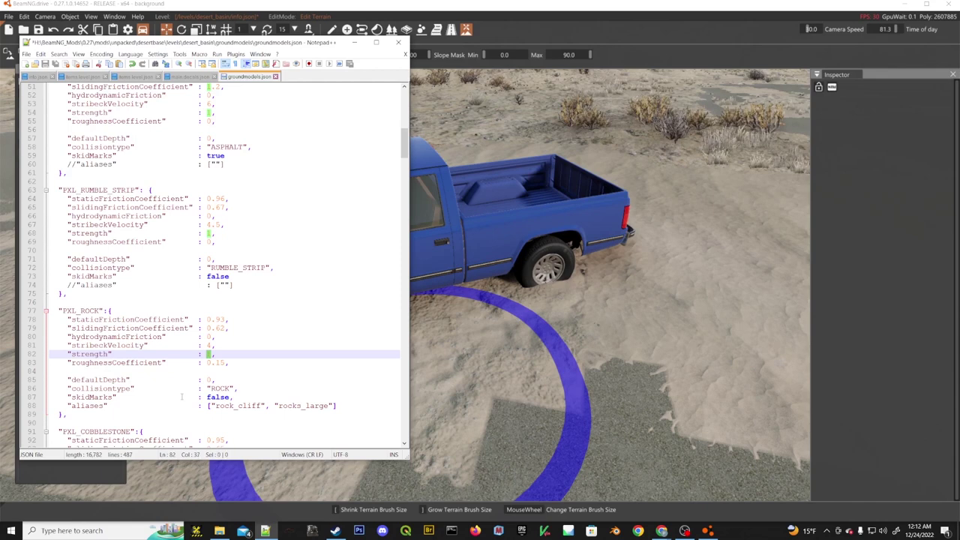
pyautogui.write('8')
pyautogui.write('4')
pyautogui.hotkey('ctrl', 's')
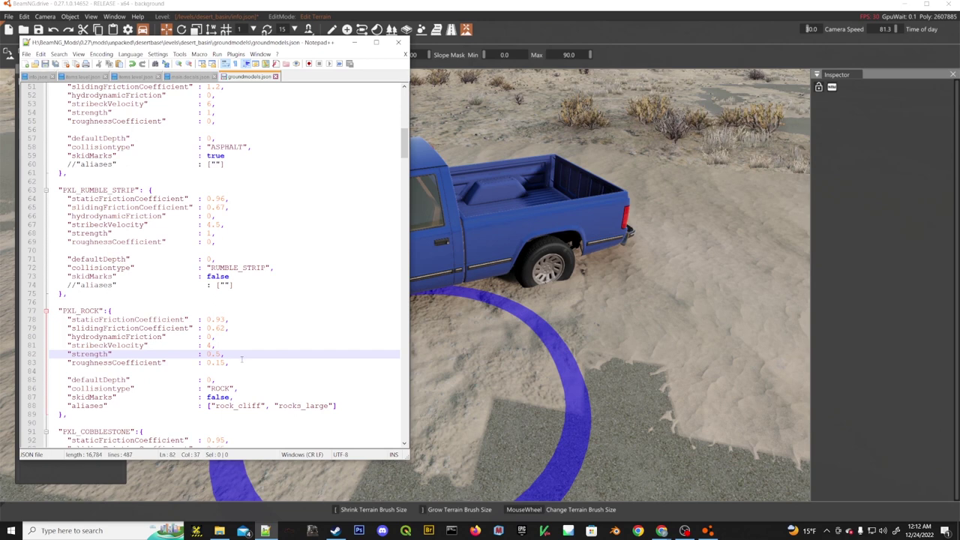
pyautogui.click(356, 43)
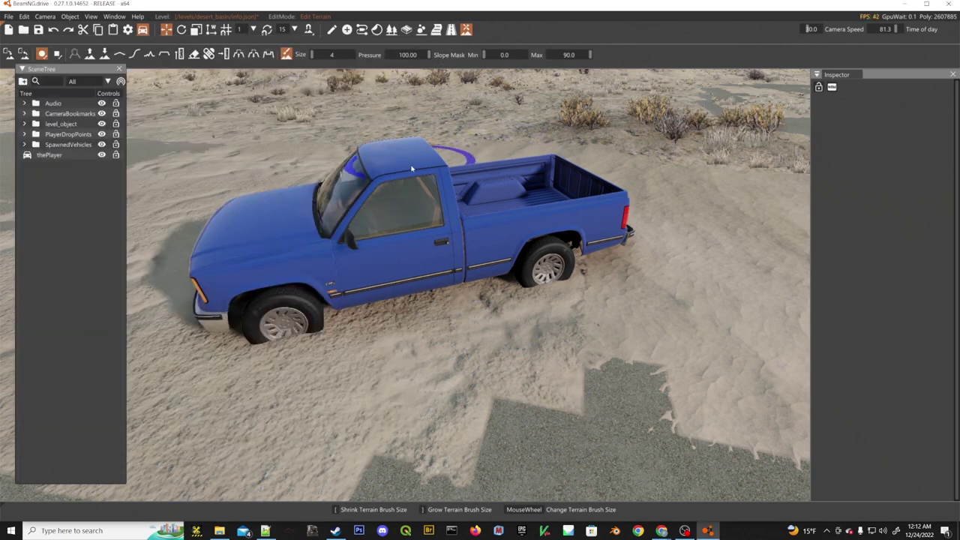
# Open the dirt_sandy material's properties in the Terrain Material Library from the Terrain Painter.
pyautogui.moveTo(491, 284)
pyautogui.mouseDown(button='right')
pyautogui.moveTo(263, 289)
pyautogui.moveTo(150, 263)
pyautogui.moveTo(503, 282)
pyautogui.mouseUp(button='right')
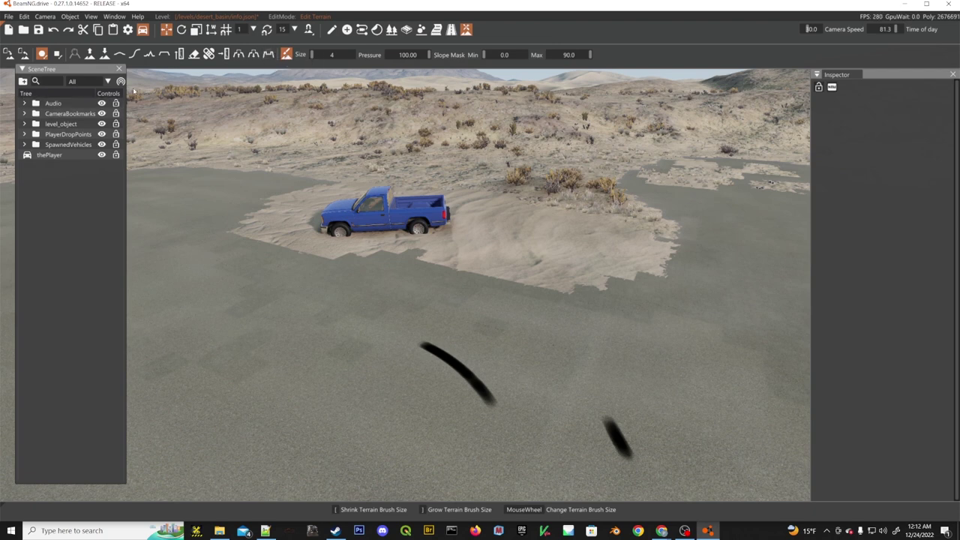
pyautogui.click(287, 54)
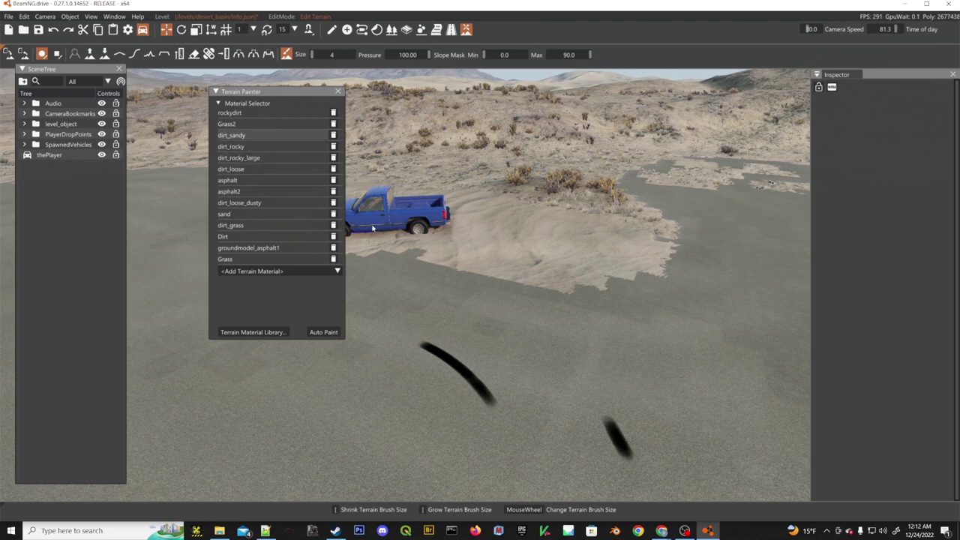
pyautogui.click(269, 135)
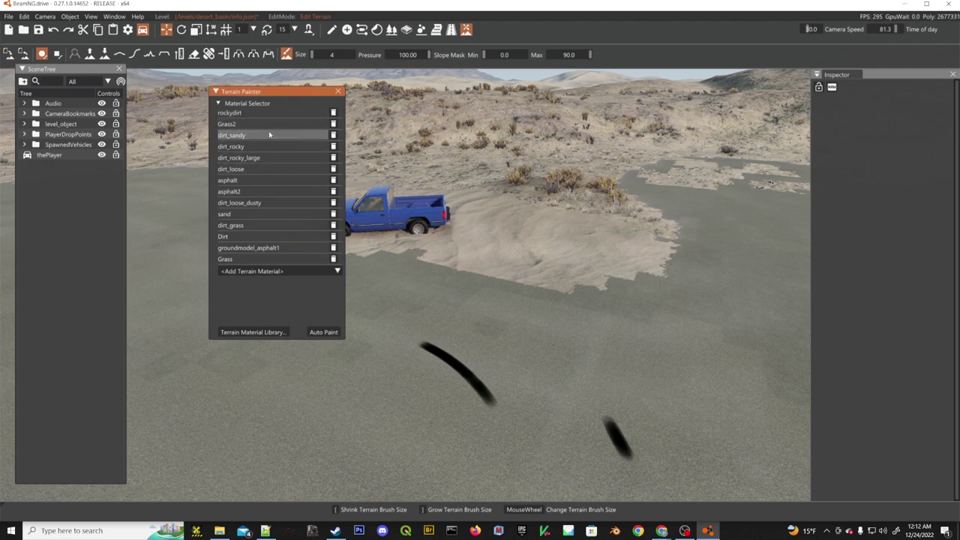
pyautogui.click(278, 330)
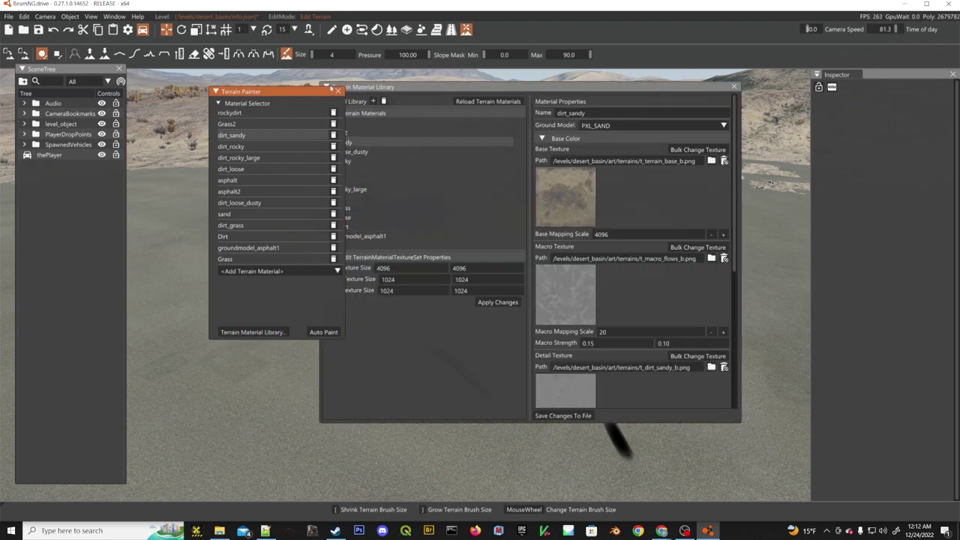
# Assign the PXL_ROCK ground model to dirt_sandy, save the changes to file and close the material library.
pyautogui.click(722, 126)
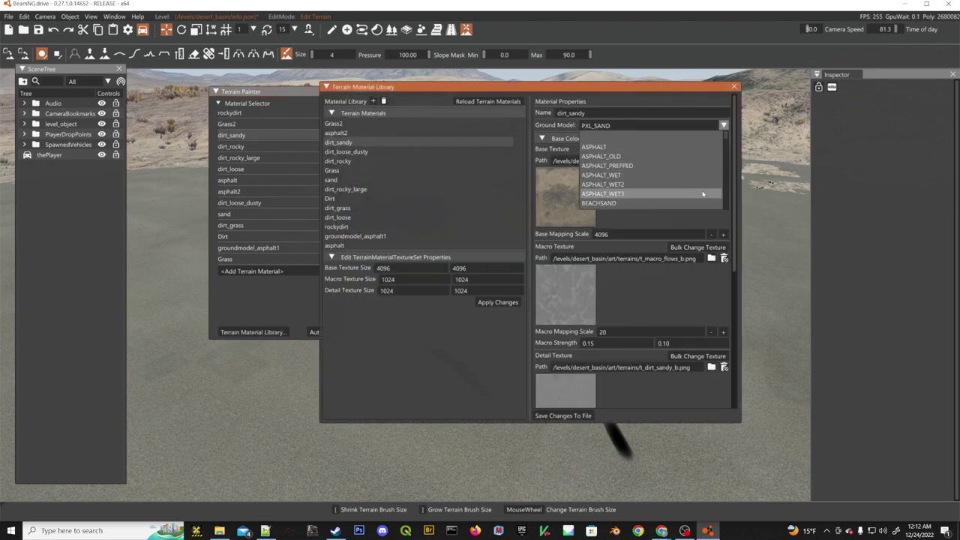
pyautogui.scroll(-2, 659, 179)
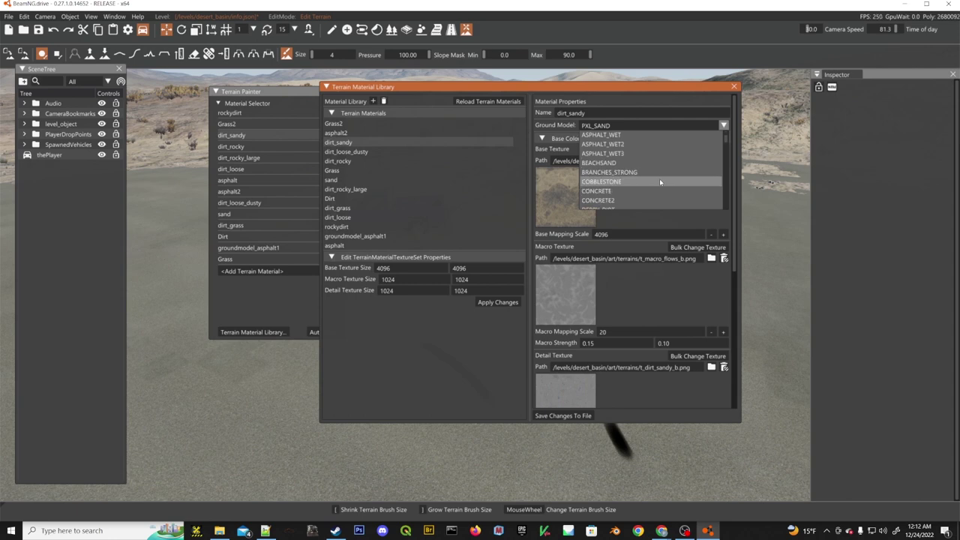
pyautogui.scroll(-6, 660, 182)
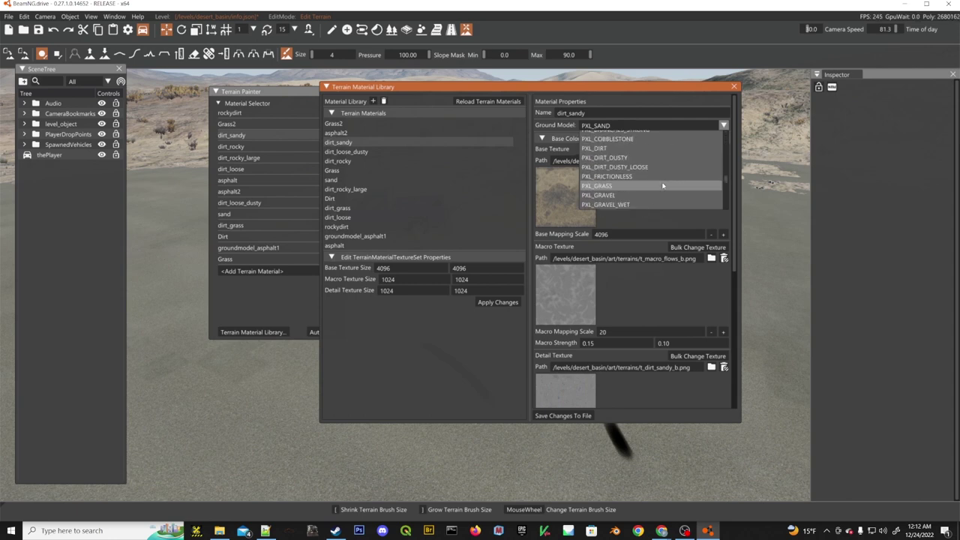
pyautogui.scroll(-2, 662, 185)
pyautogui.scroll(-4, 663, 185)
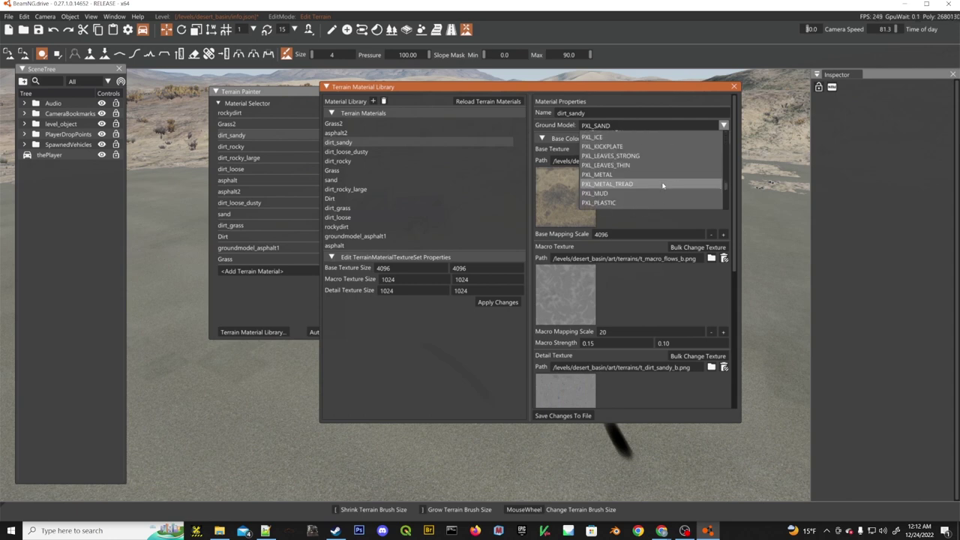
pyautogui.click(630, 173)
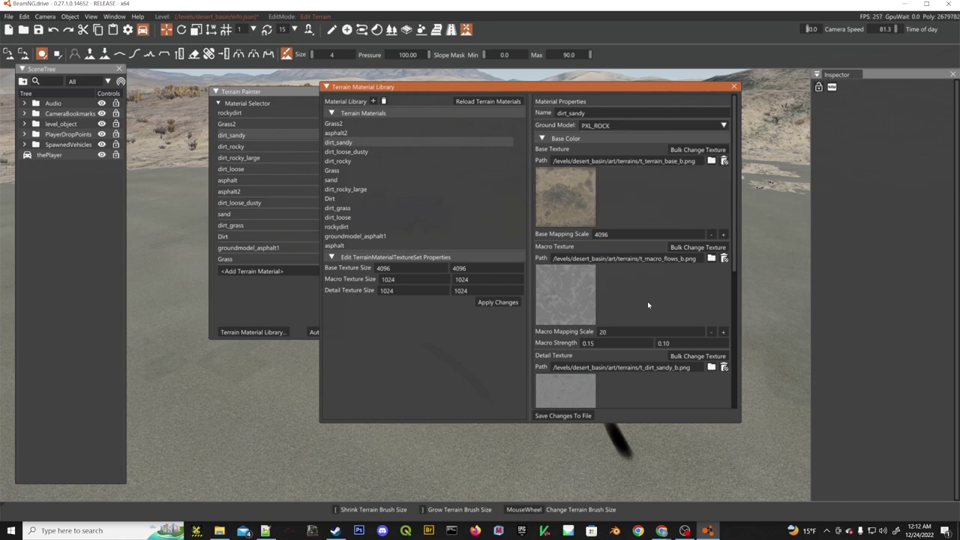
pyautogui.click(558, 417)
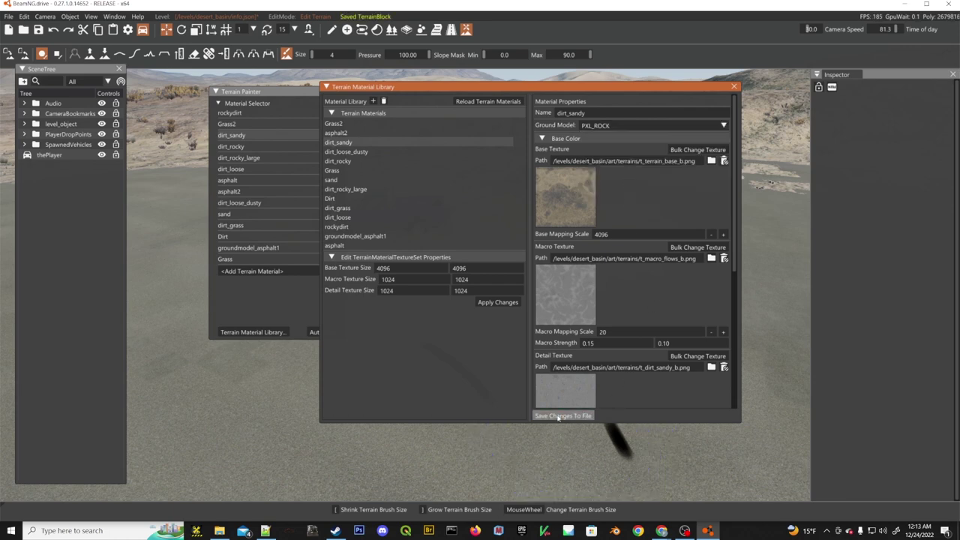
pyautogui.click(734, 88)
pyautogui.moveTo(296, 93); pyautogui.dragTo(232, 111)
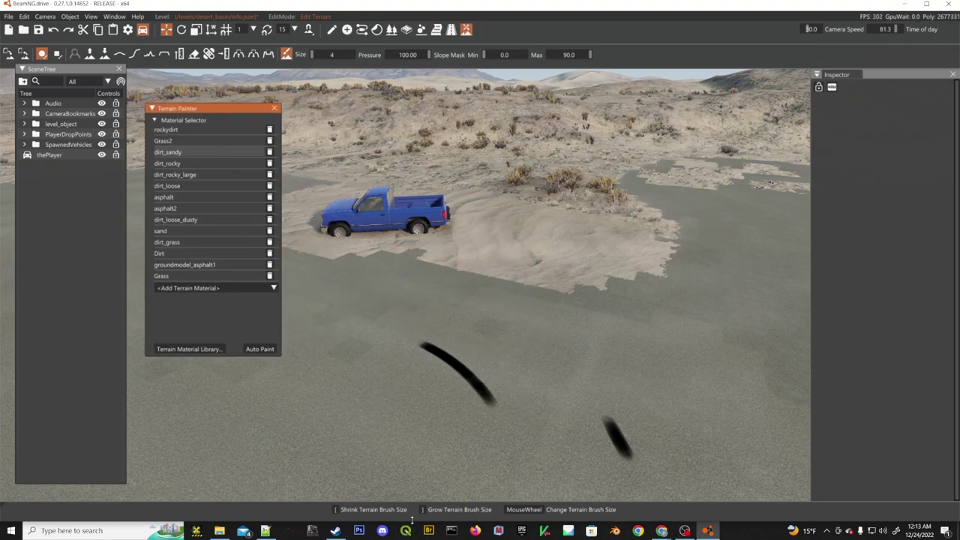
# Check the PXL_ROCK entry in Notepad++, return to BeamNG.drive and test-drive the truck off the sandy patch onto the asphalt.
pyautogui.click(265, 530)
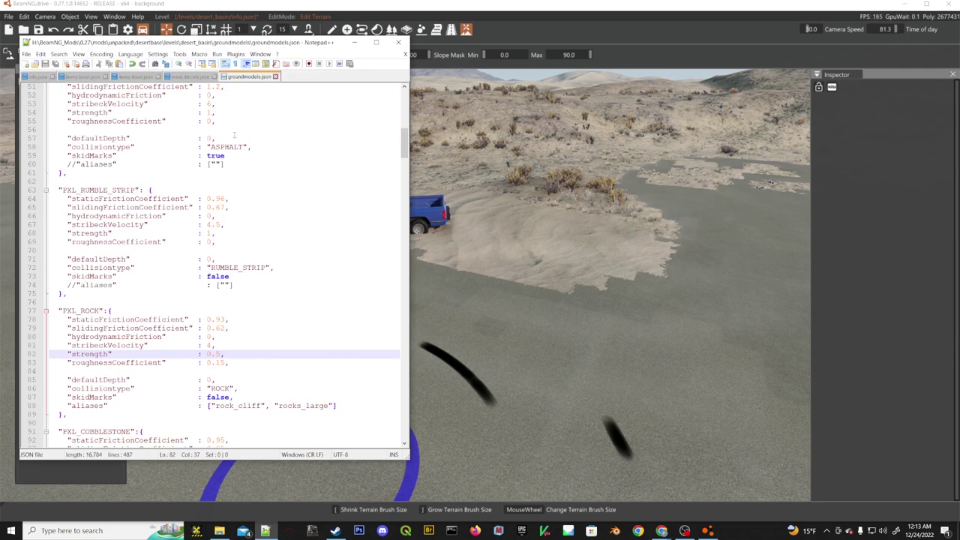
pyautogui.click(578, 33)
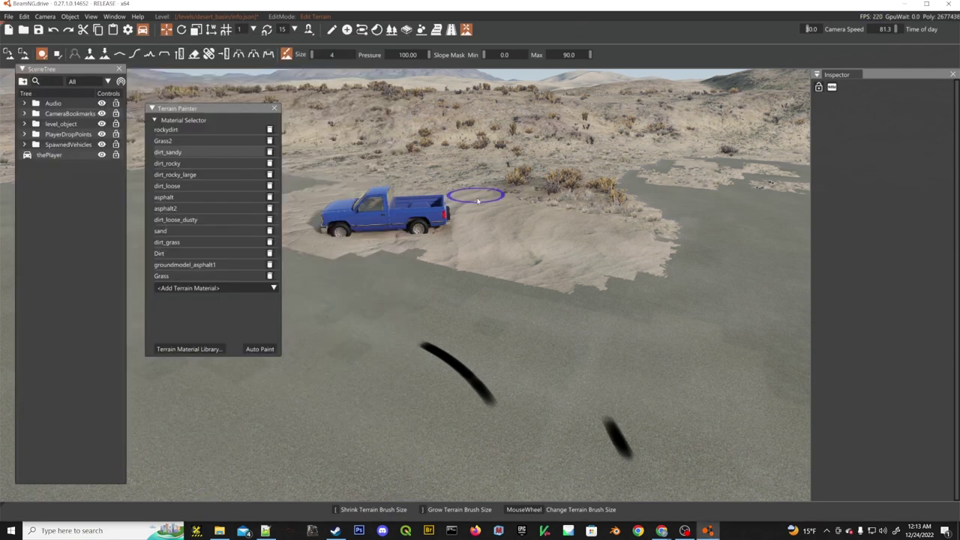
pyautogui.press('F11')
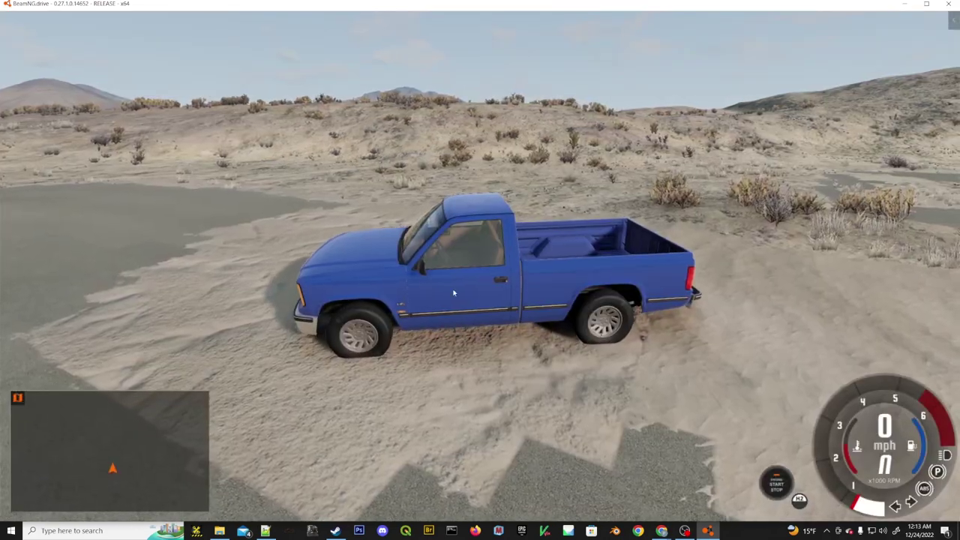
pyautogui.moveTo(453, 292); pyautogui.dragTo(615, 293, button='right')
pyautogui.press('Up')
pyautogui.press('Up')
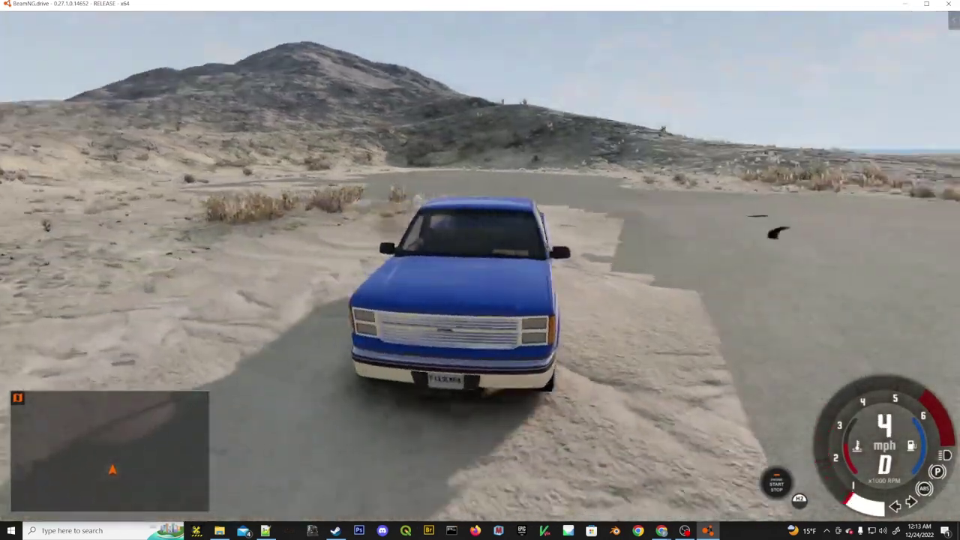
pyautogui.press('Up')
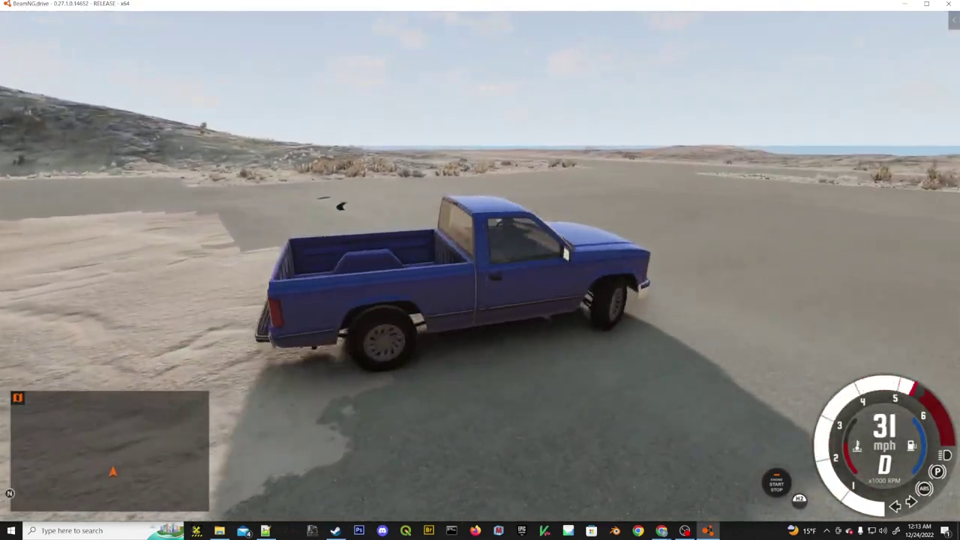
pyautogui.press('Up')
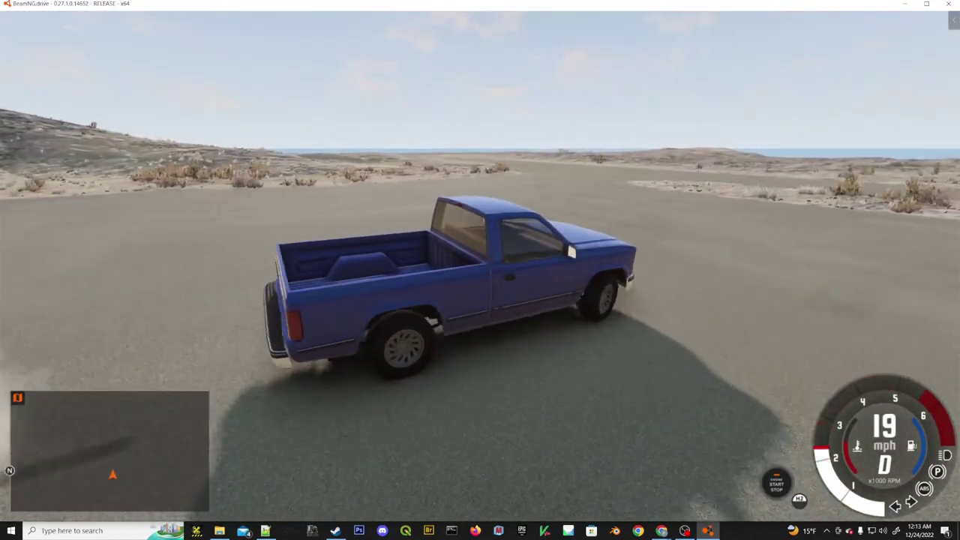
pyautogui.press('Up')
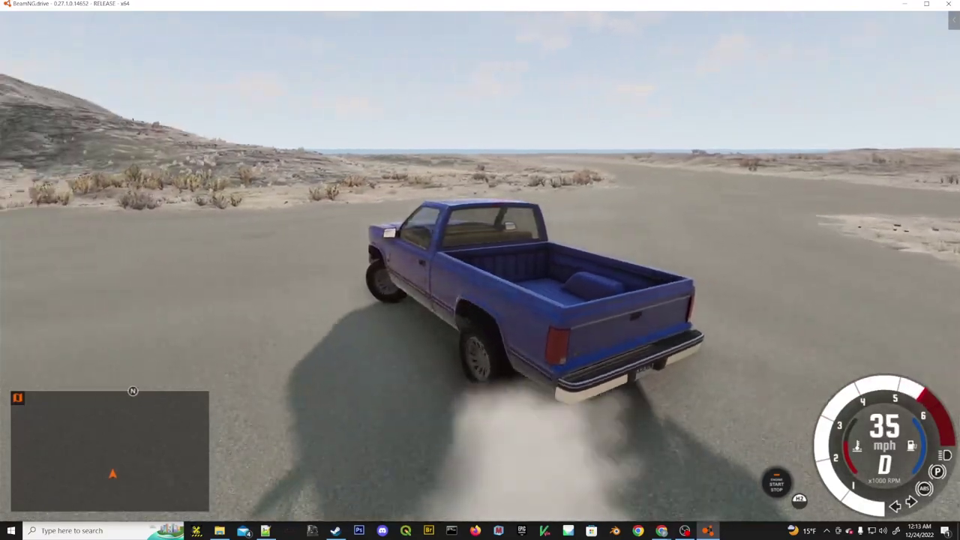
pyautogui.press('Up')
pyautogui.press('Left')
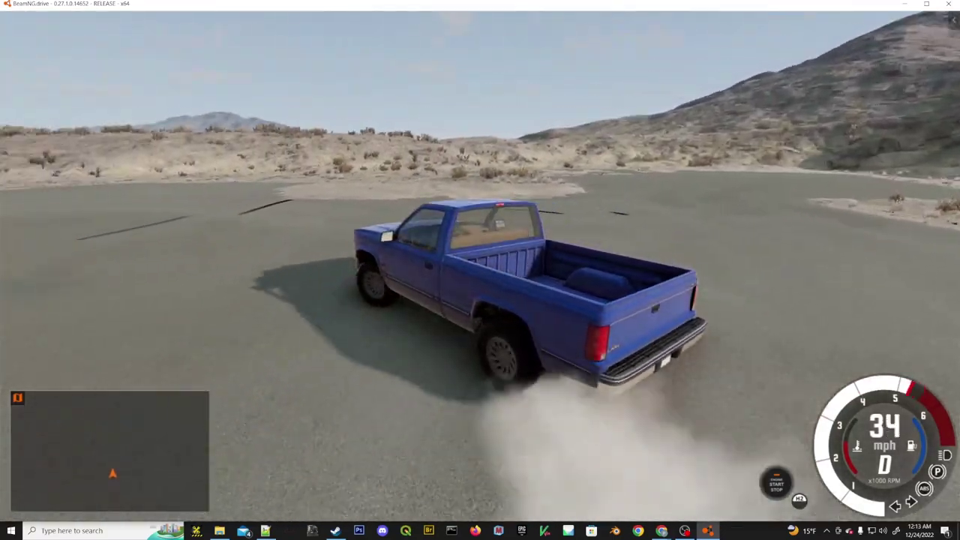
# Drive the truck across the sandy patch onto the rough desert ground and back up to test the surface.
pyautogui.press('Down')
pyautogui.press('Up')
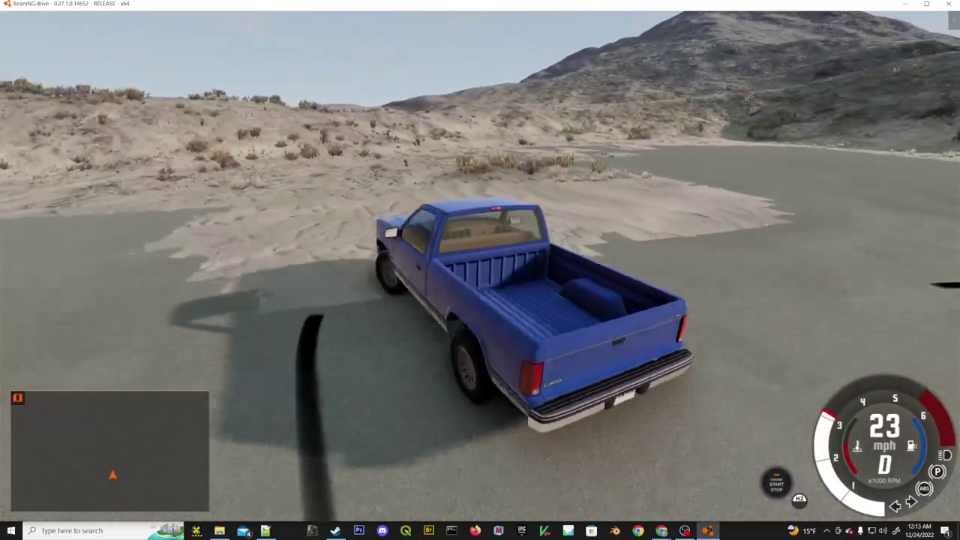
pyautogui.press('Down')
pyautogui.press('Left')
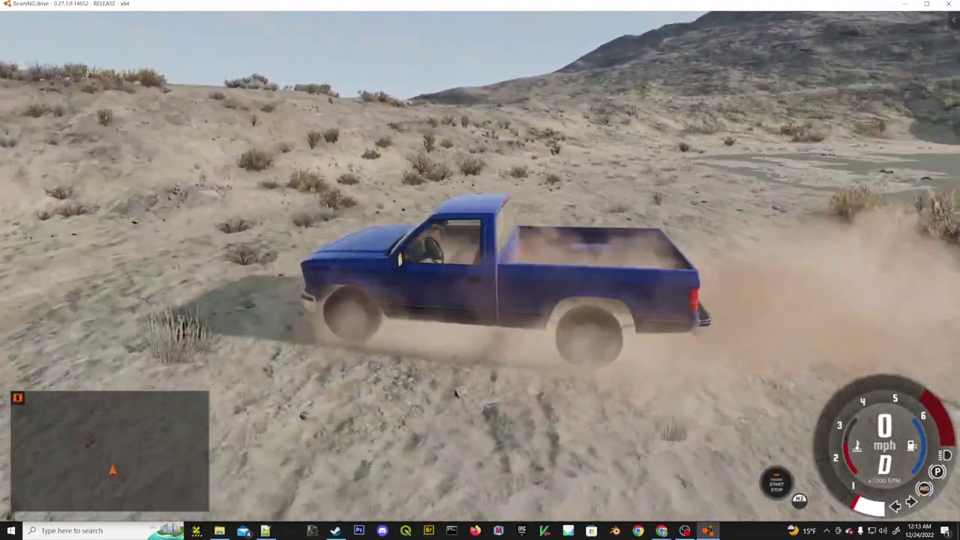
pyautogui.press('Down')
pyautogui.press('Down')
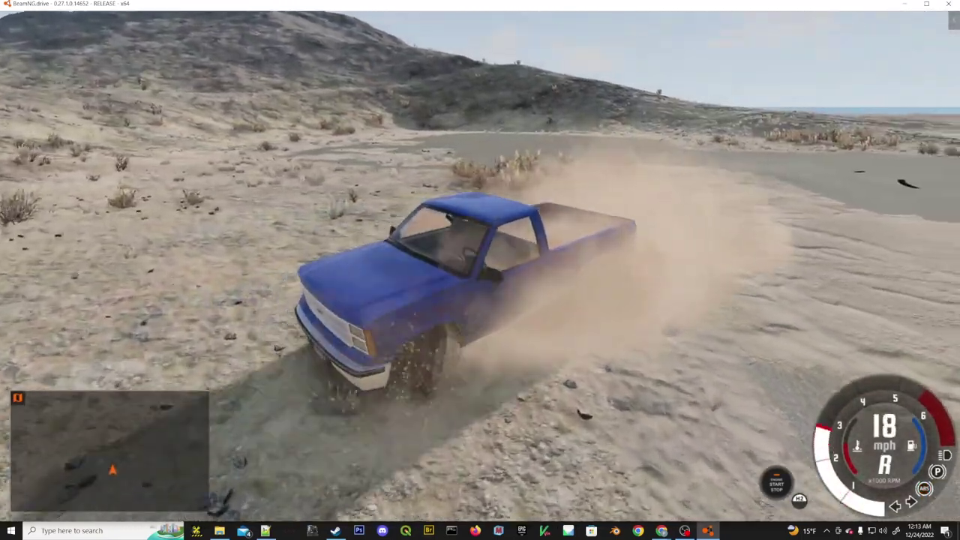
# Circle the truck on the asphalt and cross the dirt_sandy patch again to compare grip between the surfaces.
pyautogui.press('Up')
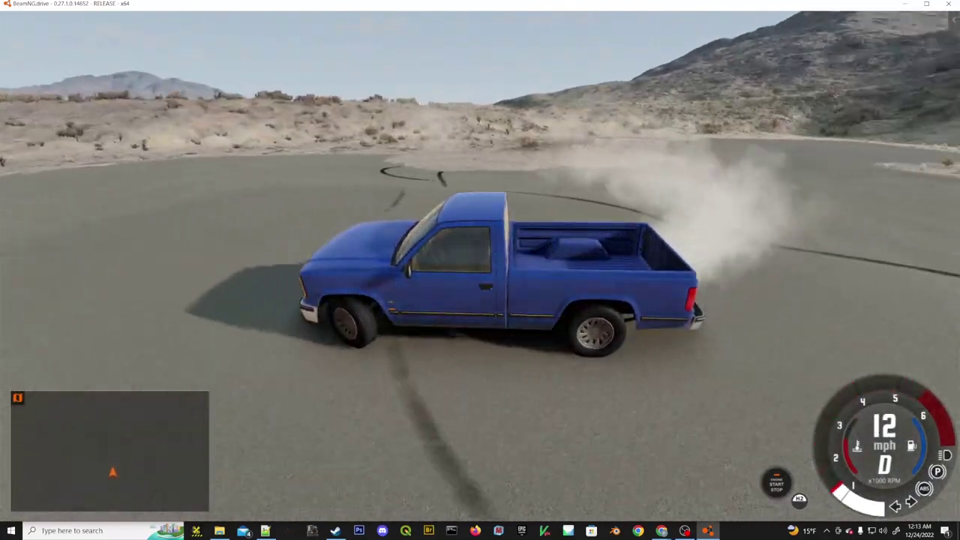
pyautogui.press('Up')
pyautogui.press('Up')
pyautogui.press('Right')
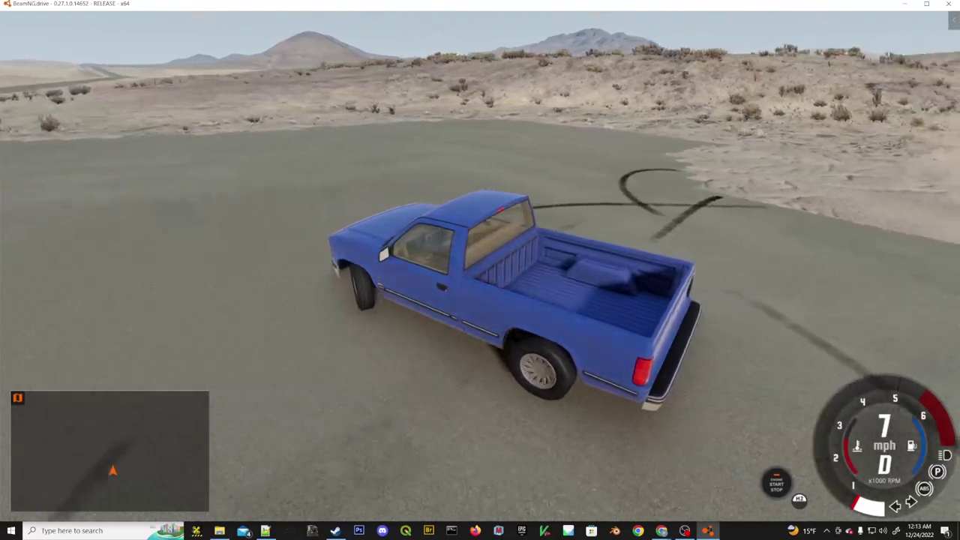
pyautogui.press('Up')
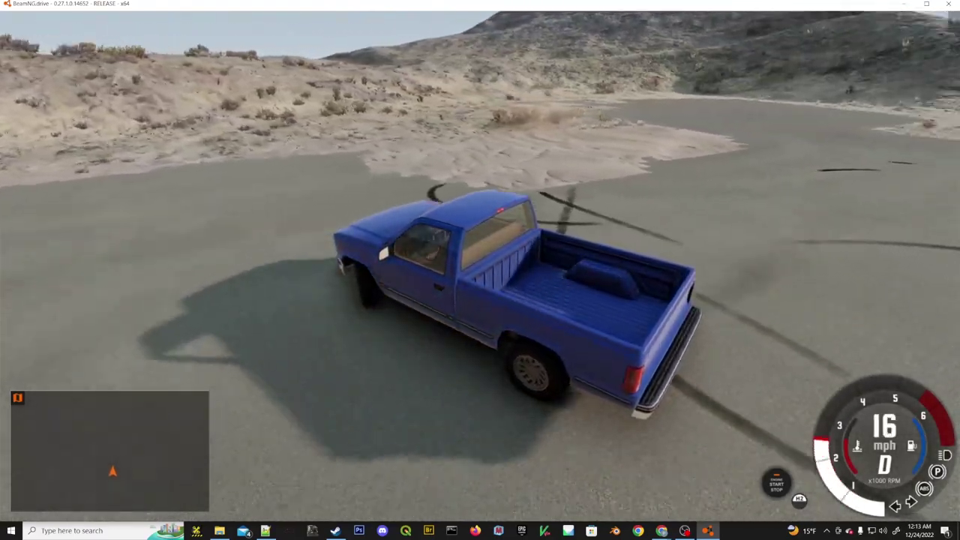
pyautogui.press('s')
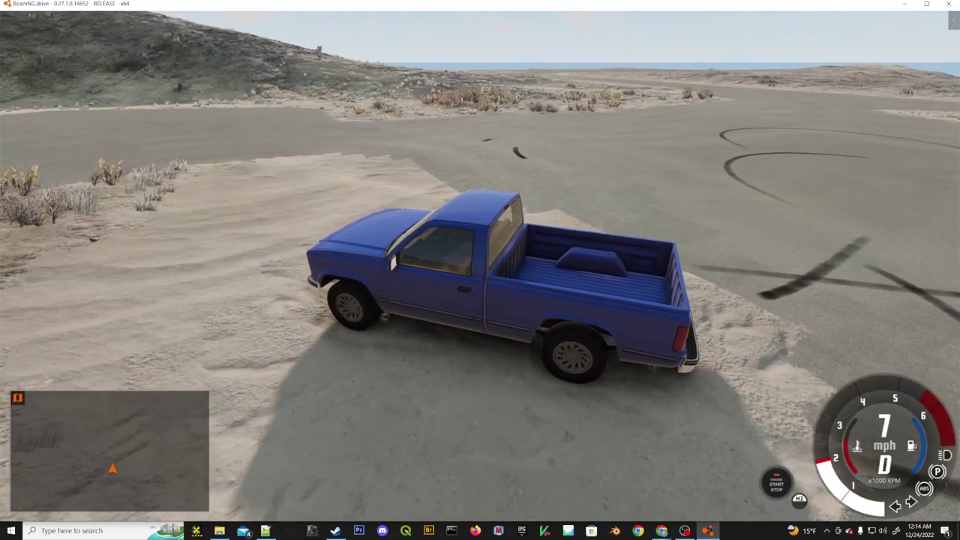
pyautogui.press('w')
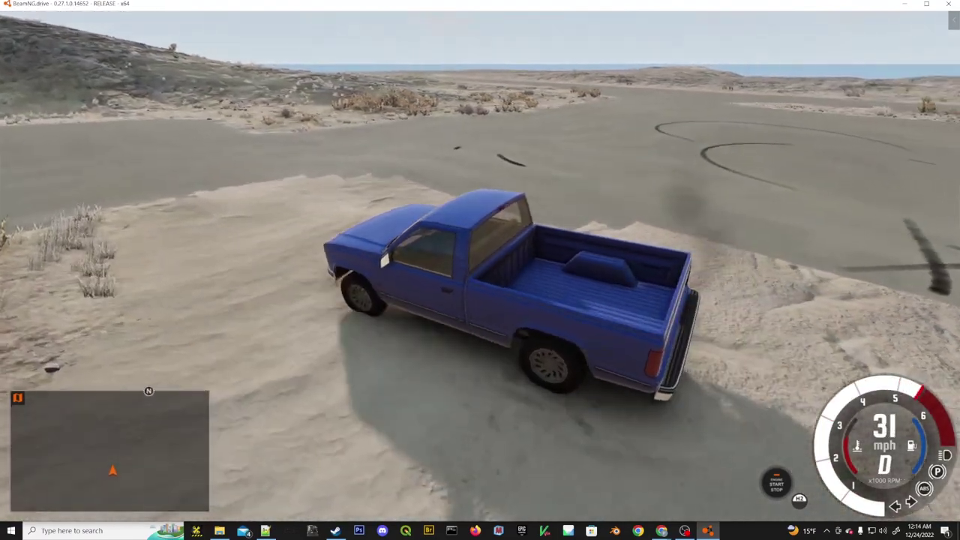
pyautogui.press('s')
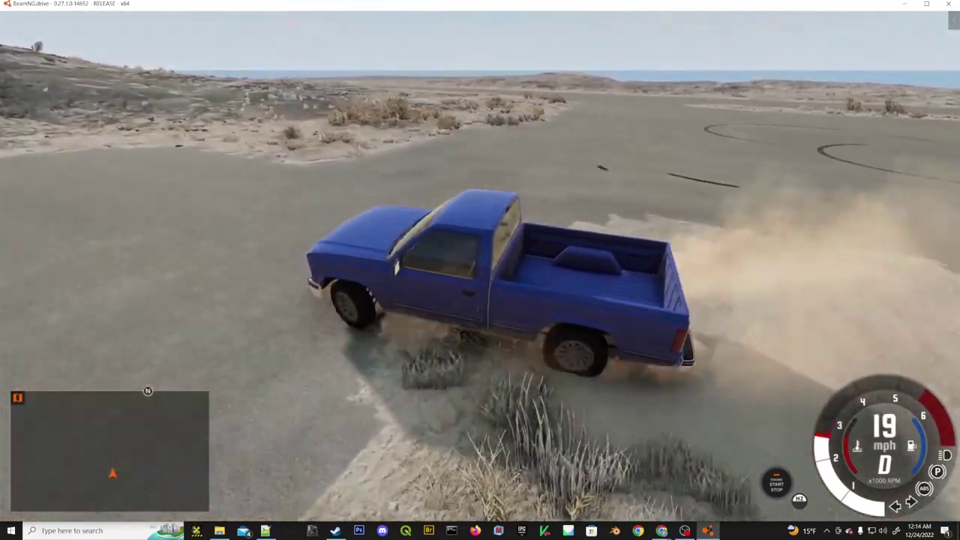
pyautogui.press('s')
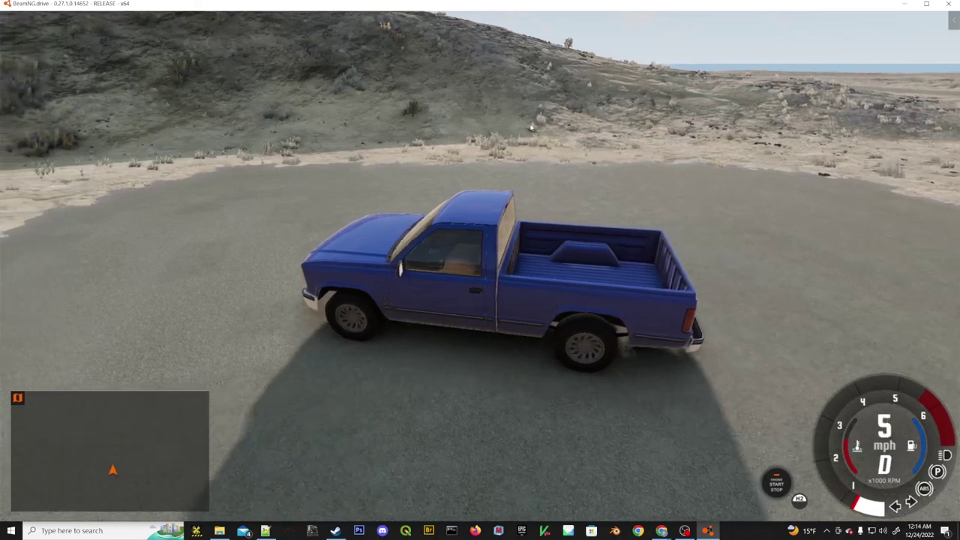
# Return to the world editor and close the Terrain Painter.
pyautogui.press('Escape')
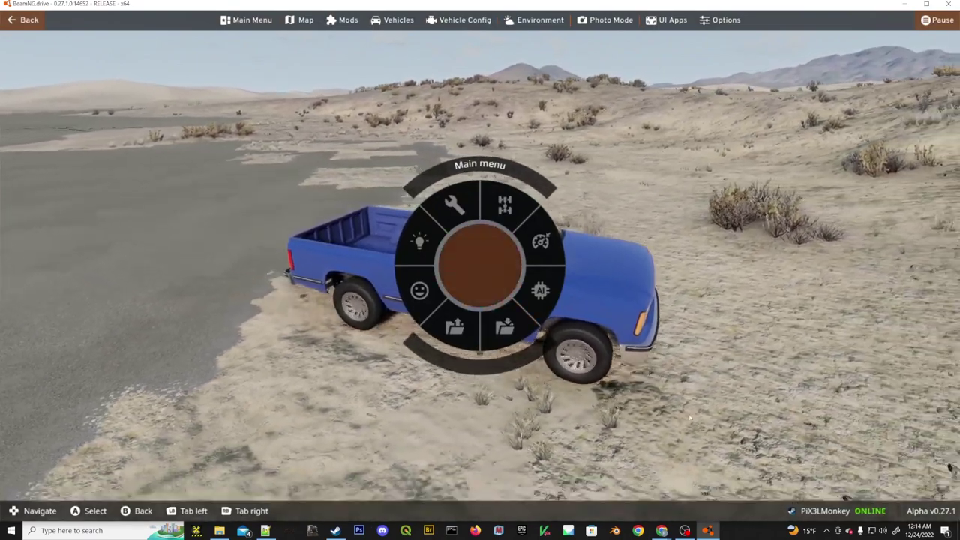
pyautogui.press('F11')
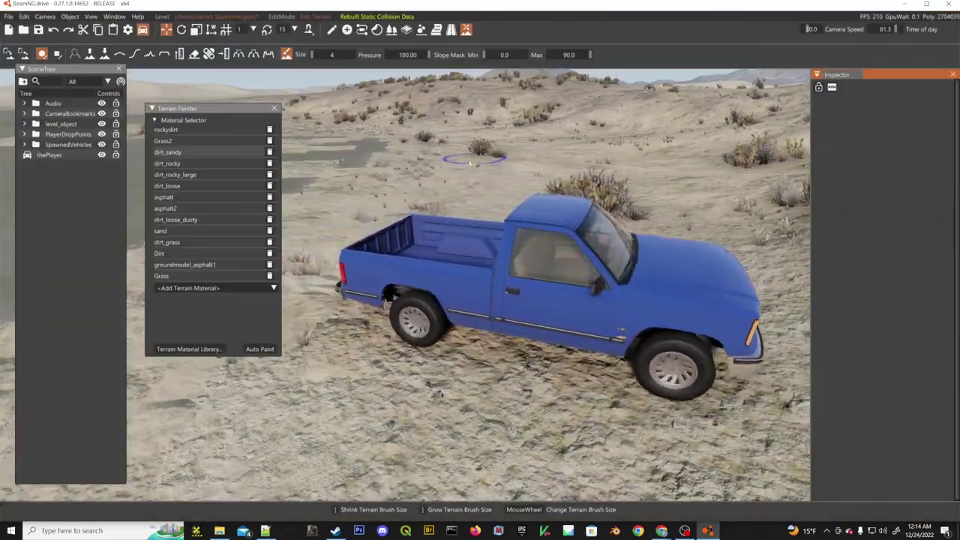
pyautogui.click(275, 110)
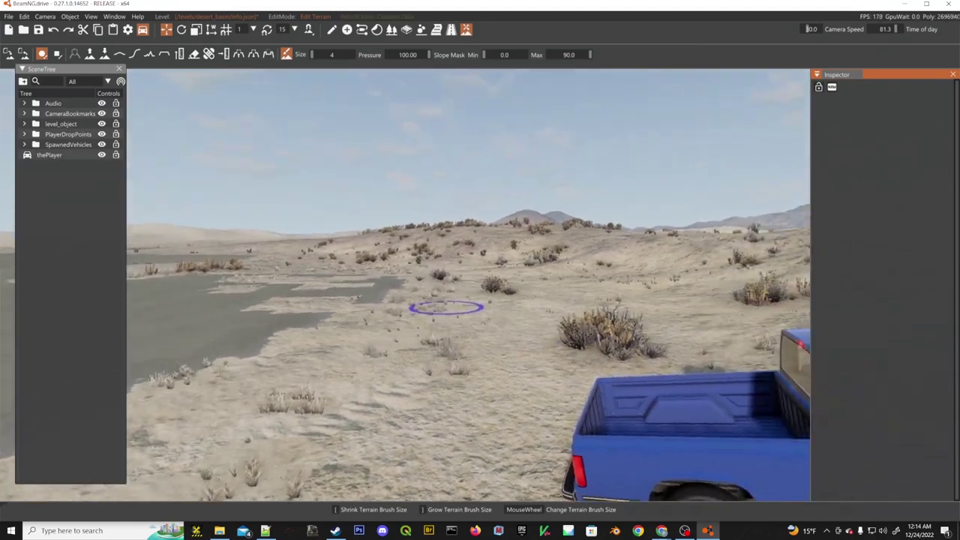
# Fly the editor camera high over the desert_basin level and examine how the terrain's base texture looks from a distance.
pyautogui.moveTo(446, 308); pyautogui.dragTo(150, 296, button='right')
pyautogui.press('w')
pyautogui.press('w')
pyautogui.press('w')
pyautogui.moveTo(447, 308); pyautogui.dragTo(447, 308, button='right')
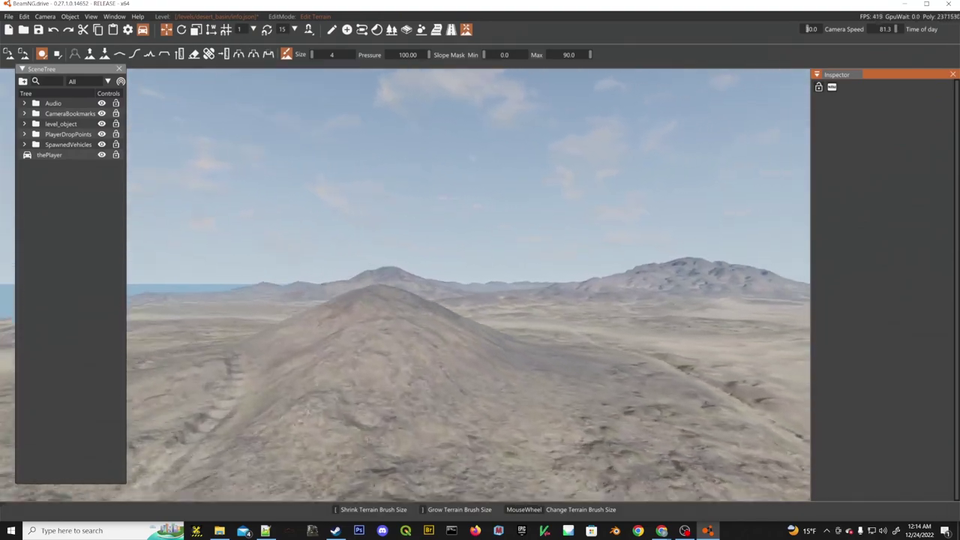
pyautogui.press('w')
pyautogui.moveTo(447, 307); pyautogui.dragTo(507, 318, button='right')
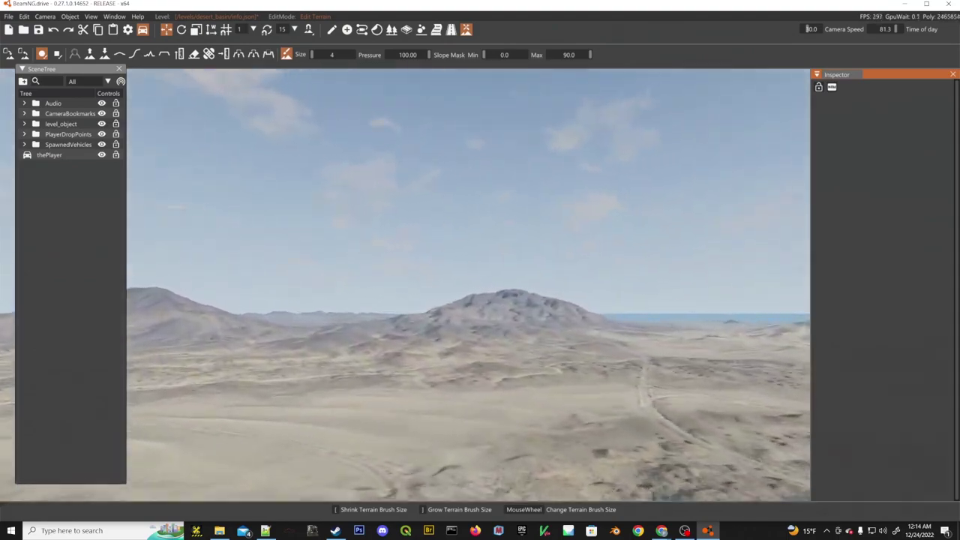
pyautogui.moveTo(446, 308)
pyautogui.mouseDown(button='right')
pyautogui.moveTo(482, 193)
pyautogui.moveTo(445, 198)
pyautogui.moveTo(436, 301)
pyautogui.mouseUp(button='right')
pyautogui.press('w')
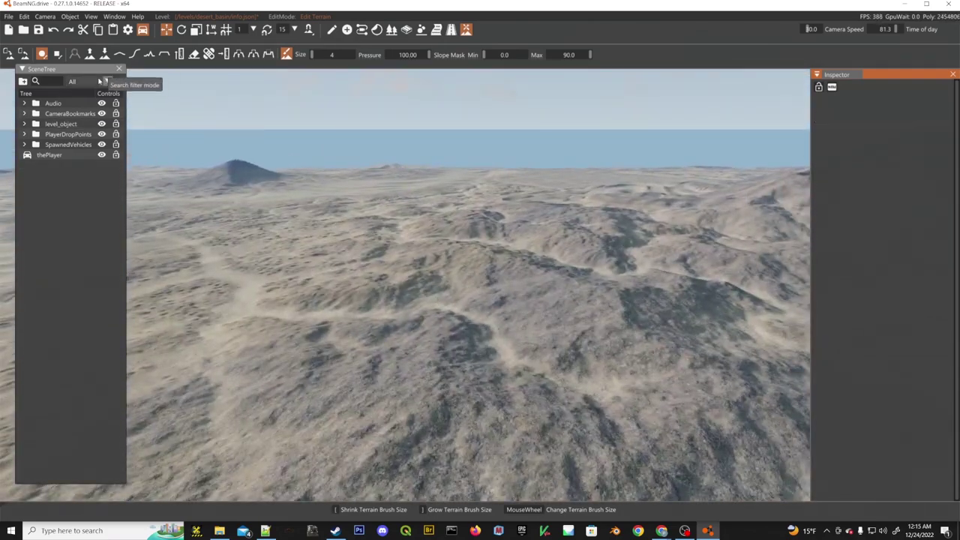
pyautogui.press('1')
pyautogui.moveTo(73, 69); pyautogui.dragTo(73, 76)
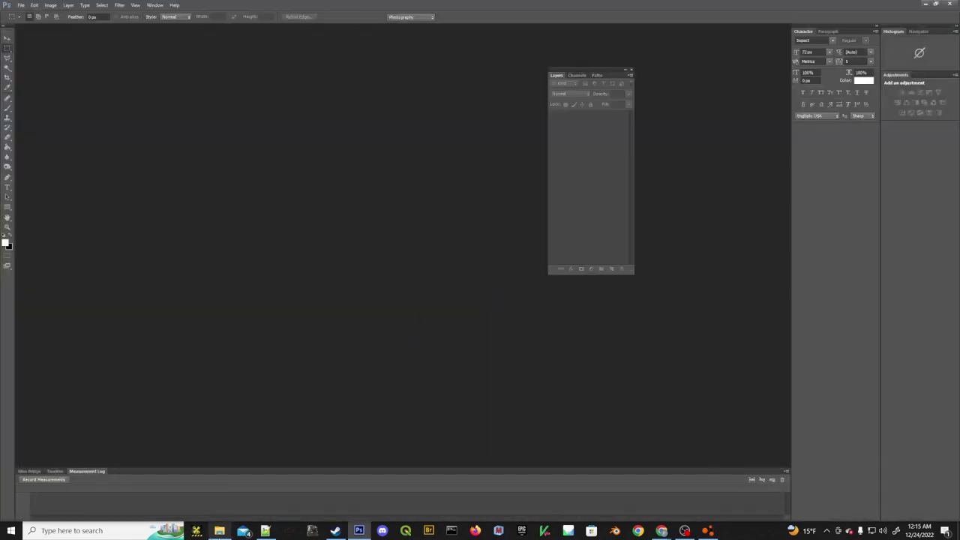
# Switch to File Explorer, open desert_basin's art/terrains folder, and move the window so it leaves more of Photoshop uncovered.
pyautogui.click(219, 531)
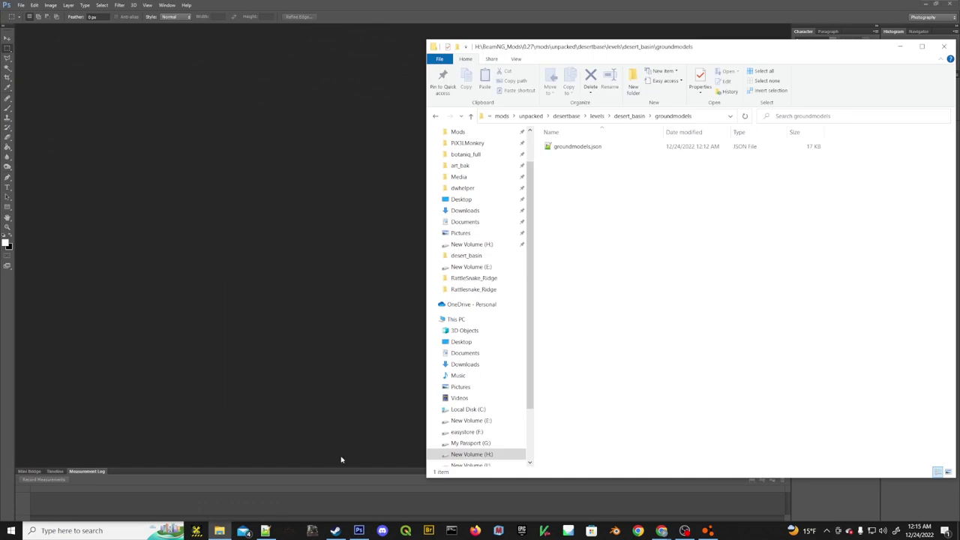
pyautogui.click(627, 117)
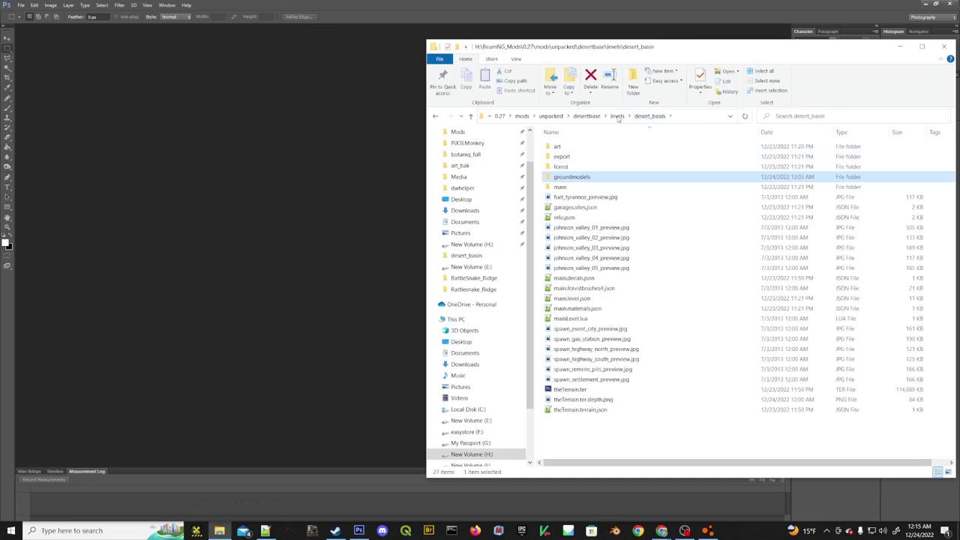
pyautogui.click(570, 147)
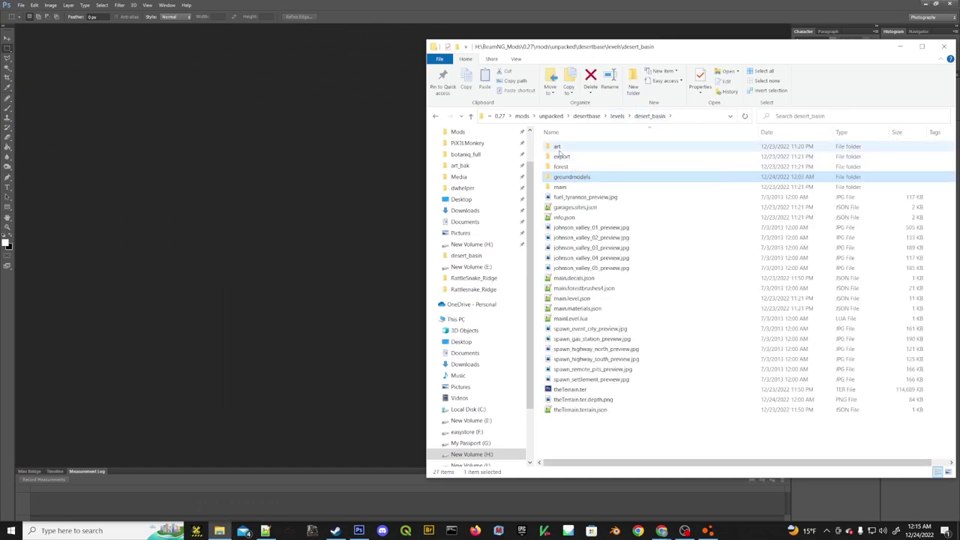
pyautogui.doubleClick(570, 147)
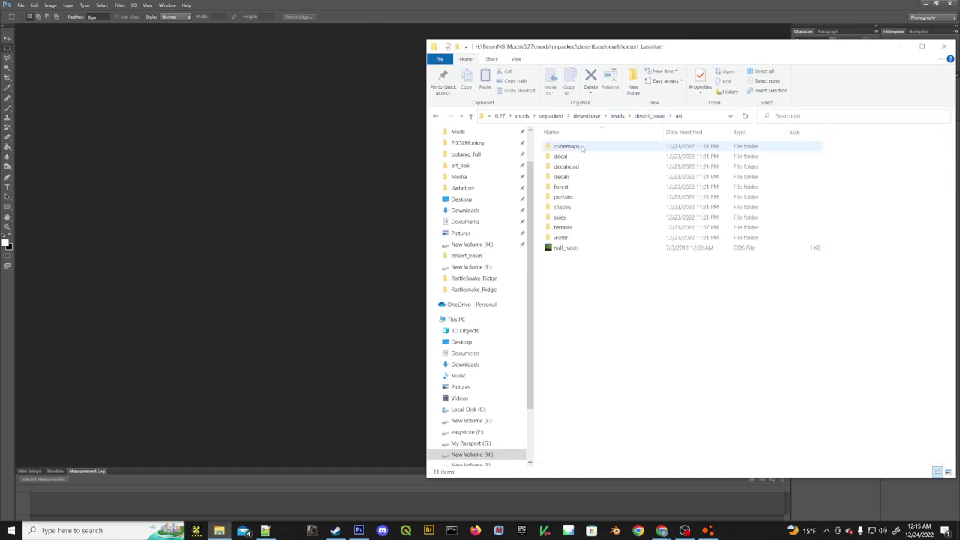
pyautogui.doubleClick(585, 227)
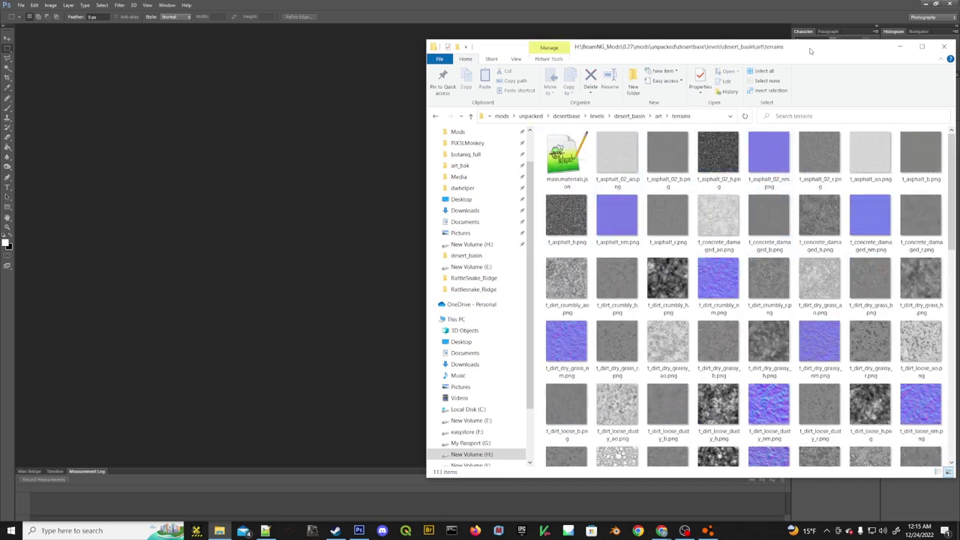
pyautogui.moveTo(810, 49); pyautogui.dragTo(722, 45)
# Select t_terrain_base_b, _h, _nm, _r and _ao.png together and open them in Photoshop.
pyautogui.moveTo(864, 168); pyautogui.dragTo(863, 390)
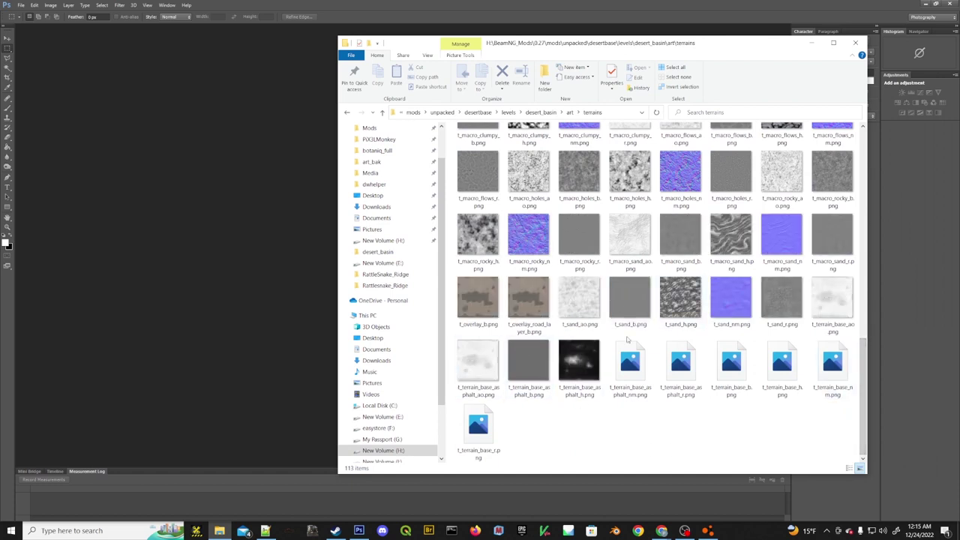
pyautogui.click(748, 379)
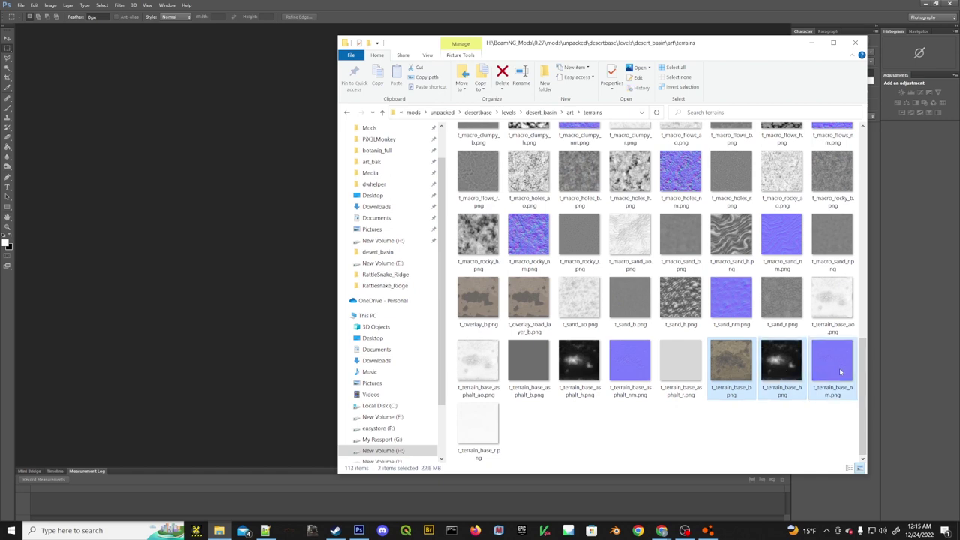
pyautogui.keyDown('ctrl'); pyautogui.click(480, 429); pyautogui.keyUp('ctrl')
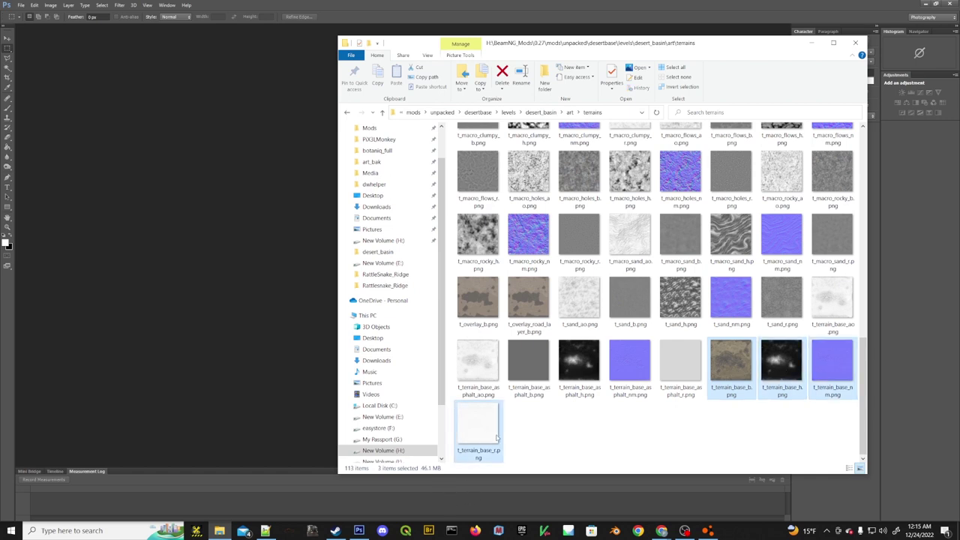
pyautogui.keyDown('ctrl'); pyautogui.click(669, 369); pyautogui.keyUp('ctrl')
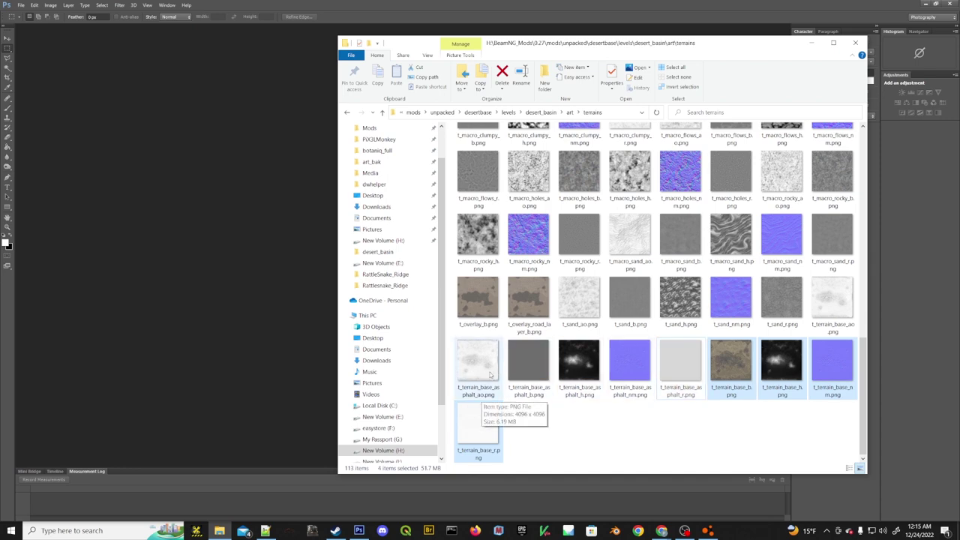
pyautogui.keyDown('ctrl'); pyautogui.click(834, 304); pyautogui.keyUp('ctrl')
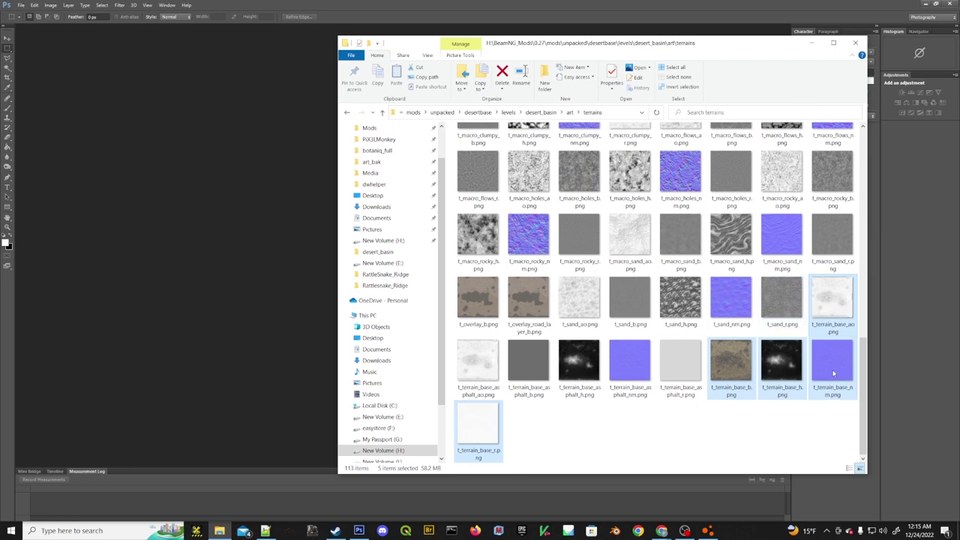
pyautogui.moveTo(829, 303); pyautogui.dragTo(194, 192)
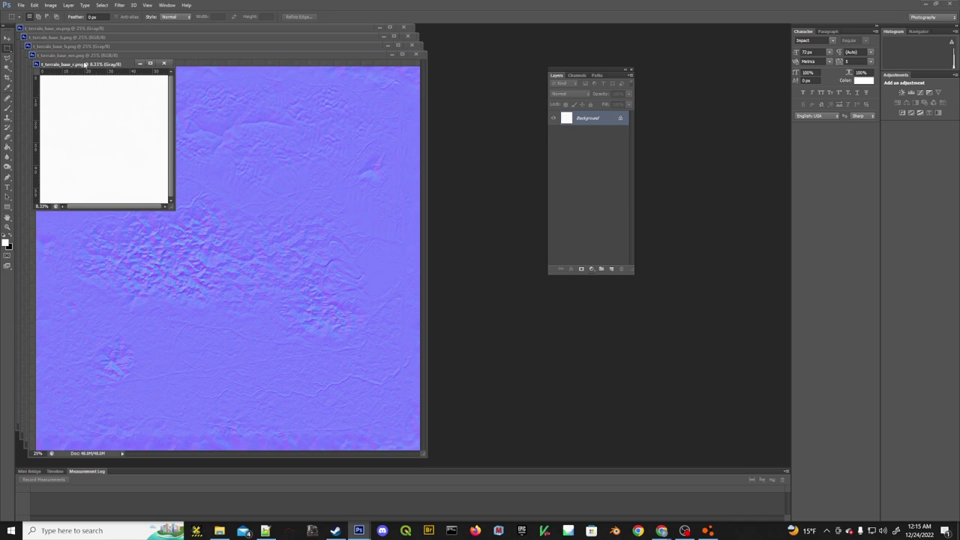
# Move t_terrain_base_r.png and the Layers panel aside, and place t_terrain_base_nm.png beside them at 8.33% zoom.
pyautogui.moveTo(85, 65); pyautogui.dragTo(677, 308)
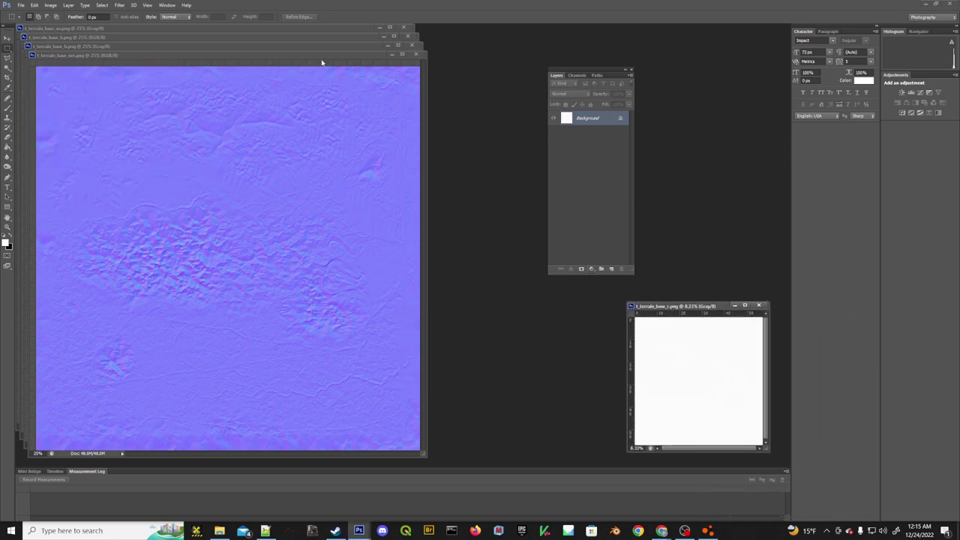
pyautogui.moveTo(322, 63); pyautogui.dragTo(693, 86)
pyautogui.hotkey('ctrl', '-')
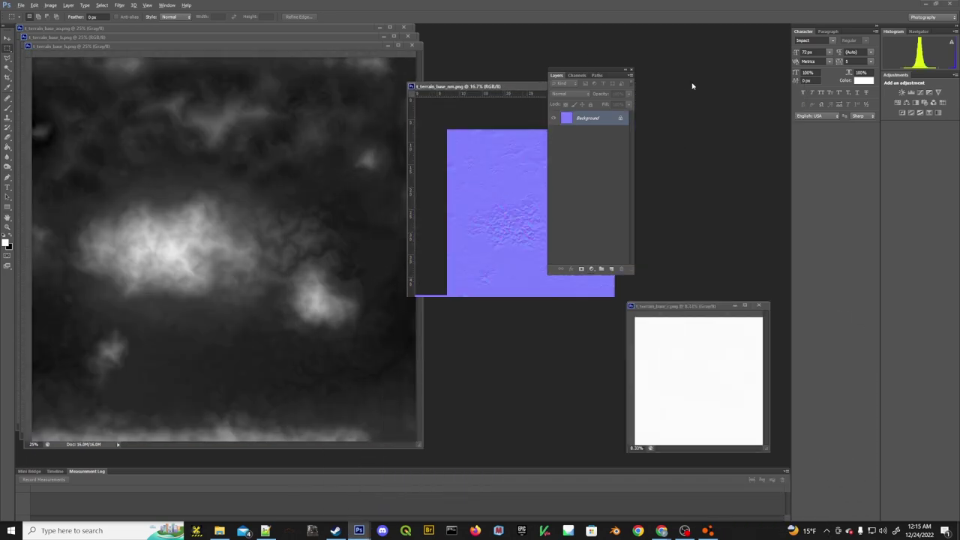
pyautogui.hotkey('ctrl', '-')
pyautogui.hotkey('ctrl', '-')
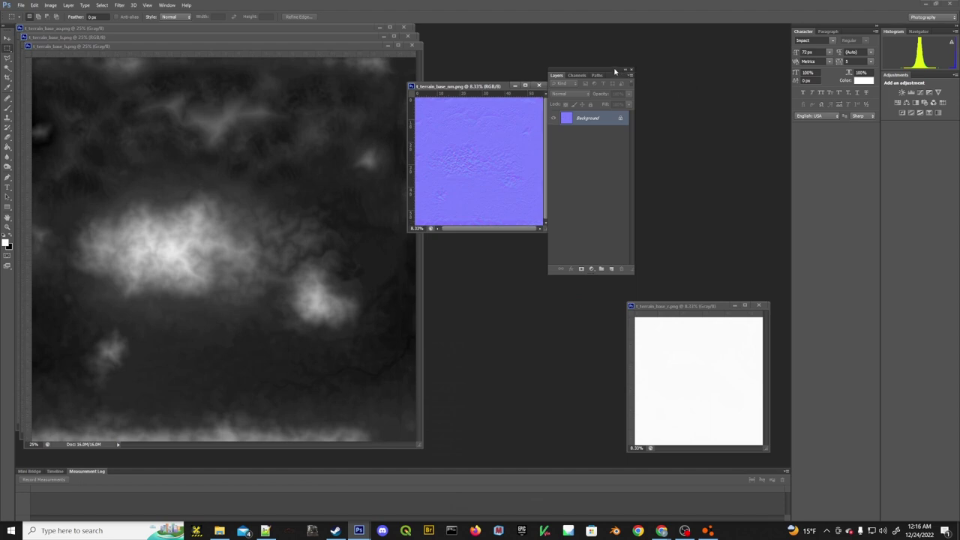
pyautogui.moveTo(614, 71); pyautogui.dragTo(766, 80)
pyautogui.moveTo(484, 90); pyautogui.dragTo(580, 63)
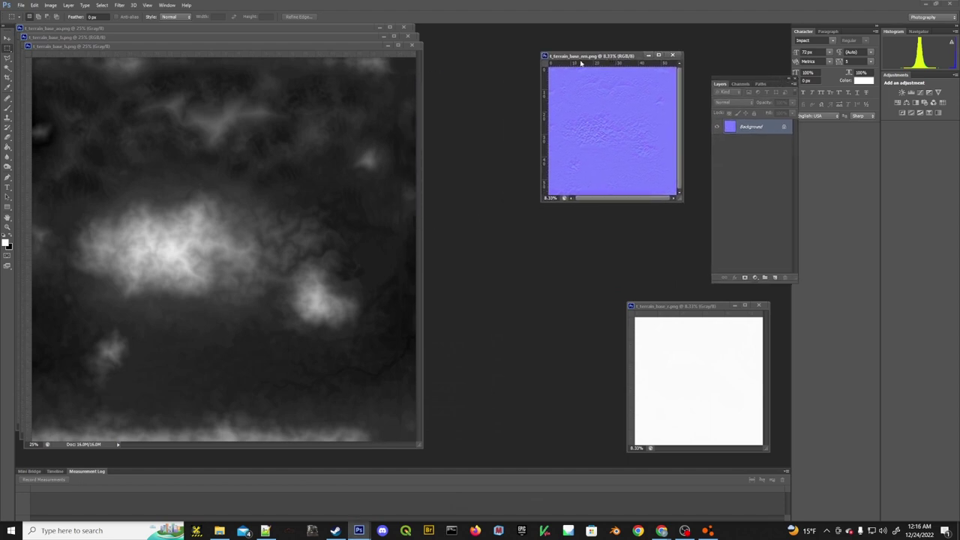
# Shrink t_terrain_base_h.png to 8.33% zoom and place it beside the t_terrain_base_r.png image.
pyautogui.click(338, 53)
pyautogui.hotkey('ctrl', '-')
pyautogui.hotkey('ctrl', '-')
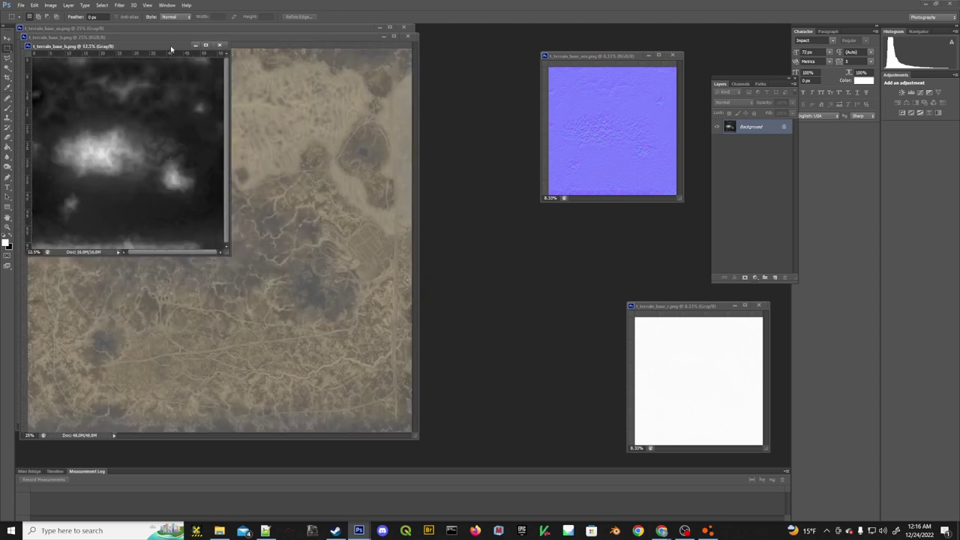
pyautogui.moveTo(171, 49); pyautogui.dragTo(574, 234)
pyautogui.hotkey('ctrl', '-')
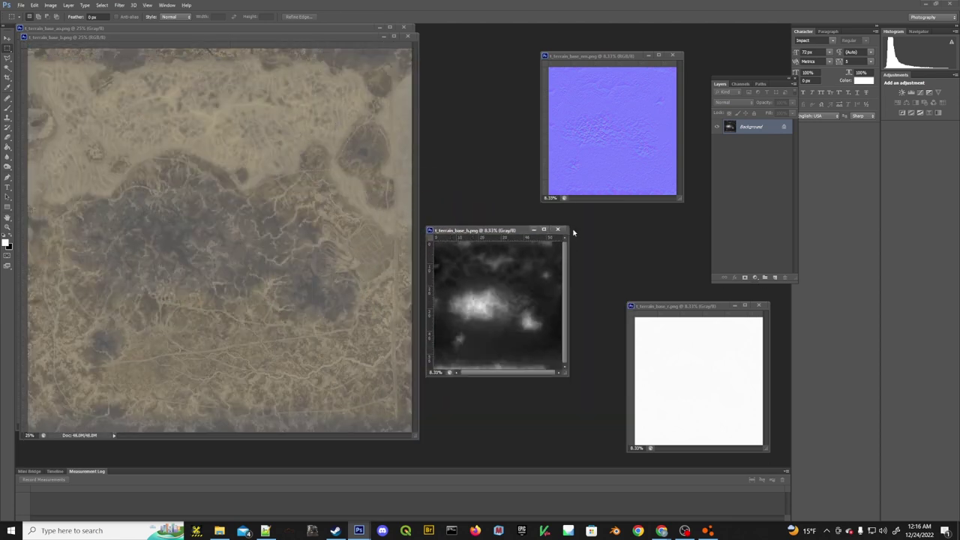
pyautogui.moveTo(502, 235); pyautogui.dragTo(542, 308)
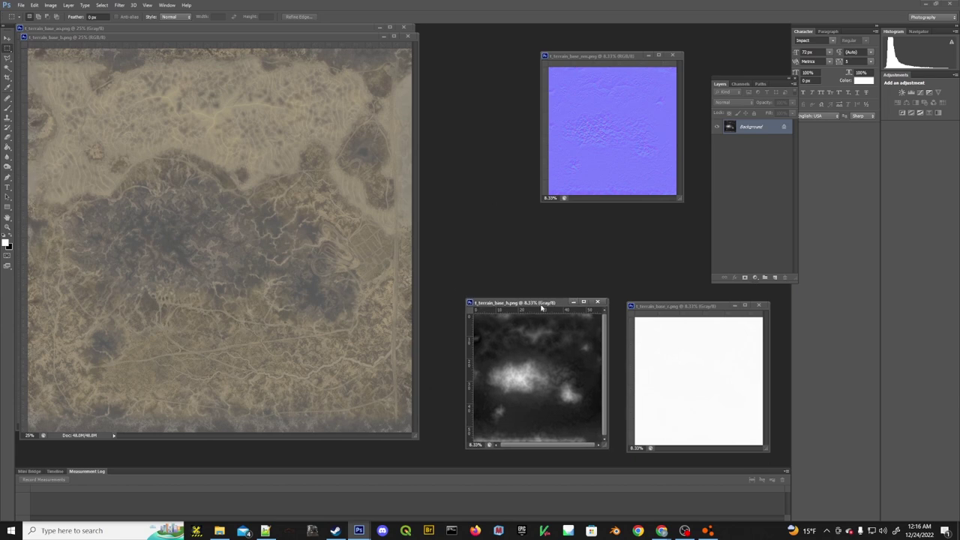
# Shrink t_terrain_base_ao.png to 12.5% zoom and place it beside the normal map image.
pyautogui.click(319, 32)
pyautogui.hotkey('ctrl', '-')
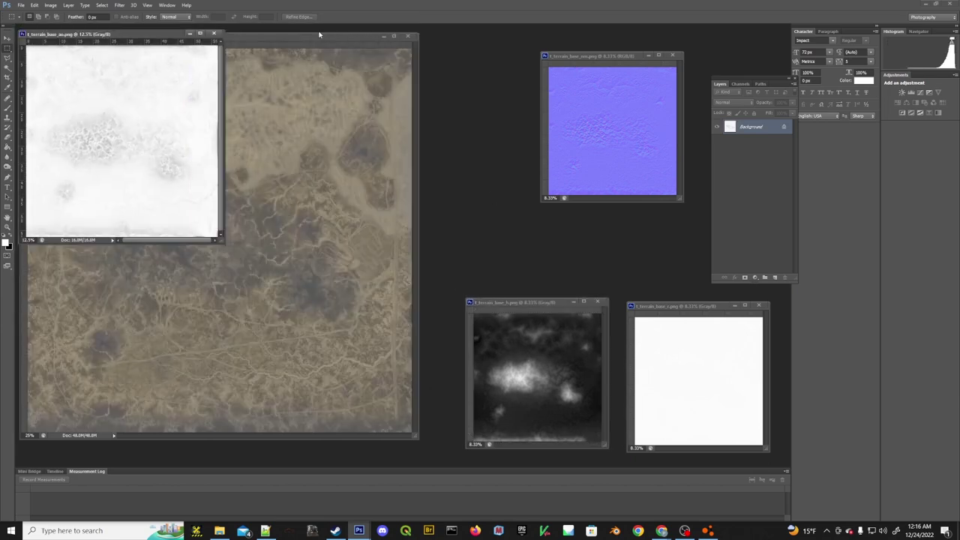
pyautogui.moveTo(153, 34); pyautogui.dragTo(462, 59)
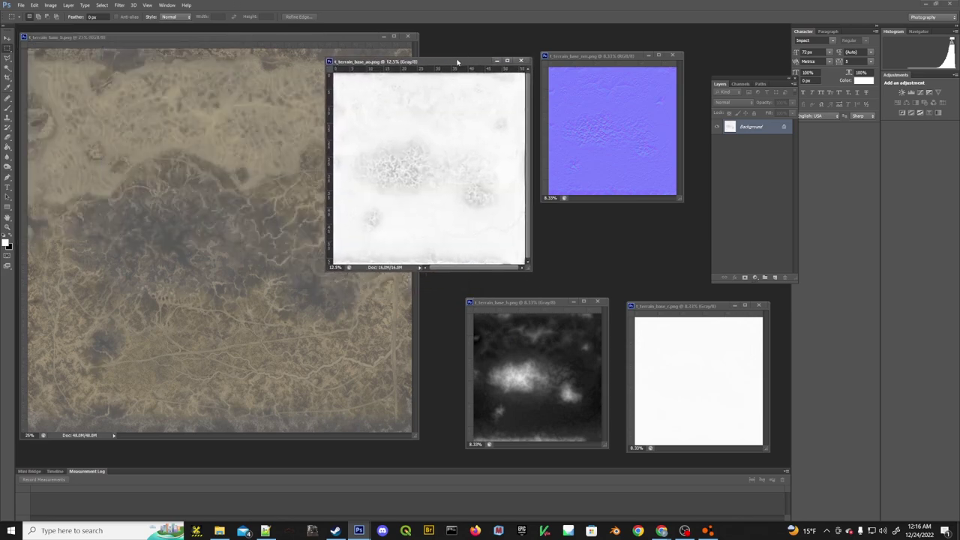
# Enlarge t_terrain_base_b.png and examine the painted detail around the winding track area at up to 600% zoom.
pyautogui.click(332, 37)
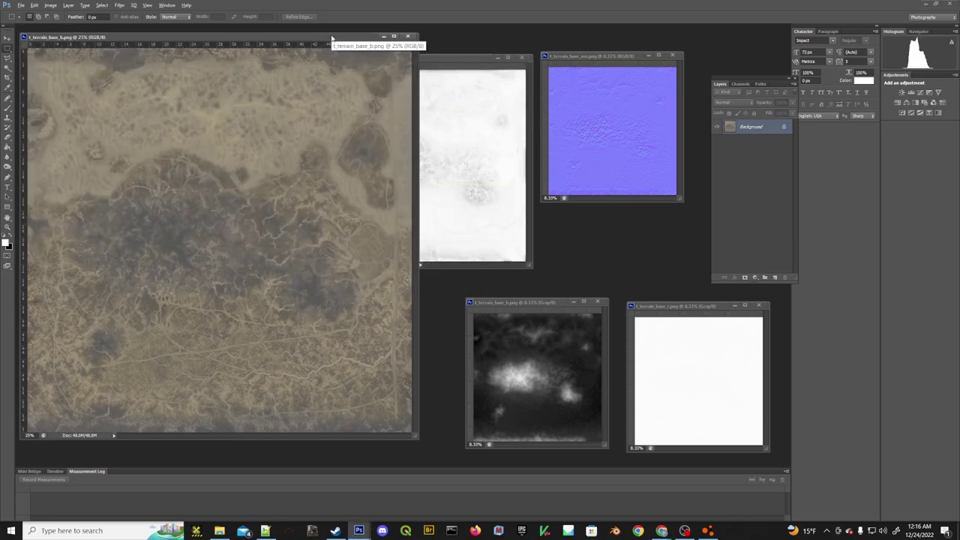
pyautogui.hotkey('ctrl', '+')
pyautogui.hotkey('ctrl', '+')
pyautogui.hotkey('ctrl', '+')
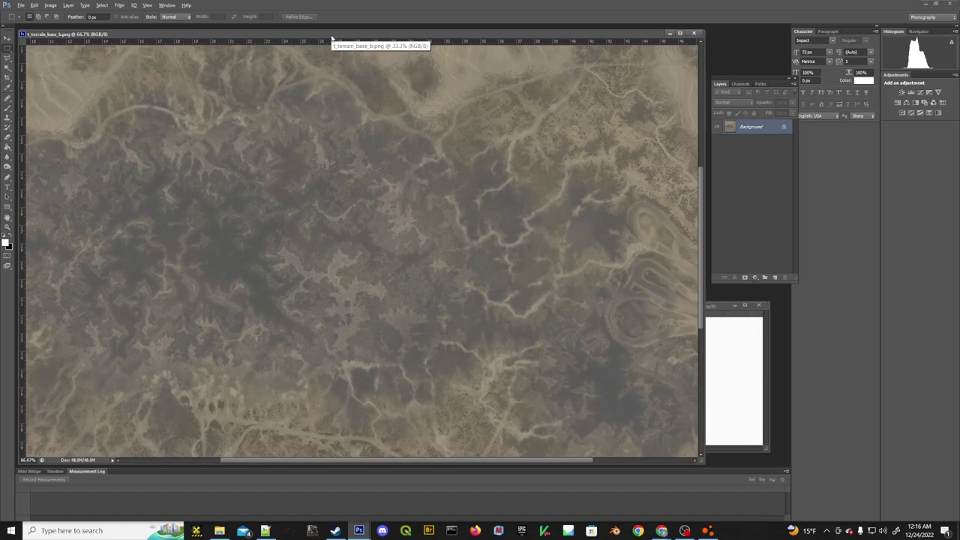
pyautogui.hotkey('ctrl', '+')
pyautogui.hotkey('ctrl', '+')
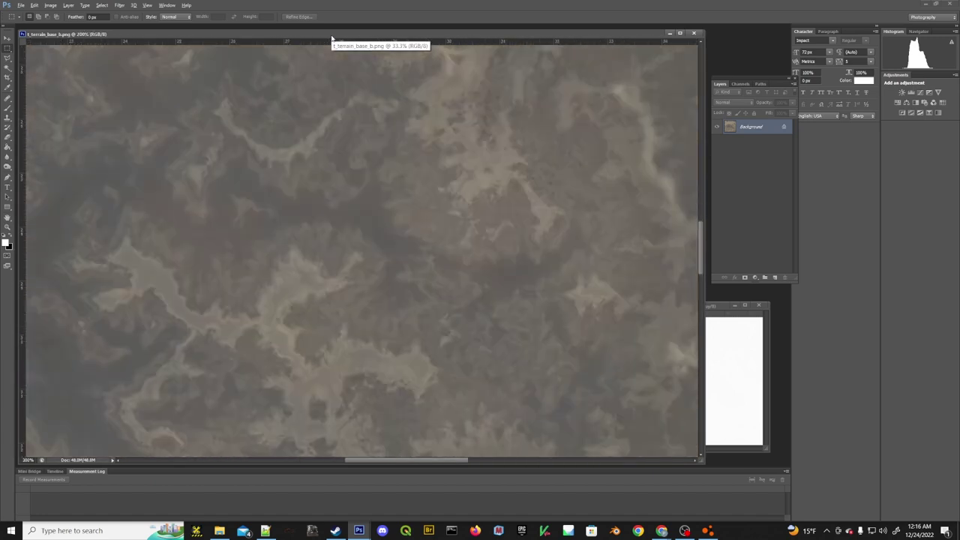
pyautogui.moveTo(427, 455); pyautogui.dragTo(613, 459)
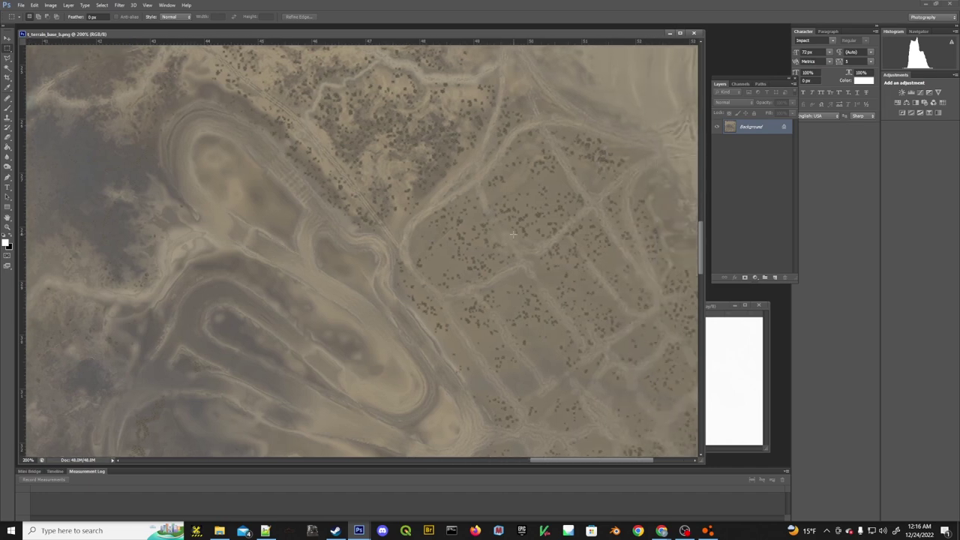
pyautogui.hotkey('ctrl', '+')
pyautogui.hotkey('ctrl', '+')
pyautogui.hotkey('ctrl', '+')
pyautogui.hotkey('ctrl', '+')
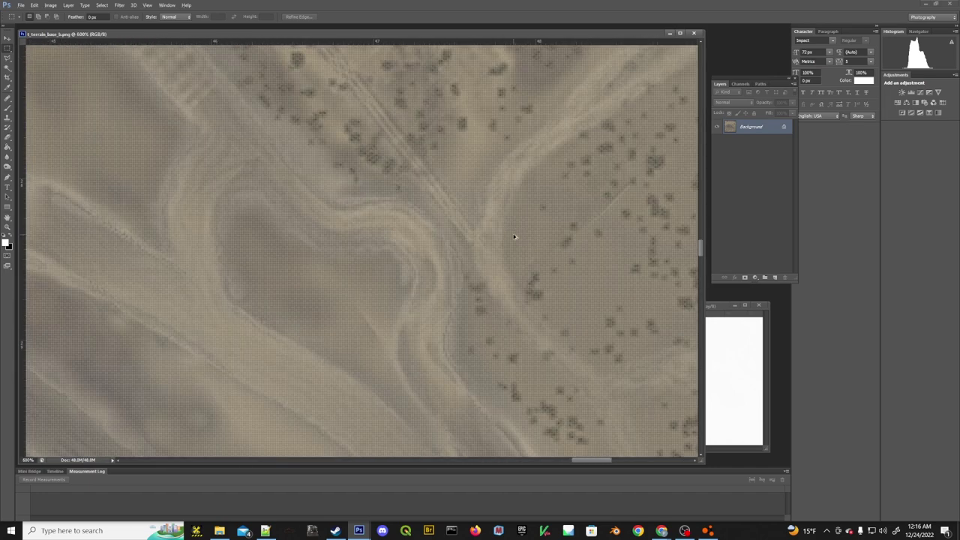
pyautogui.hotkey('ctrl', '-')
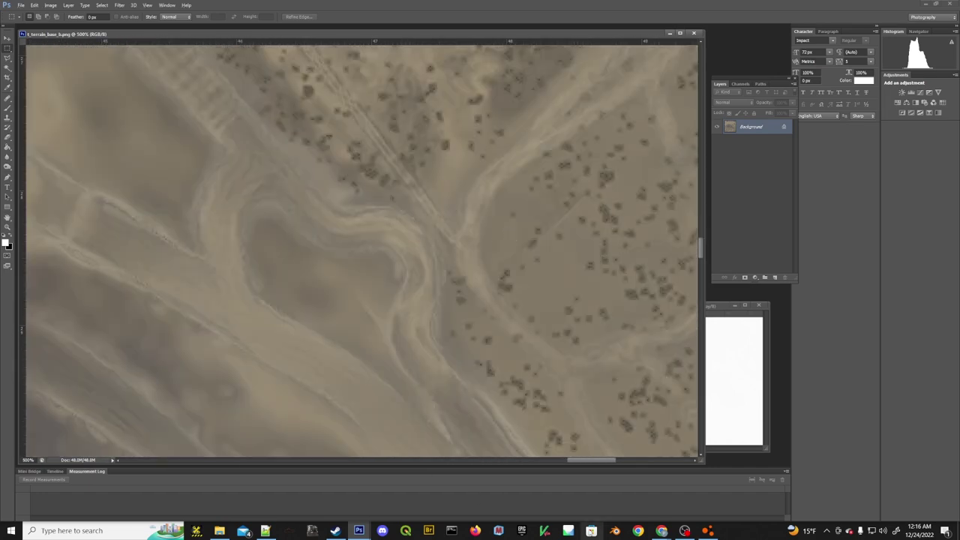
# Examine the painted dirt trails and washes across t_terrain_base_b.png at 500%, and return to an overview at 33.3%.
pyautogui.moveTo(594, 460); pyautogui.dragTo(638, 461)
pyautogui.moveTo(702, 255); pyautogui.dragTo(700, 220)
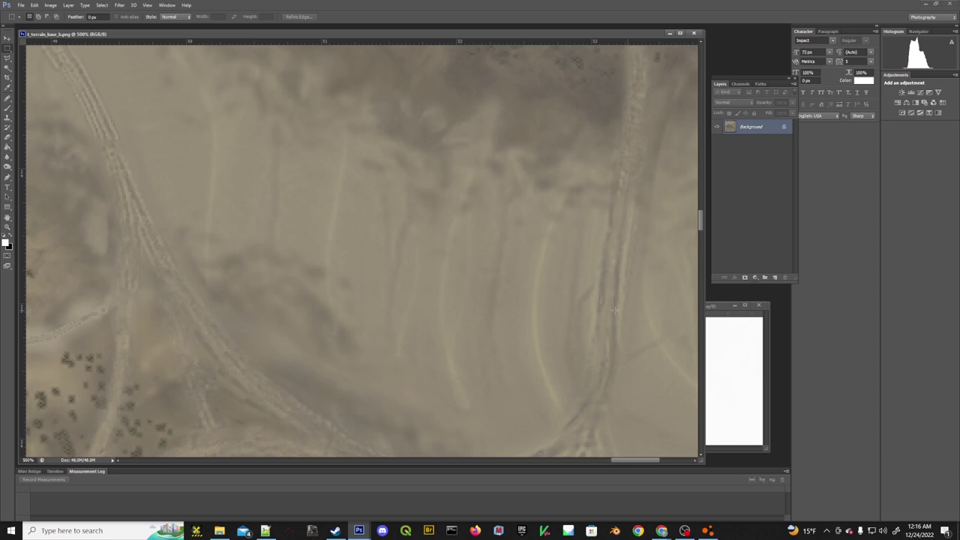
pyautogui.moveTo(642, 462); pyautogui.dragTo(607, 460)
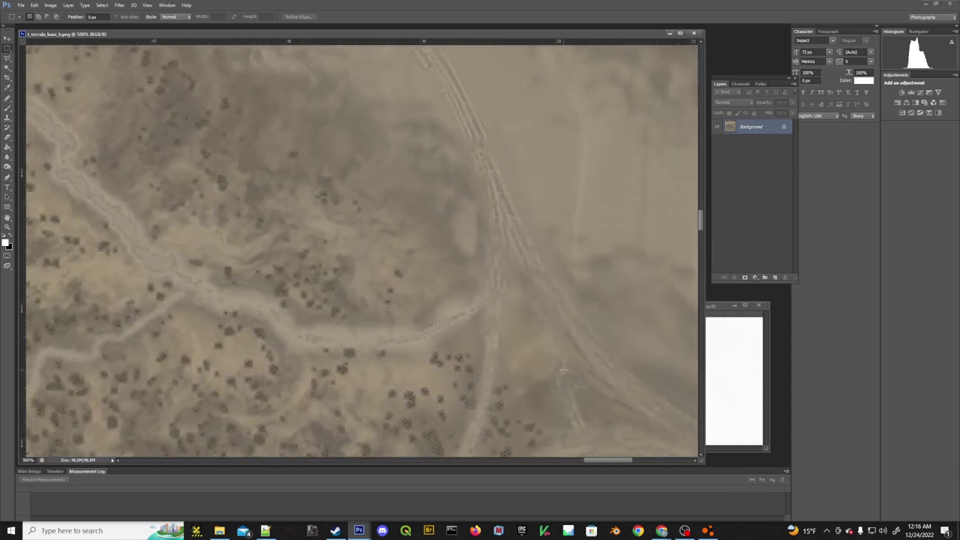
pyautogui.keyDown('alt'); pyautogui.scroll(-5, 564, 372); pyautogui.keyUp('alt')
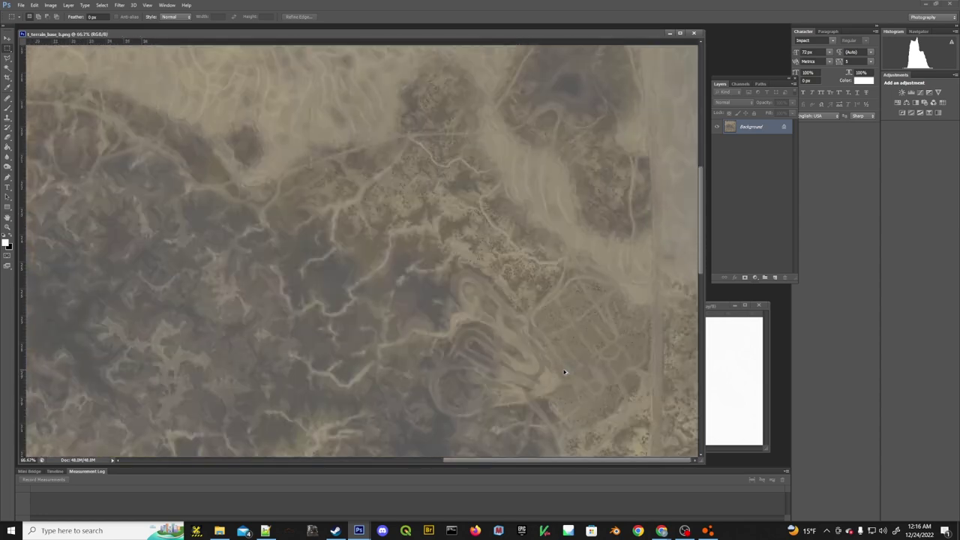
pyautogui.keyDown('alt'); pyautogui.scroll(-2, 565, 372); pyautogui.keyUp('alt')
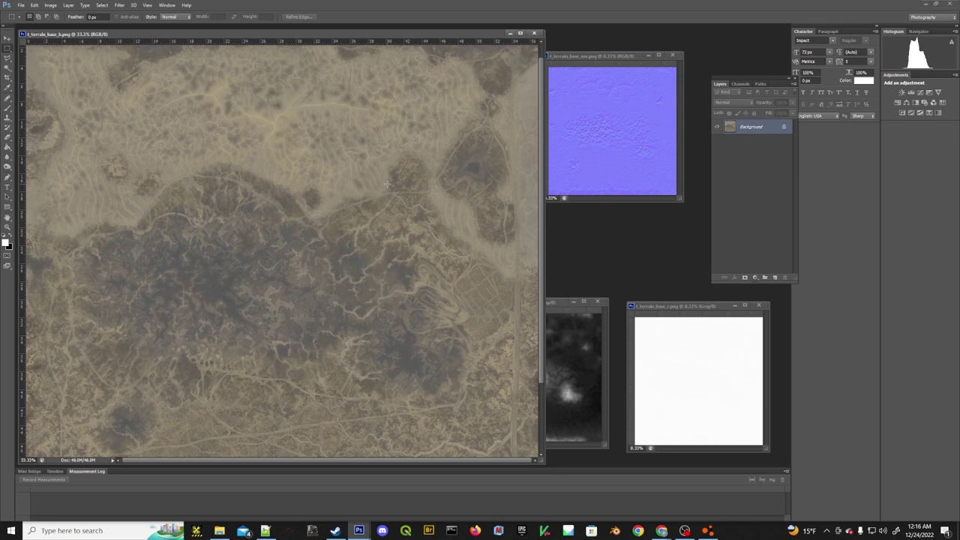
# Shrink t_terrain_base_b.png to 6.25% zoom so the other texture maps are uncovered.
pyautogui.hotkey('ctrl', '-')
pyautogui.hotkey('ctrl', '-')
pyautogui.hotkey('ctrl', '-')
pyautogui.hotkey('ctrl', '-')
pyautogui.hotkey('ctrl', '-')
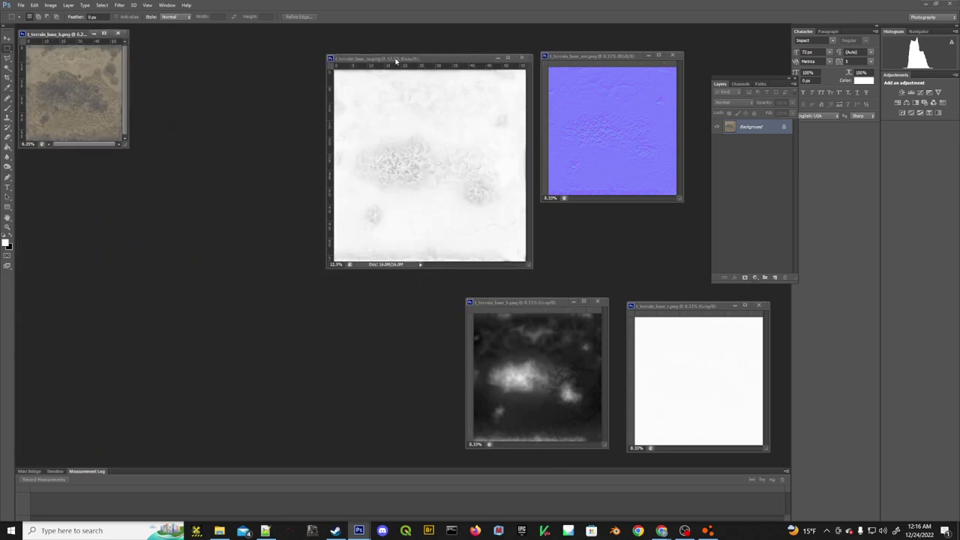
# Line up t_terrain_base_ao.png and the normal map beside t_terrain_base_b.png, both at 6.25% zoom.
pyautogui.moveTo(413, 57); pyautogui.dragTo(200, 36)
pyautogui.hotkey('ctrl', '-')
pyautogui.click(597, 56)
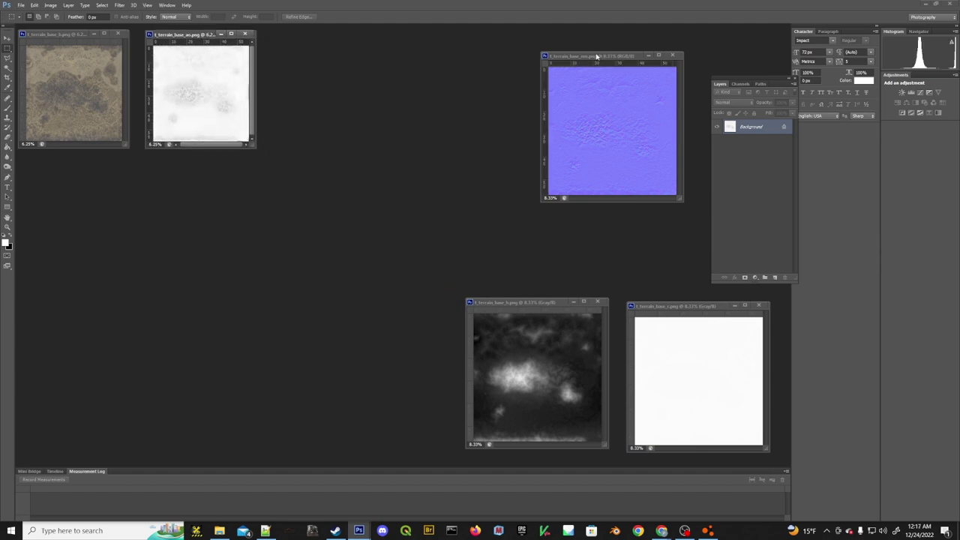
pyautogui.moveTo(597, 56); pyautogui.dragTo(323, 41)
pyautogui.hotkey('ctrl', '-')
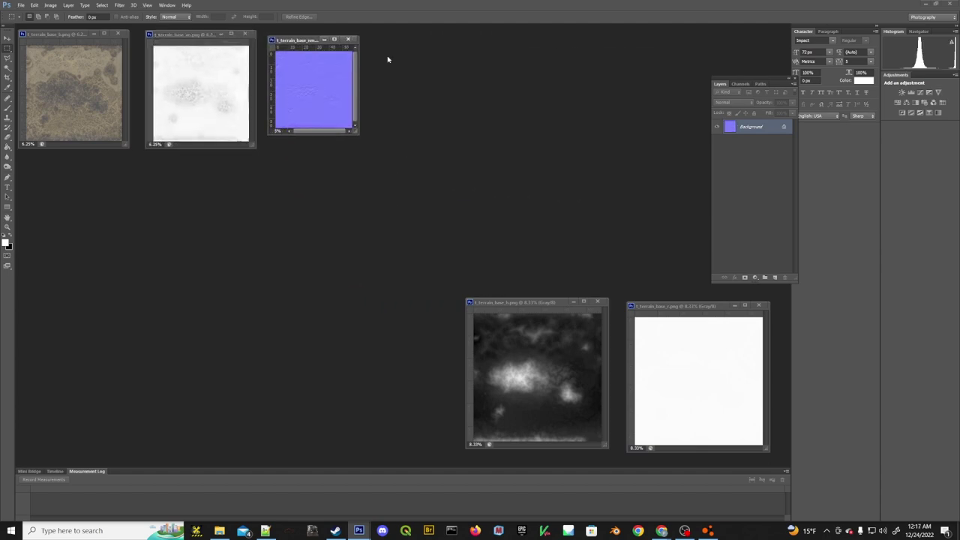
pyautogui.hotkey('ctrl', '+')
# Add t_terrain_base_h.png and t_terrain_base_r.png to the end of the texture row at 6.25% zoom.
pyautogui.moveTo(556, 302); pyautogui.dragTo(488, 42)
pyautogui.hotkey('ctrl', '-')
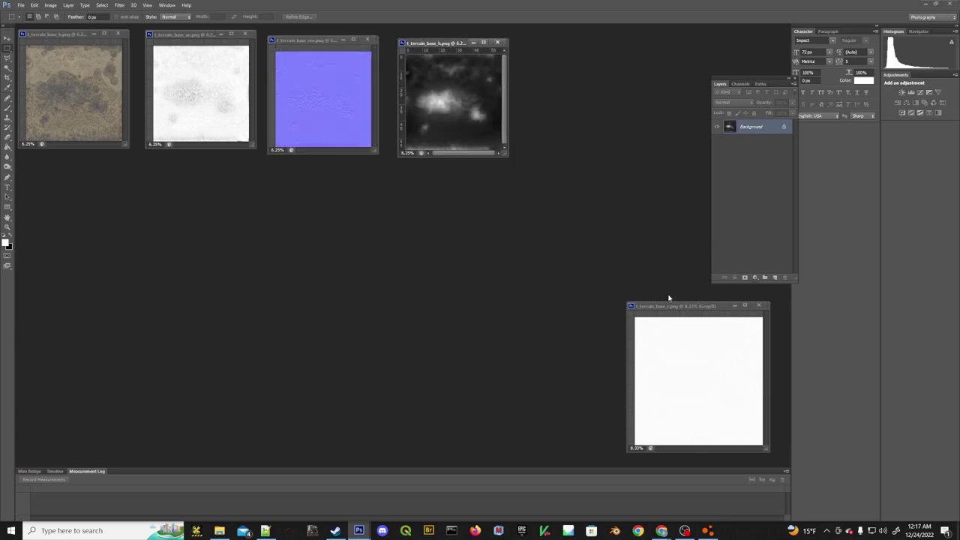
pyautogui.moveTo(671, 309); pyautogui.dragTo(559, 43)
pyautogui.hotkey('ctrl', '-')
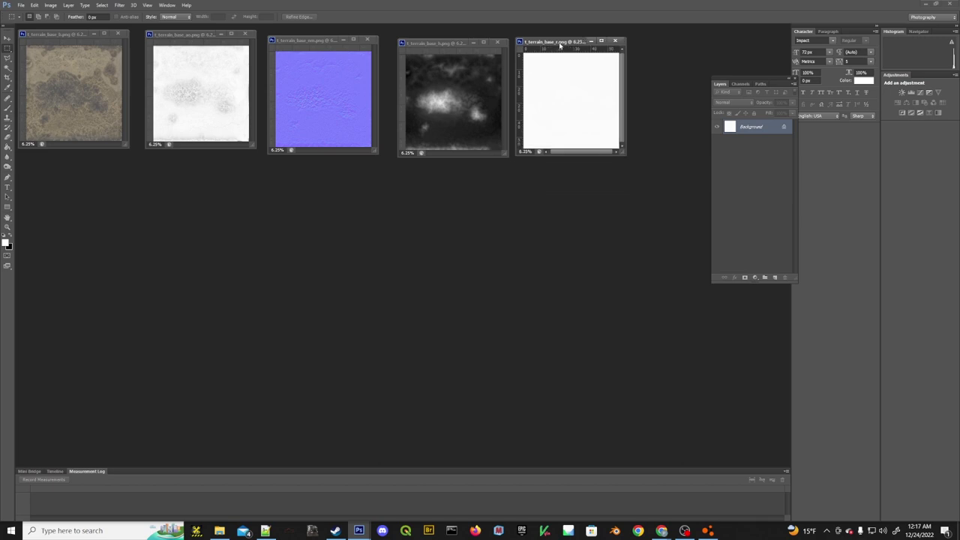
# Minimize the BeamNG.drive editor, Notepad++ and Photoshop to uncover the desert_basin terrains folder in File Explorer.
pyautogui.click(936, 3)
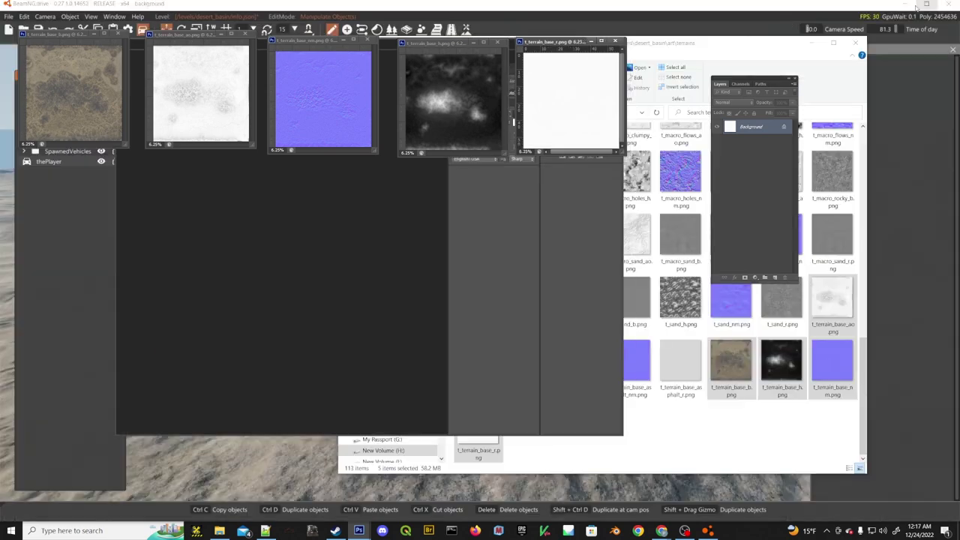
pyautogui.click(905, 3)
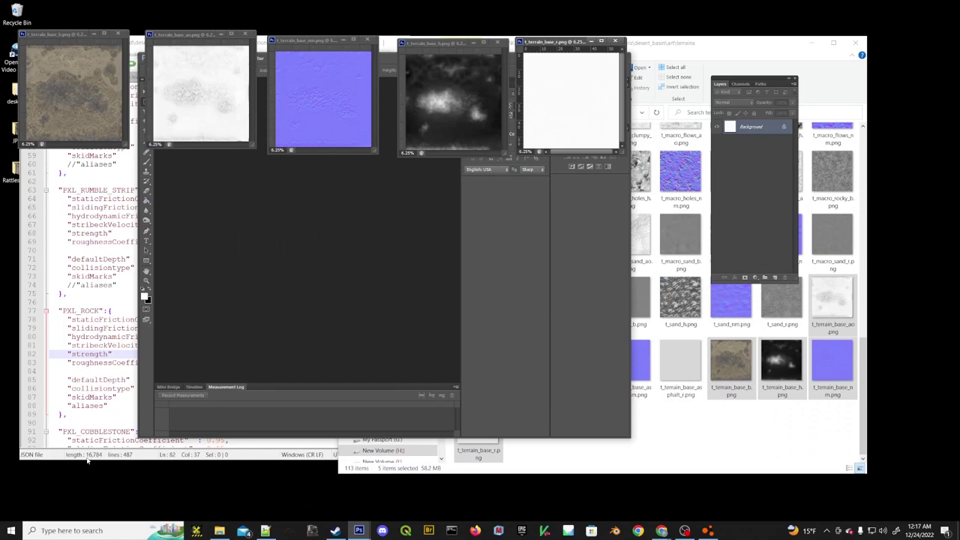
pyautogui.click(368, 356)
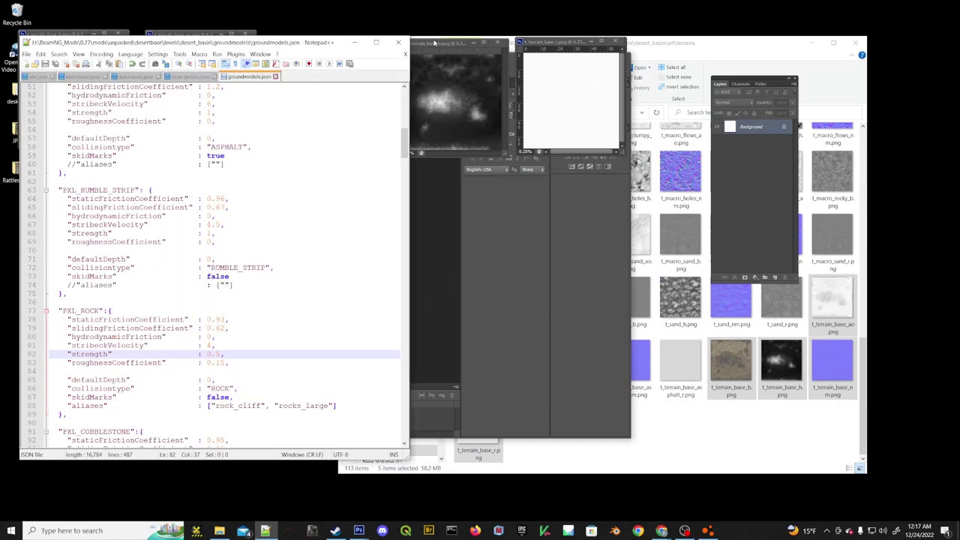
pyautogui.click(354, 42)
pyautogui.moveTo(62, 41); pyautogui.dragTo(62, 66)
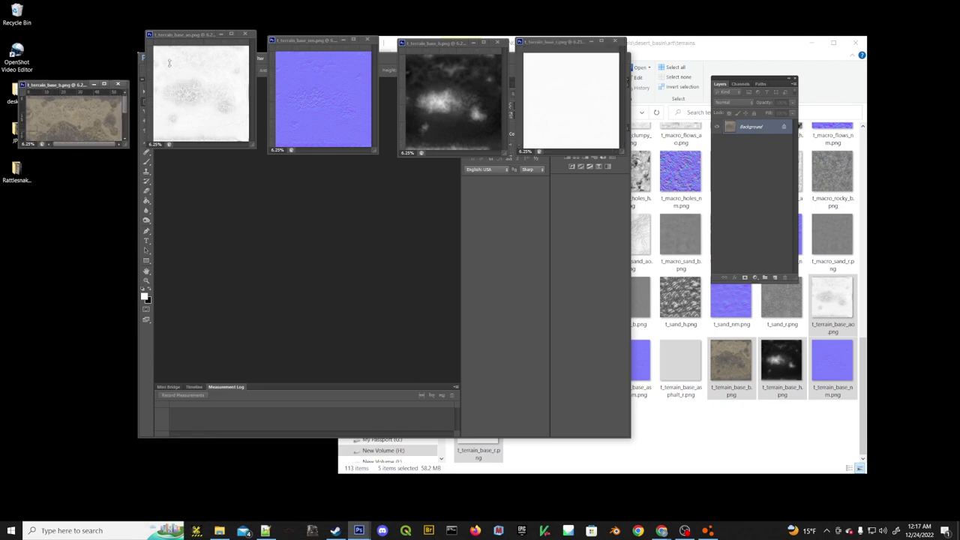
pyautogui.moveTo(562, 42); pyautogui.dragTo(417, 168)
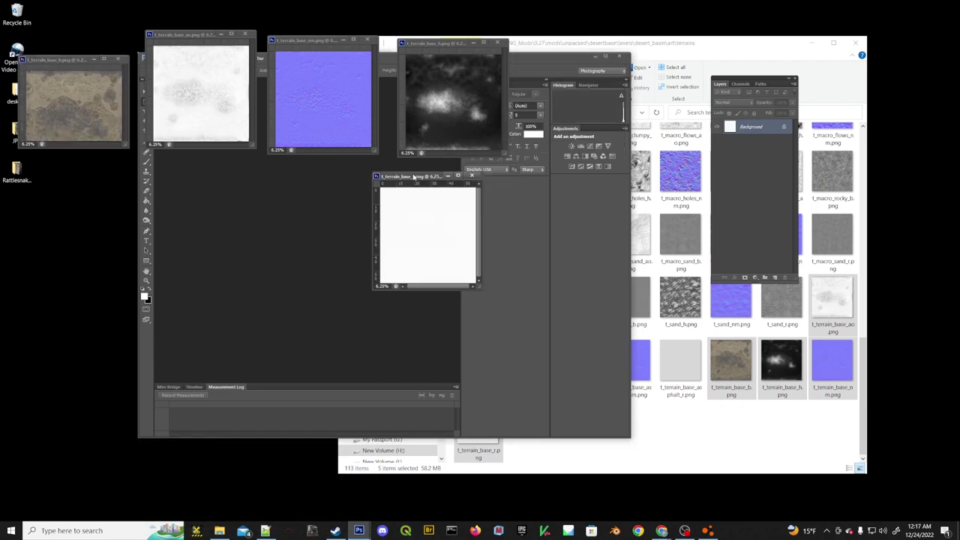
pyautogui.click(596, 57)
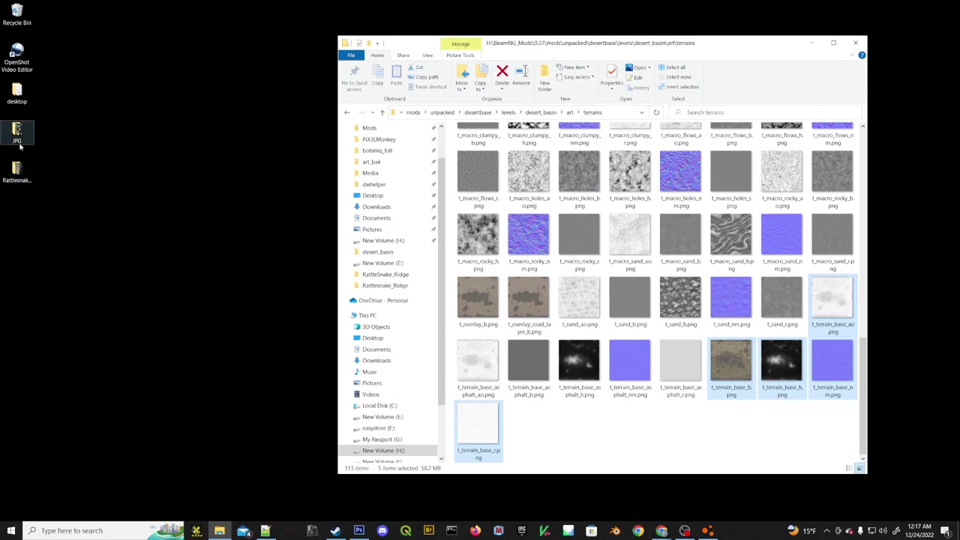
# Open the Rattlesnake_Ridge folder from the desktop and place its window beside the terrains folder window.
pyautogui.click(16, 176)
pyautogui.doubleClick(18, 177)
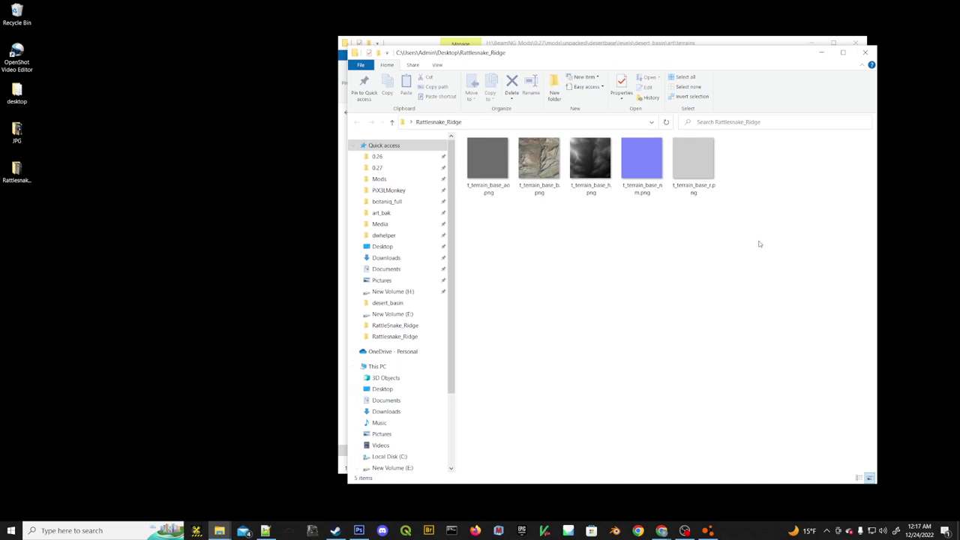
pyautogui.moveTo(764, 232); pyautogui.dragTo(484, 153)
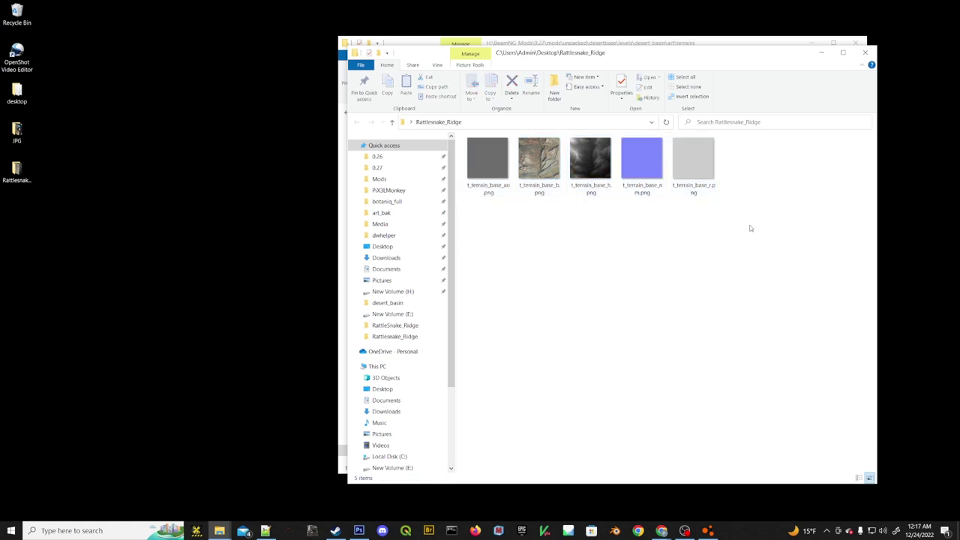
pyautogui.moveTo(773, 253); pyautogui.dragTo(500, 186)
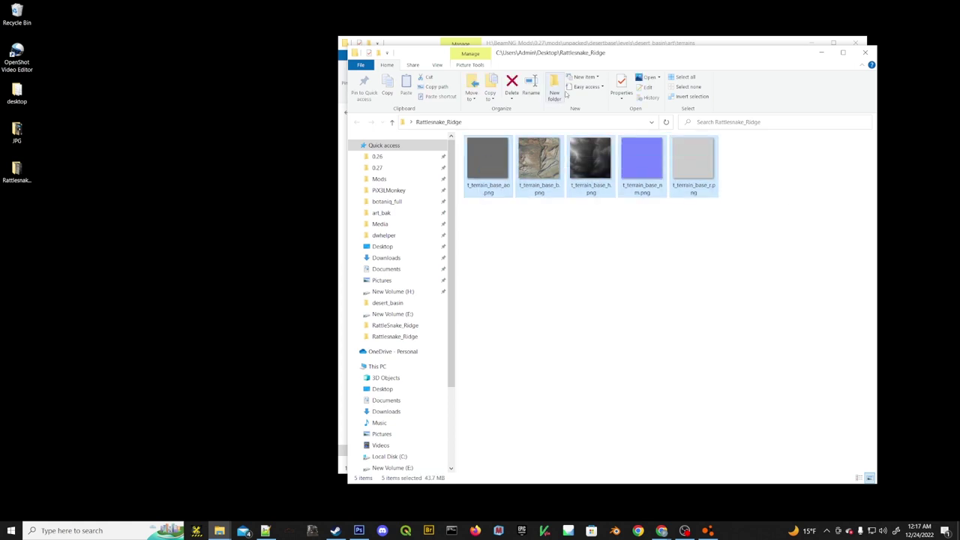
pyautogui.moveTo(651, 58); pyautogui.dragTo(402, 71)
pyautogui.click(739, 52)
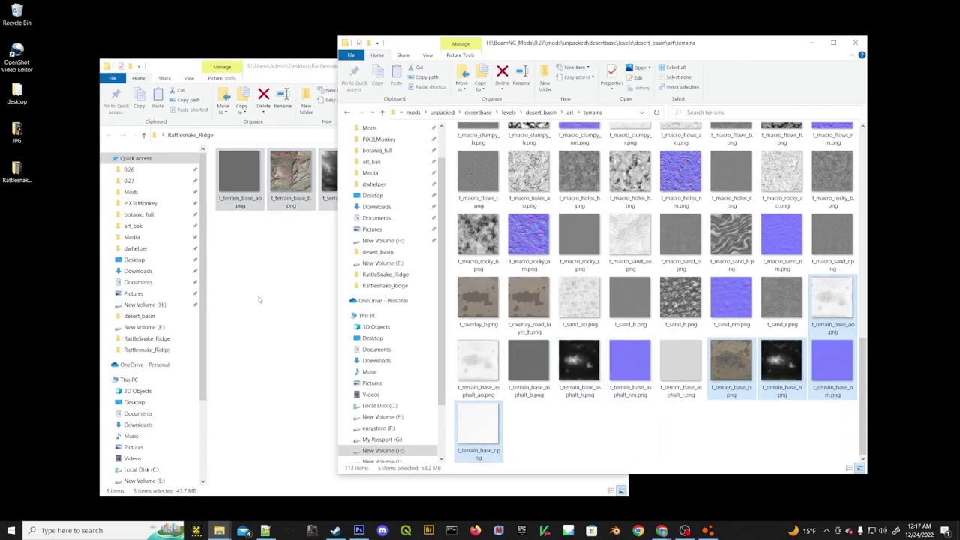
# Check the image dimensions of t_terrain_base_b.png in the Rattlesnake_Ridge folder through its detailed file properties.
pyautogui.click(253, 275)
pyautogui.click(291, 176)
pyautogui.rightClick(289, 180)
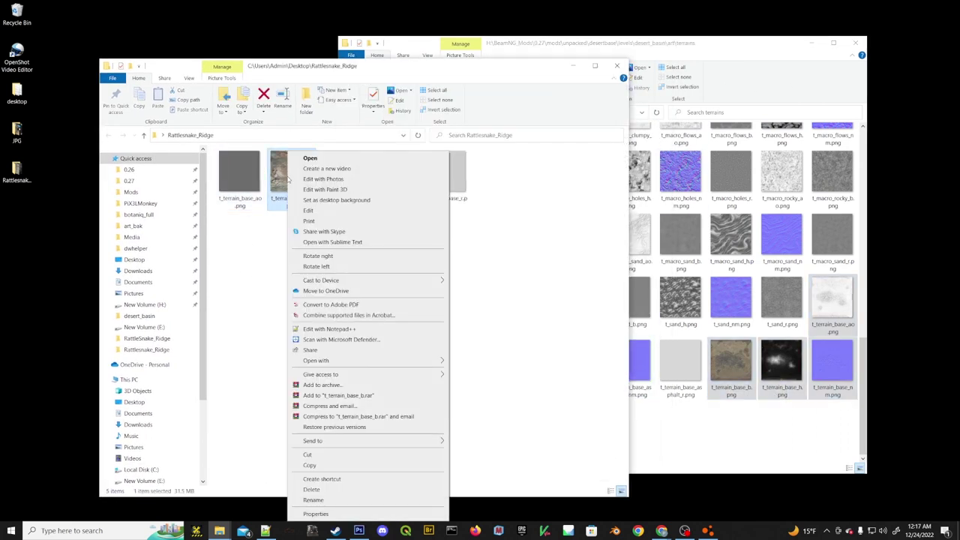
pyautogui.click(353, 513)
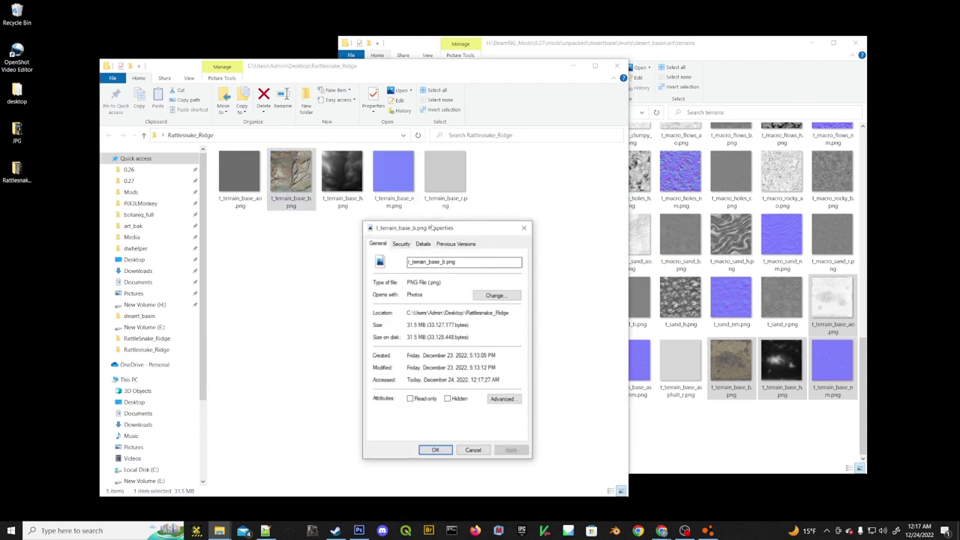
pyautogui.click(423, 244)
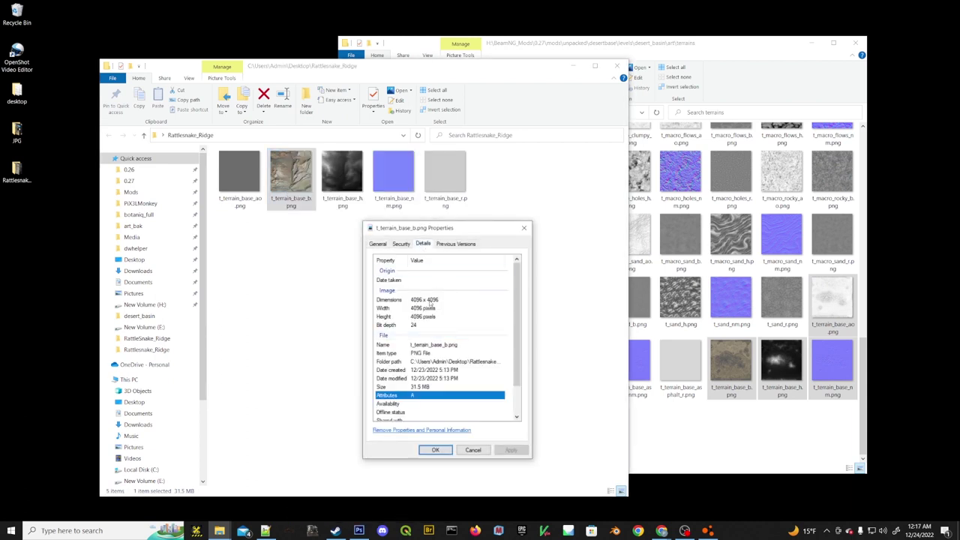
# Check the image dimensions of t_terrain_base_b.png in the desert_basin terrains folder for comparison.
pyautogui.click(702, 425)
pyautogui.click(732, 372)
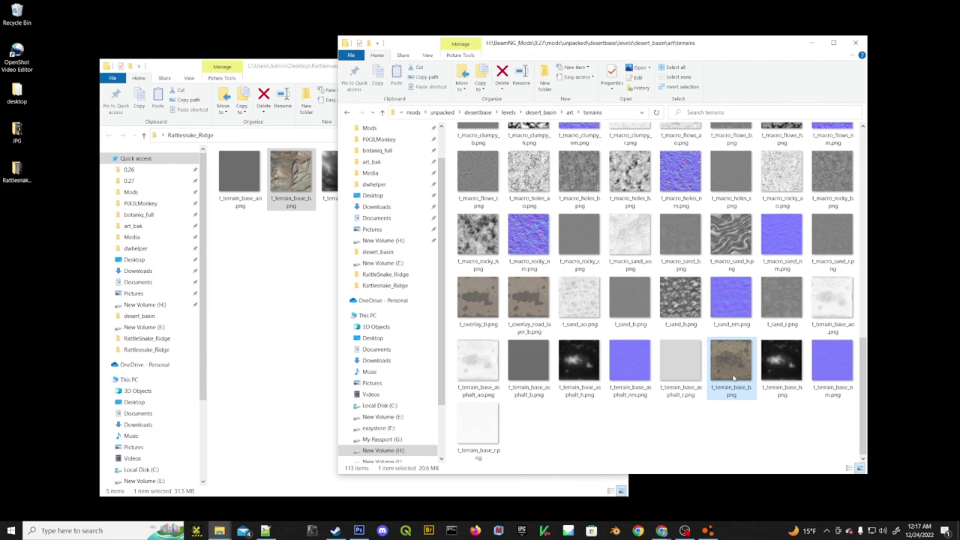
pyautogui.rightClick(735, 379)
pyautogui.click(752, 368)
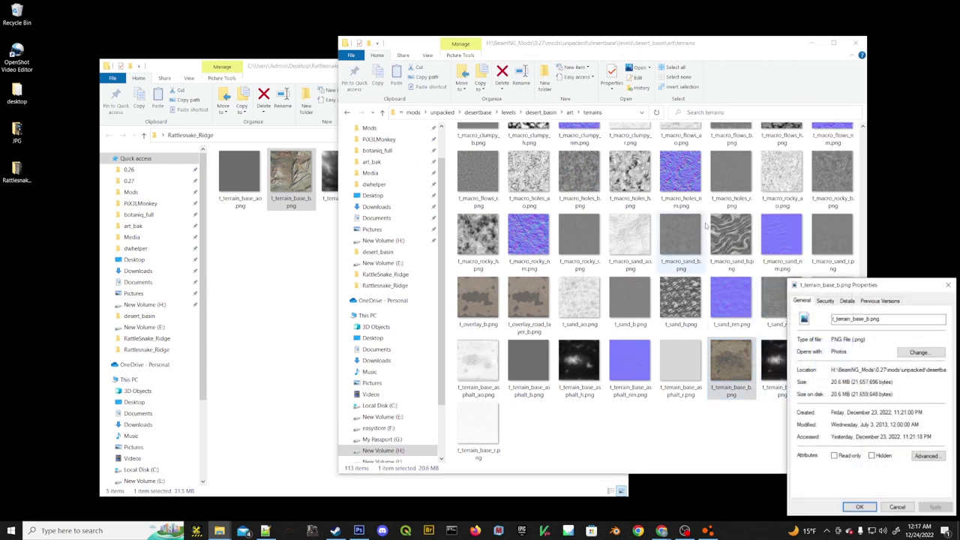
pyautogui.click(847, 301)
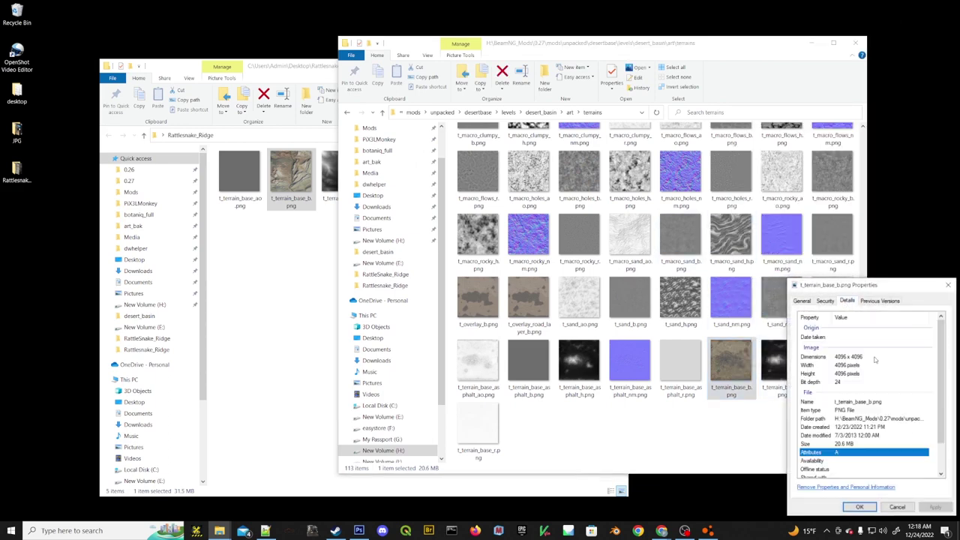
# Copy the five t_terrain_base PNG maps from Rattlesnake_Ridge into the desert_basin terrains folder, replacing the existing files.
pyautogui.click(598, 439)
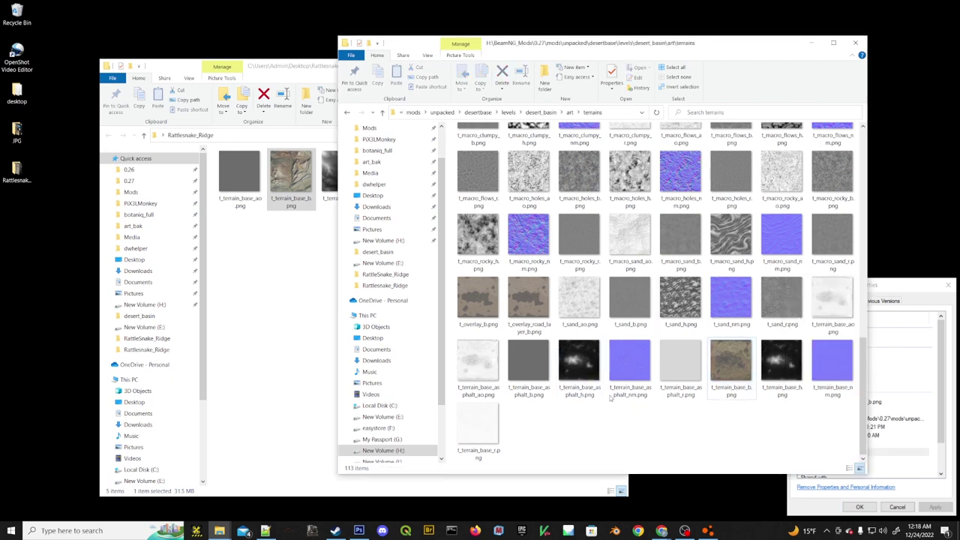
pyautogui.click(254, 255)
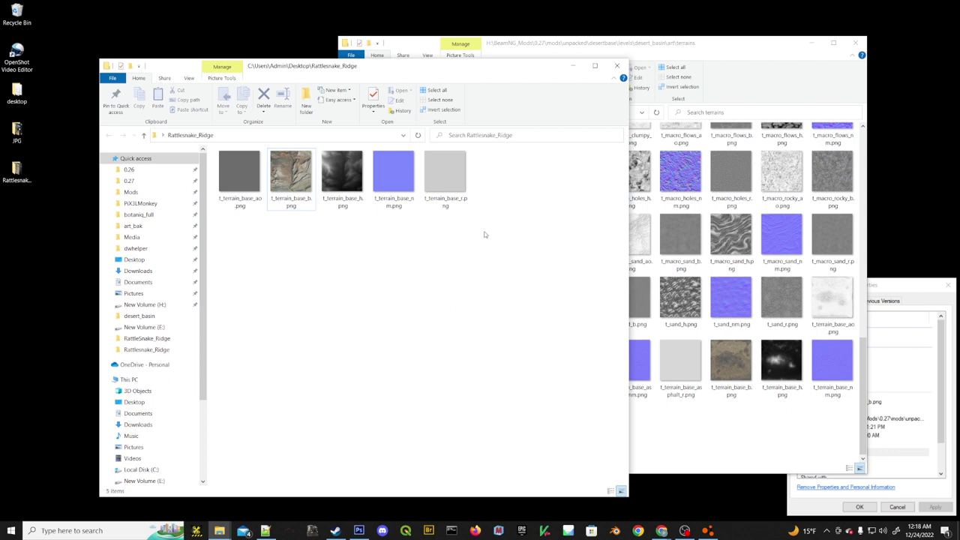
pyautogui.moveTo(531, 237); pyautogui.dragTo(244, 174)
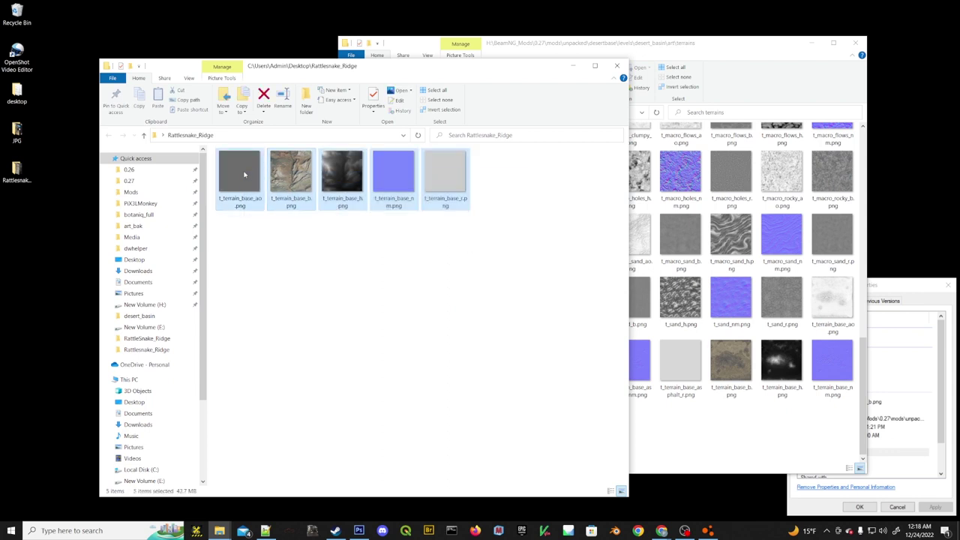
pyautogui.click(737, 53)
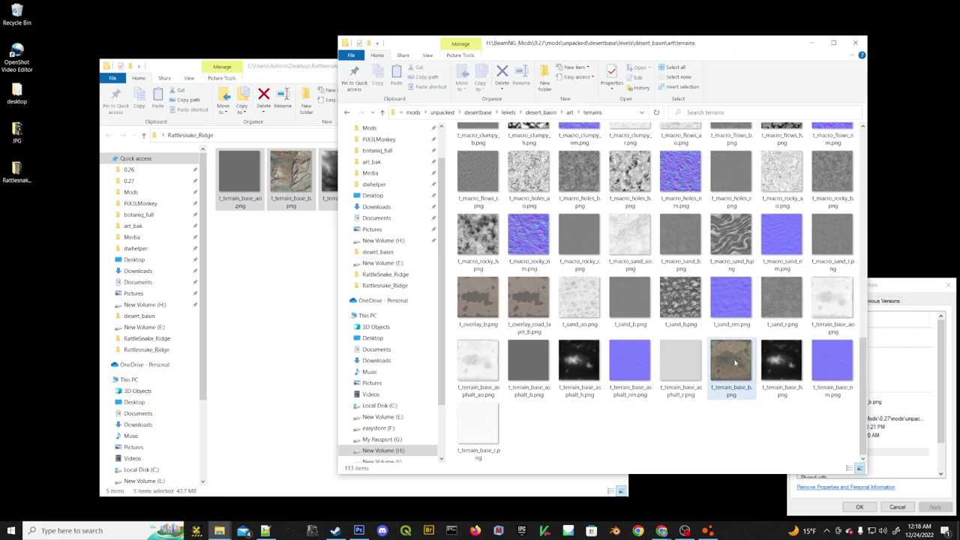
pyautogui.click(293, 315)
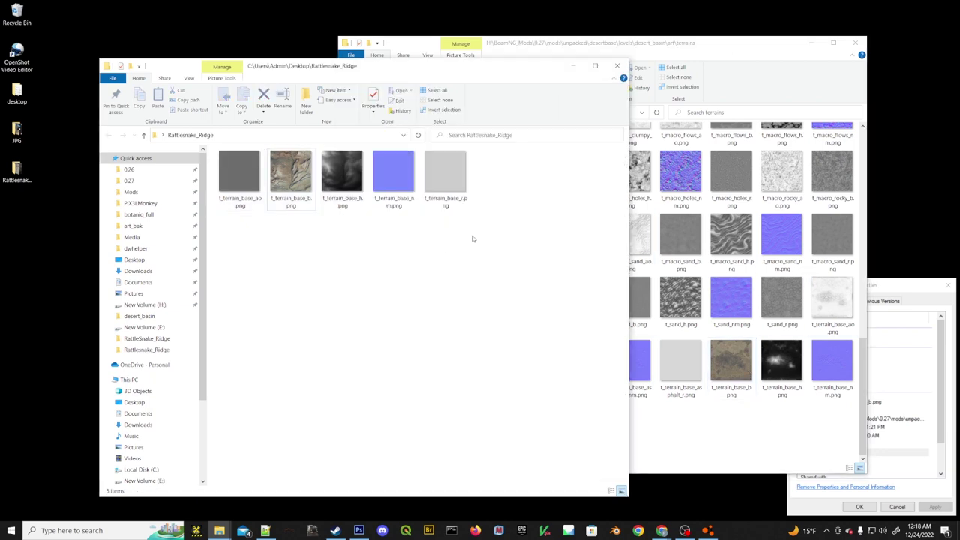
pyautogui.moveTo(488, 224); pyautogui.dragTo(195, 158)
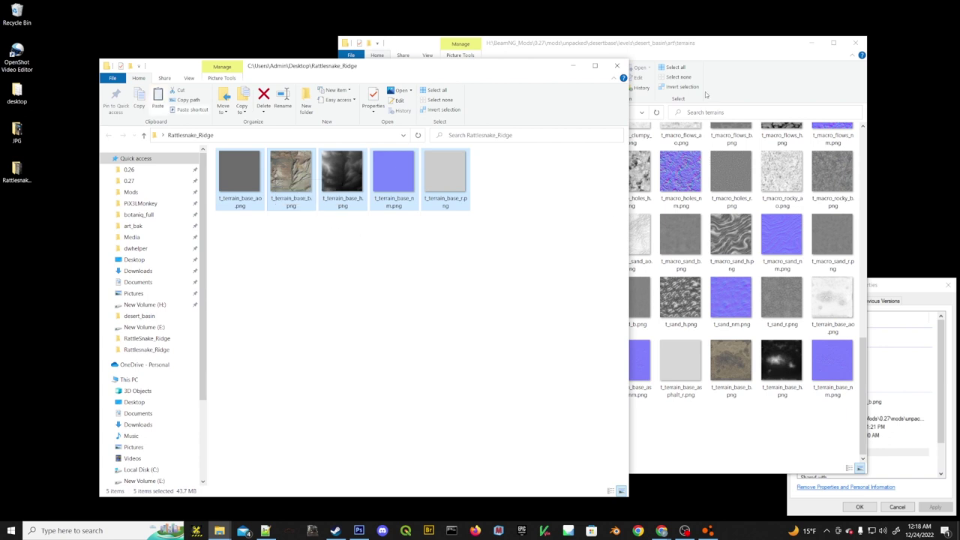
pyautogui.click(723, 55)
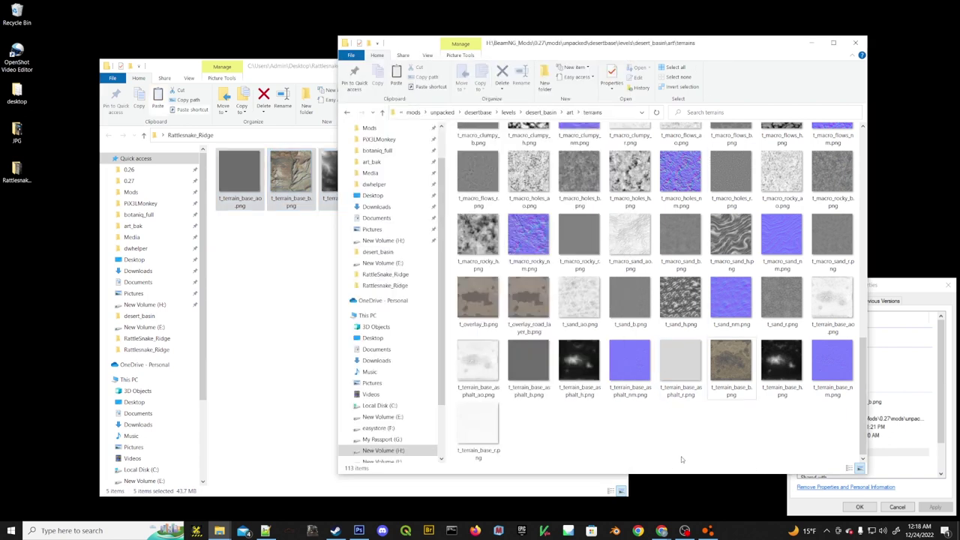
pyautogui.hotkey('ctrl', 'v')
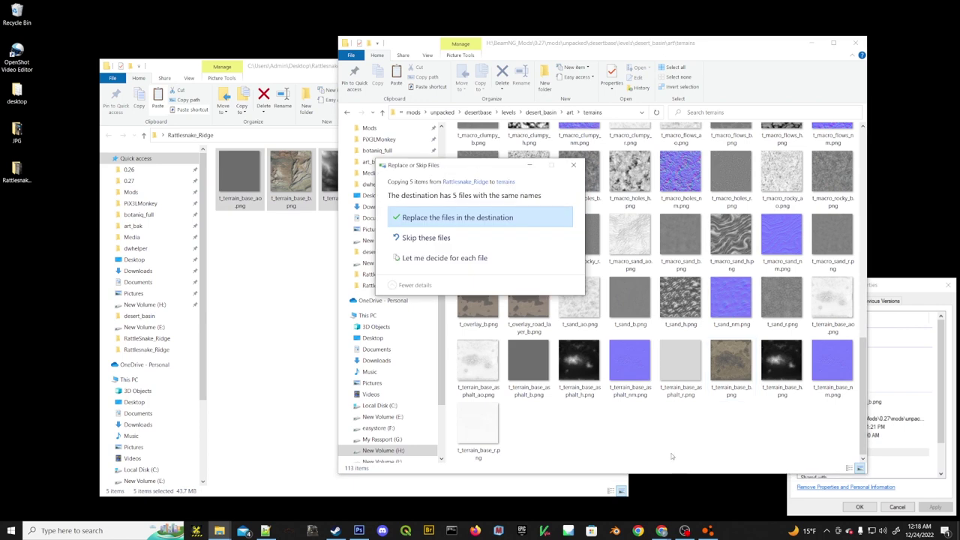
pyautogui.click(453, 218)
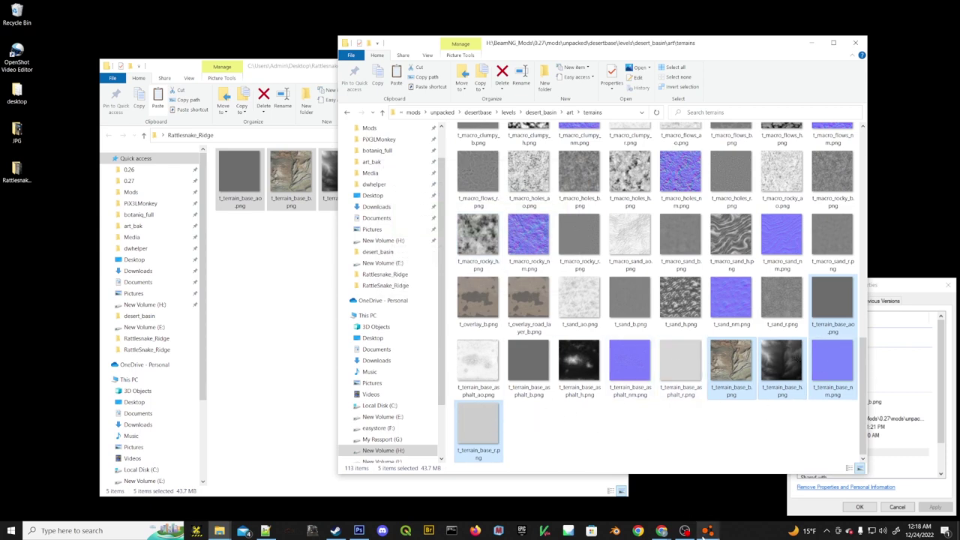
# Minimize the terrains and Rattlesnake_Ridge folder windows to clear the way back to BeamNG.drive.
pyautogui.click(708, 531)
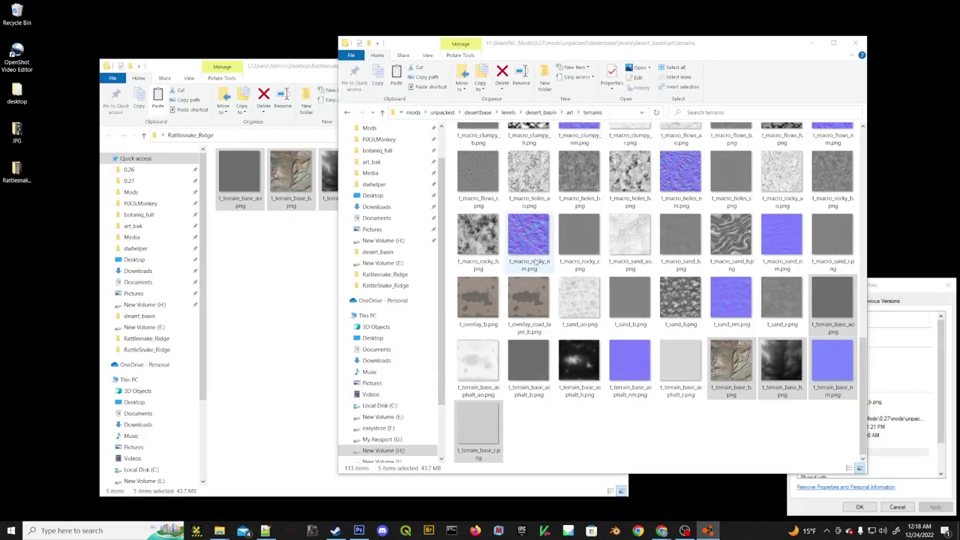
pyautogui.click(812, 43)
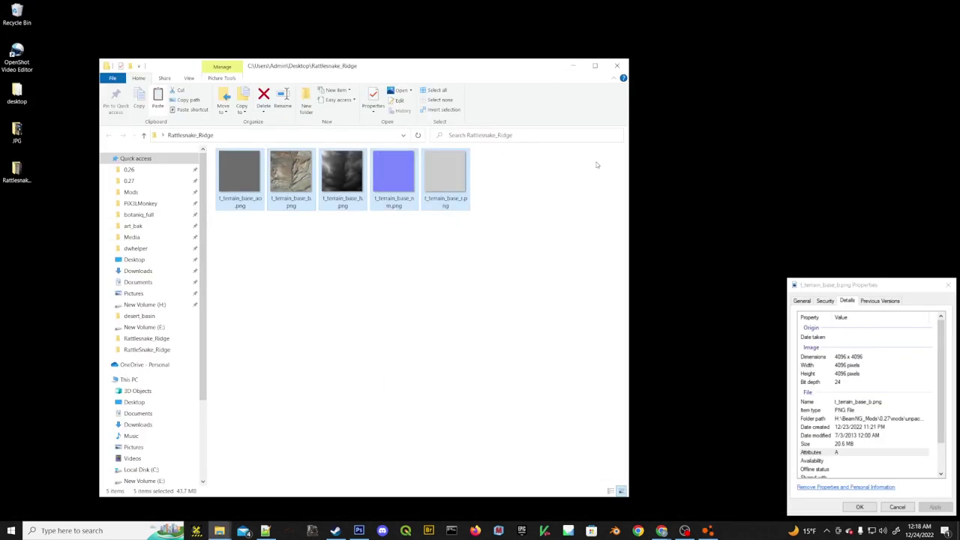
pyautogui.click(573, 66)
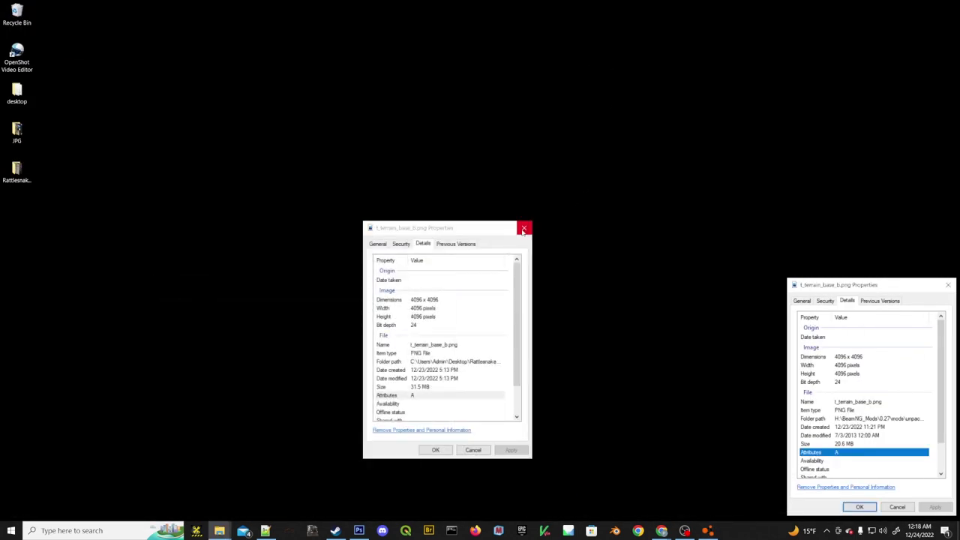
# Close both t_terrain_base_b.png property windows and load the Desert Basin map in BeamNG.drive Freeroam at the default Gas Station spawn point.
pyautogui.click(524, 225)
pyautogui.click(948, 285)
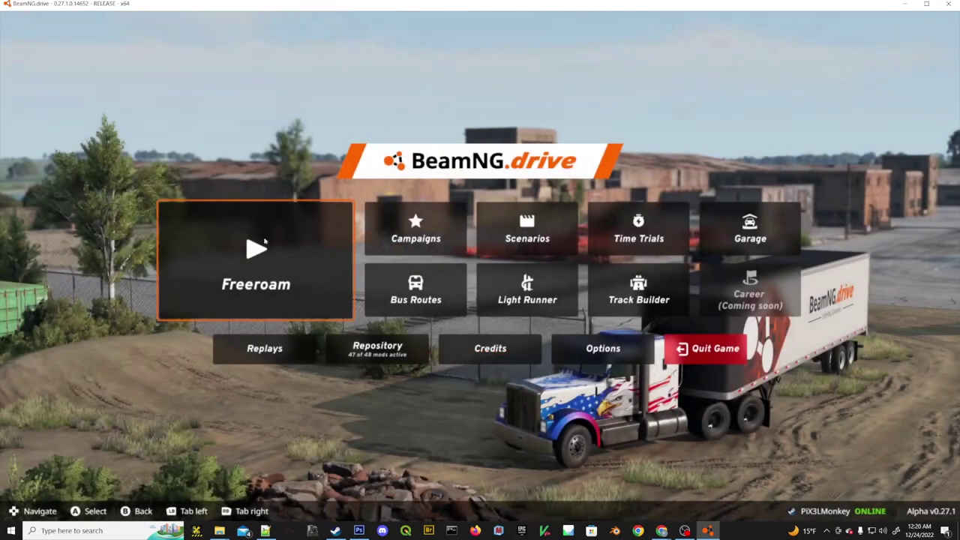
pyautogui.click(300, 262)
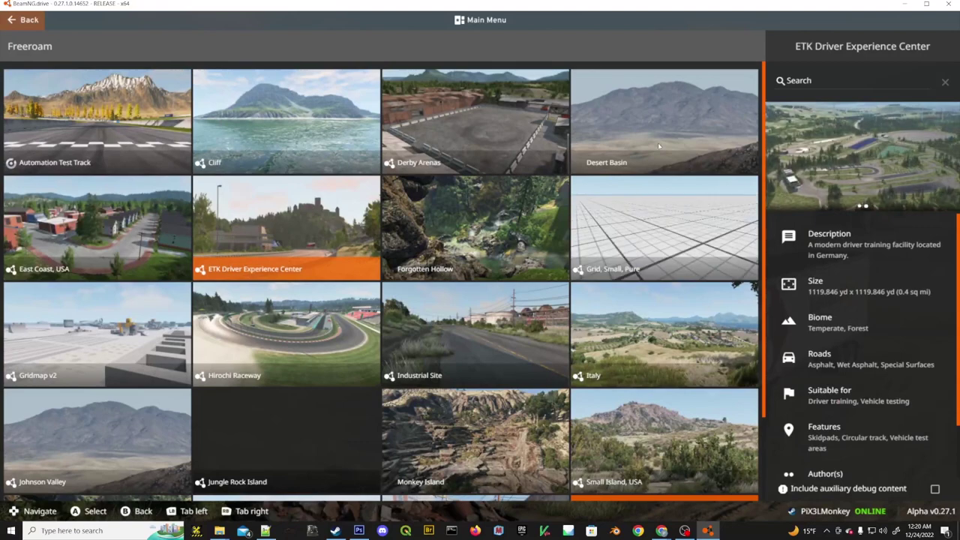
pyautogui.doubleClick(658, 143)
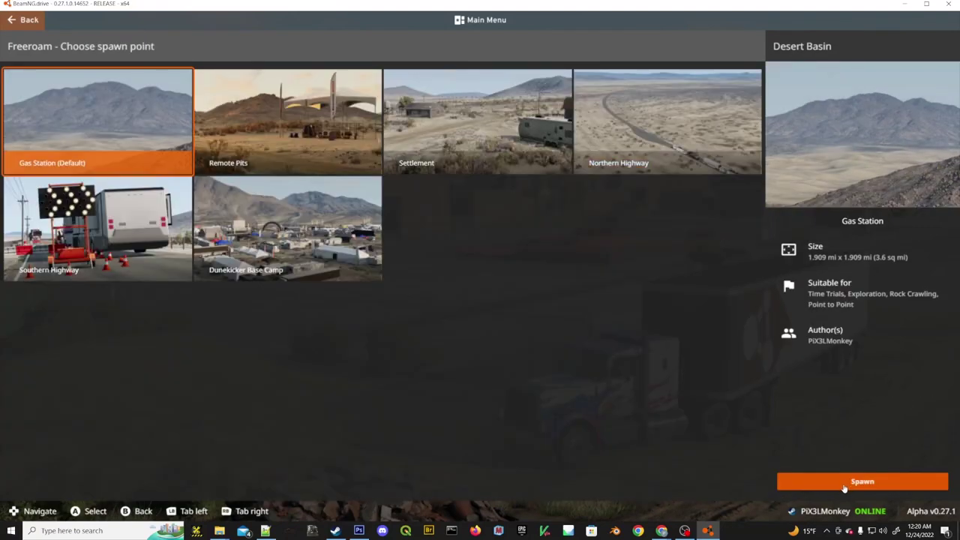
pyautogui.click(844, 487)
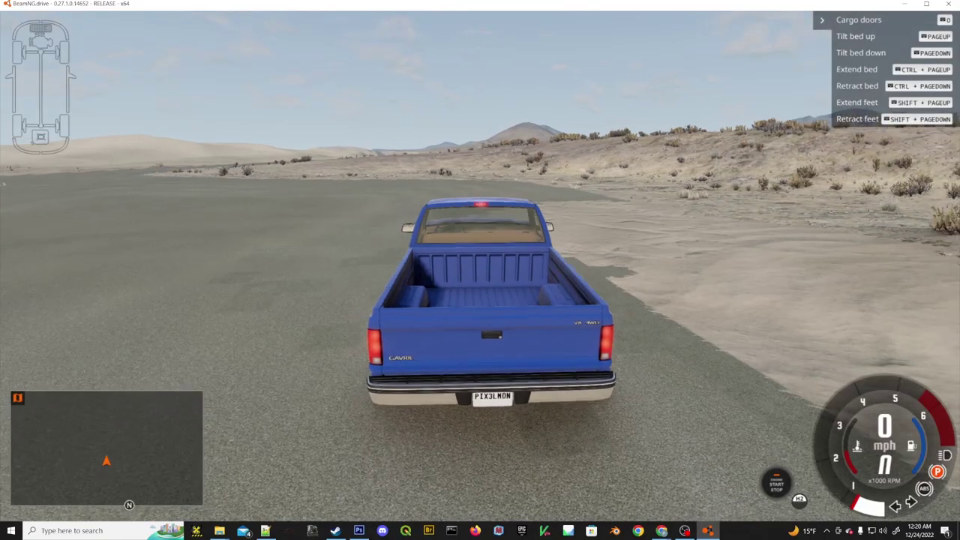
pyautogui.moveTo(389, 142); pyautogui.dragTo(463, 138, button='right')
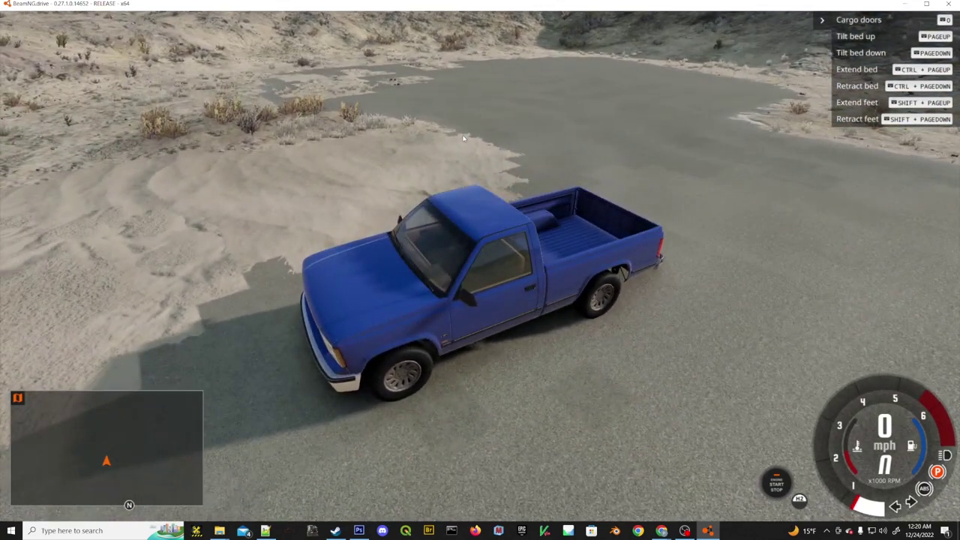
# Open the terrain import settings in the world editor and arrange the Import Terrain and Terrain Painter windows side by side.
pyautogui.press('F11')
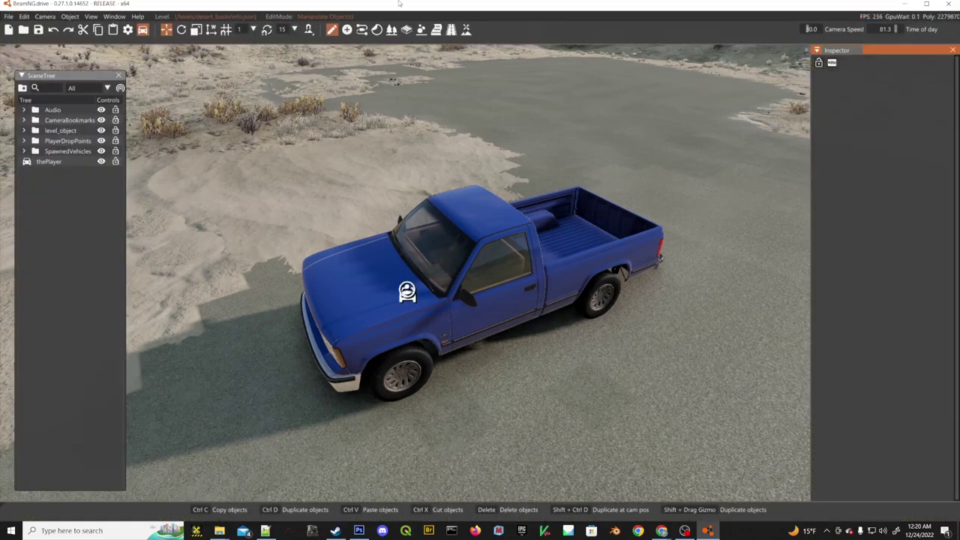
pyautogui.click(466, 29)
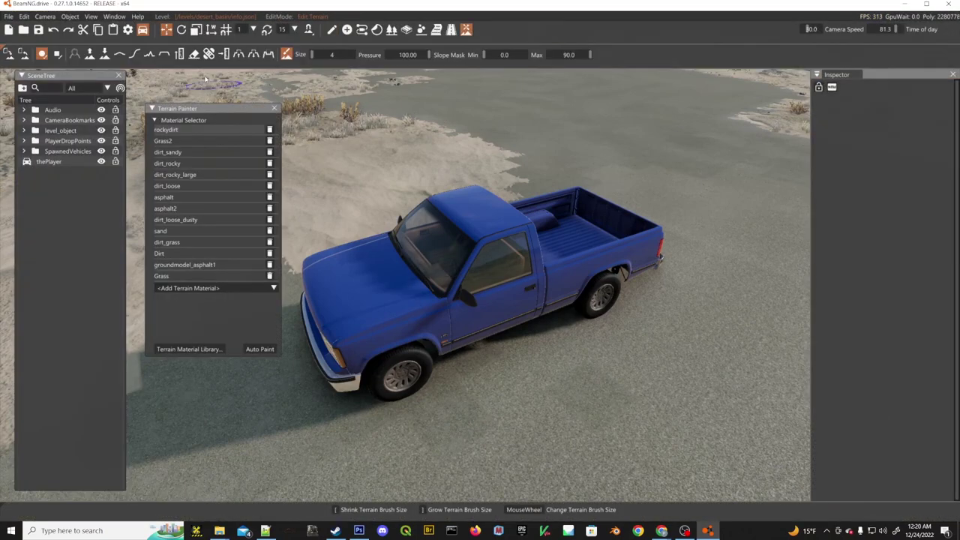
pyautogui.click(8, 53)
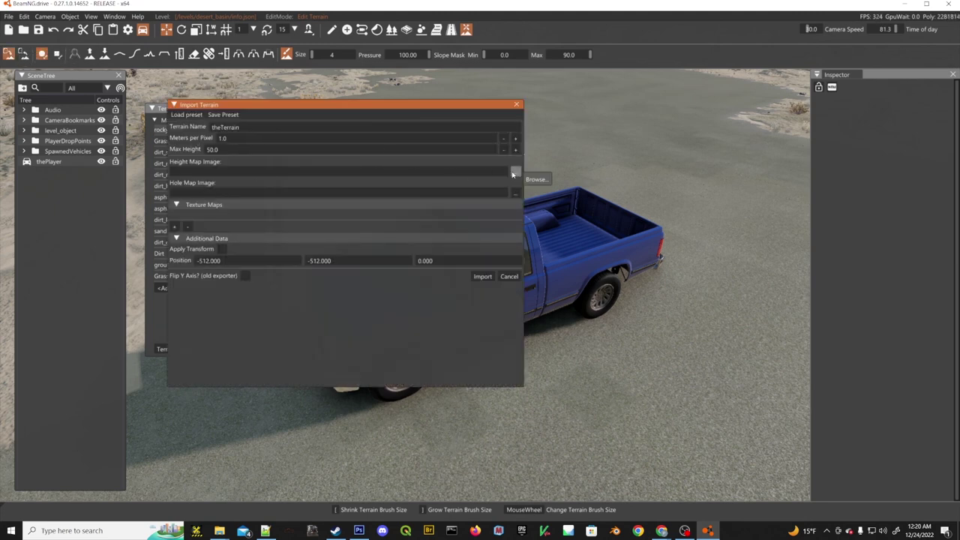
pyautogui.moveTo(395, 110); pyautogui.dragTo(516, 102)
pyautogui.moveTo(212, 113); pyautogui.dragTo(195, 80)
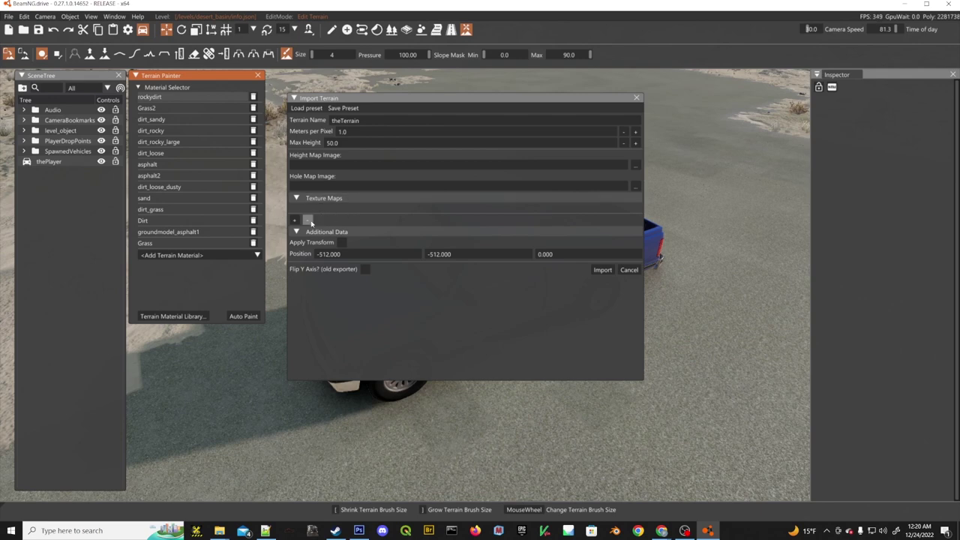
# Switch to Photoshop and arrange the open t_terrain_base texture windows in one row.
pyautogui.click(361, 536)
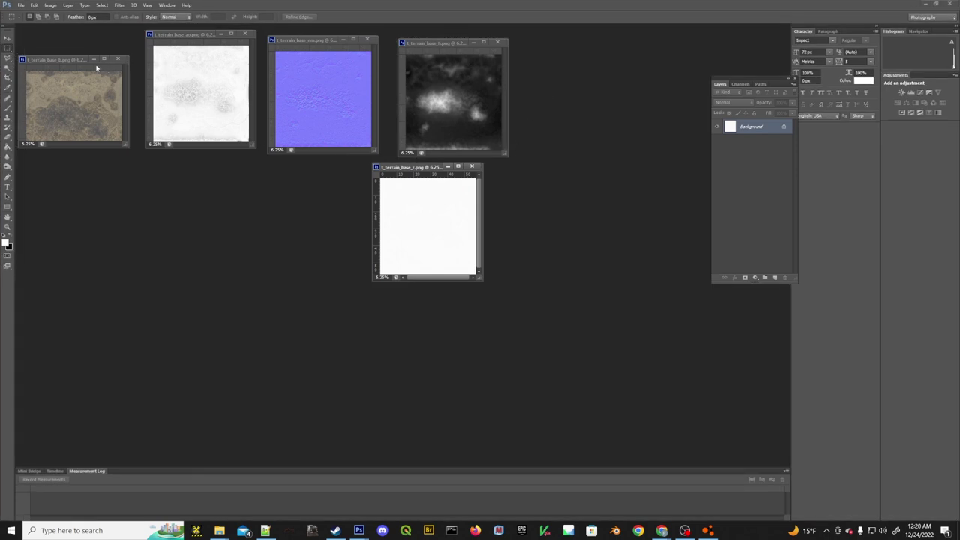
pyautogui.moveTo(96, 61); pyautogui.dragTo(95, 40)
pyautogui.moveTo(118, 126); pyautogui.dragTo(138, 157)
pyautogui.moveTo(414, 173); pyautogui.dragTo(563, 47)
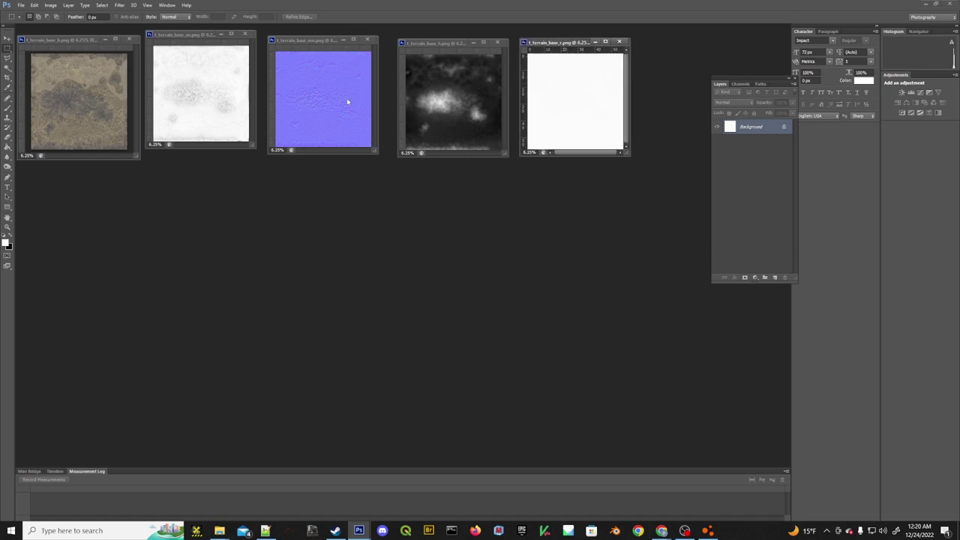
# Create a new 4096 x 4096 pixel document with a white background and move its window clear of the base color texture.
pyautogui.click(21, 6)
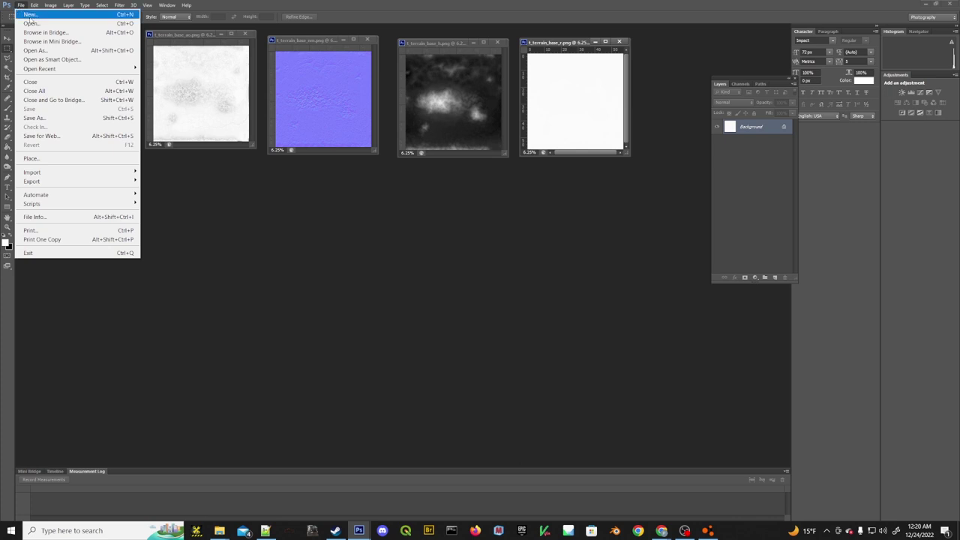
pyautogui.click(30, 17)
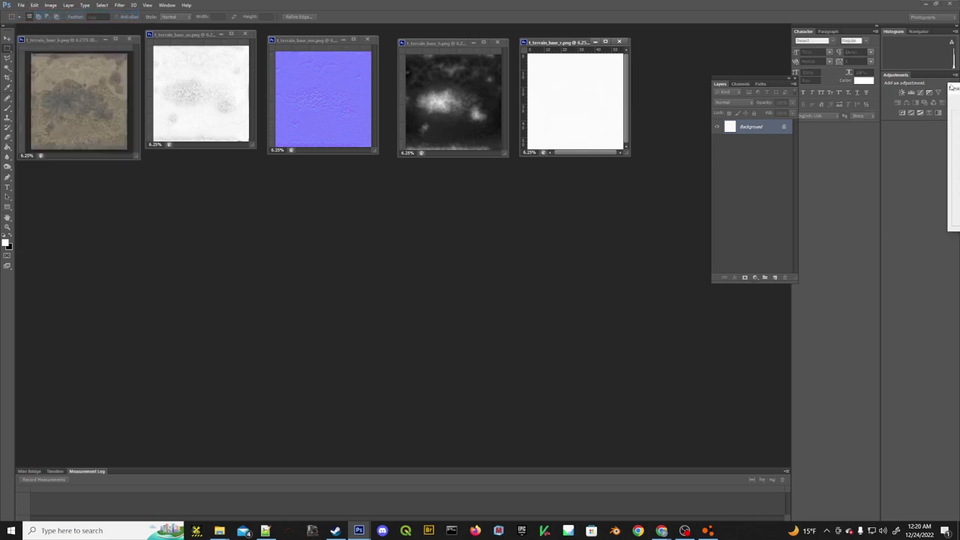
pyautogui.moveTo(954, 87); pyautogui.dragTo(348, 214)
pyautogui.moveTo(415, 262); pyautogui.dragTo(332, 263)
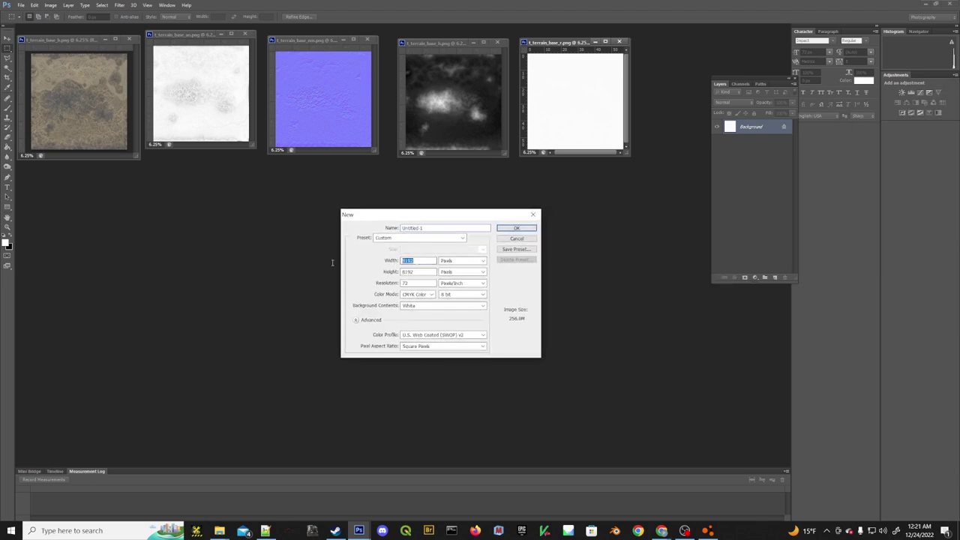
pyautogui.write('4096')
pyautogui.press('Tab')
pyautogui.write('4')
pyautogui.click(518, 229)
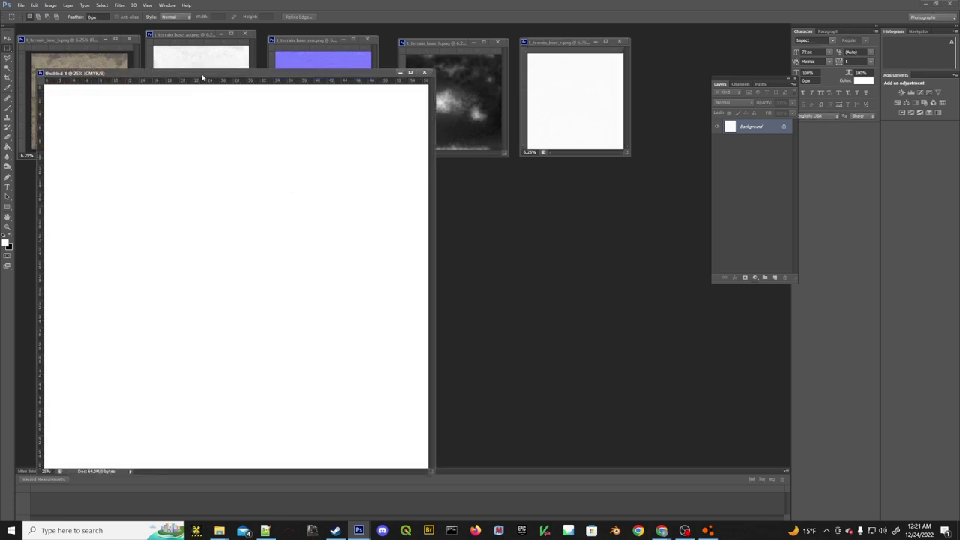
pyautogui.moveTo(203, 77); pyautogui.dragTo(307, 83)
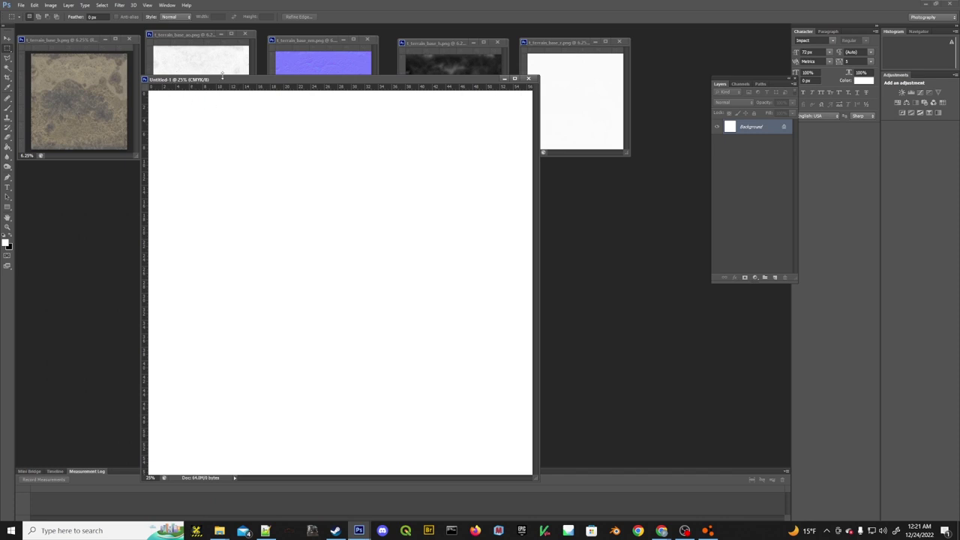
pyautogui.moveTo(222, 78); pyautogui.dragTo(290, 90)
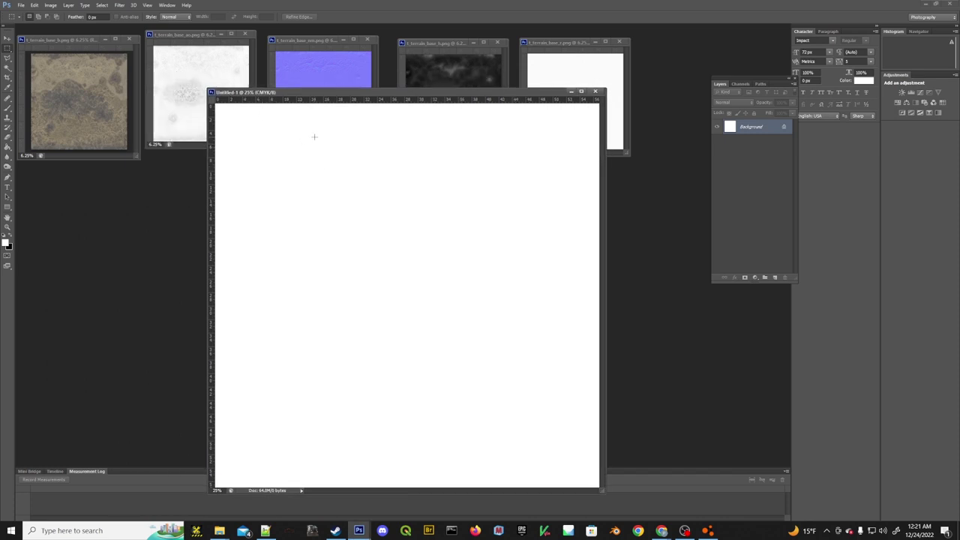
# Convert the blank white document to RGB Color mode and check the white foreground color.
pyautogui.click(50, 5)
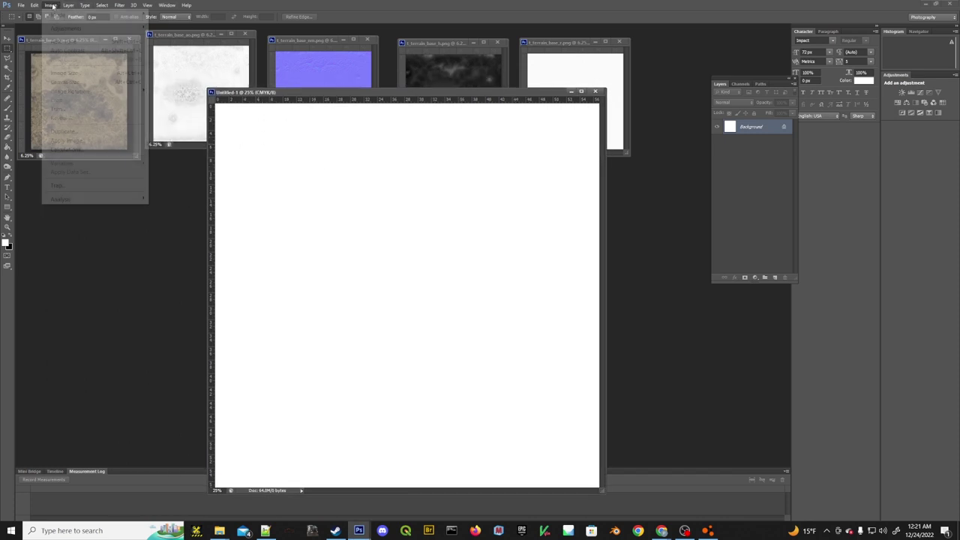
pyautogui.moveTo(124, 16)
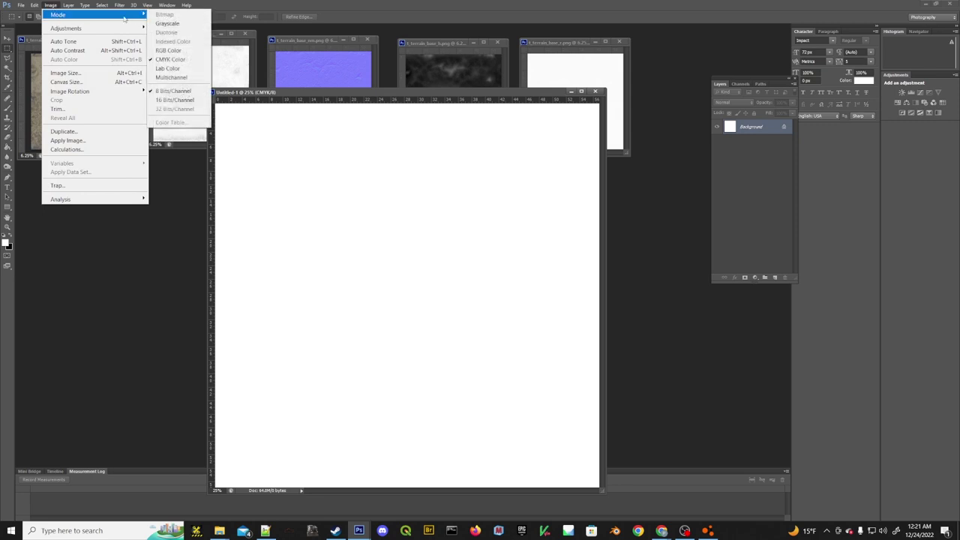
pyautogui.click(191, 51)
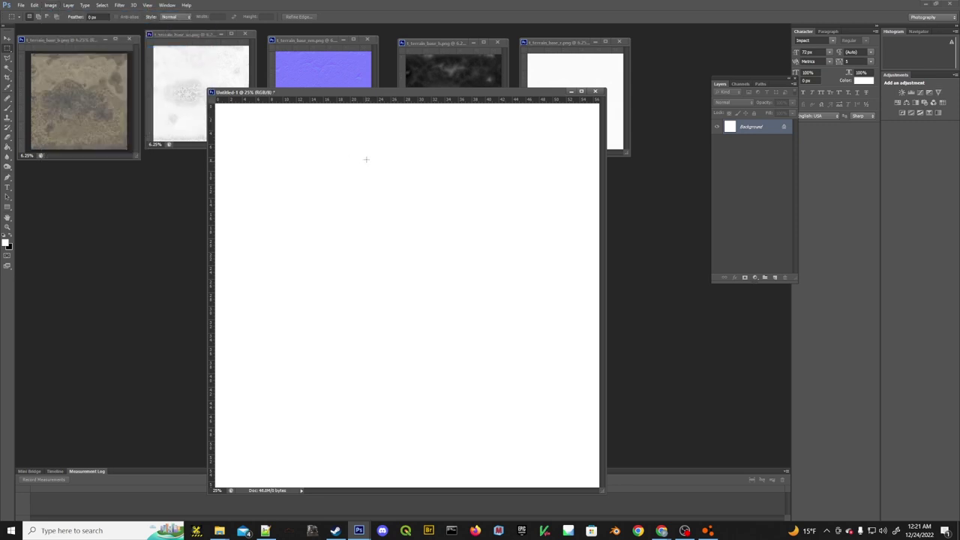
pyautogui.moveTo(321, 92); pyautogui.dragTo(351, 63)
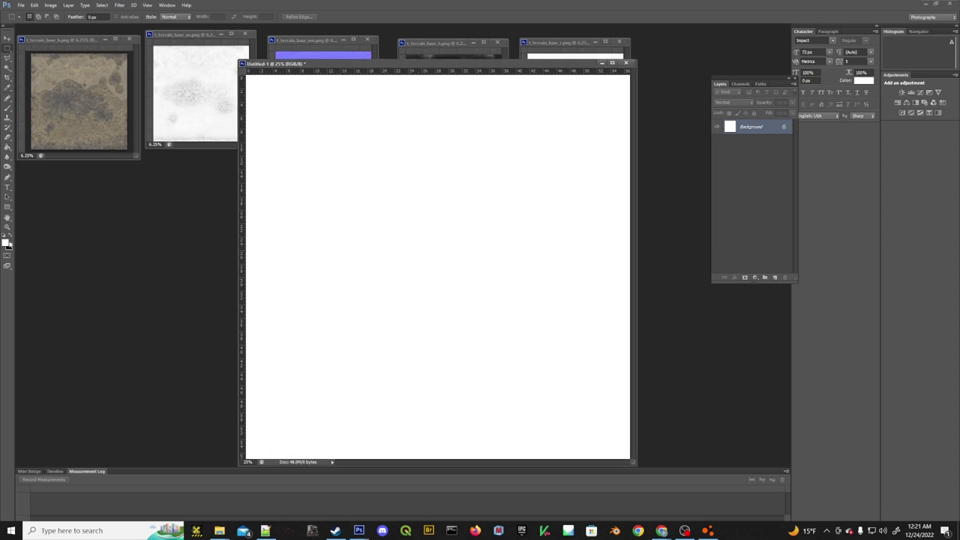
pyautogui.click(7, 244)
pyautogui.click(435, 165)
# Start saving the white image under a new name in BeamNG_Mods\0.27\mods\unpacked\desertbase\levels\desert_basin\art\terrains on drive H.
pyautogui.click(21, 5)
pyautogui.click(72, 118)
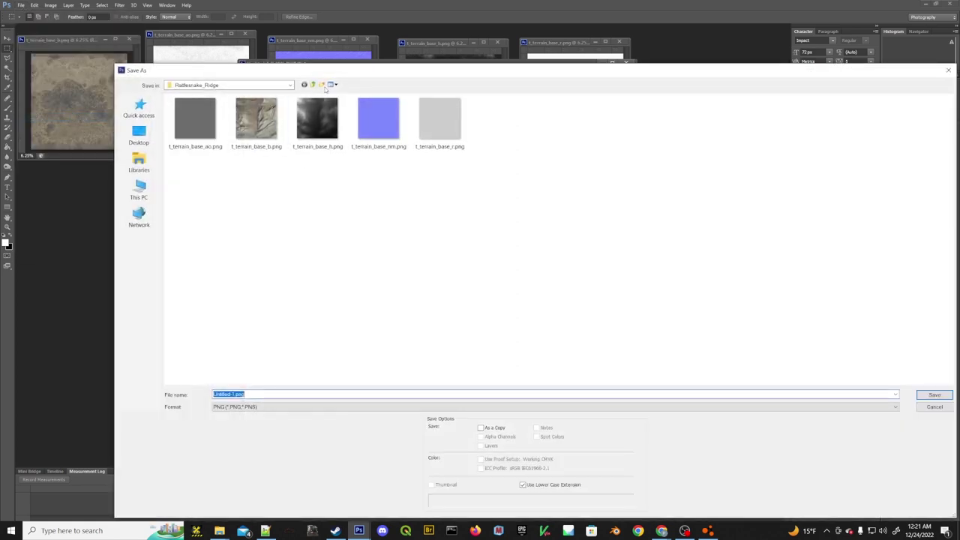
pyautogui.click(289, 84)
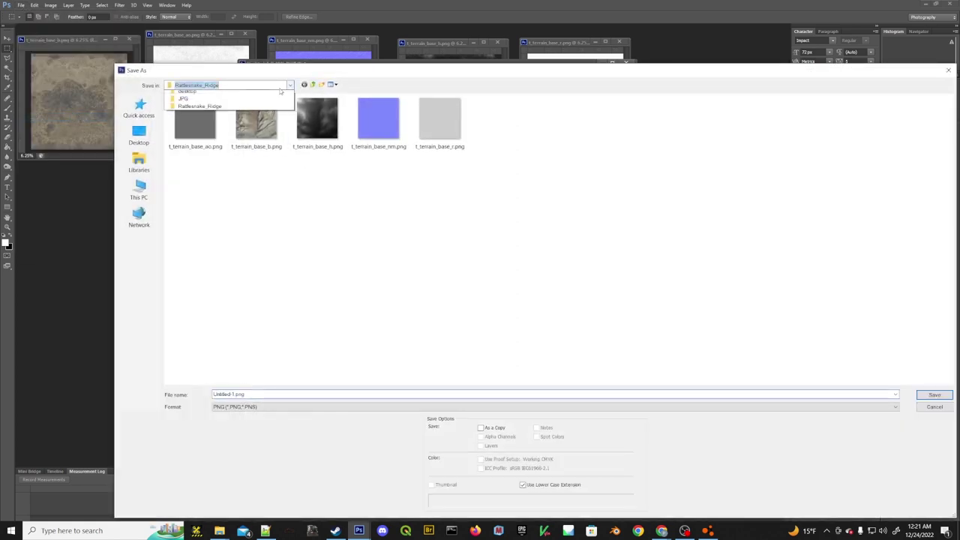
pyautogui.click(229, 266)
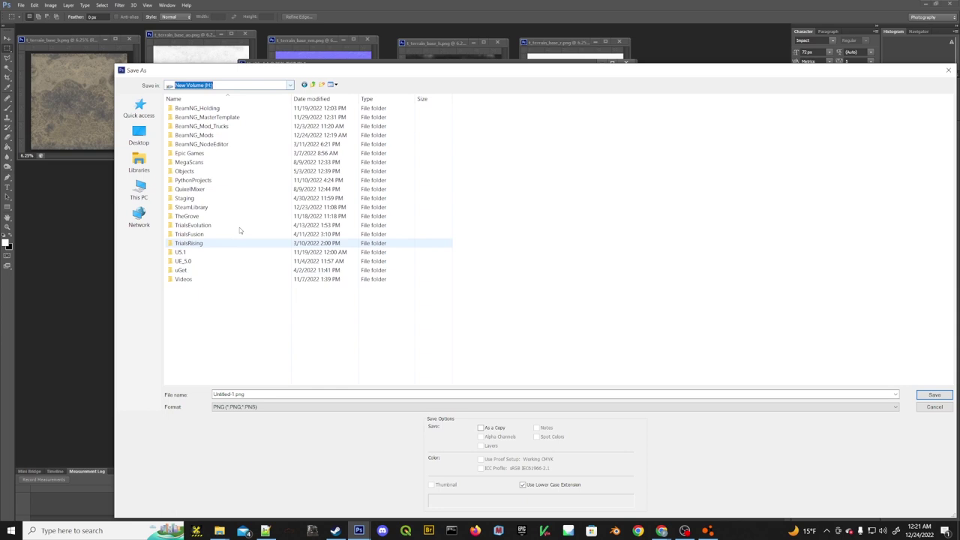
pyautogui.doubleClick(214, 138)
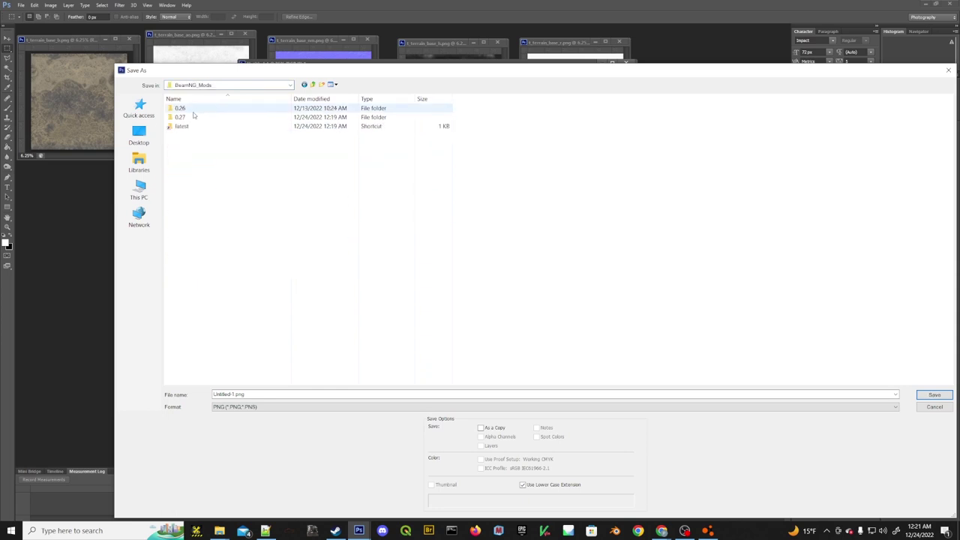
pyautogui.doubleClick(195, 117)
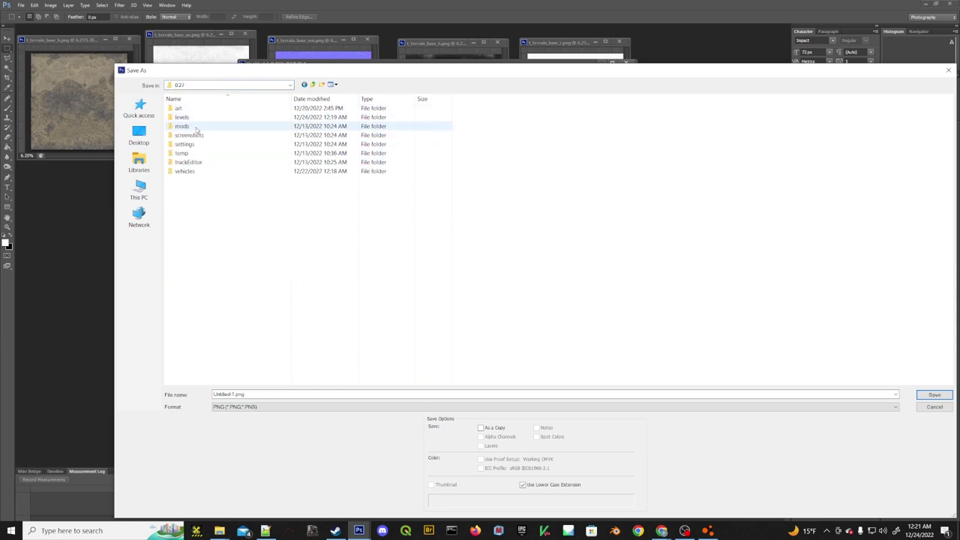
pyautogui.doubleClick(197, 126)
pyautogui.doubleClick(194, 110)
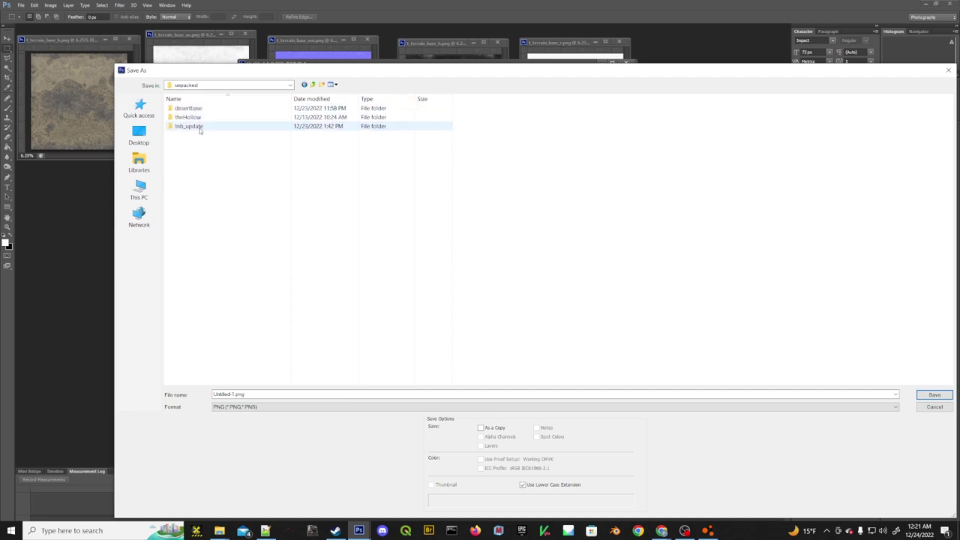
pyautogui.doubleClick(199, 111)
pyautogui.doubleClick(201, 110)
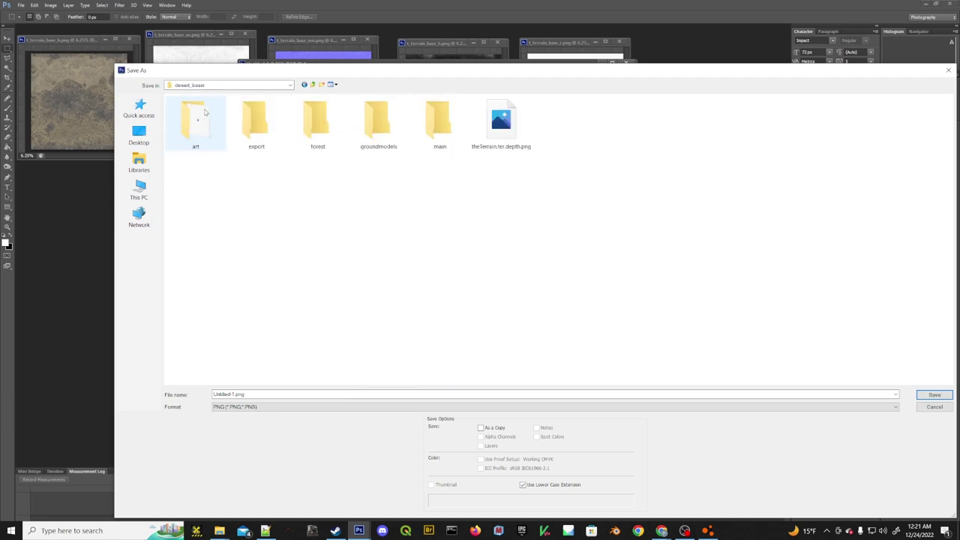
pyautogui.doubleClick(196, 126)
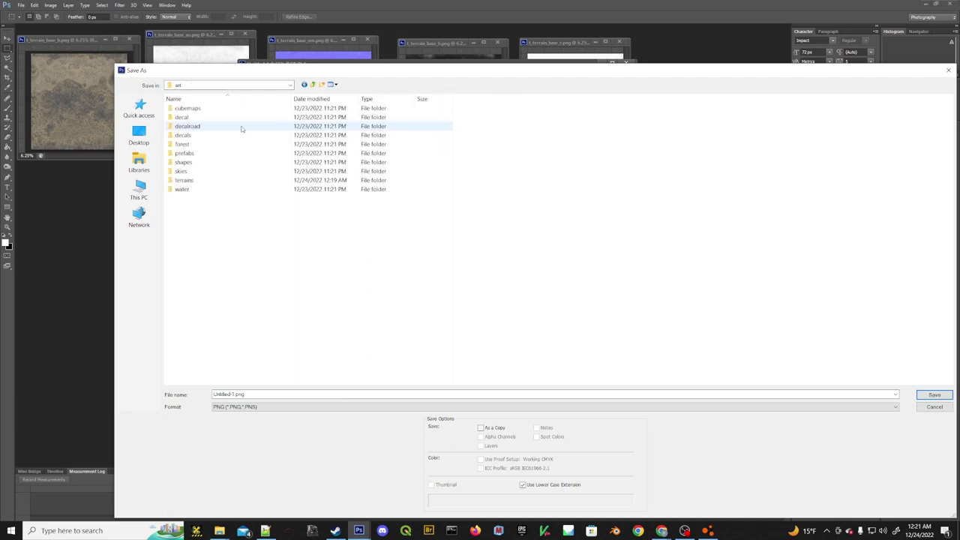
pyautogui.doubleClick(204, 180)
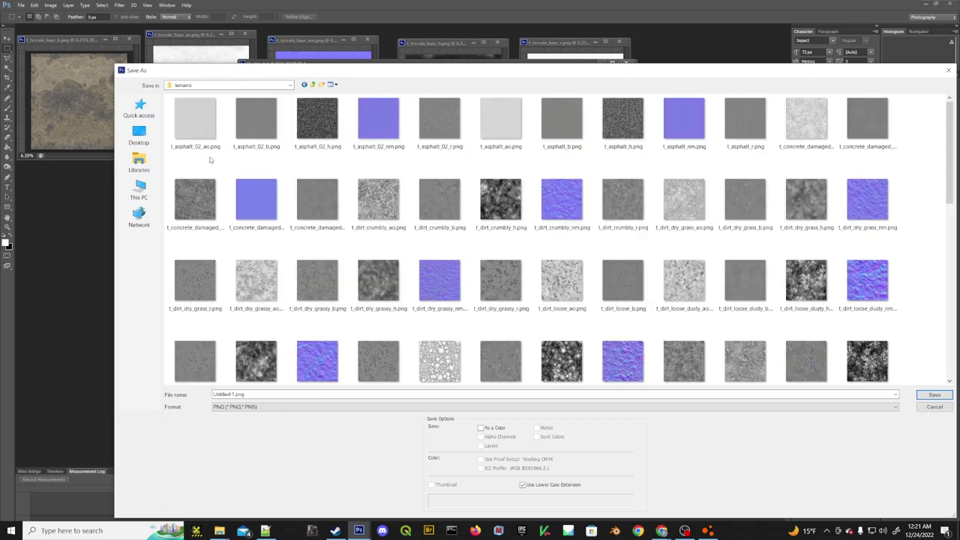
# Save the image as 4k_FullWhite.png with smallest/slow compression and no interlacing.
pyautogui.click(265, 394)
pyautogui.write('4k_FullWhite.png')
pyautogui.press('Return')
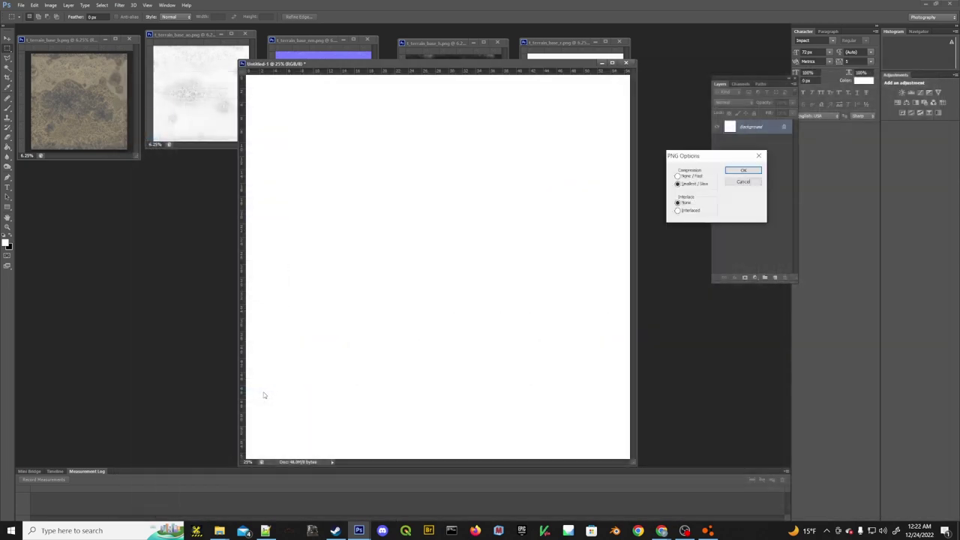
pyautogui.click(741, 171)
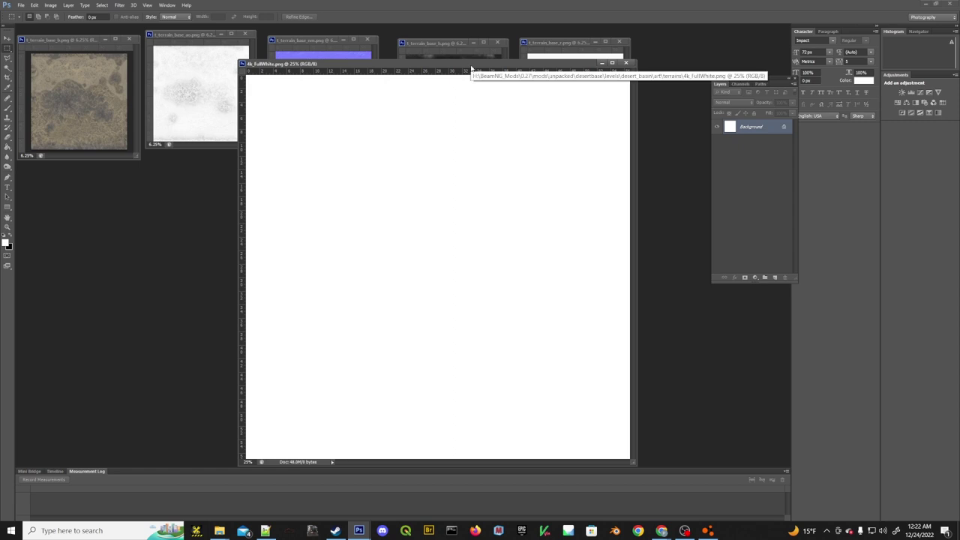
pyautogui.hotkey('ctrl', '-')
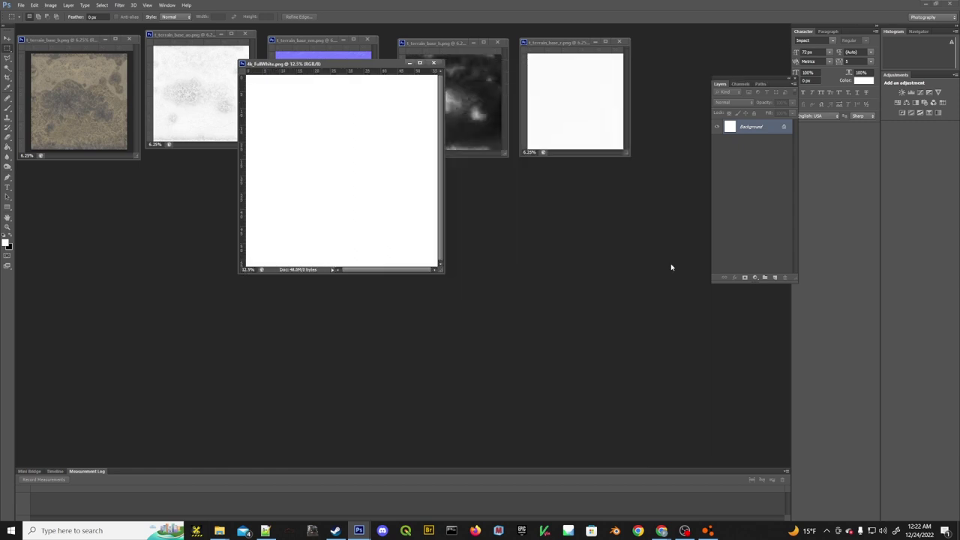
# Switch back to the Import Terrain dialog in the BeamNG.drive world editor.
pyautogui.click(708, 530)
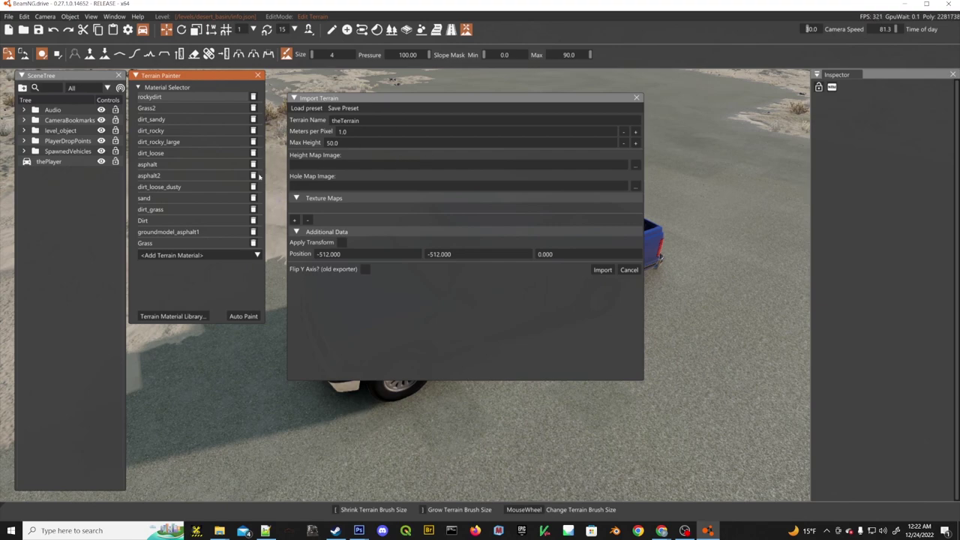
pyautogui.moveTo(705, 195); pyautogui.dragTo(601, 93, button='right')
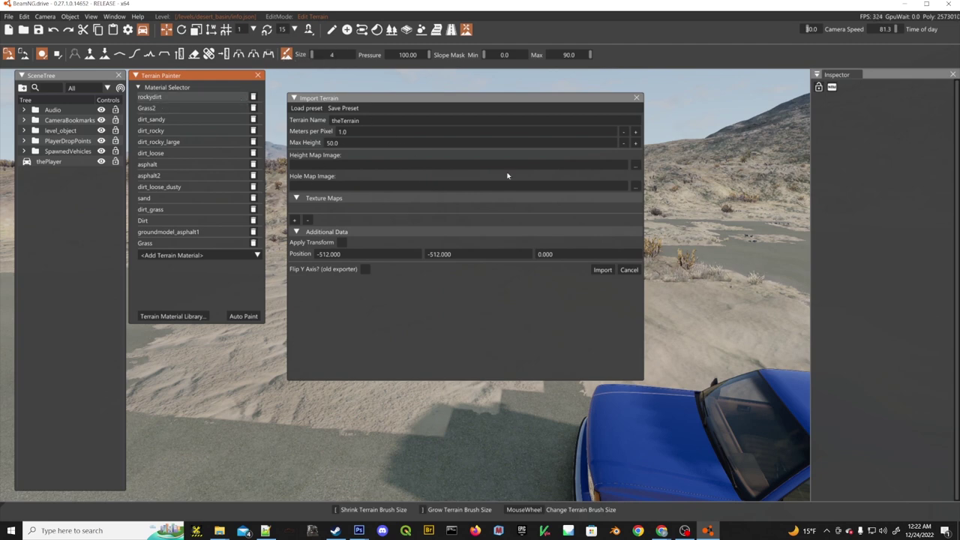
# Load t_terrain_base_h.png from /levels/desert_basin/art/terrains/ as the height map image.
pyautogui.click(635, 164)
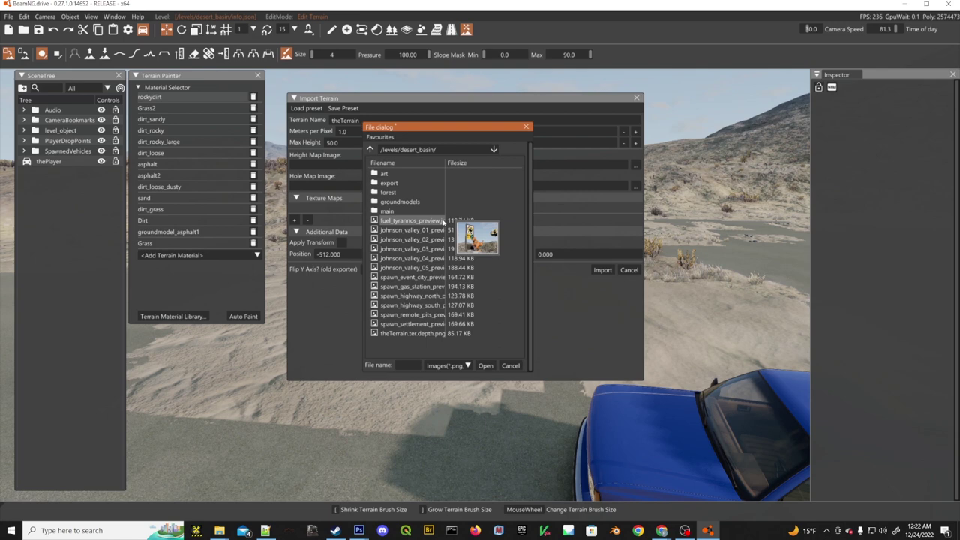
pyautogui.doubleClick(402, 173)
pyautogui.doubleClick(405, 249)
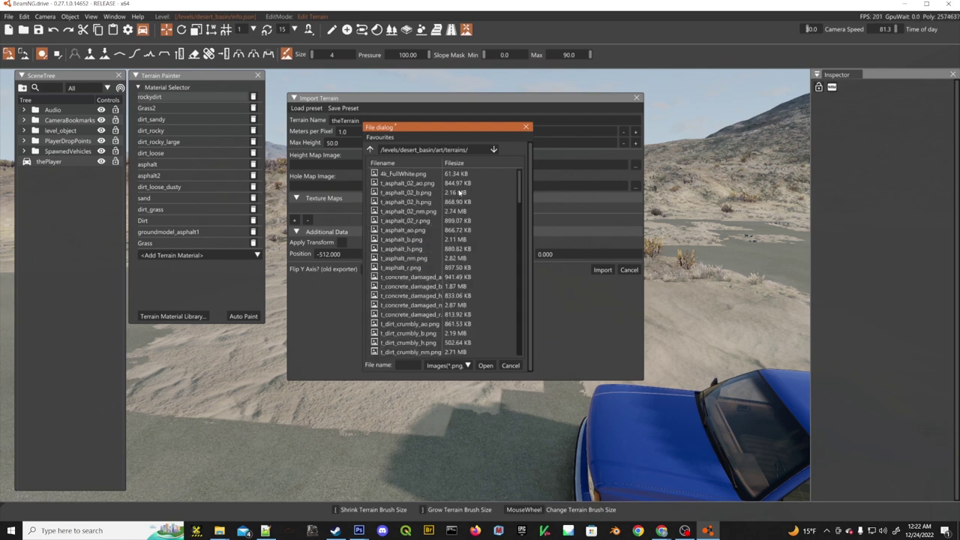
pyautogui.moveTo(519, 188); pyautogui.dragTo(516, 350)
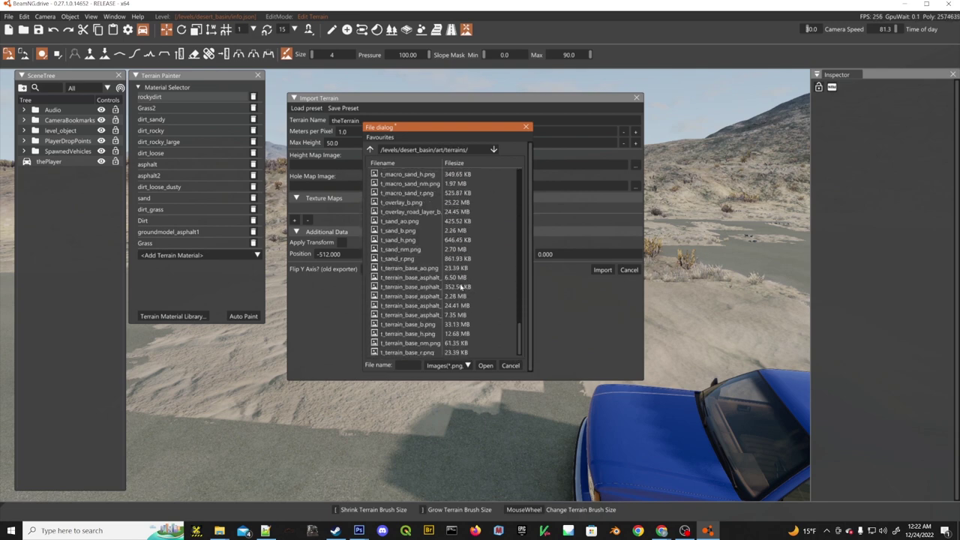
pyautogui.moveTo(442, 260); pyautogui.dragTo(496, 260)
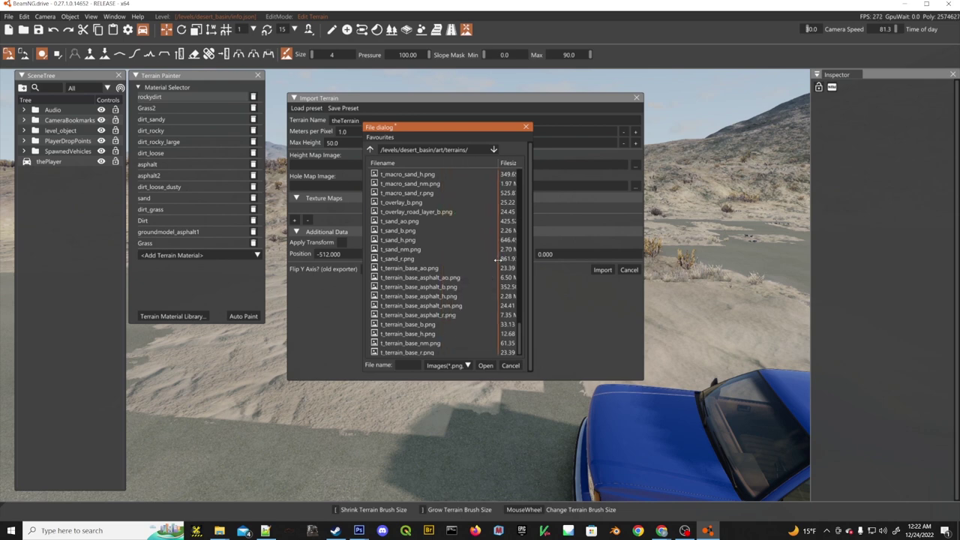
pyautogui.click(428, 335)
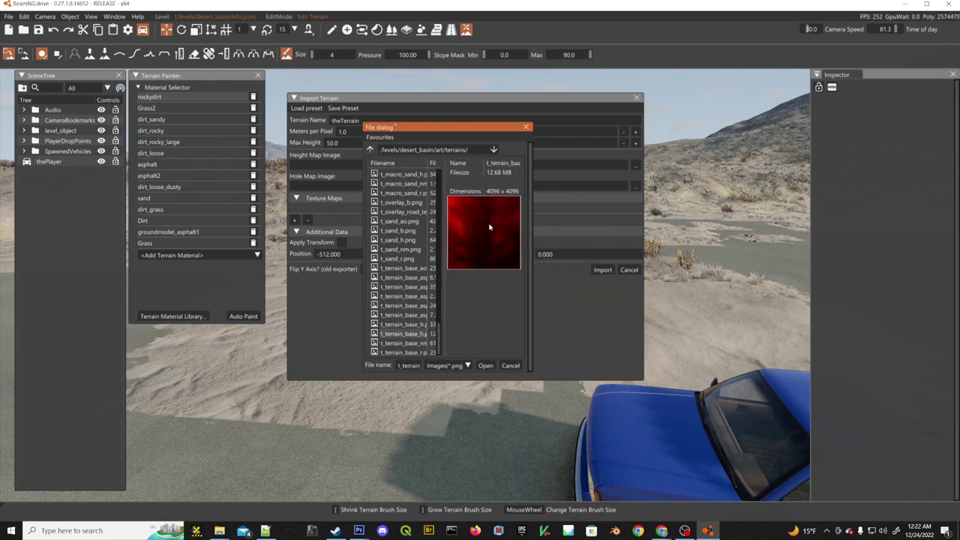
pyautogui.click(485, 365)
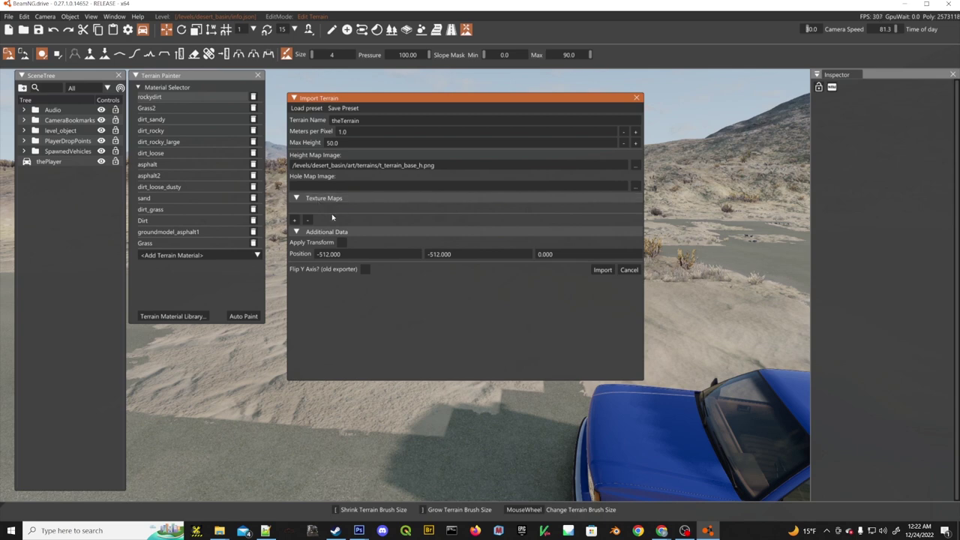
# Add 4k_FullWhite.png from art/terrains as a texture map and assign it the dirt_grass material.
pyautogui.click(294, 222)
pyautogui.doubleClick(391, 174)
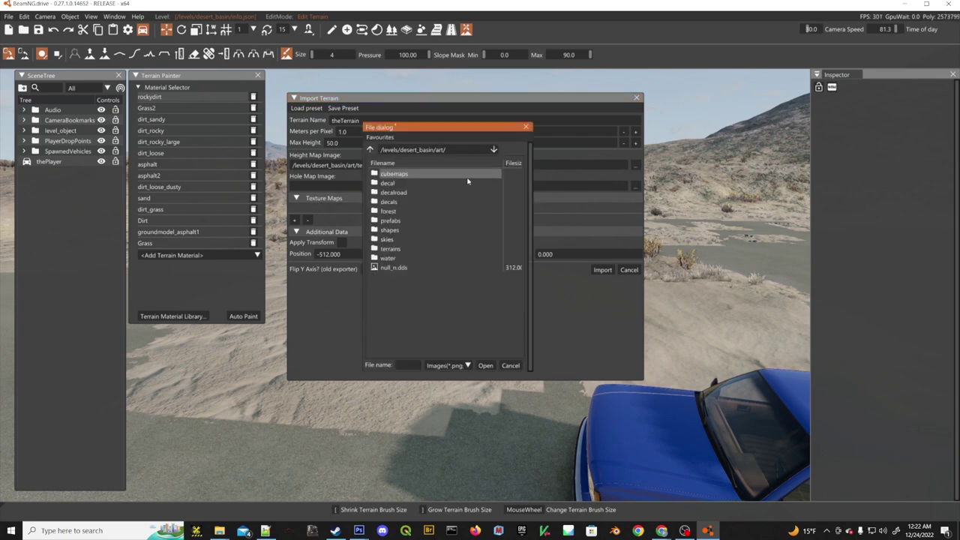
pyautogui.doubleClick(399, 249)
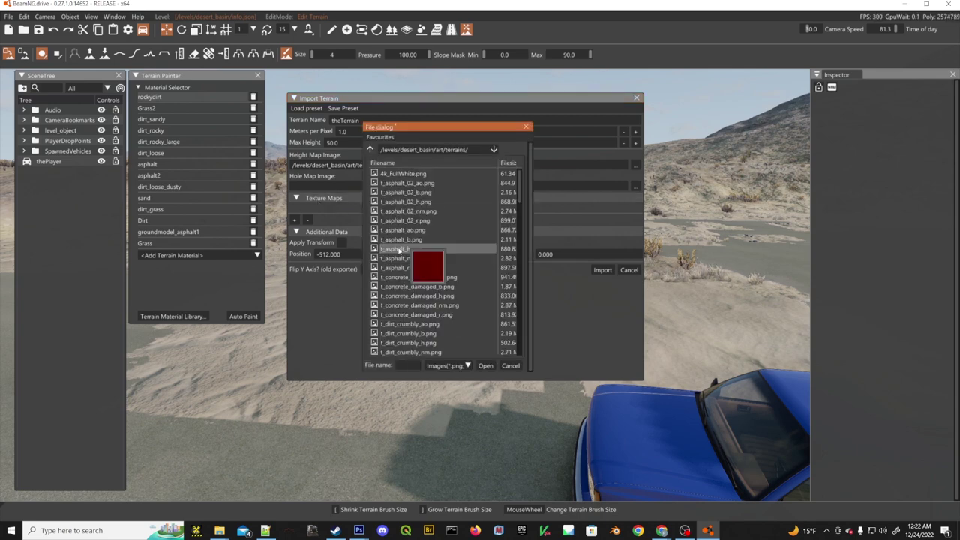
pyautogui.click(422, 174)
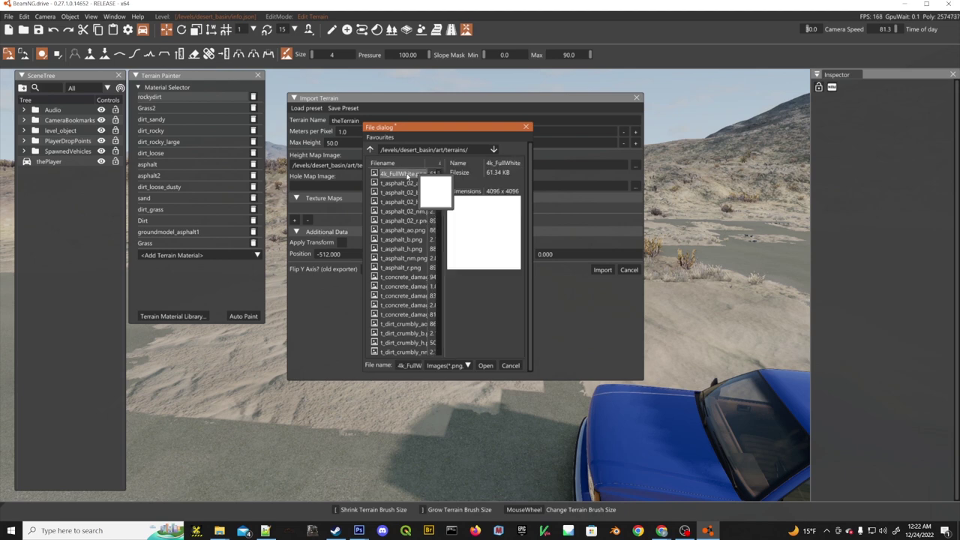
pyautogui.click(486, 366)
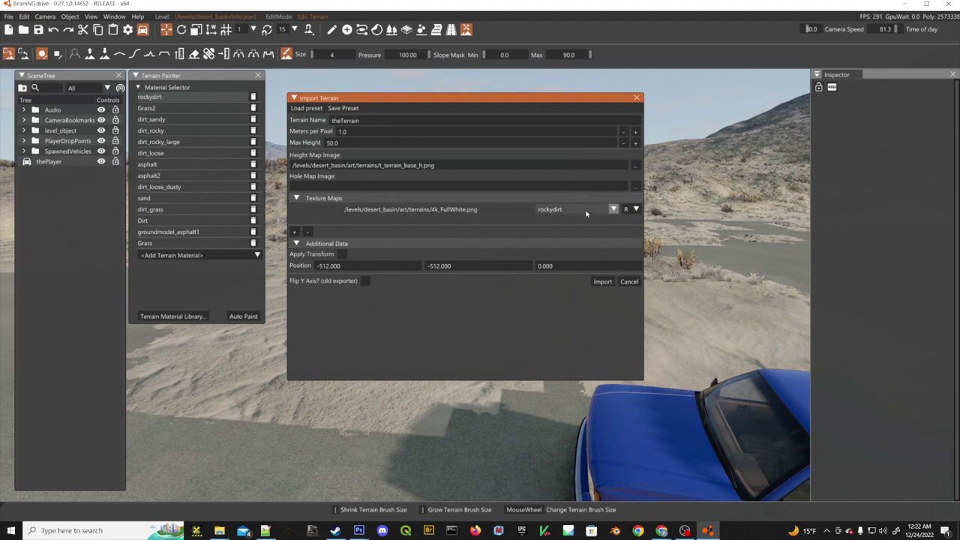
pyautogui.click(610, 212)
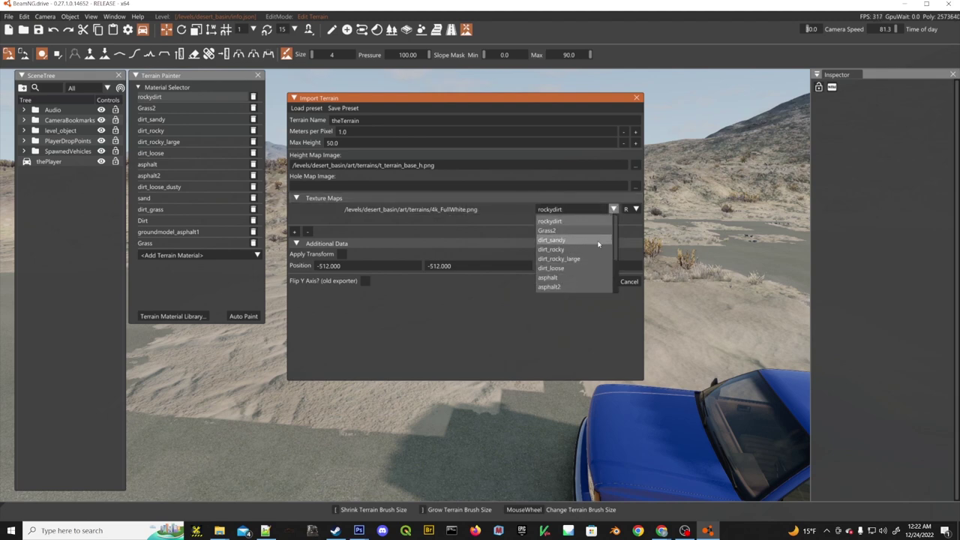
pyautogui.scroll(-2, 585, 252)
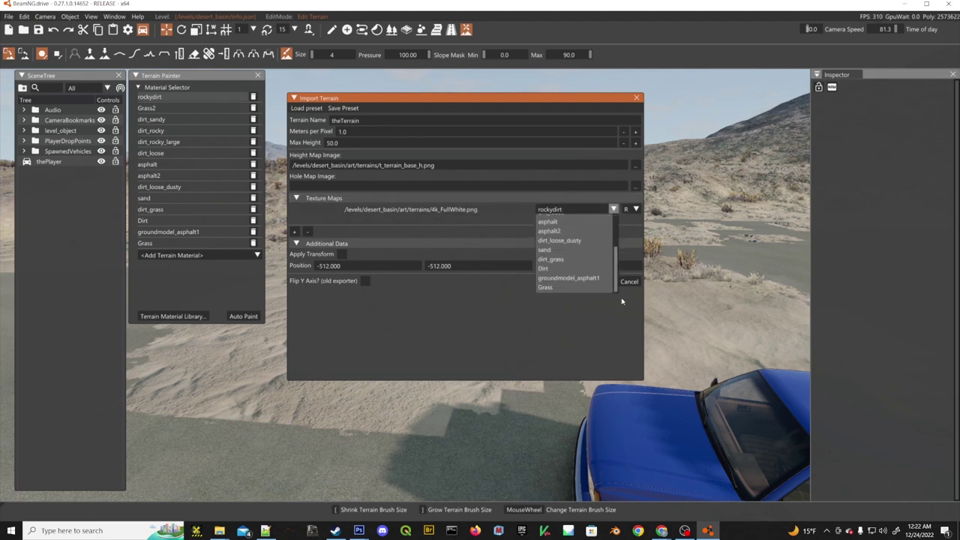
pyautogui.click(557, 259)
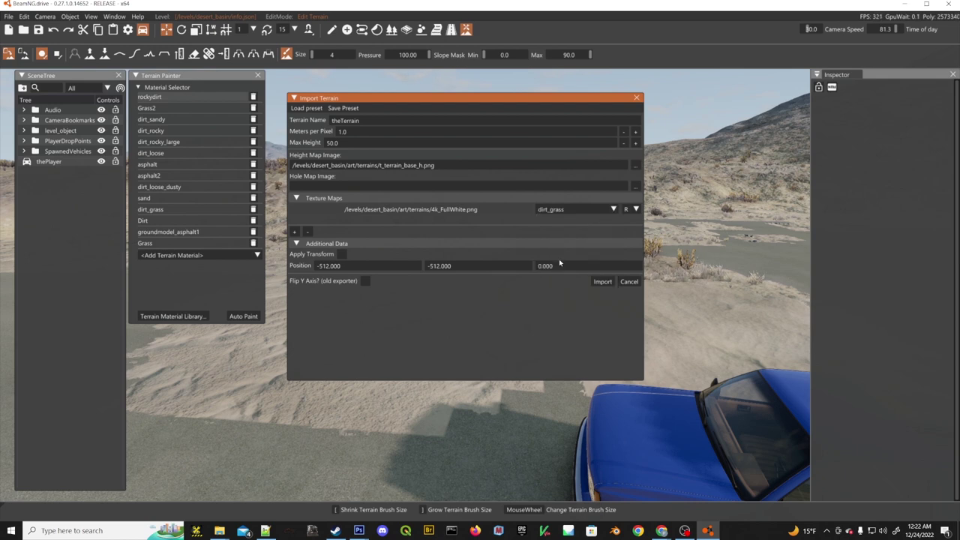
# Enable Apply Transform and set the terrain's X and Y position to -2048 each.
pyautogui.click(342, 255)
pyautogui.click(330, 266)
pyautogui.write('-')
pyautogui.write('202048')
pyautogui.press('Tab')
pyautogui.moveTo(440, 265); pyautogui.dragTo(429, 266)
pyautogui.write('-2048')
pyautogui.click(341, 255)
# Set the terrain scale to 0.5 meters per pixel and the max height to 250, and import the terrain.
pyautogui.click(371, 133)
pyautogui.write('5')
pyautogui.press('Tab')
pyautogui.write('250')
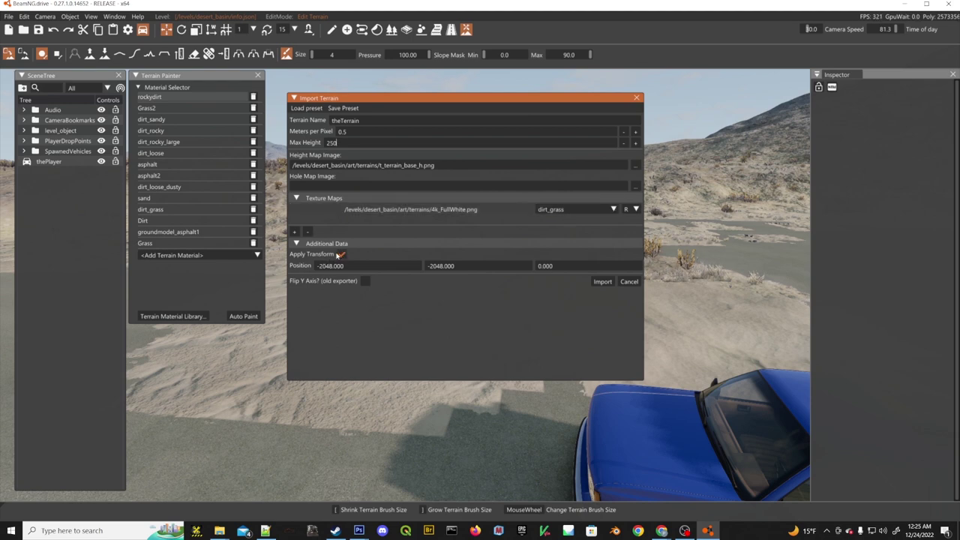
pyautogui.click(603, 282)
pyautogui.click(605, 283)
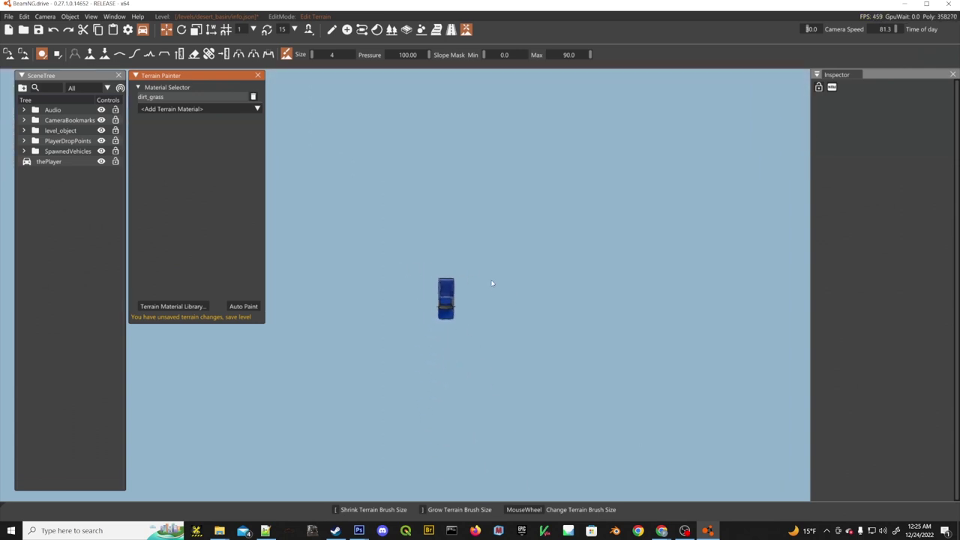
# Fly over the imported terrain and examine its shape, edges and ground texture up close and from a distance.
pyautogui.moveTo(496, 284); pyautogui.dragTo(539, 277, button='right')
pyautogui.moveTo(435, 380); pyautogui.dragTo(506, 389, button='right')
pyautogui.press('w')
pyautogui.press('w')
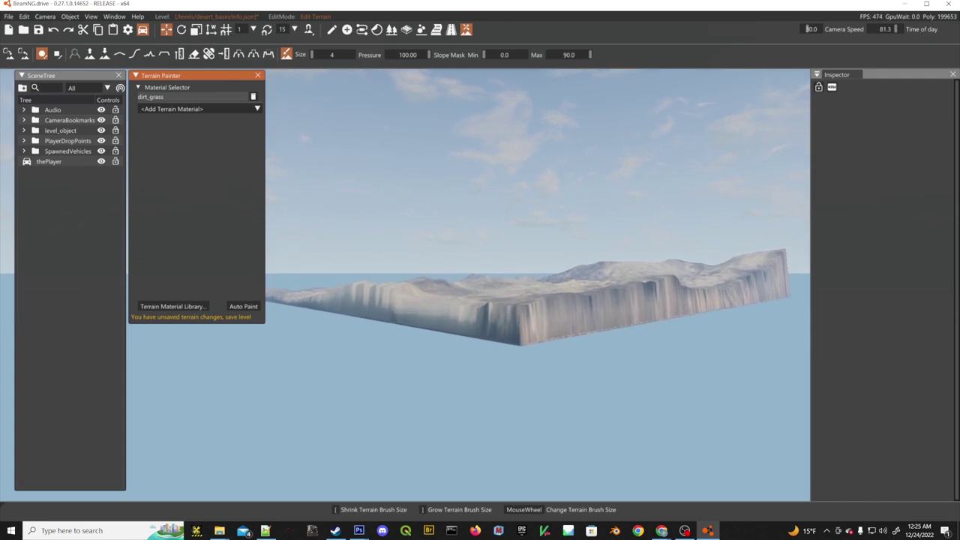
pyautogui.press('w')
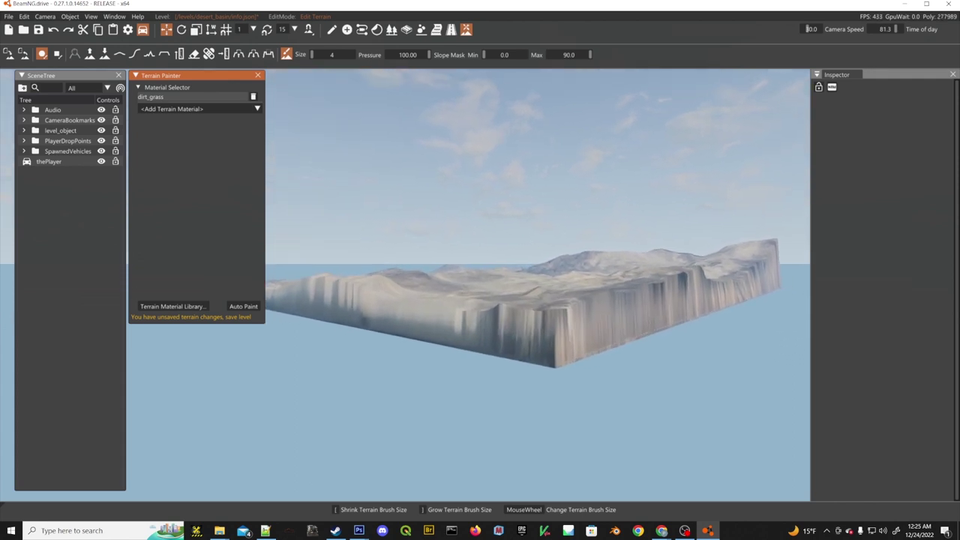
pyautogui.press('w')
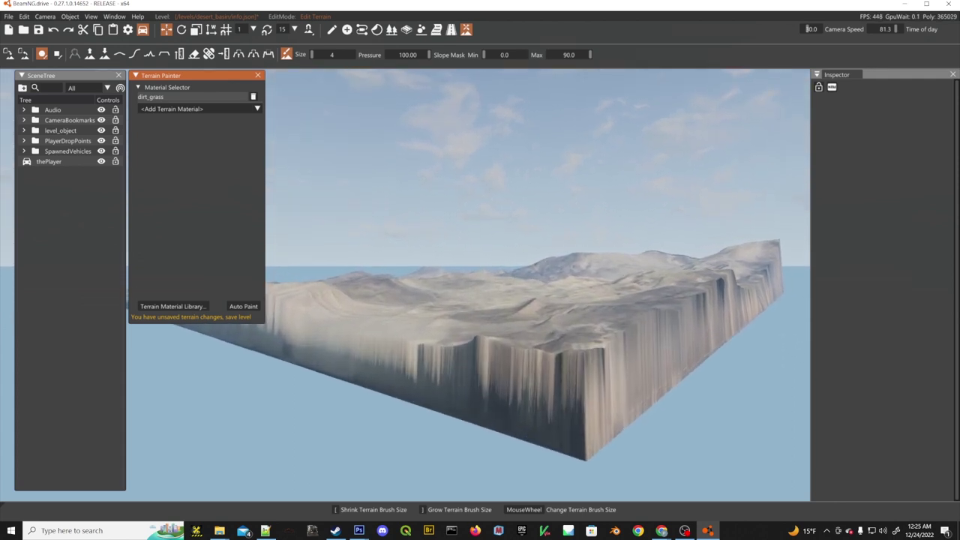
pyautogui.press('w')
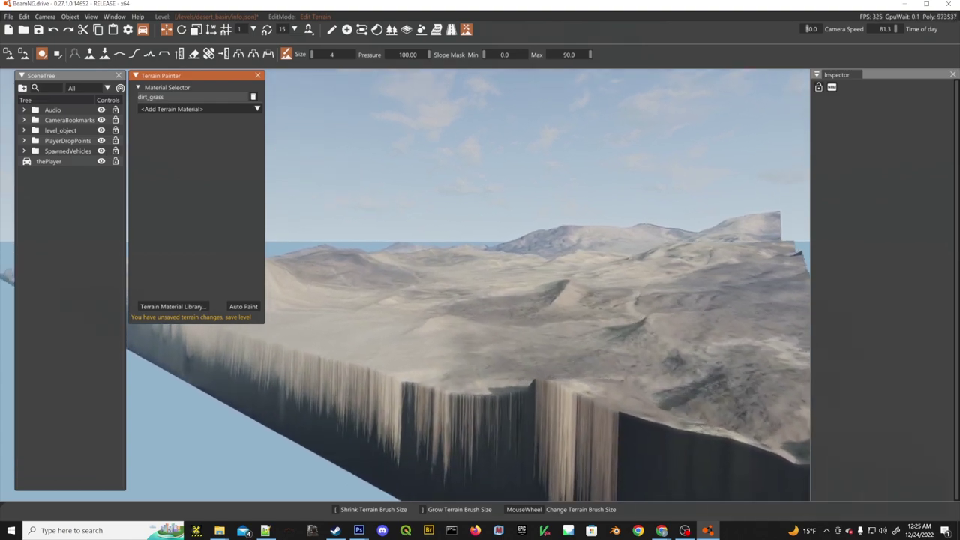
pyautogui.press('w')
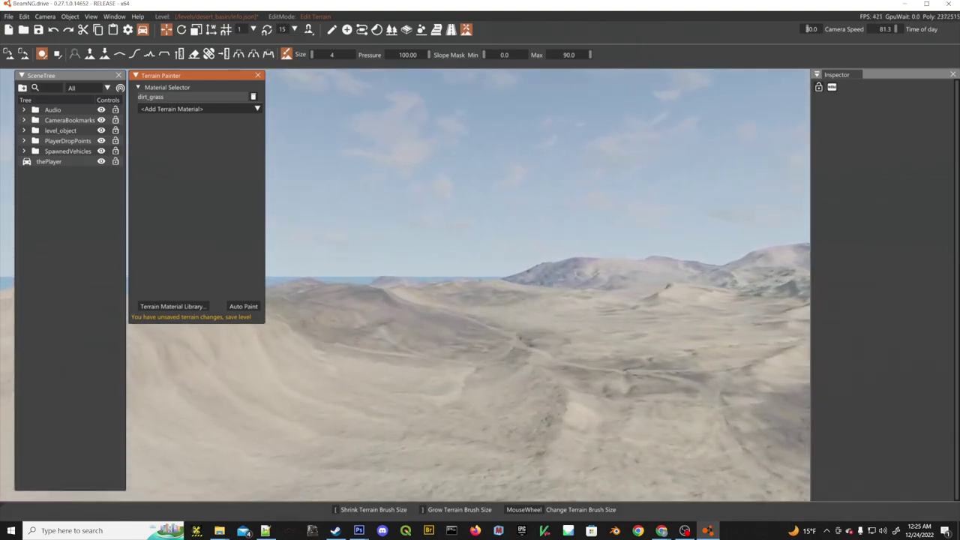
pyautogui.press('w')
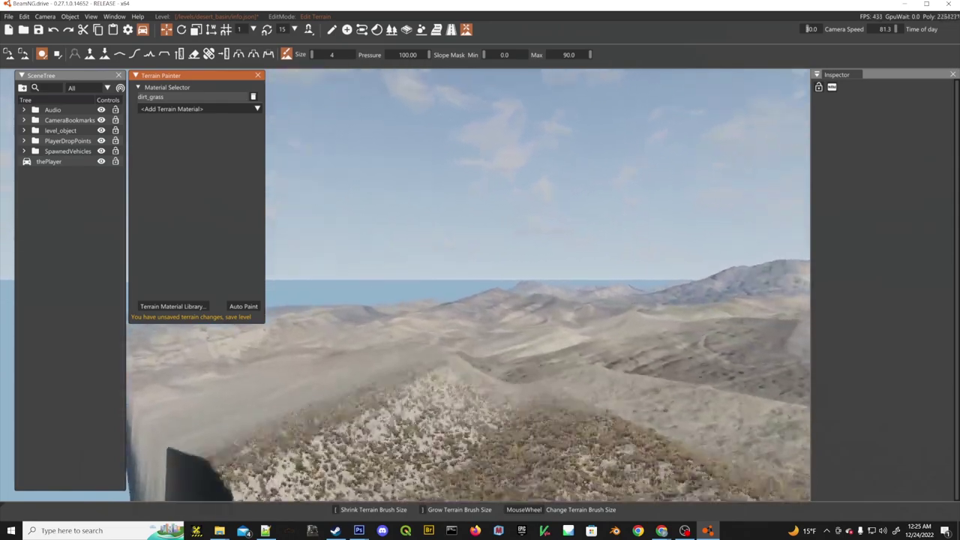
pyautogui.press('w')
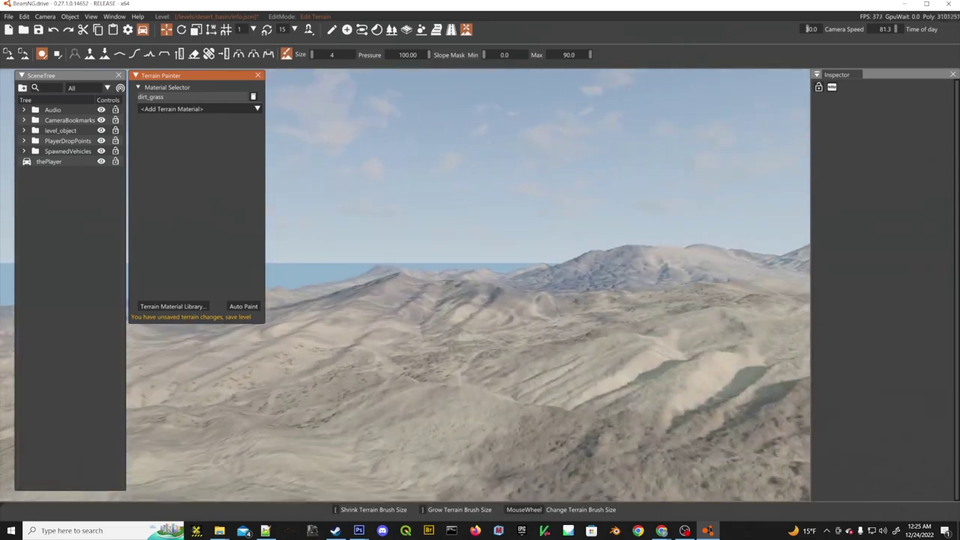
pyautogui.press('w')
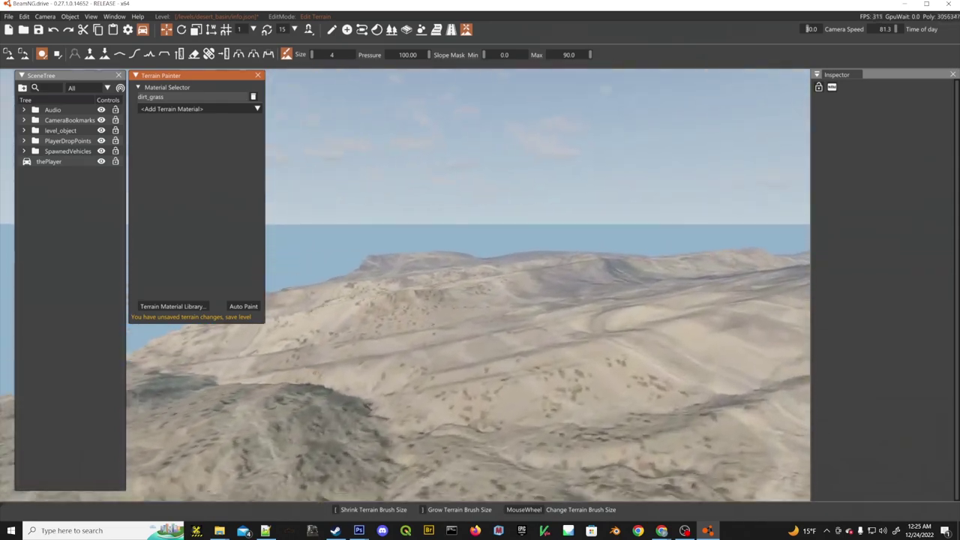
pyautogui.press('w')
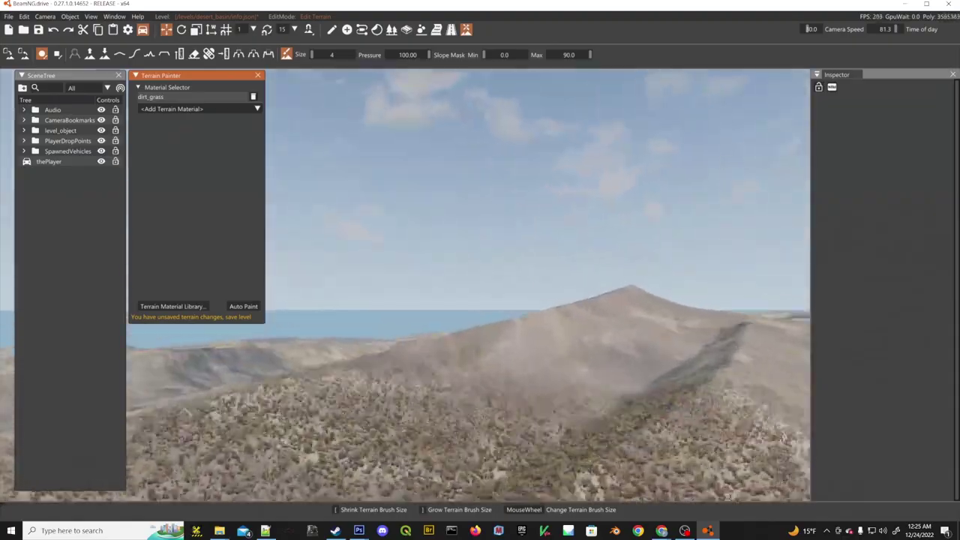
pyautogui.press('w')
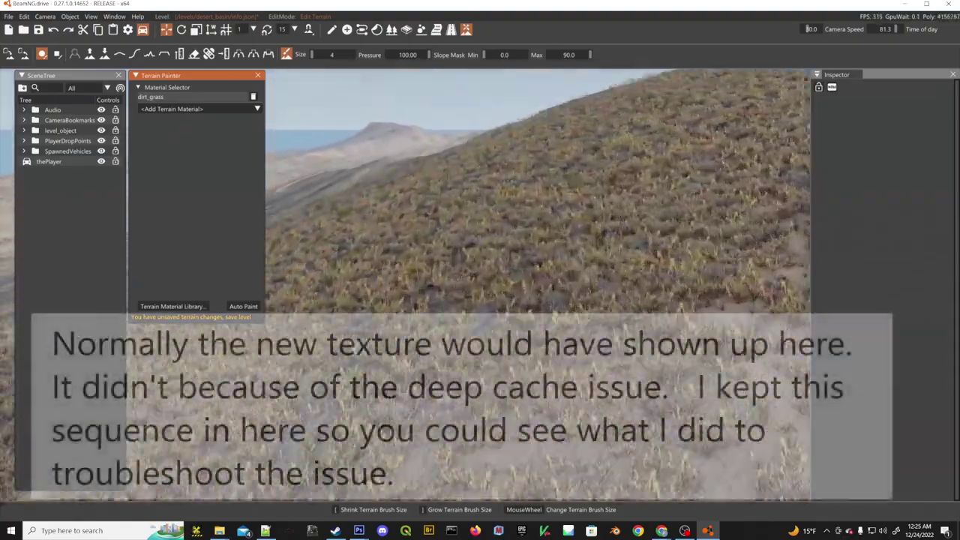
pyautogui.press('w')
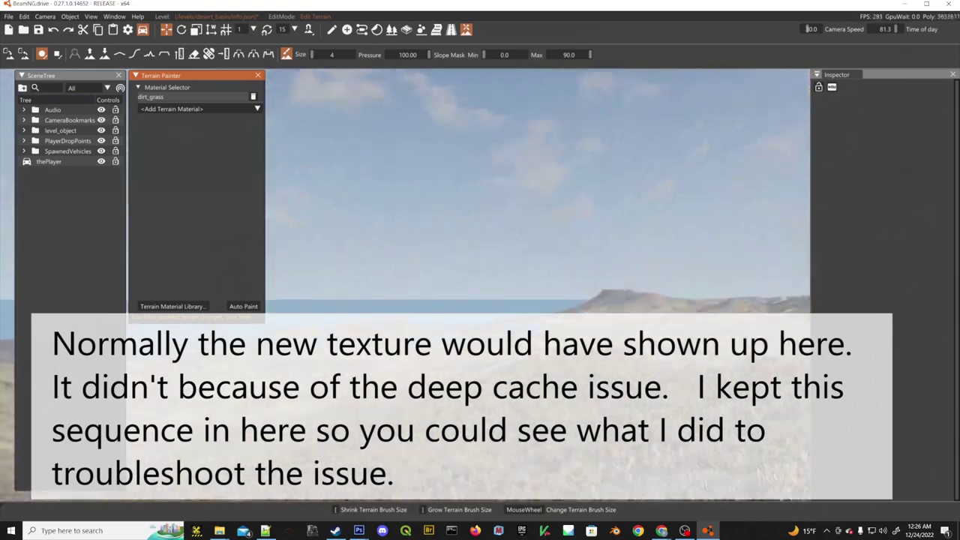
pyautogui.moveTo(481, 225); pyautogui.dragTo(676, 259, button='right')
pyautogui.moveTo(480, 270); pyautogui.dragTo(300, 405, button='right')
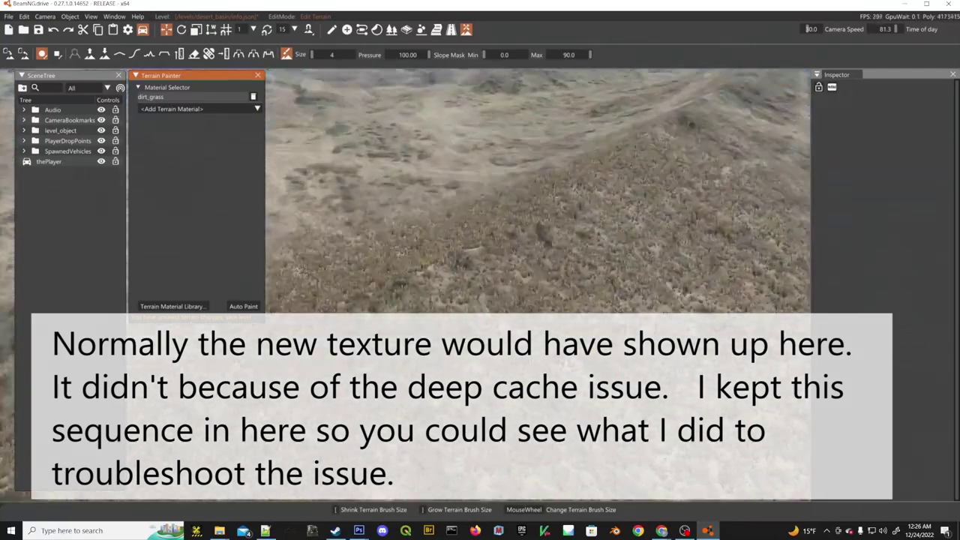
pyautogui.moveTo(572, 291); pyautogui.dragTo(487, 195, button='right')
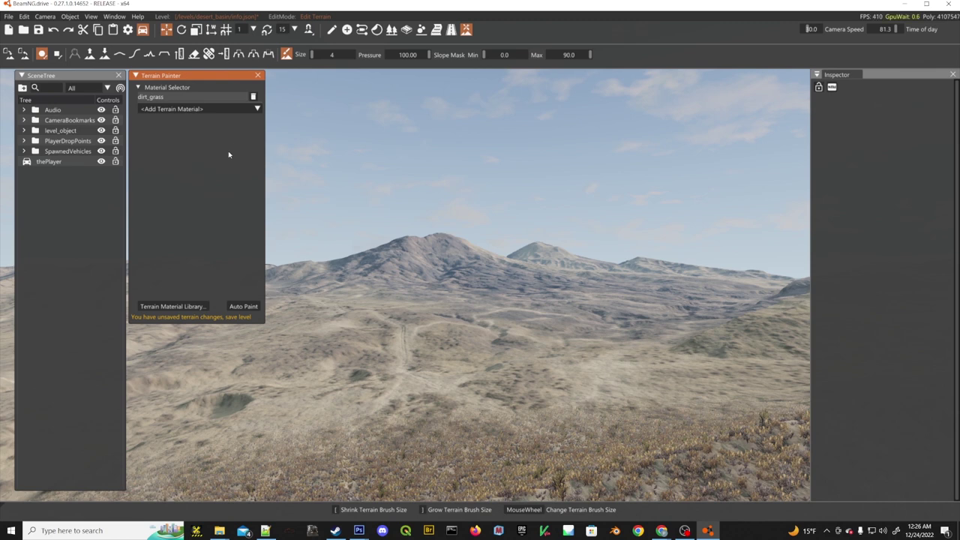
# Bulk change the dirt_grass material's base textures in the Terrain Material Library to the set of t_terrain_base_b.png.
pyautogui.click(171, 308)
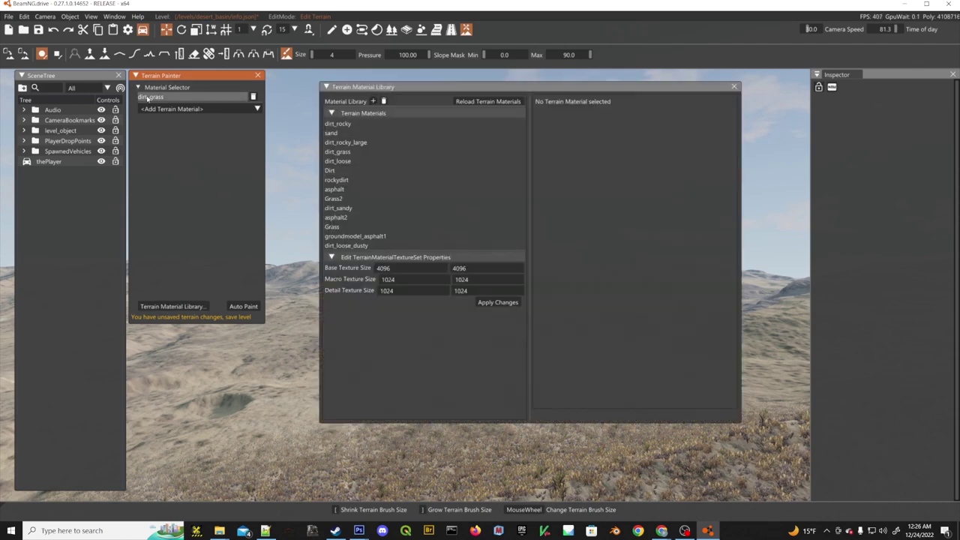
pyautogui.click(354, 152)
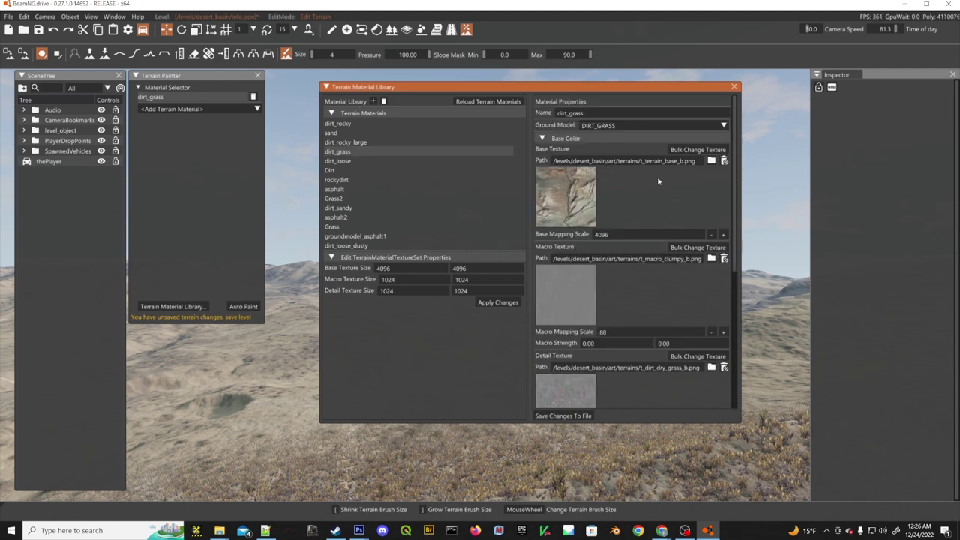
pyautogui.click(694, 150)
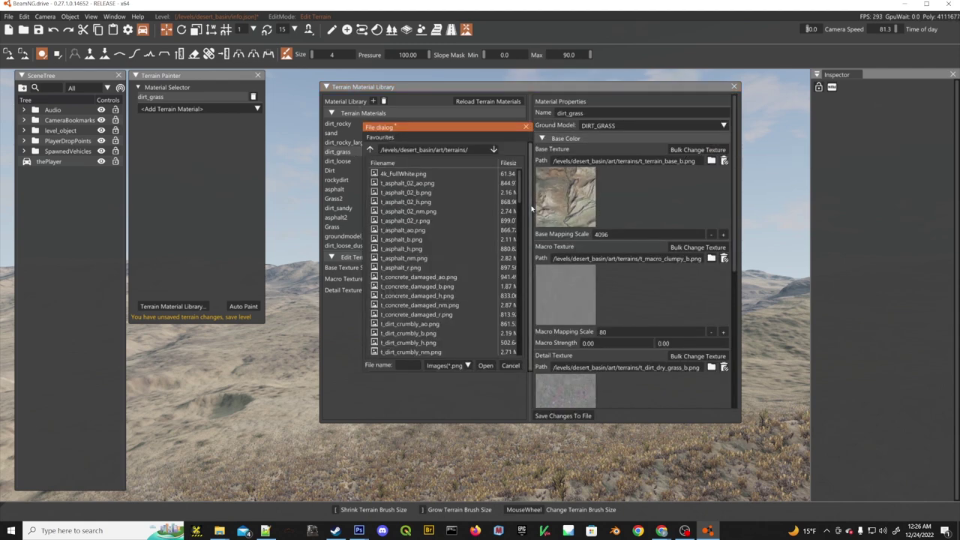
pyautogui.moveTo(520, 191); pyautogui.dragTo(516, 349)
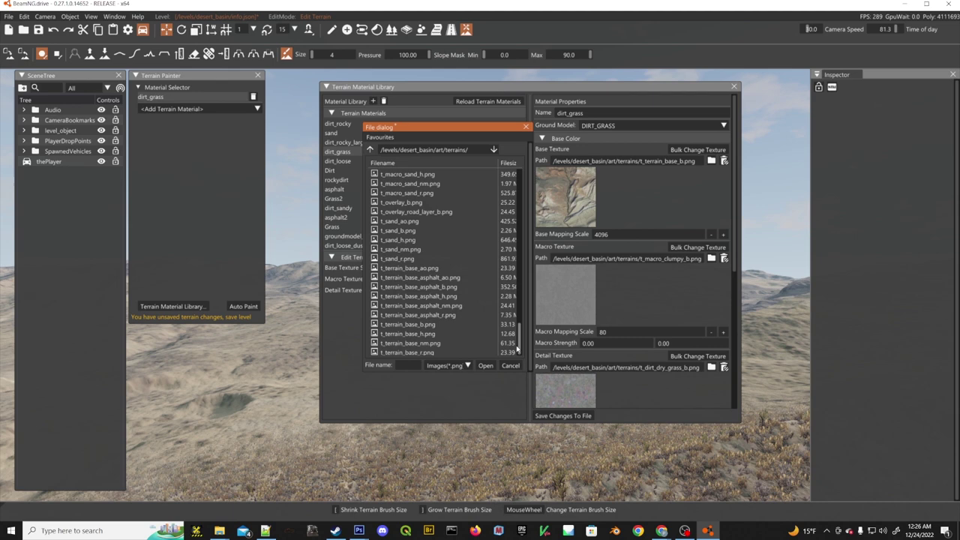
pyautogui.click(412, 326)
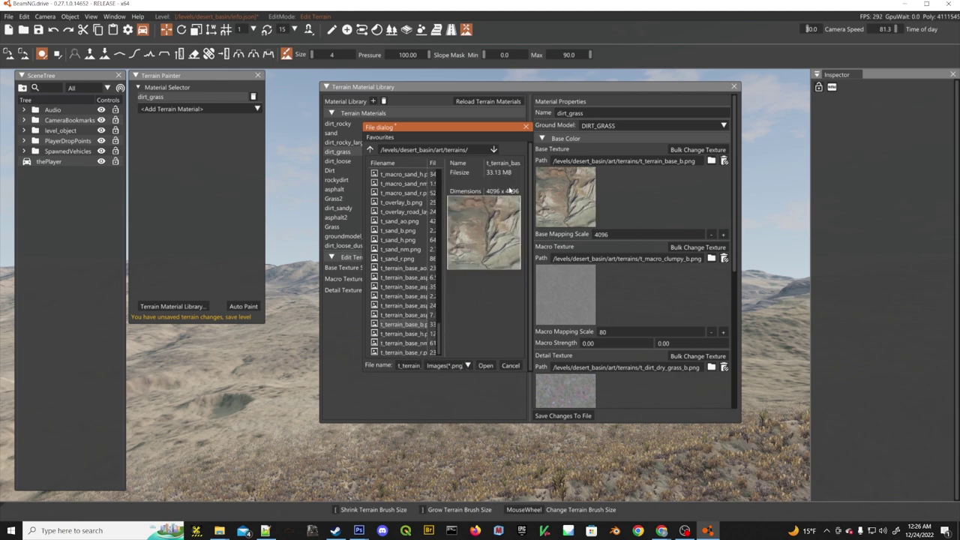
pyautogui.click(486, 366)
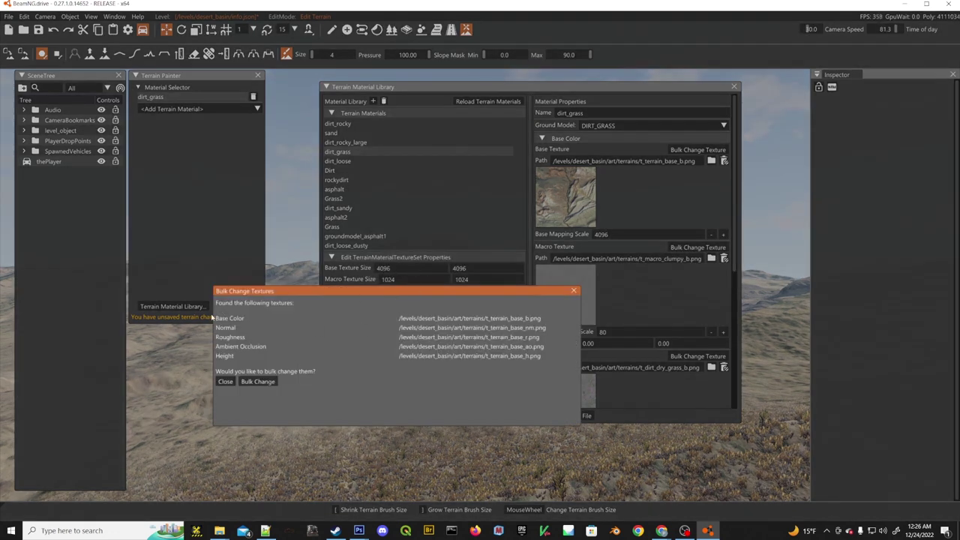
pyautogui.click(258, 381)
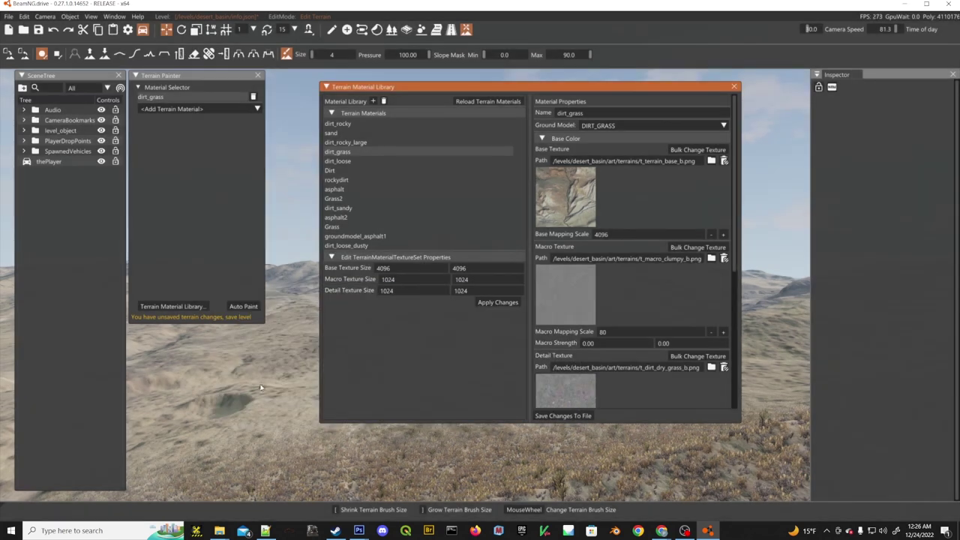
# Save the dirt_grass material changes to file and close the Terrain Material Library.
pyautogui.click(564, 416)
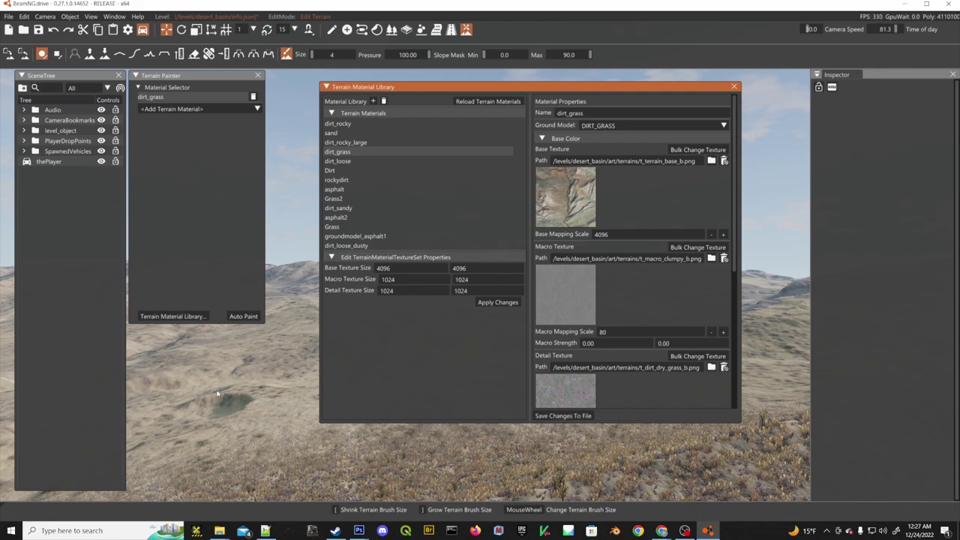
pyautogui.moveTo(217, 393)
pyautogui.mouseDown(button='right')
pyautogui.moveTo(217, 270)
pyautogui.moveTo(217, 420)
pyautogui.moveTo(217, 397)
pyautogui.mouseUp(button='right')
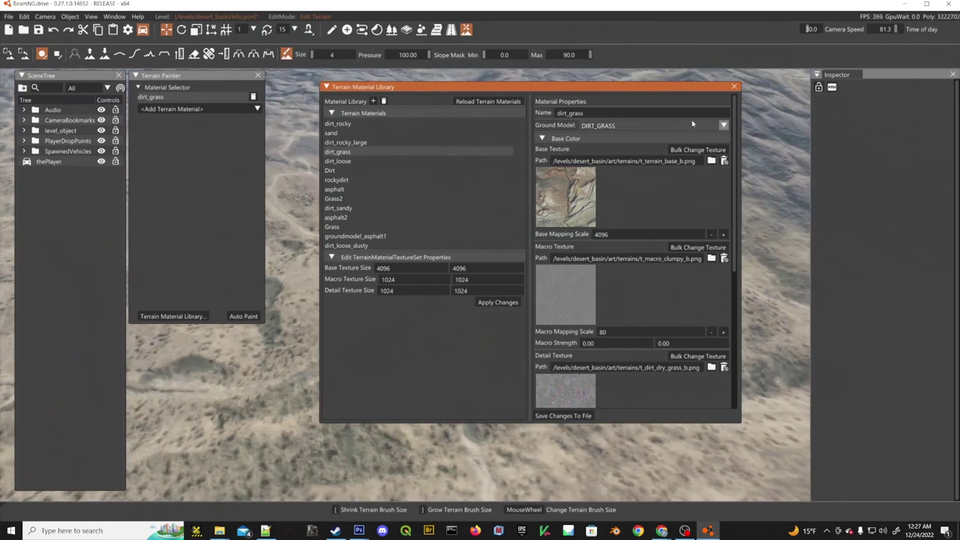
pyautogui.click(733, 87)
# Fly over the terrain and examine how the base texture lines up with the hills and tracks.
pyautogui.moveTo(558, 289); pyautogui.dragTo(805, 294, button='right')
pyautogui.press('w')
pyautogui.press('w')
pyautogui.press('w')
pyautogui.press('w')
pyautogui.press('w')
pyautogui.press('w')
pyautogui.moveTo(469, 286); pyautogui.dragTo(352, 244, button='right')
pyautogui.press('w')
pyautogui.press('w')
pyautogui.press('w')
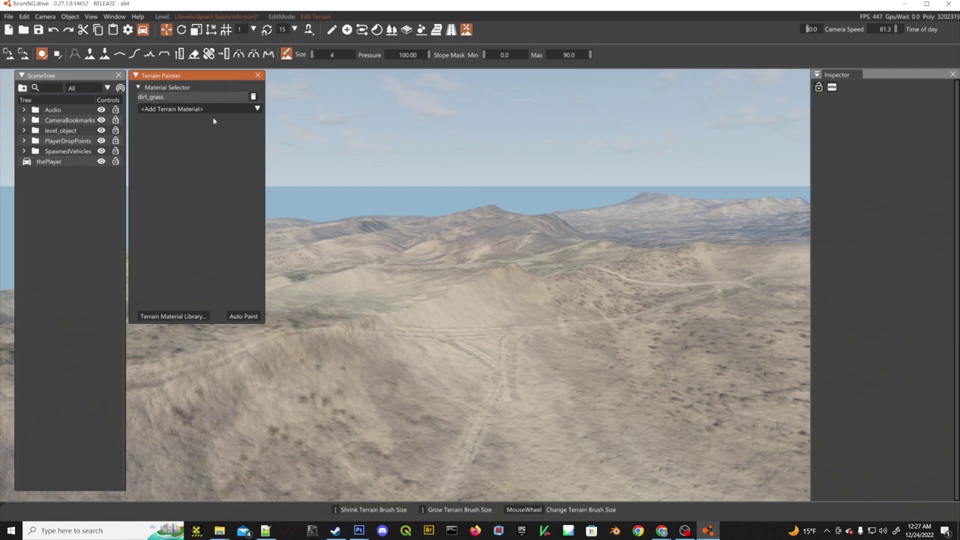
# Try bulk changing dirt_grass's base textures to the t_terrain_base_asphalt_b.png set and save the changes to file.
pyautogui.click(179, 318)
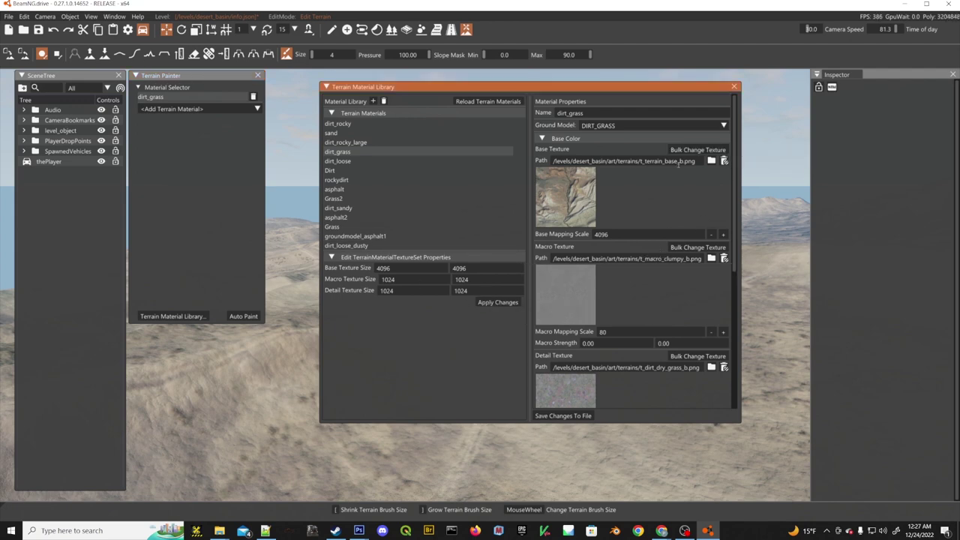
pyautogui.click(711, 161)
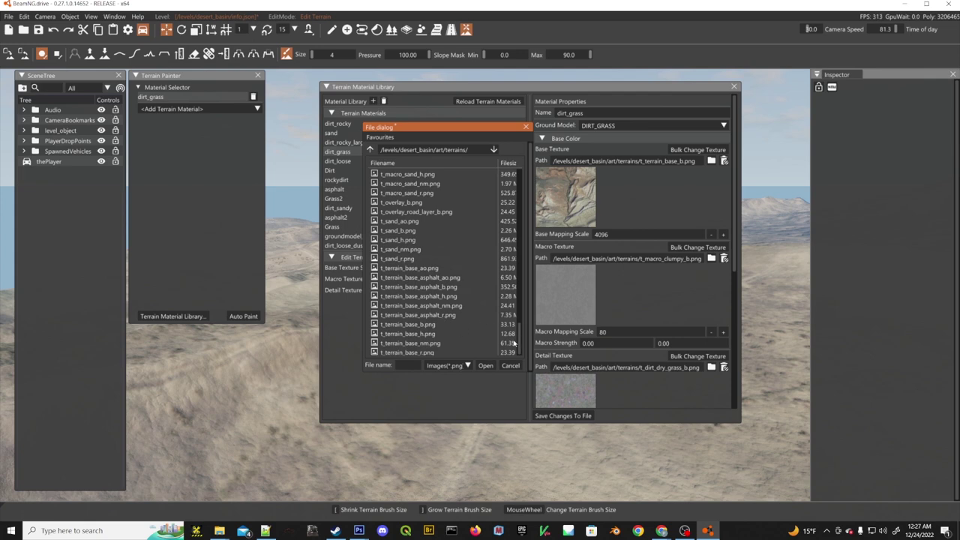
pyautogui.click(438, 288)
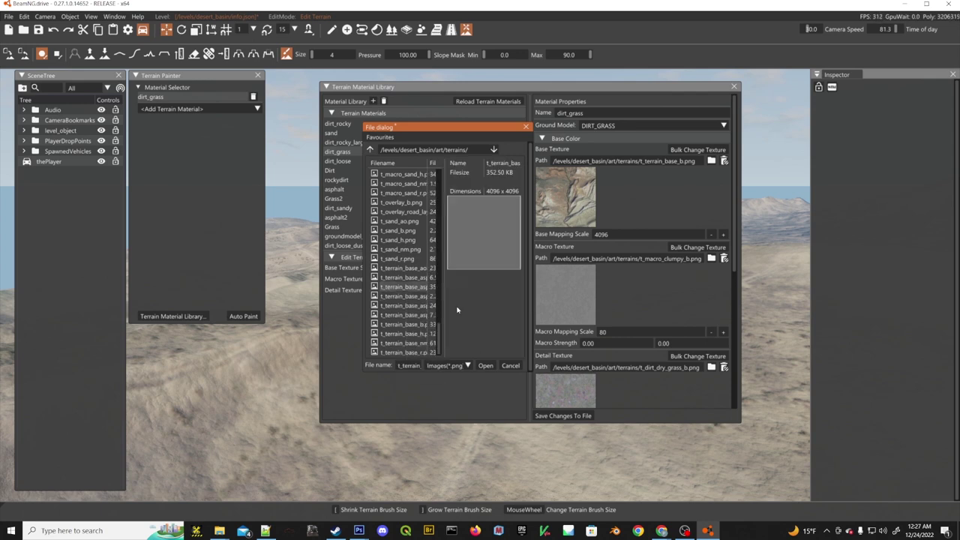
pyautogui.click(486, 366)
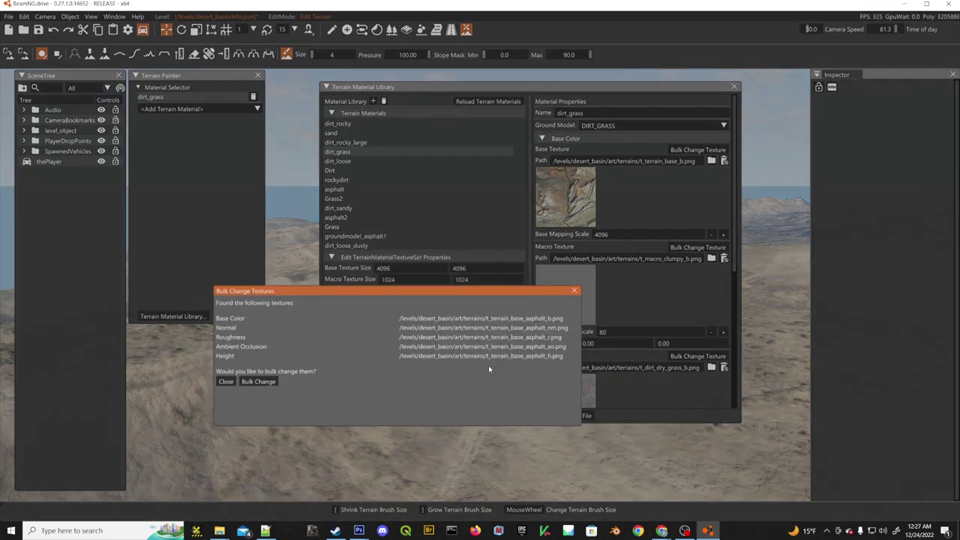
pyautogui.click(259, 382)
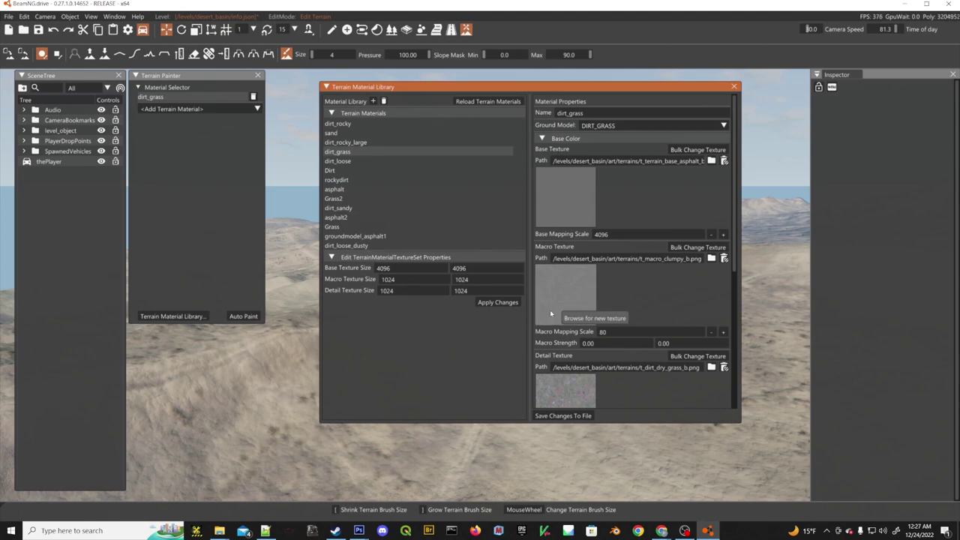
pyautogui.click(564, 417)
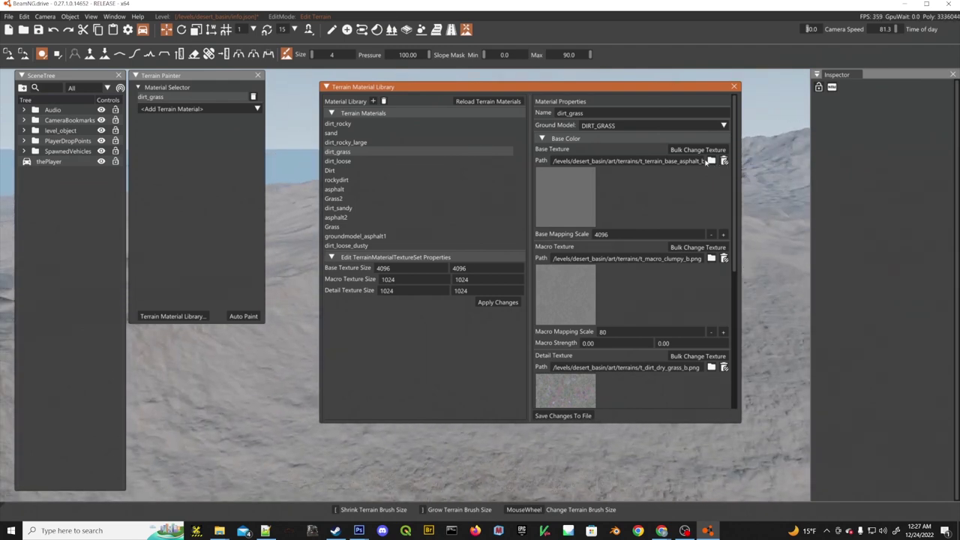
# Bulk change dirt_grass's base textures to the t_terrain_base_b.png set, save the changes to file and close the material library.
pyautogui.click(711, 160)
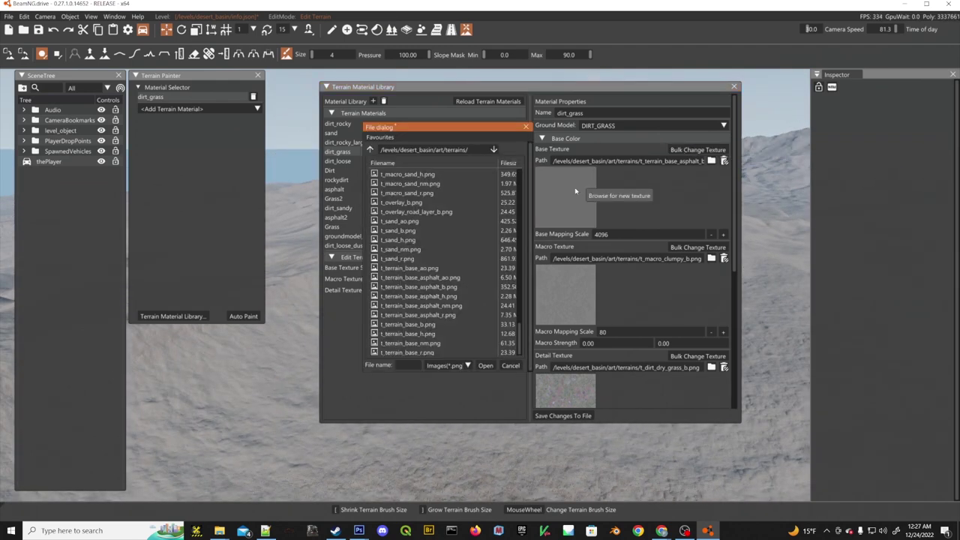
pyautogui.click(426, 325)
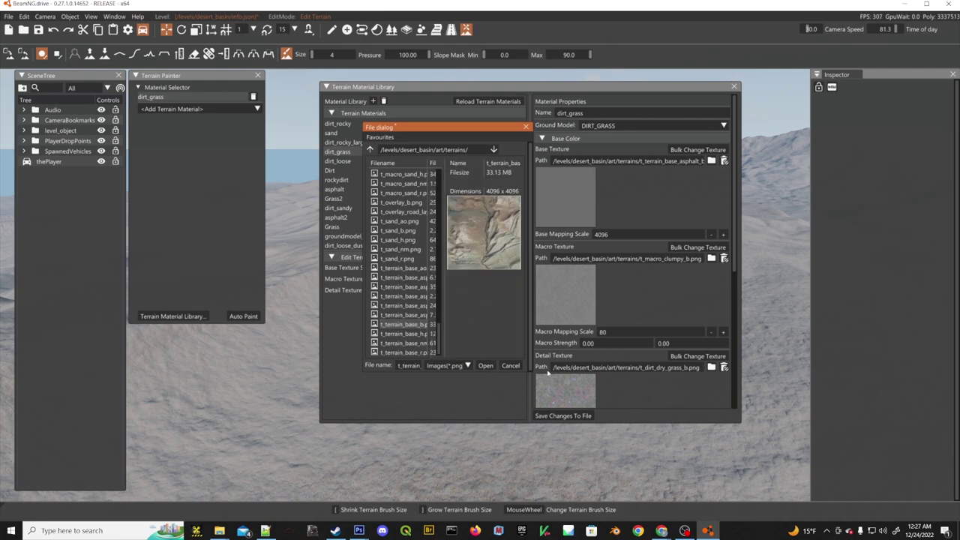
pyautogui.click(486, 365)
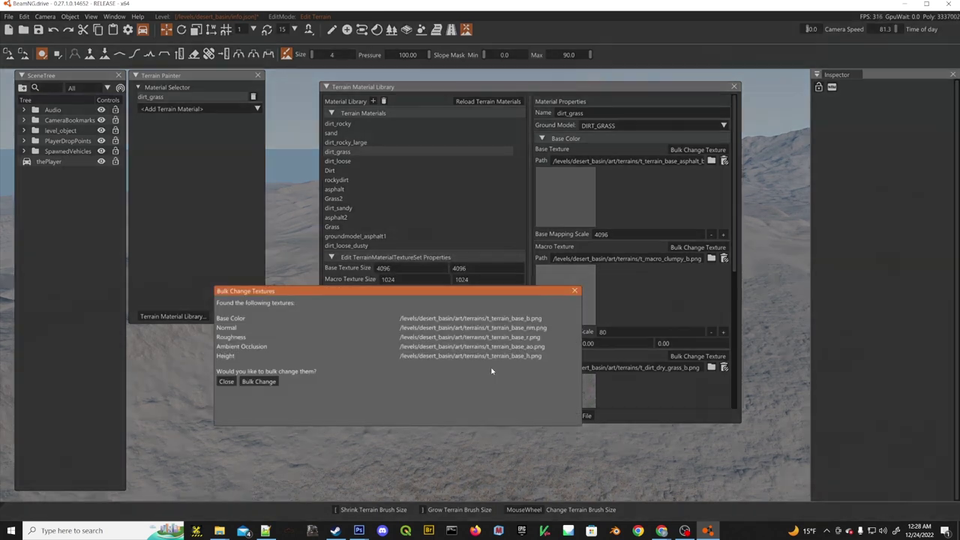
pyautogui.click(258, 381)
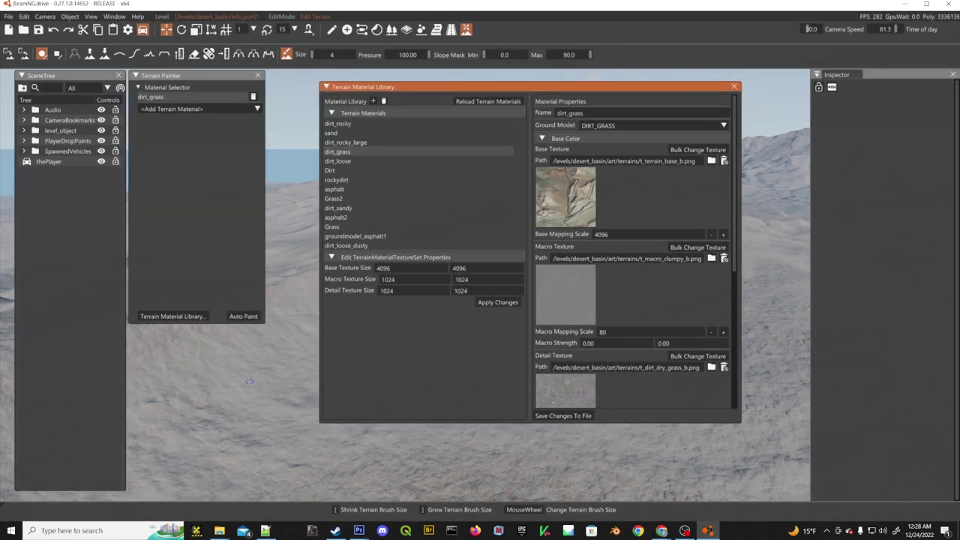
pyautogui.click(562, 415)
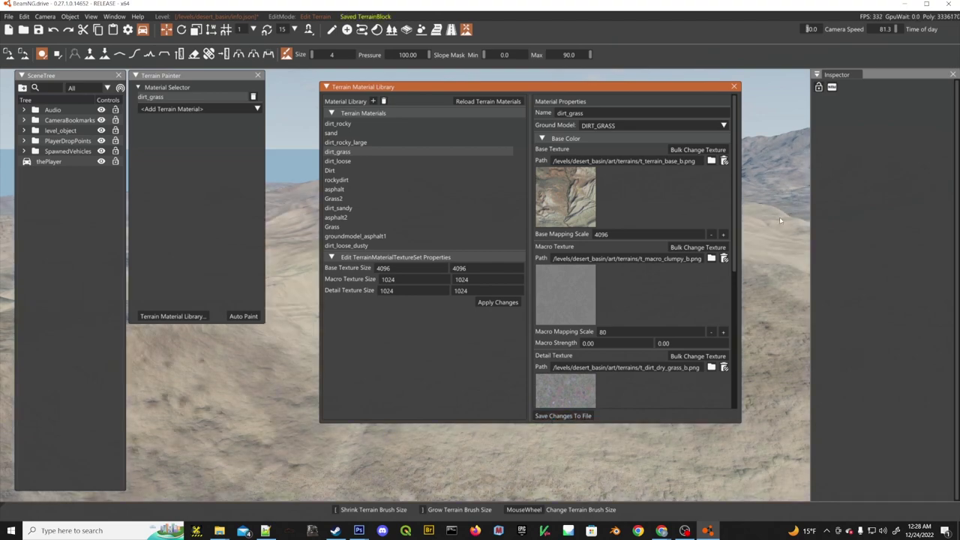
pyautogui.click(734, 87)
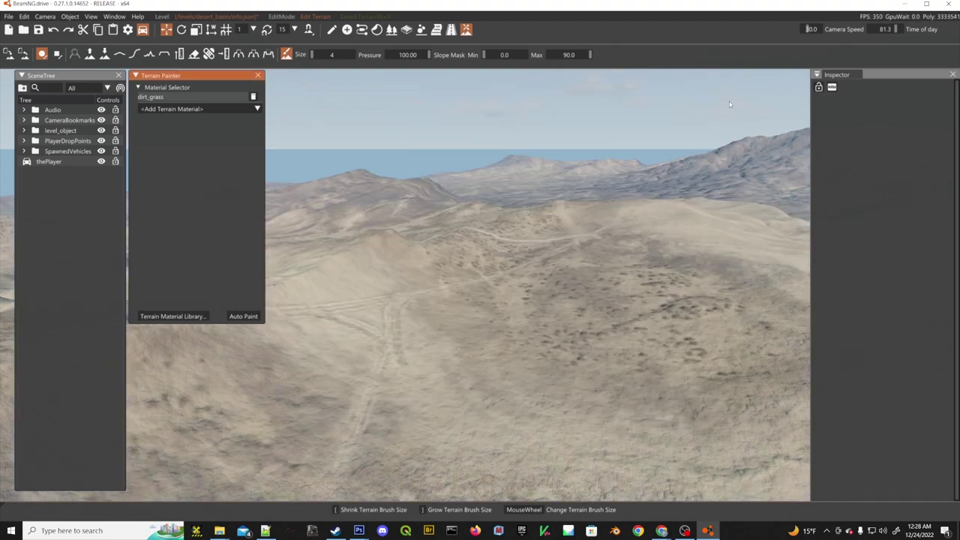
# Fly around the hills, ridges and valleys and examine how the base texture's shading matches the terrain shape.
pyautogui.press('w')
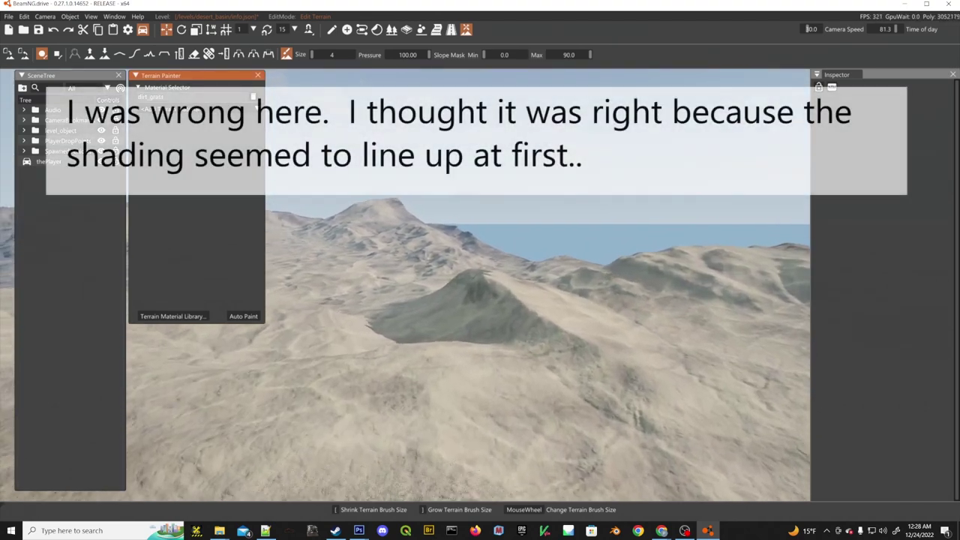
pyautogui.press('w')
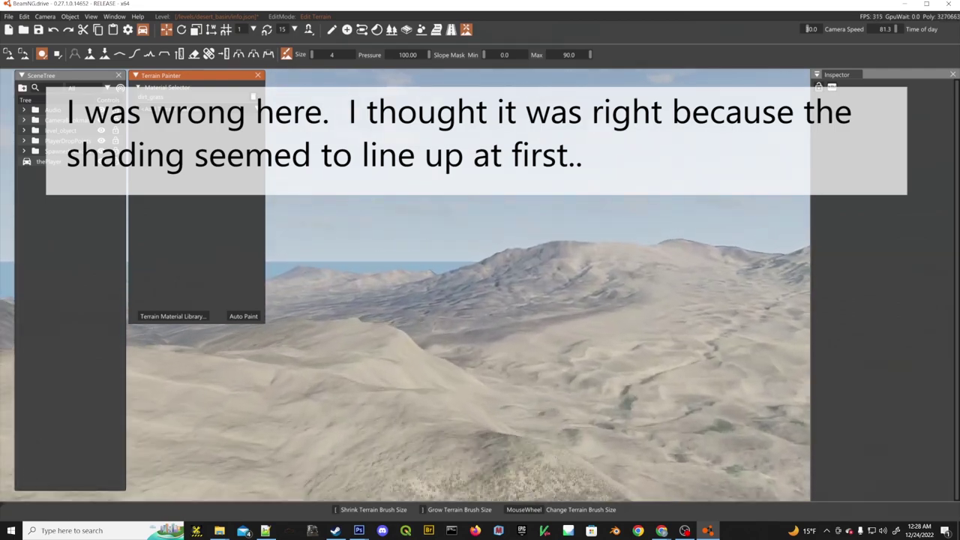
pyautogui.press('w')
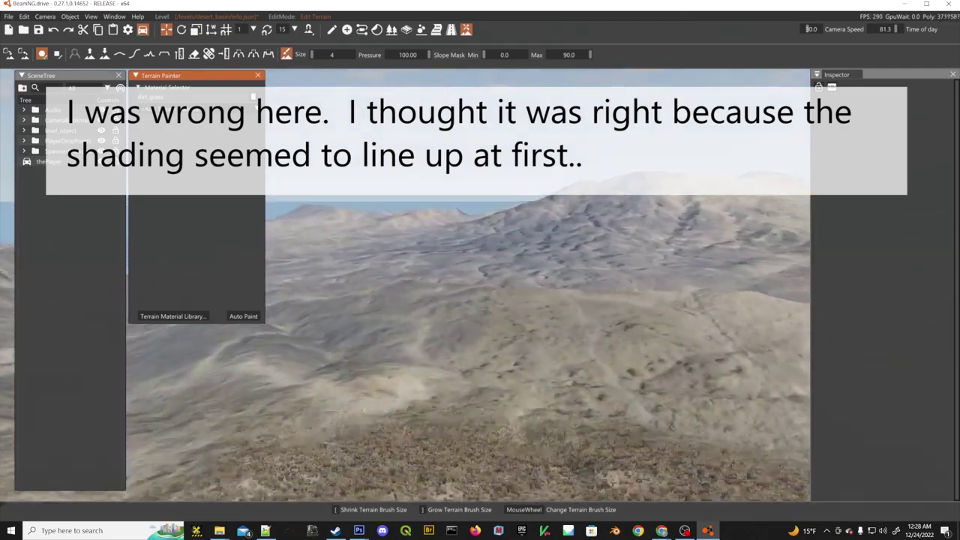
pyautogui.press('w')
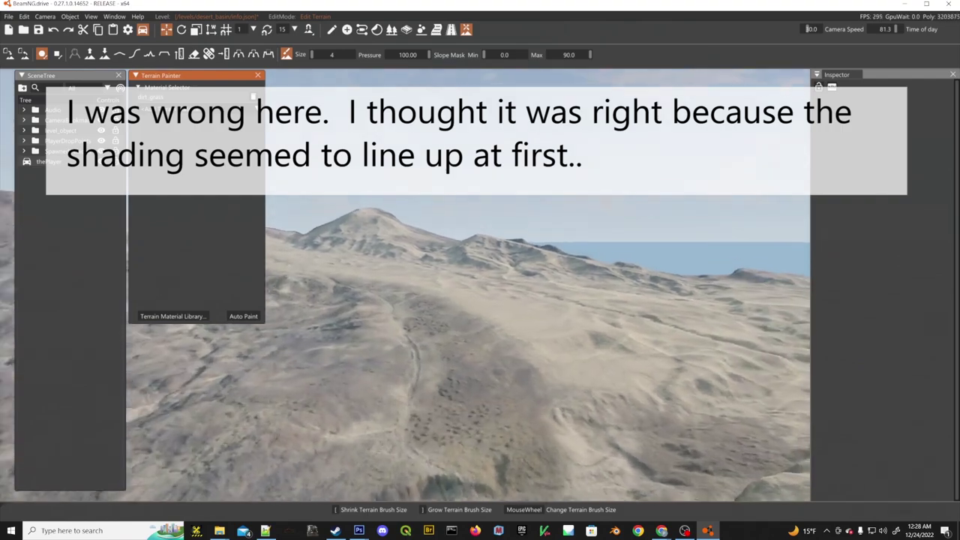
pyautogui.press('w')
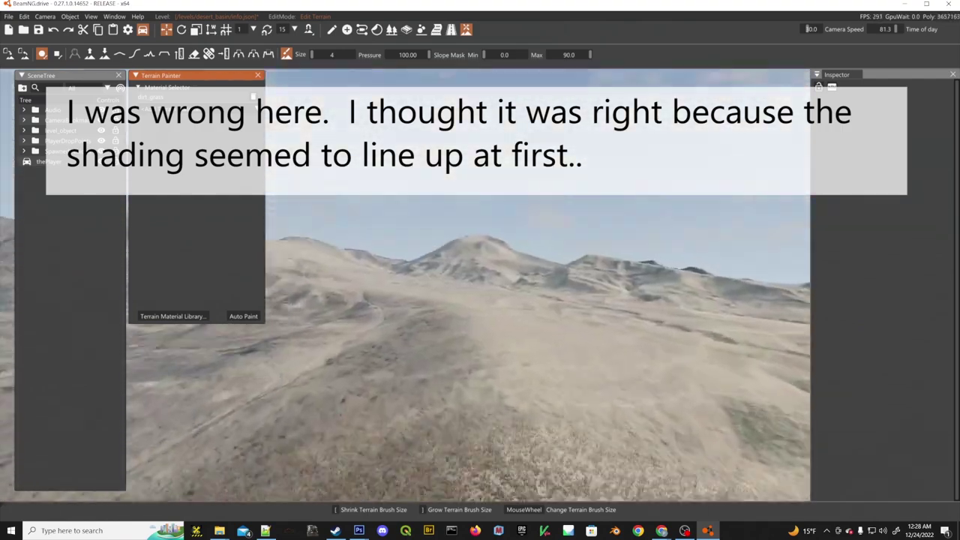
pyautogui.press('w')
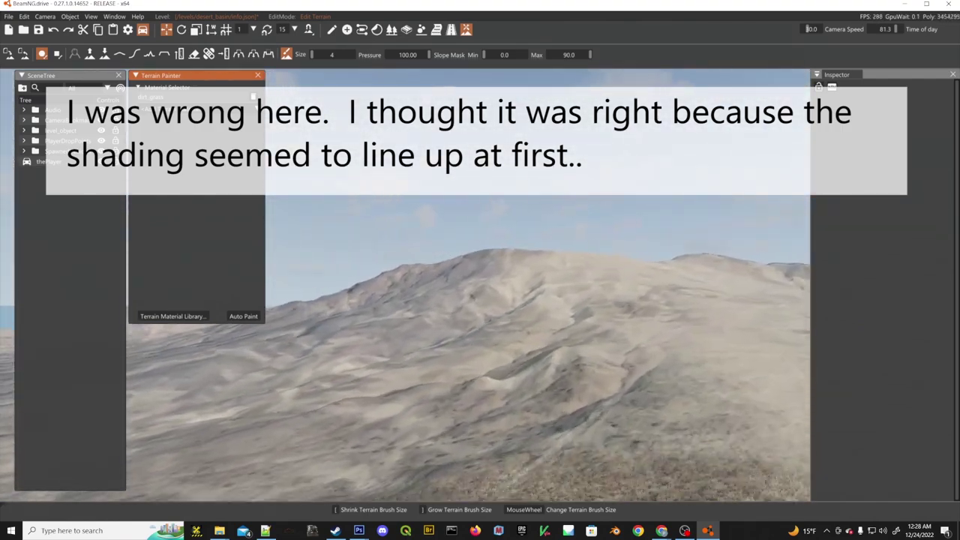
pyautogui.press('w')
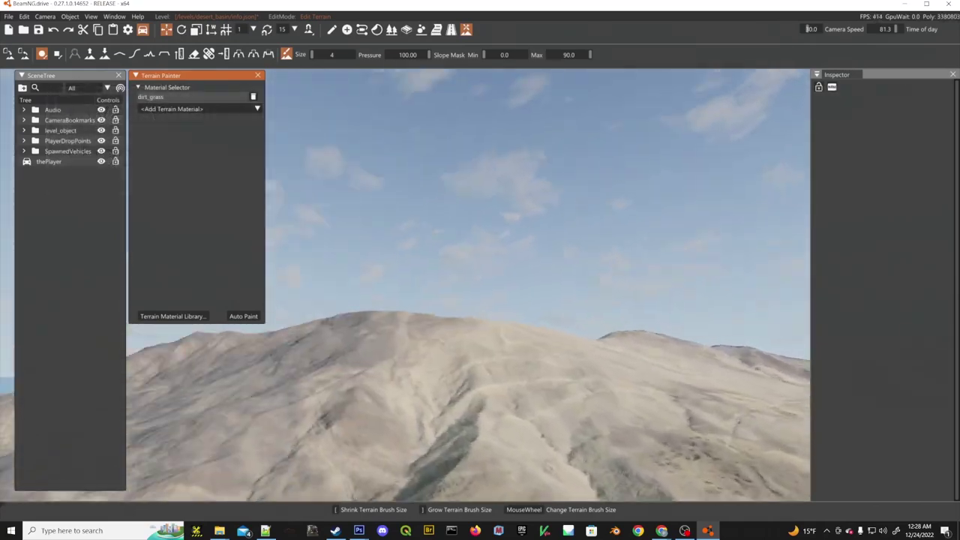
pyautogui.press('w')
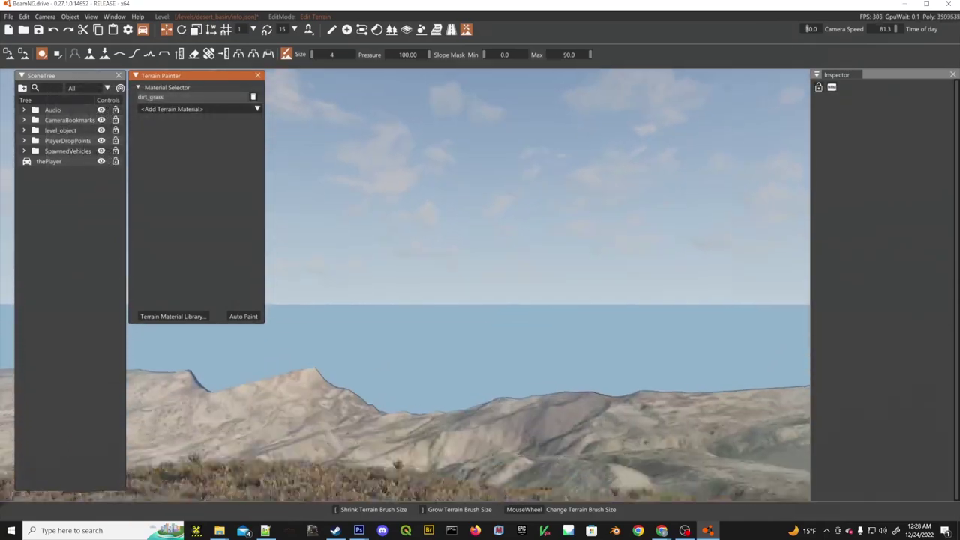
pyautogui.press('w')
pyautogui.moveTo(537, 272); pyautogui.dragTo(659, 277, button='right')
pyautogui.press('w')
pyautogui.press('w')
pyautogui.press('w')
pyautogui.press('w')
pyautogui.press('w')
pyautogui.press('w')
pyautogui.press('w')
pyautogui.press('w')
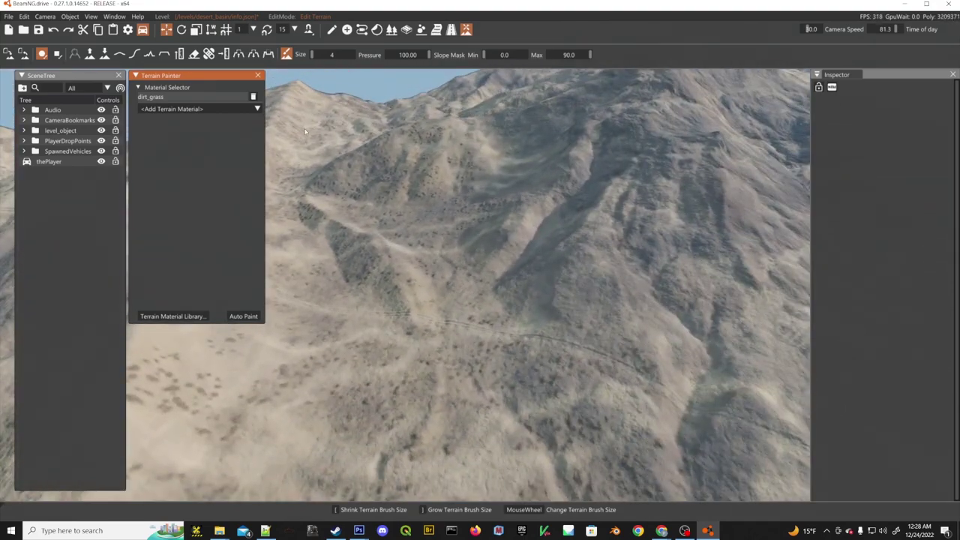
# Add asphalt as a terrain material in the Terrain Painter and save the level.
pyautogui.click(231, 111)
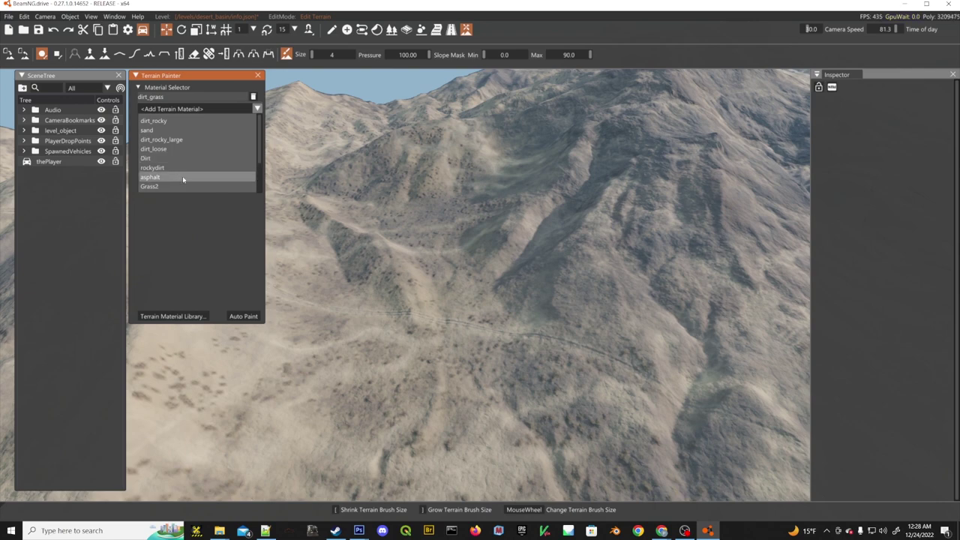
pyautogui.moveTo(480, 270); pyautogui.dragTo(683, 383, button='right')
pyautogui.press('w')
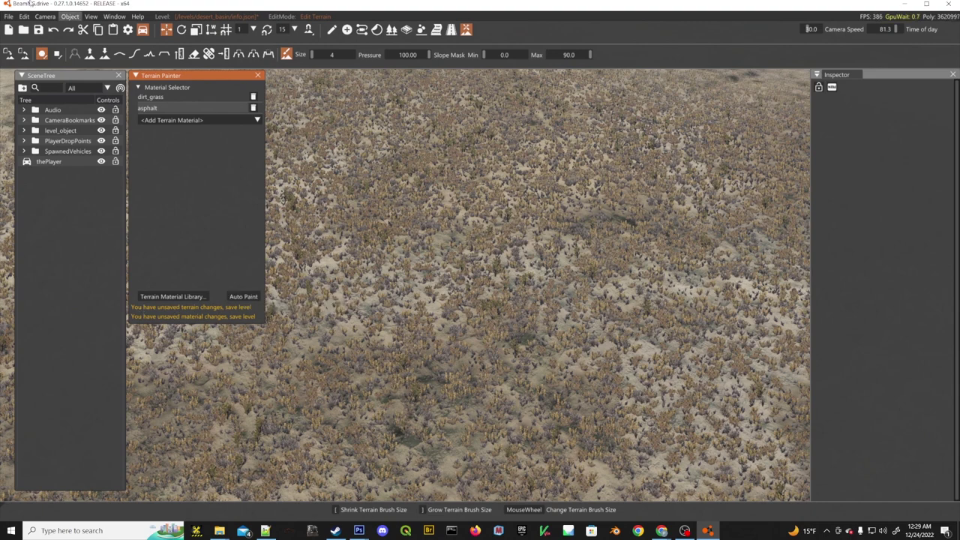
pyautogui.click(8, 16)
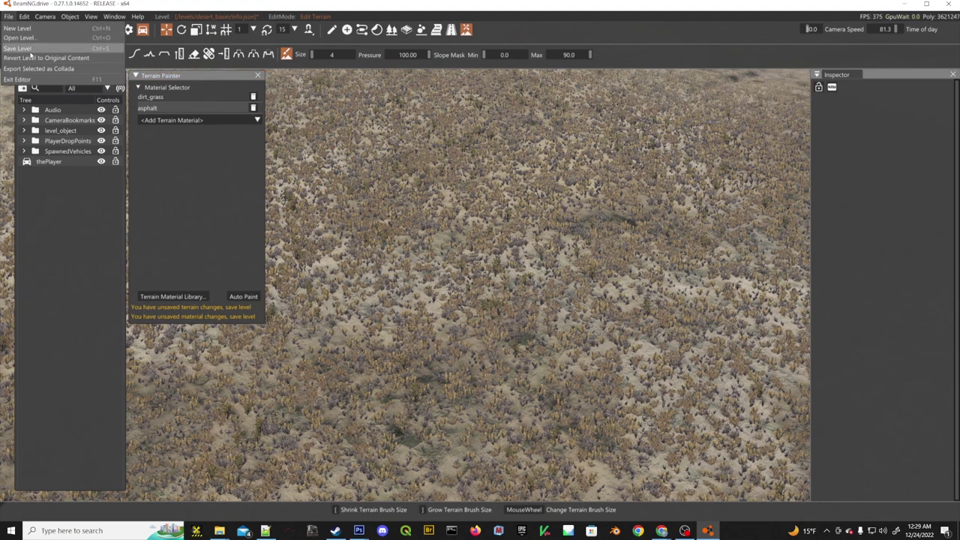
pyautogui.click(28, 57)
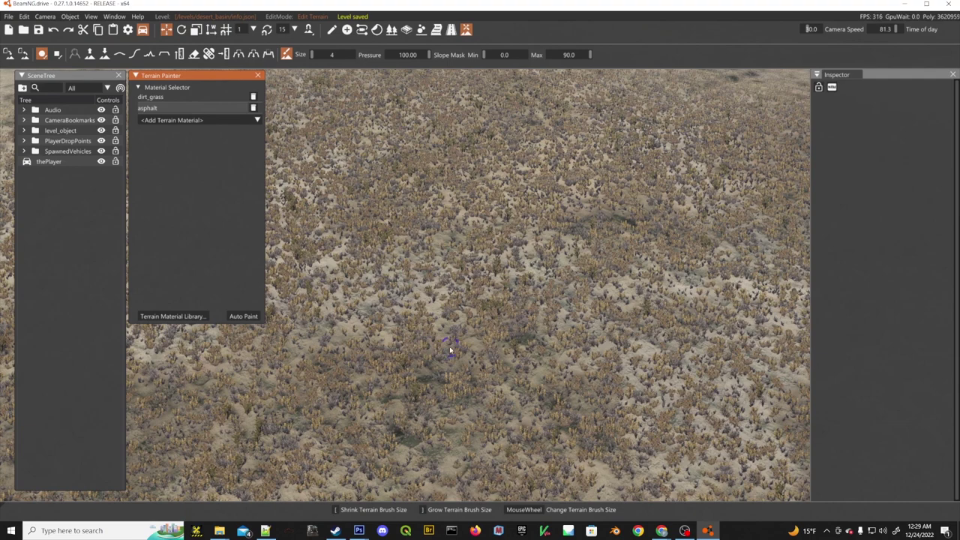
# Paint an asphalt patch on the grassy ground with brush size 11, and add the sand material to paint over part of it.
pyautogui.moveTo(411, 324)
pyautogui.mouseDown()
pyautogui.moveTo(439, 293)
pyautogui.moveTo(619, 338)
pyautogui.moveTo(450, 343)
pyautogui.moveTo(442, 393)
pyautogui.mouseUp()
pyautogui.click(193, 120)
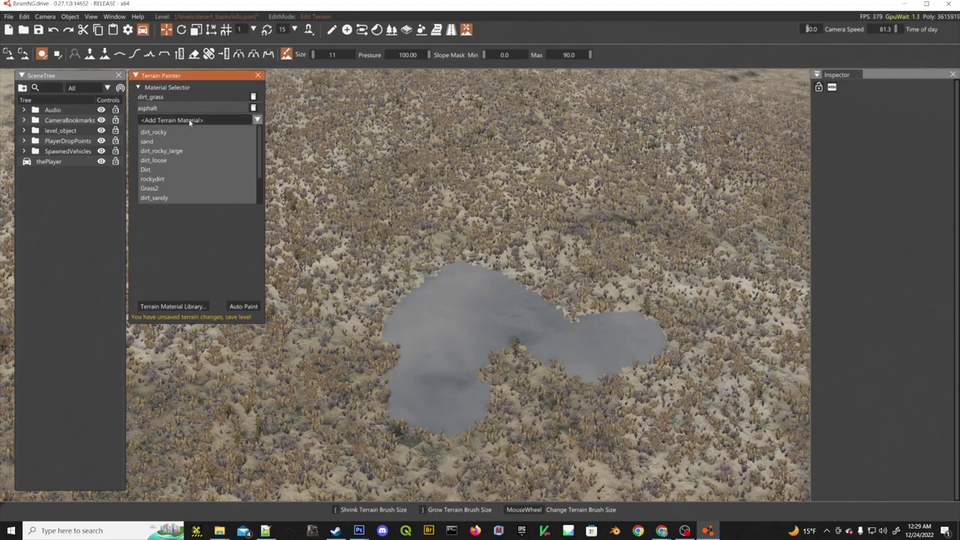
pyautogui.click(172, 143)
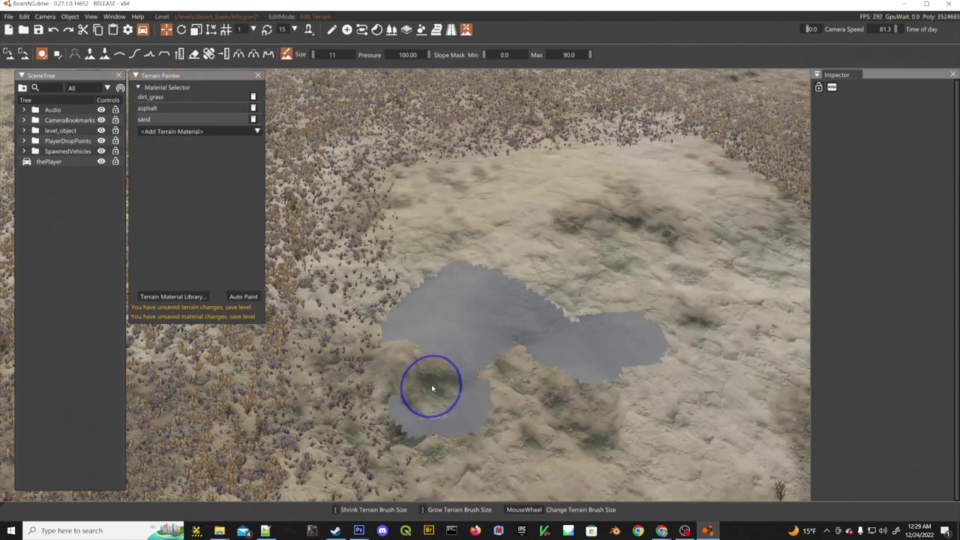
pyautogui.moveTo(428, 383)
pyautogui.mouseDown()
pyautogui.moveTo(443, 322)
pyautogui.moveTo(494, 281)
pyautogui.moveTo(463, 367)
pyautogui.moveTo(400, 452)
pyautogui.moveTo(517, 285)
pyautogui.mouseUp()
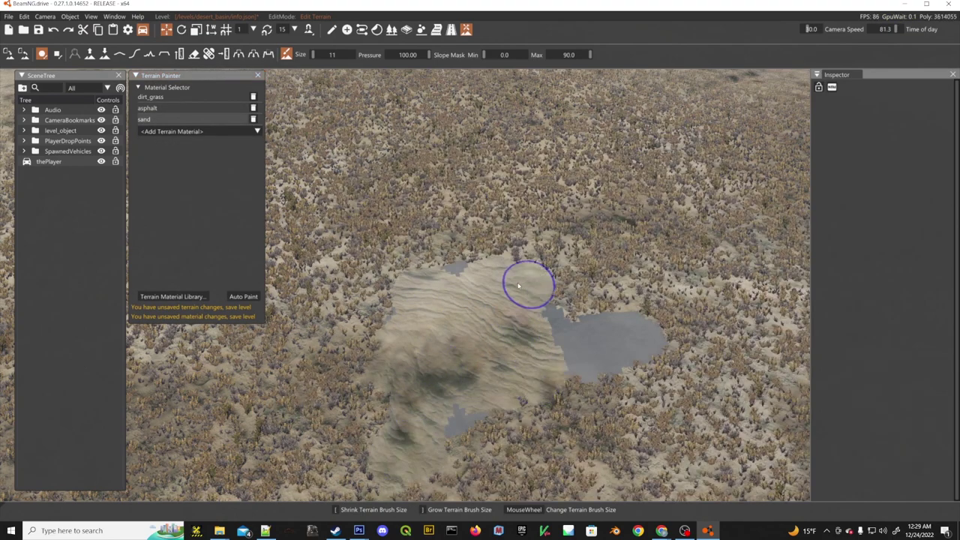
# Open the terrain material library and check the textures assigned to sand, dirt_rocky_large, Dirt, asphalt, Grass, asphalt2 and Grass2.
pyautogui.click(199, 109)
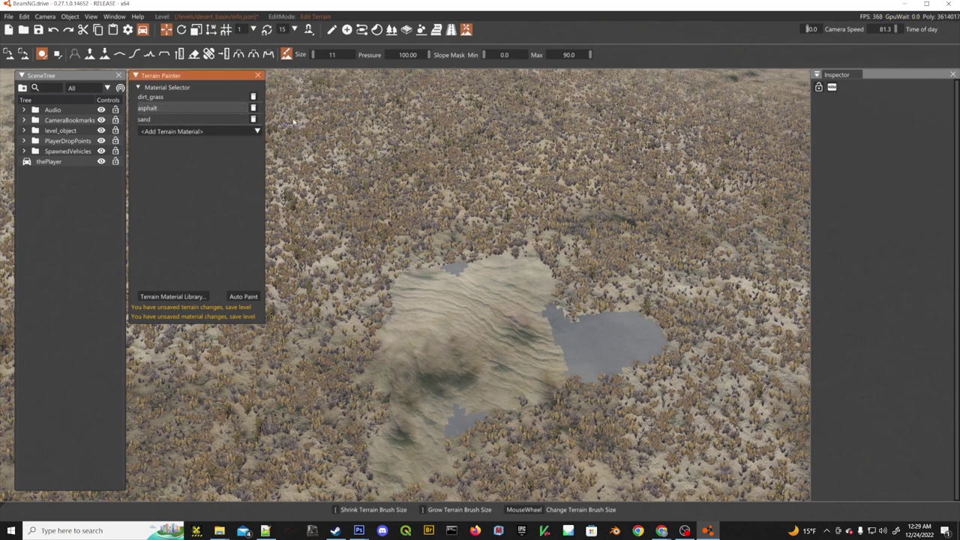
pyautogui.click(173, 297)
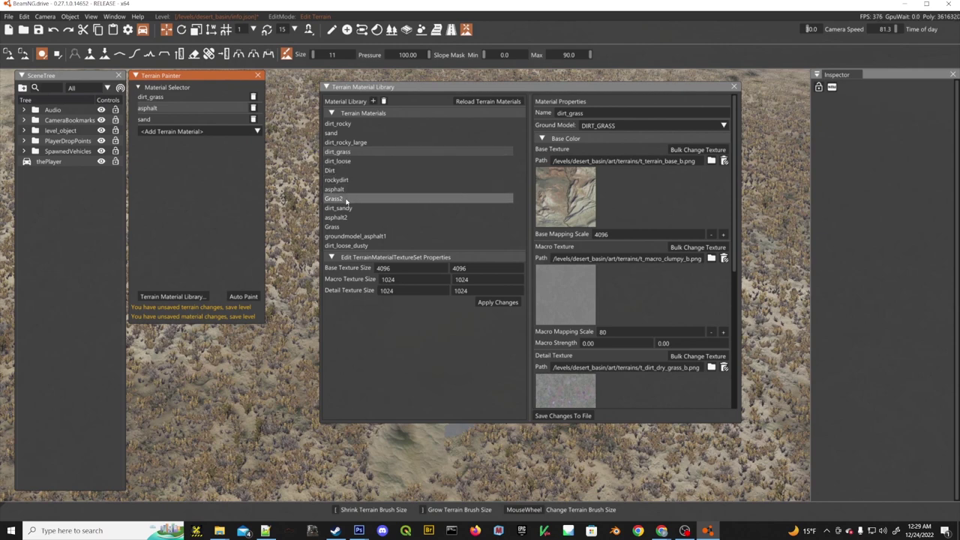
pyautogui.click(351, 133)
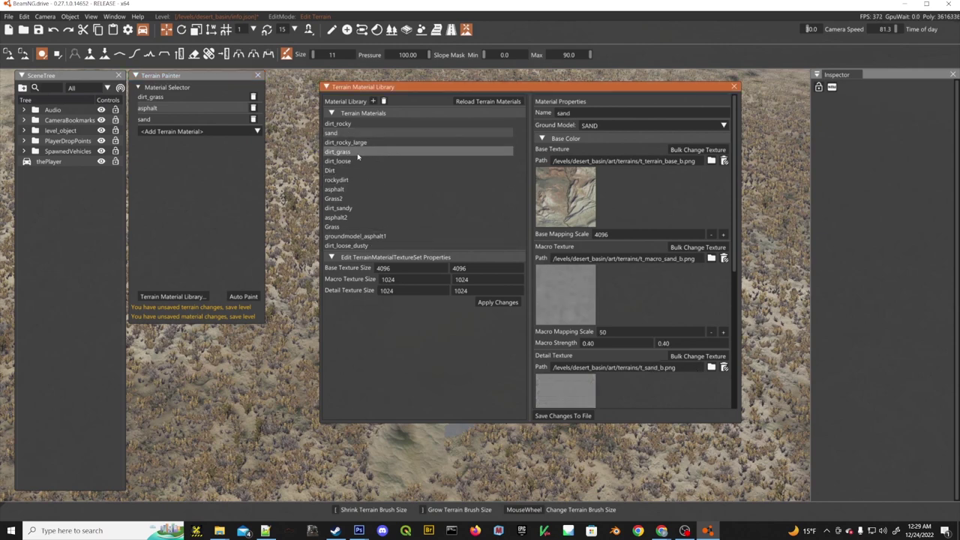
pyautogui.click(349, 143)
pyautogui.click(338, 170)
pyautogui.click(355, 188)
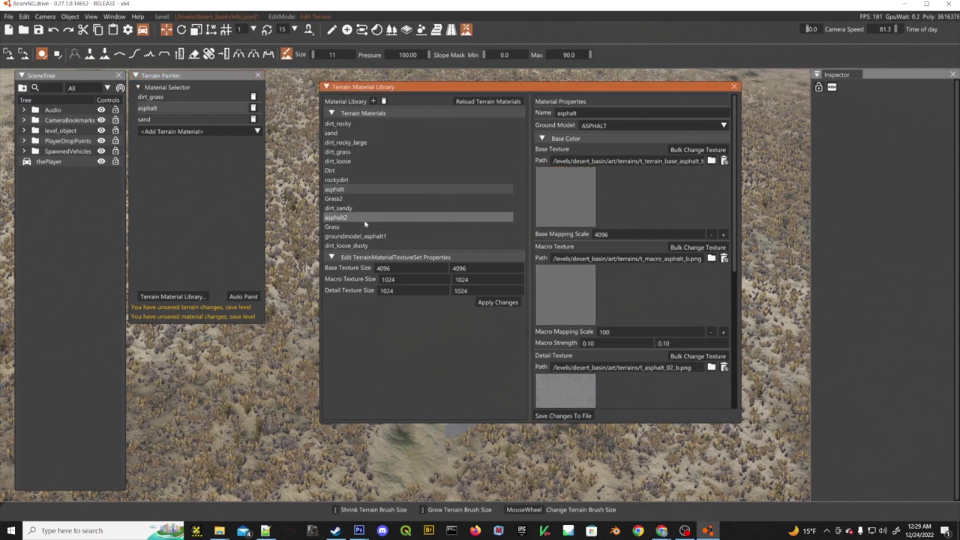
pyautogui.click(351, 226)
pyautogui.click(347, 217)
pyautogui.click(339, 199)
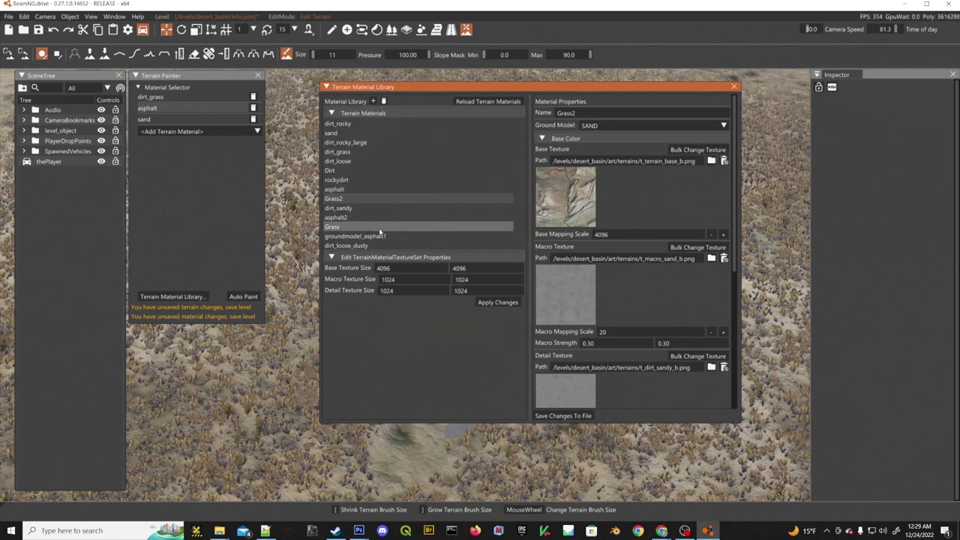
# Set the sand material's base texture to t_terrain_base_b.png, save the changes to file and close the material library.
pyautogui.click(385, 133)
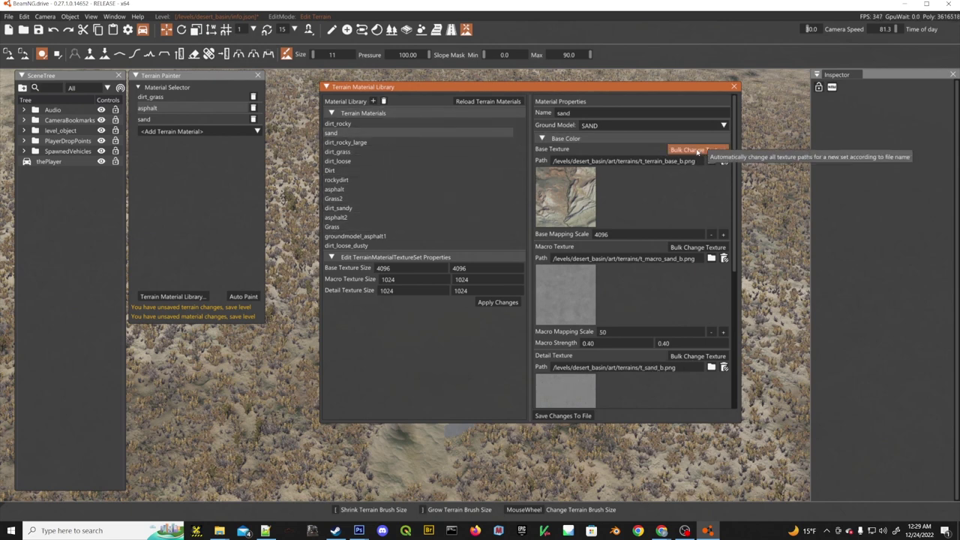
pyautogui.click(711, 160)
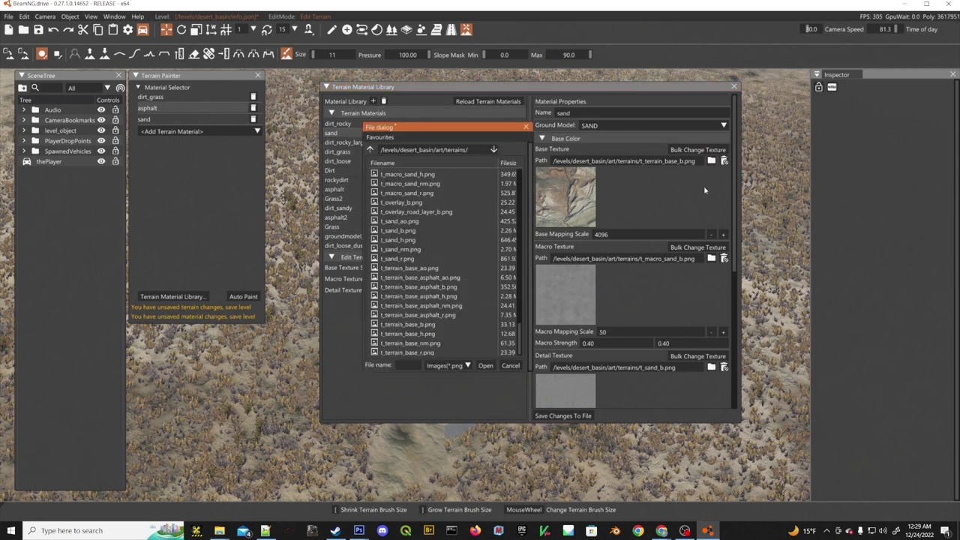
pyautogui.click(420, 325)
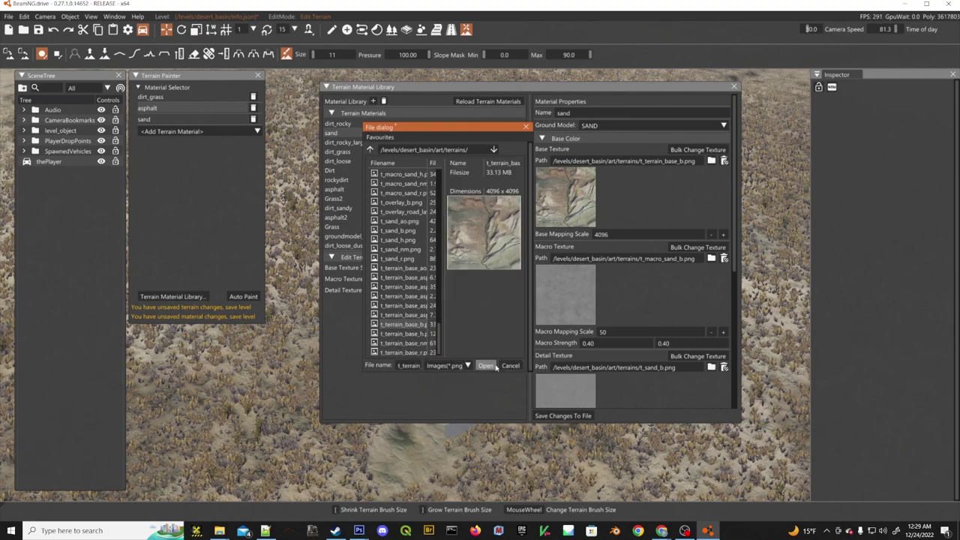
pyautogui.click(485, 366)
pyautogui.click(259, 382)
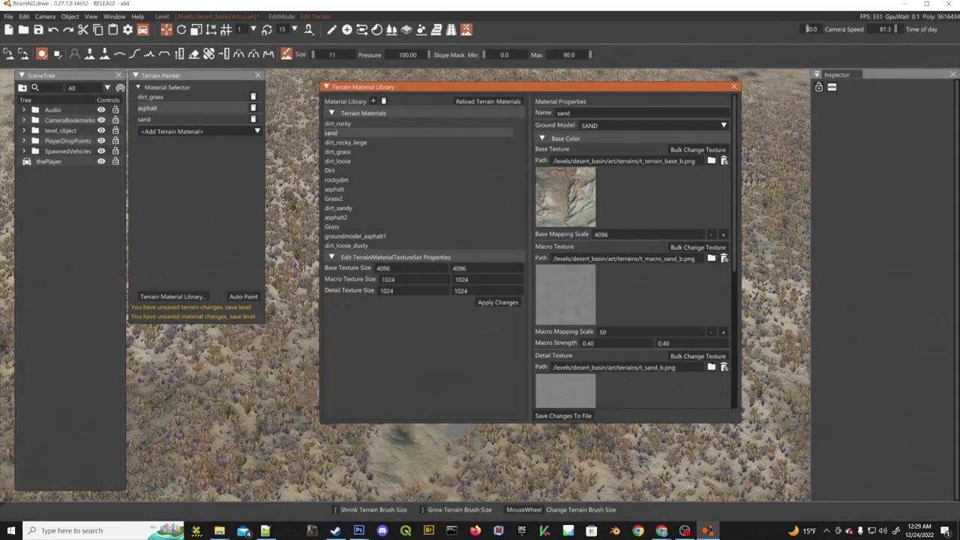
pyautogui.click(561, 416)
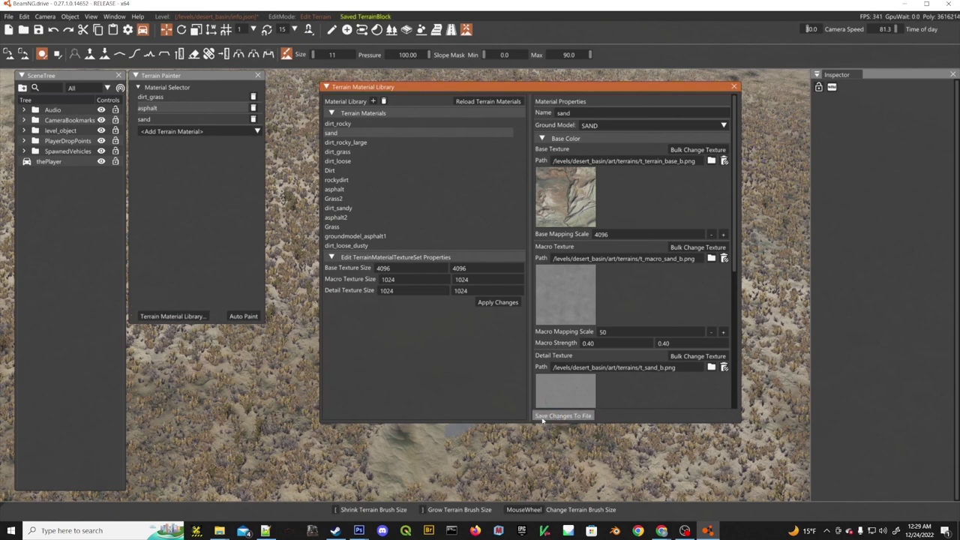
pyautogui.click(735, 87)
# Paint sand over the remaining asphalt patch and extend it onto the surrounding grassy ground.
pyautogui.moveTo(379, 397)
pyautogui.mouseDown()
pyautogui.moveTo(388, 335)
pyautogui.moveTo(375, 315)
pyautogui.mouseUp()
pyautogui.moveTo(346, 283)
pyautogui.mouseDown()
pyautogui.moveTo(430, 308)
pyautogui.moveTo(289, 391)
pyautogui.moveTo(322, 448)
pyautogui.moveTo(560, 336)
pyautogui.moveTo(615, 368)
pyautogui.mouseUp()
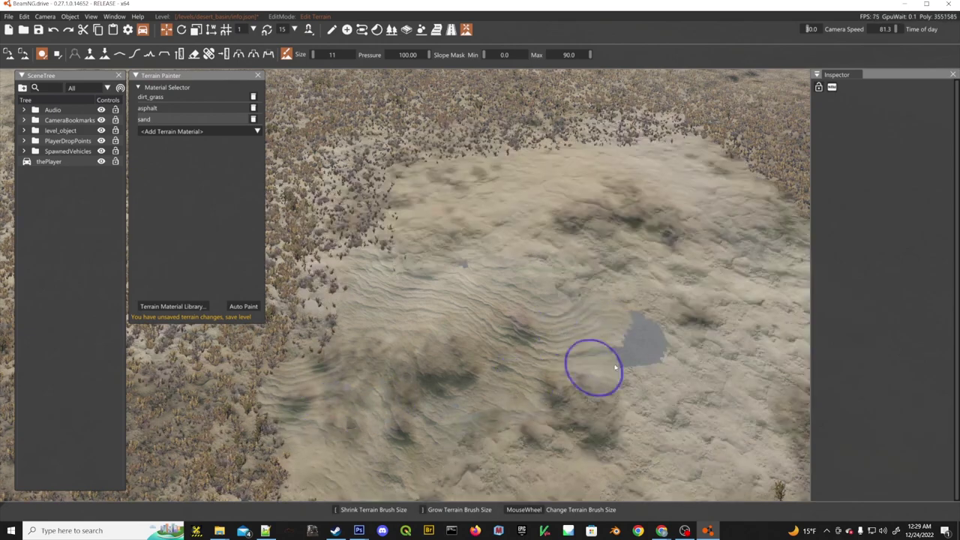
pyautogui.moveTo(593, 206); pyautogui.dragTo(675, 214)
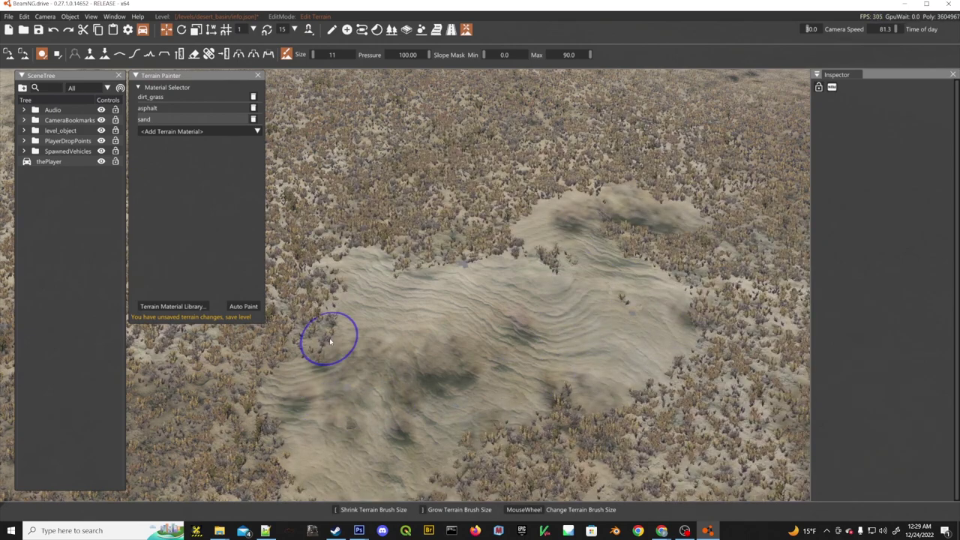
# Fly over the hills and ridges and examine how the terrain looks from a distance with the base texture applied.
pyautogui.moveTo(329, 338); pyautogui.dragTo(362, 274, button='right')
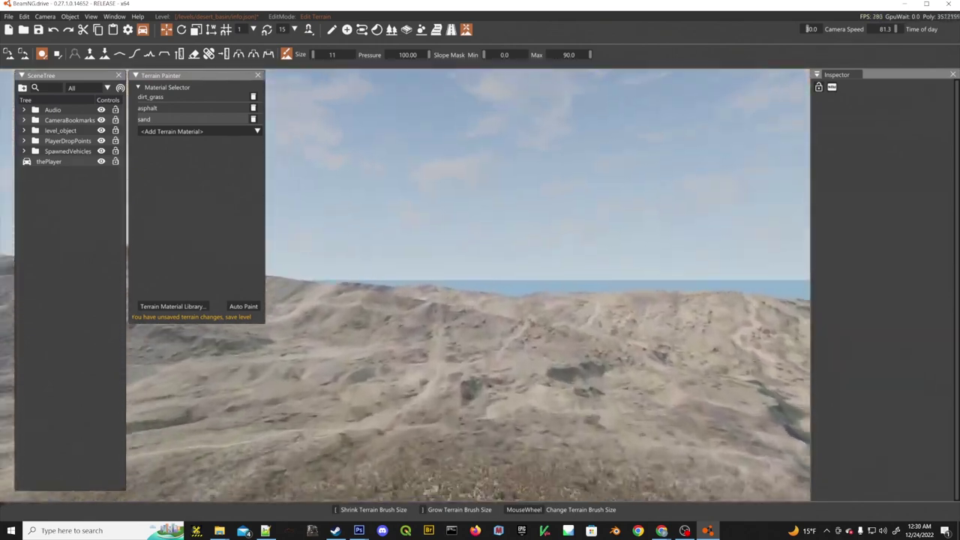
pyautogui.press('w')
pyautogui.moveTo(566, 190); pyautogui.dragTo(507, 270, button='right')
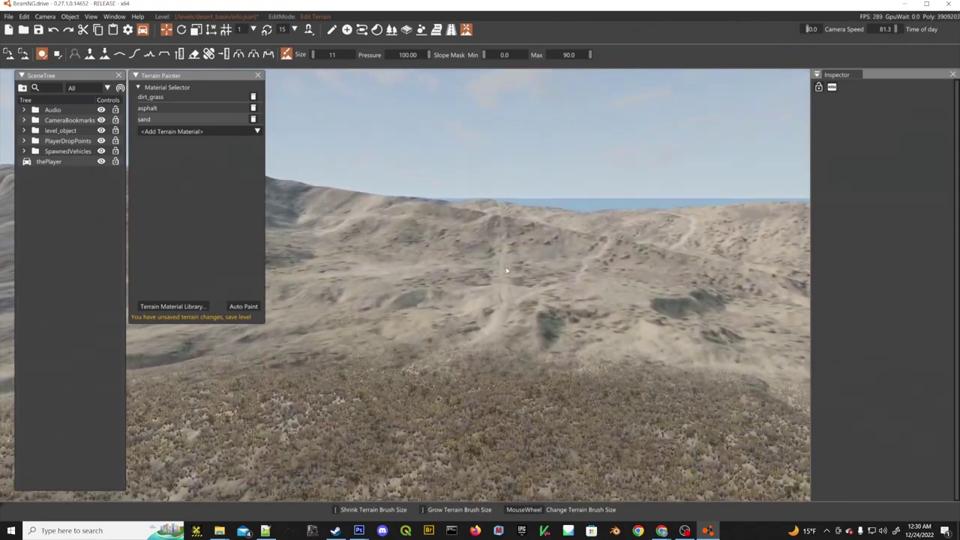
pyautogui.press('w')
pyautogui.moveTo(502, 223); pyautogui.dragTo(90, 192, button='right')
pyautogui.press('w')
pyautogui.press('w')
pyautogui.press('w')
pyautogui.press('w')
pyautogui.press('w')
pyautogui.press('w')
pyautogui.press('w')
pyautogui.moveTo(450, 229); pyautogui.dragTo(492, 306, button='right')
pyautogui.press('d')
pyautogui.press('w')
pyautogui.press('w')
pyautogui.press('d')
pyautogui.press('w')
pyautogui.press('w')
pyautogui.press('w')
pyautogui.press('w')
pyautogui.press('a')
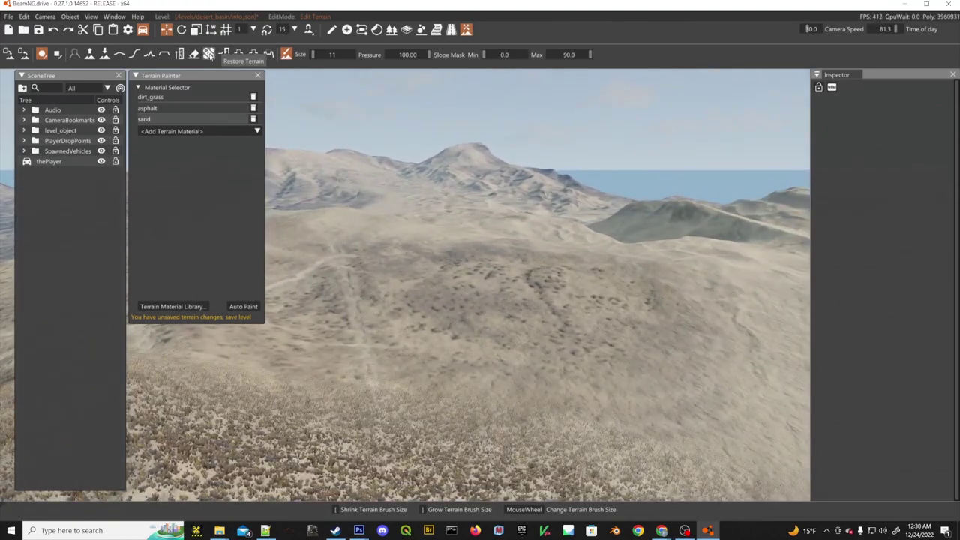
# Close the Terrain Painter and the scene tree, save the level and exit the world editor.
pyautogui.click(258, 76)
pyautogui.click(119, 75)
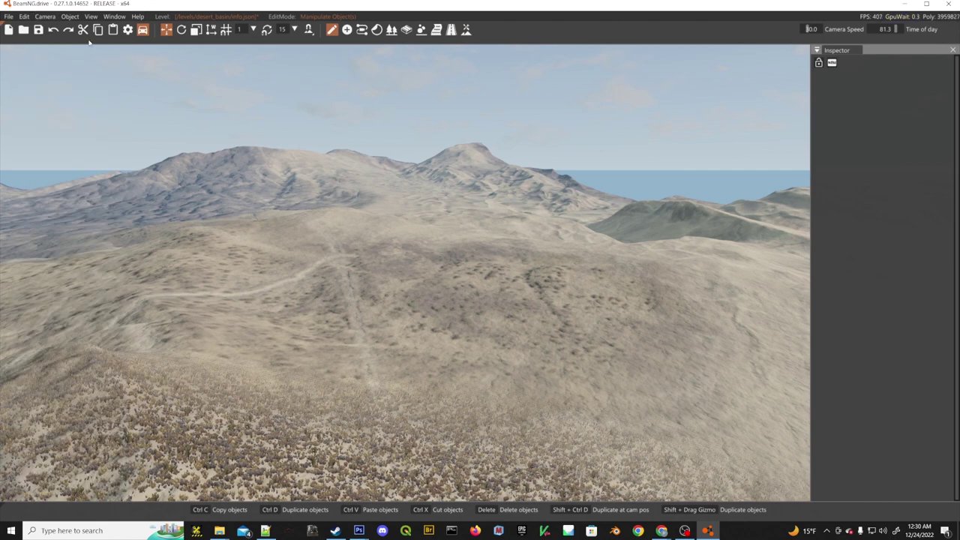
pyautogui.click(10, 17)
pyautogui.click(18, 49)
pyautogui.click(10, 17)
pyautogui.click(21, 80)
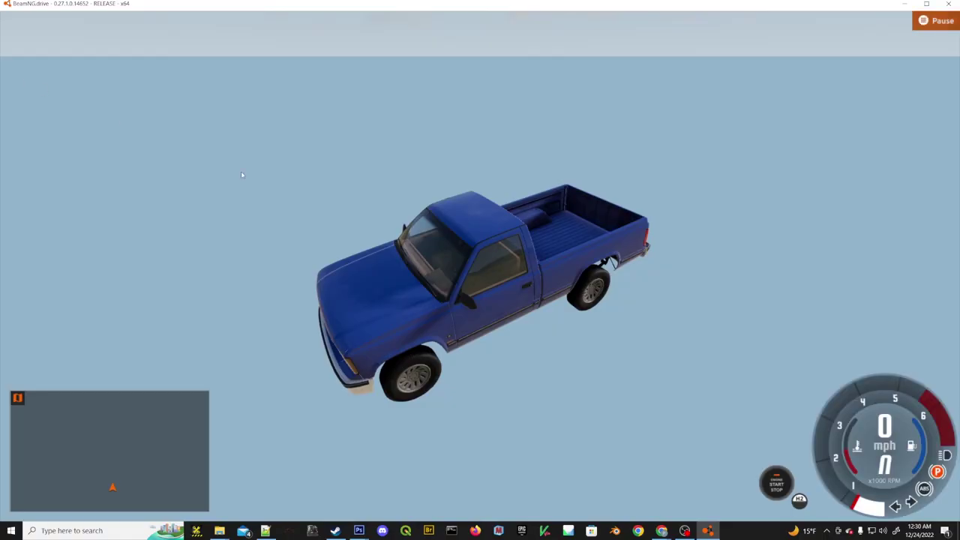
# Return to the main menu and quit the game.
pyautogui.press('Escape')
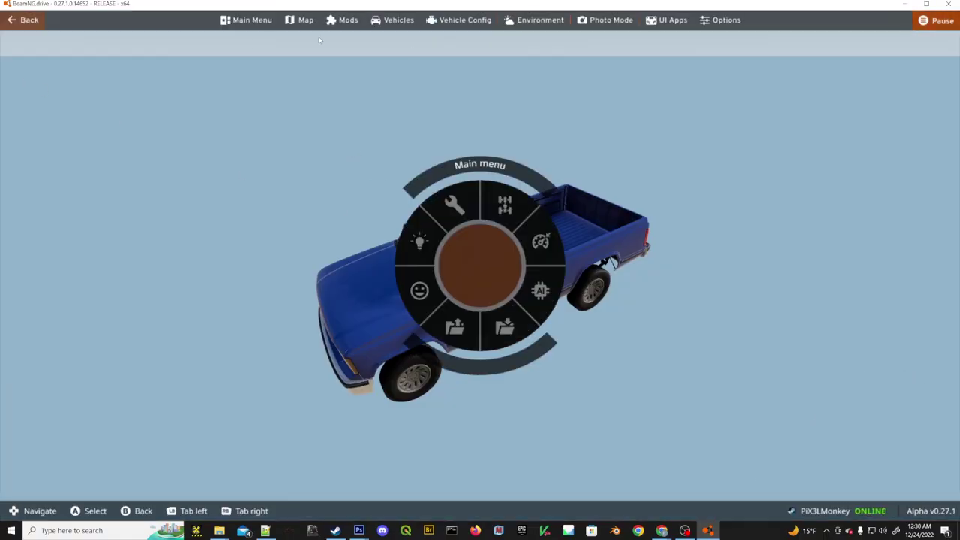
pyautogui.click(251, 20)
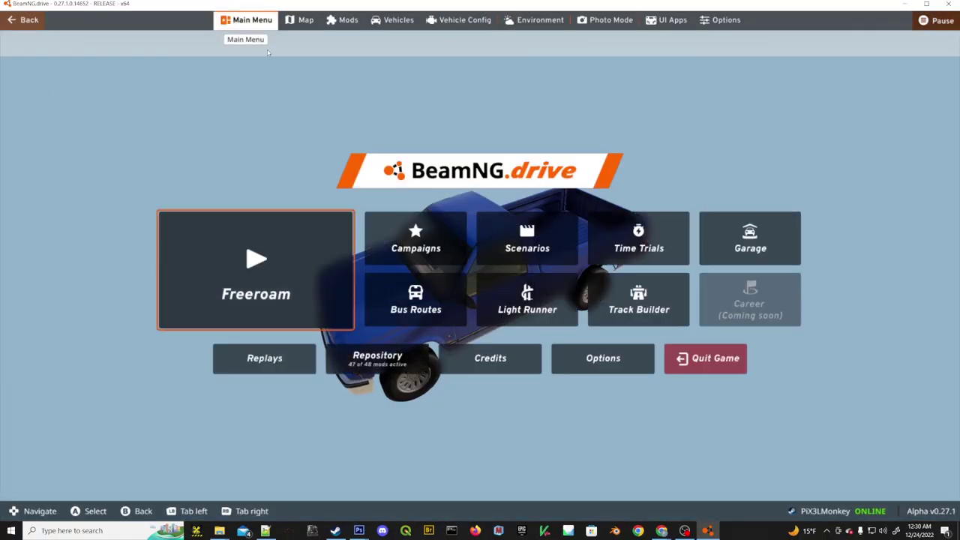
pyautogui.click(720, 367)
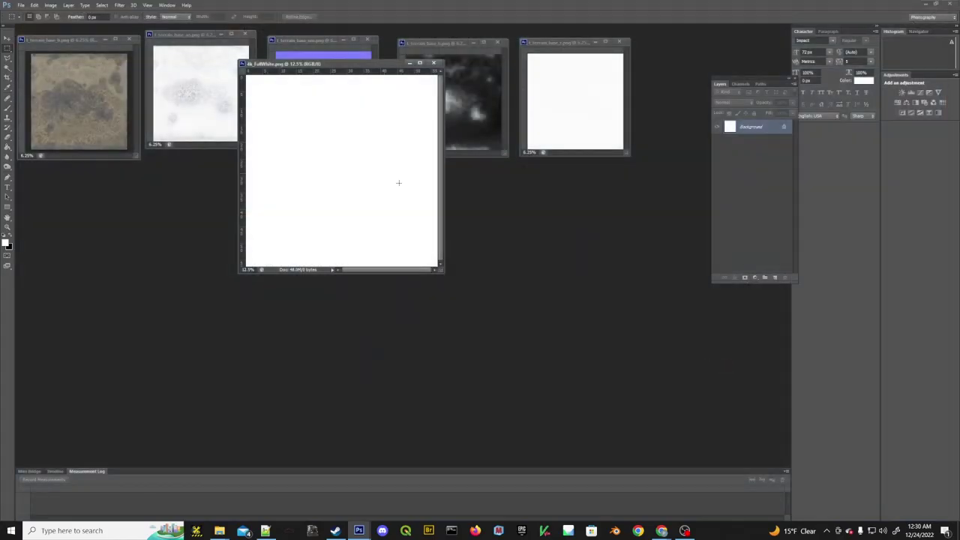
# In Photoshop, close the five terrain base texture images and exit the program.
pyautogui.click(620, 41)
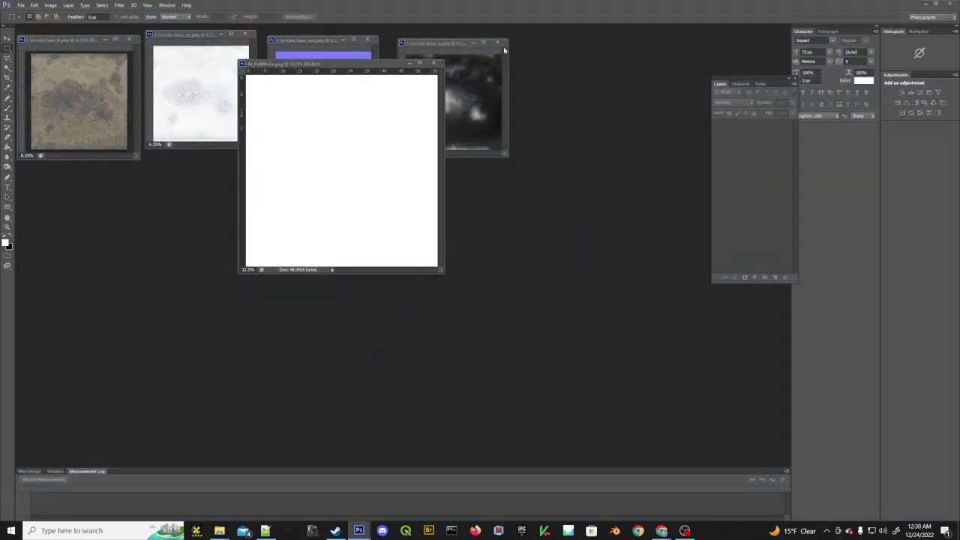
pyautogui.click(502, 42)
pyautogui.click(367, 39)
pyautogui.click(245, 34)
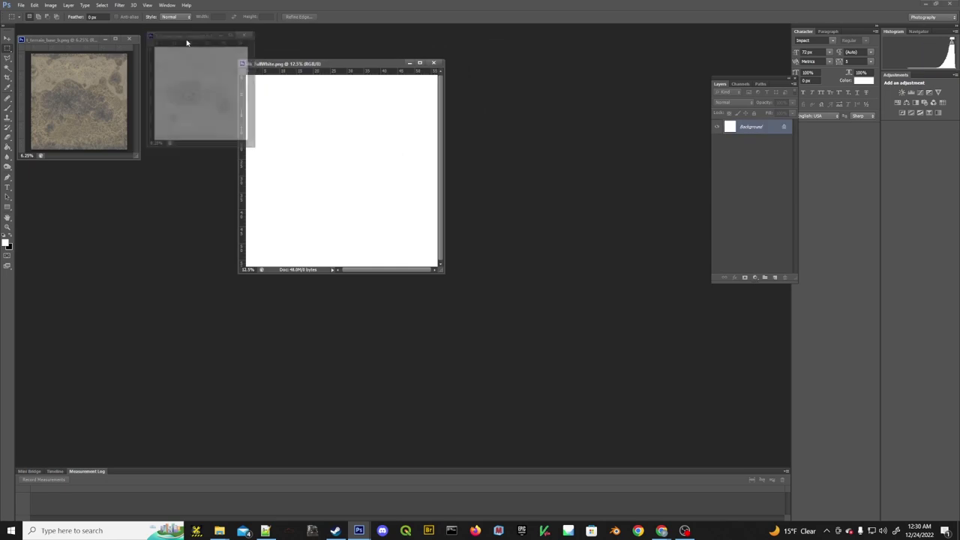
pyautogui.click(128, 38)
pyautogui.click(953, 4)
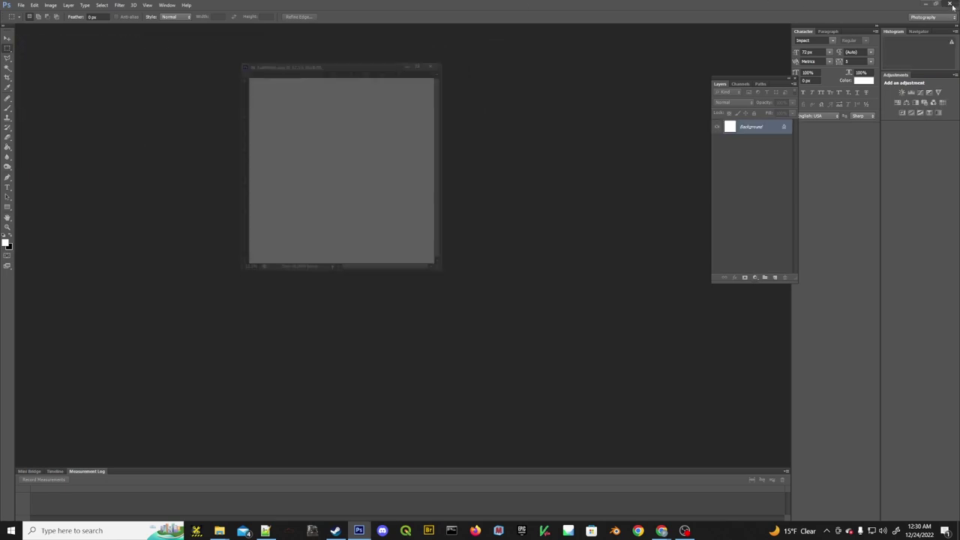
# In File Explorer, go to the levels\desert_basin\art\terrains folder inside BeamNG_Mods\0.27.
pyautogui.moveTo(219, 531)
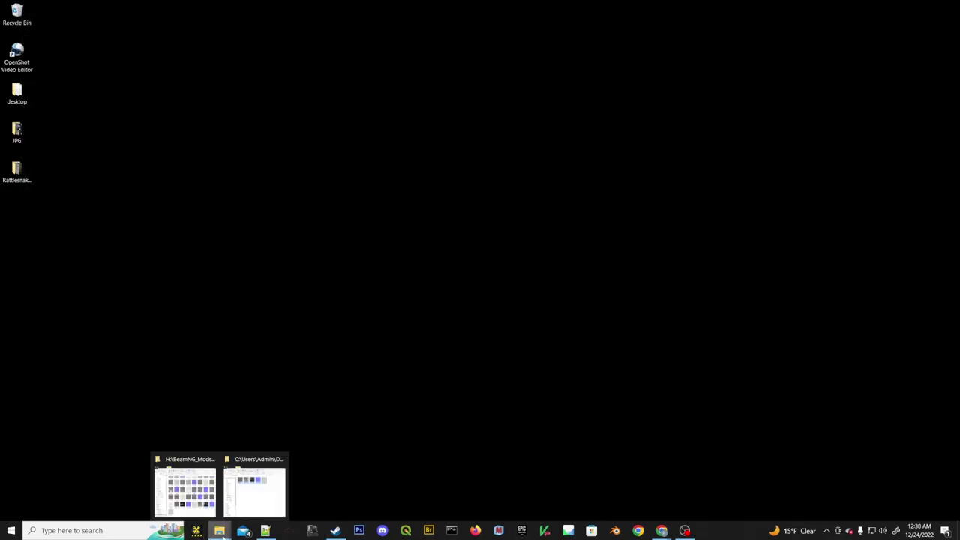
pyautogui.click(206, 504)
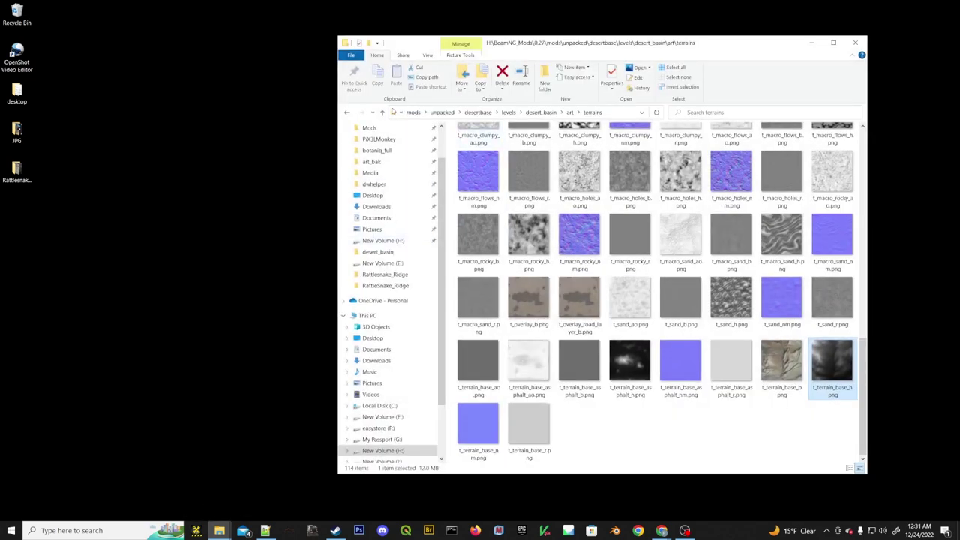
pyautogui.click(415, 113)
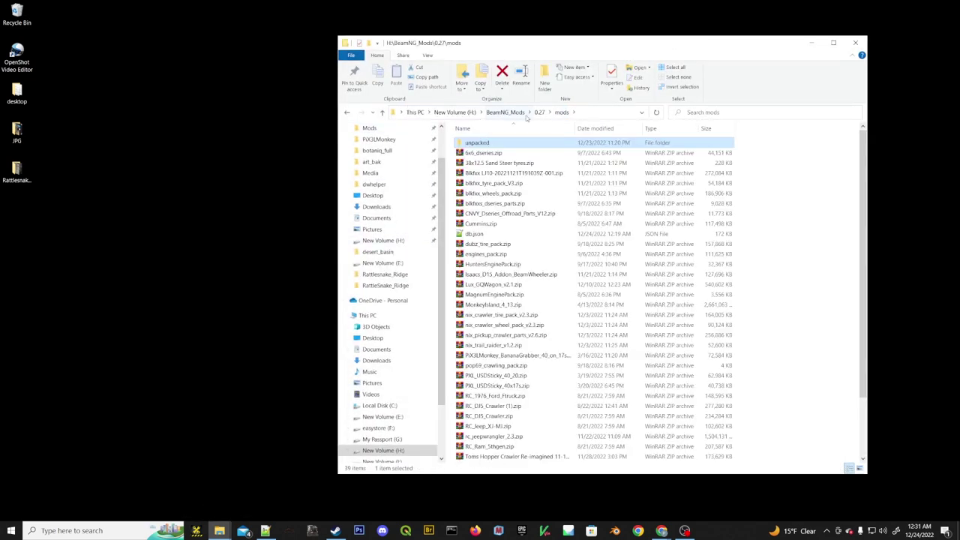
pyautogui.click(540, 113)
pyautogui.doubleClick(486, 153)
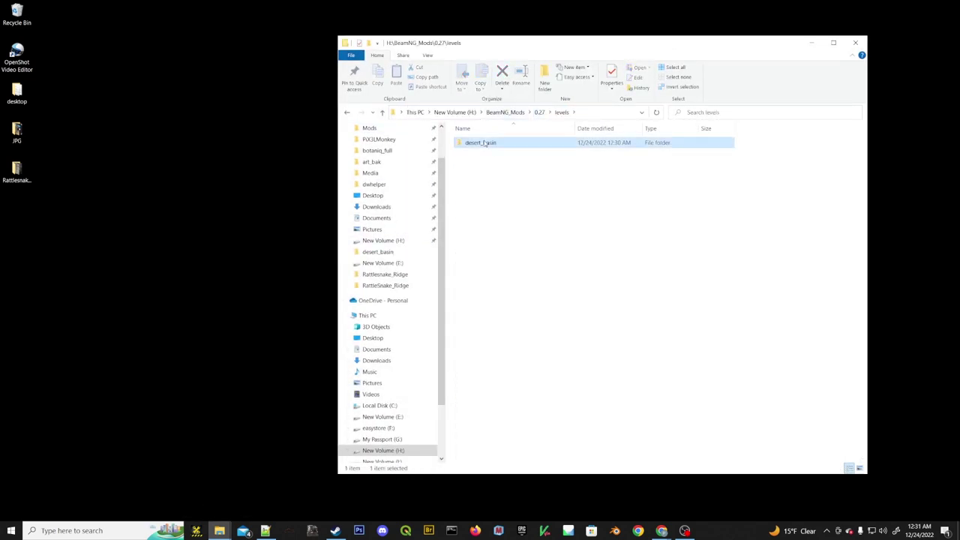
pyautogui.doubleClick(488, 144)
pyautogui.doubleClick(471, 143)
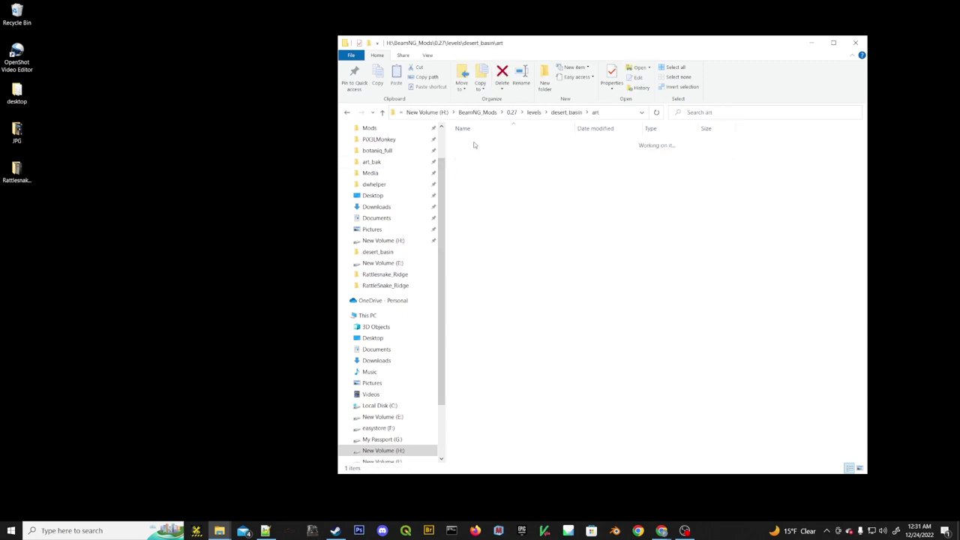
pyautogui.doubleClick(476, 144)
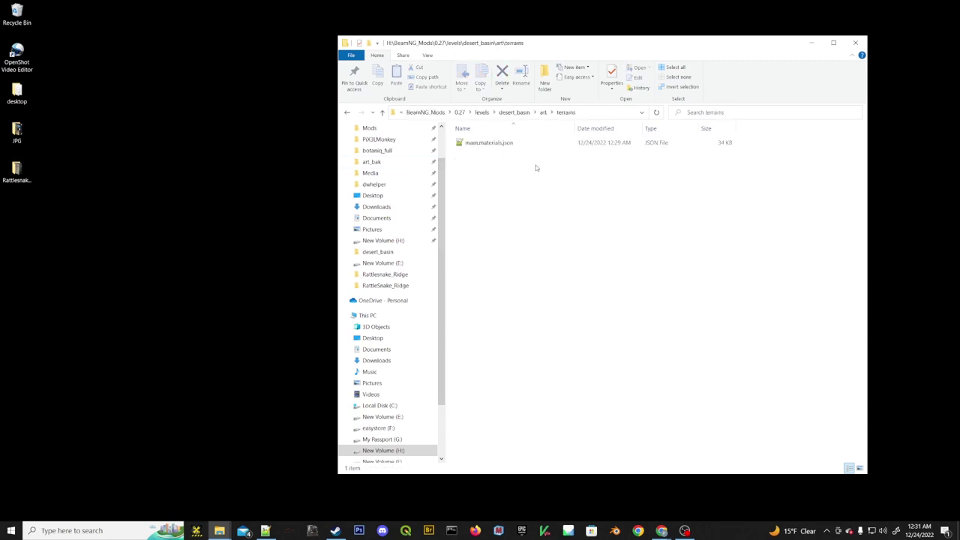
# Open main.materials.json in Notepad++ to view its terrain material entries, and close the file.
pyautogui.doubleClick(483, 143)
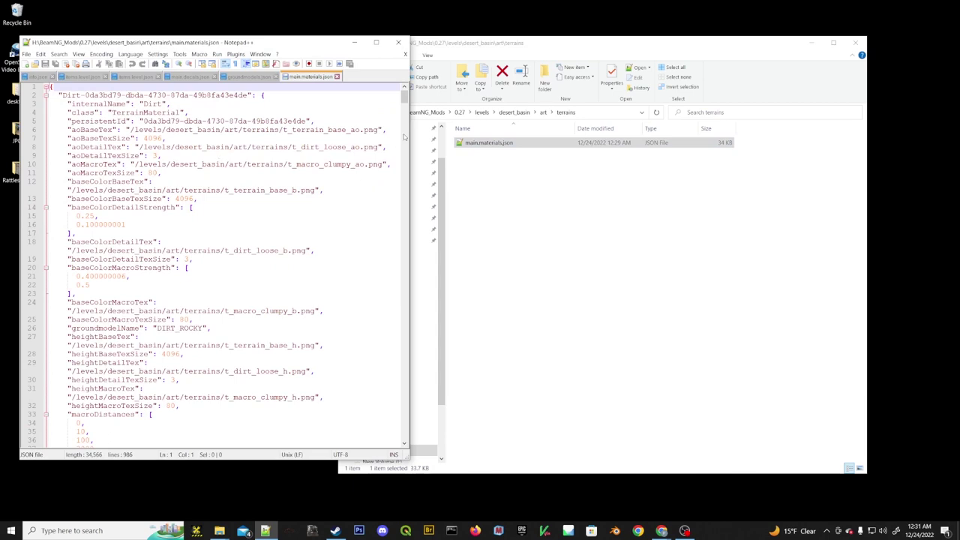
pyautogui.moveTo(403, 107); pyautogui.dragTo(400, 15)
pyautogui.click(337, 77)
# Back in File Explorer, look over the desert_basin level folder and go to 0.27\mods\unpacked.
pyautogui.click(437, 51)
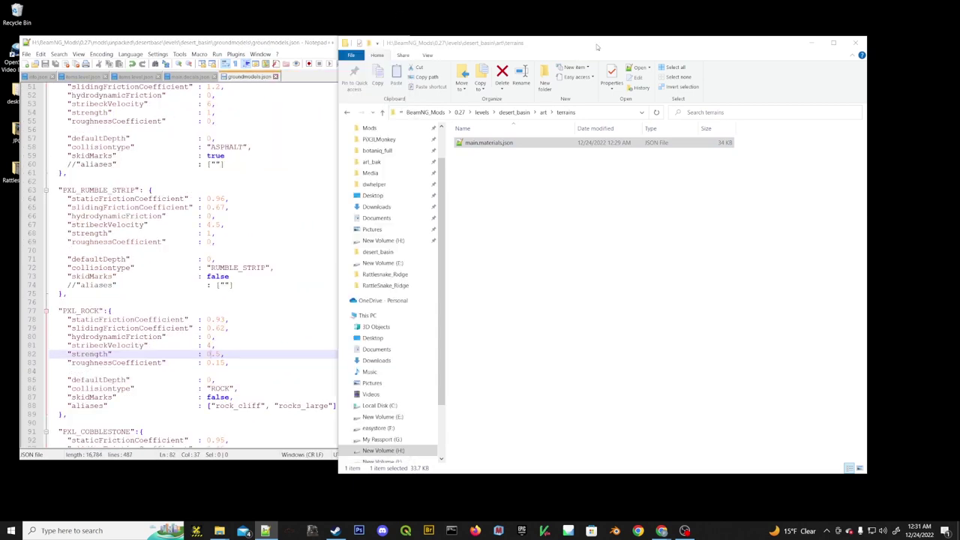
pyautogui.click(523, 116)
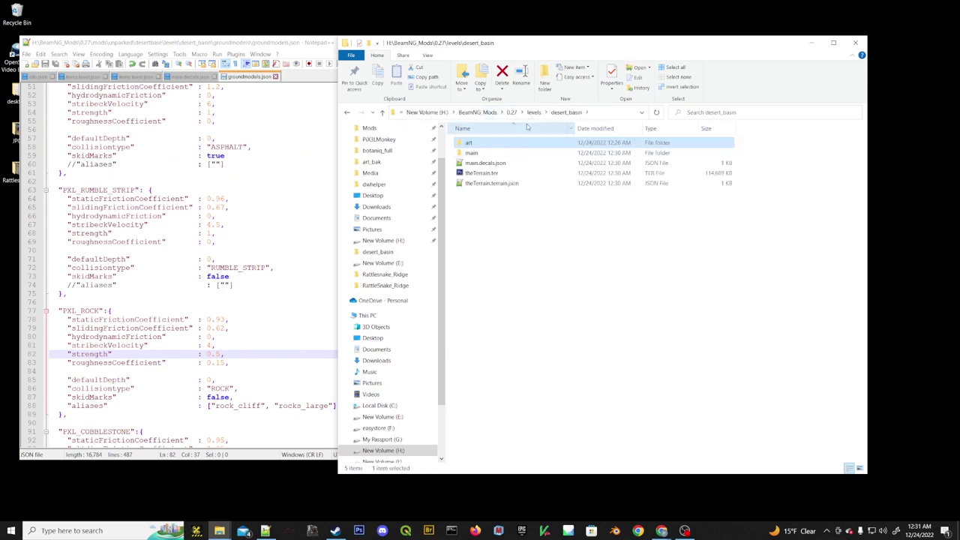
pyautogui.click(534, 113)
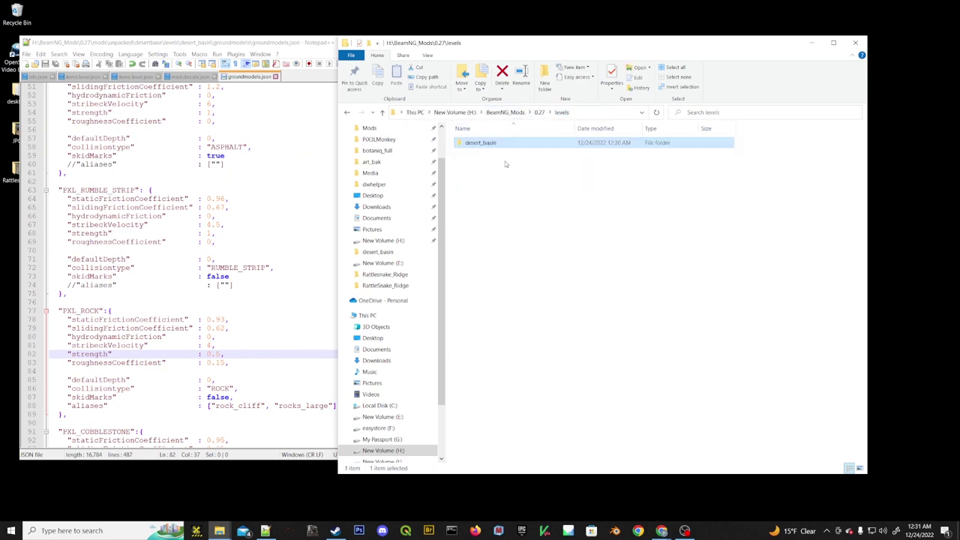
pyautogui.click(536, 114)
pyautogui.doubleClick(490, 147)
pyautogui.click(545, 115)
pyautogui.doubleClick(480, 163)
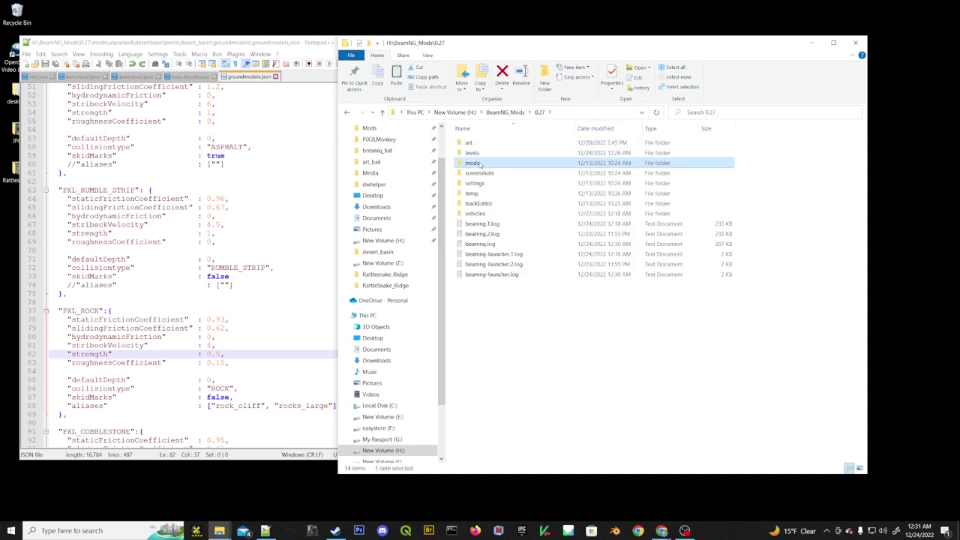
pyautogui.doubleClick(477, 143)
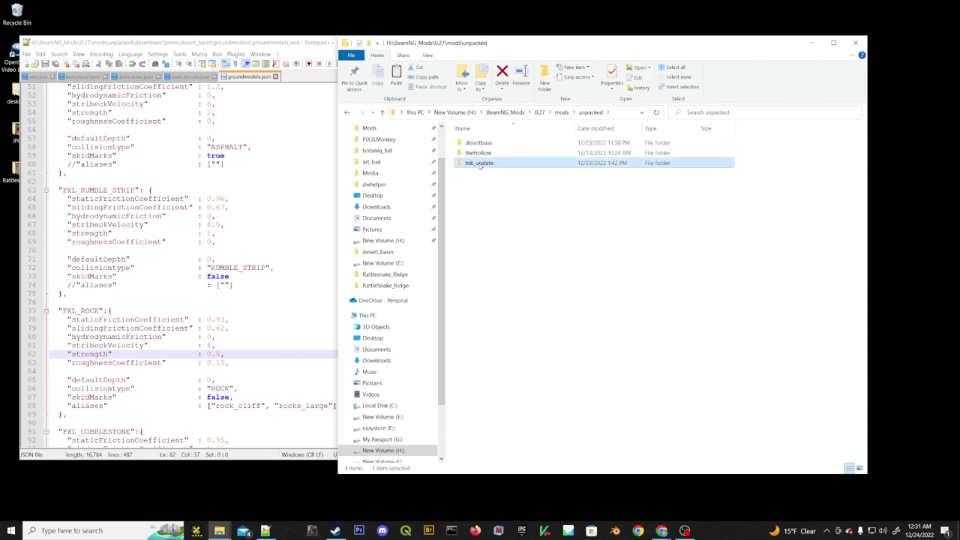
# Paste the copied desert_basin folder over the existing one in unpacked\desertbase\levels, and clear the Notepad++ window out of the way.
pyautogui.doubleClick(477, 143)
pyautogui.doubleClick(479, 142)
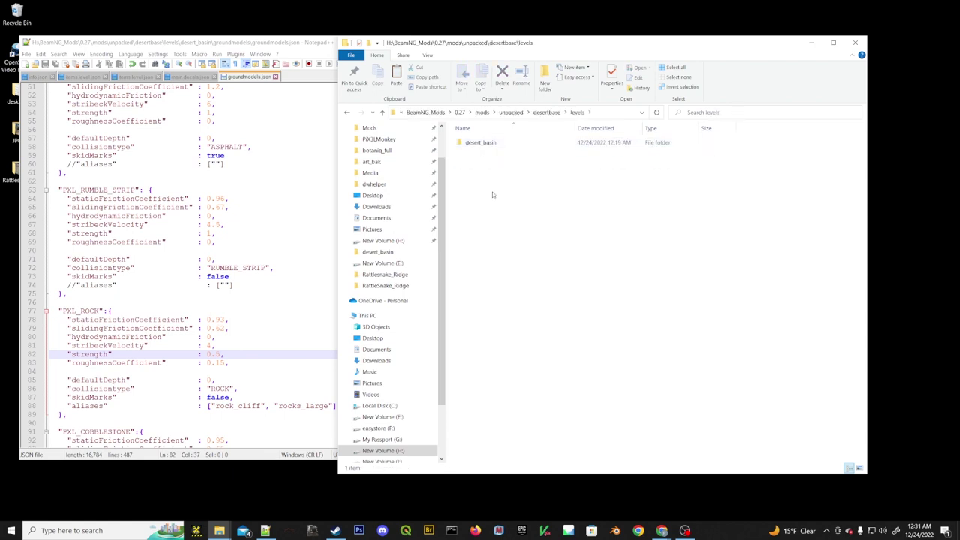
pyautogui.hotkey('ctrl', 'v')
pyautogui.click(412, 221)
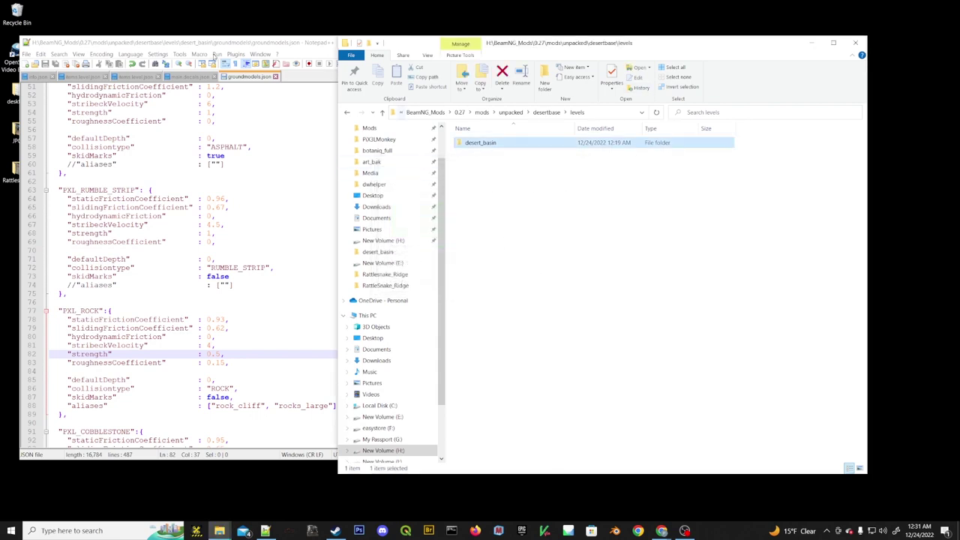
pyautogui.click(231, 42)
pyautogui.click(399, 42)
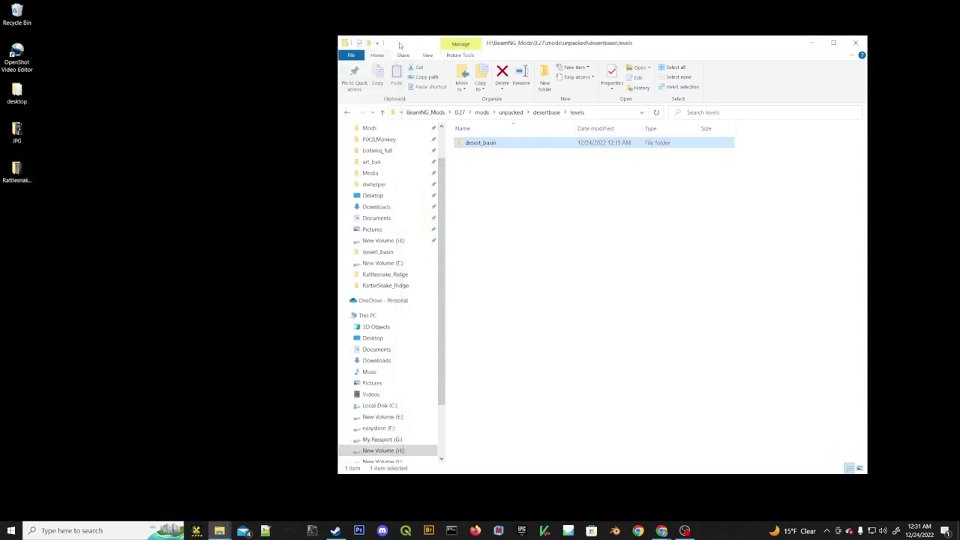
pyautogui.moveTo(733, 43); pyautogui.dragTo(542, 38)
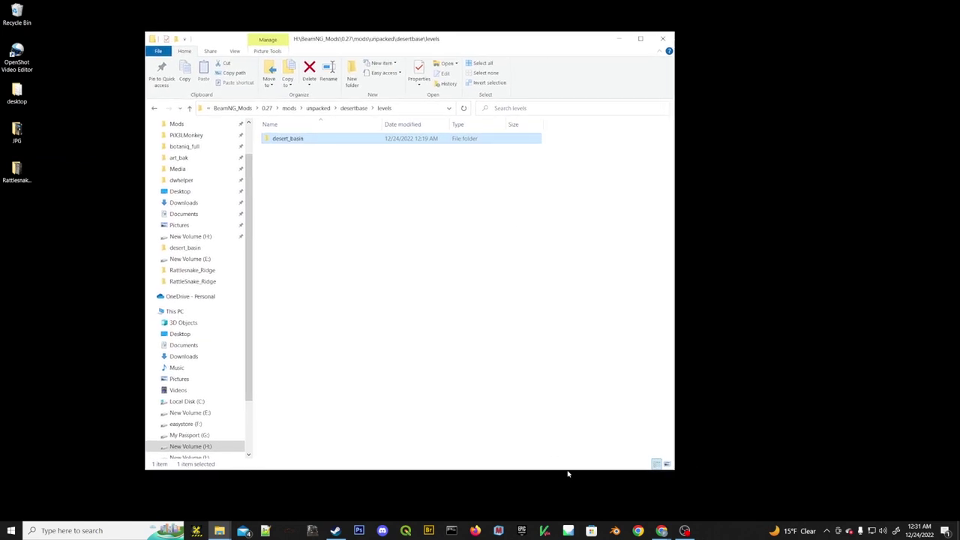
# Switch to BeamNG.drive and start Freeroam on the Desert Basin level at the Gas Station spawn point.
pyautogui.click(344, 532)
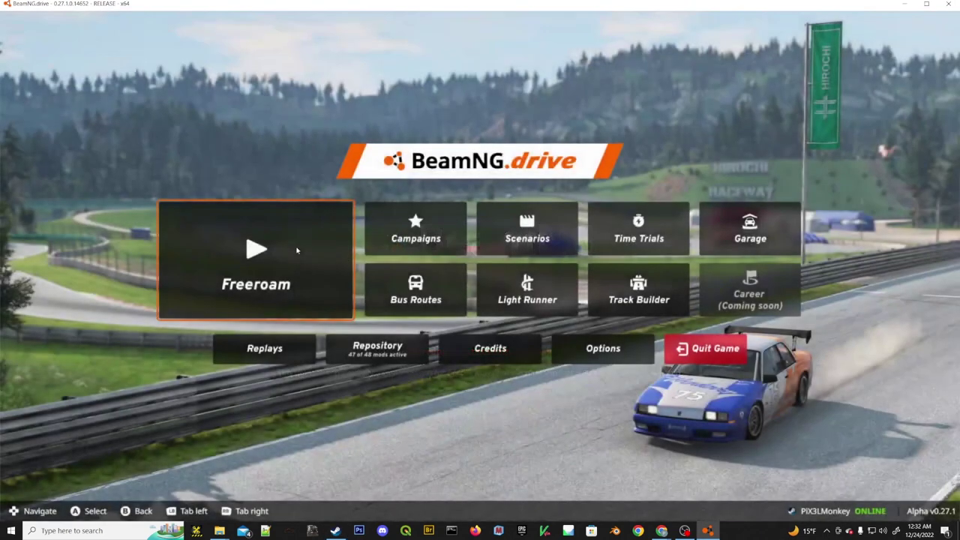
pyautogui.click(308, 288)
pyautogui.click(657, 147)
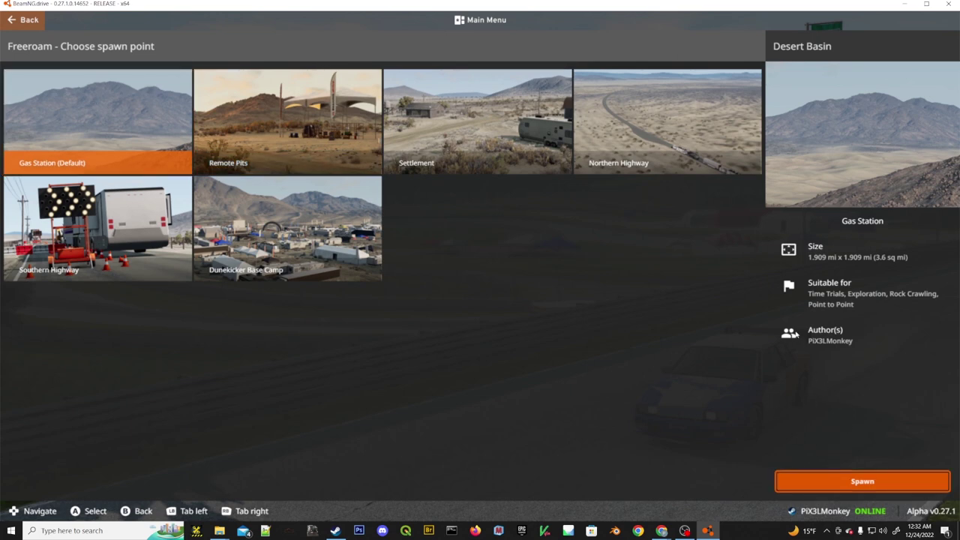
pyautogui.click(859, 482)
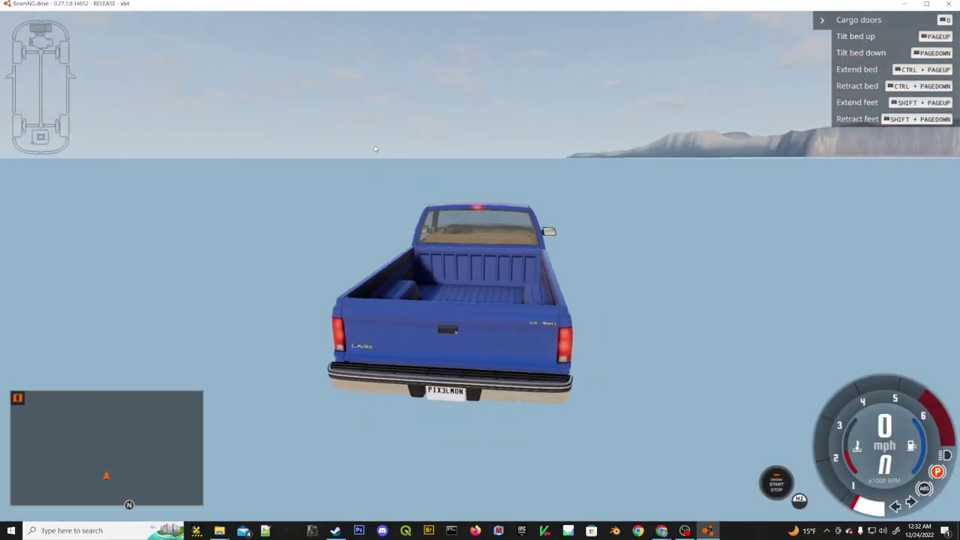
# Switch to the free camera and fly from the truck to the edge of the terrain block to examine its sides.
pyautogui.moveTo(496, 180); pyautogui.dragTo(609, 156, button='right')
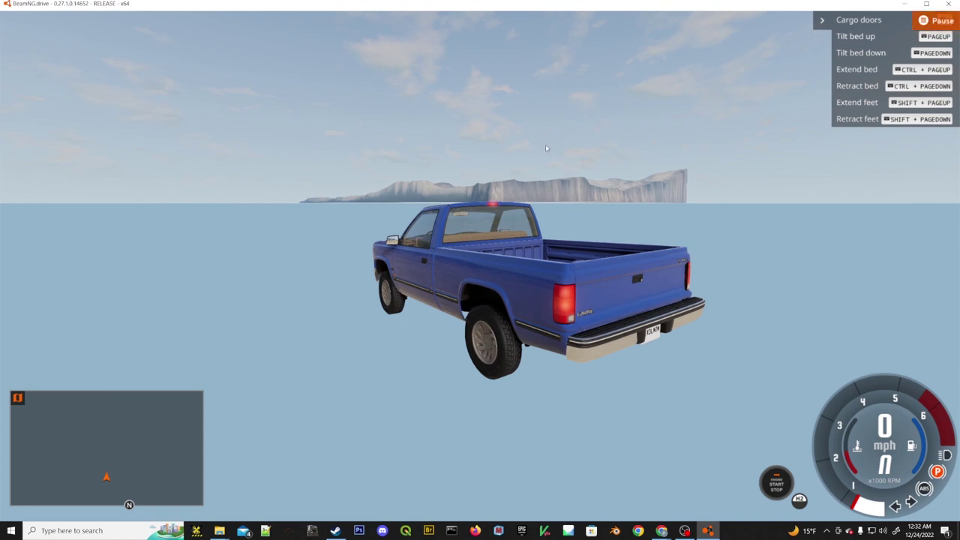
pyautogui.hotkey('shift', 'c')
pyautogui.press('w')
pyautogui.moveTo(538, 154); pyautogui.dragTo(570, 125, button='right')
pyautogui.press('w')
pyautogui.press('w')
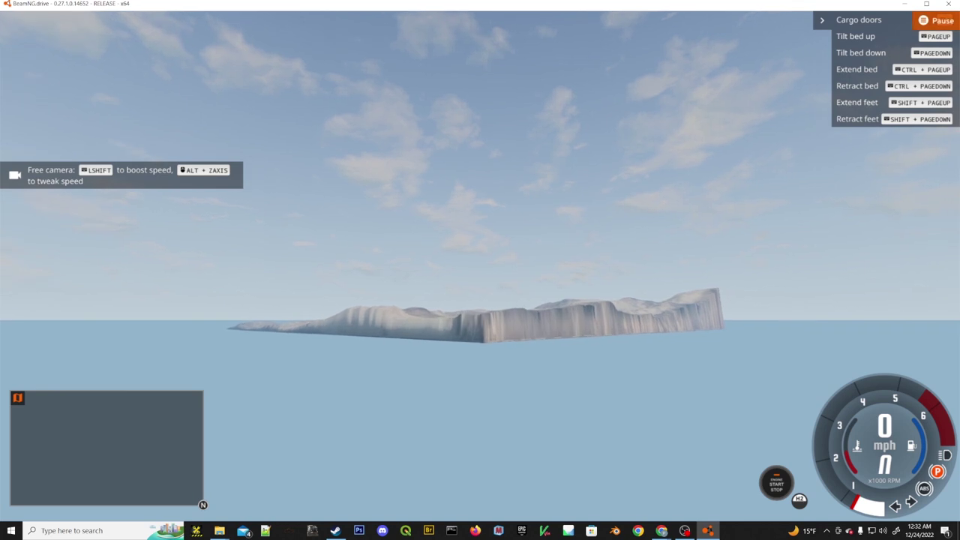
pyautogui.press('w')
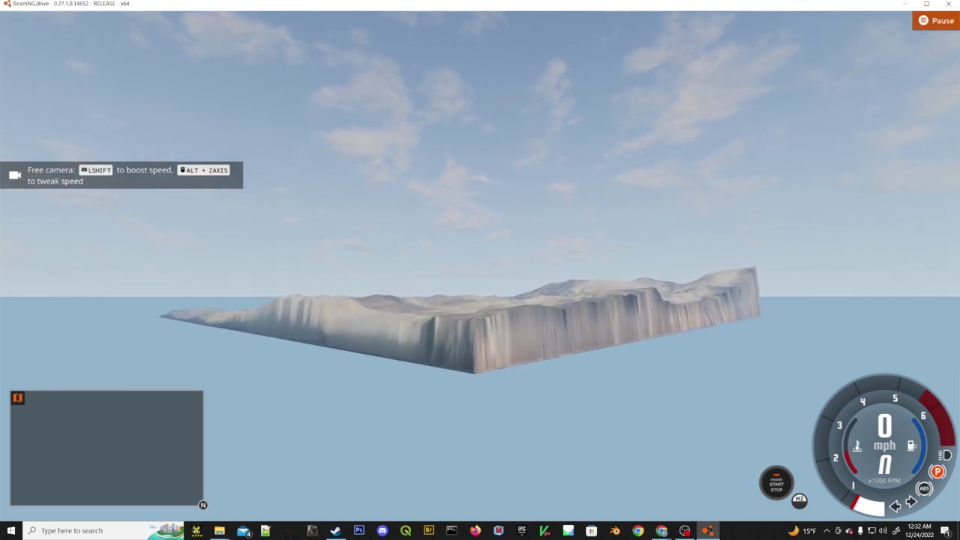
pyautogui.press('w')
pyautogui.press('w')
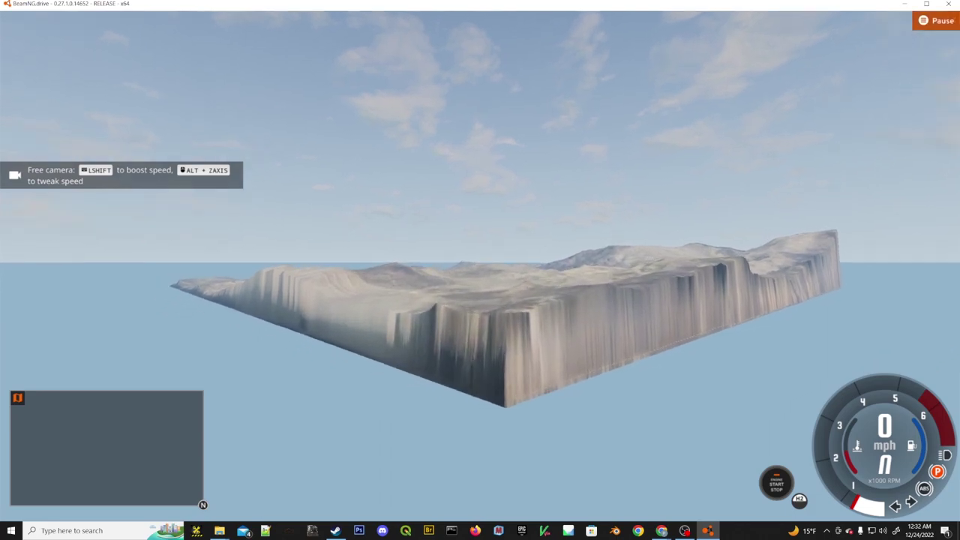
pyautogui.press('w')
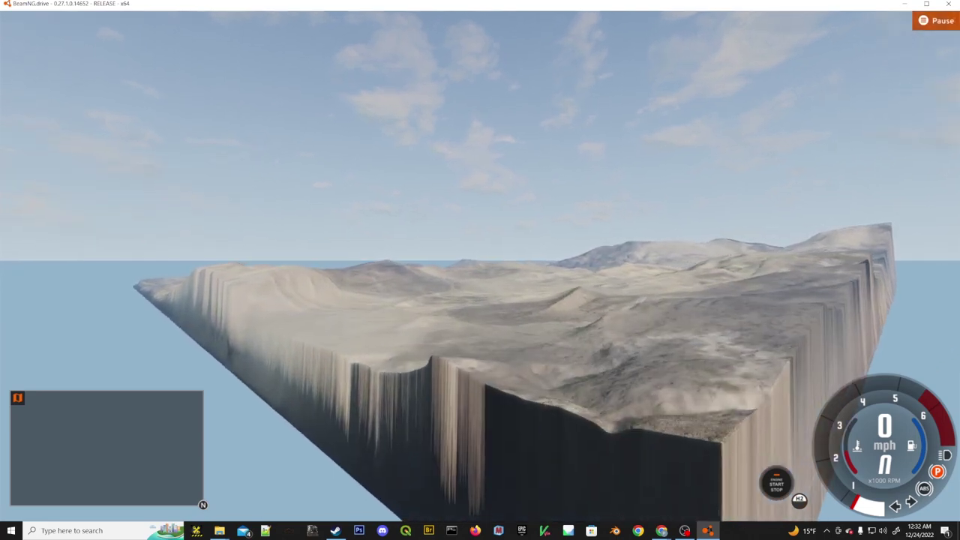
# Fly over the hills and valleys of the Desert Basin terrain to inspect how its ground textures look.
pyautogui.press('w')
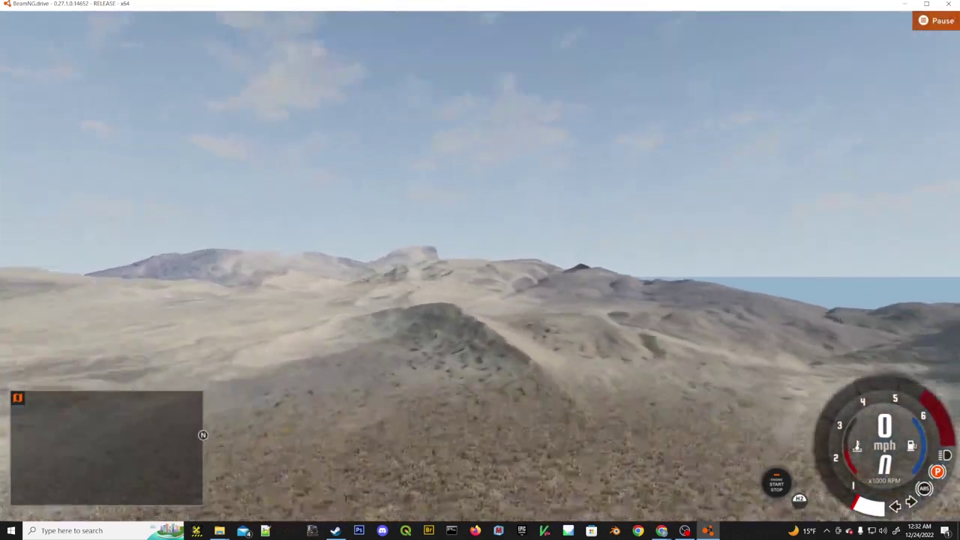
pyautogui.press('w')
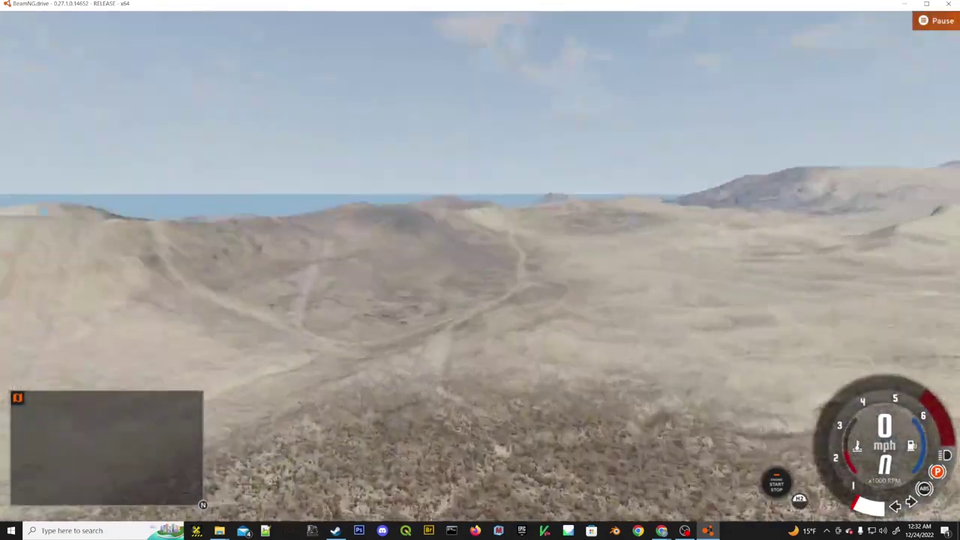
pyautogui.press('w')
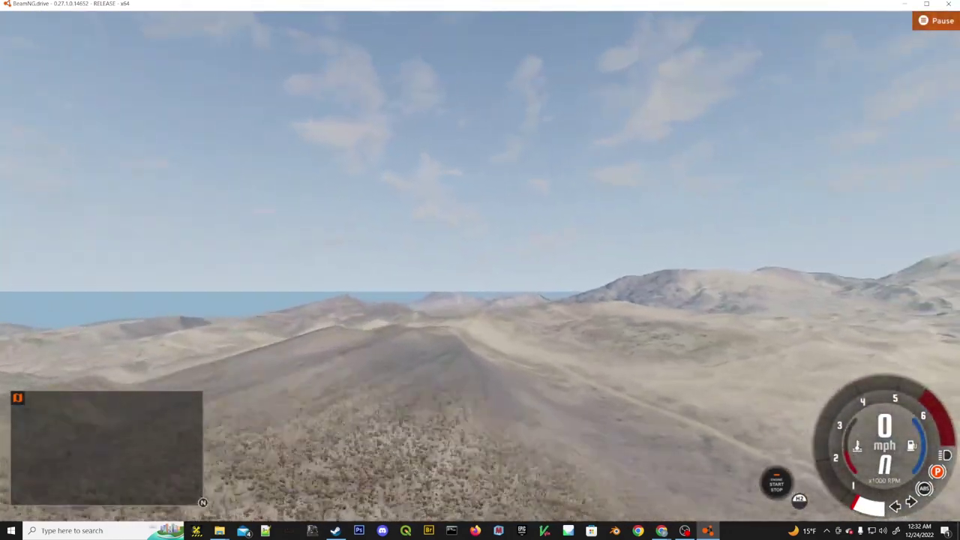
pyautogui.press('s')
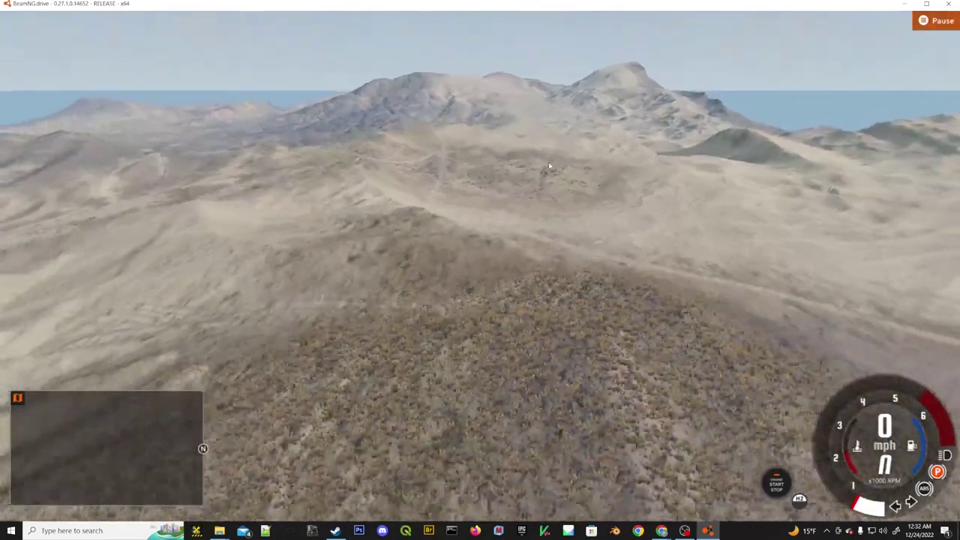
pyautogui.press('s')
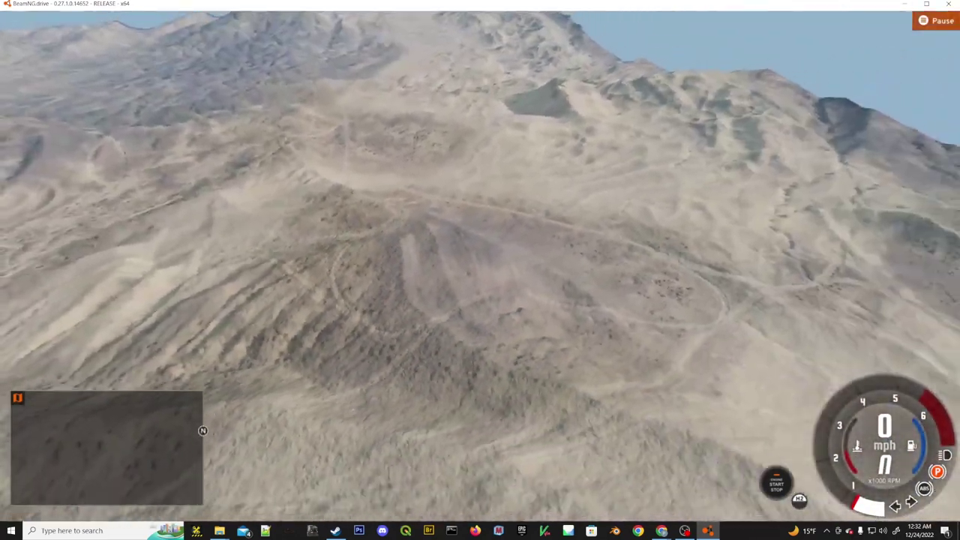
pyautogui.press('s')
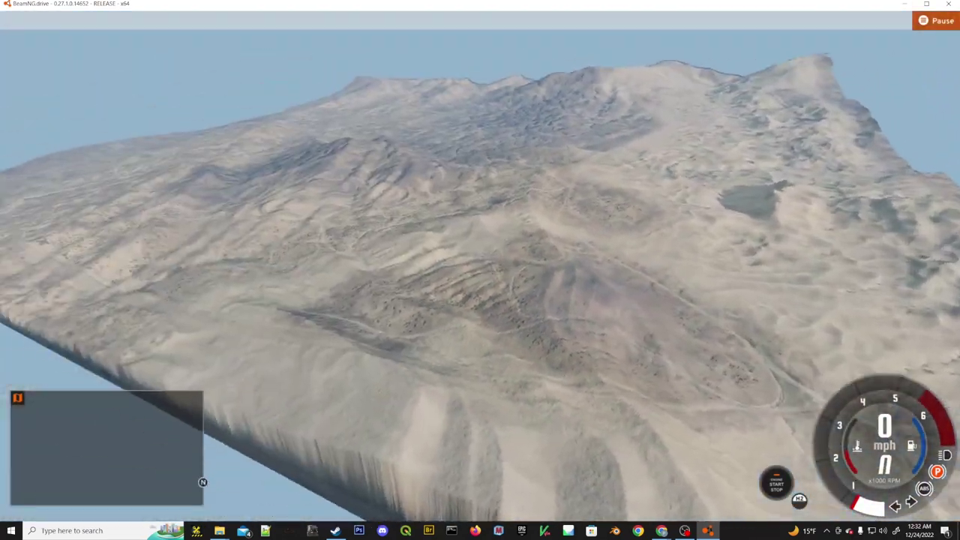
pyautogui.press('w')
pyautogui.press('a')
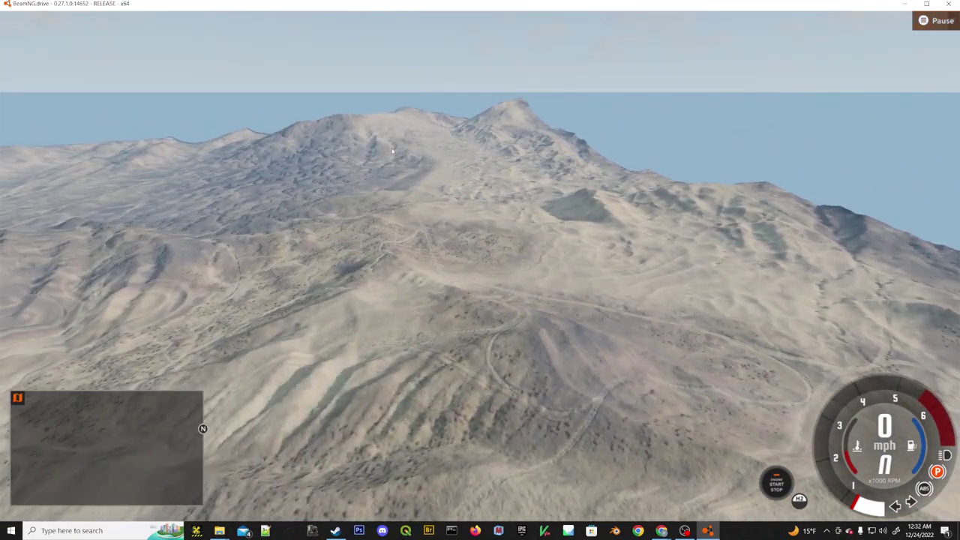
pyautogui.press('a')
pyautogui.moveTo(392, 151); pyautogui.dragTo(278, 159, button='right')
pyautogui.press('w')
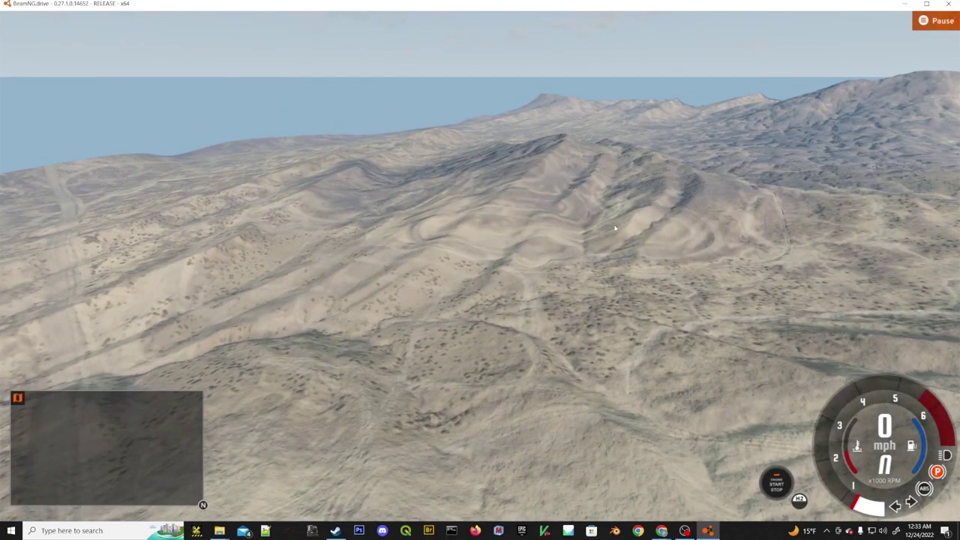
pyautogui.press('w')
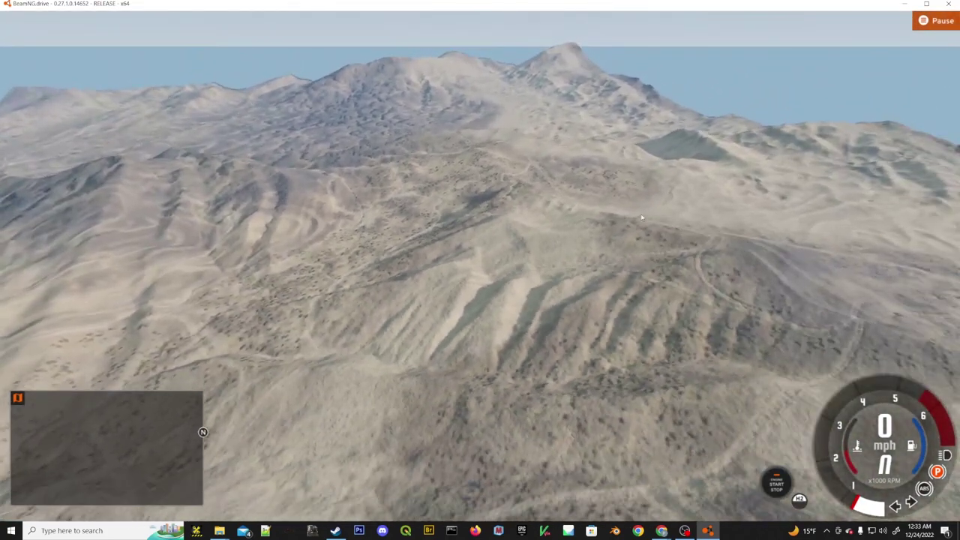
pyautogui.moveTo(617, 199); pyautogui.dragTo(674, 206, button='right')
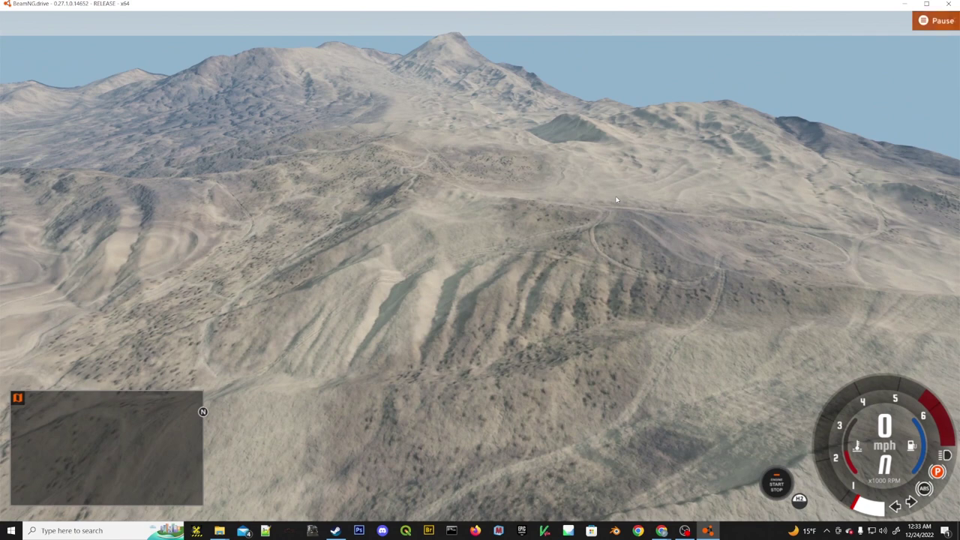
# Open the World Editor, switch to terrain editing, and start a terrain import.
pyautogui.press('F11')
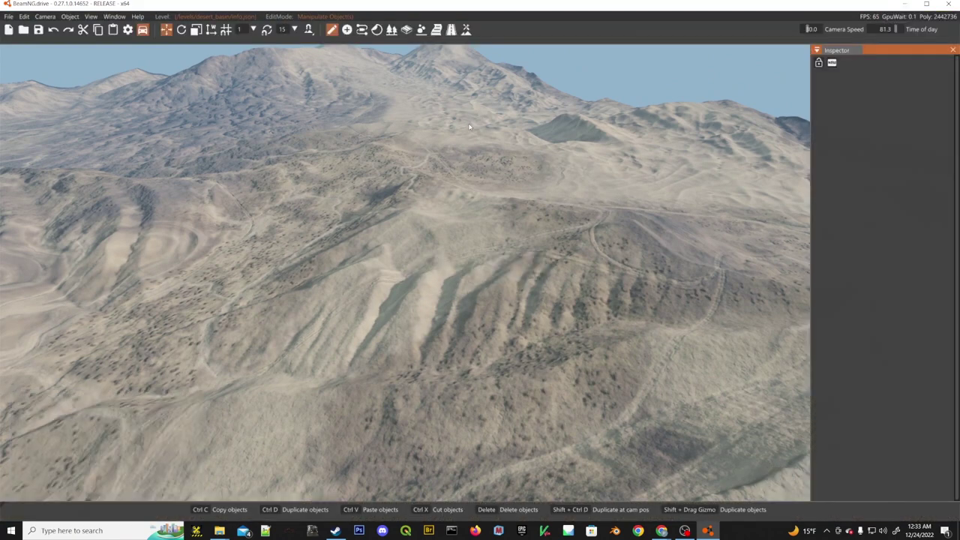
pyautogui.click(466, 30)
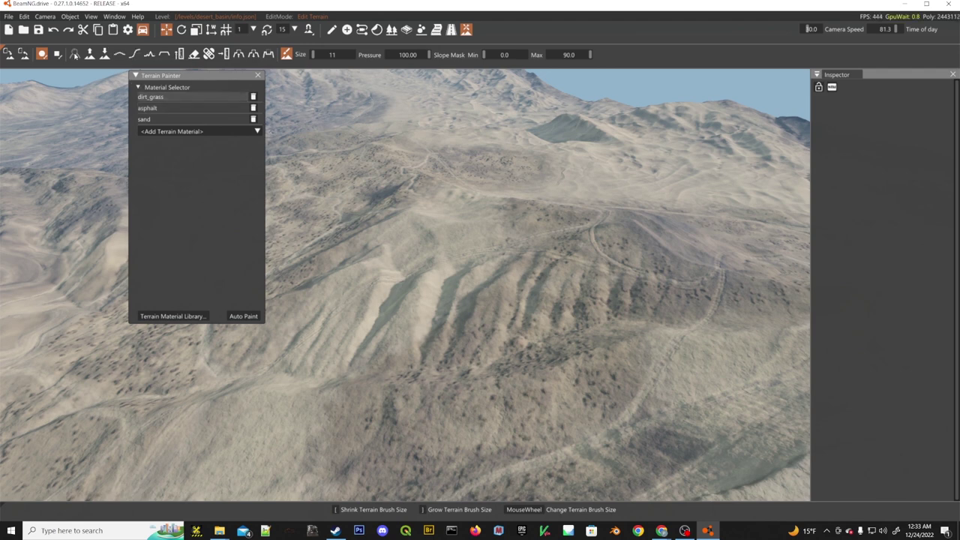
pyautogui.click(9, 54)
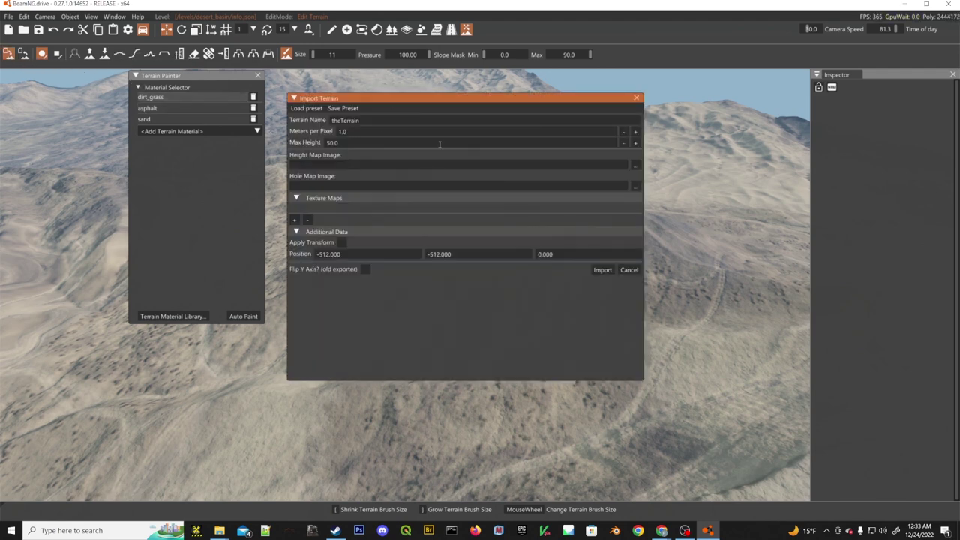
# Choose t_terrain_base_h.png from /levels/desert_basin/art/terrains/ as the height map image for the terrain import.
pyautogui.click(636, 164)
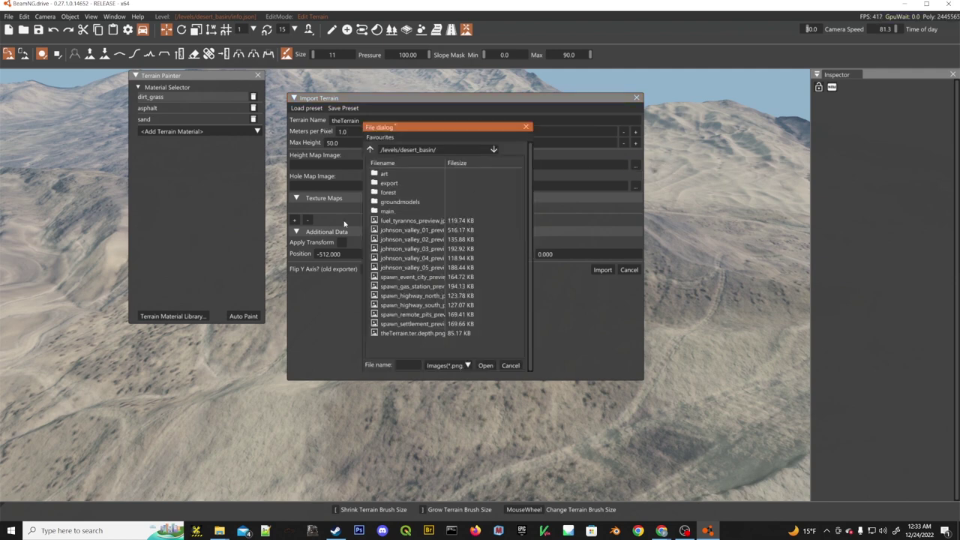
pyautogui.doubleClick(401, 174)
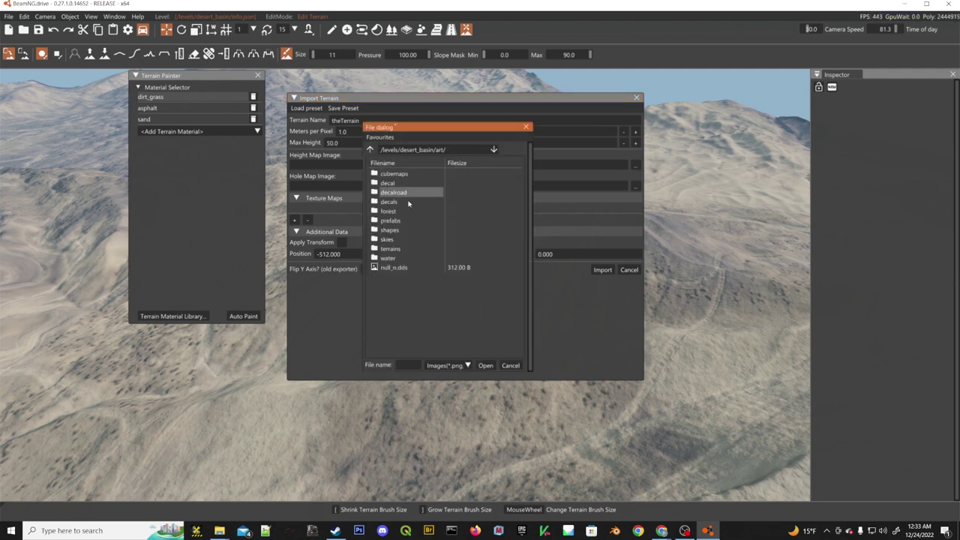
pyautogui.doubleClick(391, 229)
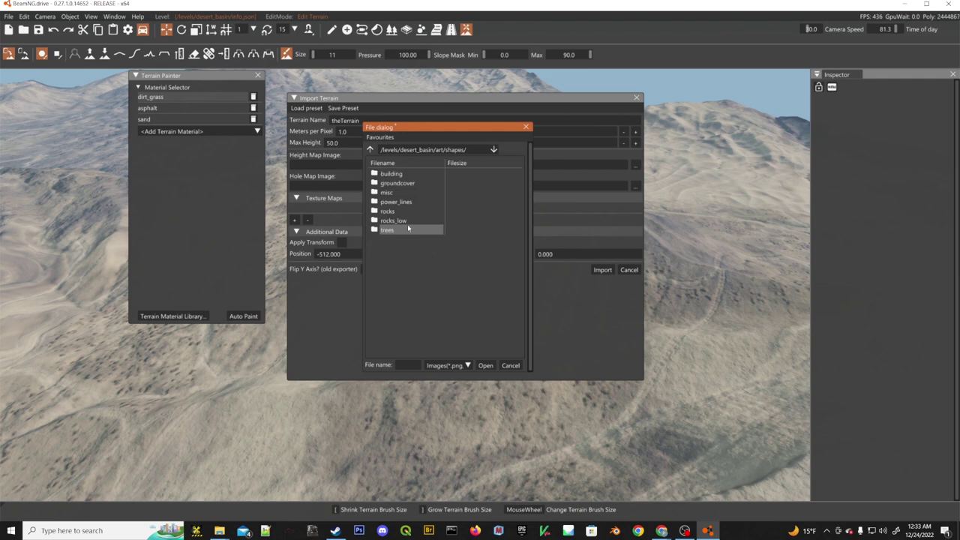
pyautogui.click(370, 149)
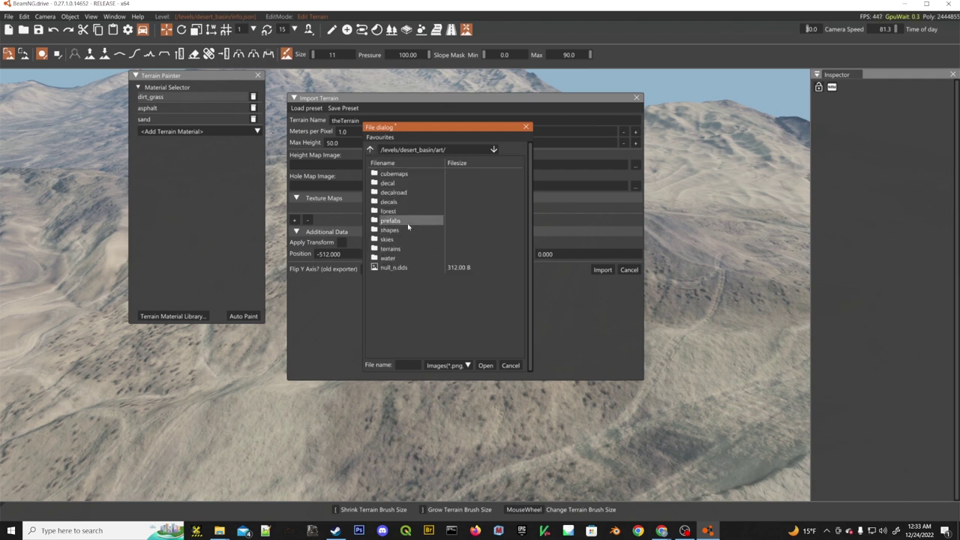
pyautogui.doubleClick(405, 249)
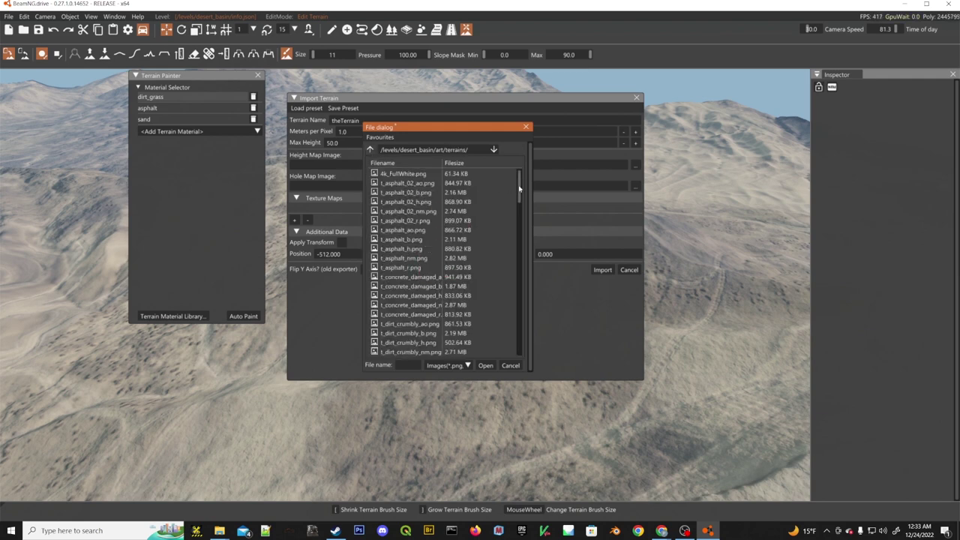
pyautogui.moveTo(519, 188); pyautogui.dragTo(519, 339)
pyautogui.click(495, 333)
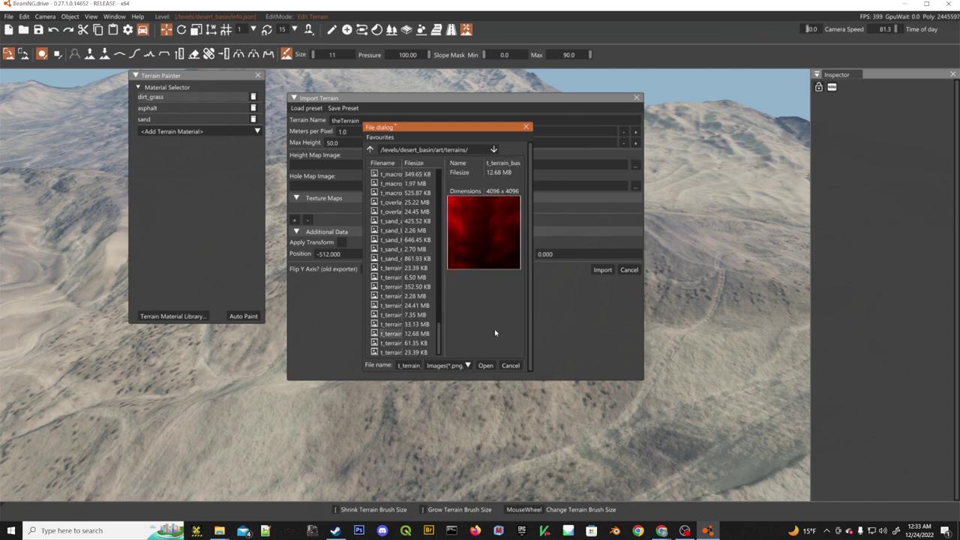
pyautogui.click(487, 366)
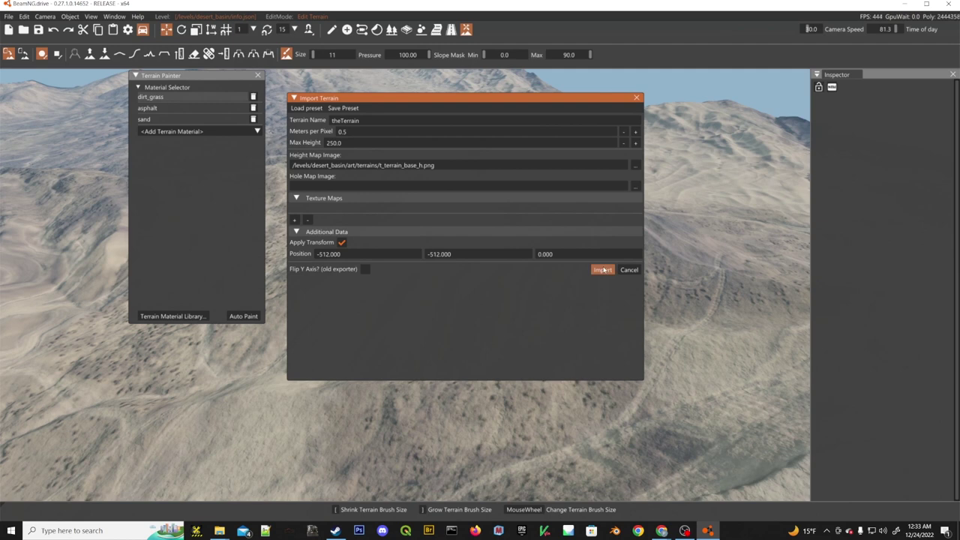
# Import theTerrain with 0.5 meters per pixel, max height 250 and Apply Transform enabled at position -512, -512, 0, and look over the result.
pyautogui.click(604, 269)
pyautogui.moveTo(457, 236); pyautogui.dragTo(480, 247, button='right')
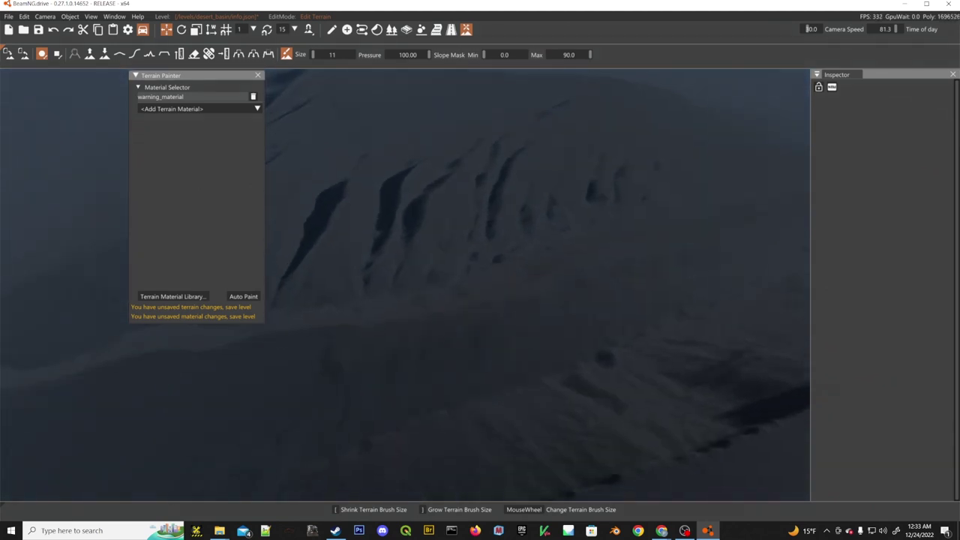
pyautogui.moveTo(480, 285); pyautogui.dragTo(488, 142, button='right')
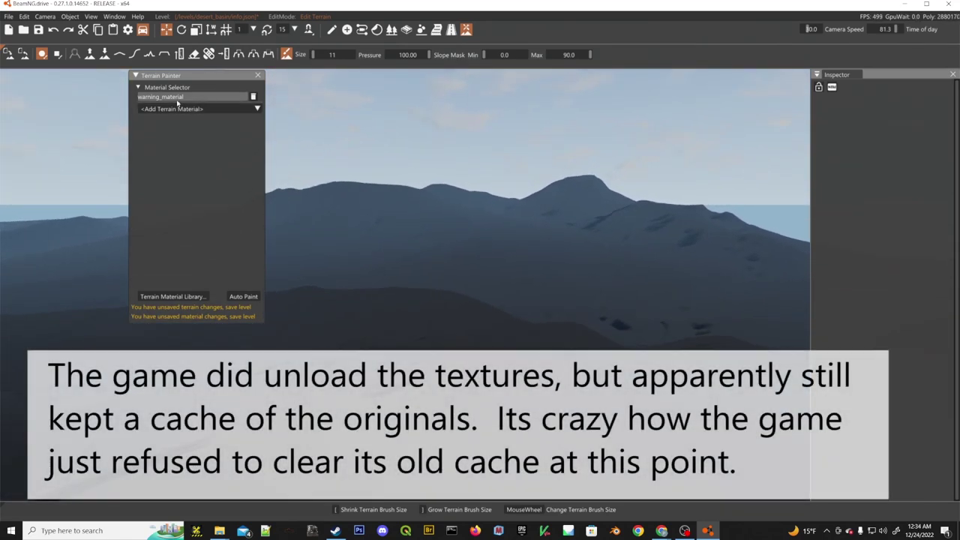
# Add rockydirt to the terrain's materials in the Terrain Painter.
pyautogui.click(255, 108)
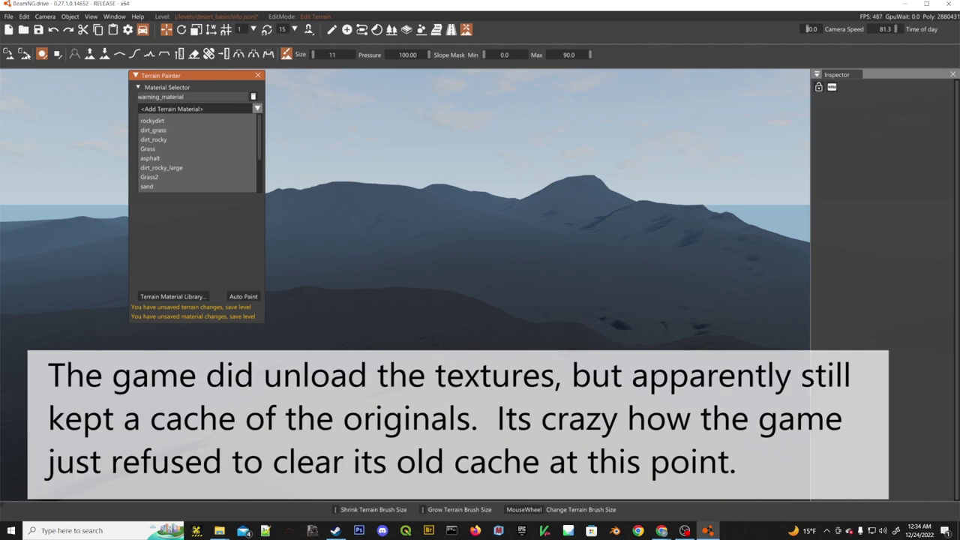
pyautogui.click(12, 51)
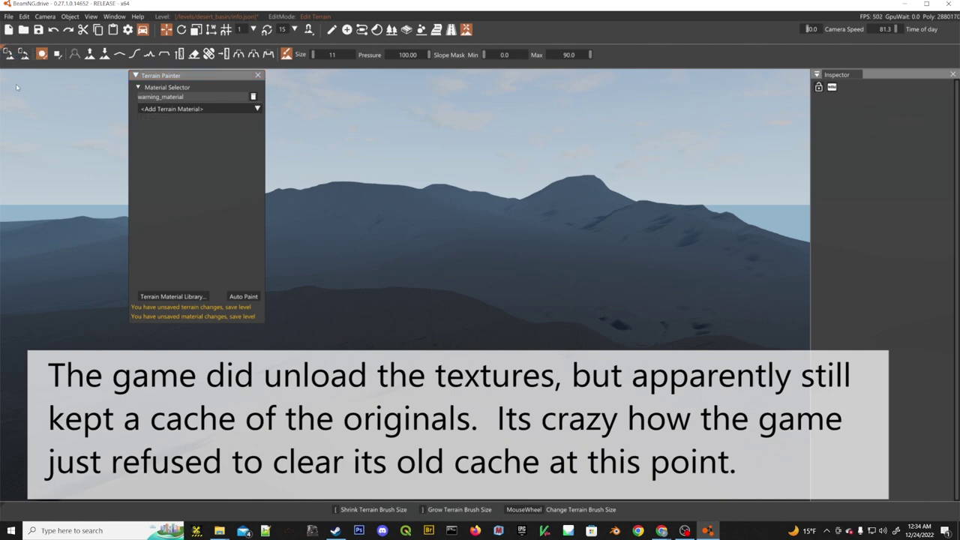
pyautogui.click(251, 109)
pyautogui.click(192, 121)
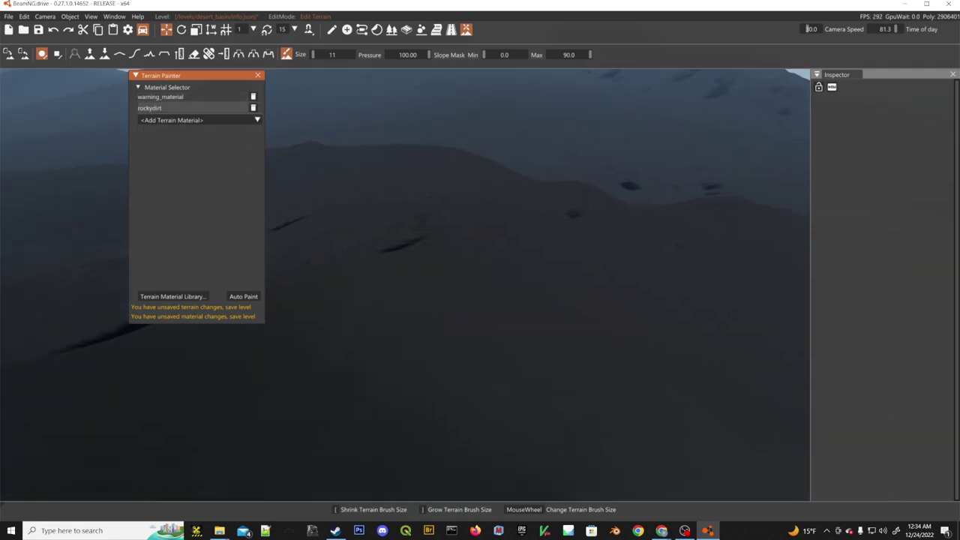
# Paint several test strokes of rockydirt on the dark terrain and undo them.
pyautogui.moveTo(452, 191)
pyautogui.mouseDown()
pyautogui.moveTo(489, 226)
pyautogui.moveTo(445, 188)
pyautogui.moveTo(500, 221)
pyautogui.moveTo(521, 210)
pyautogui.moveTo(381, 168)
pyautogui.moveTo(550, 188)
pyautogui.moveTo(480, 126)
pyautogui.mouseUp()
pyautogui.moveTo(480, 258)
pyautogui.mouseDown(button='right')
pyautogui.moveTo(534, 340)
pyautogui.moveTo(553, 133)
pyautogui.mouseUp(button='right')
pyautogui.moveTo(507, 208)
pyautogui.mouseDown()
pyautogui.moveTo(382, 193)
pyautogui.moveTo(392, 137)
pyautogui.moveTo(451, 189)
pyautogui.moveTo(429, 186)
pyautogui.moveTo(552, 225)
pyautogui.moveTo(566, 196)
pyautogui.mouseUp()
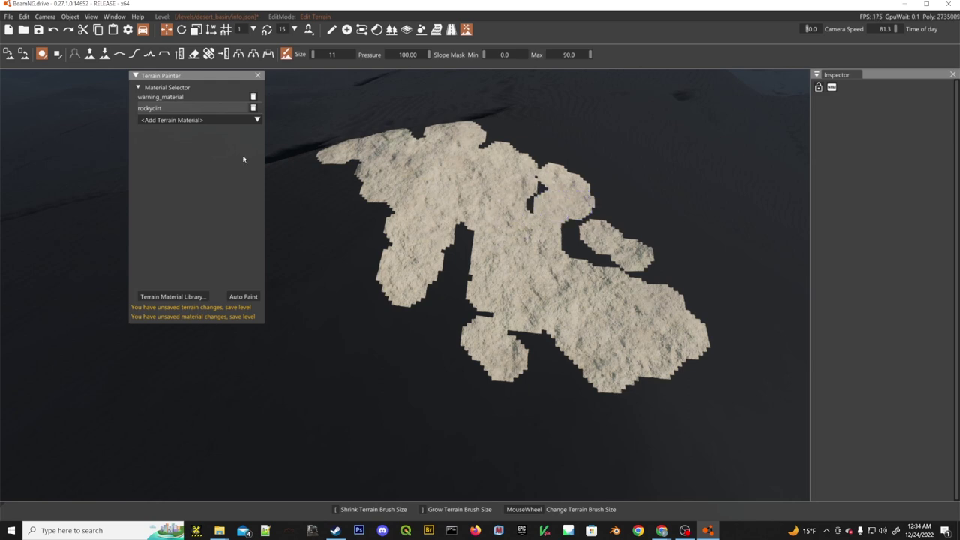
pyautogui.hotkey('ctrl', 'z')
pyautogui.hotkey('ctrl', 'z')
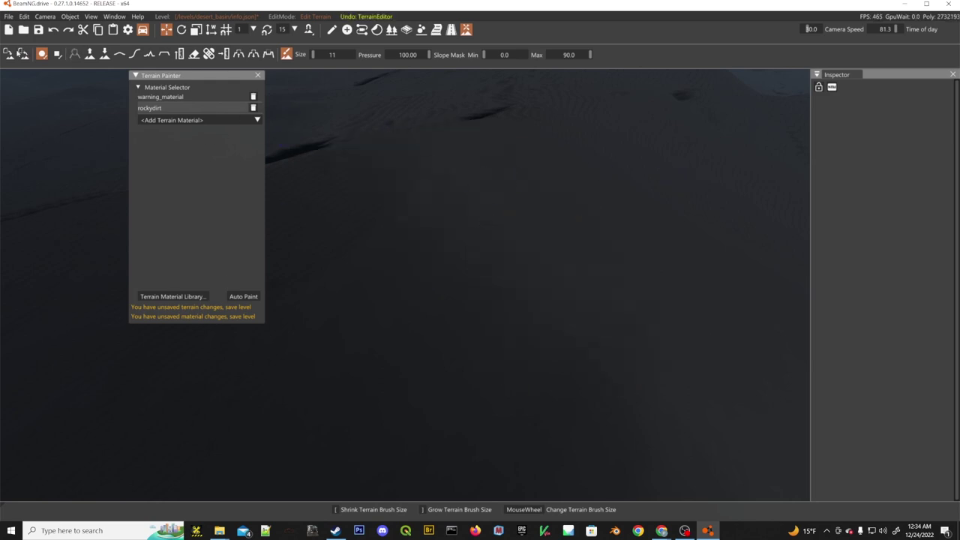
# Start another terrain import and add 4k_FullWhite.png from /levels/desert_basin/art/terrains/ as a texture map.
pyautogui.click(9, 56)
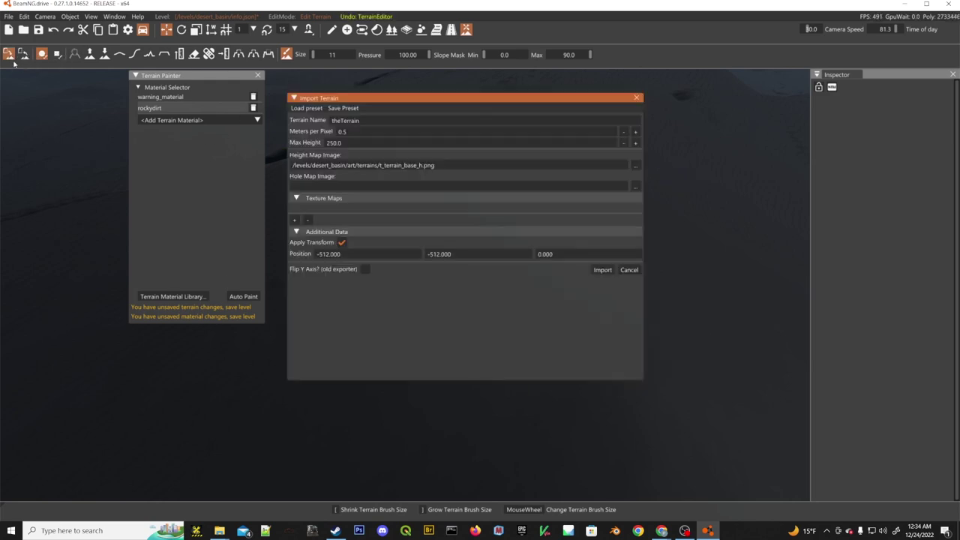
pyautogui.click(295, 220)
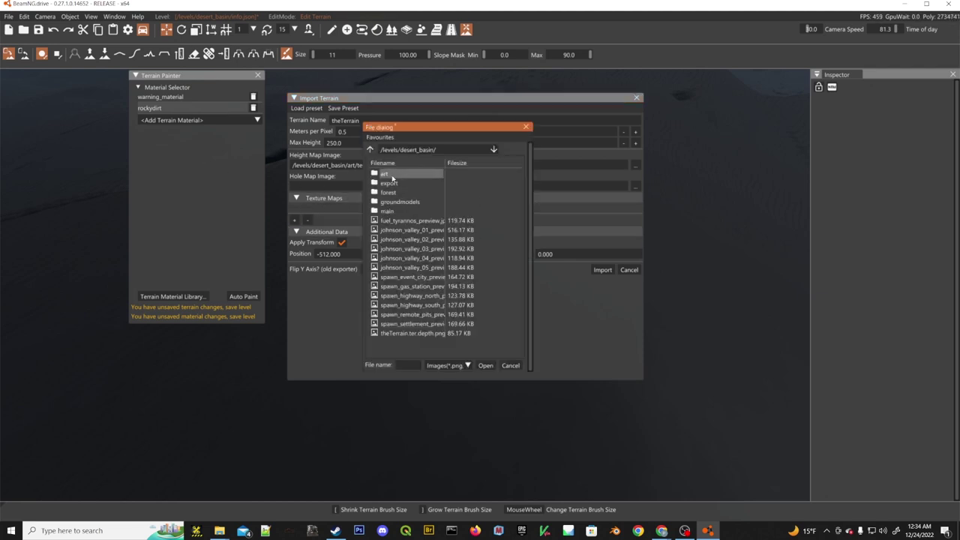
pyautogui.doubleClick(393, 177)
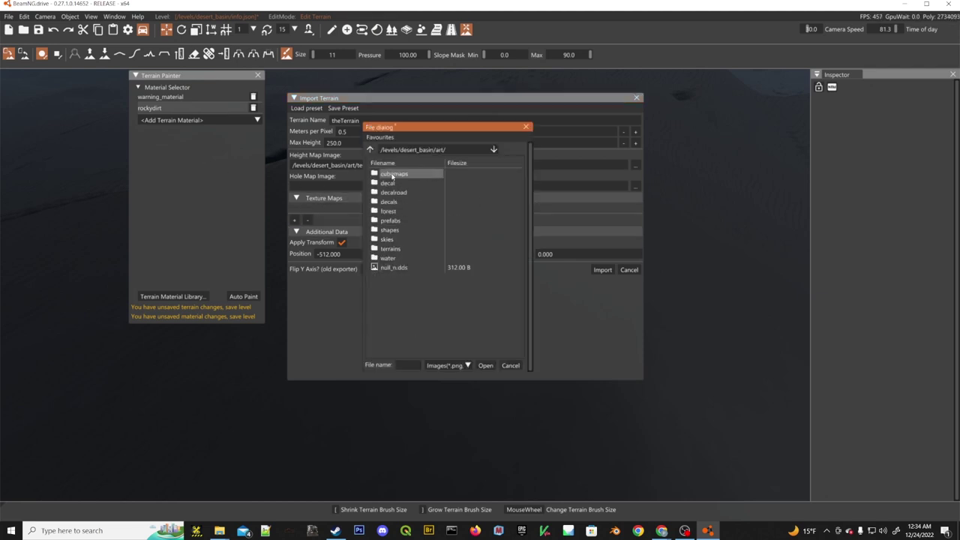
pyautogui.doubleClick(401, 250)
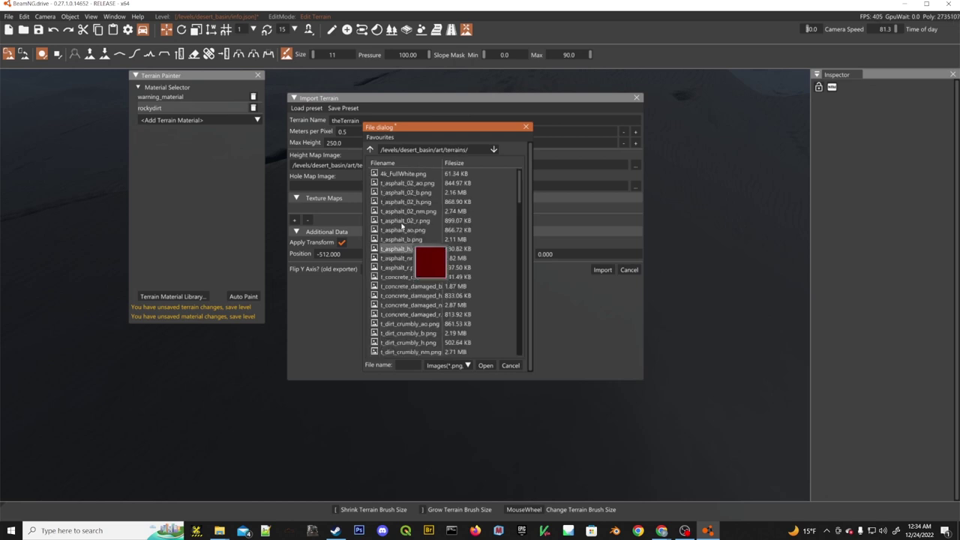
pyautogui.click(405, 175)
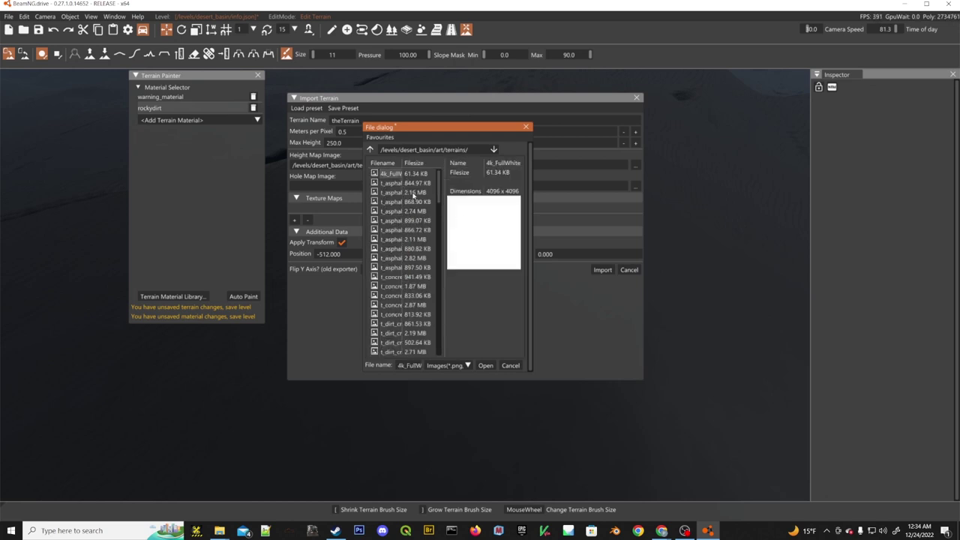
pyautogui.click(487, 366)
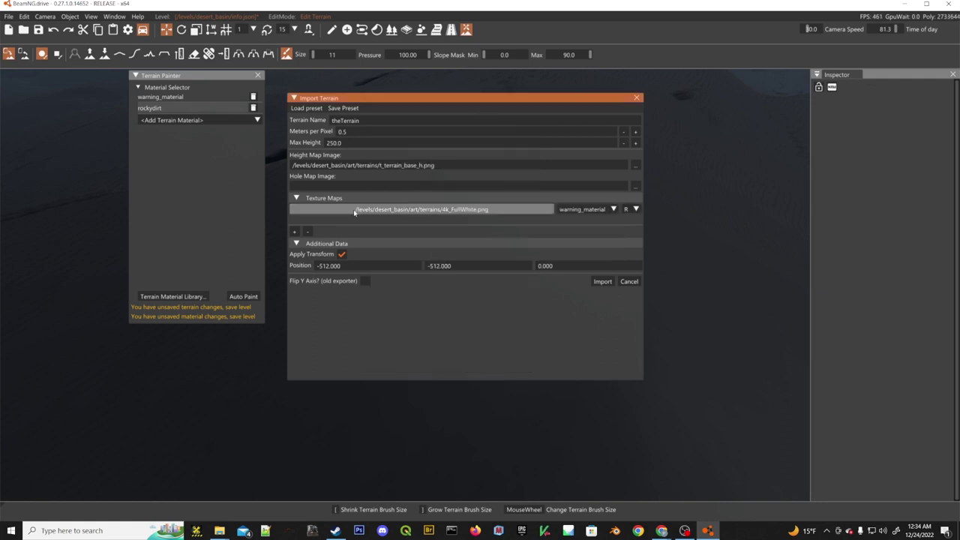
# Assign rockydirt to the 4k_FullWhite.png texture map, import the terrain, and look over the textured hills.
pyautogui.click(593, 210)
pyautogui.click(593, 231)
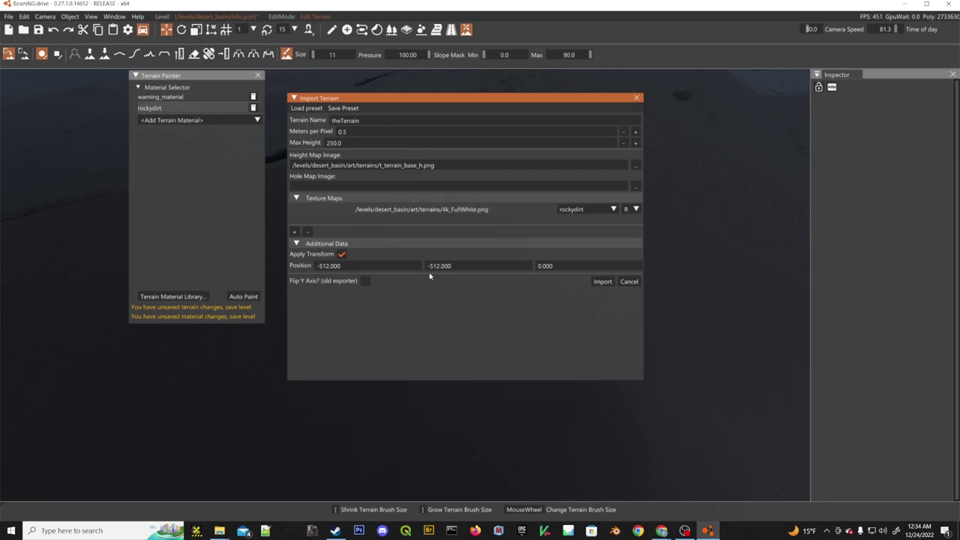
pyautogui.click(603, 282)
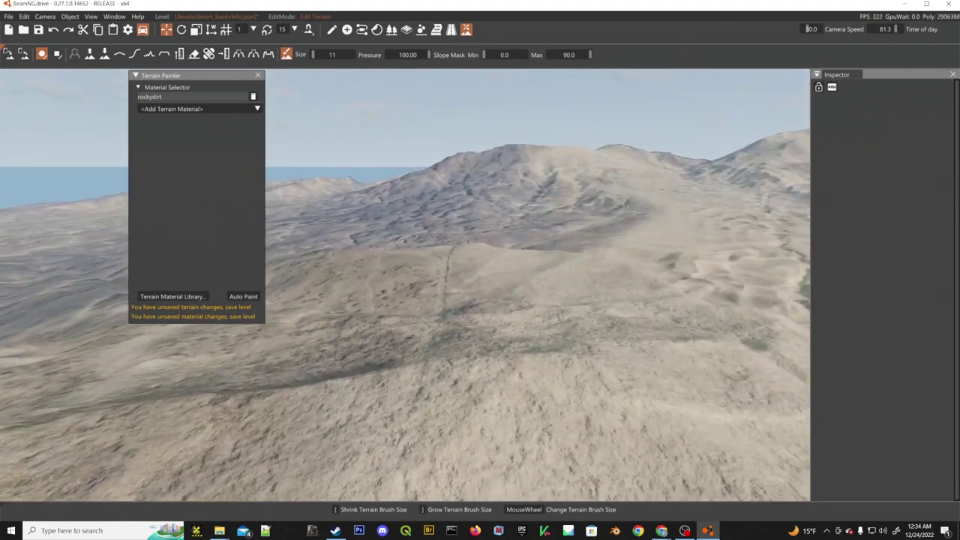
pyautogui.press('w')
pyautogui.moveTo(405, 285); pyautogui.dragTo(675, 270, button='right')
pyautogui.moveTo(525, 112); pyautogui.dragTo(305, 186, button='right')
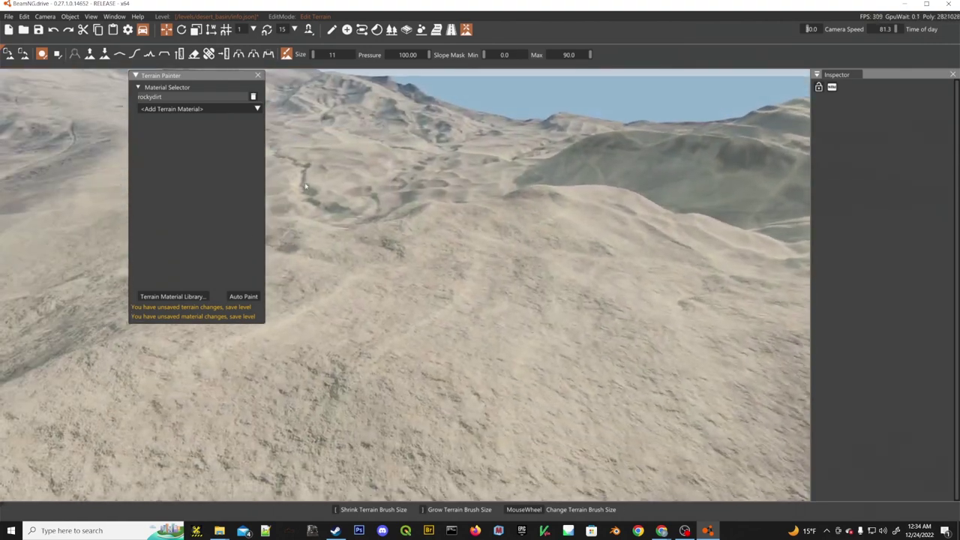
# Bulk change rockydirt's base textures to the t_terrain_base set using t_terrain_base_b.png and save the material changes to file.
pyautogui.click(185, 298)
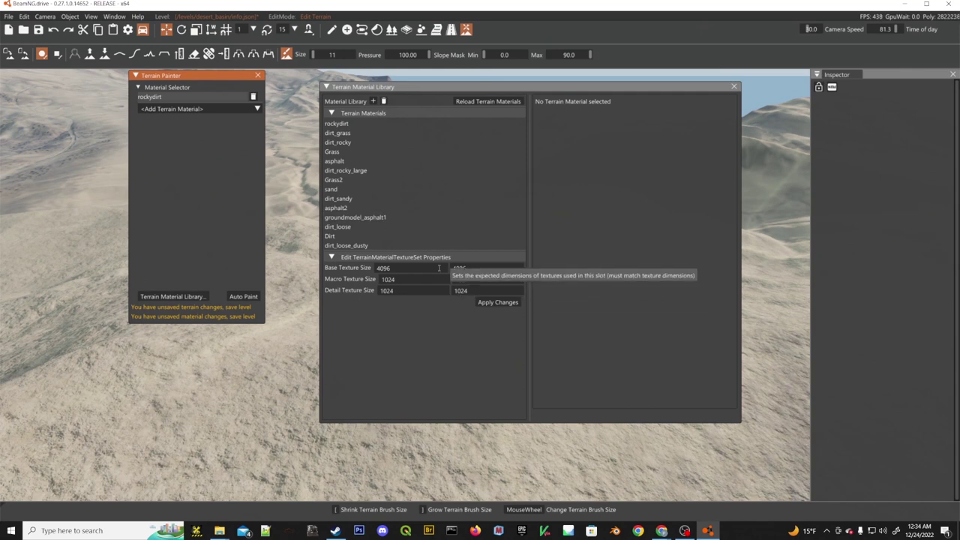
pyautogui.click(353, 126)
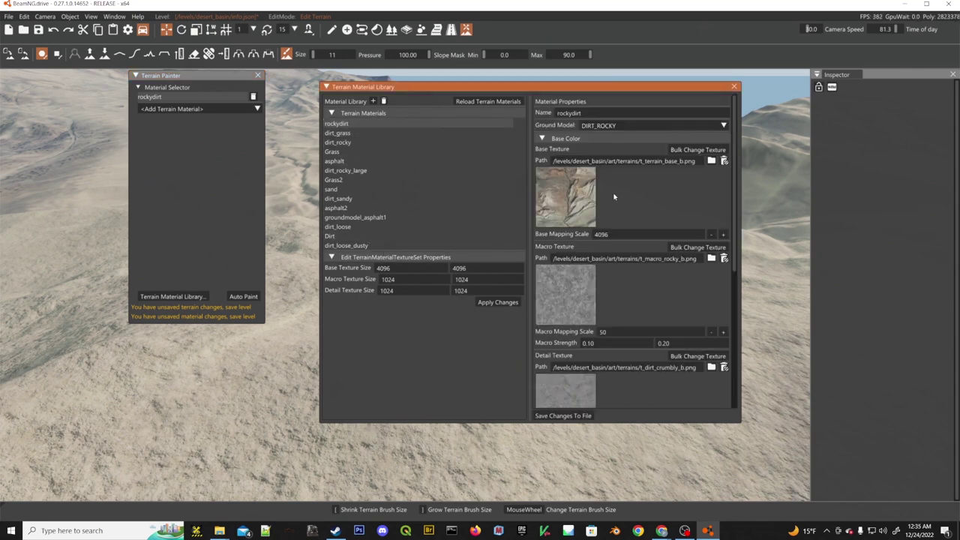
pyautogui.click(699, 150)
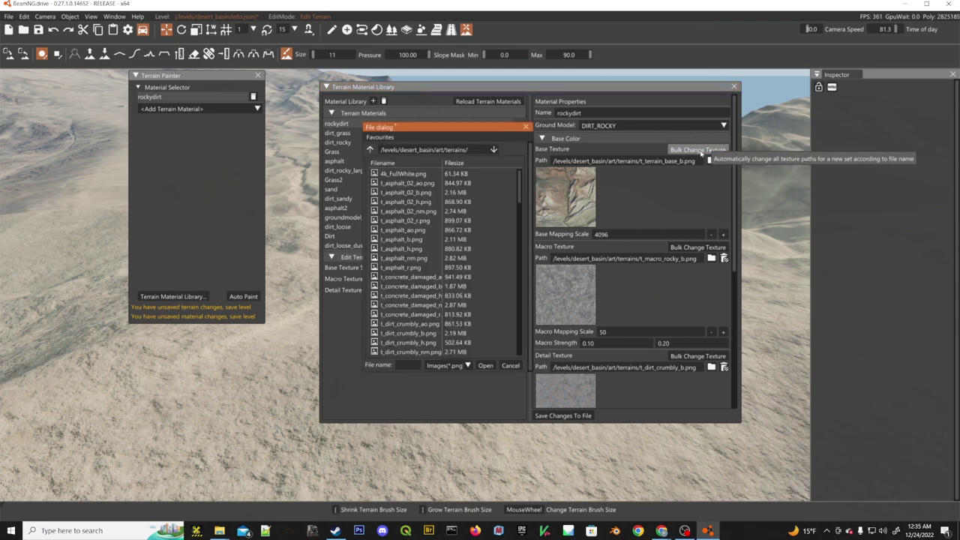
pyautogui.moveTo(519, 187); pyautogui.dragTo(527, 369)
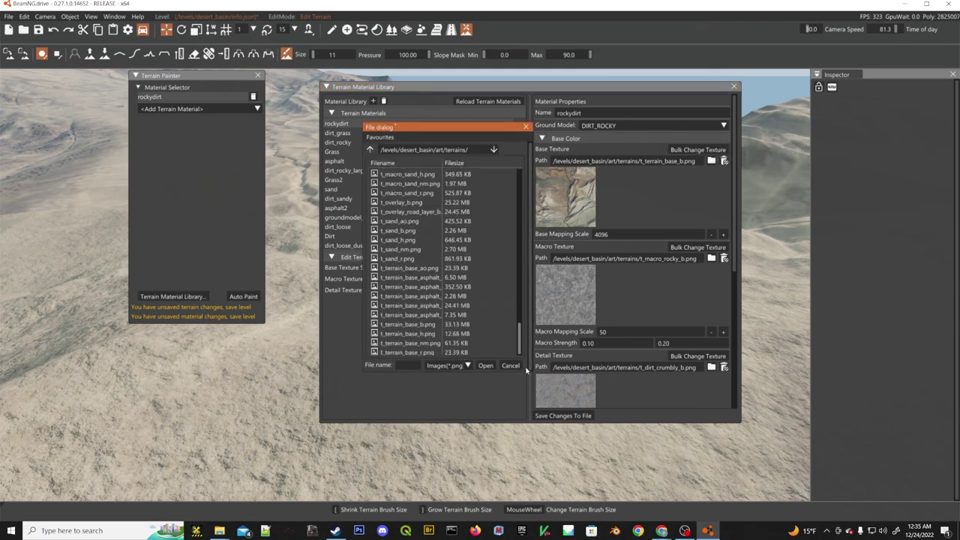
pyautogui.click(408, 325)
pyautogui.click(486, 365)
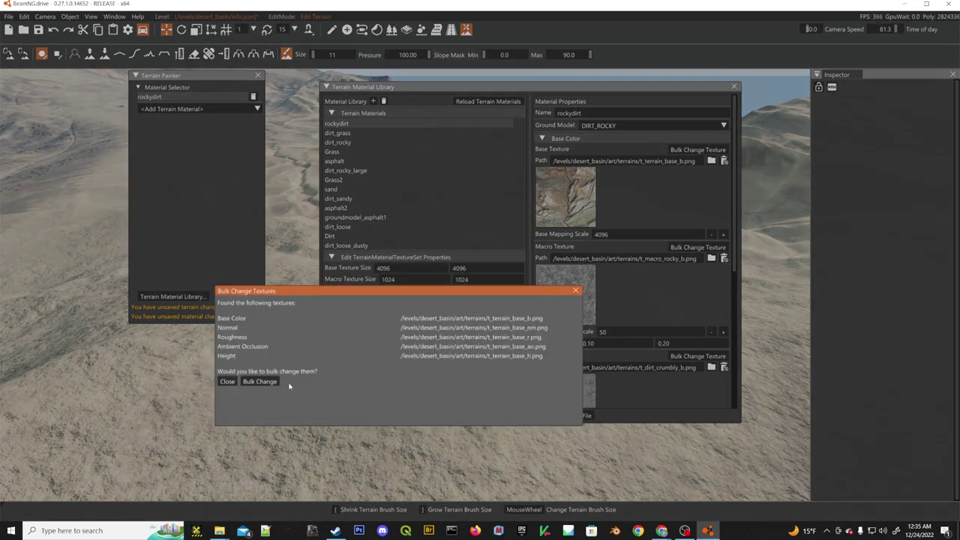
pyautogui.click(261, 382)
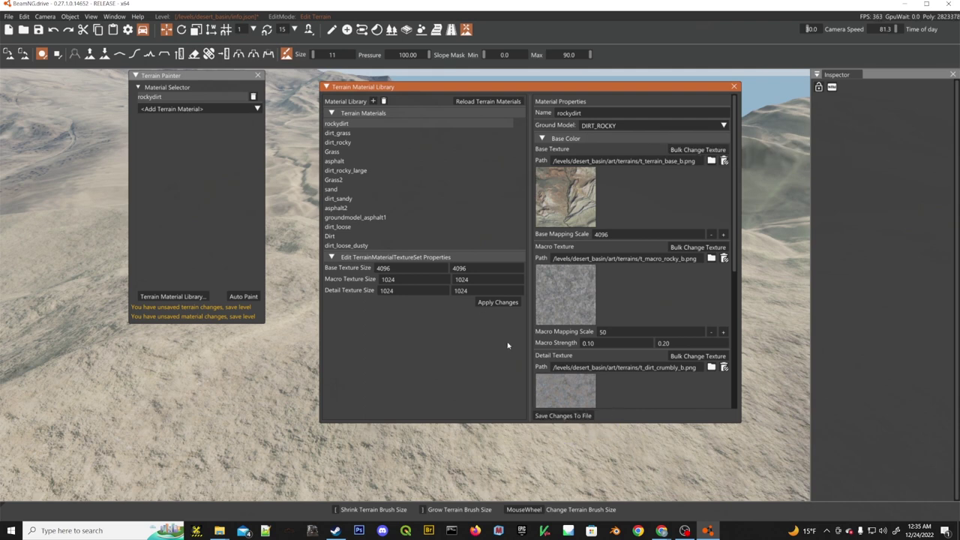
pyautogui.click(568, 418)
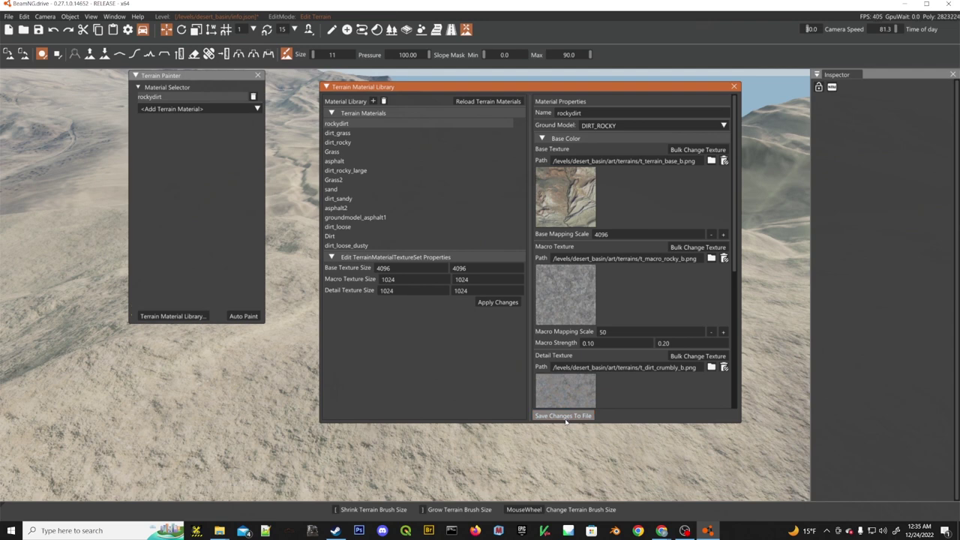
# Try a base mapping scale of 8192 on rockydirt, inspect the terrain, and restore the scale to 4096, saving each change.
pyautogui.click(608, 234)
pyautogui.click(563, 416)
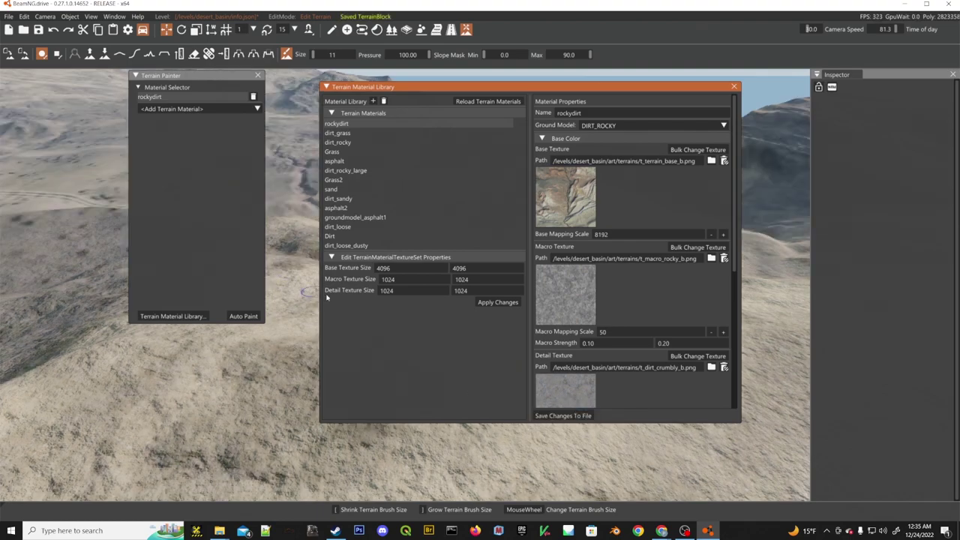
pyautogui.moveTo(769, 269); pyautogui.dragTo(936, 372, button='right')
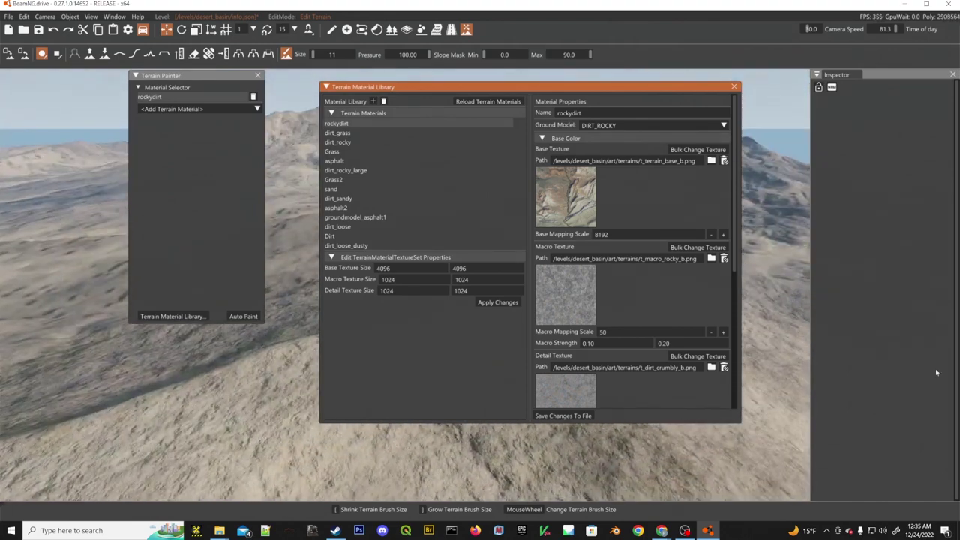
pyautogui.click(606, 235)
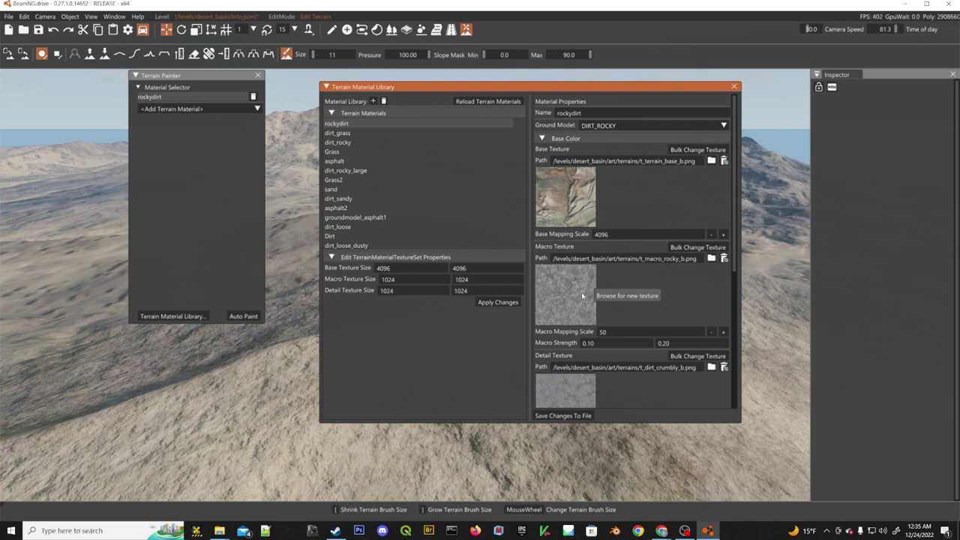
pyautogui.click(574, 417)
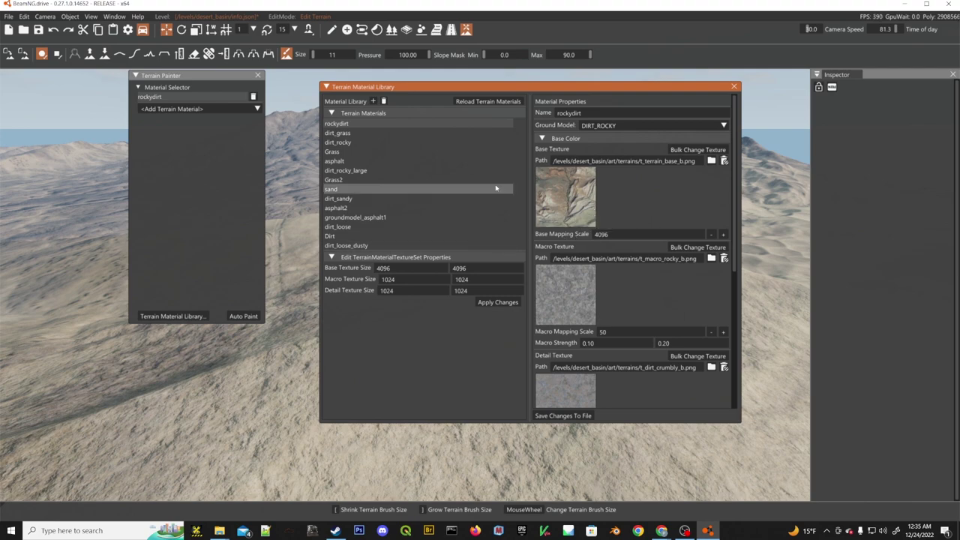
# Review the console log for terrain texture messages and check the t_terrain_base images in the Rattlesnake_Ridge folder.
pyautogui.press('`')
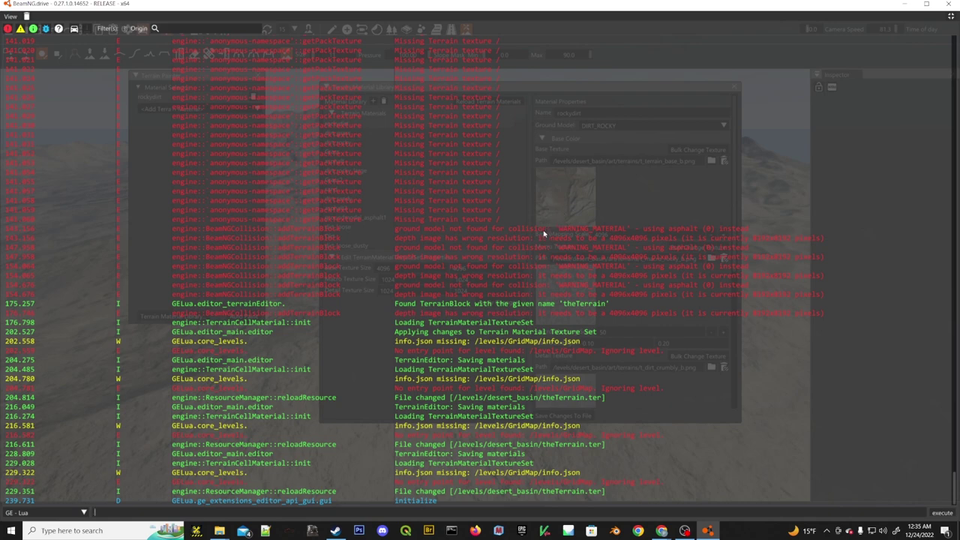
pyautogui.scroll(10, 424, 213)
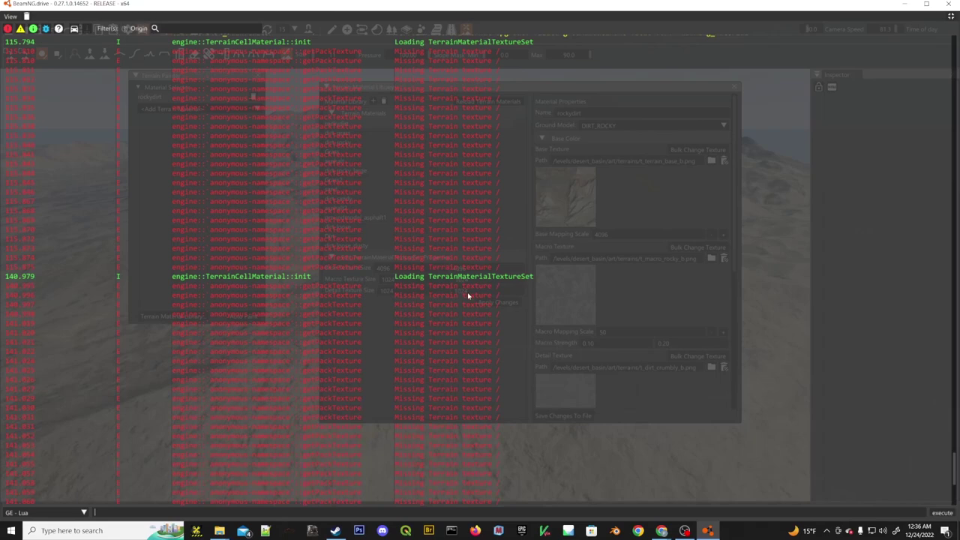
pyautogui.scroll(4, 468, 296)
pyautogui.scroll(-12, 471, 305)
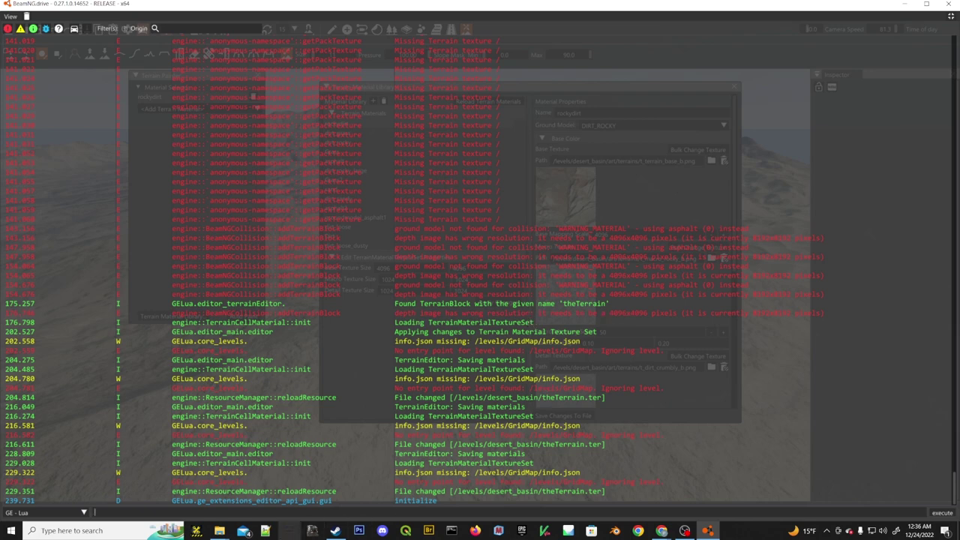
pyautogui.moveTo(220, 530)
pyautogui.click(269, 498)
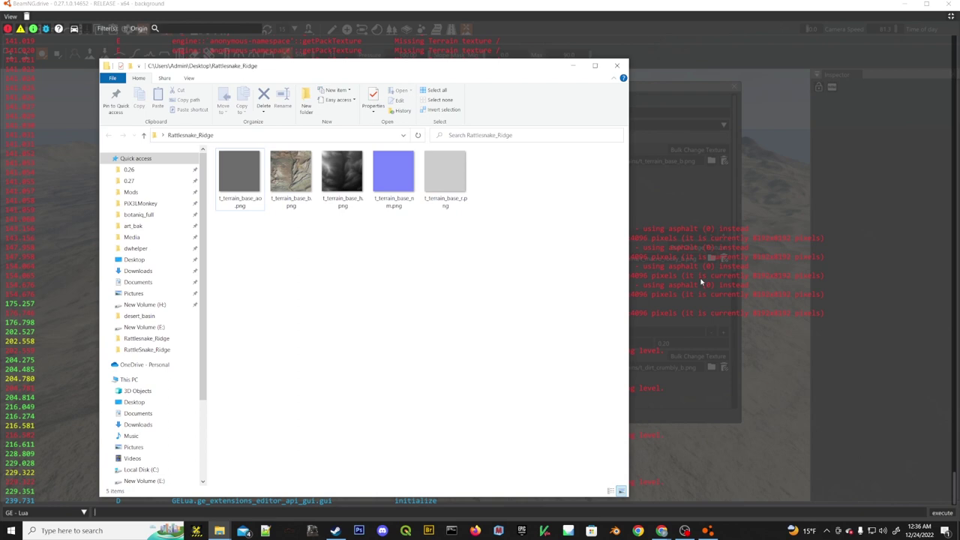
pyautogui.click(616, 66)
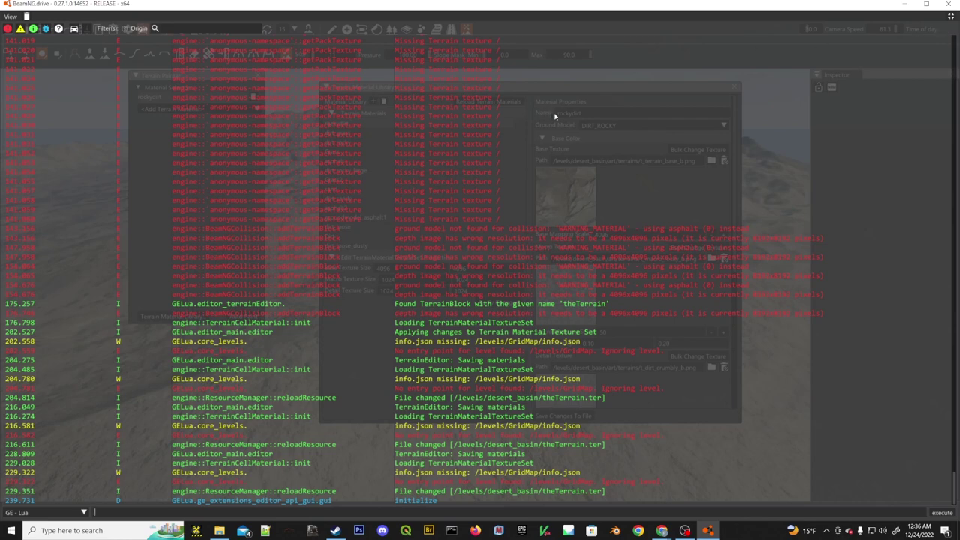
pyautogui.press('`')
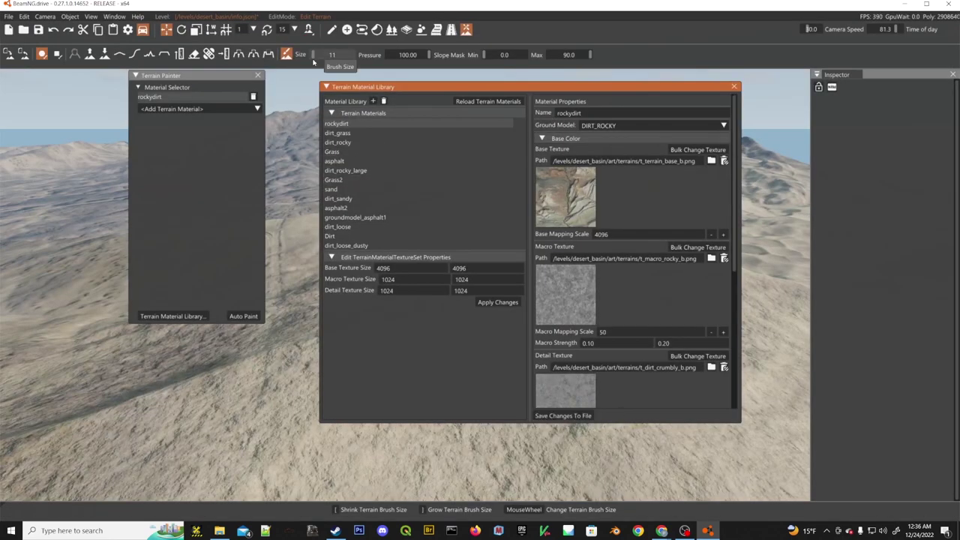
# Close the terrain painter and material library, leave the world editor, and exit the game without saving the level changes.
pyautogui.click(258, 75)
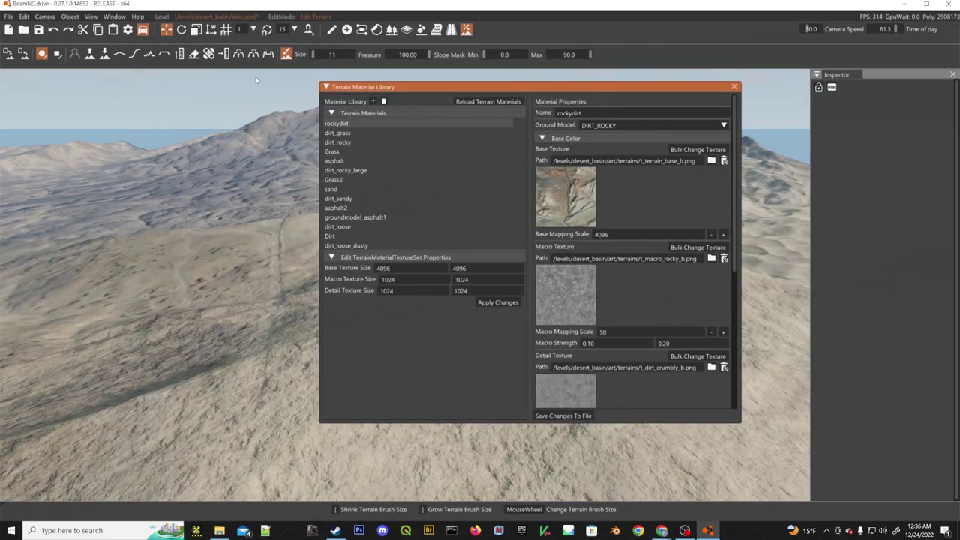
pyautogui.click(734, 87)
pyautogui.click(9, 17)
pyautogui.click(40, 80)
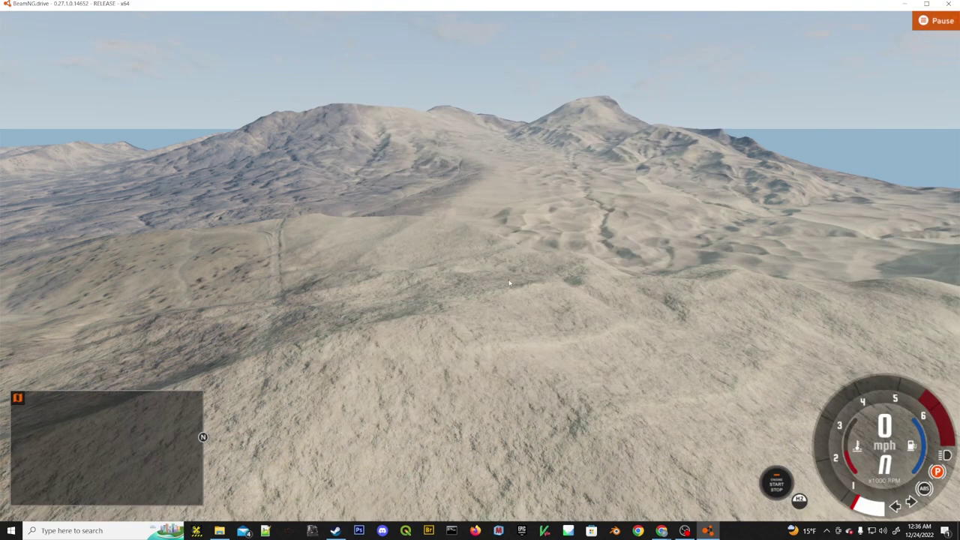
pyautogui.press('Escape')
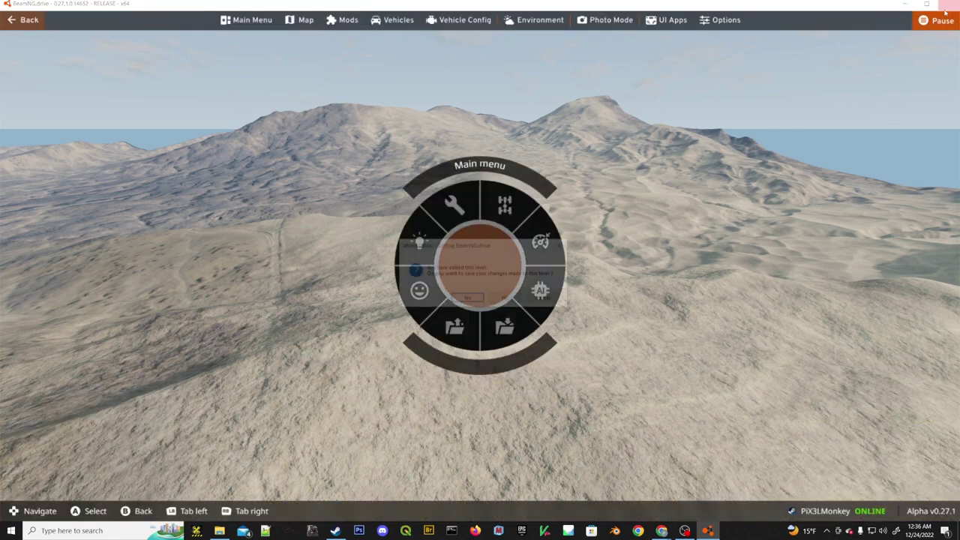
pyautogui.click(418, 291)
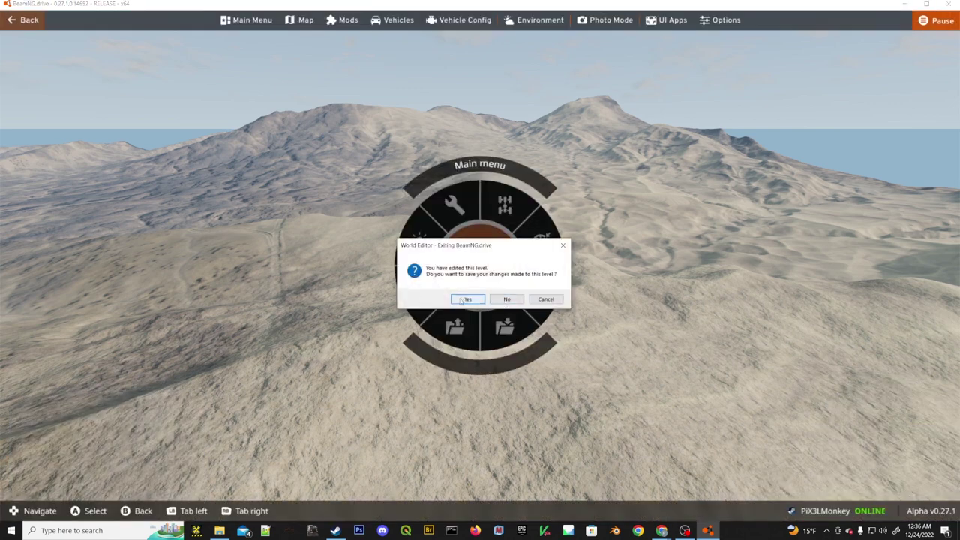
pyautogui.click(504, 303)
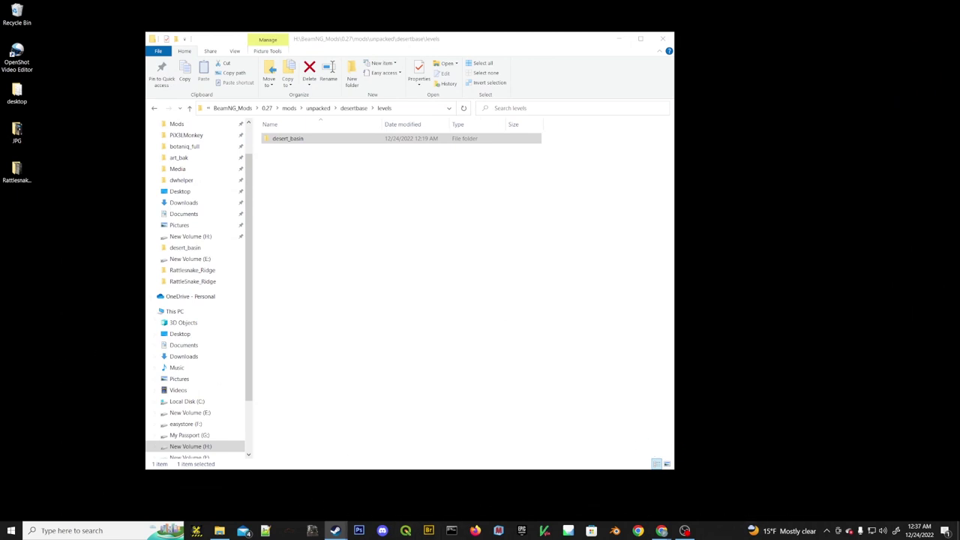
# Look at the desert_basin folder inside the levels folder of BeamNG_Mods 0.27.
pyautogui.click(267, 108)
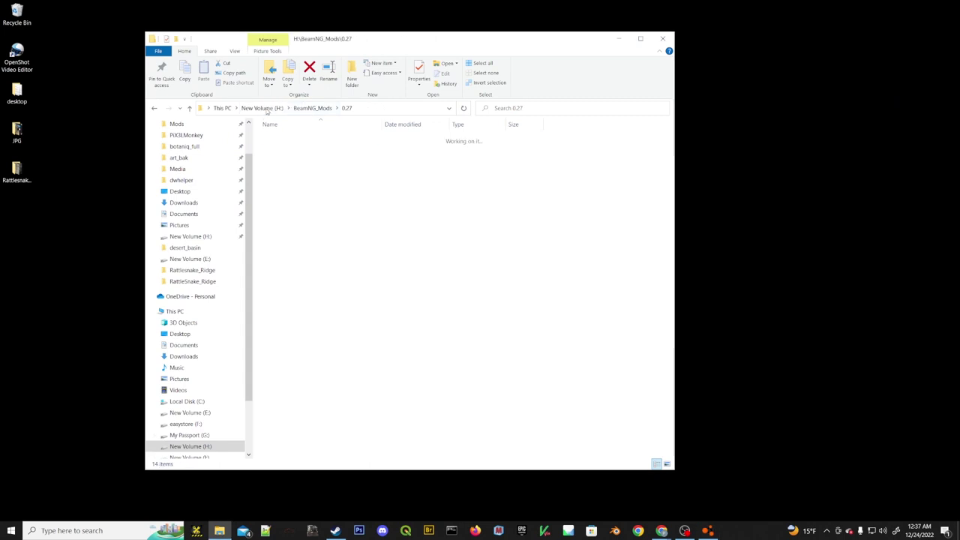
pyautogui.doubleClick(275, 155)
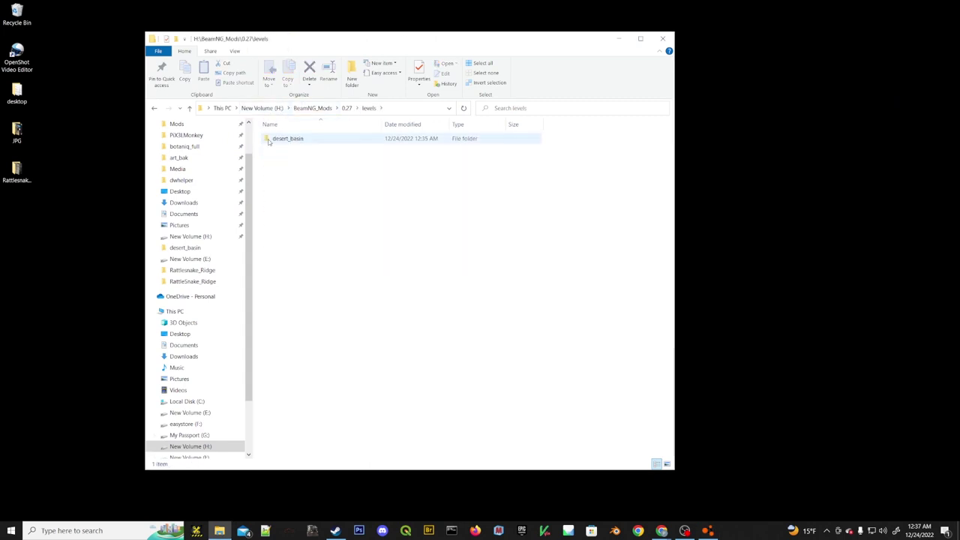
pyautogui.click(297, 140)
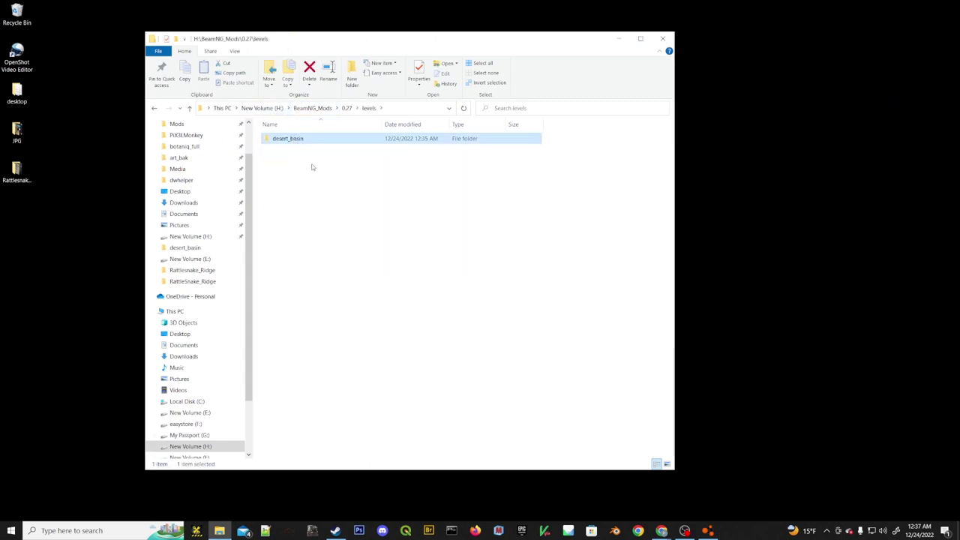
pyautogui.click(304, 156)
# Check the contents of the desertbase folder under mods\unpacked, including DesertBase_Template.zip, and minimise the file window.
pyautogui.click(346, 108)
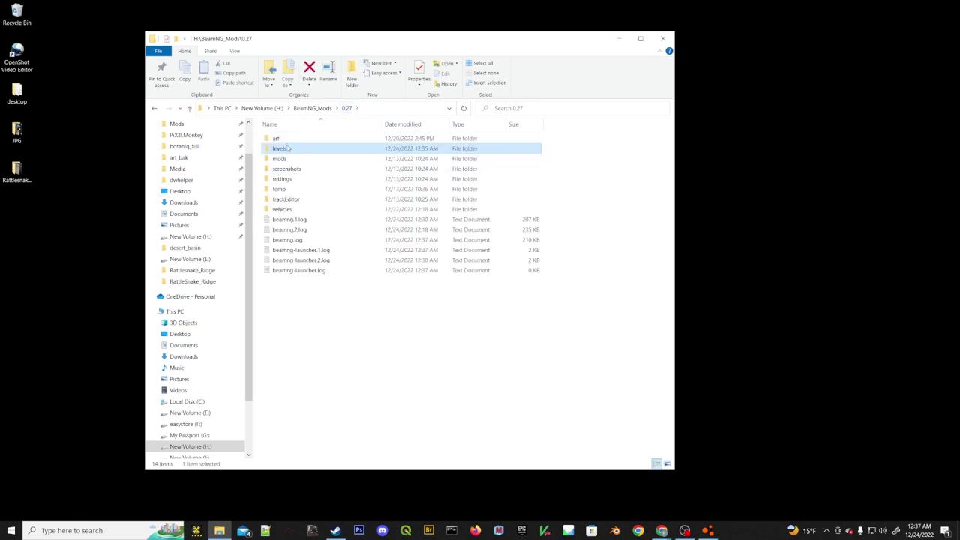
pyautogui.doubleClick(282, 159)
pyautogui.doubleClick(285, 139)
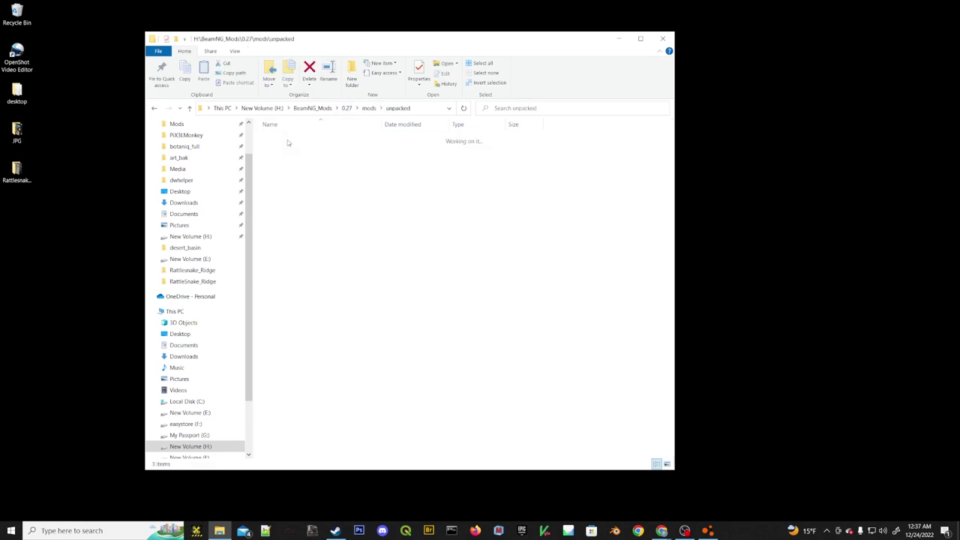
pyautogui.doubleClick(300, 139)
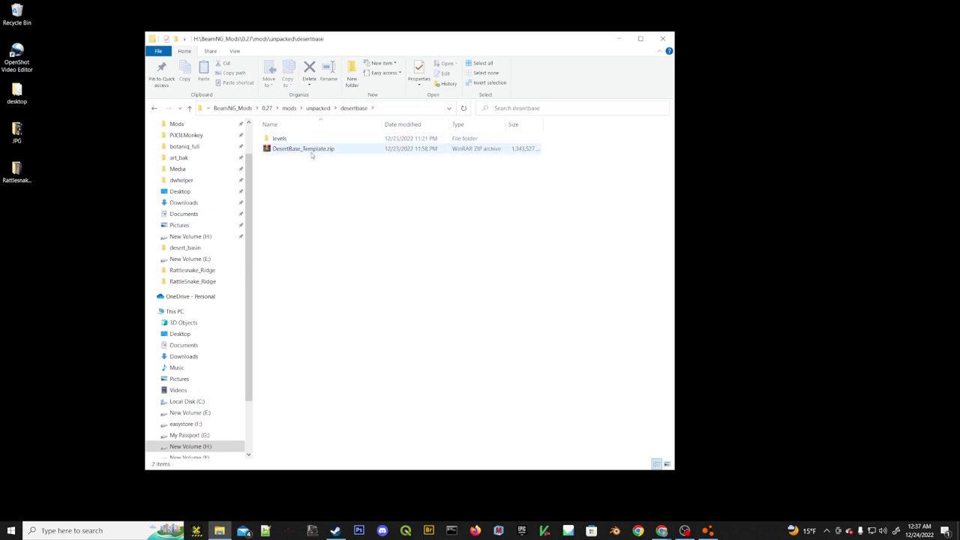
pyautogui.click(313, 152)
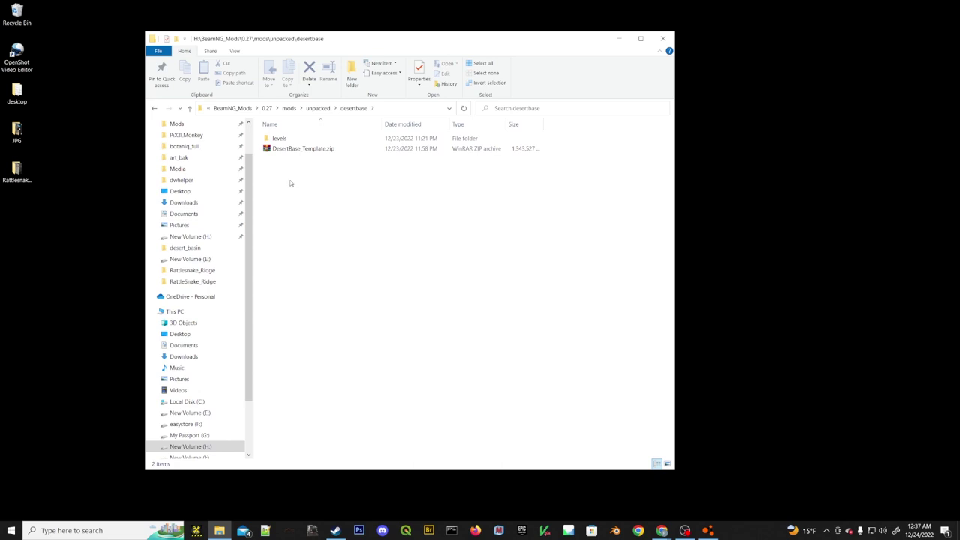
pyautogui.click(726, 143)
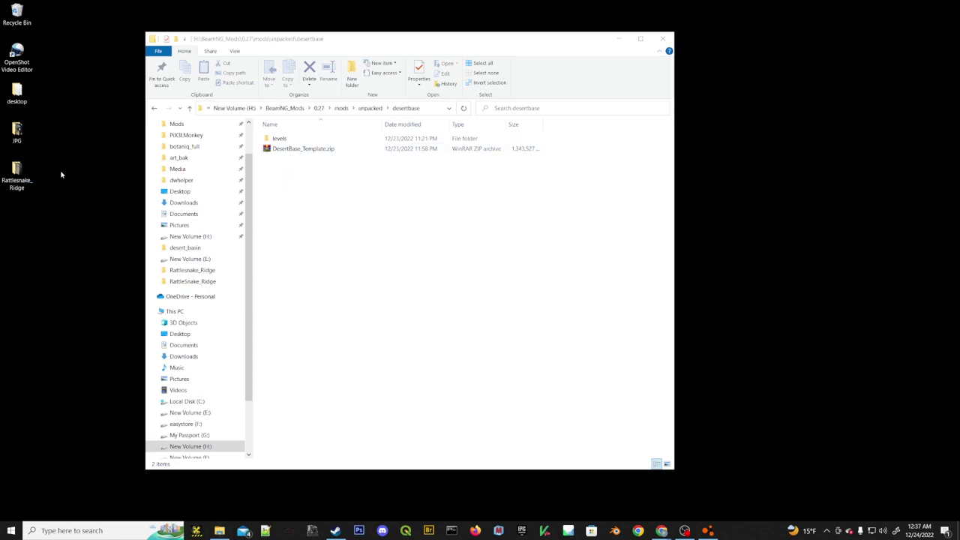
pyautogui.click(618, 41)
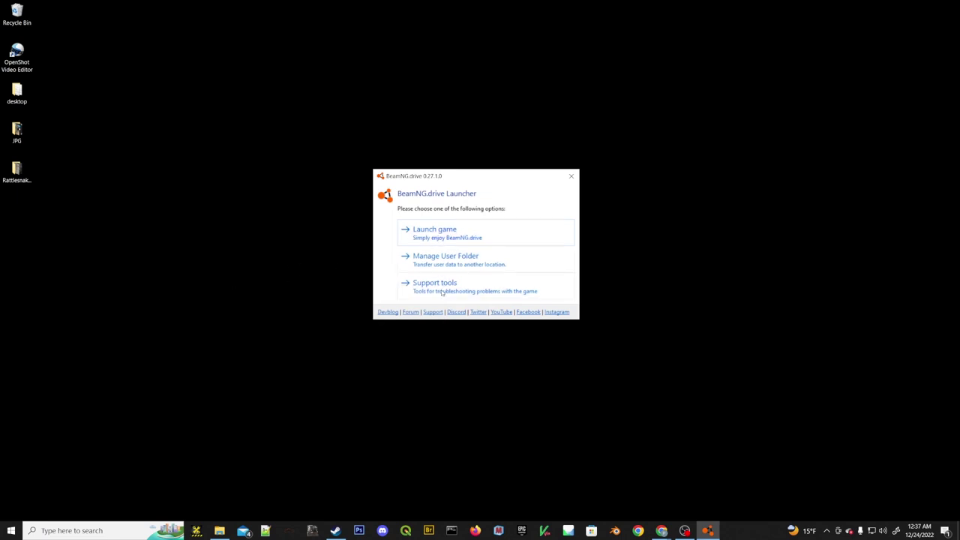
# Run a deep cache cleaning from the BeamNG.drive launcher's support tools and acknowledge its completion.
pyautogui.click(442, 290)
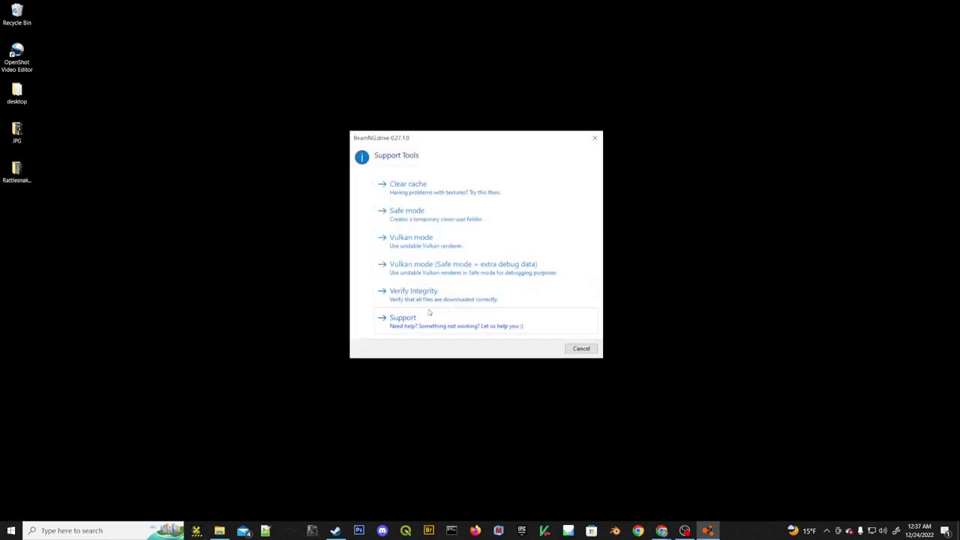
pyautogui.click(408, 186)
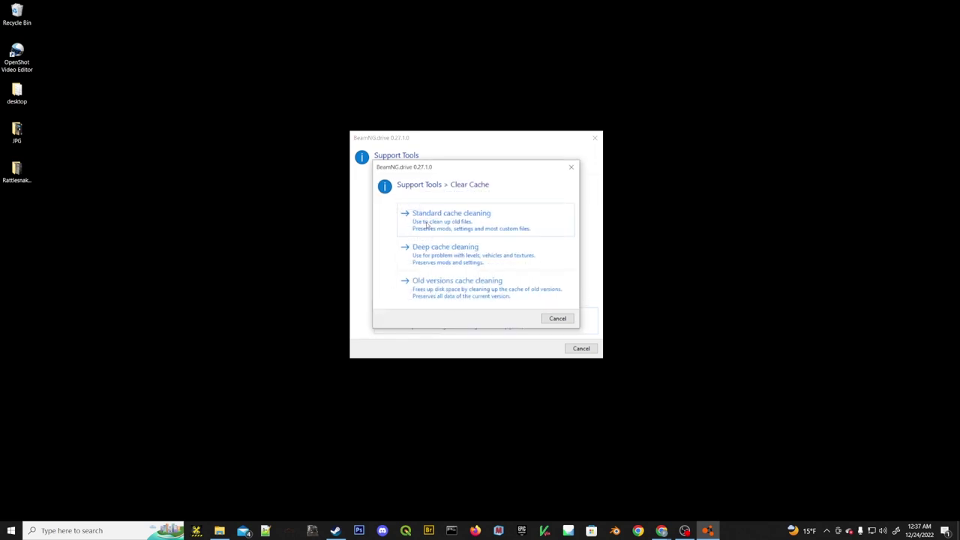
pyautogui.click(451, 256)
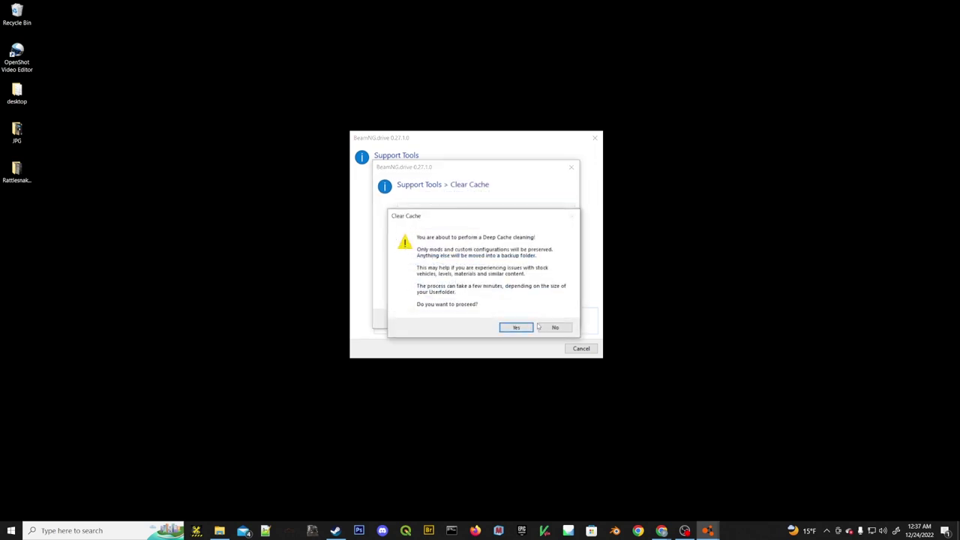
pyautogui.click(518, 328)
pyautogui.click(474, 301)
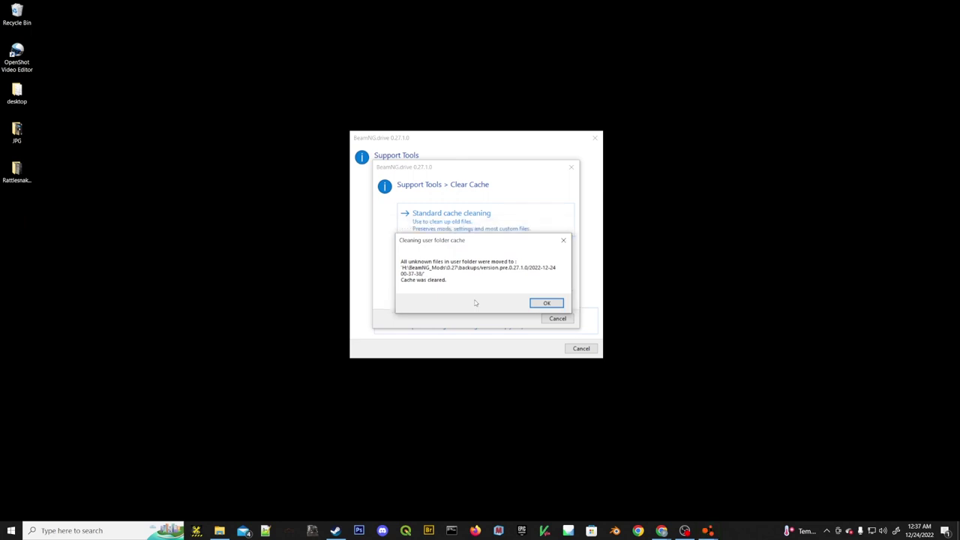
pyautogui.click(543, 304)
pyautogui.click(443, 253)
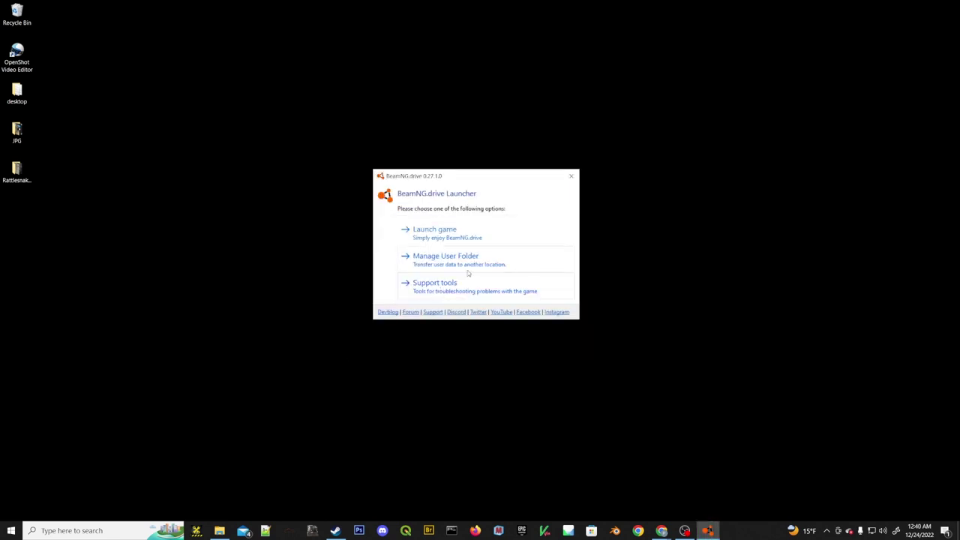
# Launch the game and load Desert Basin in Freeroam, spawning at the default Gas Station point.
pyautogui.click(437, 232)
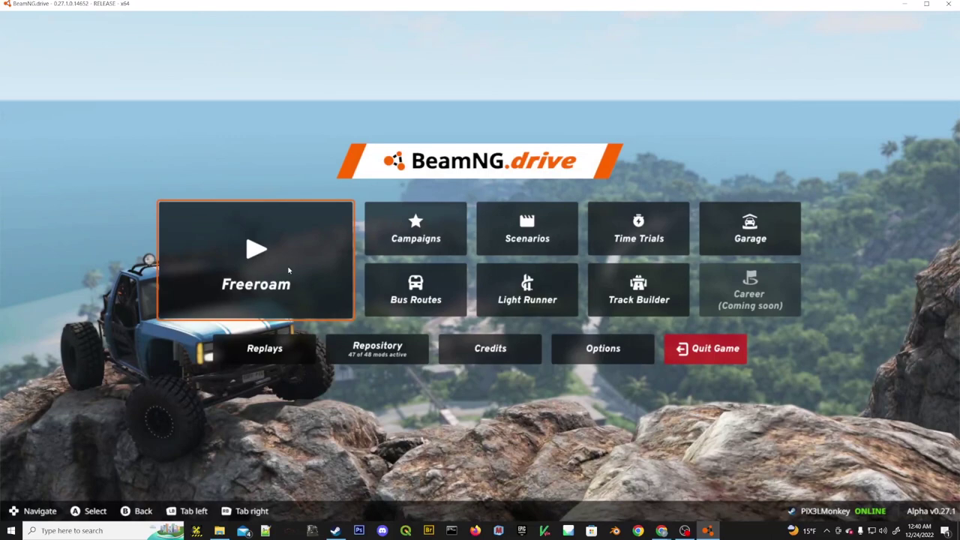
pyautogui.click(289, 270)
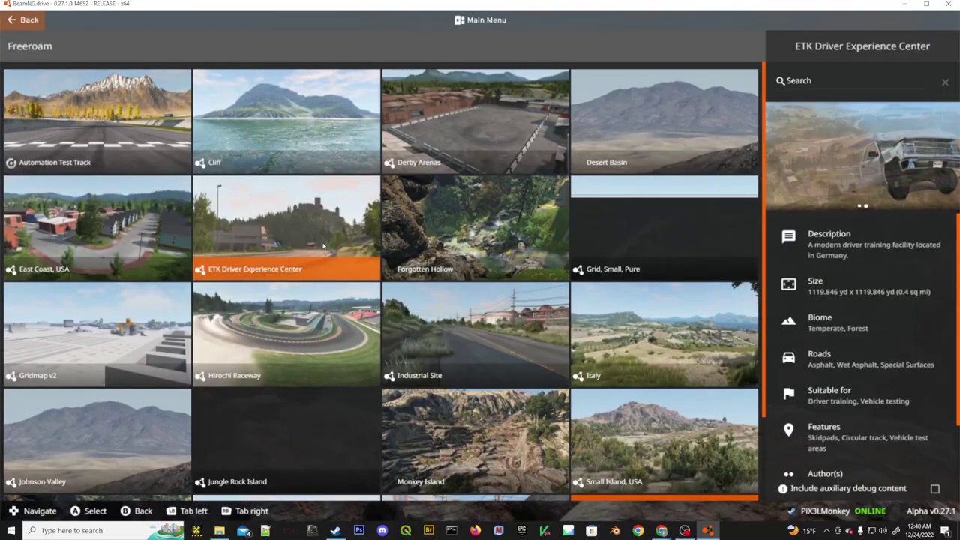
pyautogui.click(689, 134)
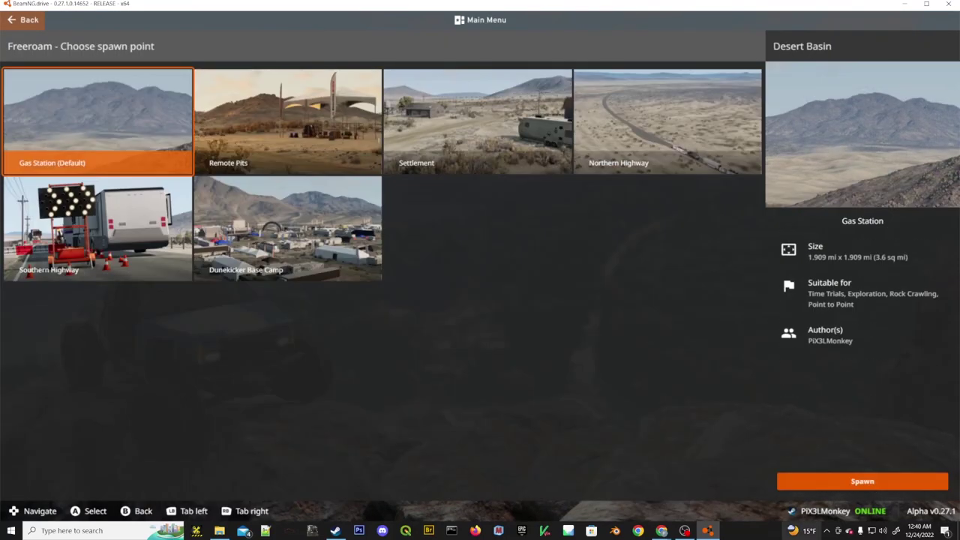
pyautogui.click(840, 481)
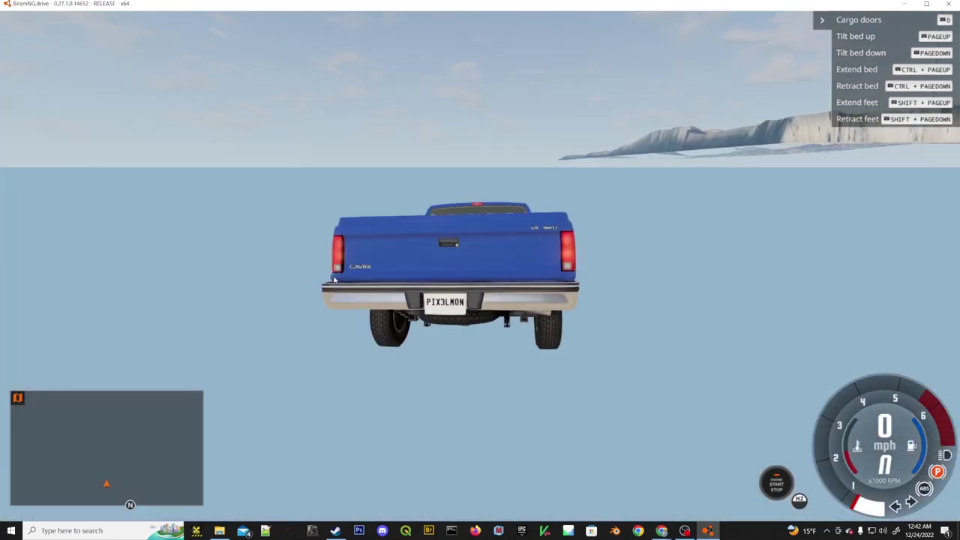
# Pause the simulation and fly the free camera from the truck to the corner of the terrain to examine its edges.
pyautogui.press('j')
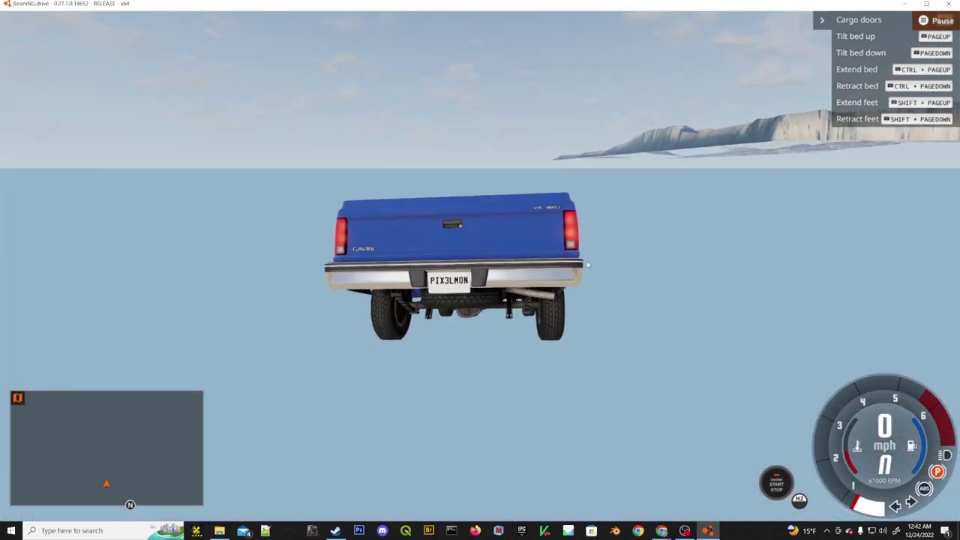
pyautogui.moveTo(735, 189); pyautogui.dragTo(607, 160, button='right')
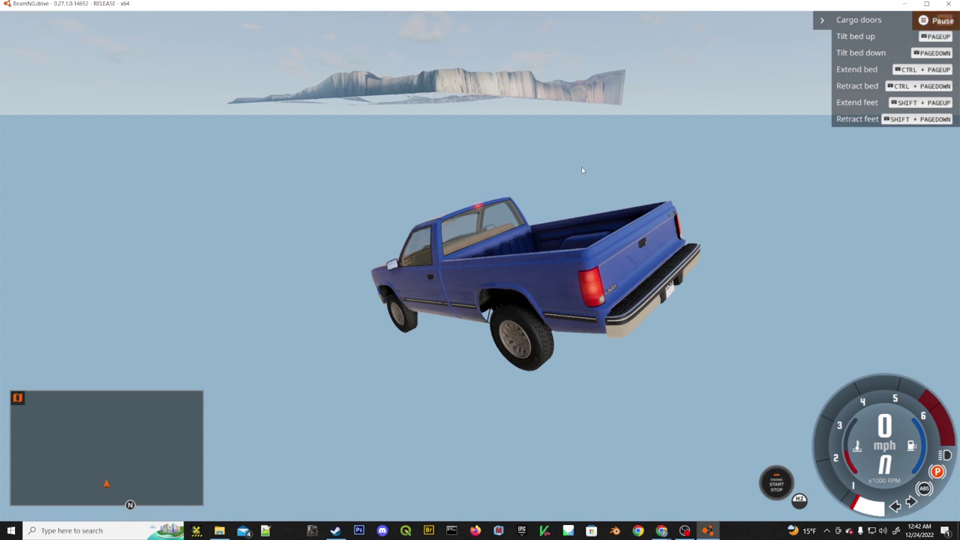
pyautogui.hotkey('shift', 'c')
pyautogui.press('w')
pyautogui.moveTo(578, 172); pyautogui.dragTo(617, 129, button='right')
pyautogui.press('w')
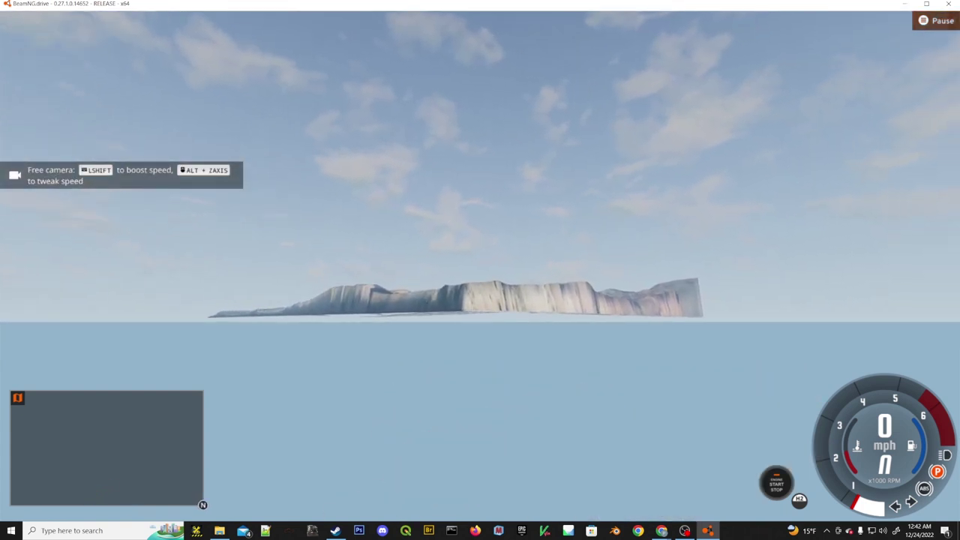
pyautogui.press('w')
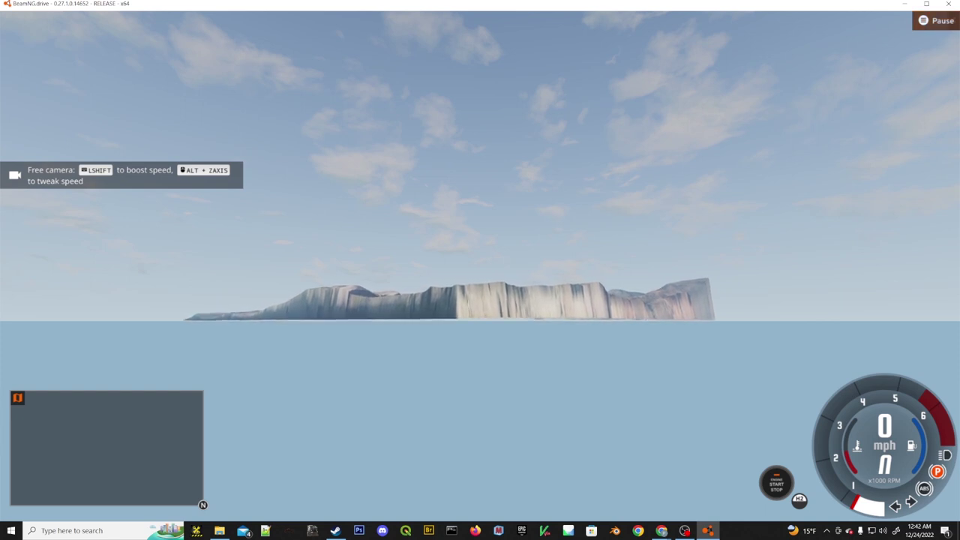
pyautogui.press('w')
pyautogui.moveTo(617, 129); pyautogui.dragTo(598, 136, button='right')
pyautogui.press('w')
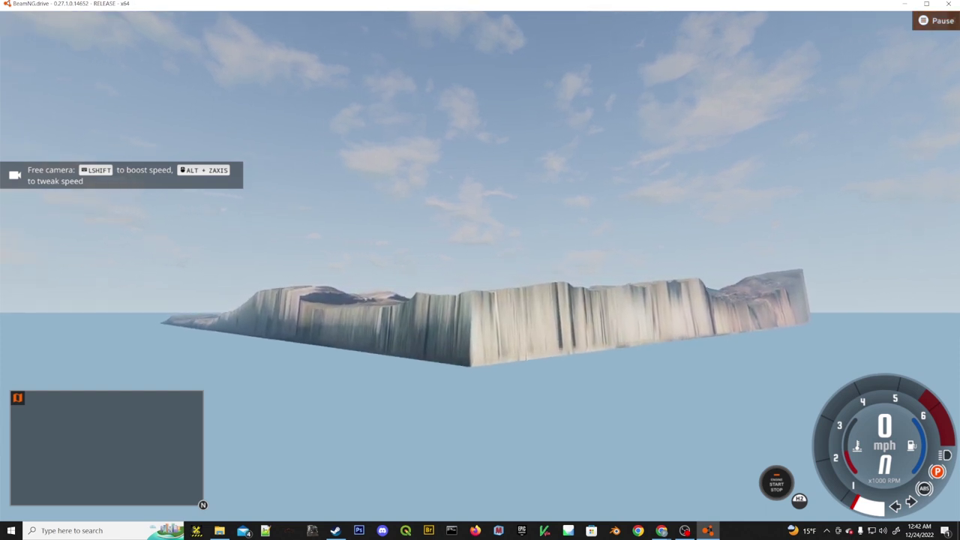
pyautogui.press('w')
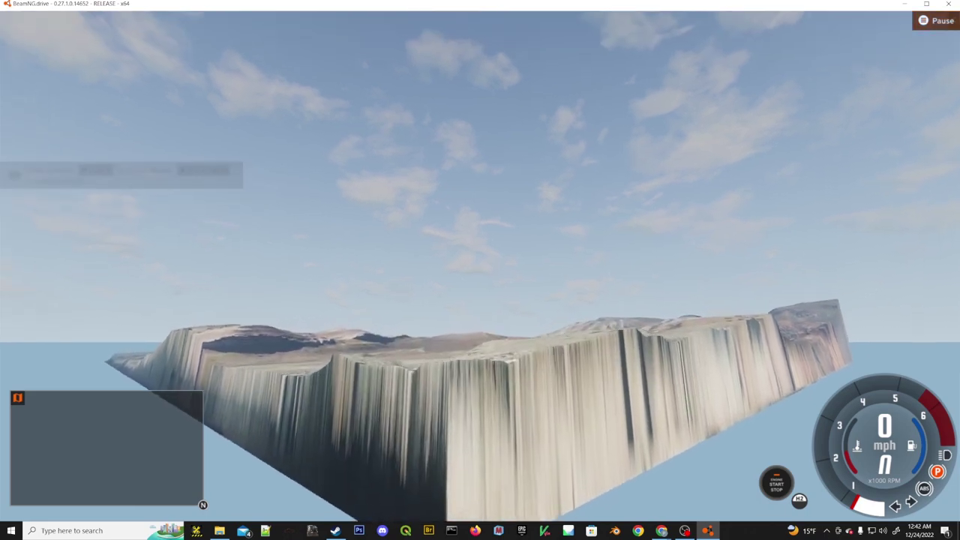
# Fly low over the terrain's ridges and hills to examine how the base and detail textures are displayed.
pyautogui.press('w')
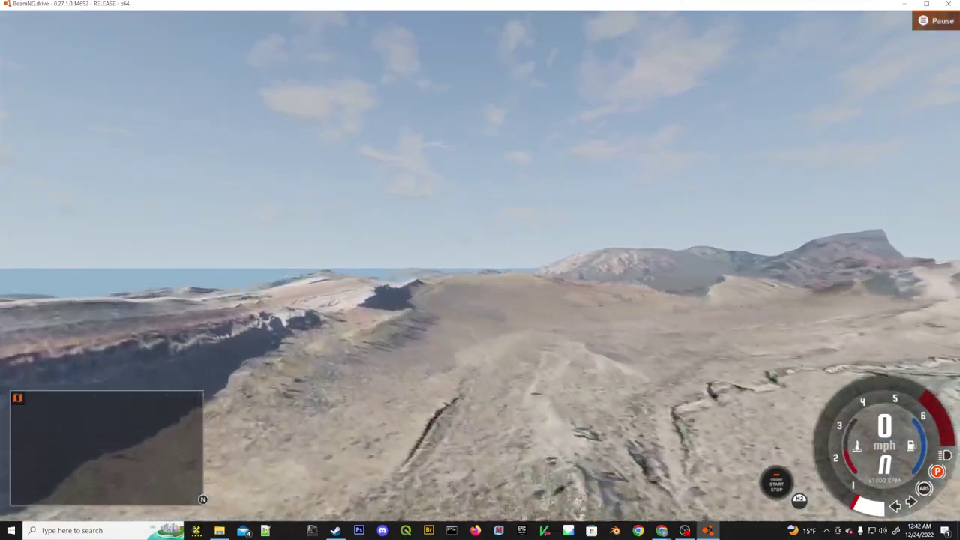
pyautogui.press('w')
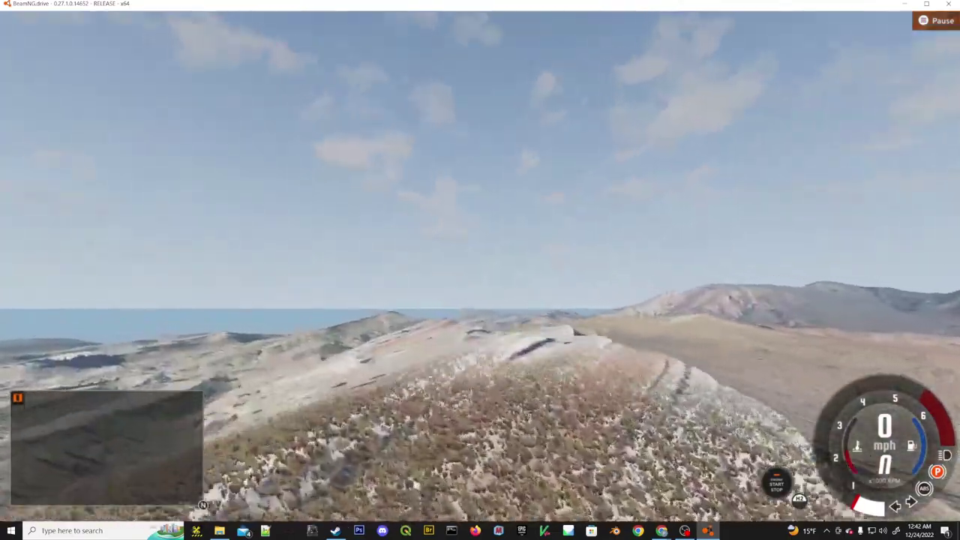
pyautogui.press('w')
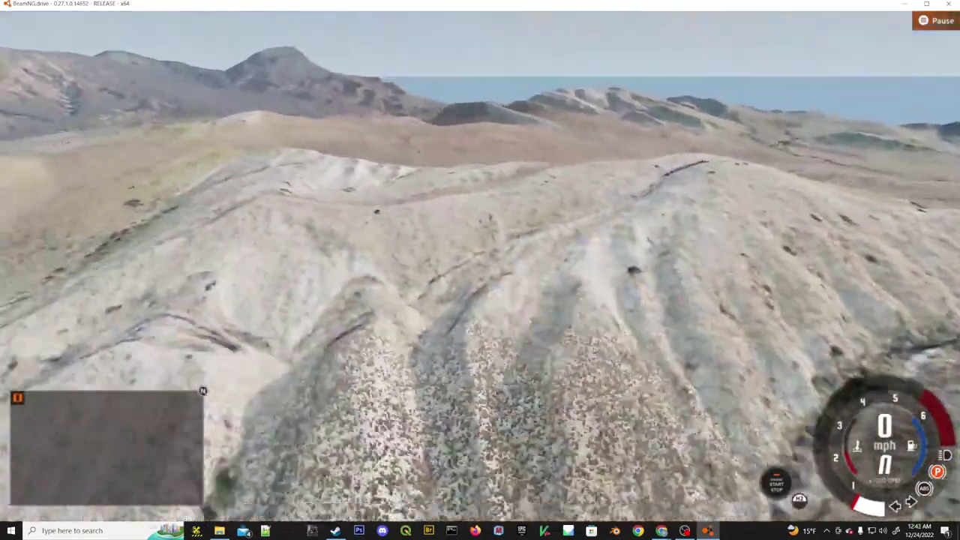
pyautogui.press('w')
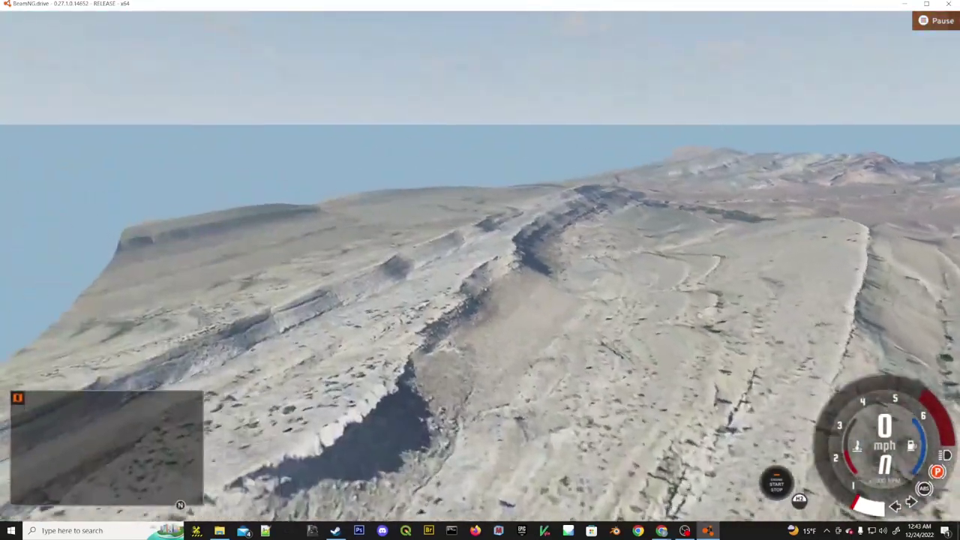
pyautogui.press('w')
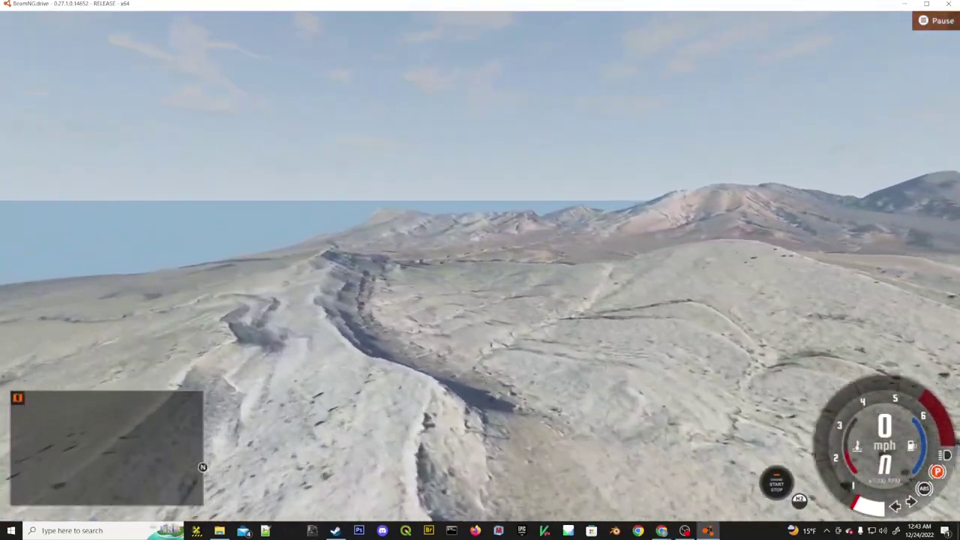
pyautogui.press('w')
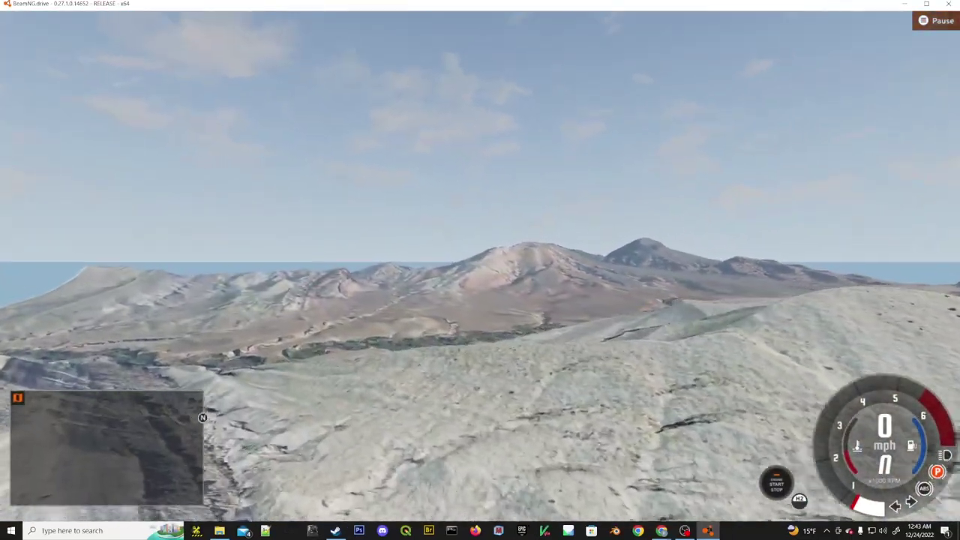
# Fly the free camera across the valley and surrounding hills to examine the terrain textures near and far.
pyautogui.press('w')
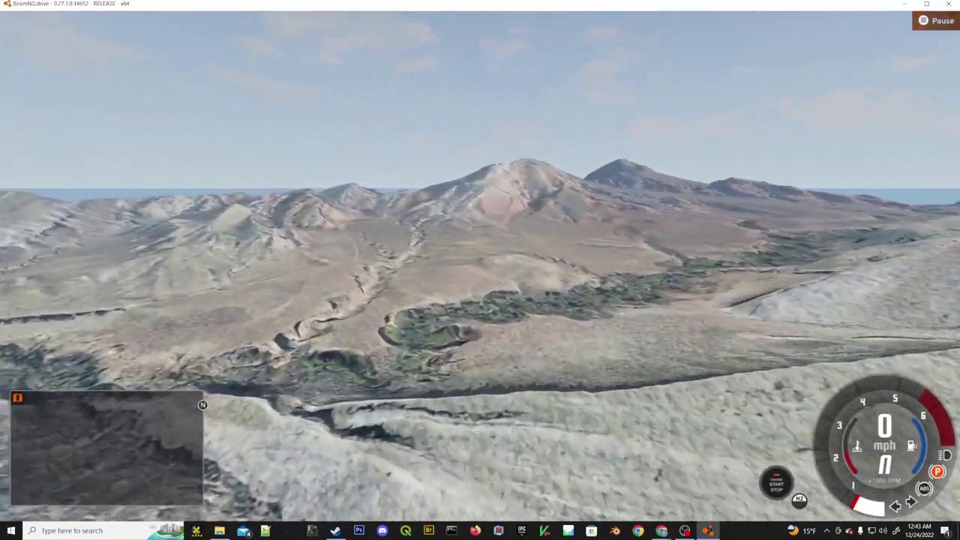
pyautogui.press('a')
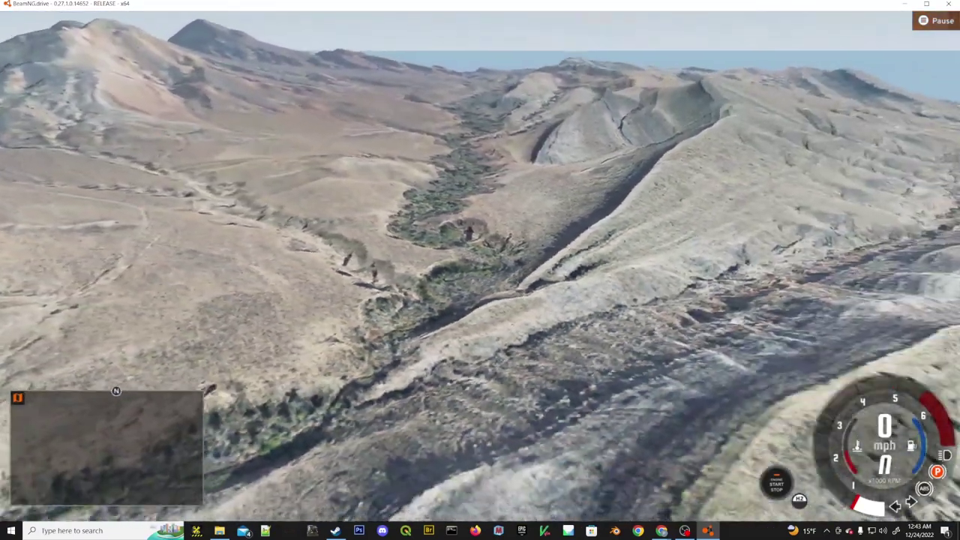
pyautogui.press('s')
pyautogui.moveTo(480, 270); pyautogui.dragTo(278, 225, button='right')
pyautogui.press('w')
pyautogui.moveTo(480, 270); pyautogui.dragTo(589, 221, button='right')
pyautogui.press('w')
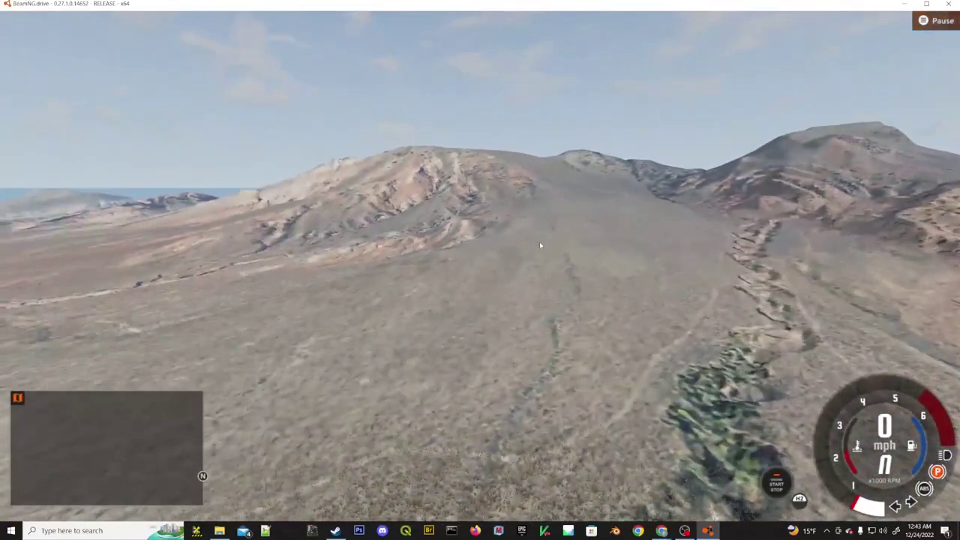
# Open the World Editor for the level and check its window layout options.
pyautogui.press('F11')
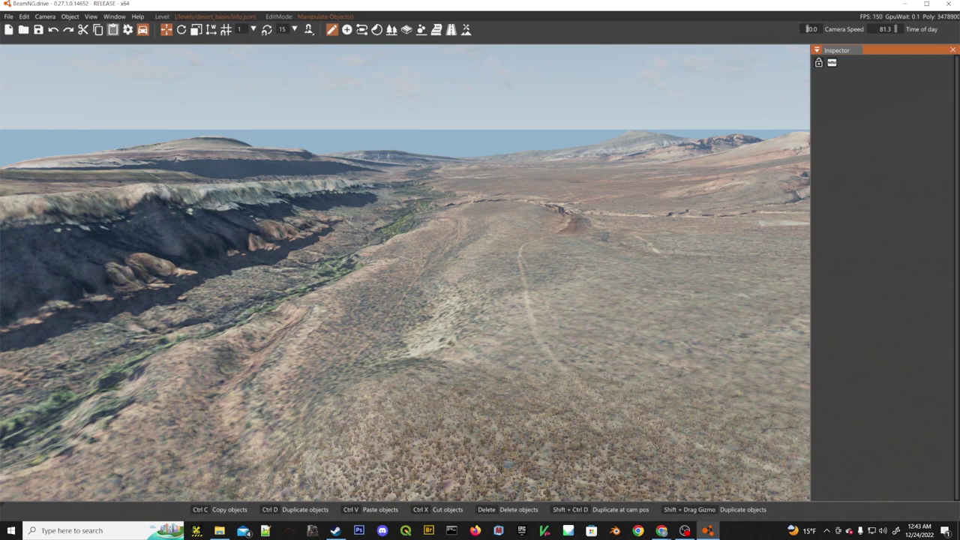
pyautogui.click(114, 15)
pyautogui.click(114, 16)
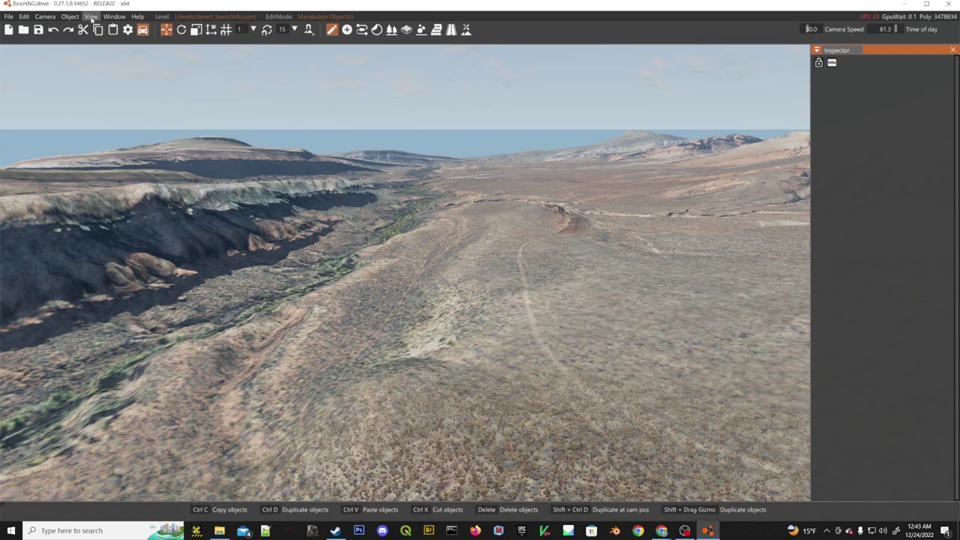
pyautogui.click(90, 16)
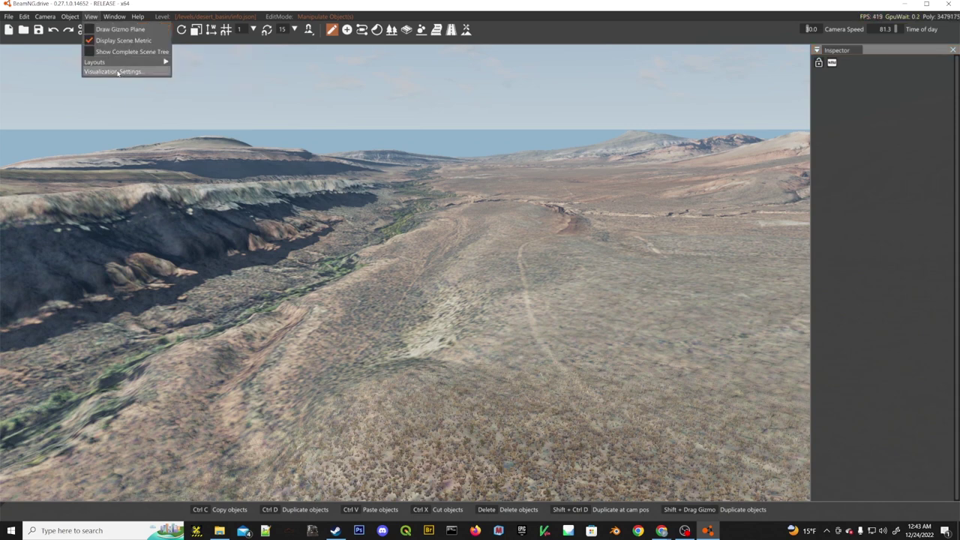
pyautogui.moveTo(119, 65)
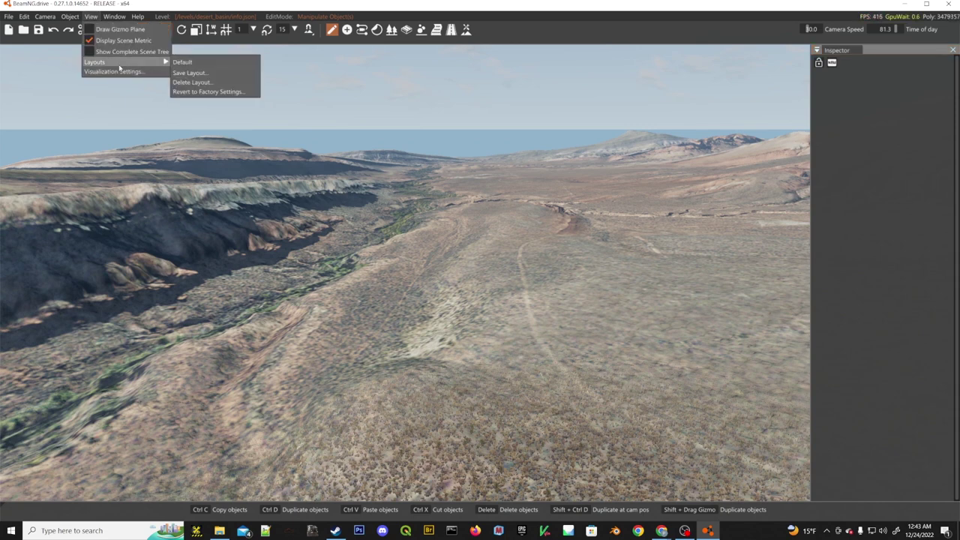
pyautogui.click(207, 93)
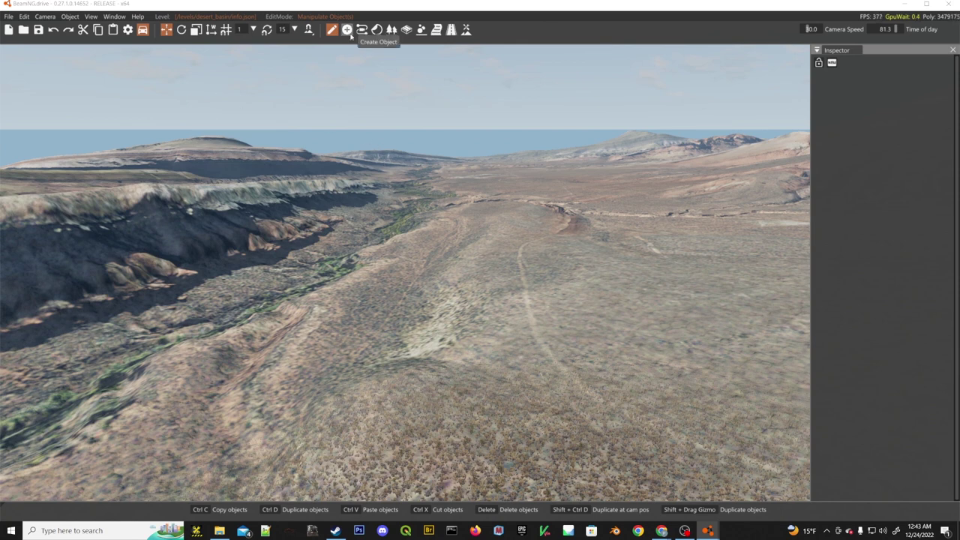
pyautogui.click(114, 17)
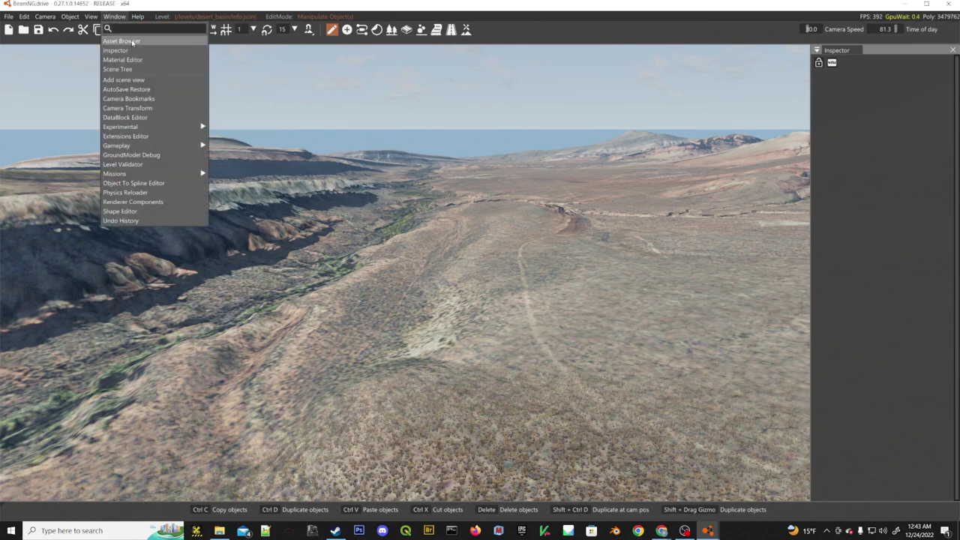
pyautogui.click(135, 51)
pyautogui.click(114, 17)
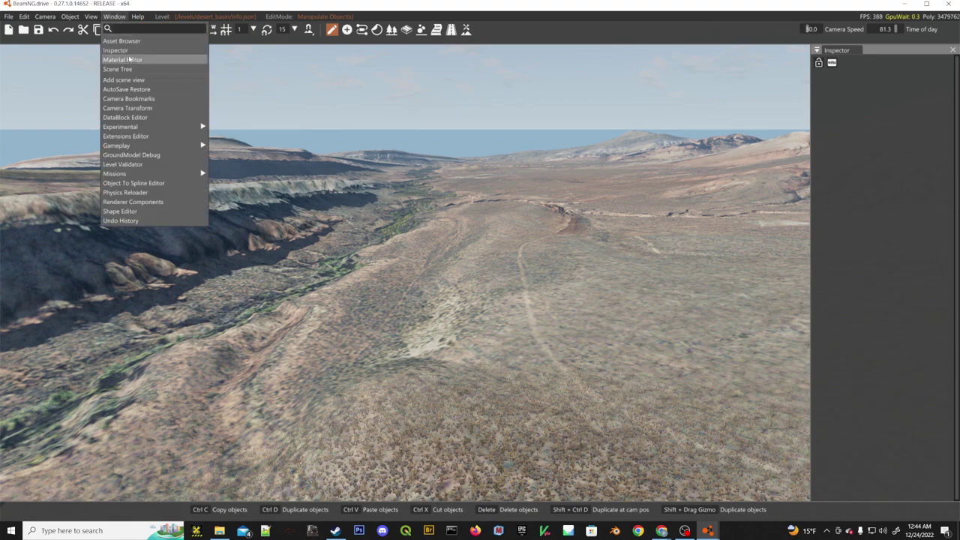
pyautogui.click(122, 40)
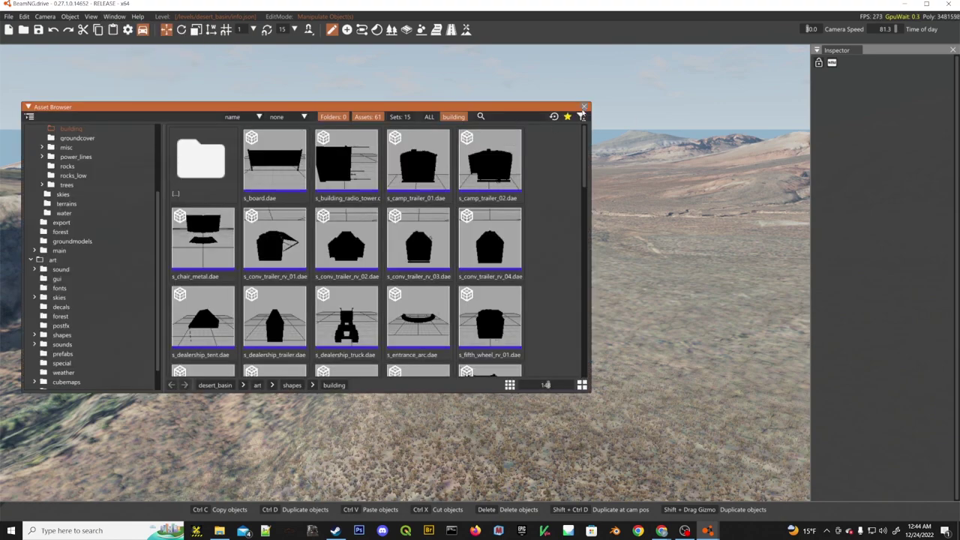
pyautogui.click(584, 108)
# Show the Scene Tree, expand and select the PlayerDropPoints group, and widen the tree so the full spawn names are readable.
pyautogui.click(116, 17)
pyautogui.click(133, 69)
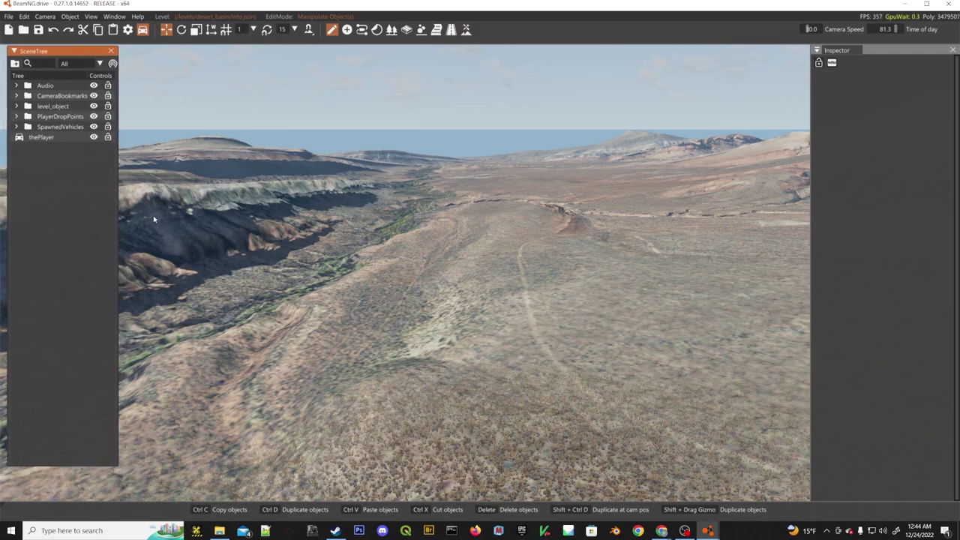
pyautogui.click(16, 117)
pyautogui.click(52, 117)
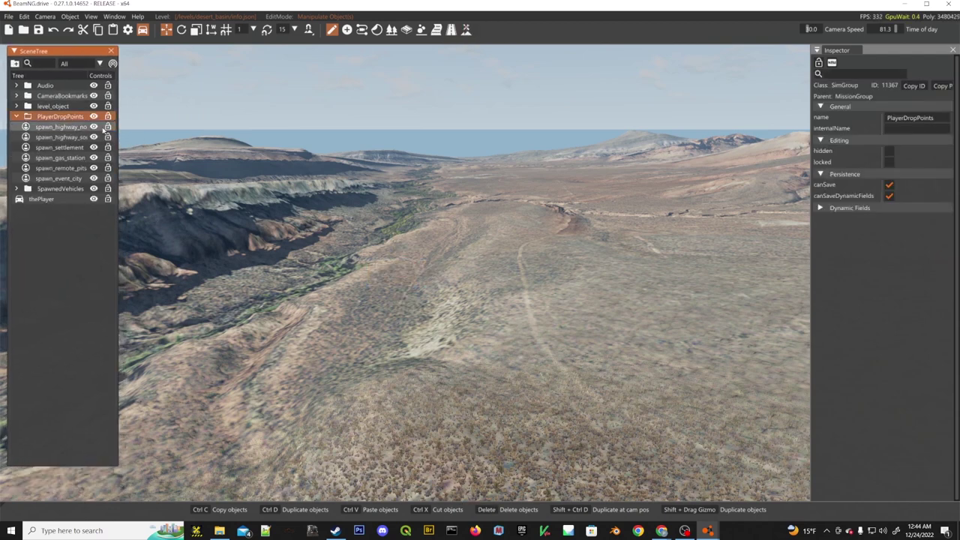
pyautogui.moveTo(119, 147); pyautogui.dragTo(273, 153)
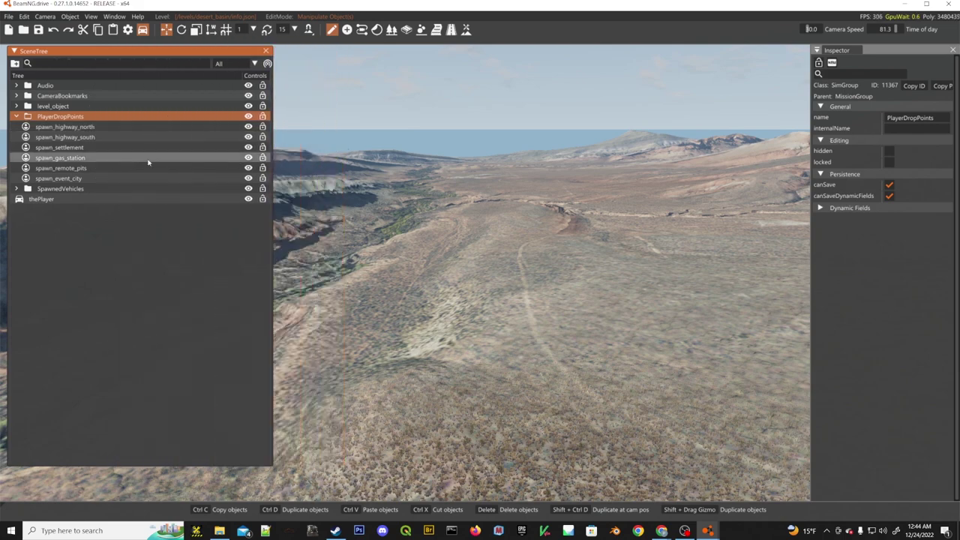
# Select spawn_highway_north and set its X and Y position to 0.
pyautogui.click(95, 129)
pyautogui.moveTo(442, 197); pyautogui.dragTo(407, 182, button='right')
pyautogui.moveTo(554, 273); pyautogui.dragTo(576, 221, button='right')
pyautogui.press('w')
pyautogui.press('s')
pyautogui.press('w')
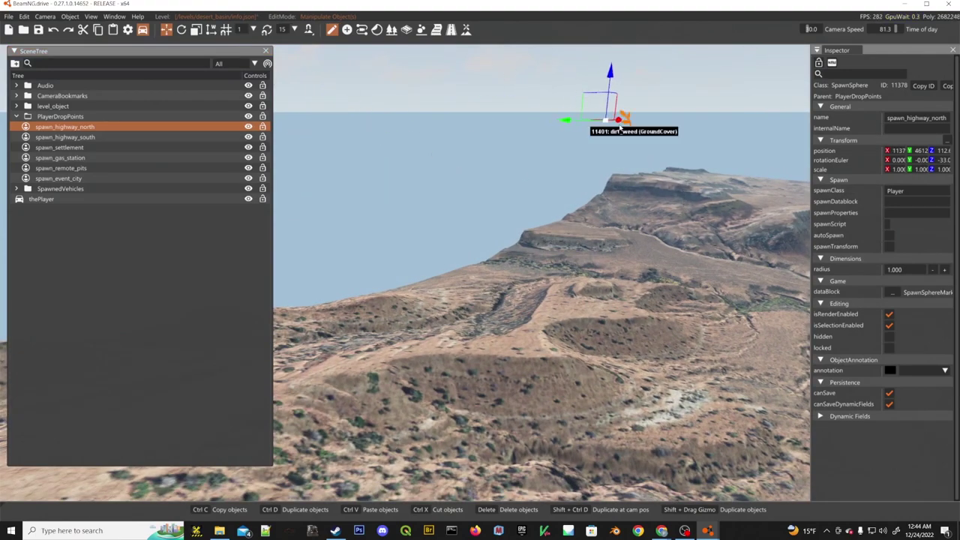
pyautogui.moveTo(684, 189); pyautogui.dragTo(688, 194)
pyautogui.moveTo(688, 194); pyautogui.dragTo(755, 232, button='right')
pyautogui.press('a')
pyautogui.press('a')
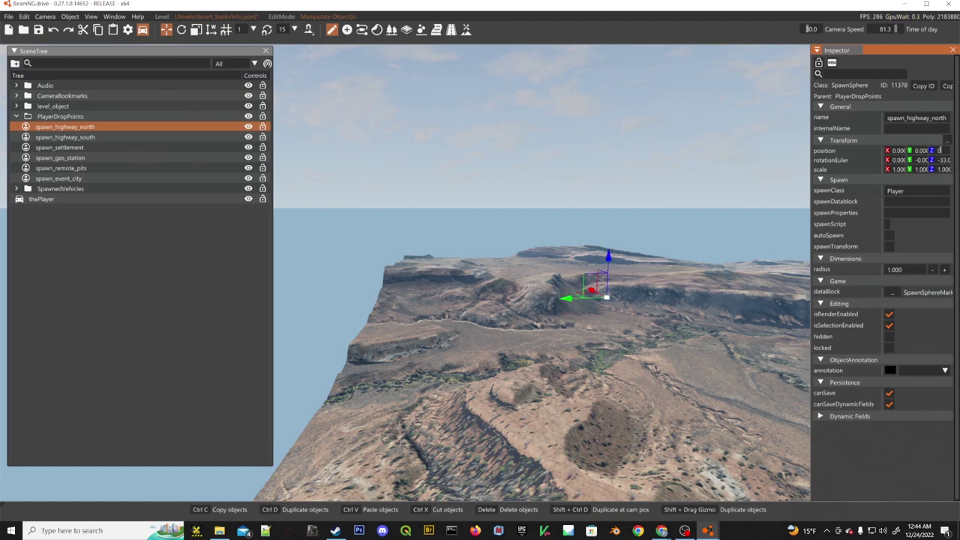
pyautogui.click(792, 235)
pyautogui.press('w')
pyautogui.moveTo(697, 254); pyautogui.dragTo(780, 330, button='right')
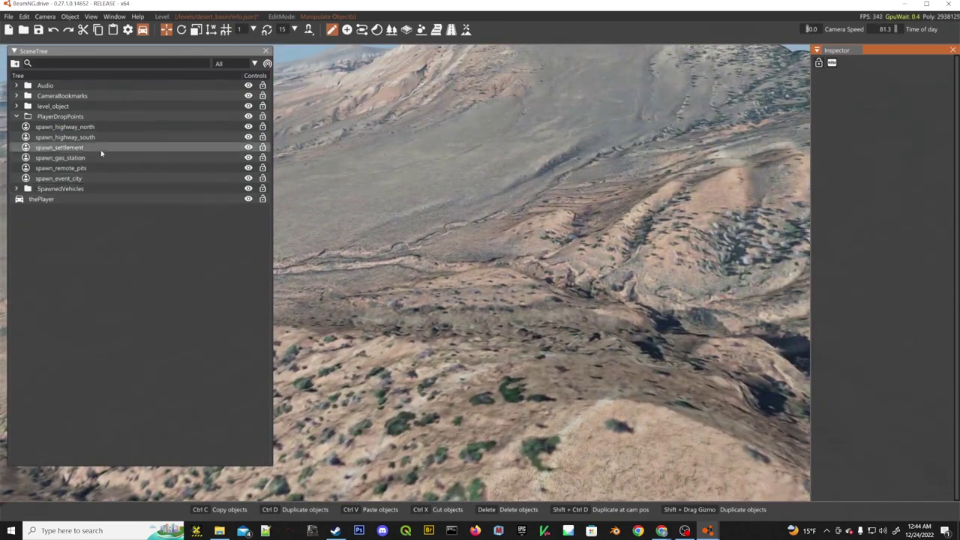
# Reselect spawn_highway_north, widen the Inspector, and set the spawn's Z position to 0.
pyautogui.click(71, 127)
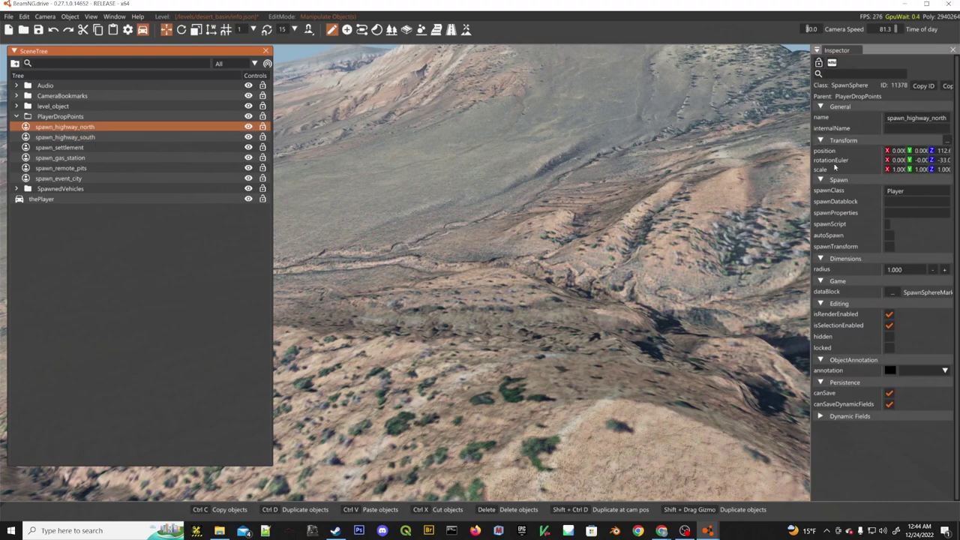
pyautogui.moveTo(810, 165); pyautogui.dragTo(733, 165)
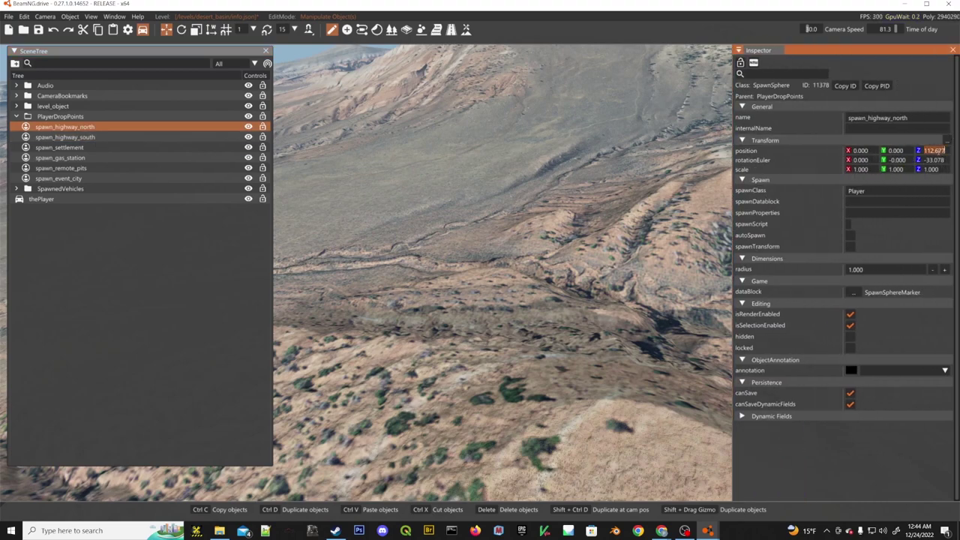
pyautogui.press('f')
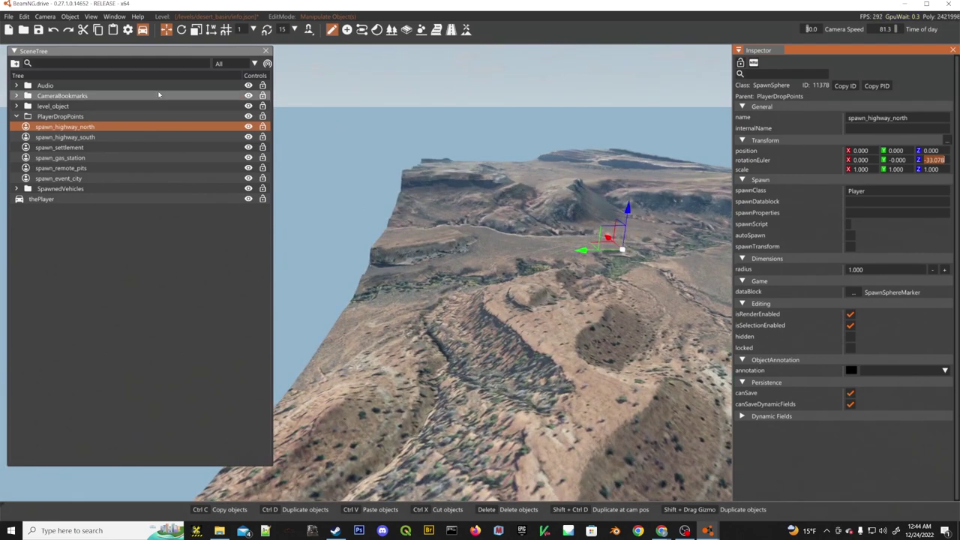
# Set the X, Y and Z positions of spawn_highway_south, spawn_settlement and spawn_gas_station to 0.
pyautogui.click(127, 139)
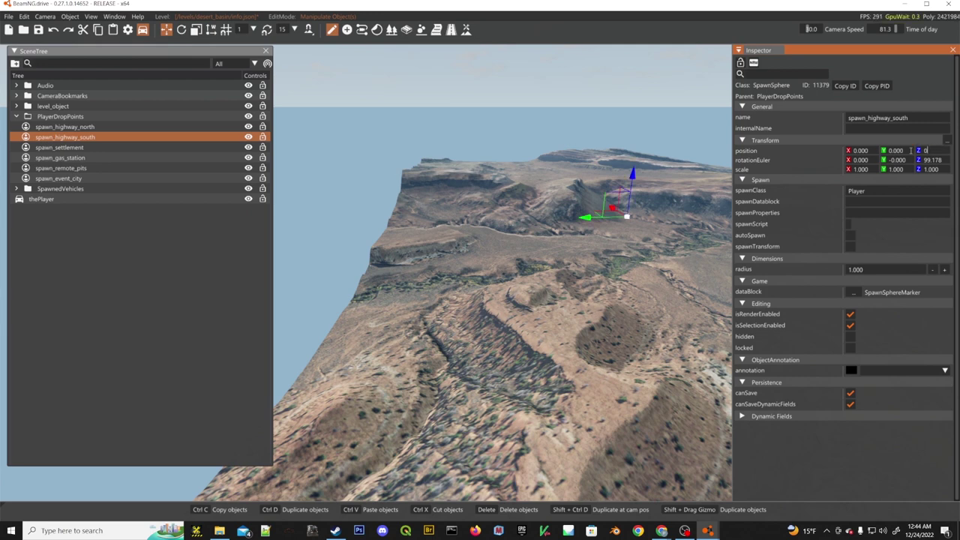
pyautogui.click(120, 148)
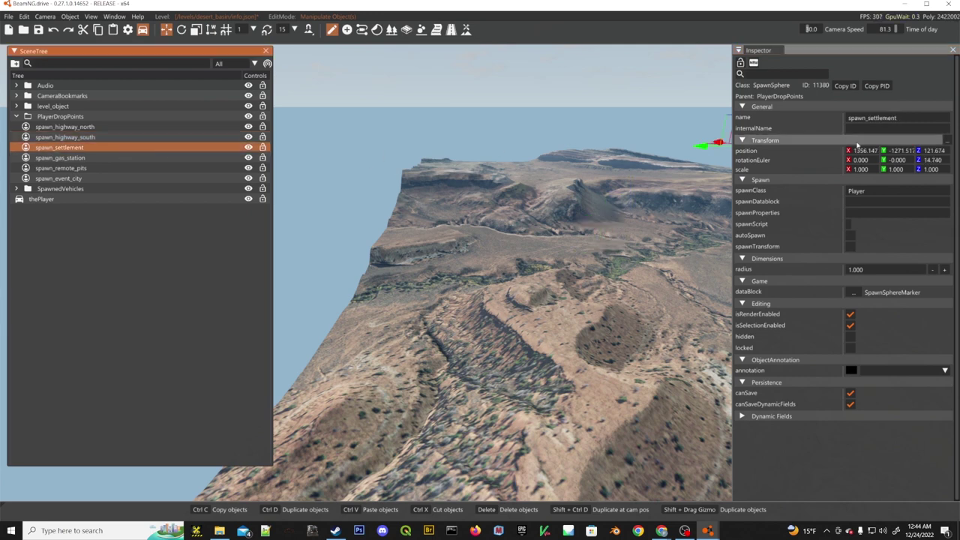
pyautogui.click(873, 158)
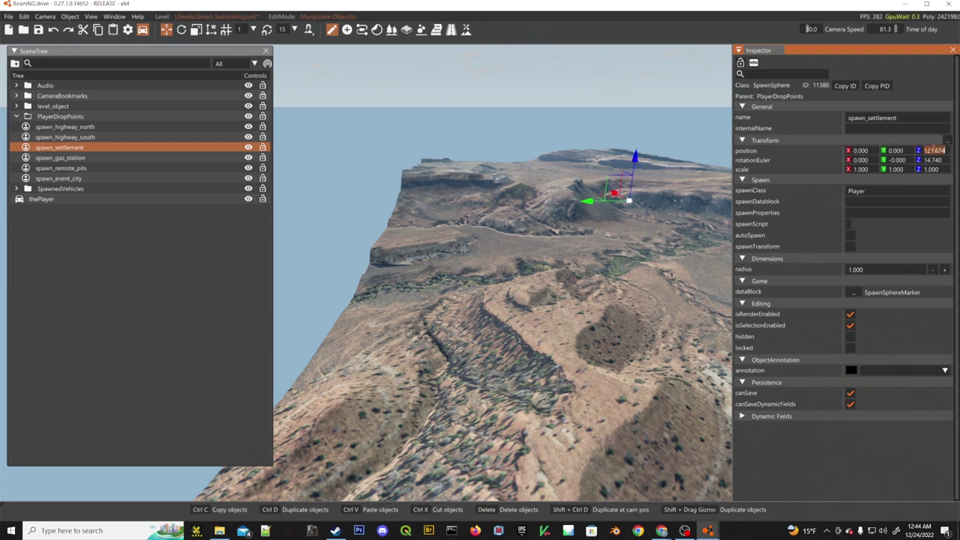
pyautogui.click(80, 159)
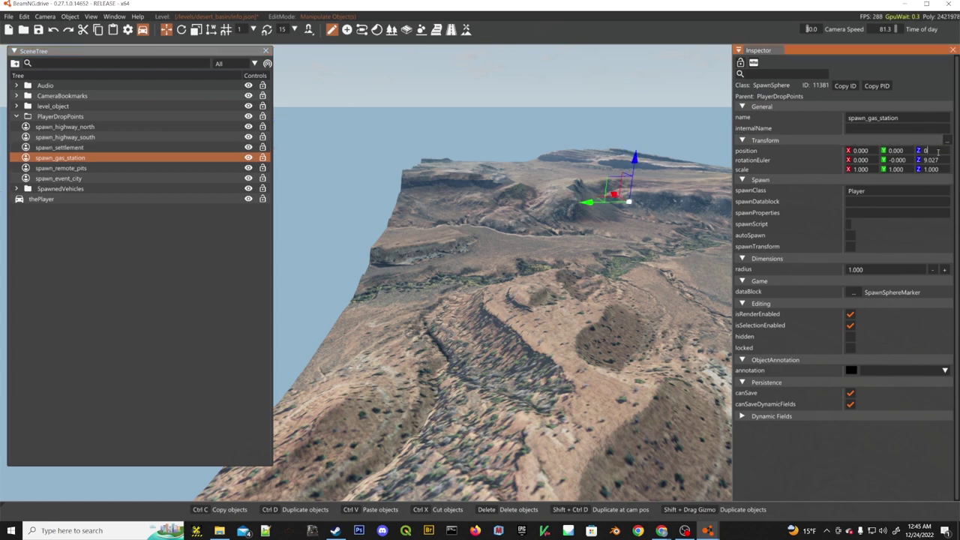
# Set the X, Y and Z position of spawn_remote_pits to 0.
pyautogui.click(107, 167)
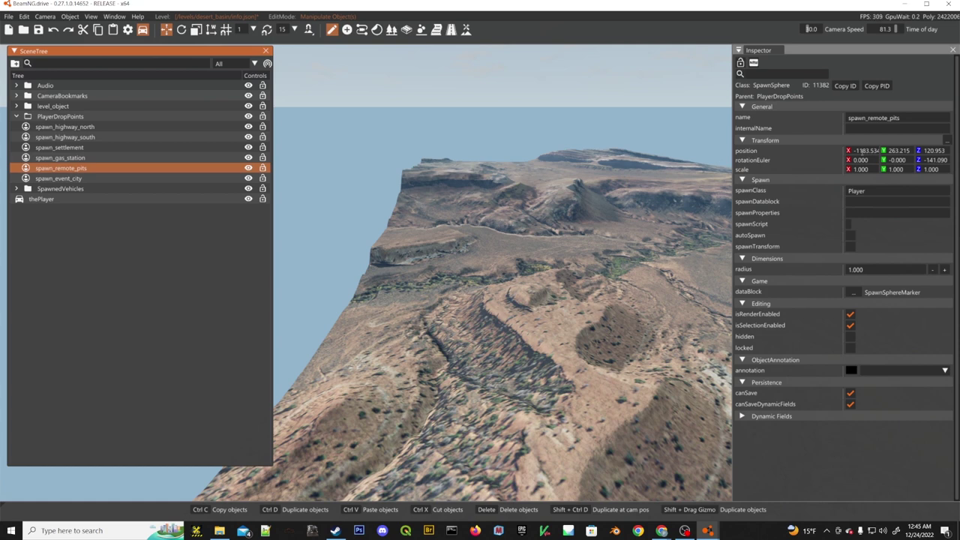
pyautogui.click(863, 151)
pyautogui.write('0')
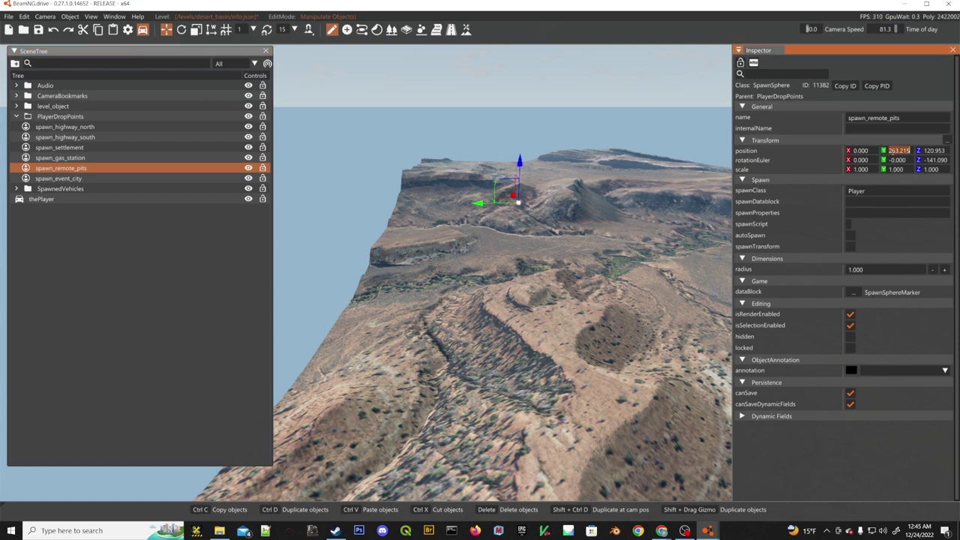
pyautogui.write('0')
pyautogui.click(937, 159)
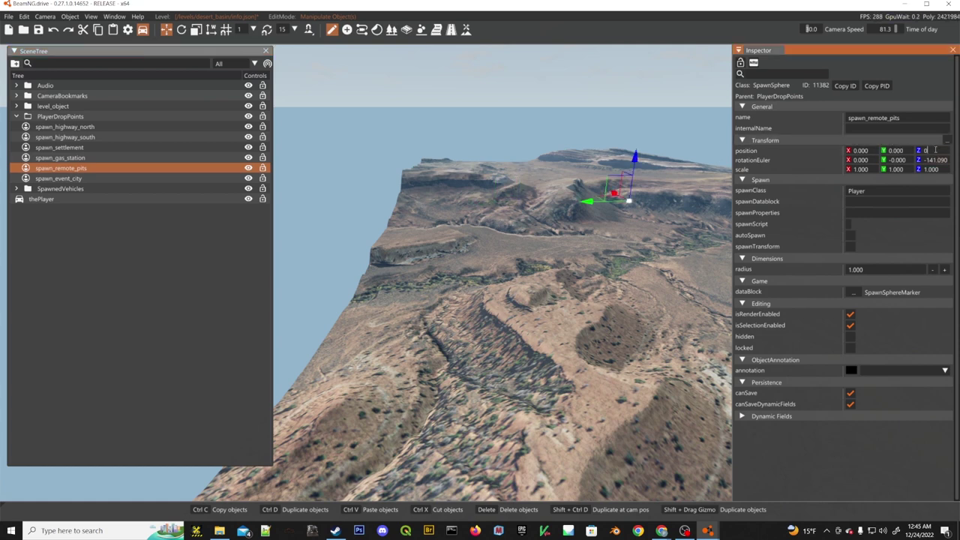
pyautogui.write('0')
pyautogui.press('Return')
# Set the X, Y and Z position of spawn_event_city to 0.
pyautogui.click(59, 178)
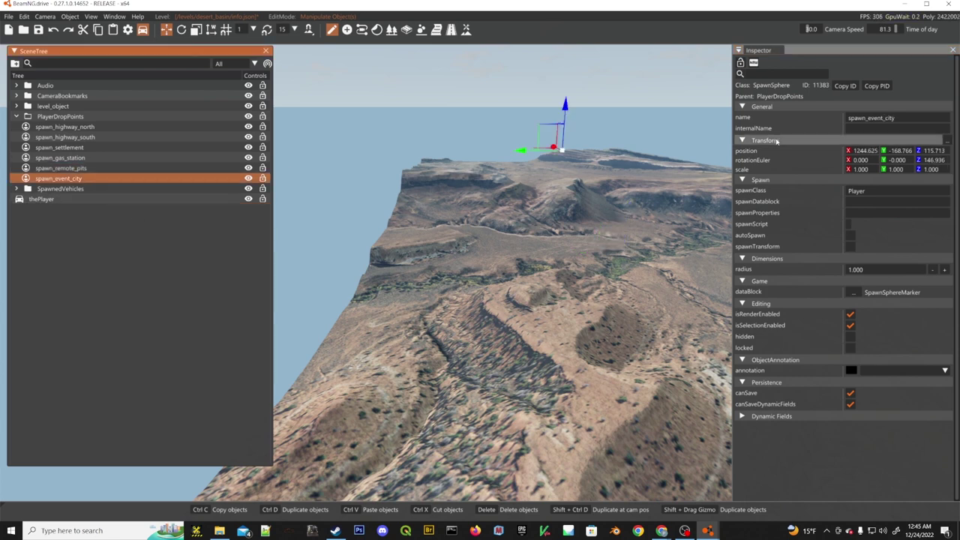
pyautogui.click(865, 150)
pyautogui.write('0')
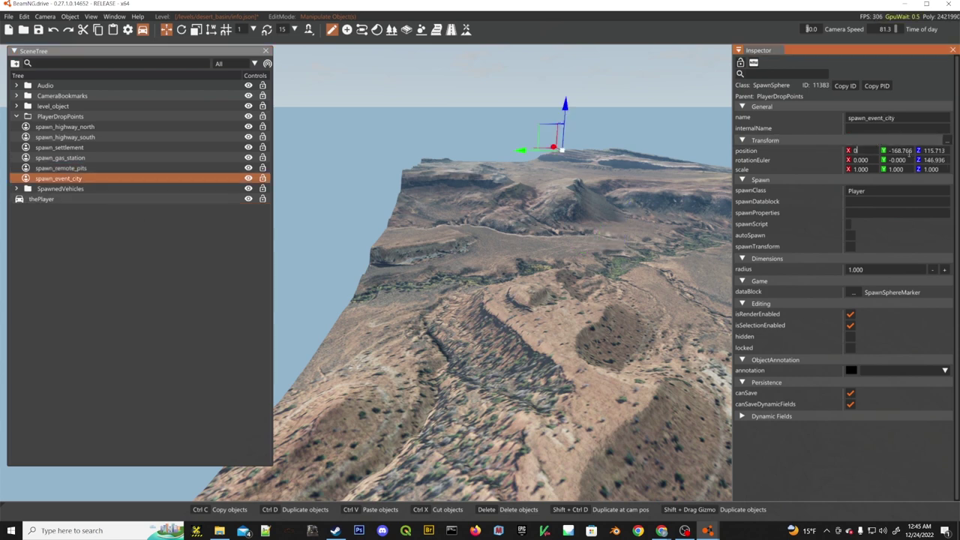
pyautogui.click(901, 150)
pyautogui.write('0')
pyautogui.click(930, 150)
pyautogui.click(898, 151)
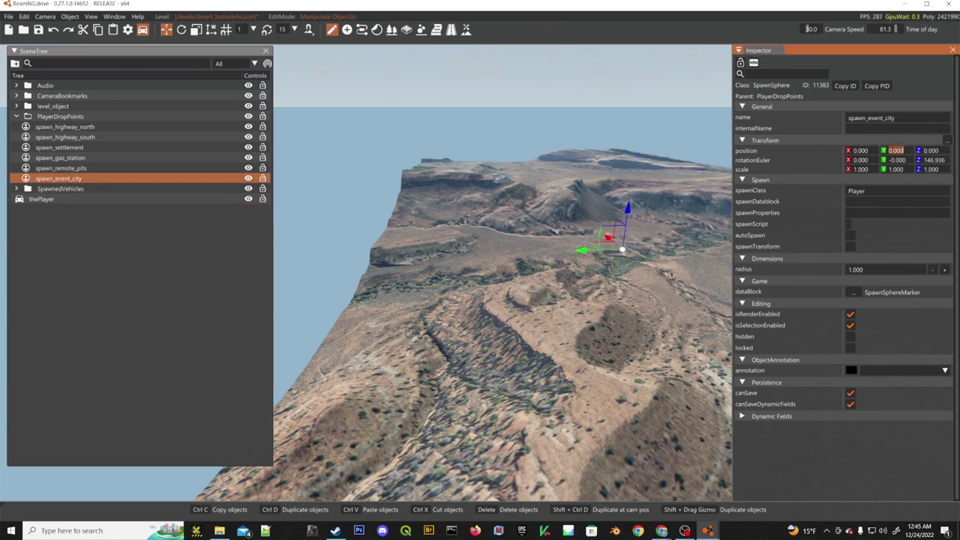
# Enable terrain snapping and move spawn_highway_north along the Y axis to about -228.
pyautogui.moveTo(358, 281); pyautogui.dragTo(550, 266, button='right')
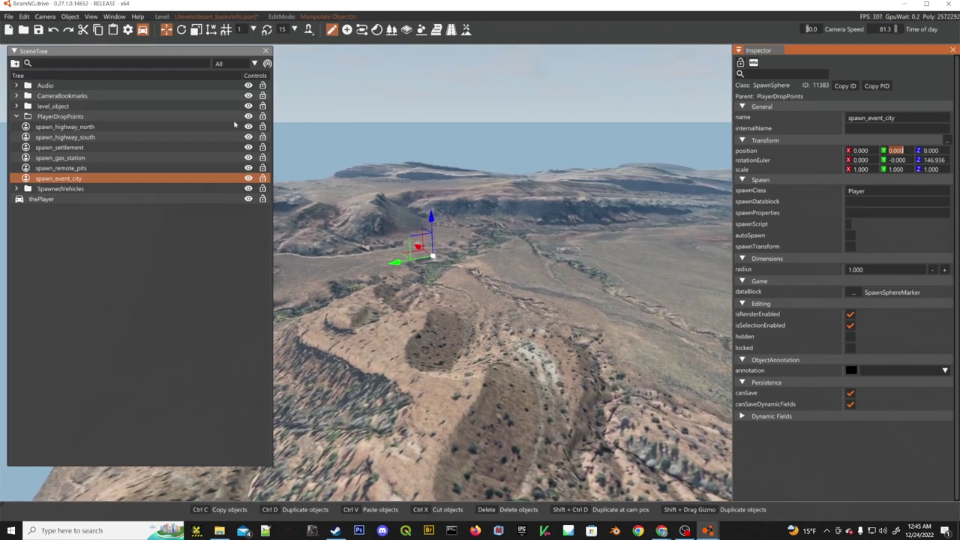
pyautogui.rightClick(308, 30)
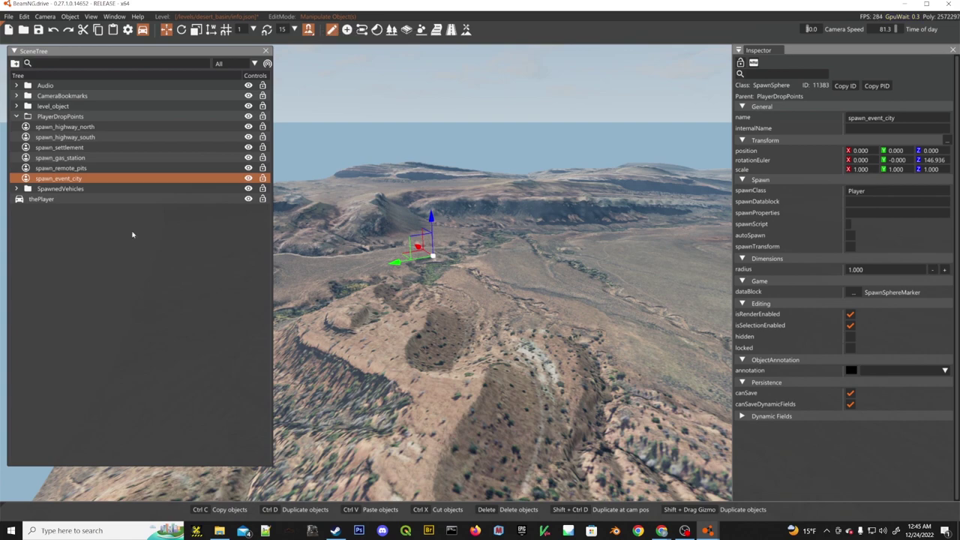
pyautogui.click(64, 127)
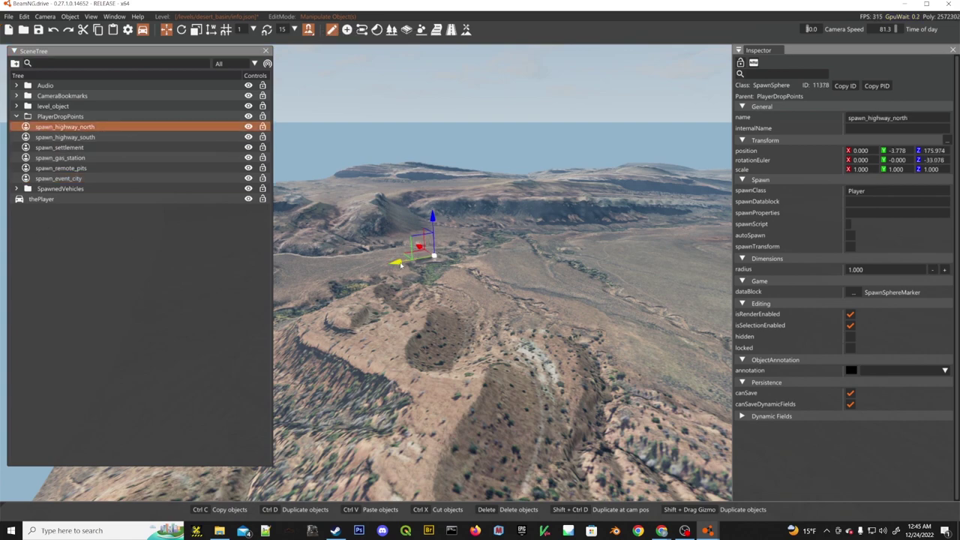
pyautogui.moveTo(402, 264); pyautogui.dragTo(496, 253)
# Move spawn_highway_north across the terrain to about X 199, Y 152.
pyautogui.press('w')
pyautogui.moveTo(475, 195); pyautogui.dragTo(353, 281, button='right')
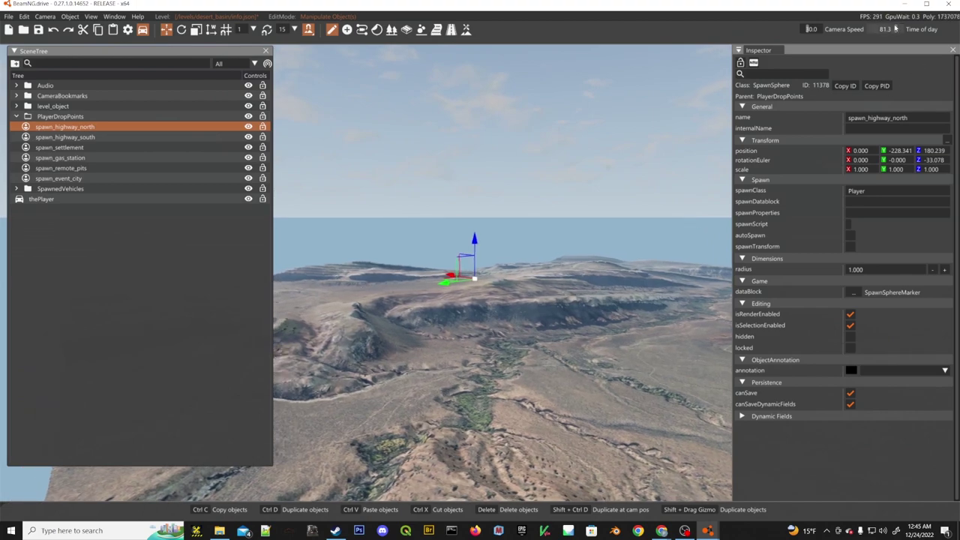
pyautogui.press('w')
pyautogui.moveTo(480, 270); pyautogui.dragTo(526, 268, button='right')
pyautogui.press('s')
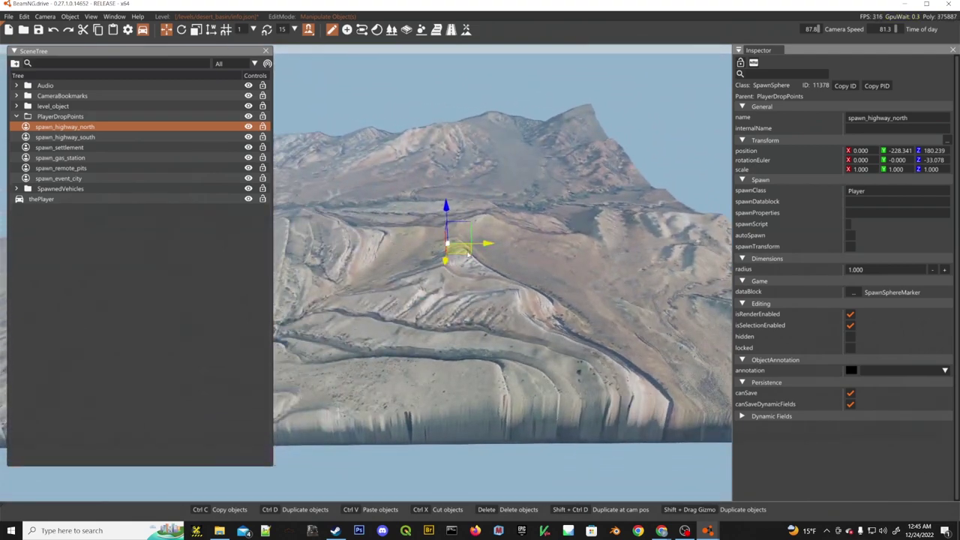
pyautogui.moveTo(468, 255); pyautogui.dragTo(648, 302)
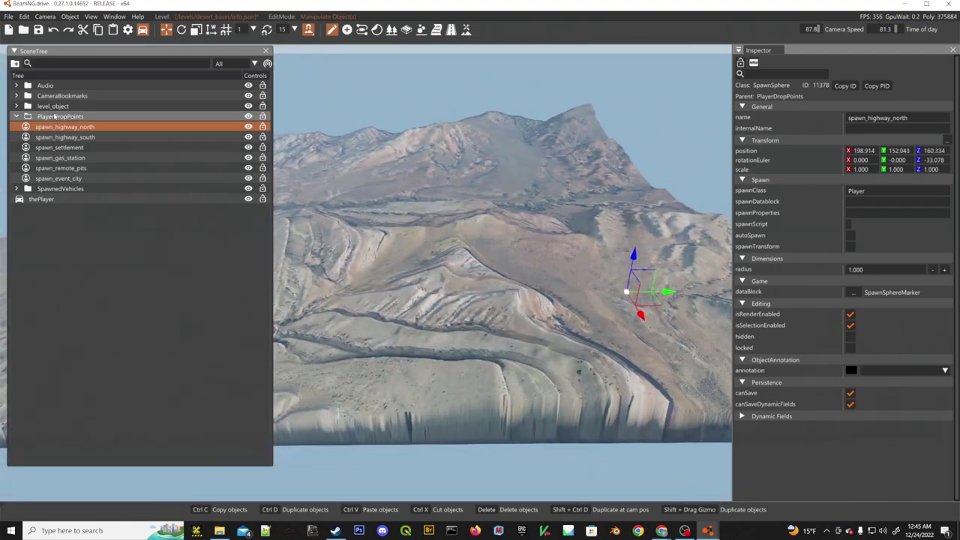
# Move spawn_highway_south onto the terrain at about X -1296, Y 20.
pyautogui.click(64, 137)
pyautogui.moveTo(558, 320); pyautogui.dragTo(518, 147)
pyautogui.moveTo(516, 150); pyautogui.dragTo(642, 148, button='right')
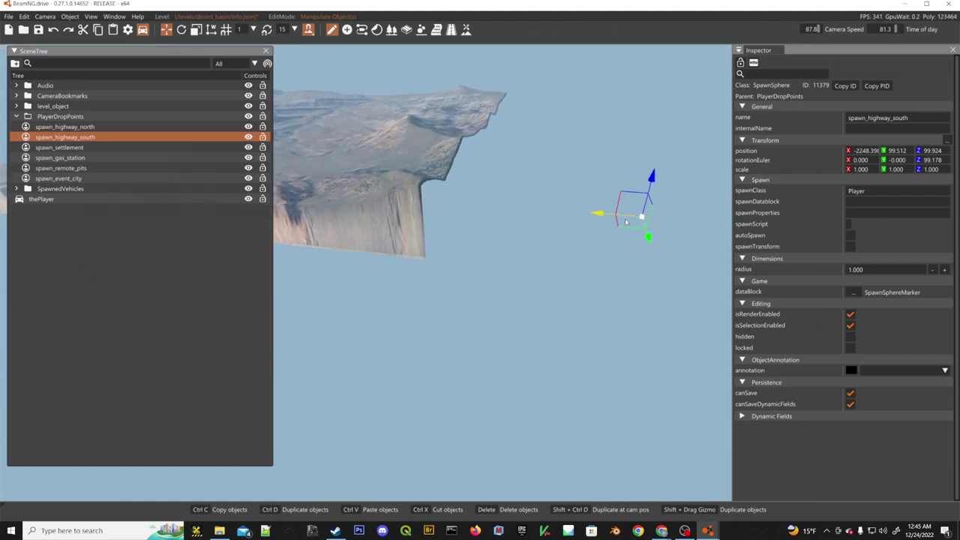
pyautogui.moveTo(385, 150); pyautogui.dragTo(383, 176)
pyautogui.moveTo(383, 177); pyautogui.dragTo(322, 221, button='right')
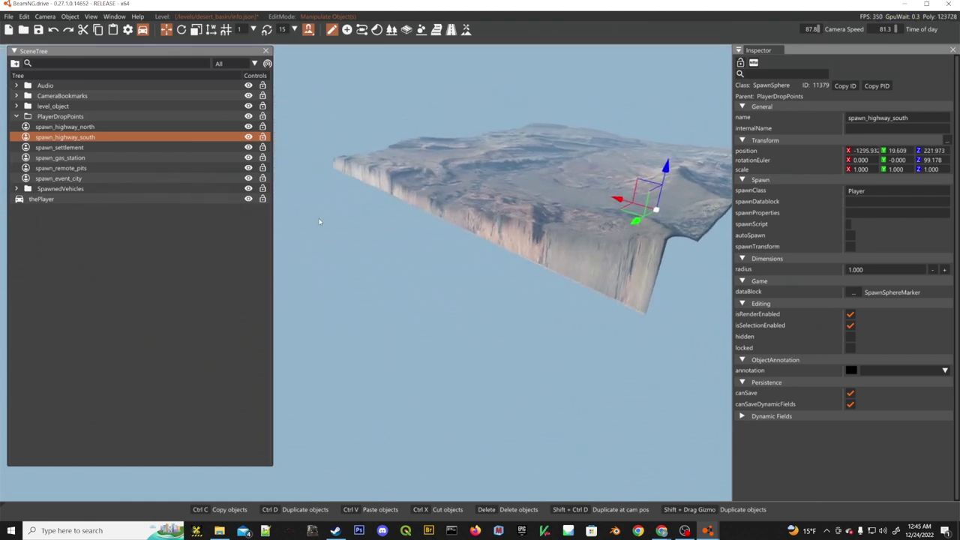
# Move spawn_settlement across the terrain and spawn_gas_station to about X -467, Y -349.
pyautogui.click(143, 147)
pyautogui.moveTo(425, 188); pyautogui.dragTo(561, 172)
pyautogui.click(67, 157)
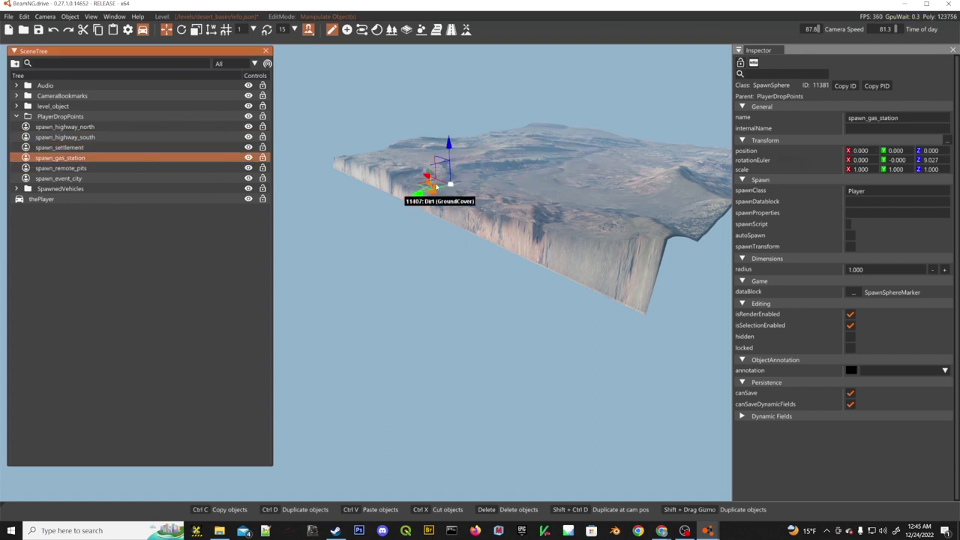
pyautogui.moveTo(436, 186); pyautogui.dragTo(521, 174)
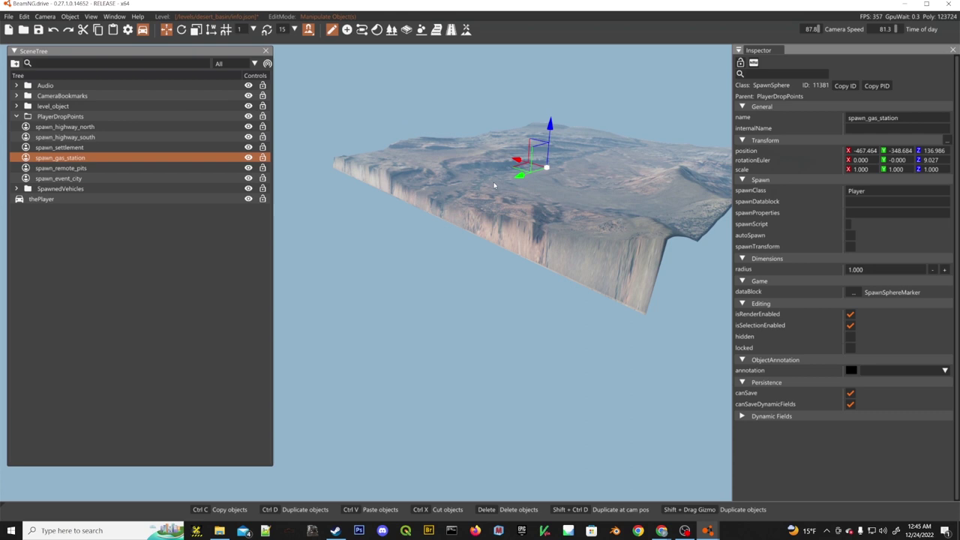
# Move spawn_remote_pits onto the terrain at about X 181, Y -899.
pyautogui.click(90, 169)
pyautogui.moveTo(429, 187); pyautogui.dragTo(507, 156)
pyautogui.moveTo(330, 190); pyautogui.dragTo(525, 152, button='right')
pyautogui.press('w')
pyautogui.press('s')
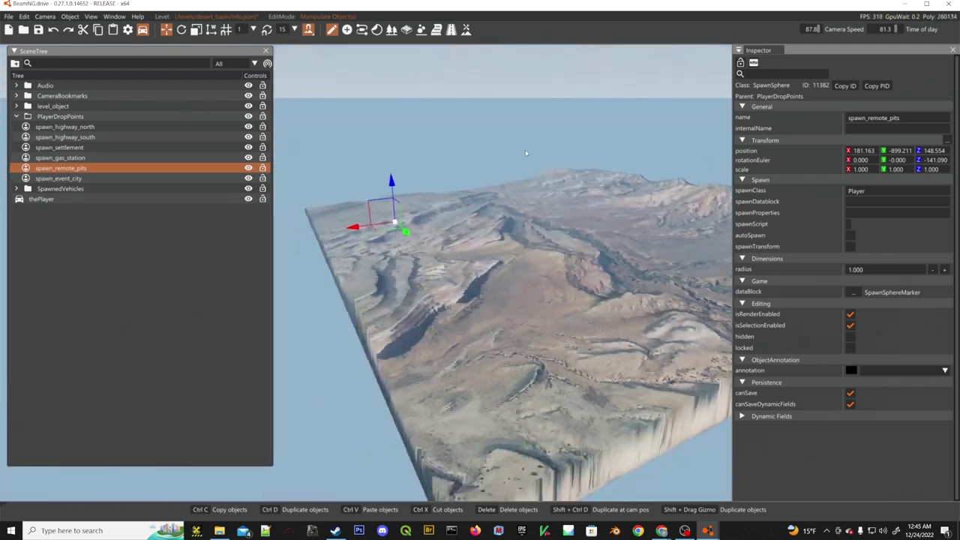
# Move spawn_event_city onto the terrain at about X -611, Y -815.
pyautogui.click(94, 180)
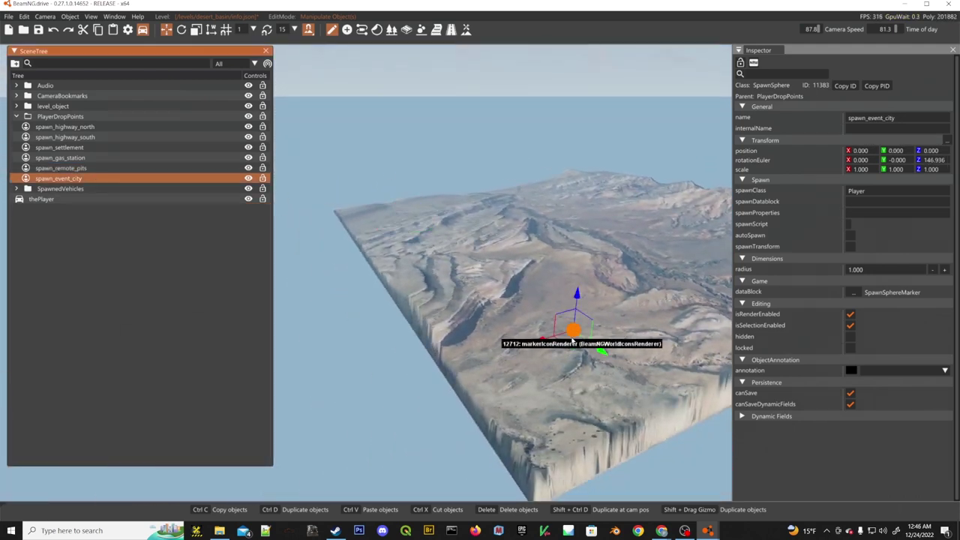
pyautogui.moveTo(573, 336)
pyautogui.mouseDown()
pyautogui.moveTo(564, 265)
pyautogui.moveTo(566, 334)
pyautogui.mouseUp()
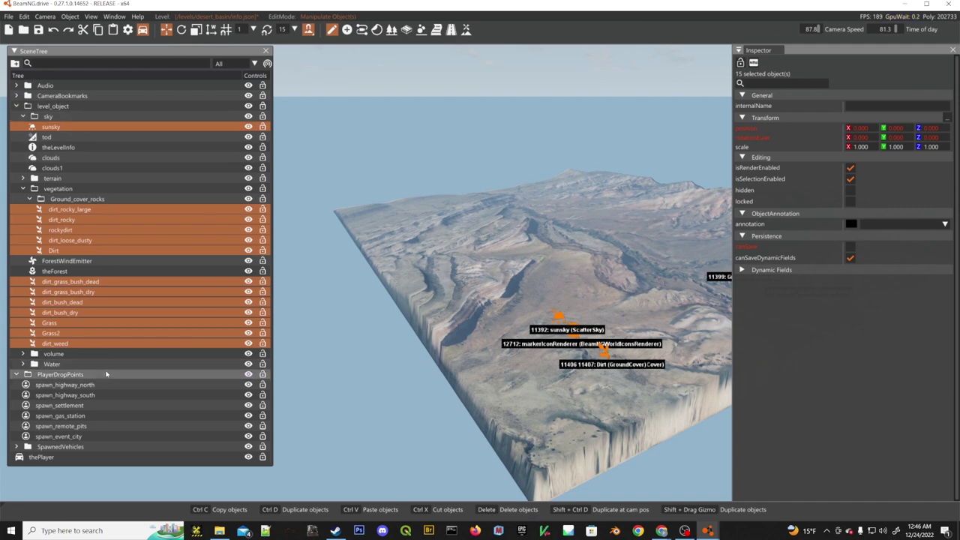
pyautogui.click(60, 436)
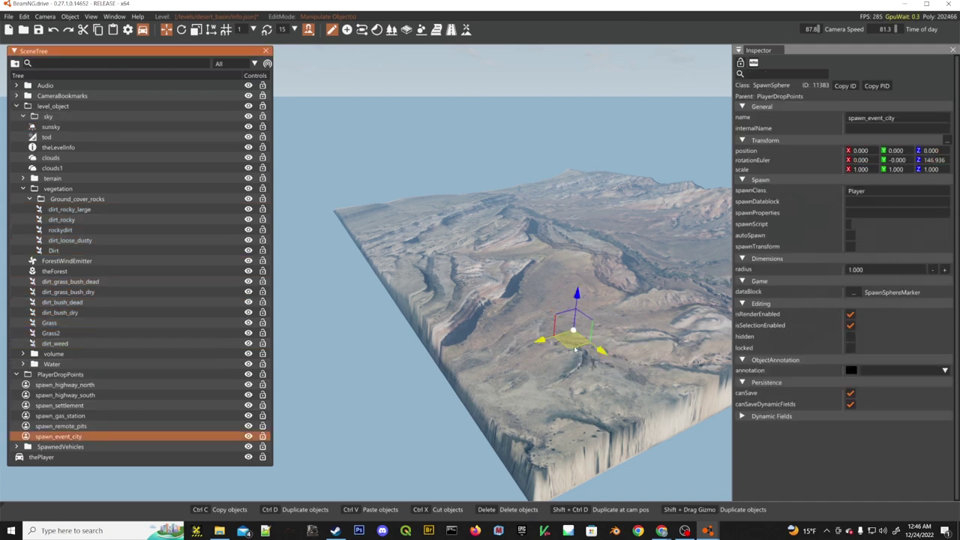
pyautogui.moveTo(576, 350); pyautogui.dragTo(594, 236)
pyautogui.moveTo(594, 236); pyautogui.dragTo(723, 192, button='right')
pyautogui.press('w')
pyautogui.press('a')
pyautogui.moveTo(420, 248); pyautogui.dragTo(485, 223, button='right')
pyautogui.moveTo(484, 222); pyautogui.dragTo(391, 218)
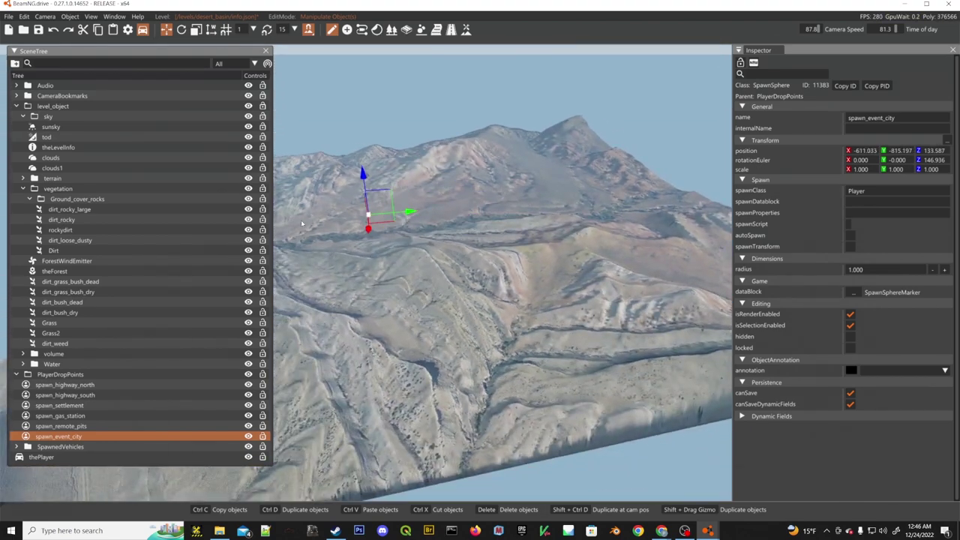
# Reposition spawn_remote_pits and spawn_gas_station on the terrain and select spawn_settlement.
pyautogui.click(81, 426)
pyautogui.moveTo(349, 346); pyautogui.dragTo(409, 339)
pyautogui.click(75, 416)
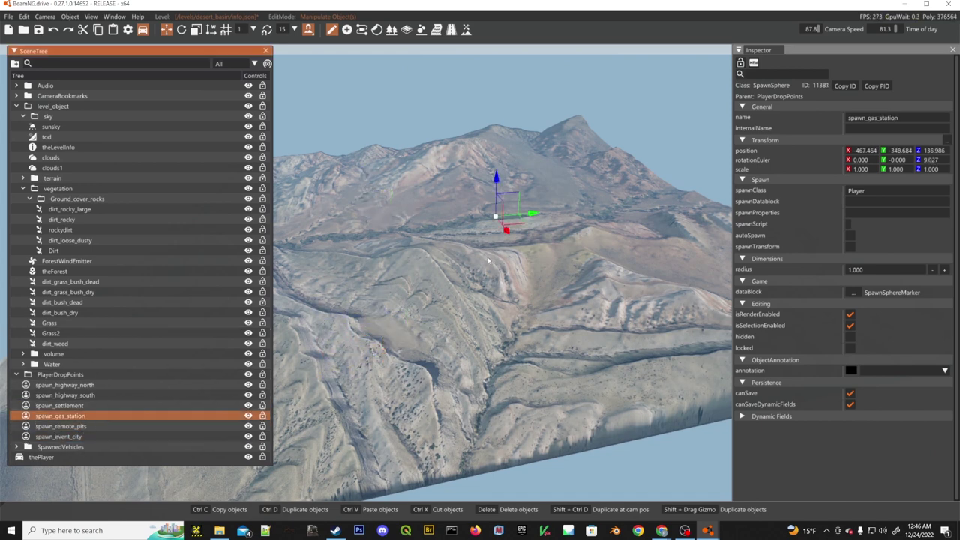
pyautogui.moveTo(519, 223); pyautogui.dragTo(456, 218)
pyautogui.click(105, 405)
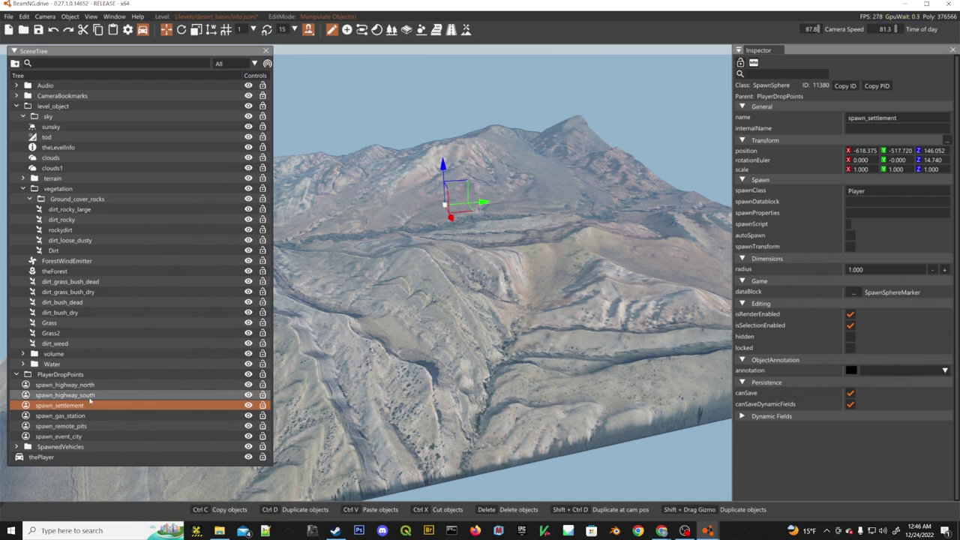
# Move spawn_highway_south to about X -894, Y -86 and spawn_highway_north to about X 120, Y 121.
pyautogui.click(99, 395)
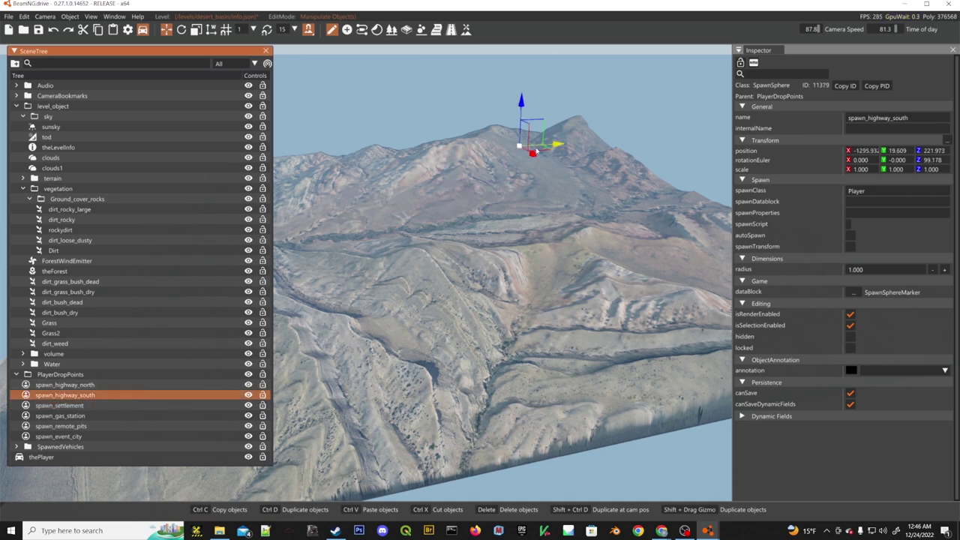
pyautogui.moveTo(547, 151); pyautogui.dragTo(552, 171)
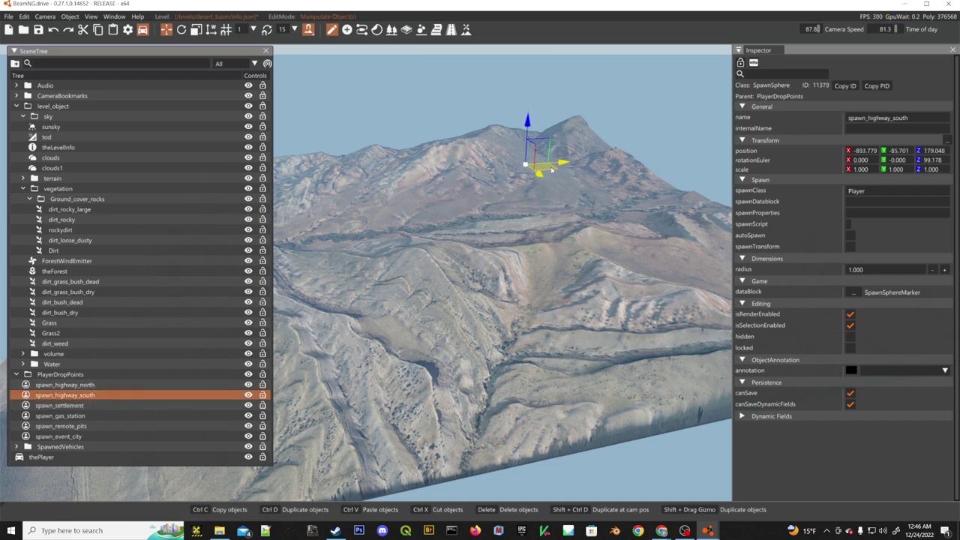
pyautogui.doubleClick(105, 384)
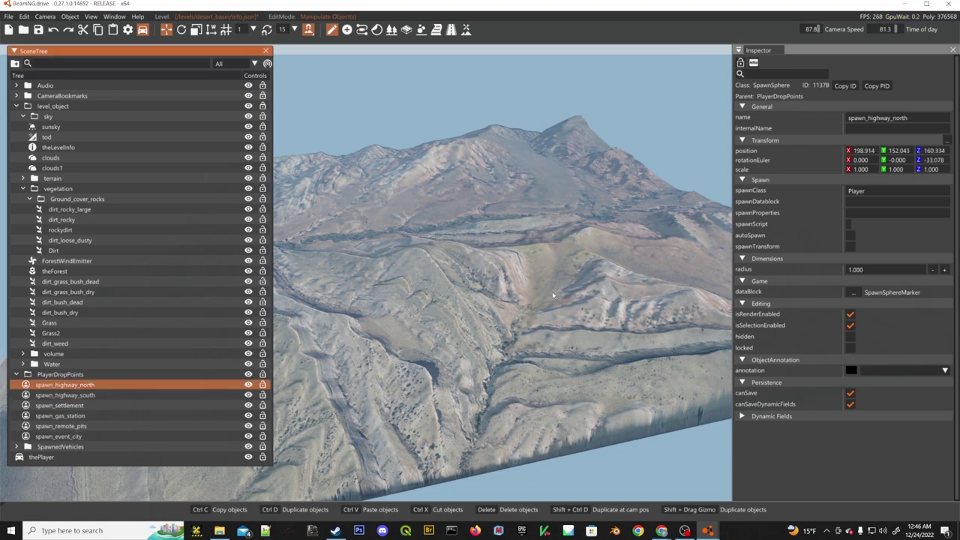
pyautogui.moveTo(351, 255); pyautogui.dragTo(321, 258)
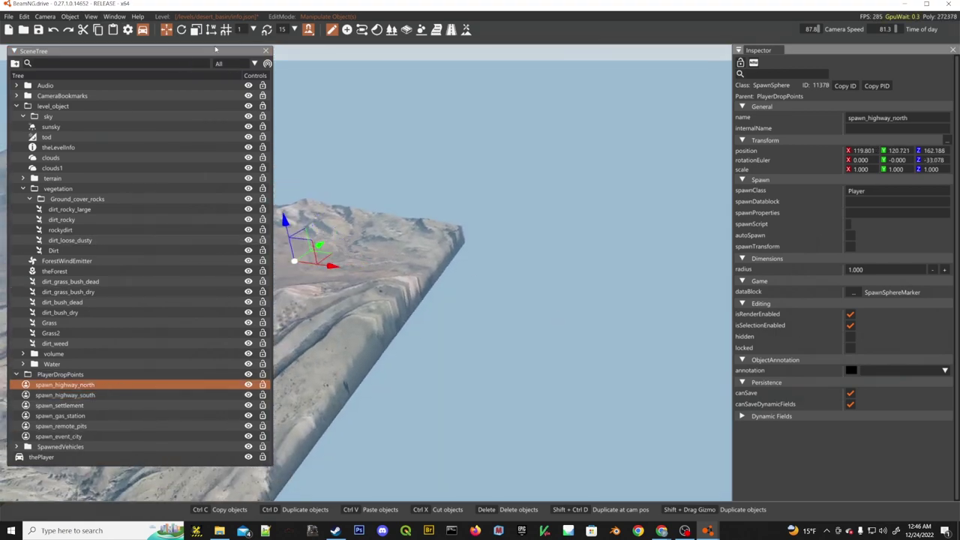
# Close the scene tree and examine the terrain around spawn_highway_north, including the ground cover from close to the surface.
pyautogui.click(266, 52)
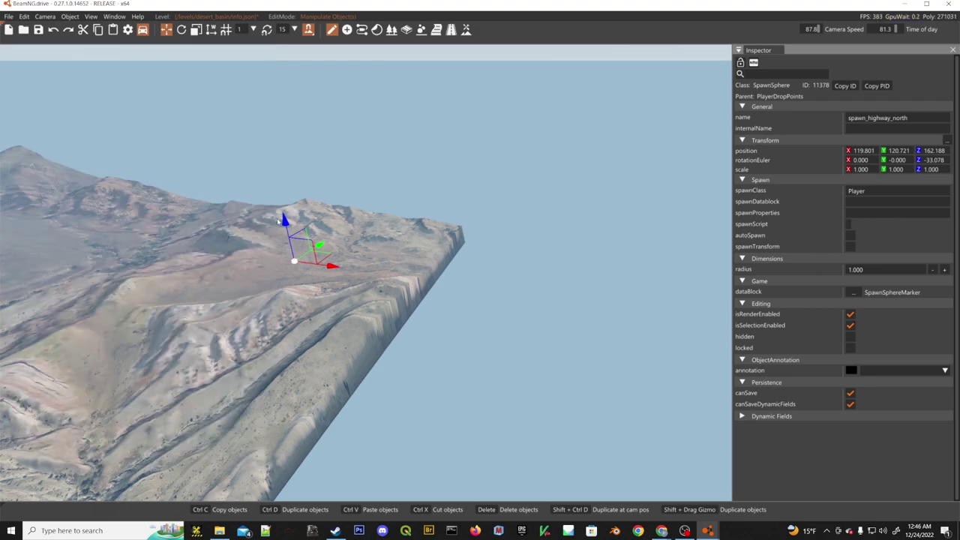
pyautogui.press('d')
pyautogui.moveTo(367, 273); pyautogui.dragTo(112, 143, button='right')
pyautogui.press('d')
pyautogui.moveTo(366, 135); pyautogui.dragTo(307, 227, button='right')
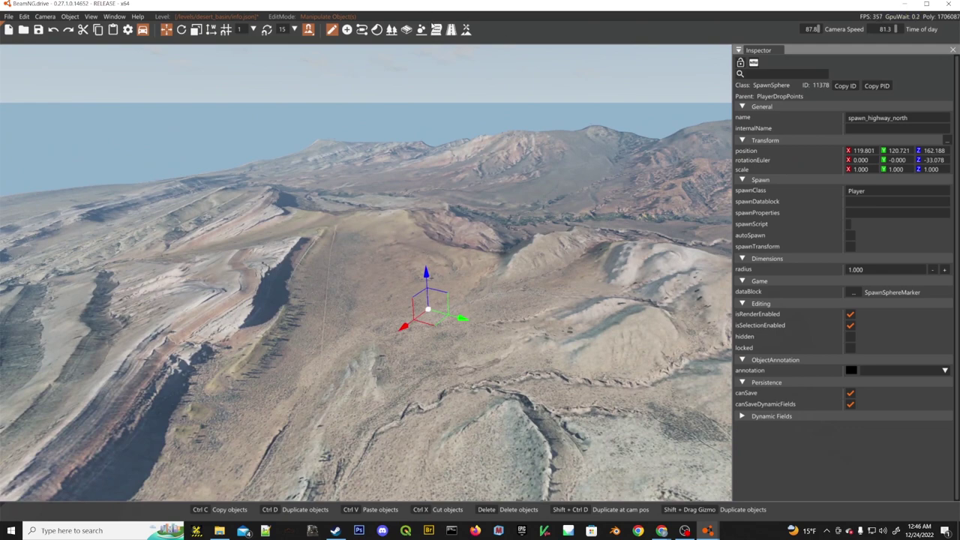
pyautogui.press('a')
pyautogui.moveTo(409, 226); pyautogui.dragTo(570, 297, button='right')
pyautogui.moveTo(395, 34); pyautogui.dragTo(395, 34, button='right')
pyautogui.moveTo(366, 273); pyautogui.dragTo(581, 277, button='right')
pyautogui.press('a')
pyautogui.moveTo(398, 232); pyautogui.dragTo(398, 233, button='right')
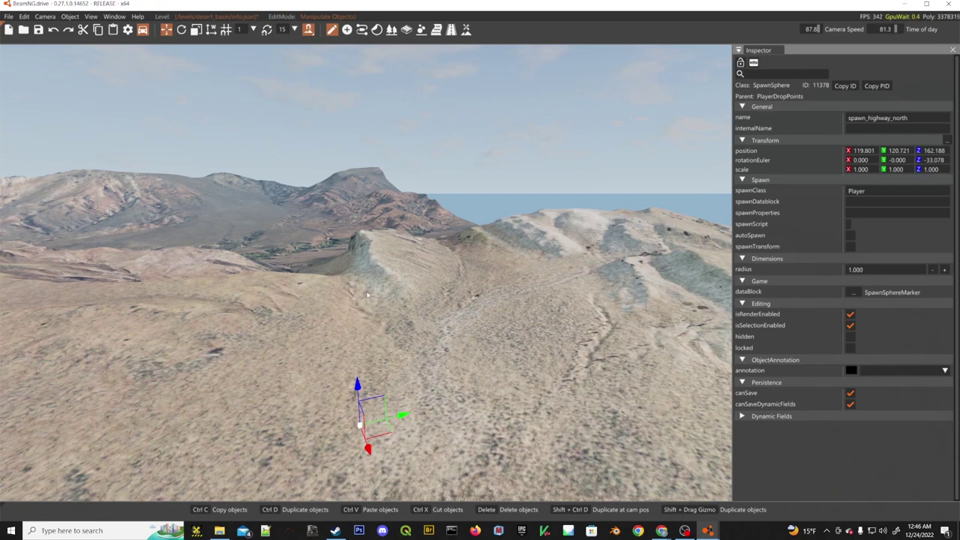
pyautogui.moveTo(368, 295)
pyautogui.mouseDown(button='right')
pyautogui.moveTo(348, 303)
pyautogui.moveTo(225, 281)
pyautogui.moveTo(368, 295)
pyautogui.moveTo(330, 290)
pyautogui.moveTo(368, 311)
pyautogui.moveTo(382, 282)
pyautogui.moveTo(292, 326)
pyautogui.moveTo(349, 304)
pyautogui.mouseUp(button='right')
pyautogui.press('w')
# Place a desert rock mesh from the desert_basin art/shapes/rocks assets on the scrub-covered ground and close the Asset Browser.
pyautogui.click(114, 16)
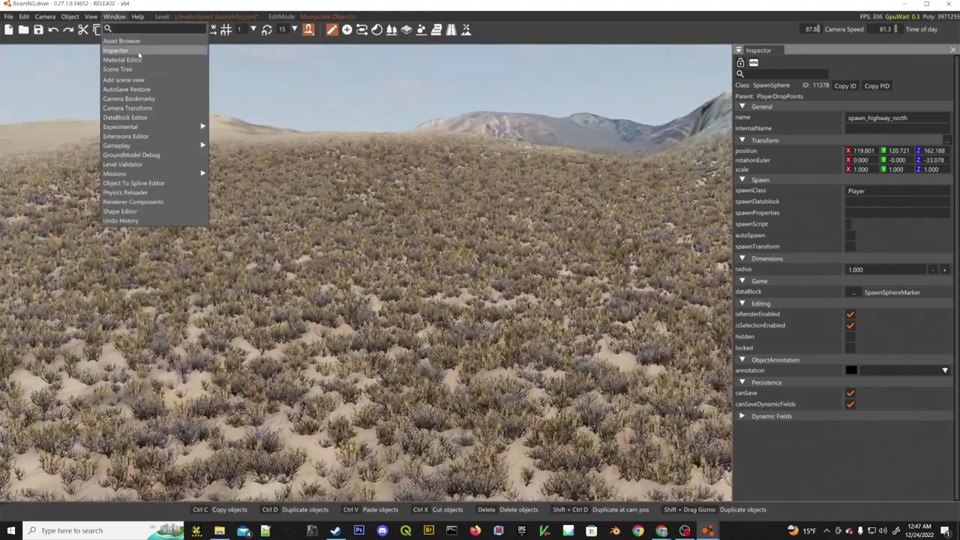
pyautogui.click(132, 42)
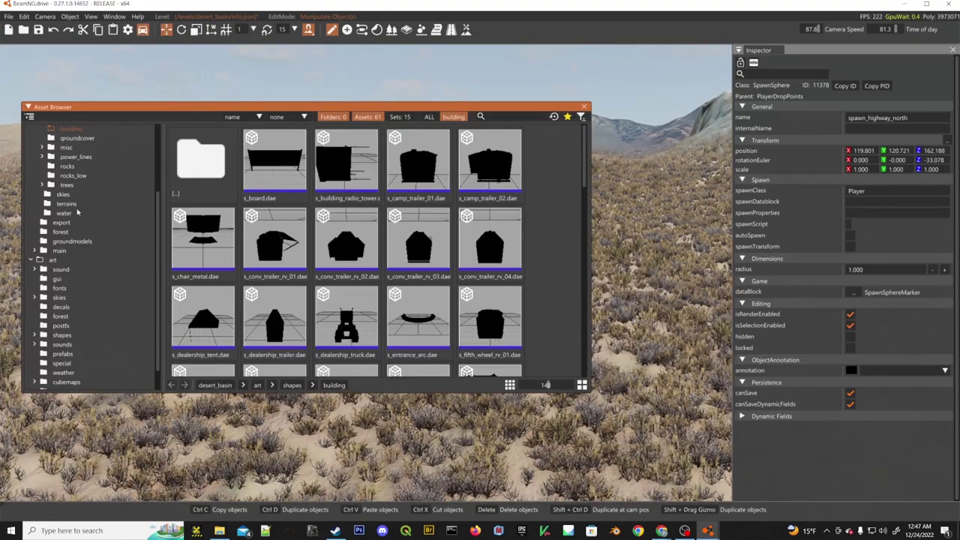
pyautogui.scroll(3, 72, 222)
pyautogui.click(66, 246)
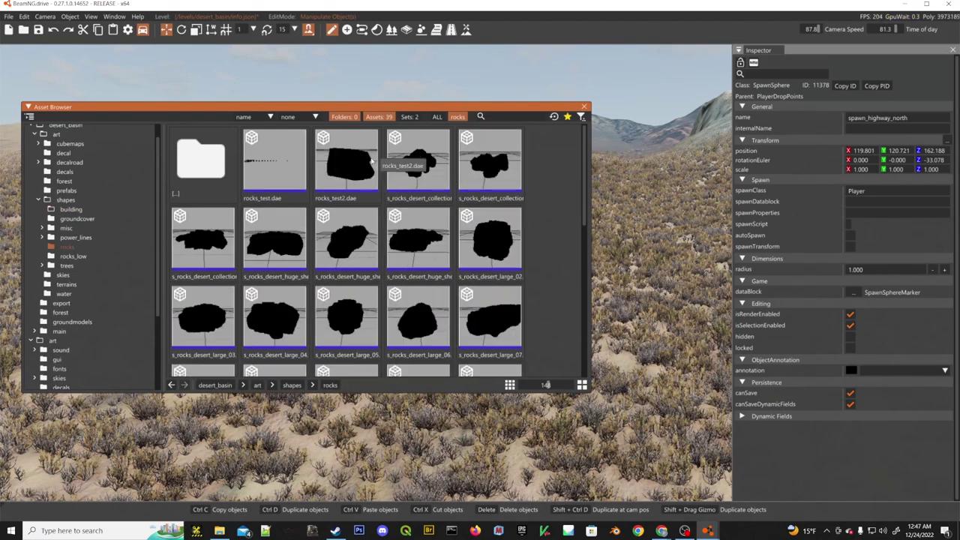
pyautogui.moveTo(256, 252); pyautogui.dragTo(611, 384)
pyautogui.press('s')
pyautogui.click(584, 107)
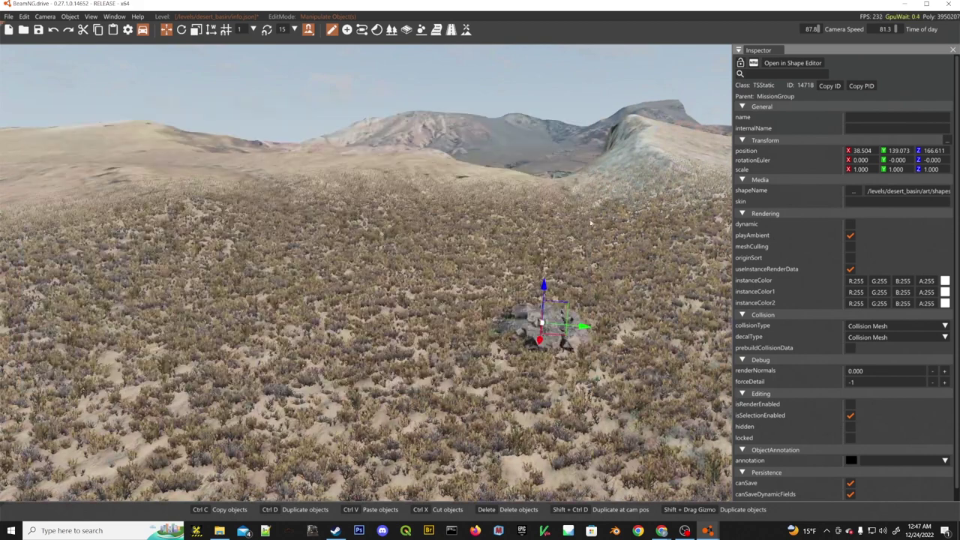
# Move the rock to about X 50, Y 128, then turn off terrain snapping and lower it to about Z 166.3.
pyautogui.moveTo(544, 288); pyautogui.dragTo(550, 270)
pyautogui.moveTo(561, 313); pyautogui.dragTo(472, 309)
pyautogui.moveTo(457, 207); pyautogui.dragTo(403, 365)
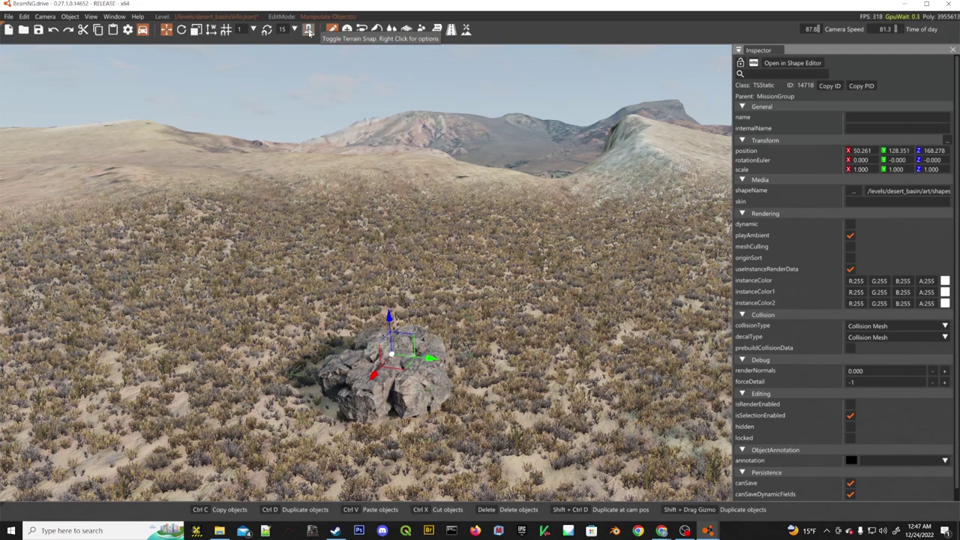
pyautogui.moveTo(389, 318); pyautogui.dragTo(394, 367)
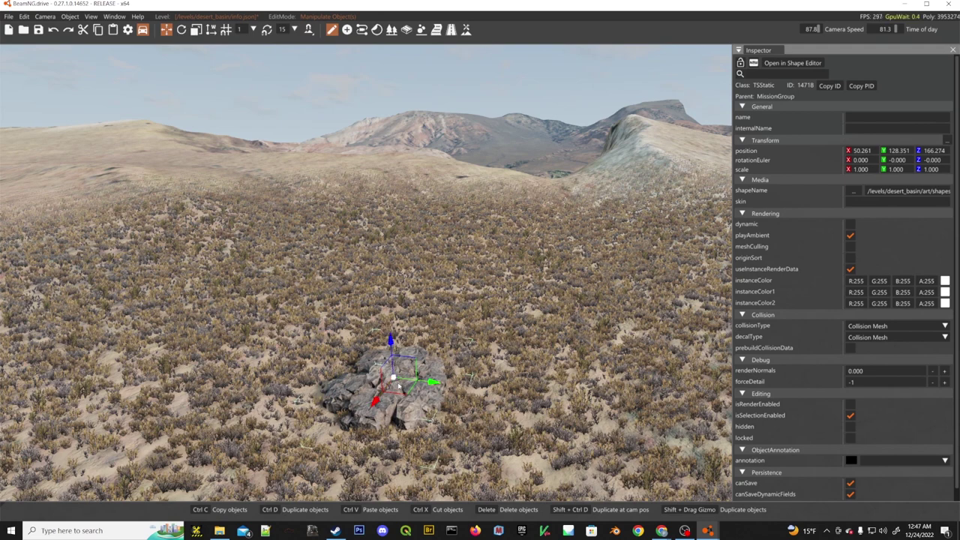
# Scale the rock uniformly to about 1.37 and lower it to about Z 165.8.
pyautogui.press('2')
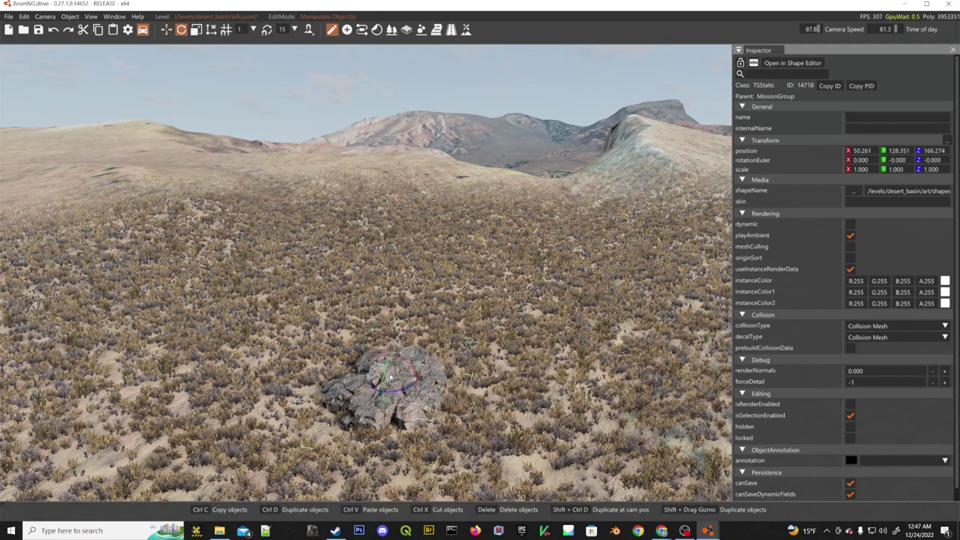
pyautogui.press('3')
pyautogui.moveTo(390, 376); pyautogui.dragTo(321, 356)
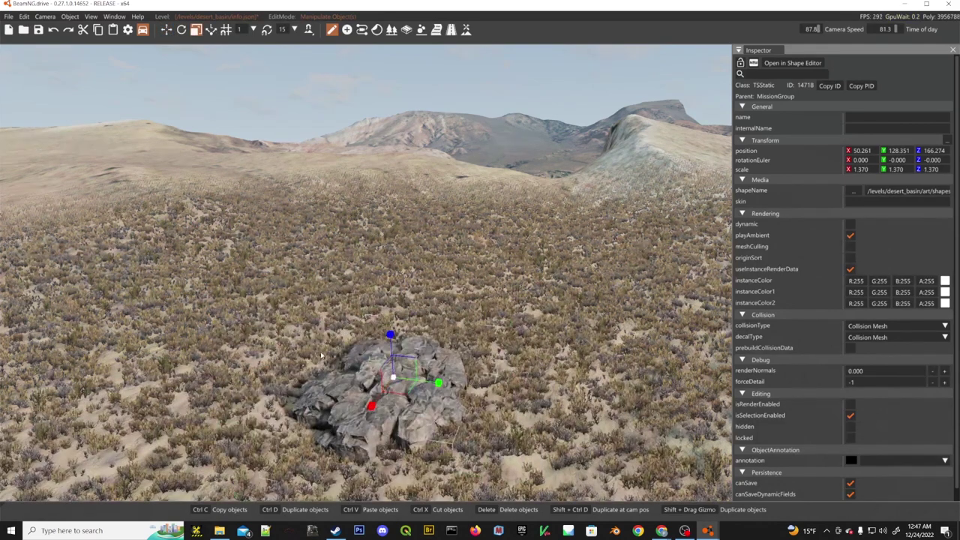
pyautogui.moveTo(391, 343); pyautogui.dragTo(391, 349)
pyautogui.moveTo(614, 265); pyautogui.dragTo(705, 265, button='right')
pyautogui.press('a')
pyautogui.press('w')
pyautogui.press('a')
pyautogui.moveTo(150, 330); pyautogui.dragTo(300, 354, button='right')
pyautogui.moveTo(374, 347); pyautogui.dragTo(397, 353, button='right')
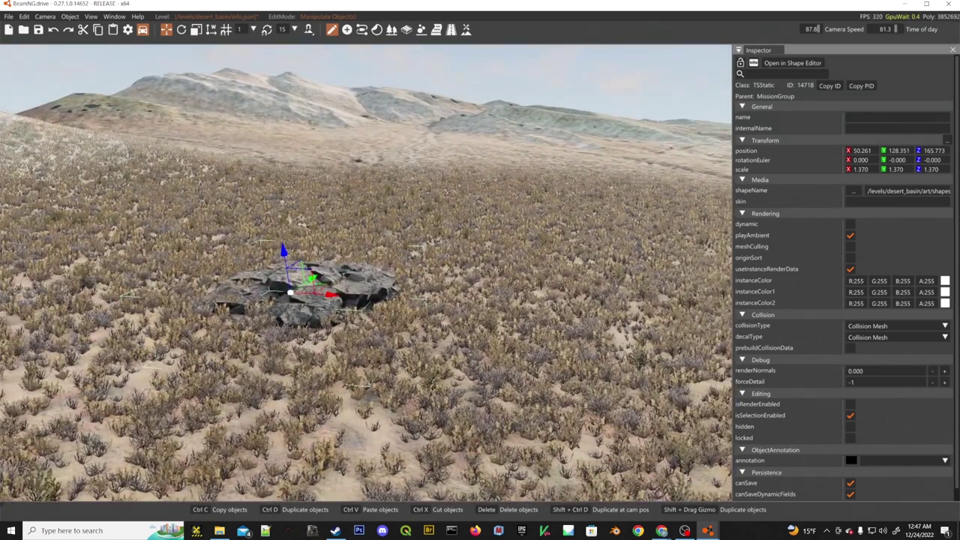